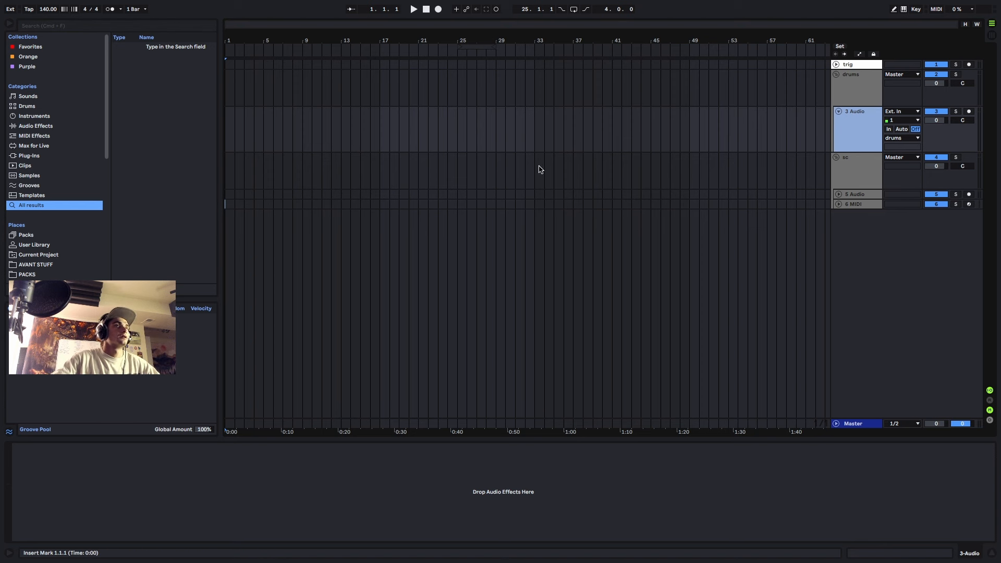
# - Place the insert marker at bar 25 on the audio track inside the drums group
pyautogui.click(464, 118)
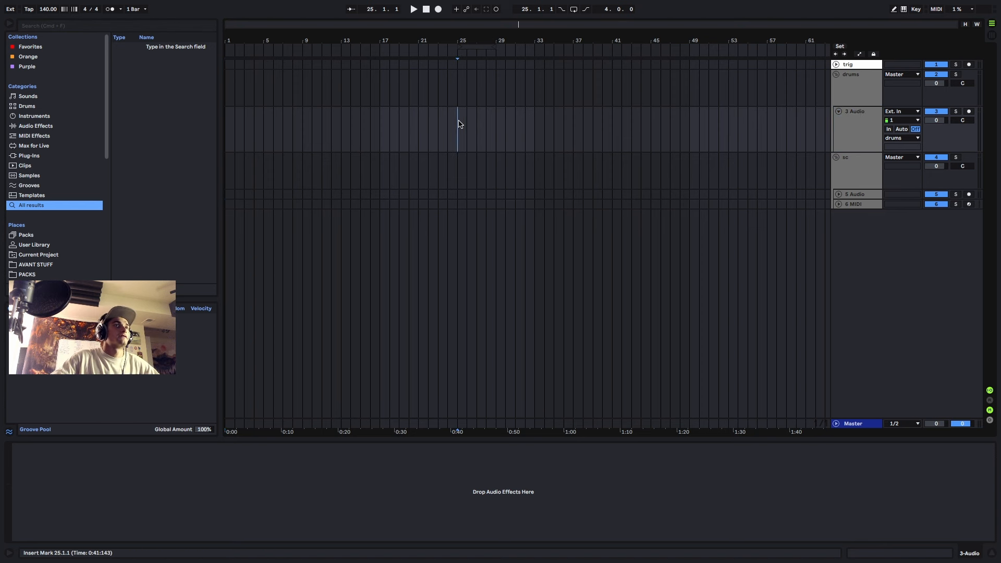
pyautogui.press('+')
pyautogui.press('+')
pyautogui.press('+')
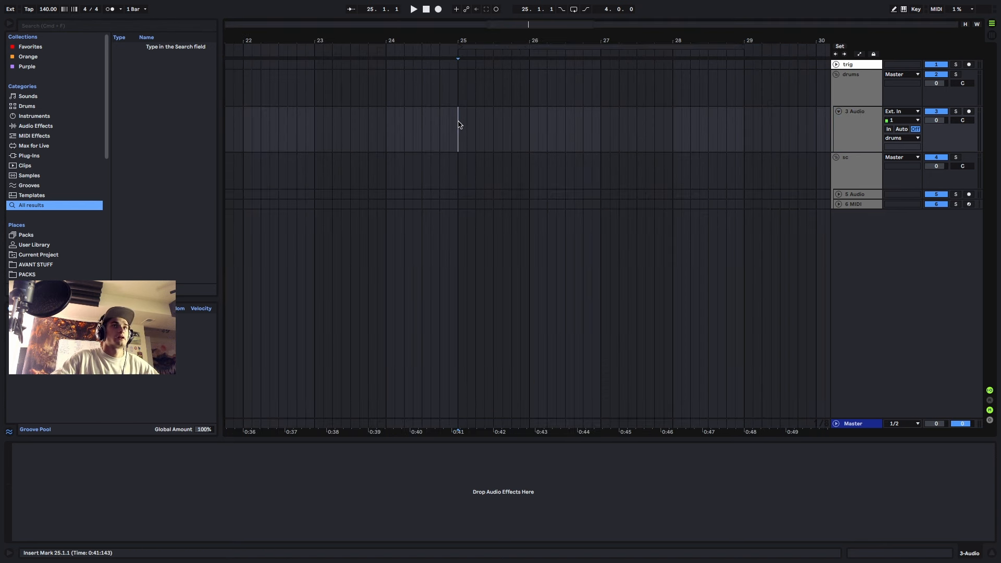
# - Set the project tempo to 150 BPM
pyautogui.click(48, 9)
pyautogui.write('1')
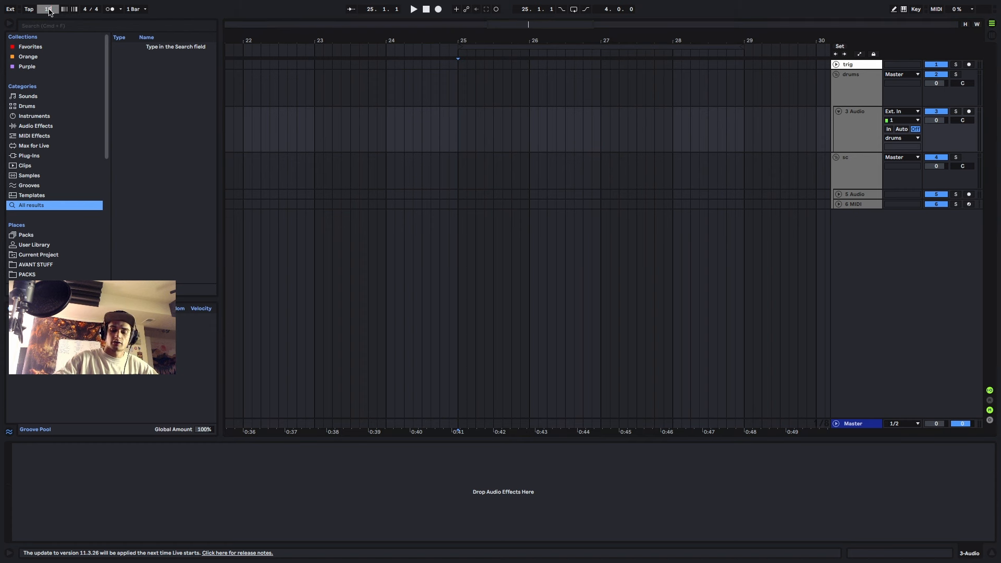
pyautogui.write('50')
pyautogui.press('Return')
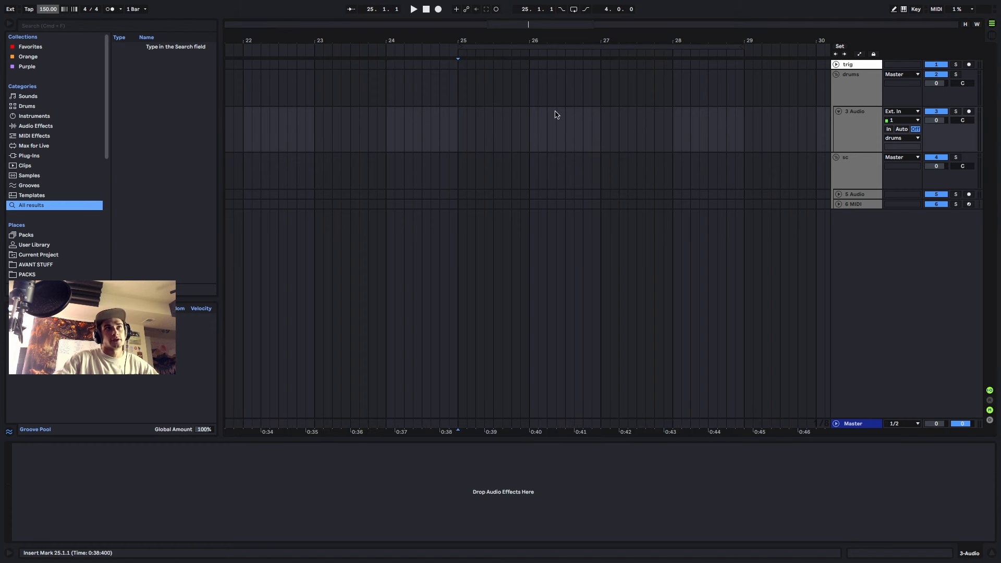
# - Duplicate the audio track in the drums group twice to make three audio tracks
pyautogui.click(458, 137)
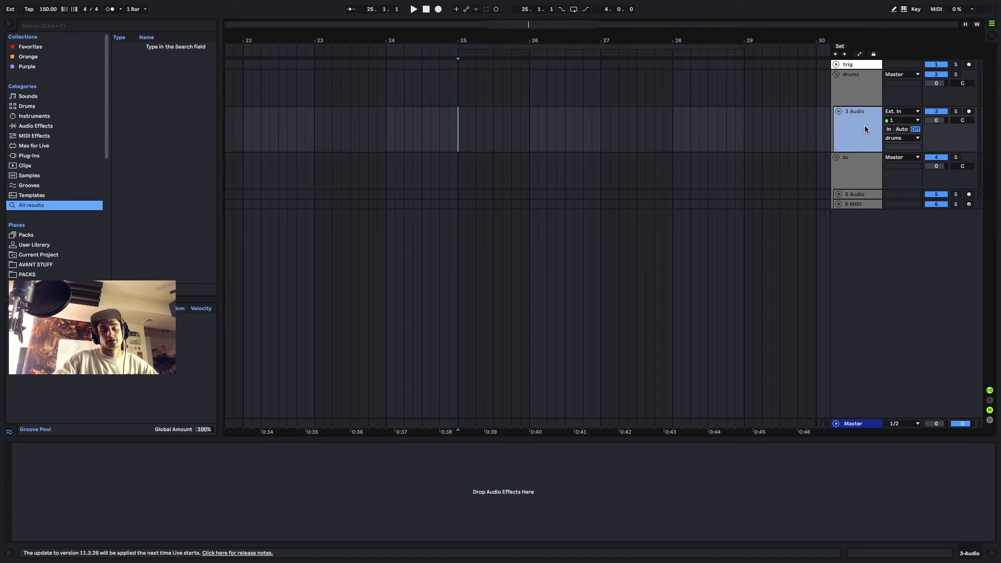
pyautogui.press('super+d')
pyautogui.press('super+d')
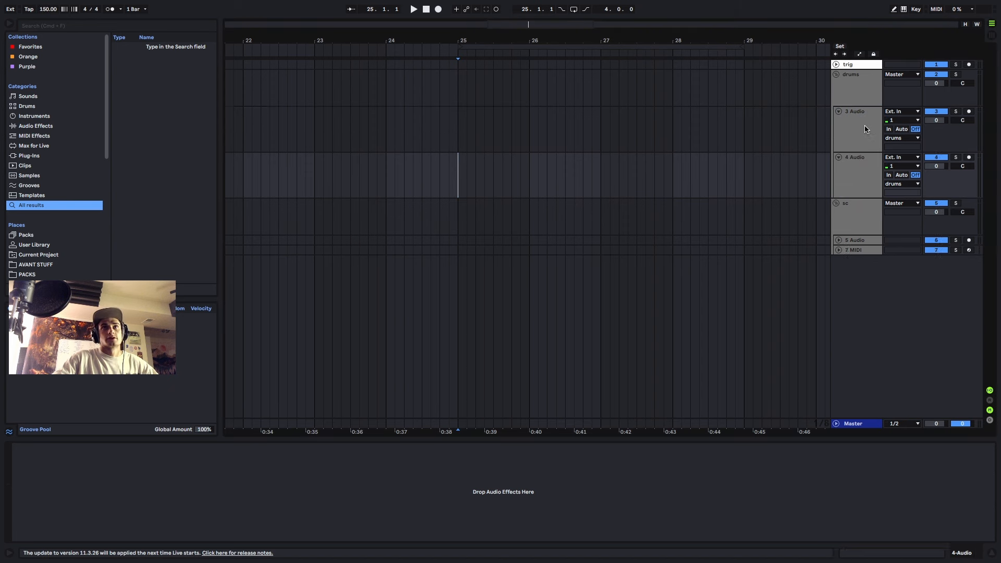
pyautogui.click(866, 185)
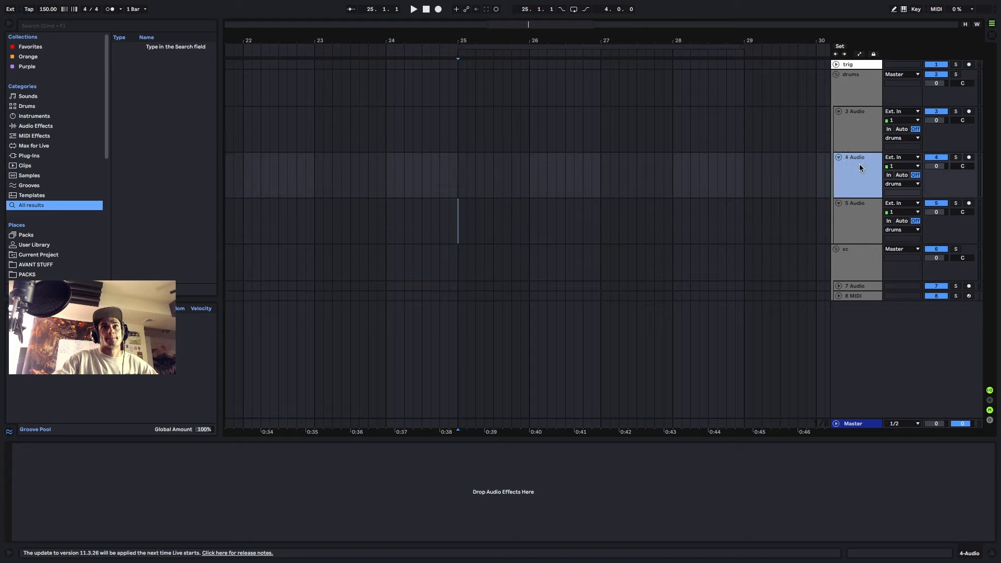
pyautogui.click(854, 130)
pyautogui.moveTo(77, 4)
pyautogui.click(28, 18)
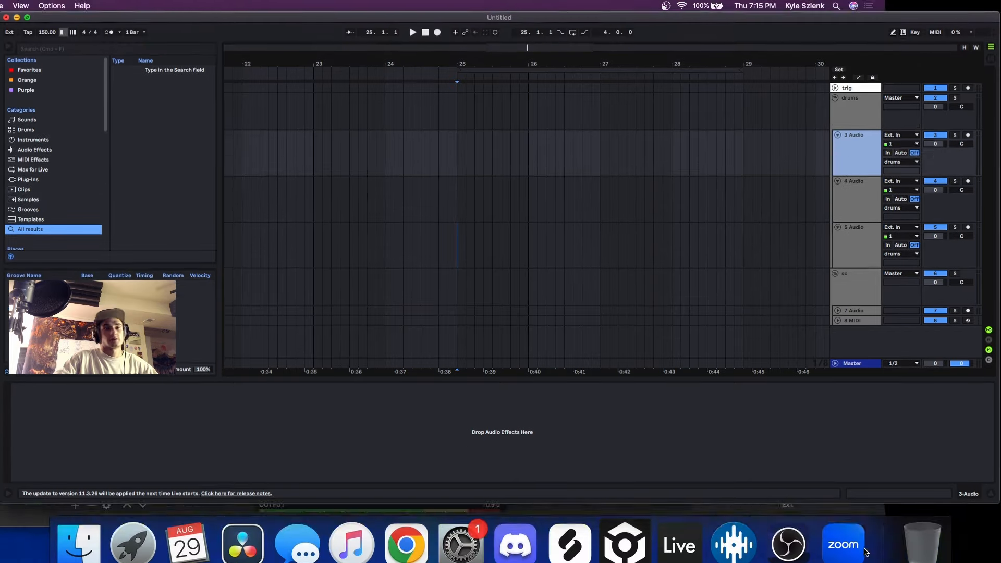
pyautogui.press('super+Tab')
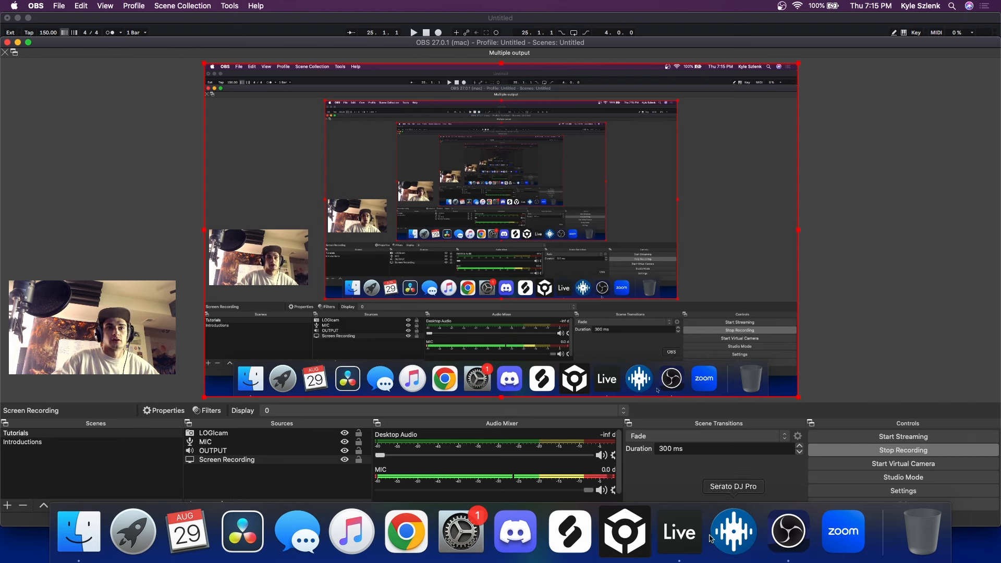
pyautogui.click(681, 504)
pyautogui.click(30, 18)
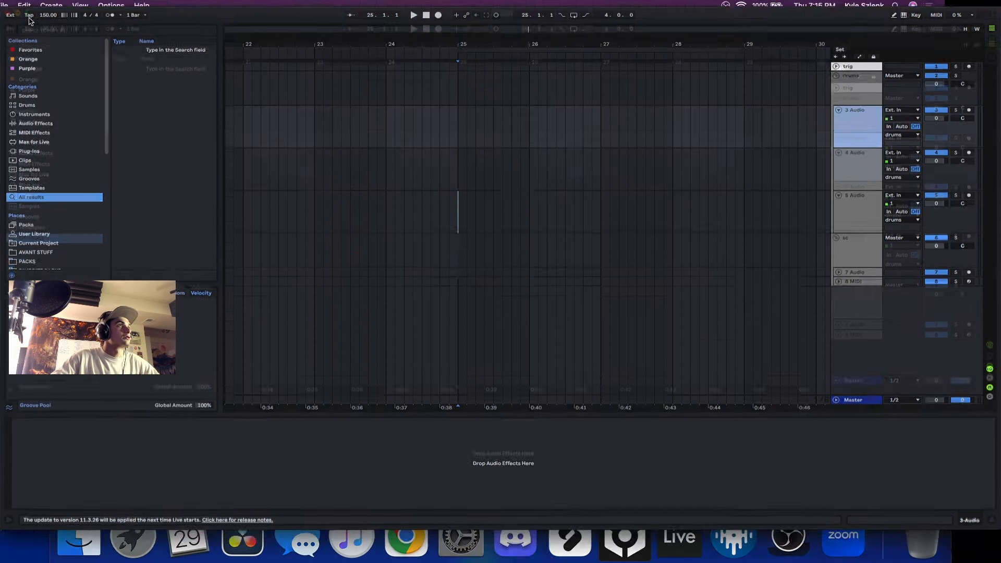
pyautogui.click(847, 172)
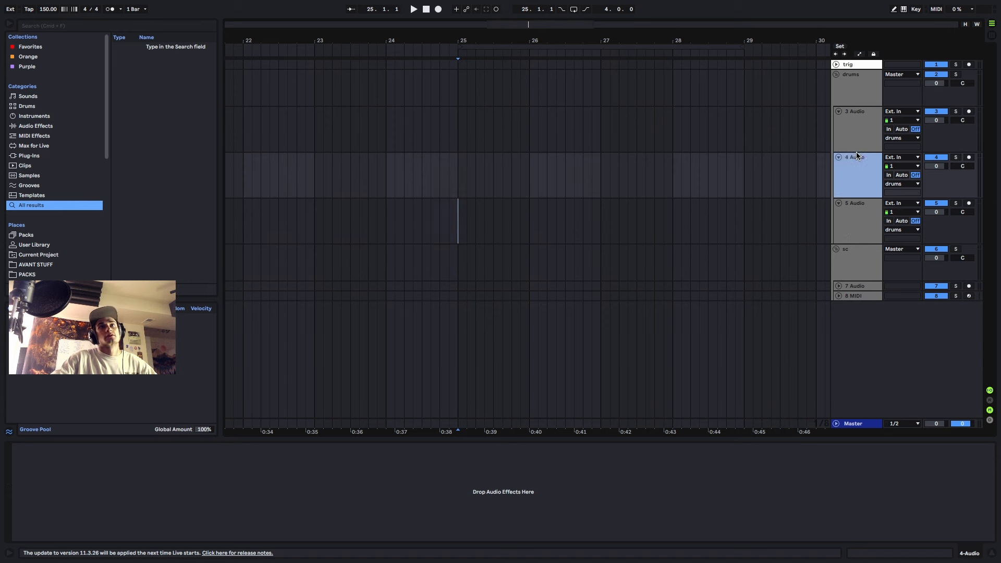
pyautogui.click(854, 127)
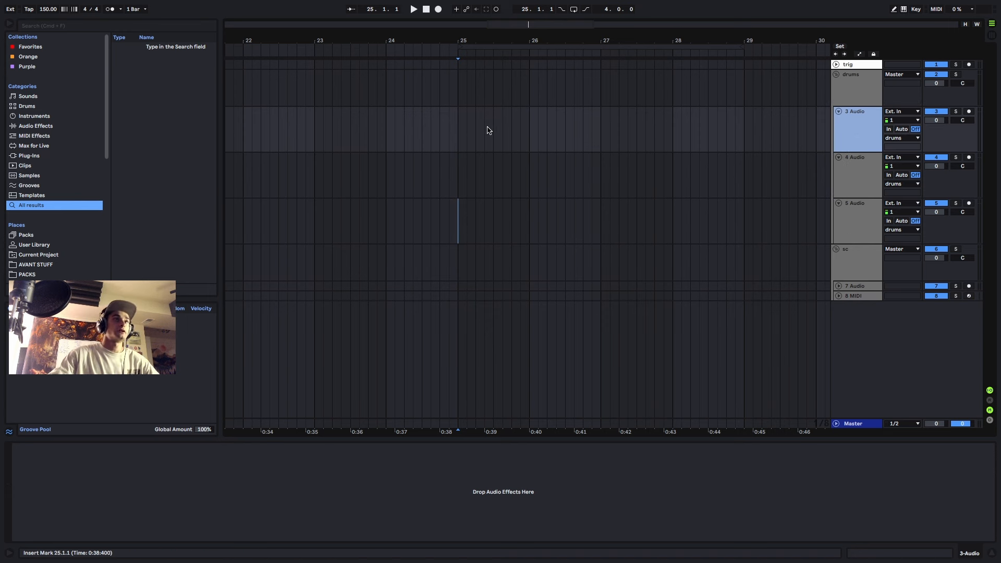
pyautogui.click(458, 133)
pyautogui.click(854, 119)
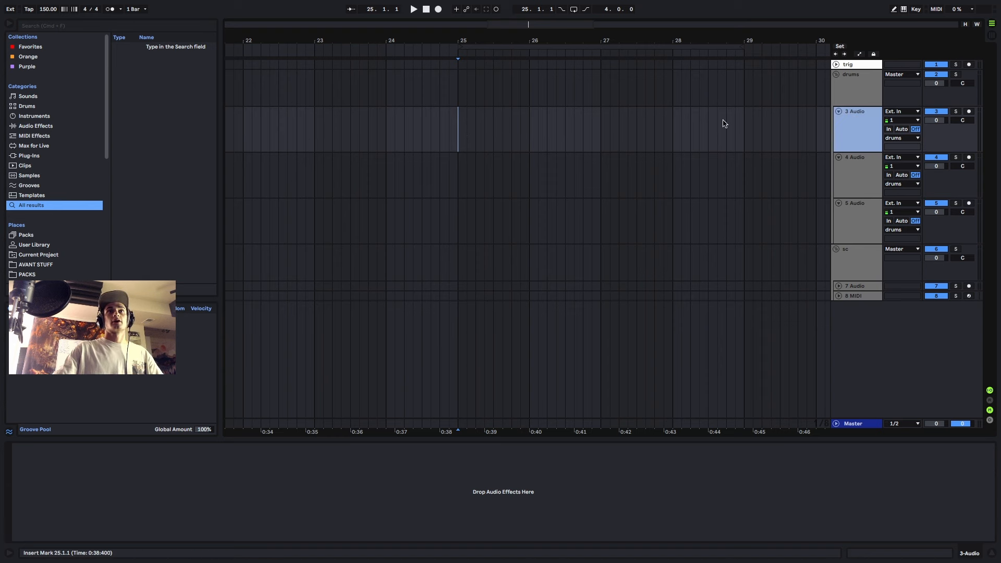
pyautogui.scroll(-3, 501, 130)
pyautogui.scroll(2, 529, 135)
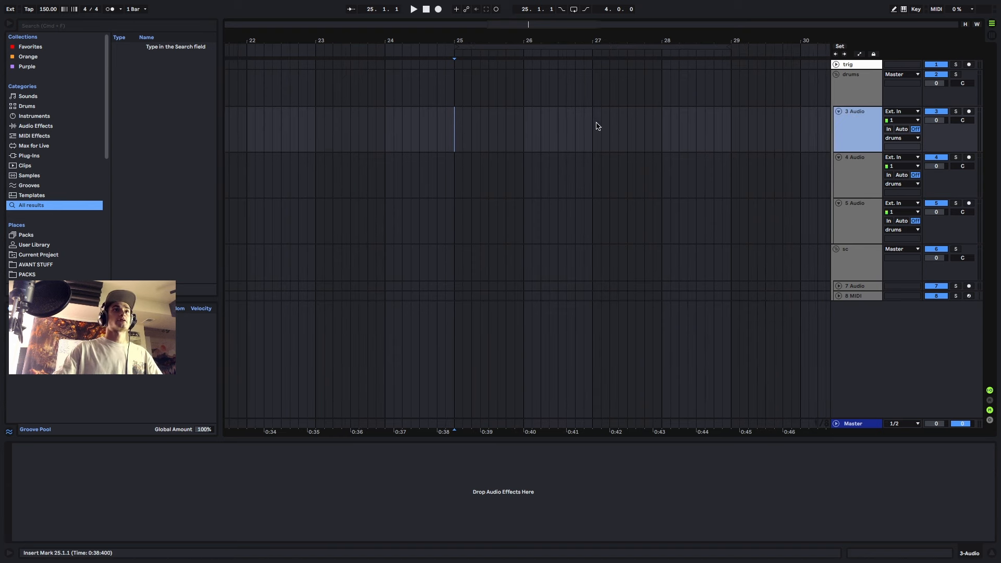
pyautogui.scroll(-2, 597, 126)
pyautogui.scroll(4, 628, 126)
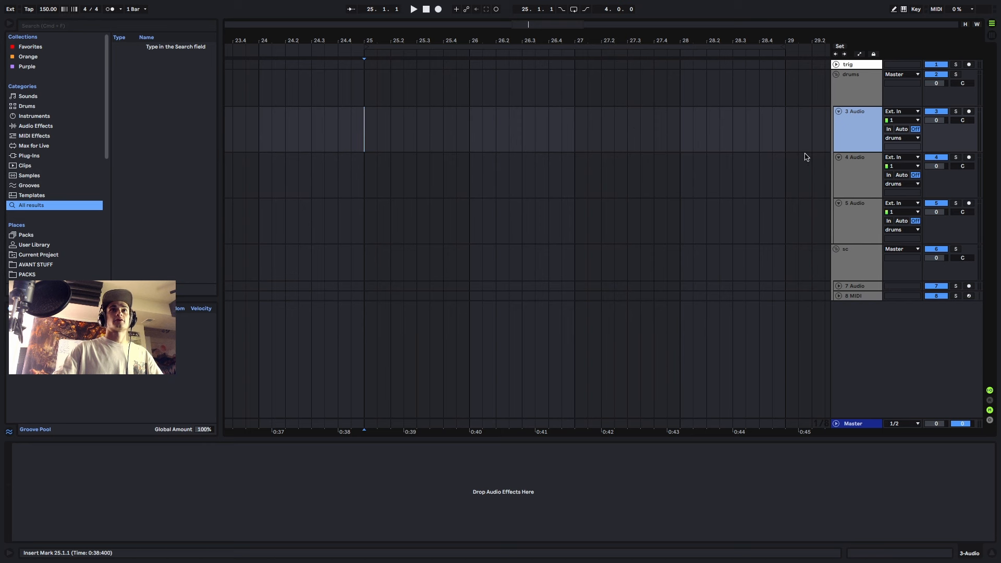
pyautogui.click(855, 174)
pyautogui.click(853, 204)
pyautogui.click(857, 172)
pyautogui.click(863, 123)
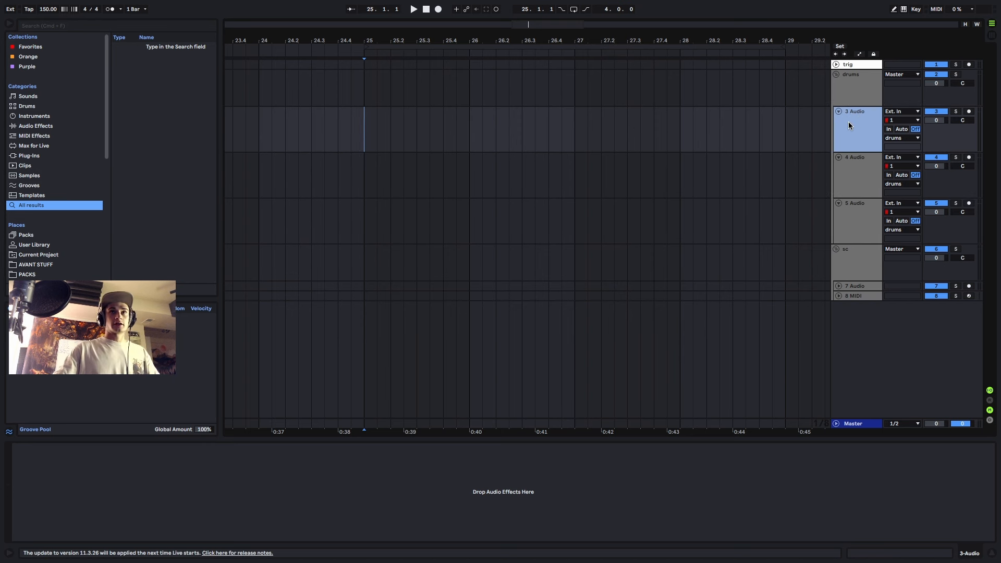
pyautogui.click(855, 162)
pyautogui.click(853, 220)
pyautogui.click(855, 182)
pyautogui.click(859, 118)
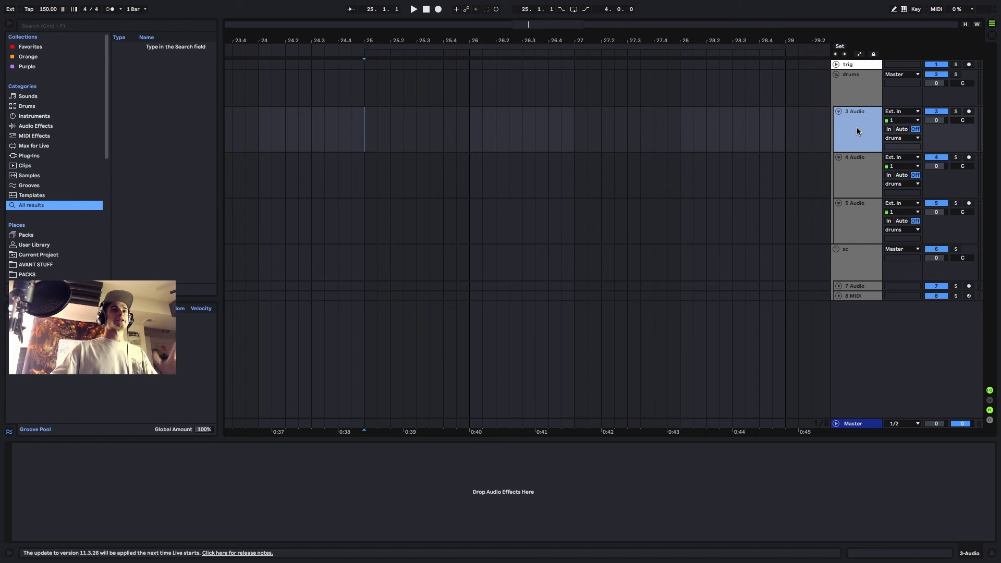
pyautogui.click(856, 187)
pyautogui.click(856, 229)
pyautogui.click(856, 187)
pyautogui.click(852, 131)
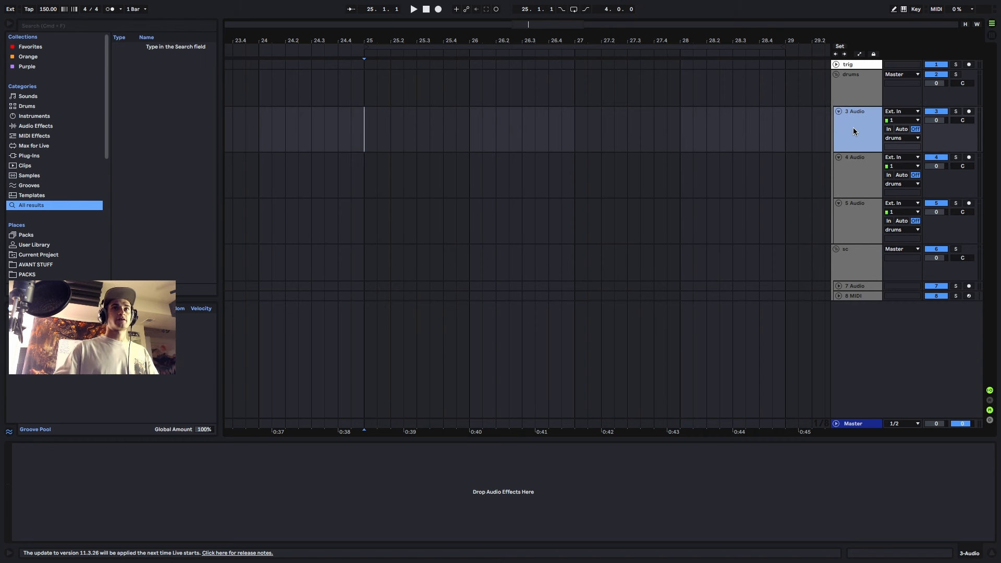
# - Search the browser for "kick" and widen the browser to fit longer sample names
pyautogui.press('super+f')
pyautogui.write('kick')
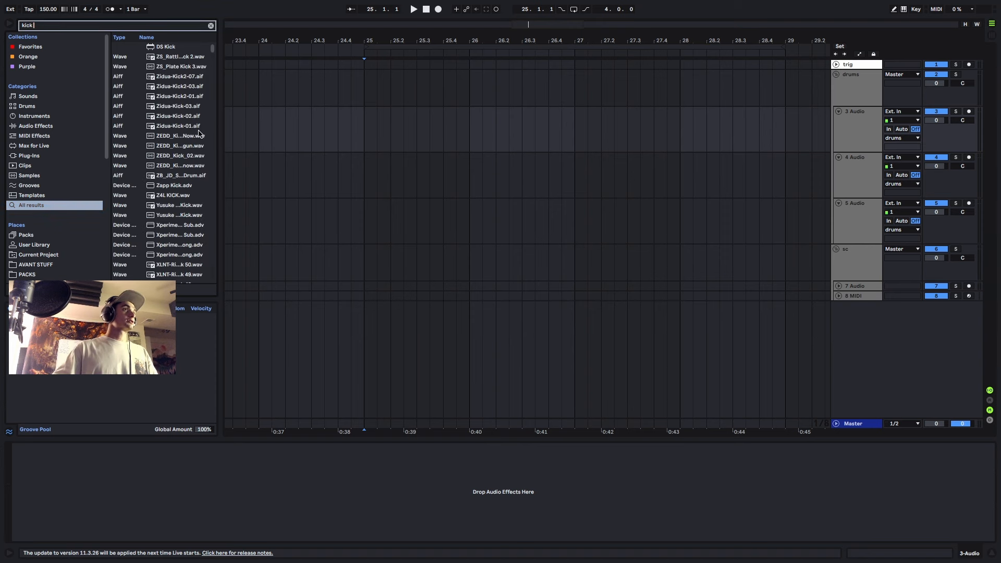
pyautogui.scroll(-8, 198, 133)
pyautogui.press('Escape')
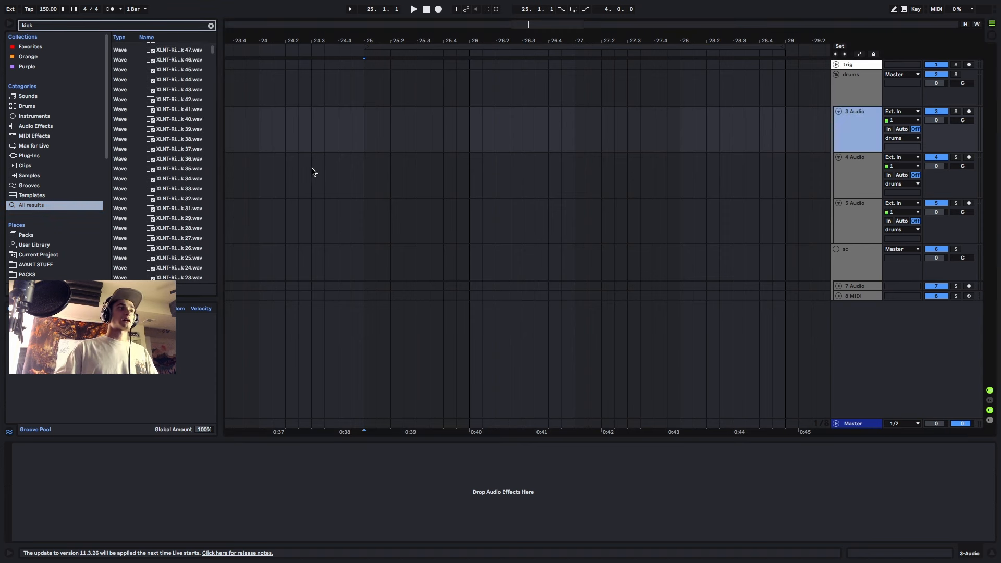
pyautogui.moveTo(219, 168); pyautogui.dragTo(243, 170)
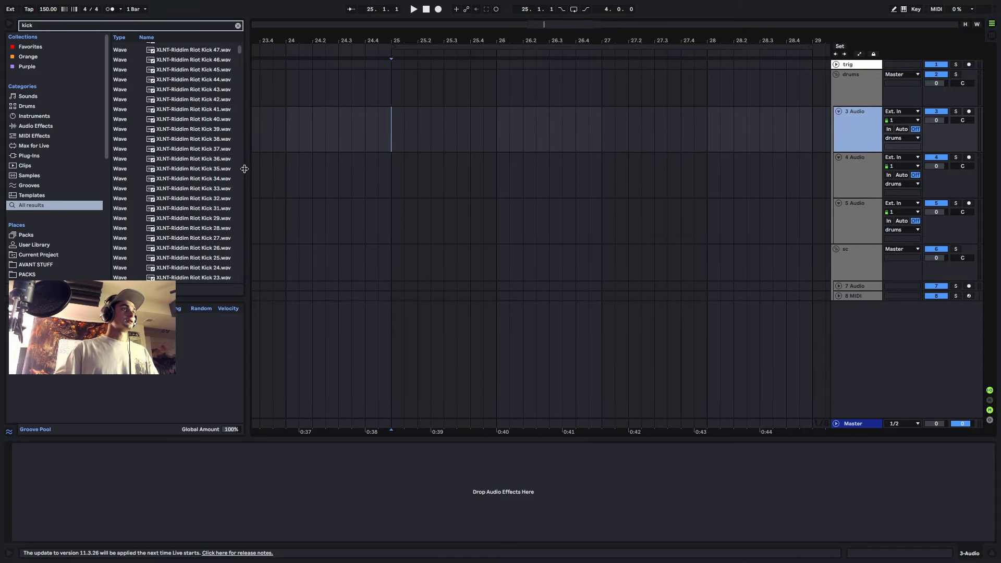
pyautogui.scroll(-12, 179, 203)
pyautogui.scroll(-10, 178, 204)
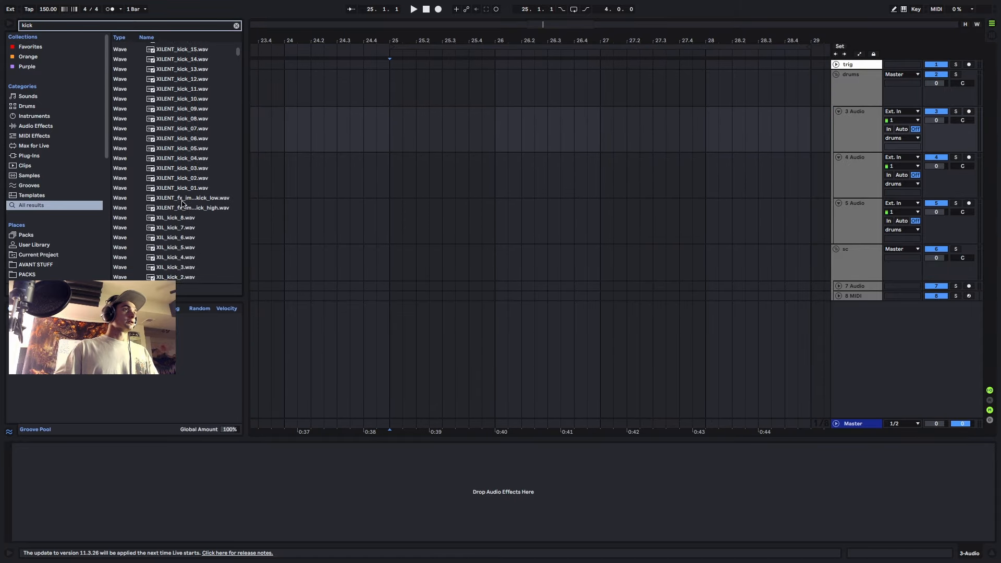
# - Narrow the sample search to "kick ntka" and audition several of the awesomkik kick samples
pyautogui.click(66, 26)
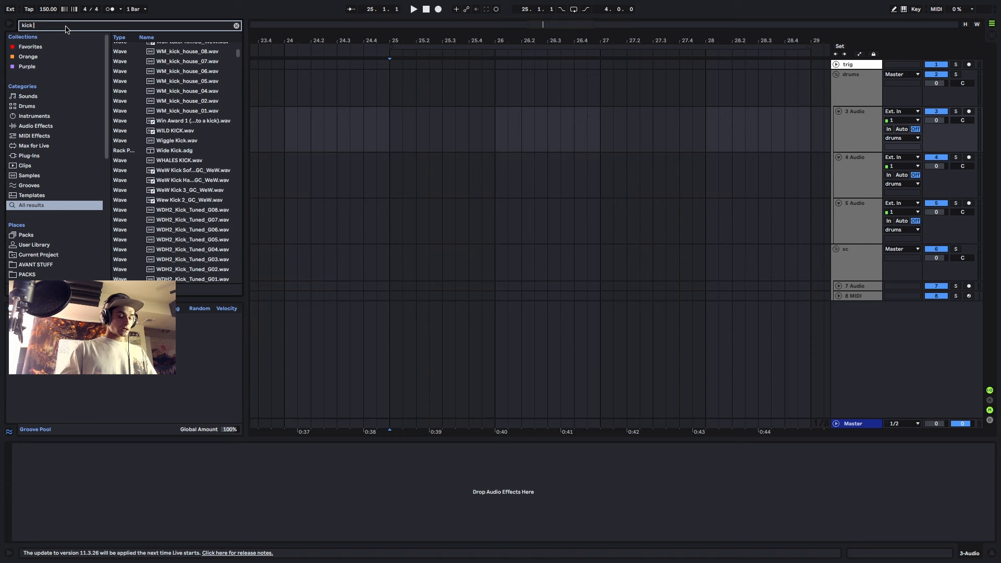
pyautogui.write('ntka')
pyautogui.click(181, 140)
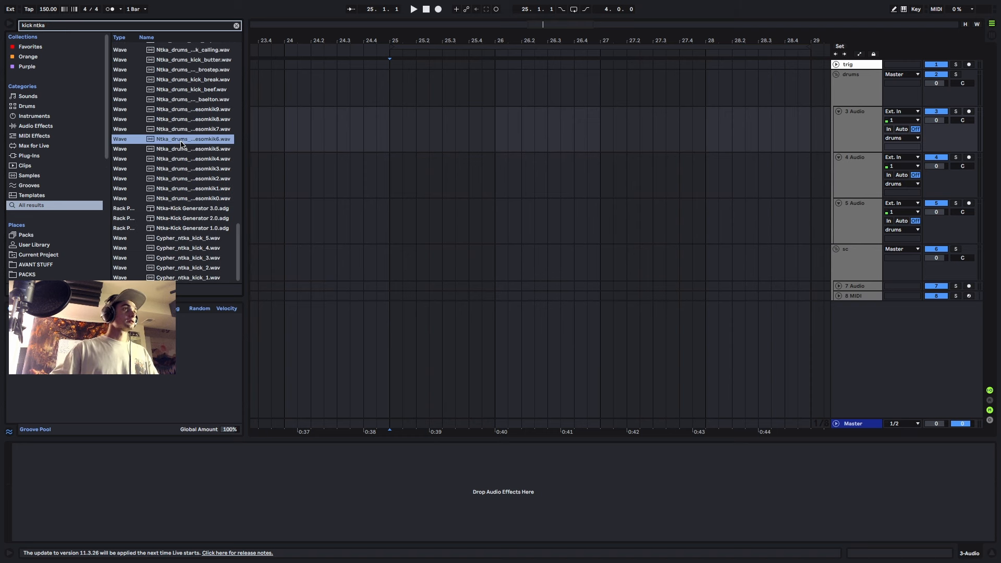
pyautogui.click(194, 119)
pyautogui.scroll(1, 203, 118)
pyautogui.click(210, 131)
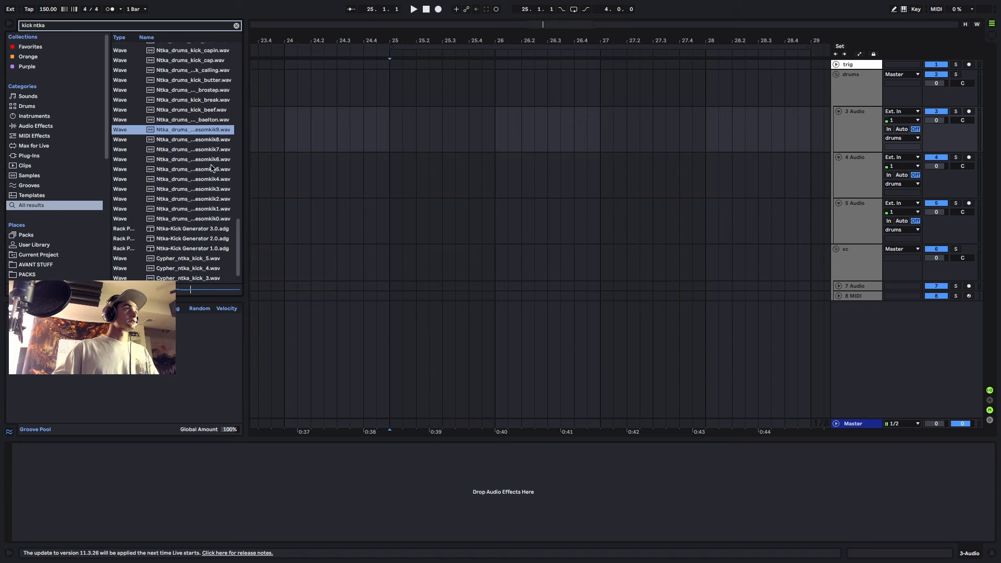
pyautogui.click(210, 165)
# - Place the Ntka_drums_kick_awesomkik9 sample at bar 25 on the first audio track of the drums group
pyautogui.click(206, 130)
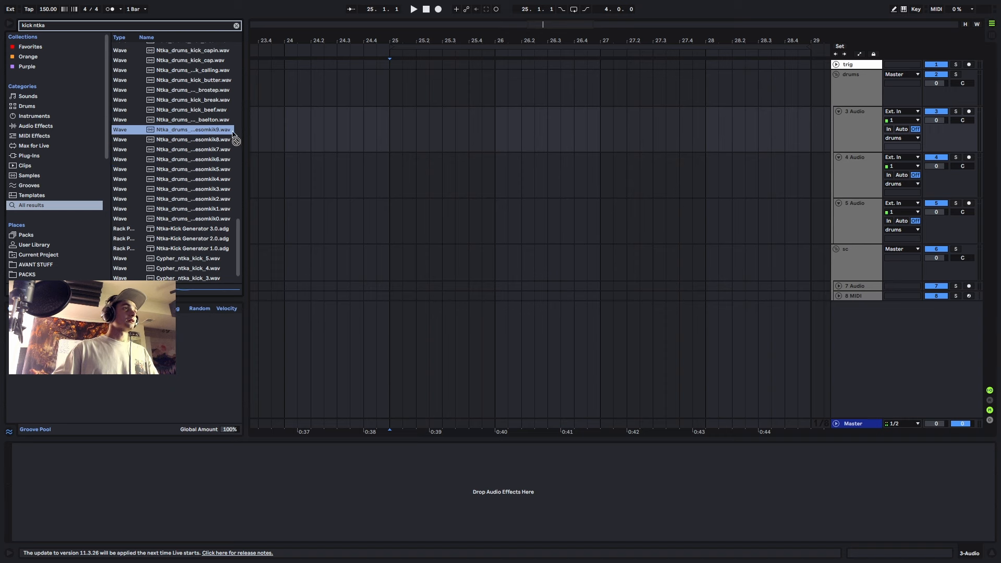
pyautogui.moveTo(234, 136); pyautogui.dragTo(396, 129)
pyautogui.press('z')
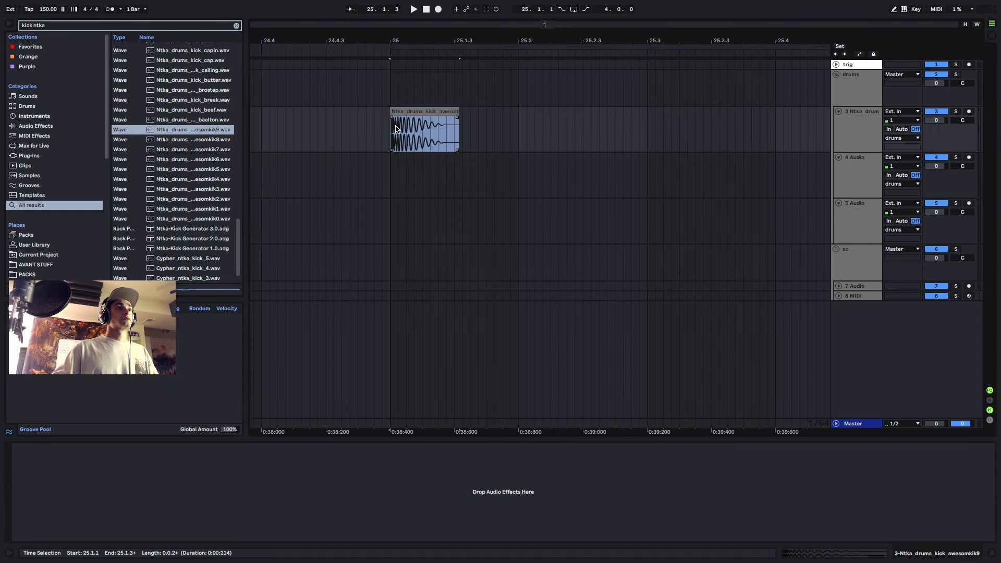
# - Trim the end of the kick clip to a length of about 175 ms and play it back
pyautogui.press('space')
pyautogui.moveTo(458, 120); pyautogui.dragTo(419, 119)
pyautogui.press('space')
pyautogui.press('space')
pyautogui.press('space')
pyautogui.press('space')
pyautogui.press('space')
pyautogui.click(838, 555)
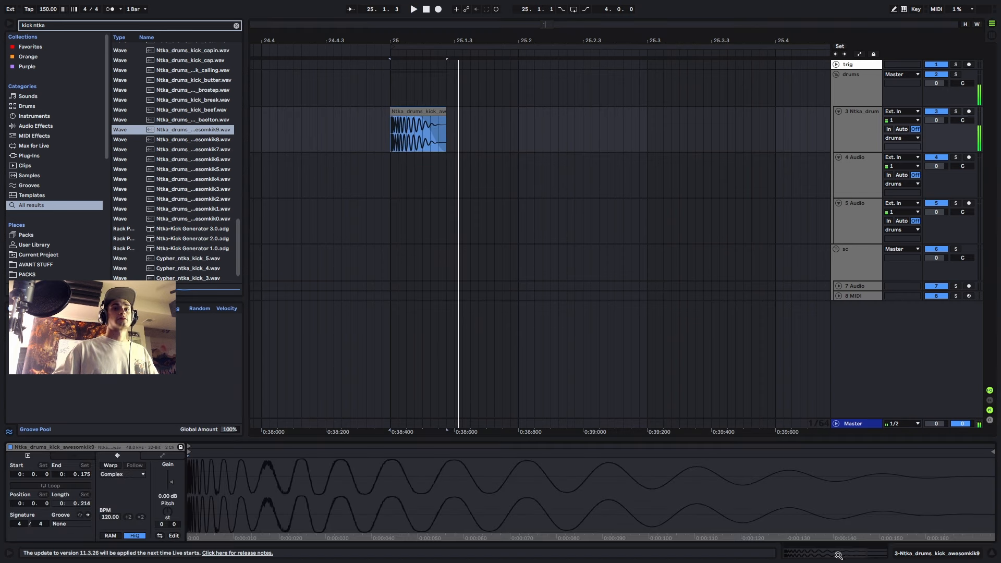
pyautogui.press('space')
pyautogui.press('x')
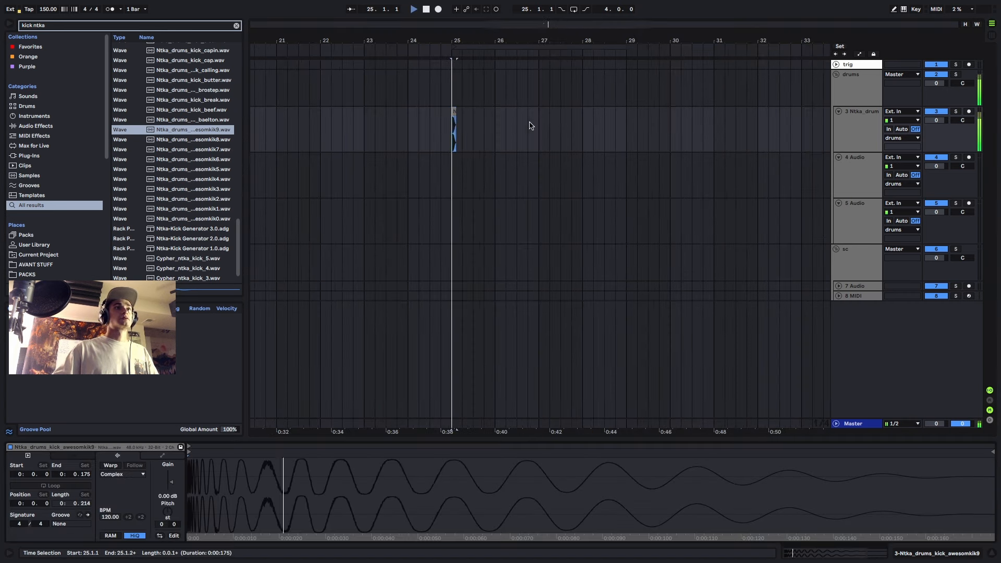
pyautogui.press('space')
# - Select the second audio track of the drums group and search the browser for "clap ntka"
pyautogui.click(852, 176)
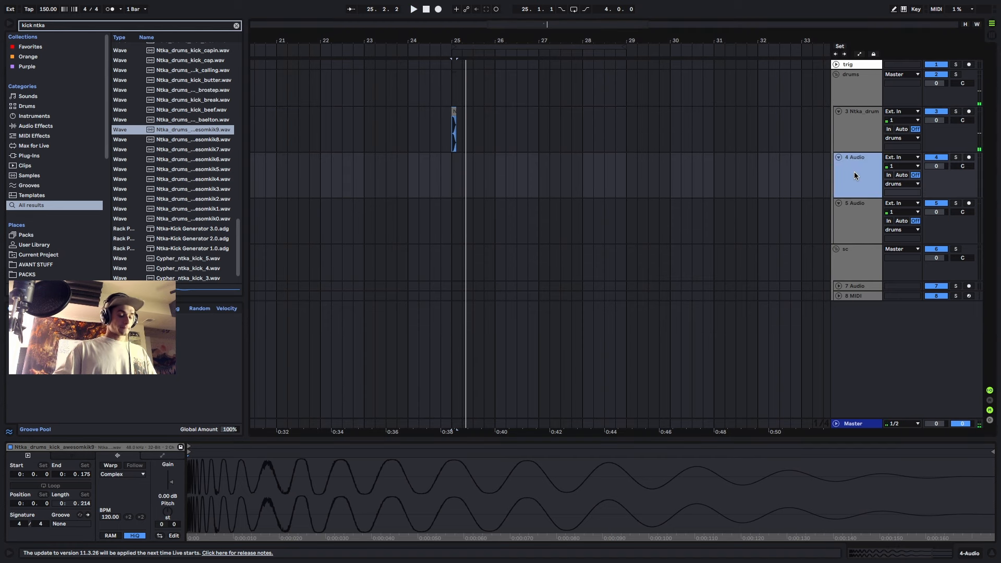
pyautogui.hotkey('ctrl', 'f')
pyautogui.write('clap ntka')
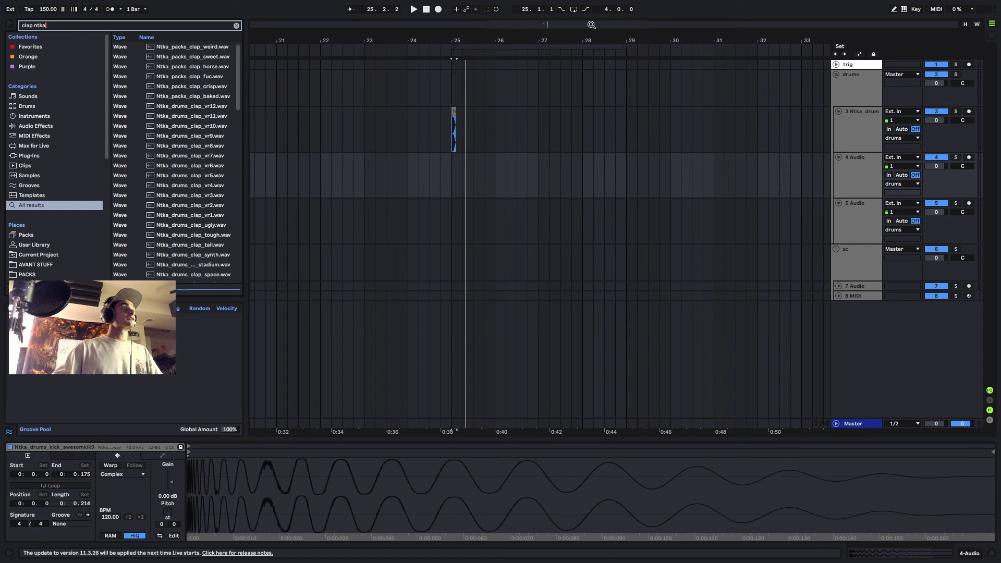
# - Audition a range of clap samples in the search results, from the Ntka_packs claps down to Ntka_clap_cut
pyautogui.click(215, 98)
pyautogui.click(211, 69)
pyautogui.click(215, 56)
pyautogui.click(215, 46)
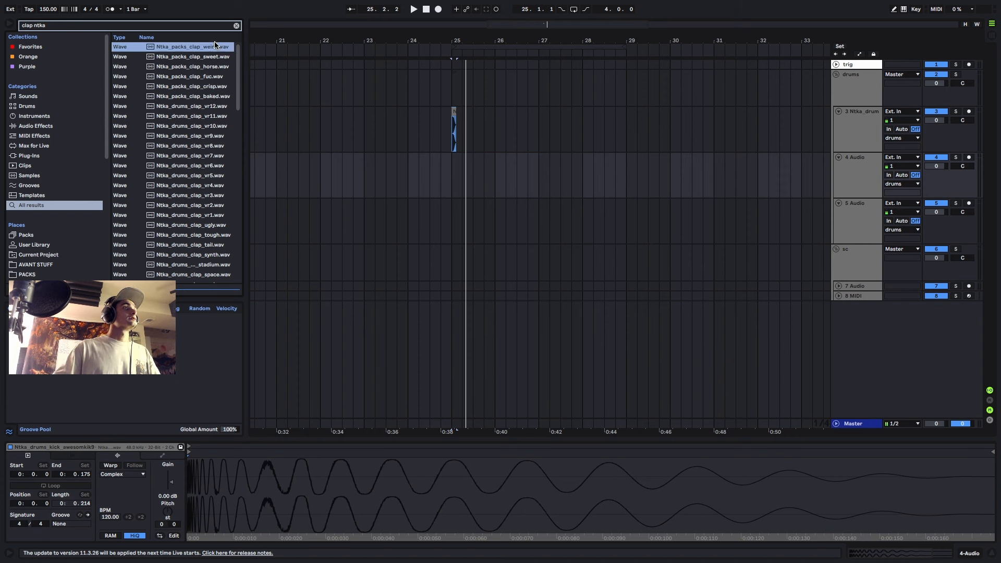
pyautogui.click(206, 236)
pyautogui.scroll(-3, 207, 235)
pyautogui.click(209, 231)
pyautogui.scroll(-3, 211, 229)
pyautogui.click(212, 224)
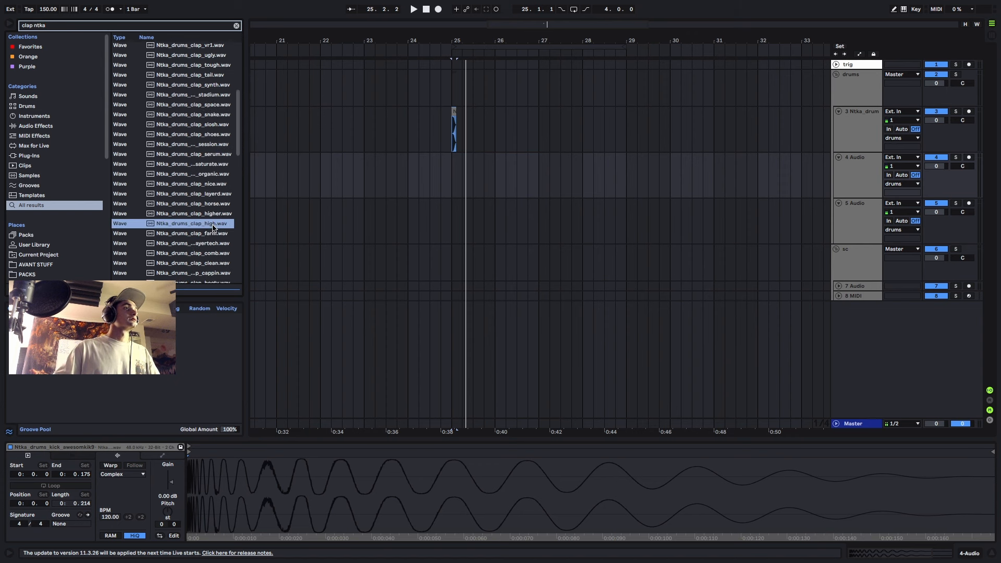
pyautogui.click(208, 194)
pyautogui.scroll(-3, 207, 198)
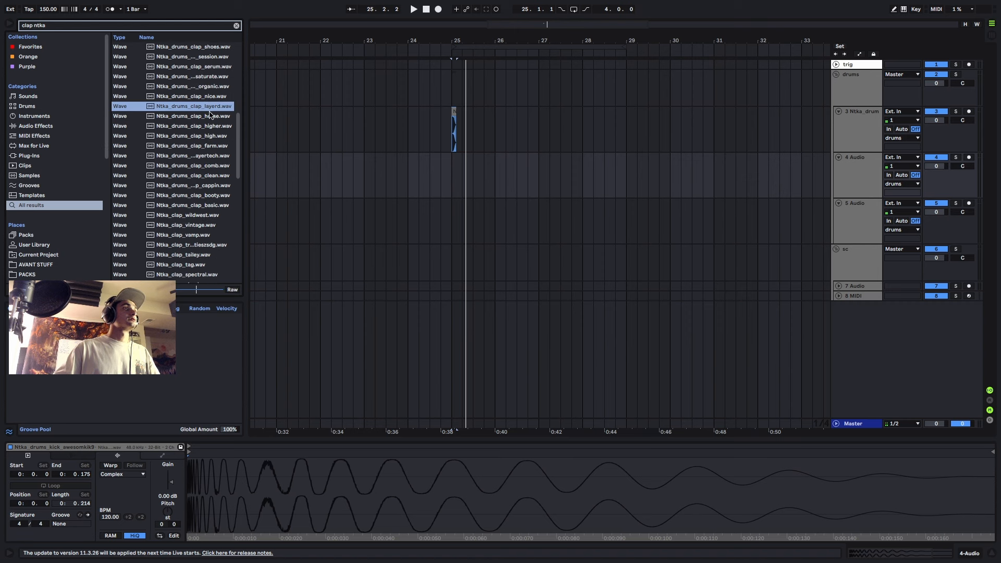
pyautogui.click(208, 198)
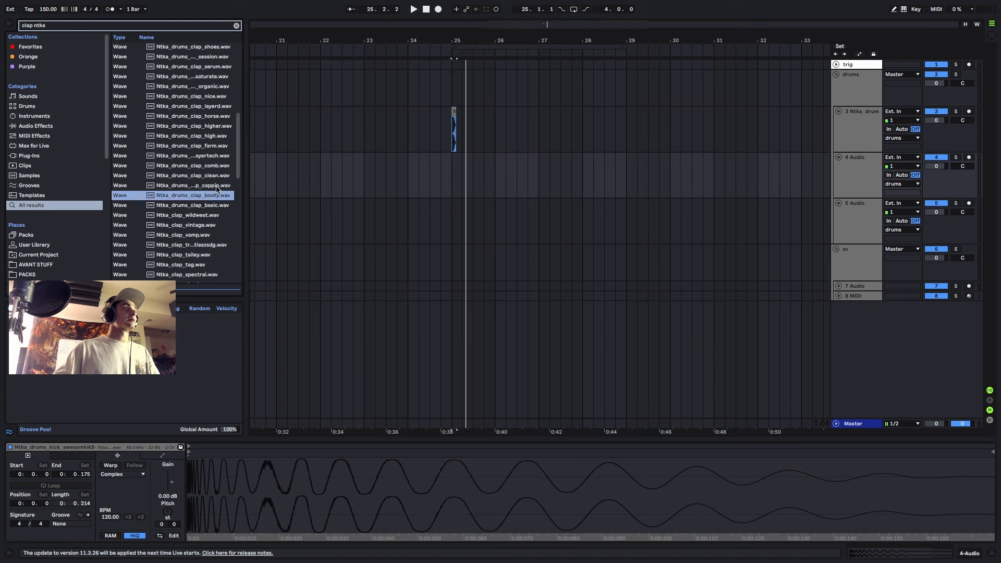
pyautogui.click(213, 186)
pyautogui.click(214, 176)
pyautogui.click(206, 244)
pyautogui.scroll(-4, 200, 242)
pyautogui.click(199, 241)
pyautogui.scroll(-2, 200, 237)
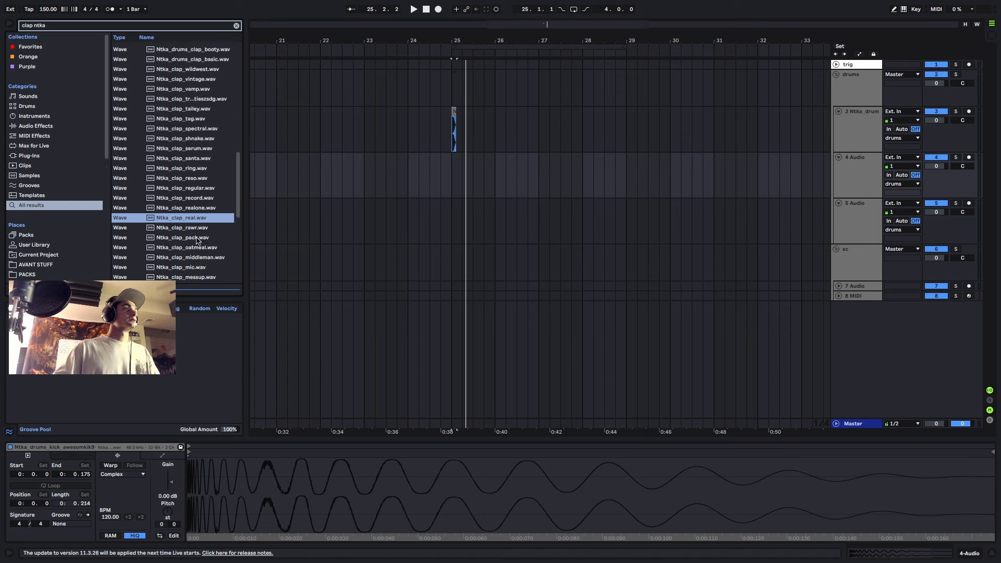
pyautogui.click(200, 233)
pyautogui.scroll(-4, 200, 235)
pyautogui.click(200, 236)
pyautogui.click(200, 196)
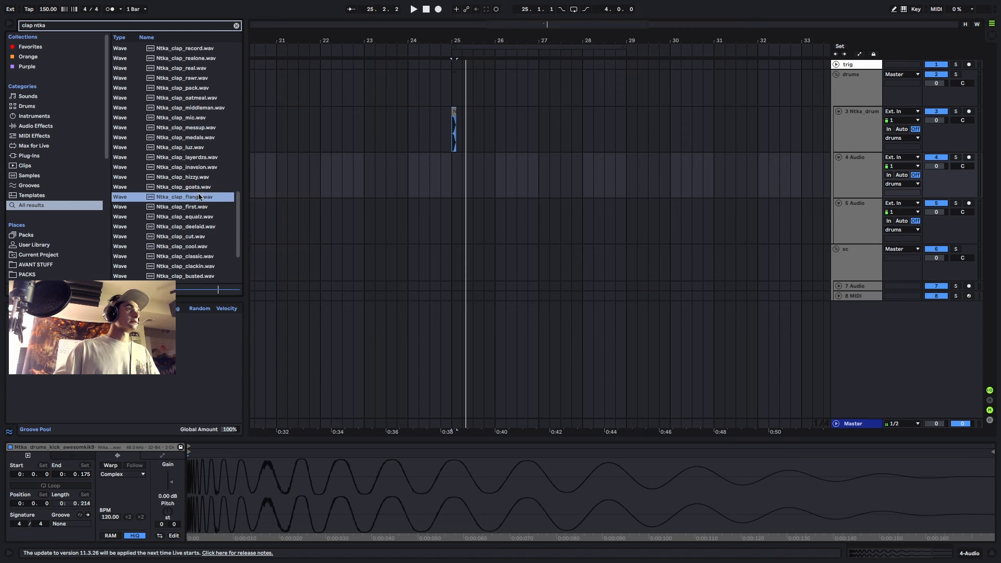
pyautogui.click(201, 236)
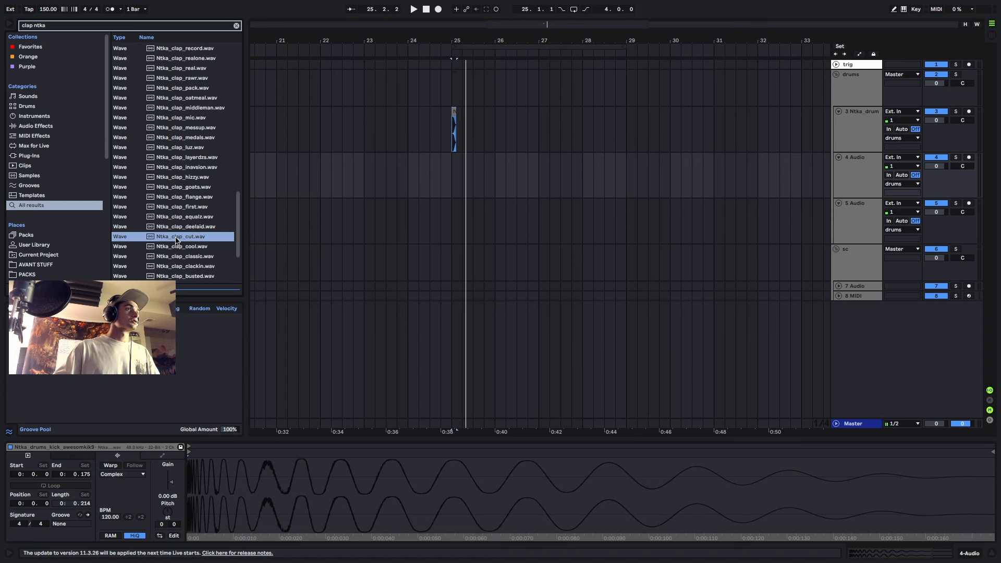
# - Place the Ntka_clap_cut sample on beat 3 of bar 25 on the second drums track and play from bar 25
pyautogui.moveTo(176, 240)
pyautogui.mouseDown()
pyautogui.moveTo(590, 152)
pyautogui.moveTo(474, 173)
pyautogui.mouseUp()
pyautogui.click(454, 160)
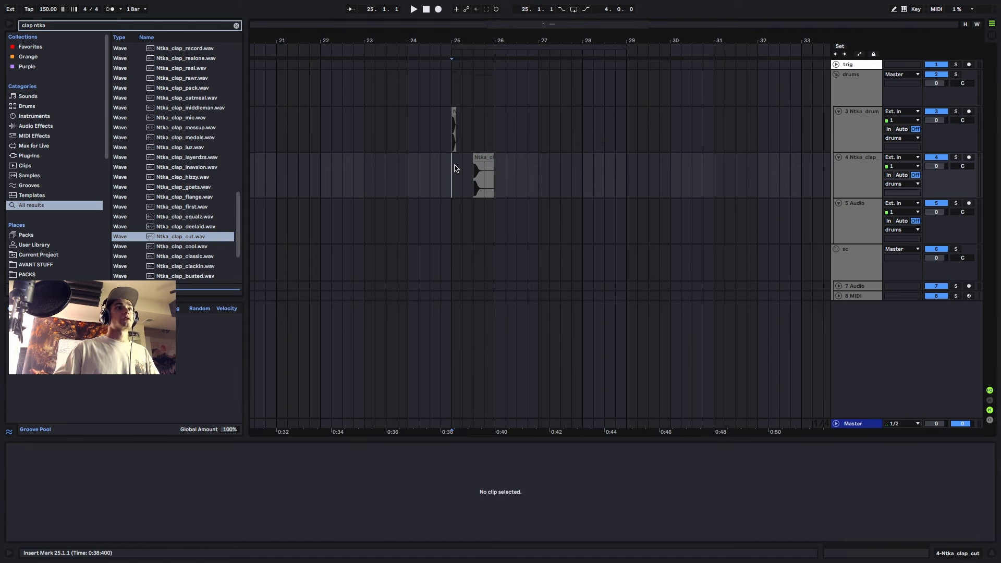
pyautogui.press('space')
pyautogui.scroll(5, 463, 159)
pyautogui.scroll(-3, 571, 159)
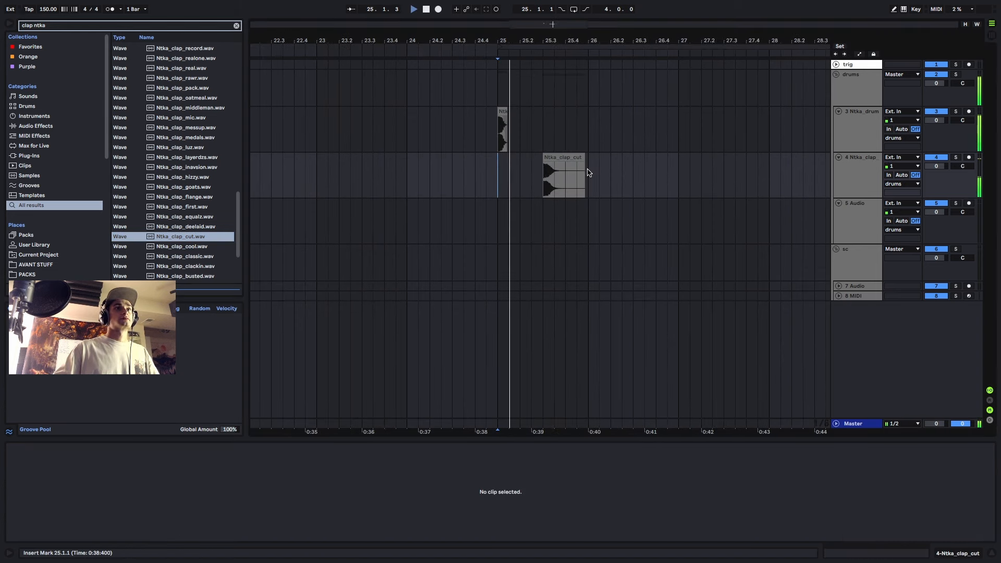
# - Duplicate the one-bar kick and clap pattern of bar 25 three times to fill bars 26 to 28
pyautogui.moveTo(579, 157); pyautogui.dragTo(498, 130)
pyautogui.hotkey('ctrl', 'd')
pyautogui.scroll(-2, 564, 134)
pyautogui.hotkey('ctrl', 'd')
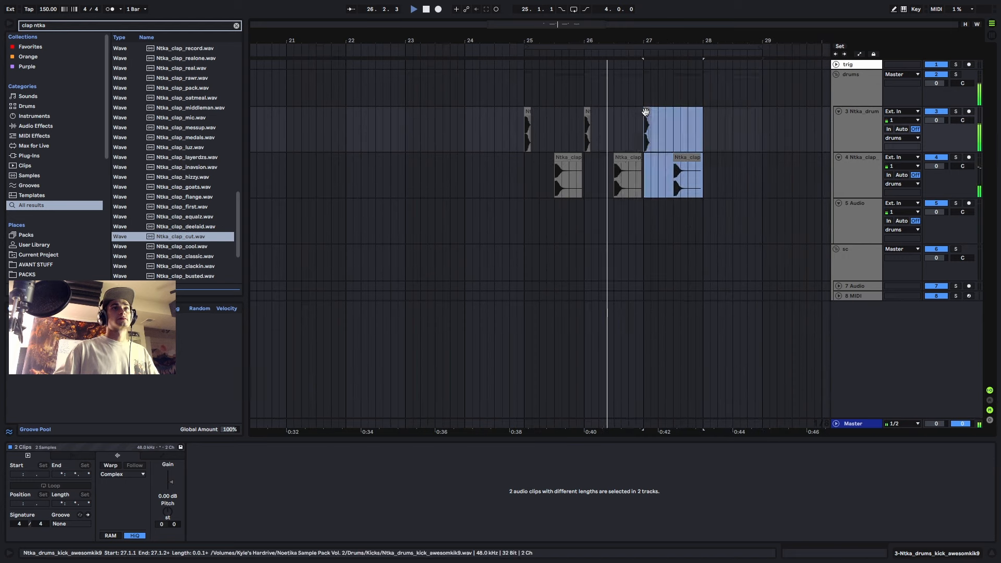
pyautogui.hotkey('ctrl', 'd')
# - Select the four-bar range from 25.1.1 to 29.1.1 on the kick track and loop it
pyautogui.moveTo(769, 132); pyautogui.dragTo(614, 136)
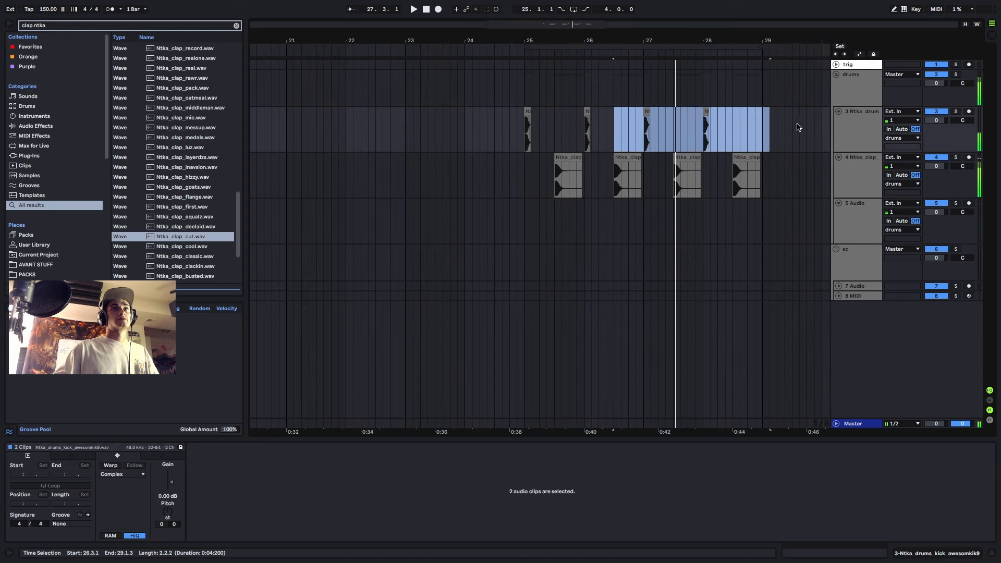
pyautogui.moveTo(759, 137); pyautogui.dragTo(525, 134)
pyautogui.hotkey('ctrl', 'l')
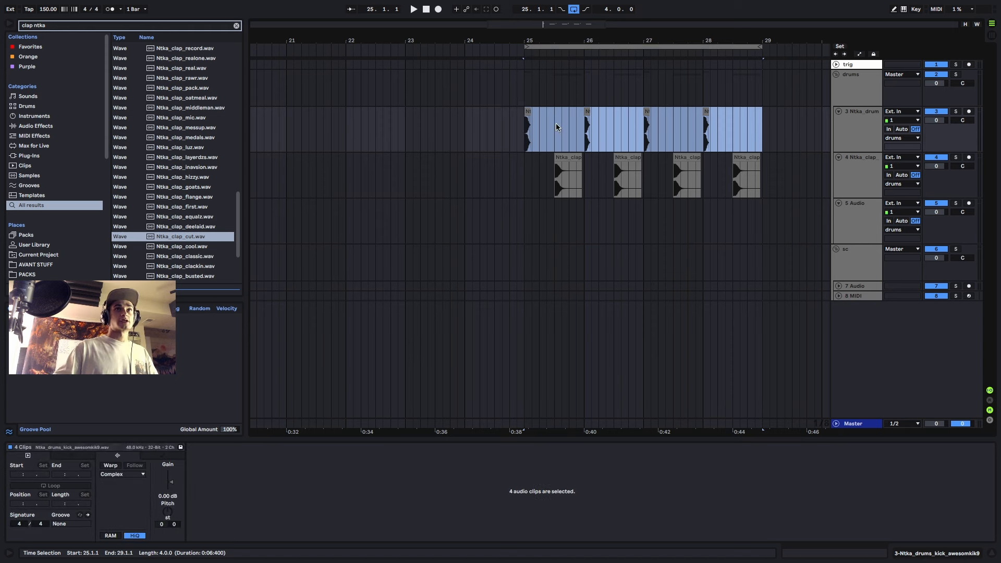
# - Select the third audio track of the drums group and search the browser for "ntka hat"
pyautogui.click(854, 224)
pyautogui.hotkey('ctrl', 'f')
pyautogui.write('ntka hat')
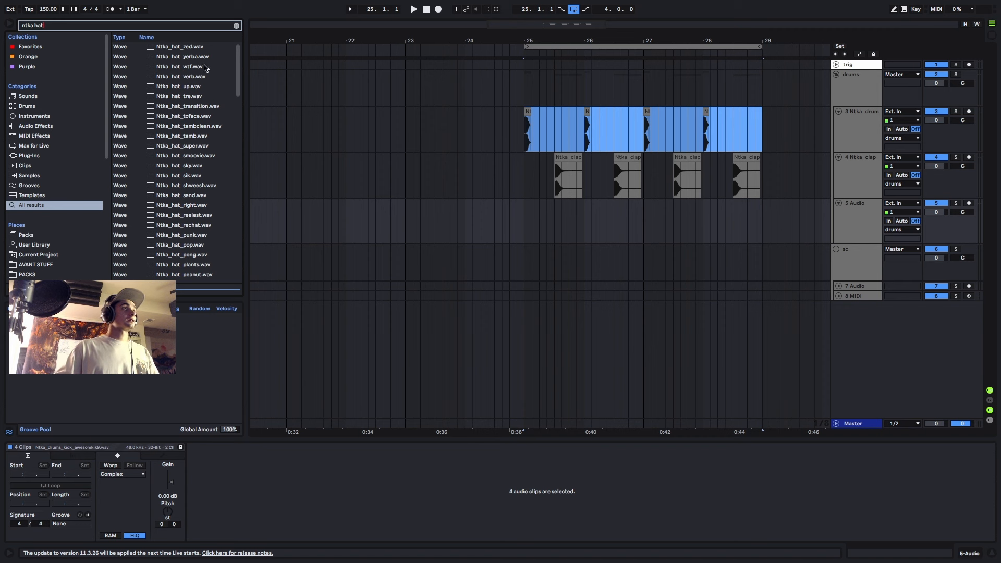
# - Audition a range of Ntka hat samples in the search results, down to Ntka_hat_kash
pyautogui.click(197, 137)
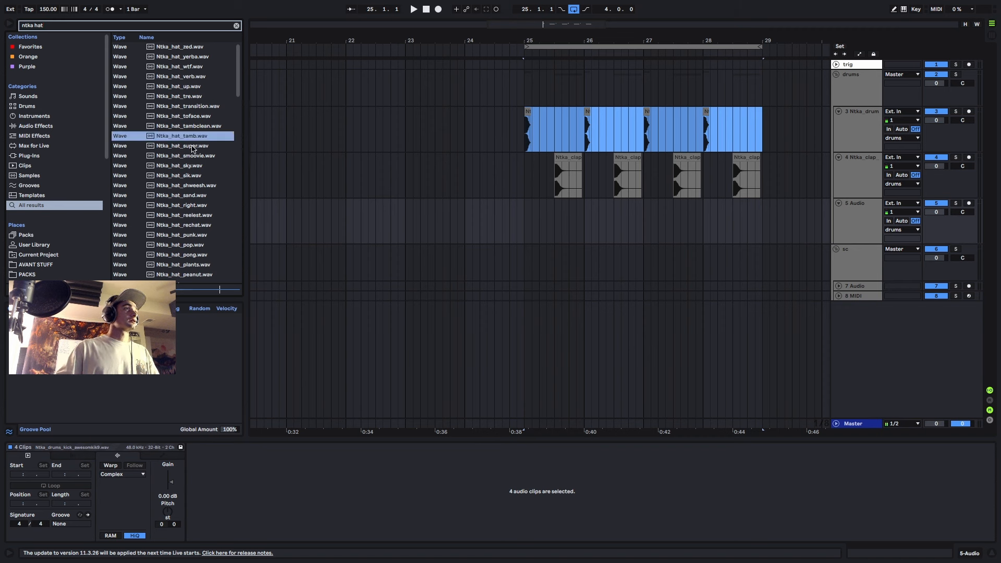
pyautogui.click(192, 146)
pyautogui.click(201, 157)
pyautogui.click(201, 126)
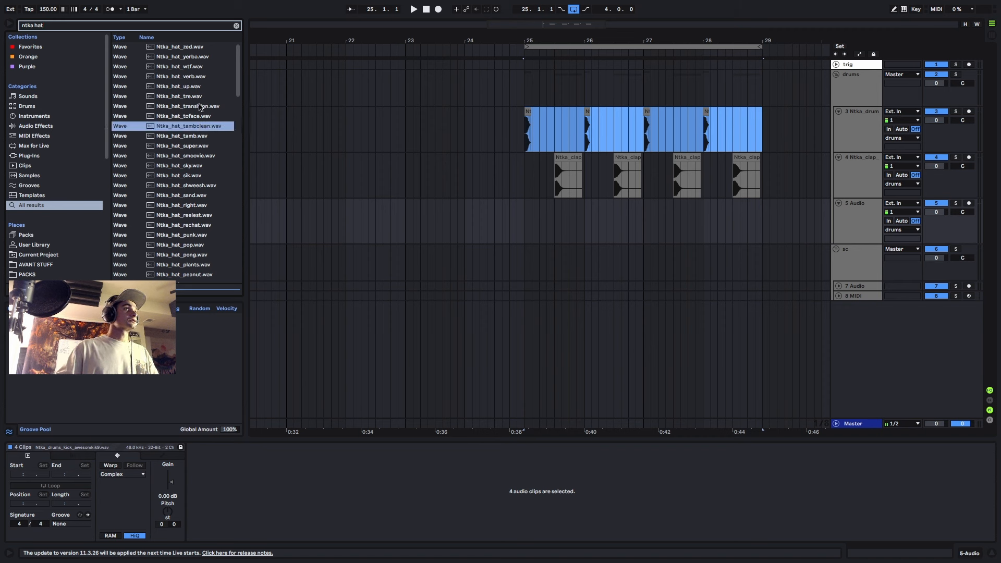
pyautogui.click(200, 107)
pyautogui.click(192, 87)
pyautogui.click(190, 76)
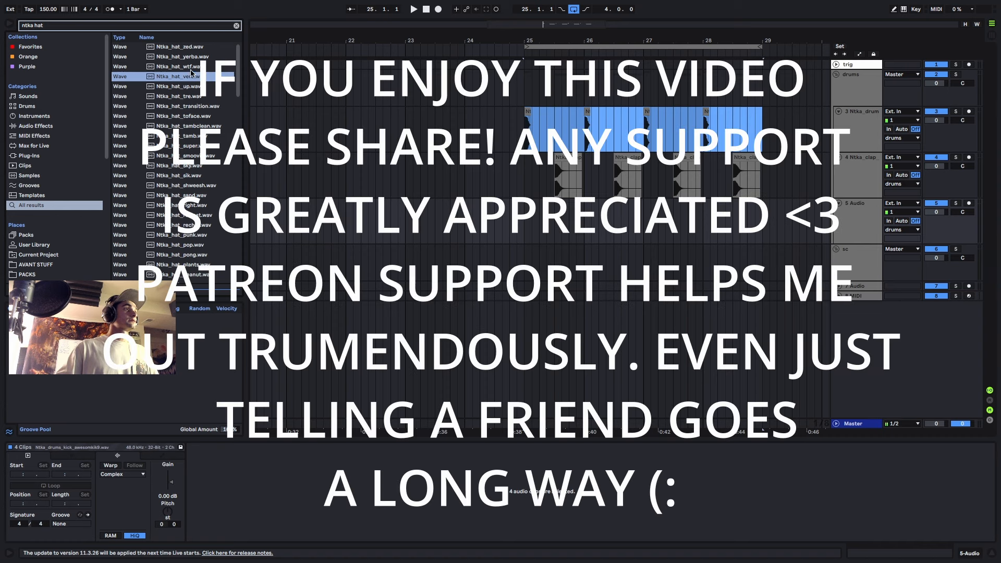
pyautogui.click(191, 57)
pyautogui.click(194, 48)
pyautogui.scroll(-5, 186, 156)
pyautogui.click(186, 186)
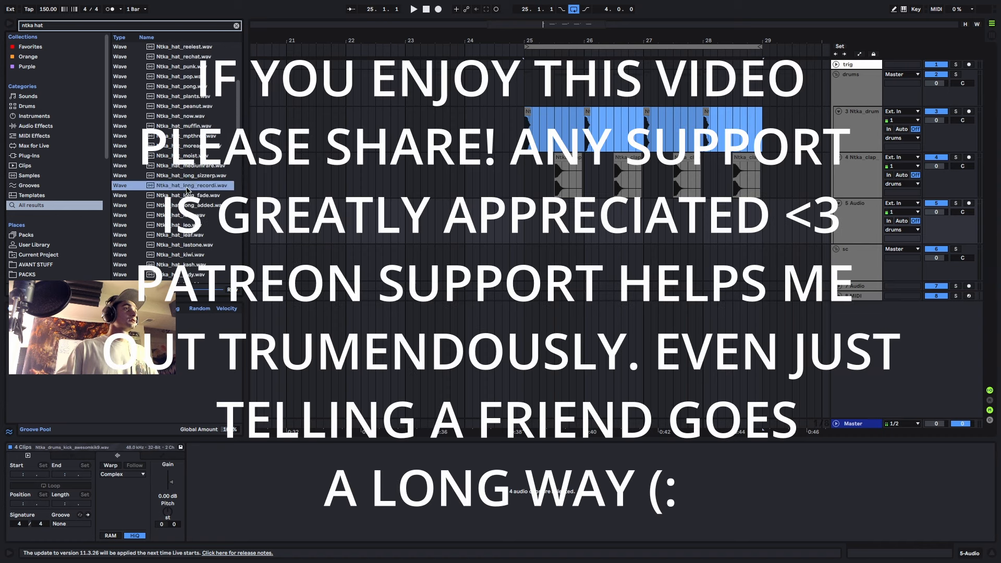
pyautogui.click(200, 157)
pyautogui.click(199, 168)
pyautogui.click(198, 136)
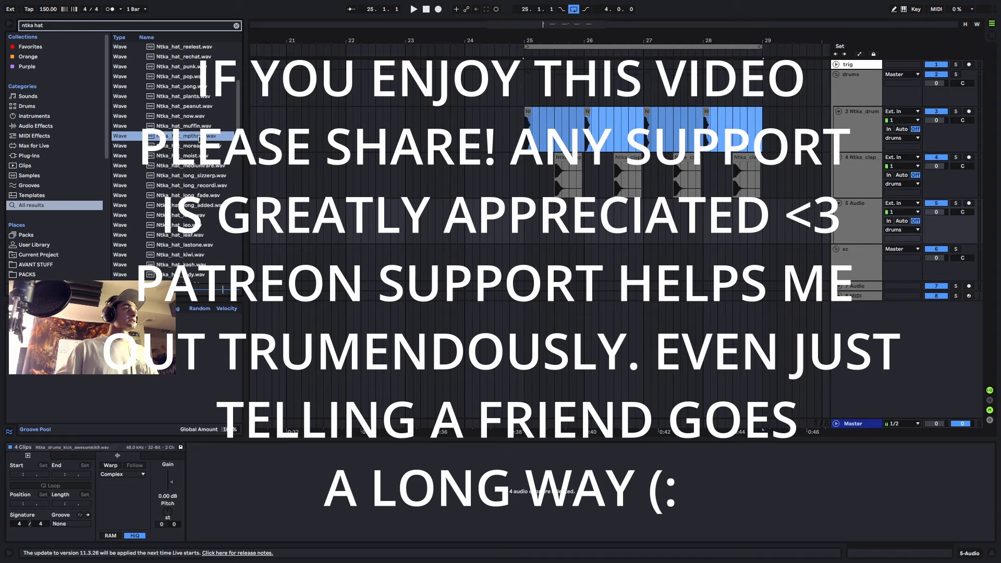
pyautogui.scroll(-1, 198, 210)
pyautogui.scroll(-2, 198, 210)
pyautogui.click(198, 215)
pyautogui.scroll(-4, 198, 172)
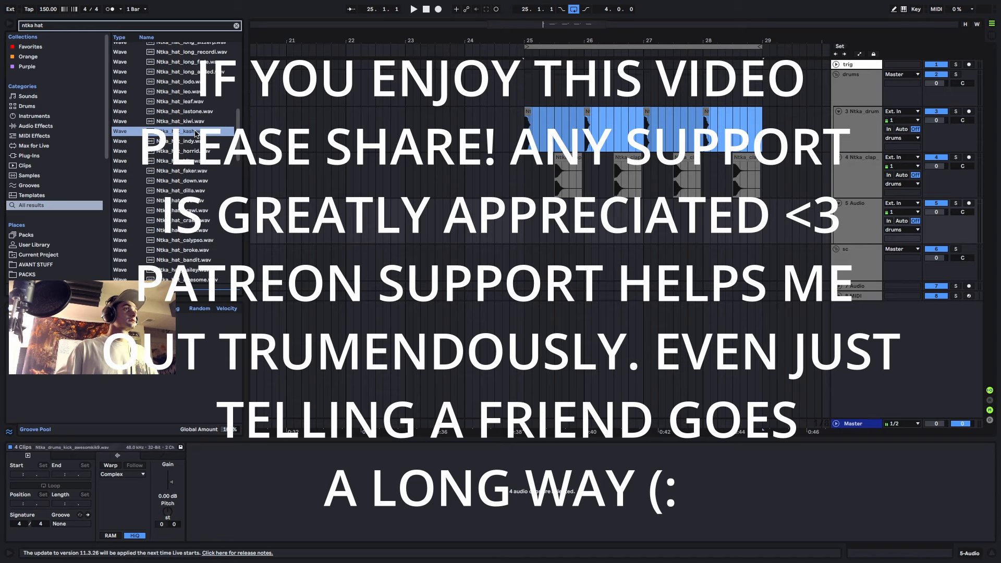
# - Place the Ntka_hat_kash sample at bar 25 on the third drums track and start playback
pyautogui.moveTo(196, 134); pyautogui.dragTo(525, 217)
pyautogui.click(524, 218)
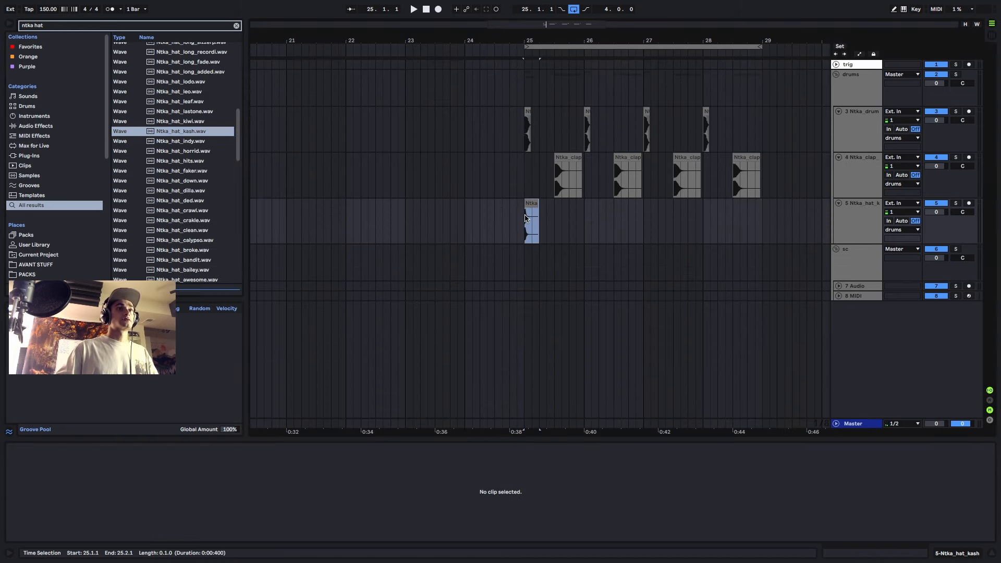
pyautogui.press('space')
# - Duplicate the one-beat hat clip 15 times so a hat falls on every beat up to bar 29
pyautogui.hotkey('ctrl', 'd')
pyautogui.hotkey('ctrl', 'd')
pyautogui.hotkey('ctrl', 'd')
pyautogui.hotkey('ctrl', 'd')
pyautogui.hotkey('ctrl', 'd')
pyautogui.hotkey('ctrl', 'd')
pyautogui.hotkey('ctrl', 'd')
pyautogui.hotkey('ctrl', 'd')
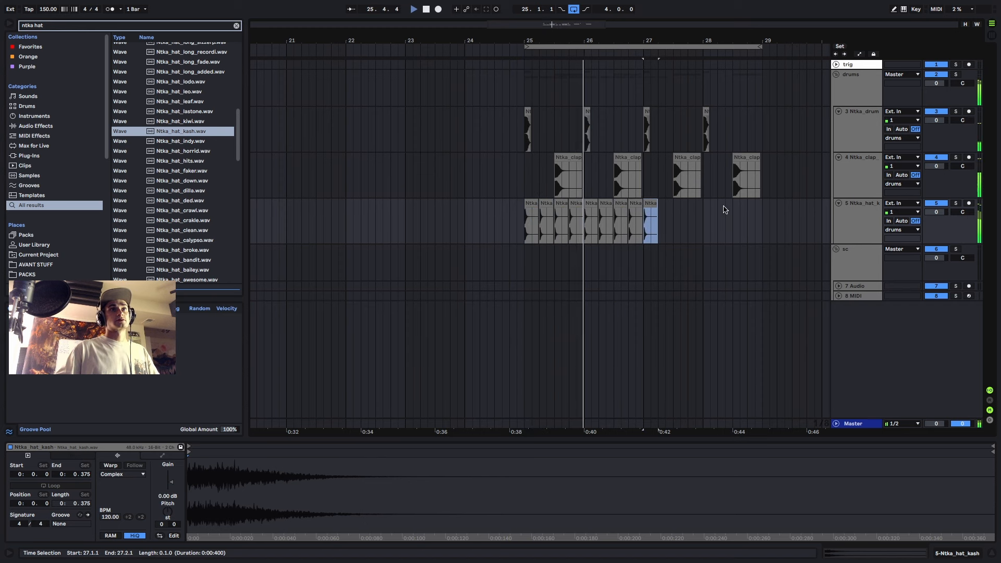
pyautogui.hotkey('ctrl', 'd')
pyautogui.hotkey('ctrl', 'd')
pyautogui.hotkey('ctrl', 'd')
pyautogui.hotkey('ctrl', 'd')
pyautogui.hotkey('ctrl', 'd')
pyautogui.hotkey('ctrl', 'd')
pyautogui.hotkey('ctrl', 'd')
# - Search the browser for "eq" and load EQ Eight onto the hat track
pyautogui.hotkey('ctrl', 'f')
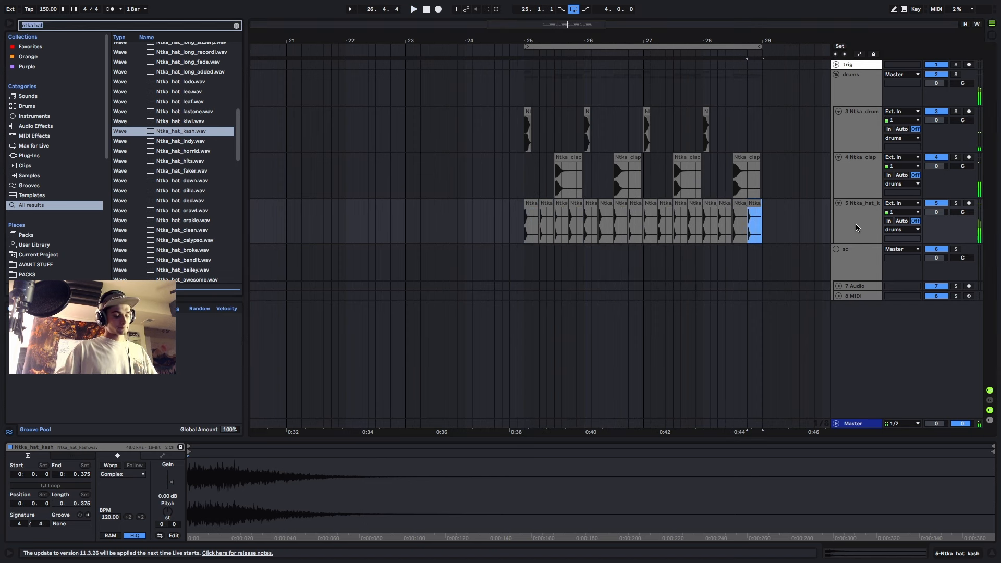
pyautogui.write('eq')
pyautogui.press('Down')
pyautogui.press('Down')
pyautogui.press('Return')
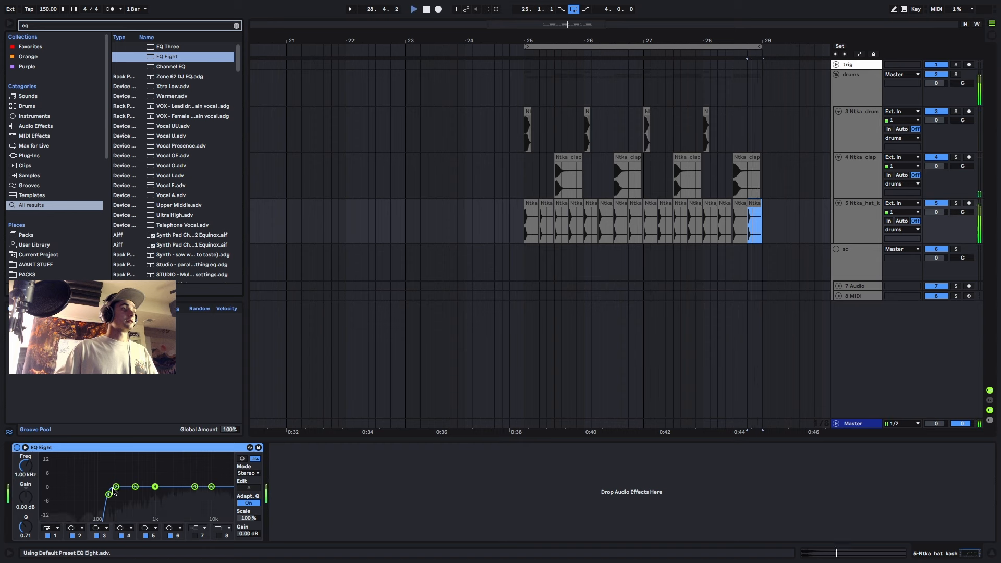
# - Raise the EQ Eight low-cut frequency on the hats and enable band 7 as a 2.36 dB boost at 5.50 kHz
pyautogui.moveTo(108, 493); pyautogui.dragTo(143, 500)
pyautogui.press('space')
pyautogui.click(195, 535)
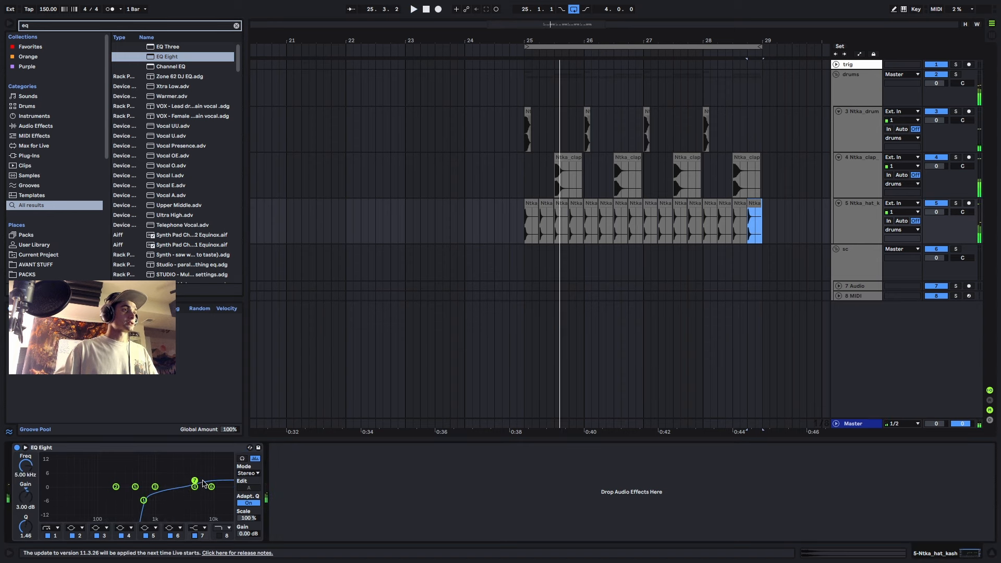
pyautogui.press('space')
pyautogui.moveTo(195, 480); pyautogui.dragTo(197, 482)
# - Lower the hat track's volume to -5.1 dB, pan it to 17L, and play the loop
pyautogui.moveTo(938, 211); pyautogui.dragTo(962, 222)
pyautogui.press('space')
pyautogui.click(754, 224)
pyautogui.press('space')
pyautogui.press('space')
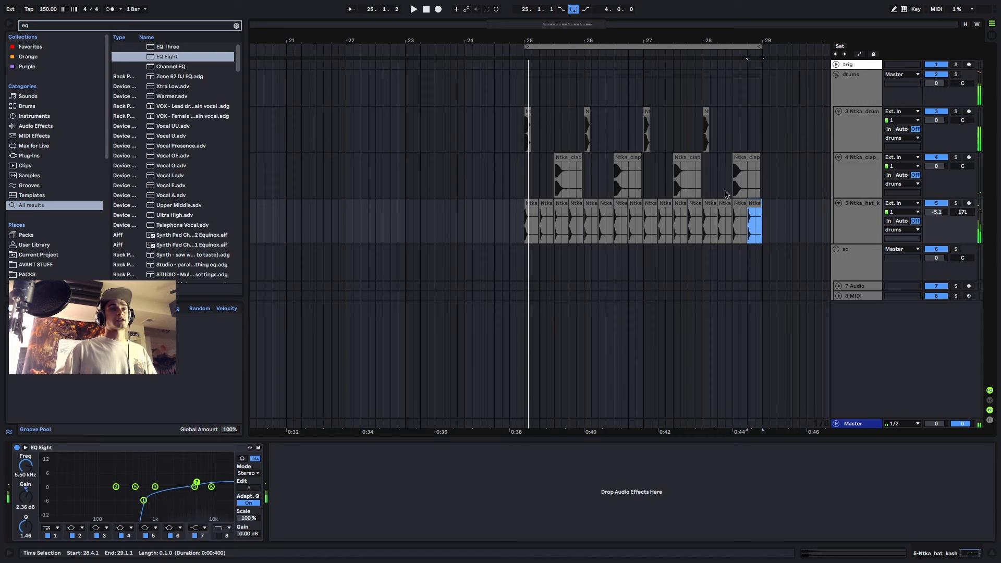
# - Insert a new audio track below the hat track and select its range from bar 25 to bar 29
pyautogui.scroll(5, 748, 192)
pyautogui.scroll(-5, 748, 191)
pyautogui.hotkey('ctrl', 't')
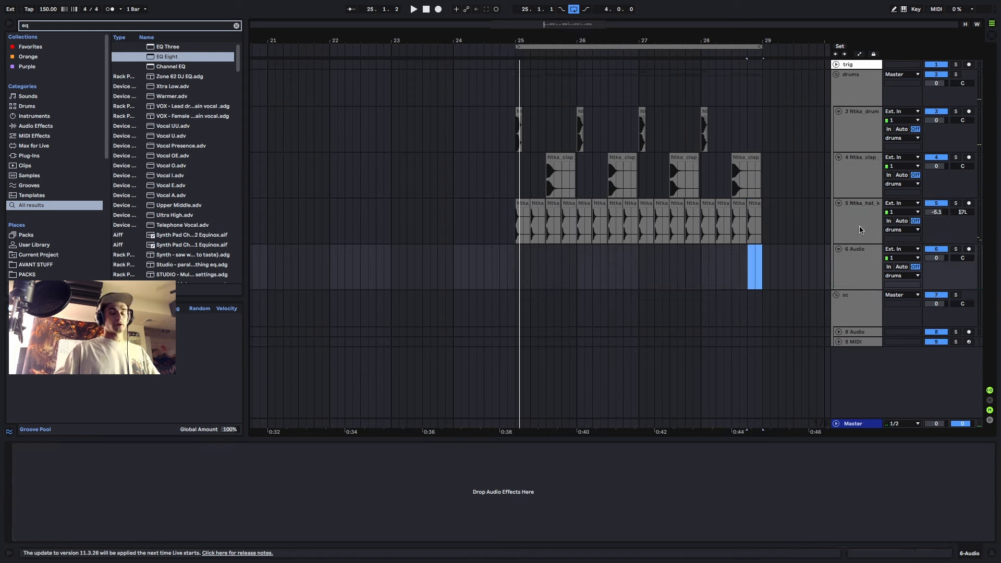
pyautogui.click(854, 266)
pyautogui.scroll(3, 759, 245)
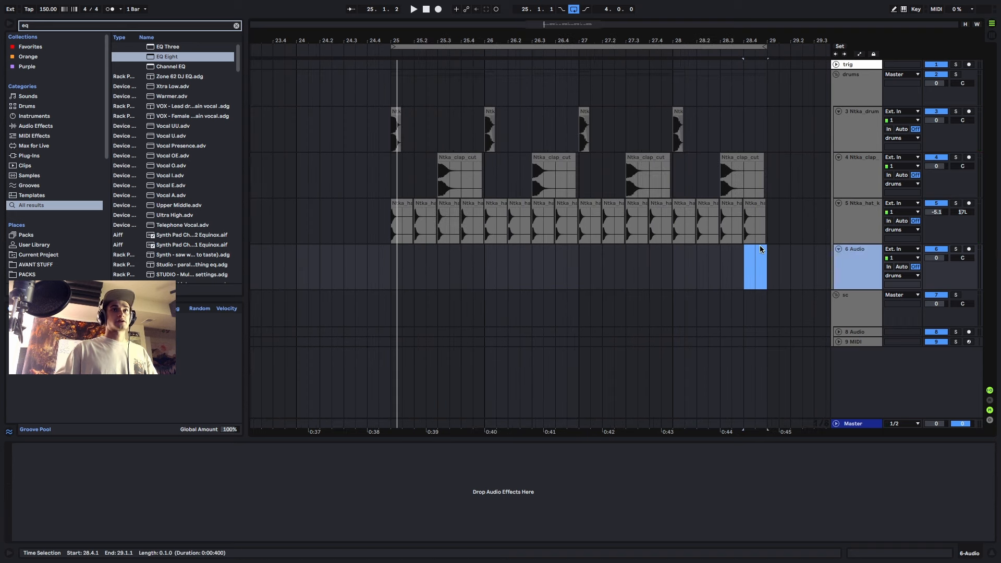
pyautogui.scroll(-1, 765, 249)
pyautogui.moveTo(454, 266); pyautogui.dragTo(763, 259)
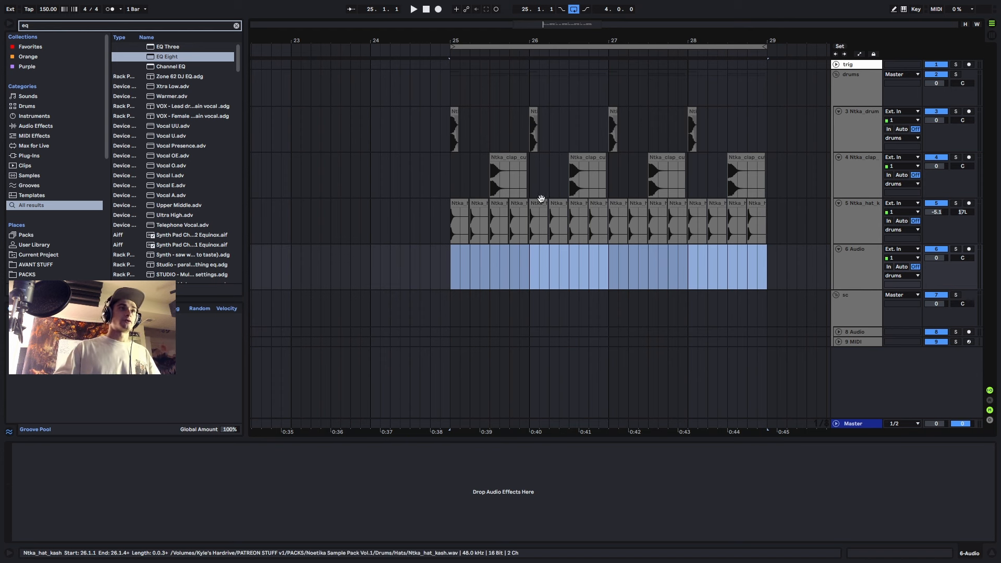
# - Select the new audio track and search the browser for "ntka hat ope"
pyautogui.click(859, 271)
pyautogui.hotkey('ctrl', 'f')
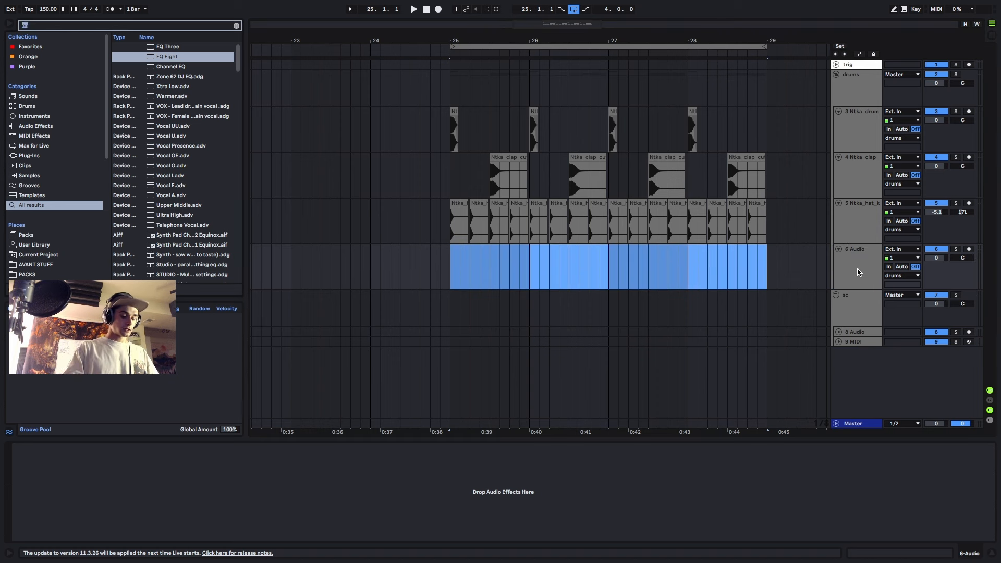
pyautogui.write('ntka hat ope')
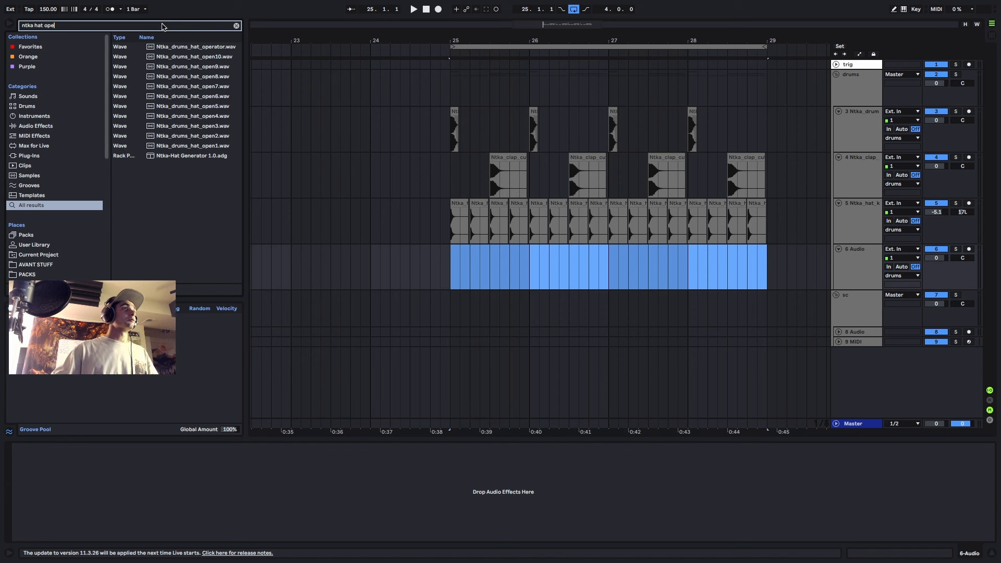
# - Audition several of the Ntka_drums_hat_open samples, including open3, open10 and open4
pyautogui.click(218, 116)
pyautogui.click(214, 126)
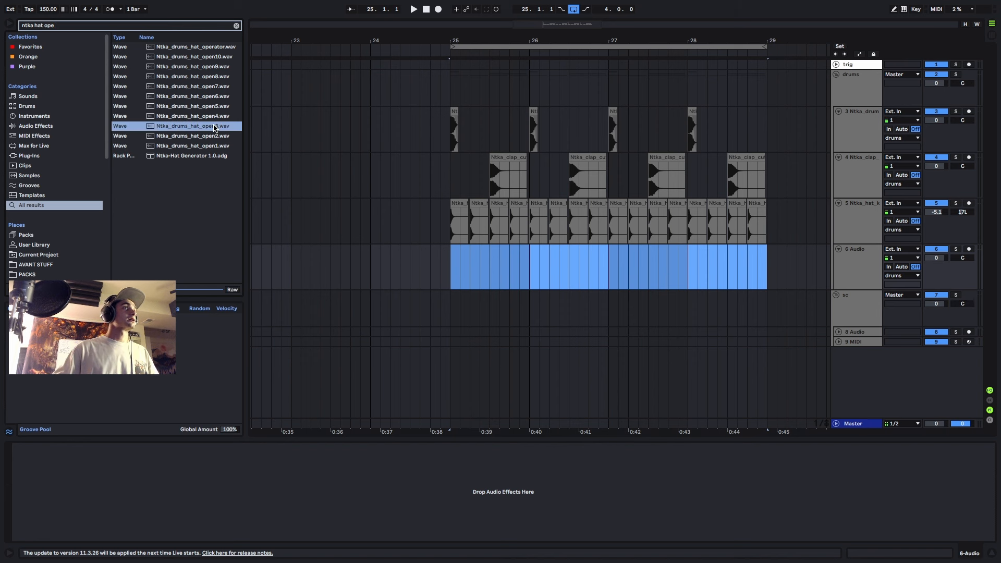
pyautogui.click(221, 115)
pyautogui.click(217, 67)
pyautogui.click(217, 57)
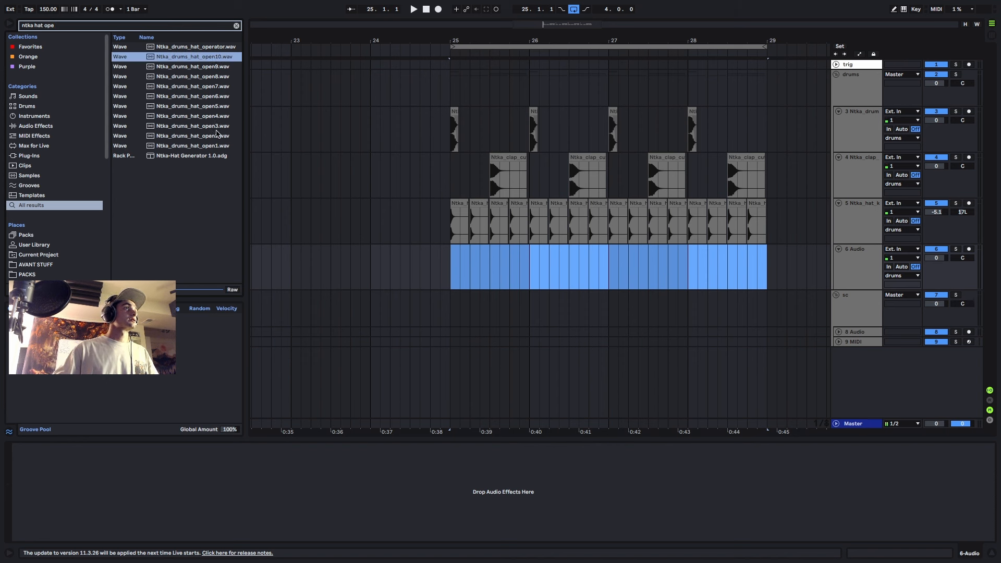
pyautogui.click(219, 136)
pyautogui.click(220, 116)
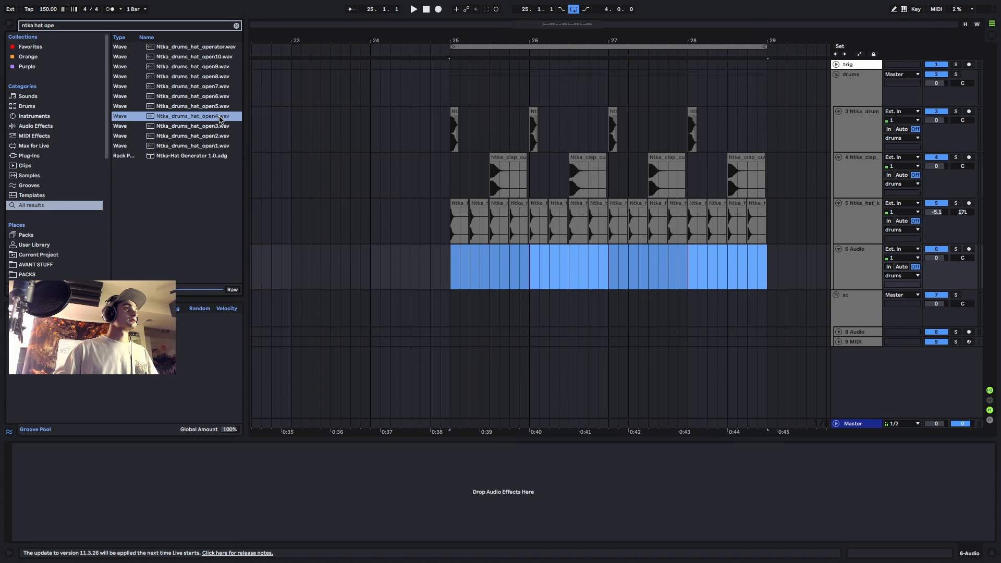
# - Place Ntka_drums_hat_open4 at 25.2.1 on the new track, trim it to one beat, and select 25.1.1 to 25.3.1
pyautogui.moveTo(218, 118); pyautogui.dragTo(485, 254)
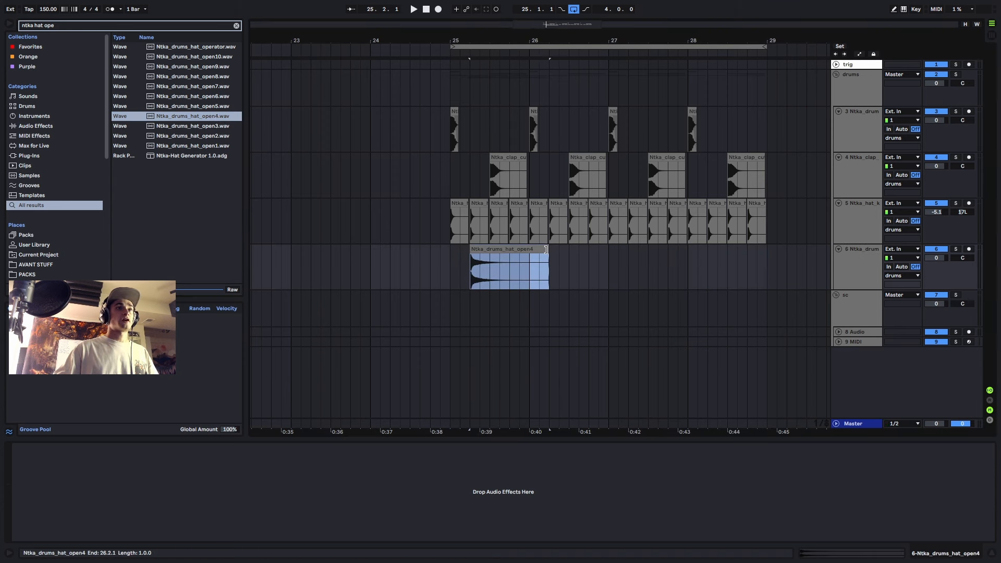
pyautogui.moveTo(546, 250); pyautogui.dragTo(489, 252)
pyautogui.click(488, 263)
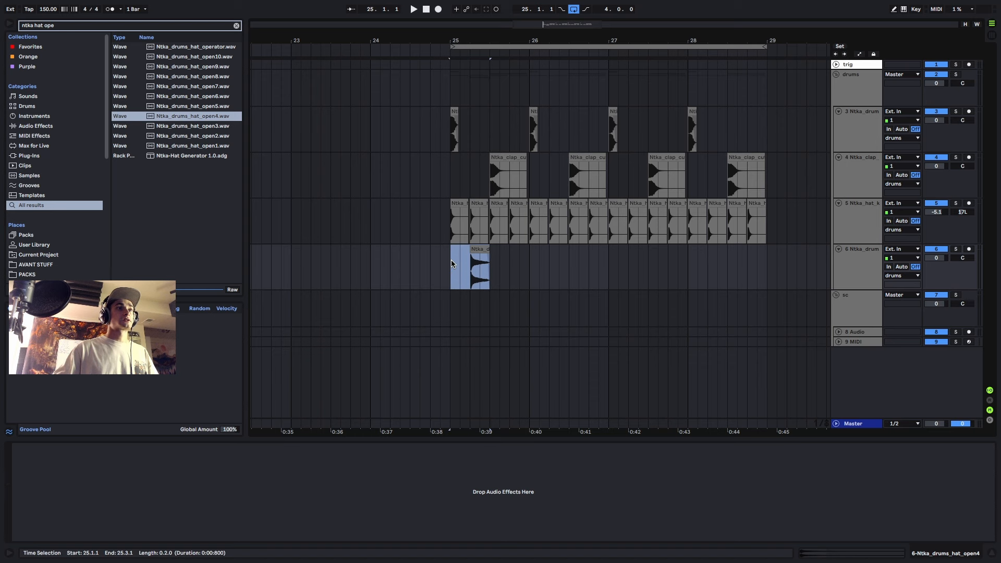
# - Duplicate the 25.1.1 to 25.3.1 open-hat selection seven times to reach bar 29, and play the loop from 25.1.1
pyautogui.press('space')
pyautogui.hotkey('ctrl', 'd')
pyautogui.hotkey('ctrl', 'd')
pyautogui.hotkey('ctrl', 'd')
pyautogui.hotkey('ctrl', 'd')
pyautogui.hotkey('ctrl', 'd')
pyautogui.hotkey('ctrl', 'd')
pyautogui.hotkey('ctrl', 'd')
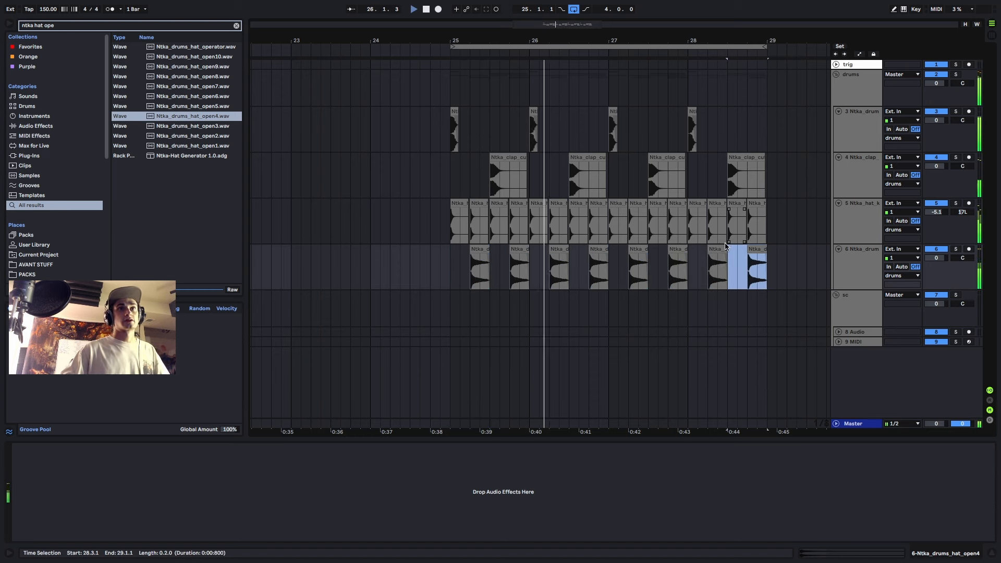
pyautogui.click(485, 260)
pyautogui.press('space')
pyautogui.click(441, 262)
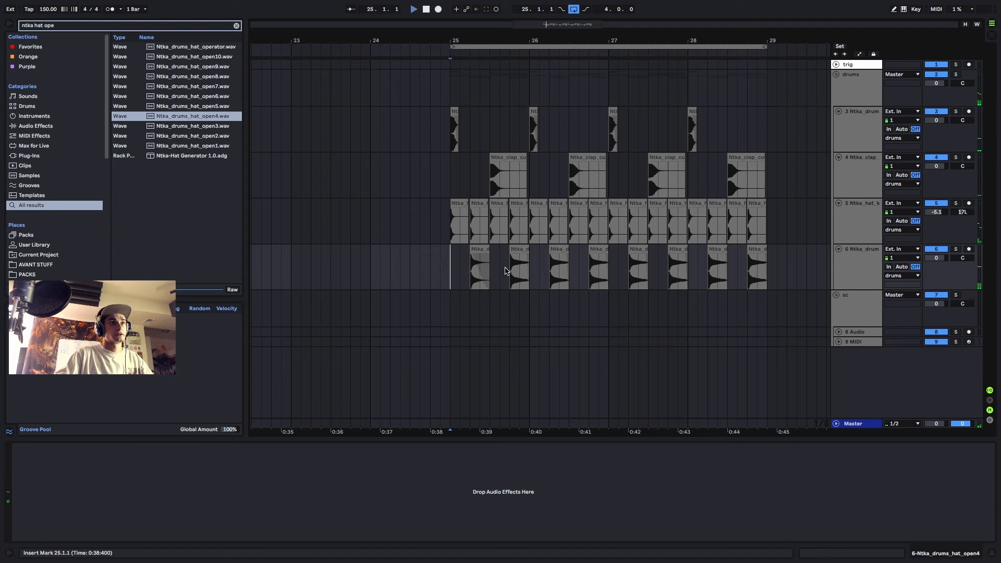
pyautogui.press('space')
pyautogui.press('space')
# - Try repeating the open-hat range from 25.1.1 to 25.4.1 three times, and undo the duplications
pyautogui.moveTo(509, 274); pyautogui.dragTo(452, 274)
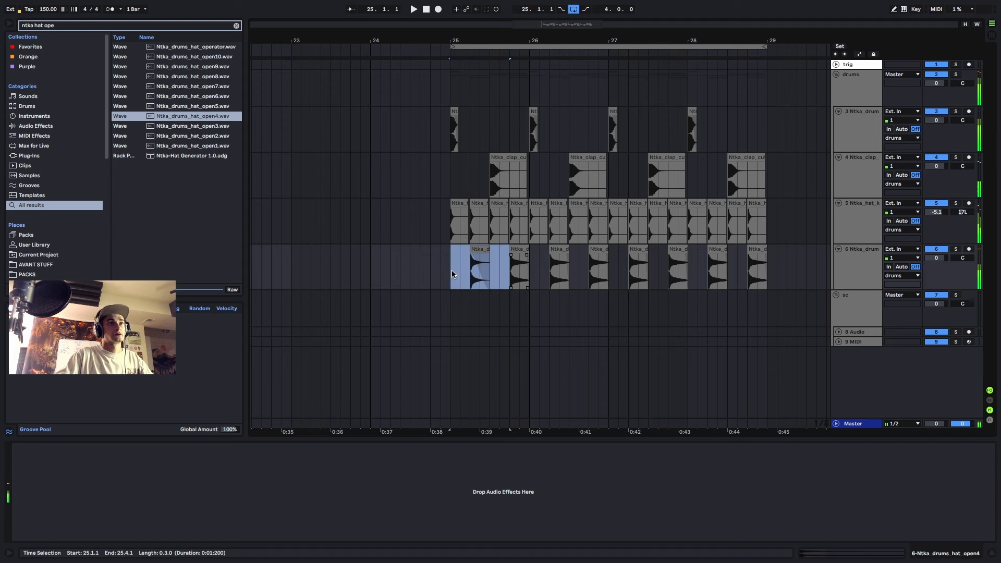
pyautogui.hotkey('ctrl', 'd')
pyautogui.hotkey('ctrl', 'd')
pyautogui.hotkey('ctrl', 'd')
pyautogui.hotkey('ctrl', 'z')
pyautogui.hotkey('ctrl', 'z')
pyautogui.hotkey('ctrl', 'z')
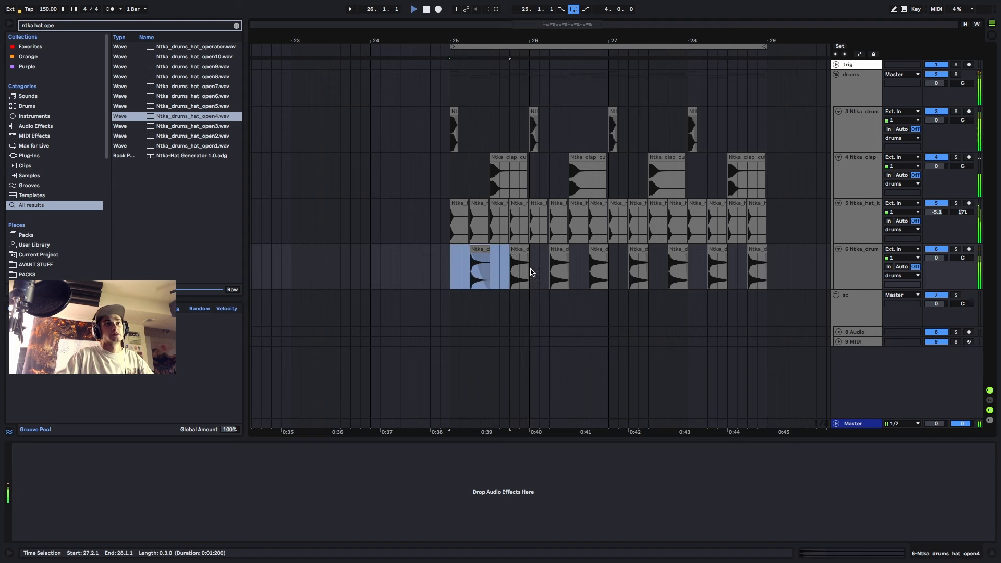
# - Select the open-hat bar from 25.1.1 to 26.1.1 and duplicate it three times up to bar 29
pyautogui.press('space')
pyautogui.moveTo(529, 271); pyautogui.dragTo(440, 268)
pyautogui.click(526, 263)
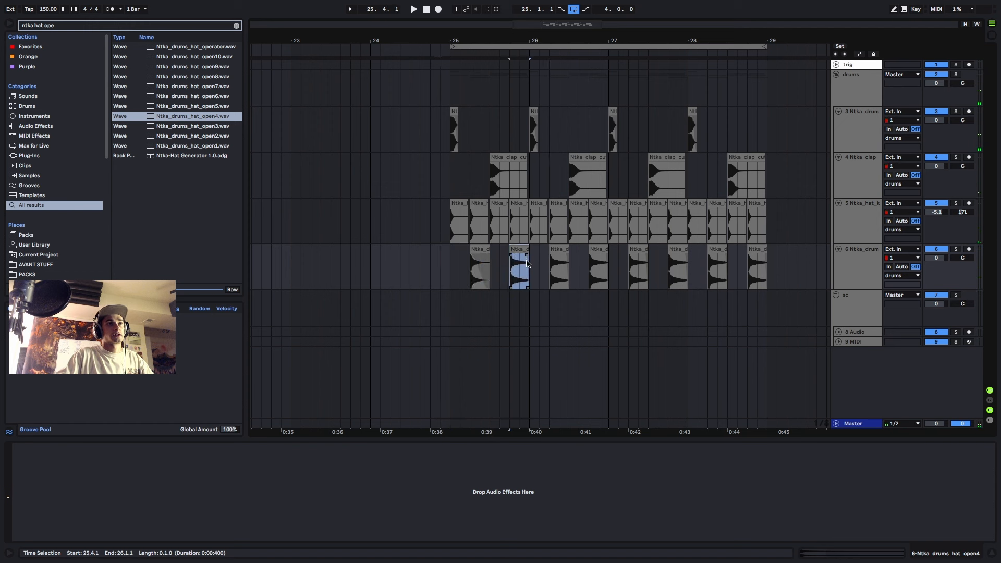
pyautogui.click(524, 266)
pyautogui.moveTo(530, 270); pyautogui.dragTo(454, 268)
pyautogui.press('space')
pyautogui.press('Right')
pyautogui.press('Right')
pyautogui.press('Right')
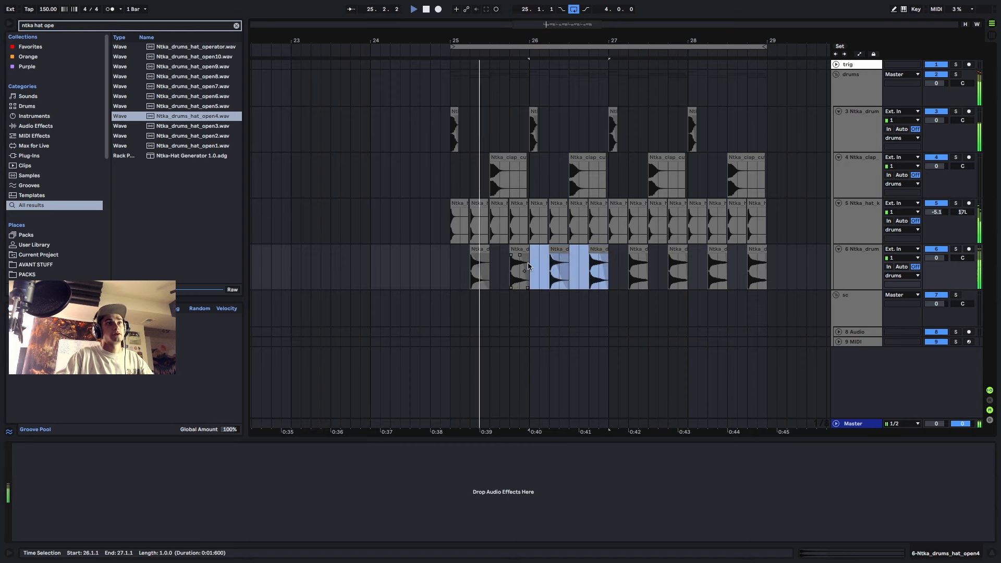
pyautogui.hotkey('ctrl', 'd')
pyautogui.hotkey('ctrl', 'z')
pyautogui.scroll(-5, 427, 267)
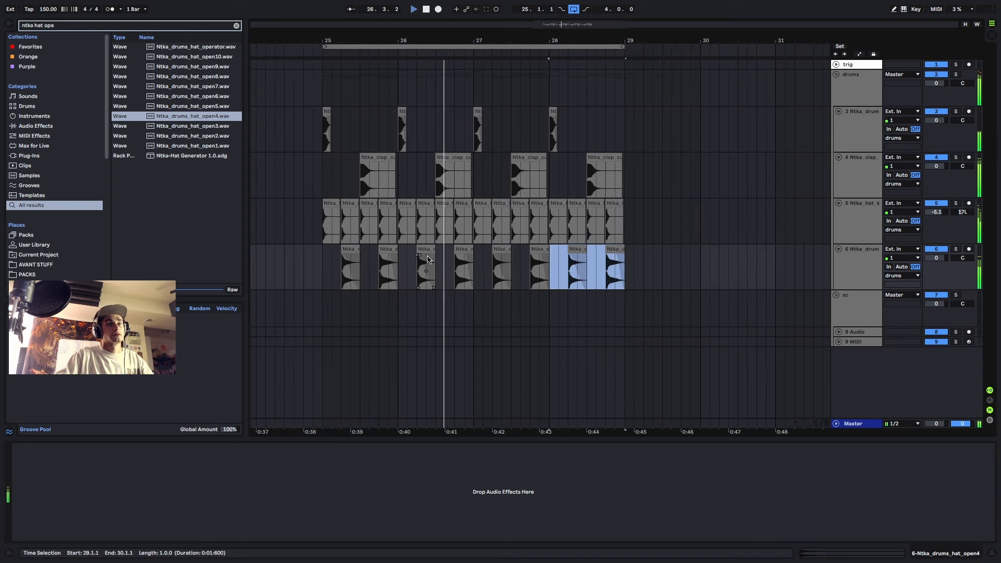
# - Play the pattern from 25.1.1, search the browser for "eq" and add EQ Eight to the open-hat track
pyautogui.click(379, 273)
pyautogui.scroll(3, 379, 272)
pyautogui.press('space')
pyautogui.press('space')
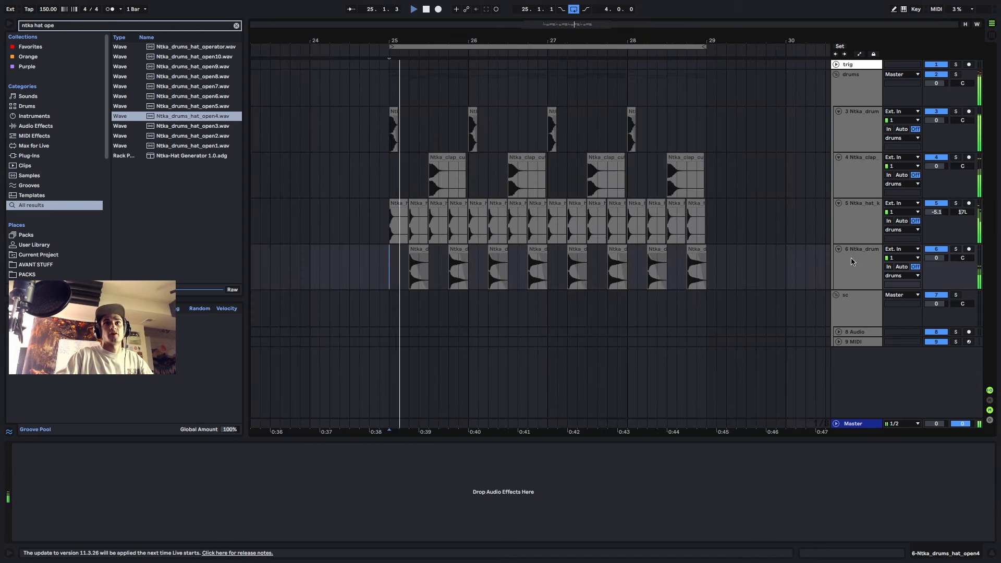
pyautogui.write('eq')
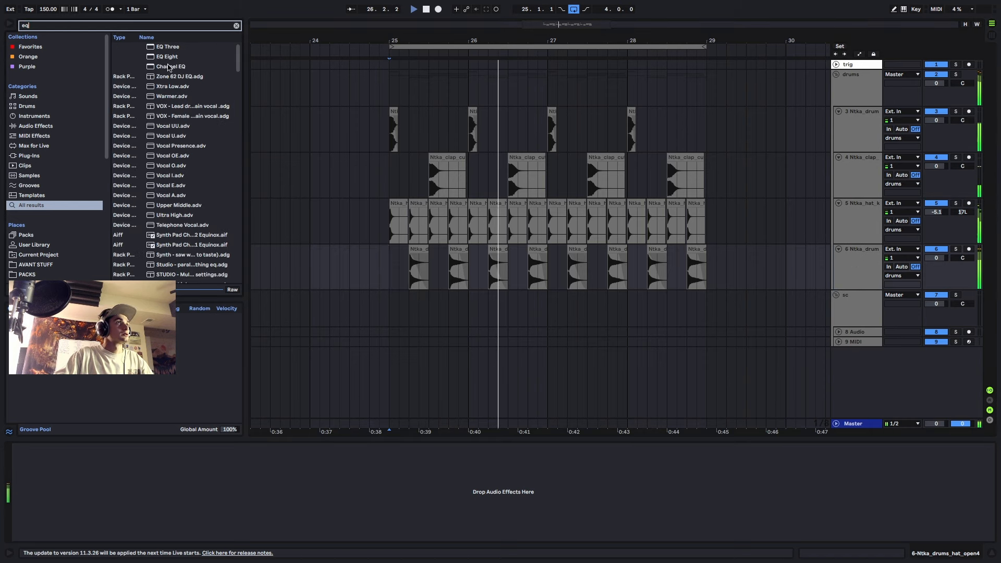
pyautogui.moveTo(167, 56); pyautogui.dragTo(216, 469)
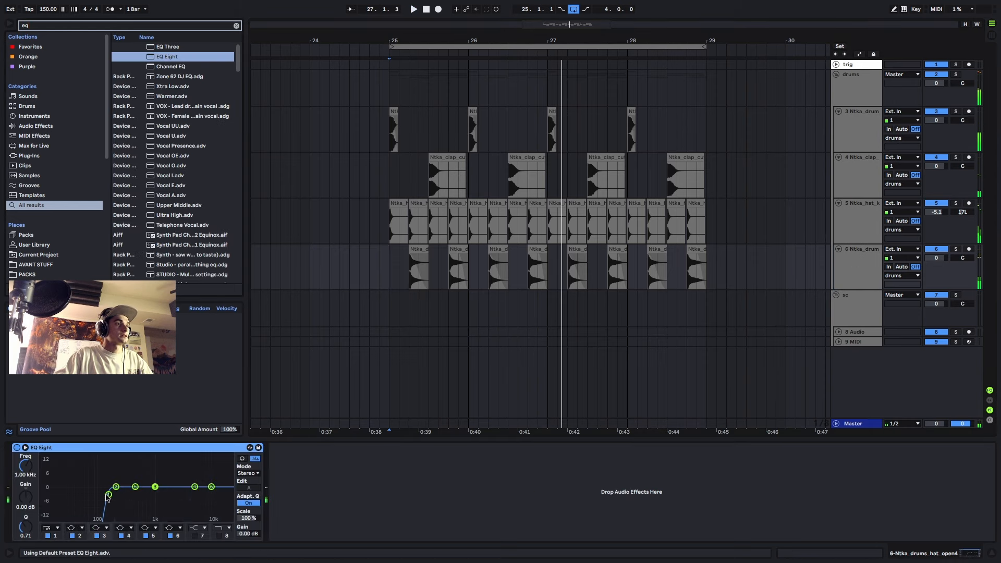
# - Shape the open-hat EQ with a higher low cut, a 4.34 dB high shelf at 11.1 kHz and a 5.08 dB boost at 899 Hz
pyautogui.moveTo(108, 494); pyautogui.dragTo(141, 497)
pyautogui.click(197, 536)
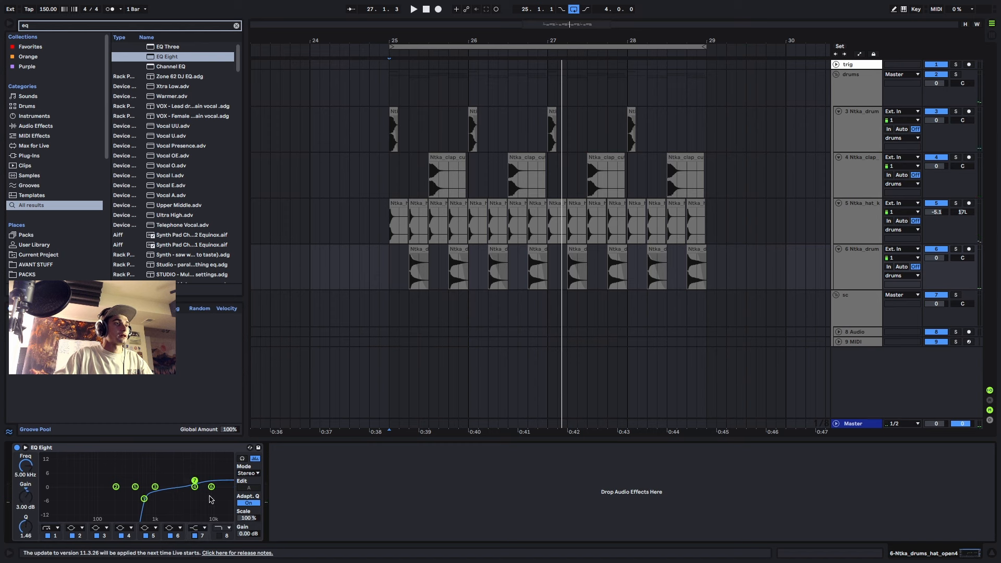
pyautogui.moveTo(215, 480); pyautogui.dragTo(214, 479)
pyautogui.press('space')
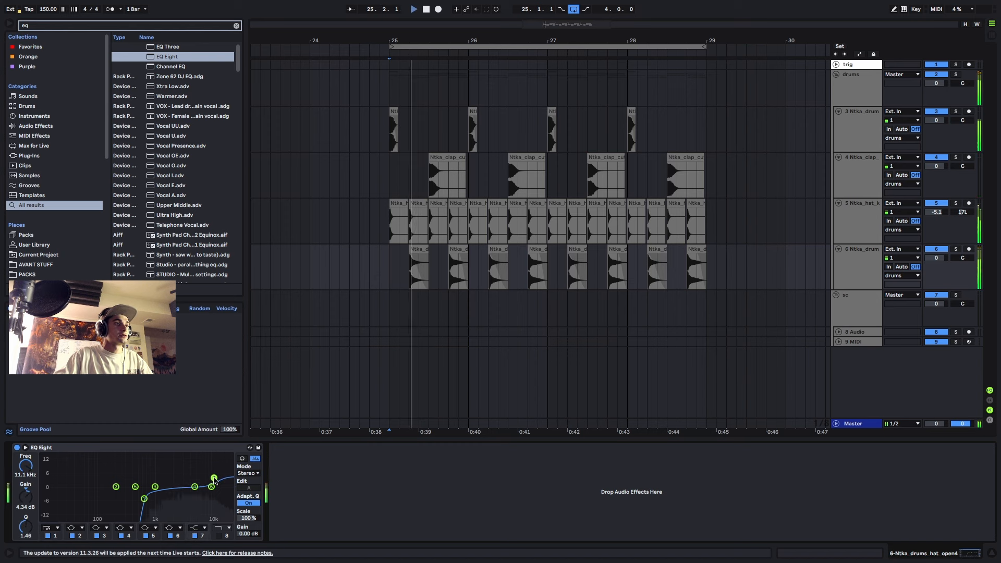
pyautogui.moveTo(154, 486)
pyautogui.mouseDown()
pyautogui.moveTo(150, 459)
pyautogui.moveTo(152, 476)
pyautogui.mouseUp()
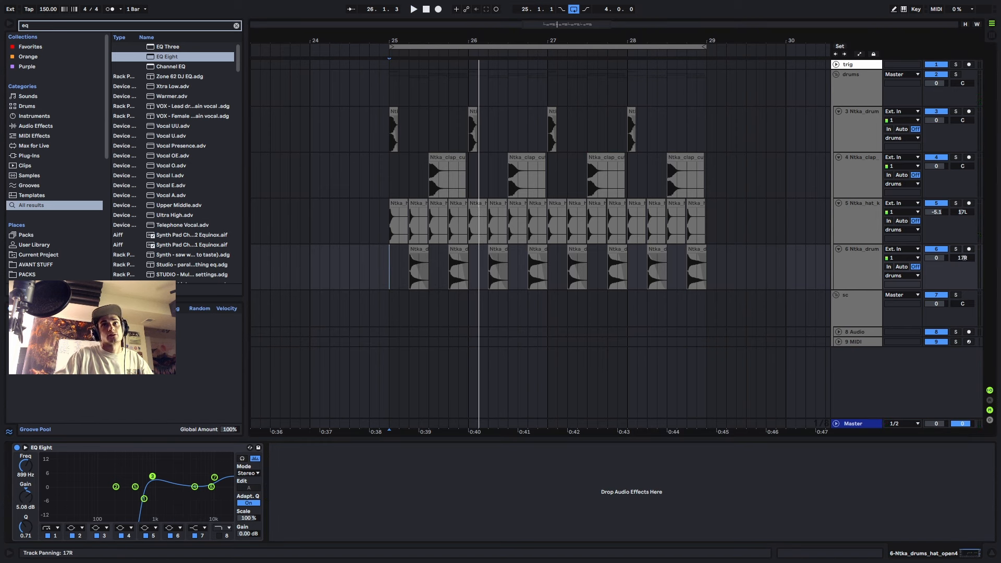
# - Pan the open-hat track to 15R and set its volume to -5.9 dB
pyautogui.moveTo(962, 258); pyautogui.dragTo(936, 267)
pyautogui.press('space')
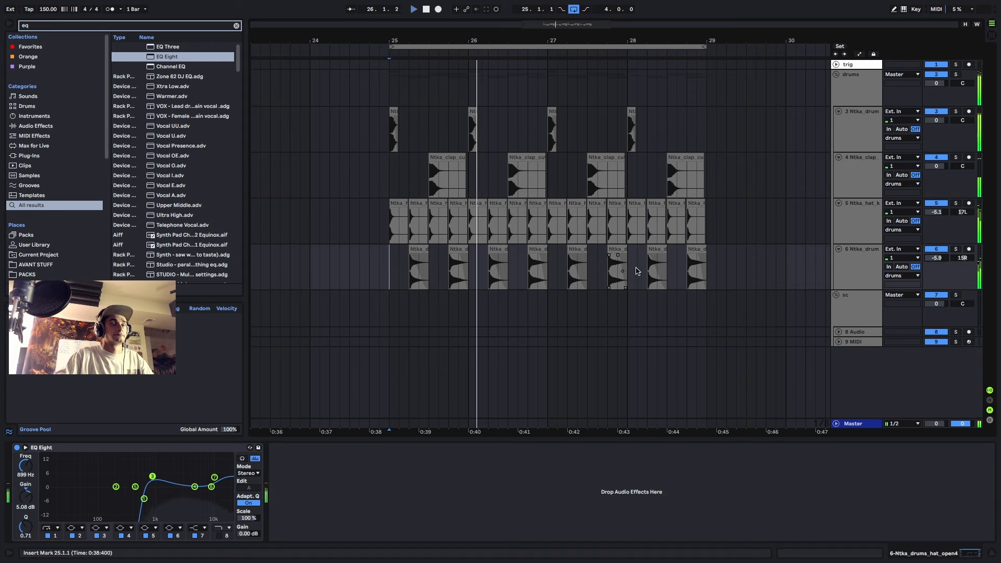
# - Insert an audio track below the open-hat track and search the browser for "ntka crash", followed by "ntka hat lo"
pyautogui.click(856, 265)
pyautogui.press('space')
pyautogui.hotkey('ctrl', 't')
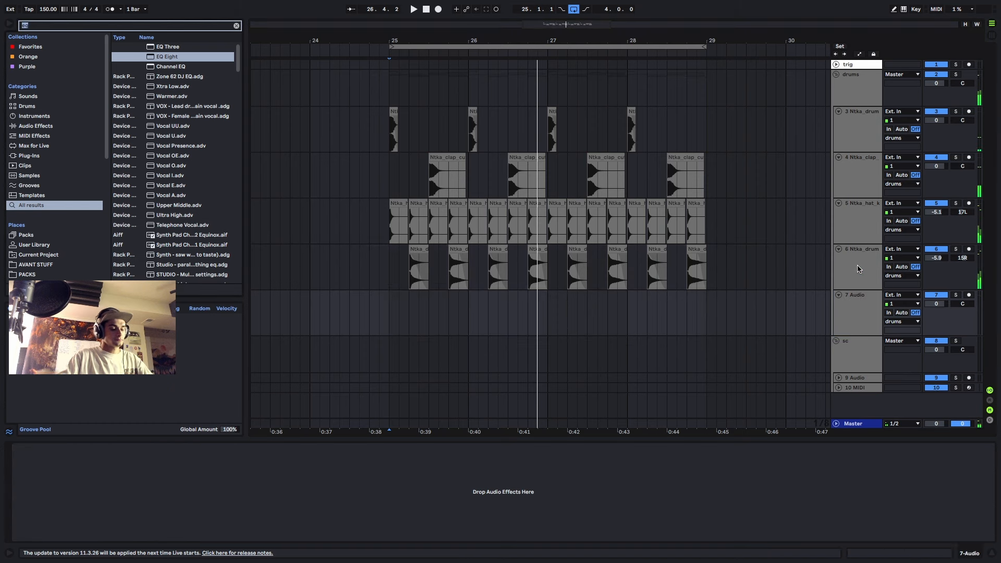
pyautogui.write('ntka crash')
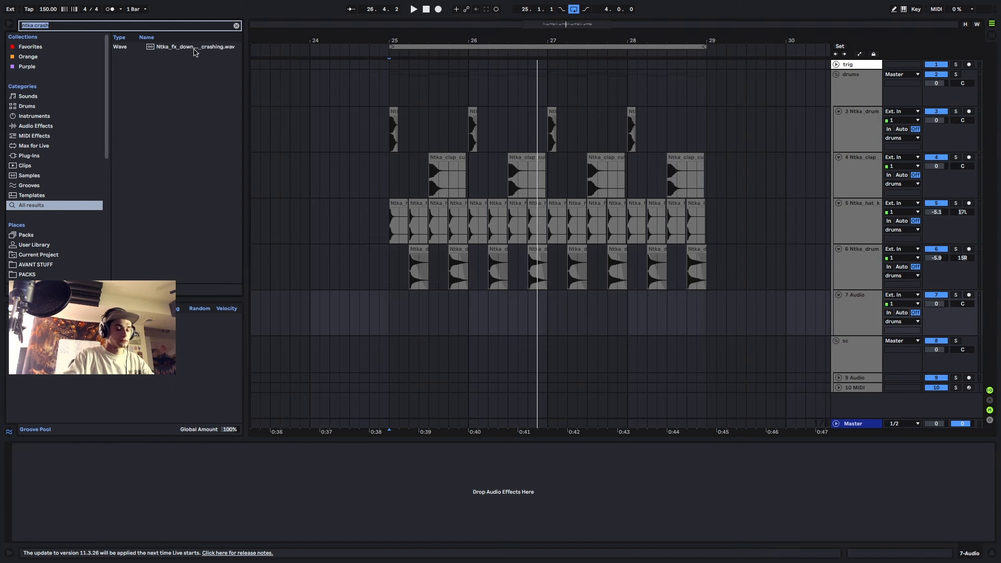
pyautogui.write('ntka hat lo')
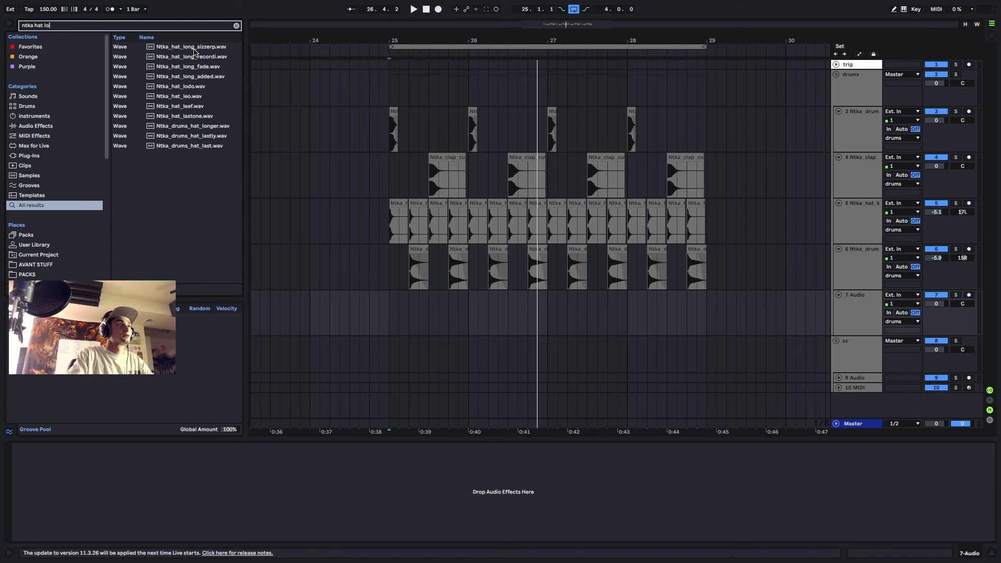
# - Audition the long hat samples Ntka_hat_long_recordi, Ntka_hat_long_fade, Ntka_hat_long_added and Ntka_hat_lodo
pyautogui.click(208, 60)
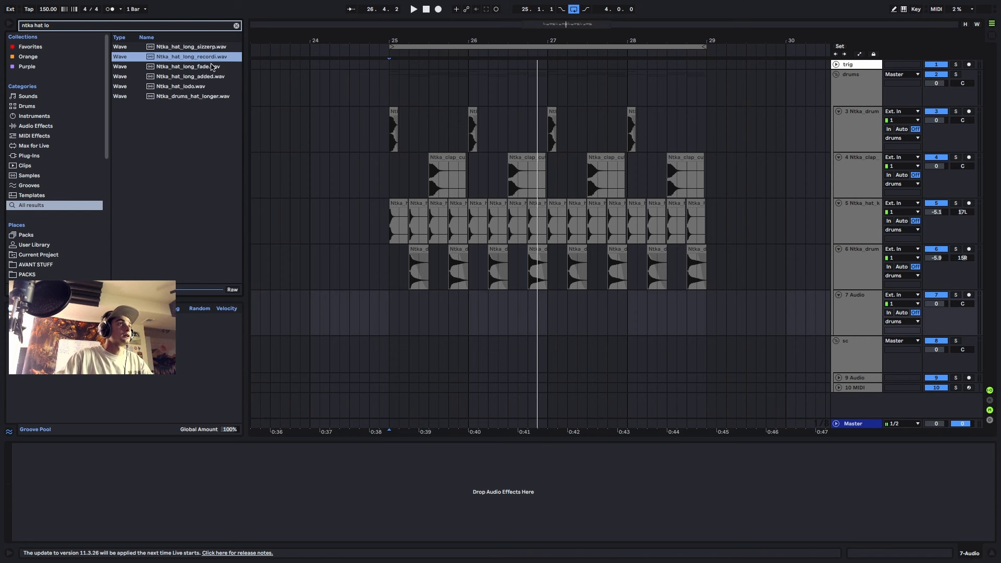
pyautogui.click(212, 66)
pyautogui.click(193, 77)
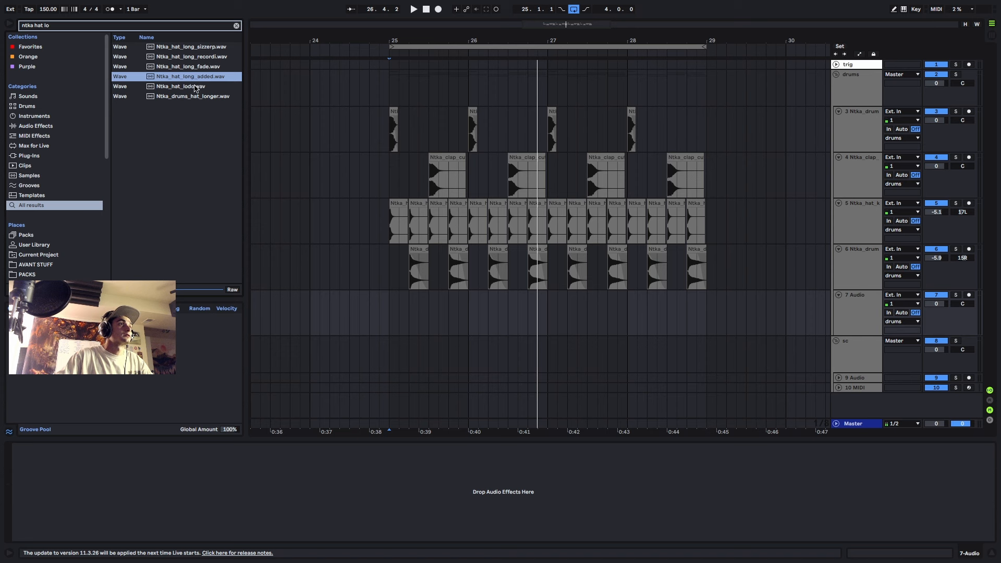
pyautogui.click(195, 88)
pyautogui.click(202, 78)
# - Place Ntka_hat_long_added at 25.1.1 on the new track and trim it to end at 25.3.1
pyautogui.moveTo(223, 78); pyautogui.dragTo(391, 327)
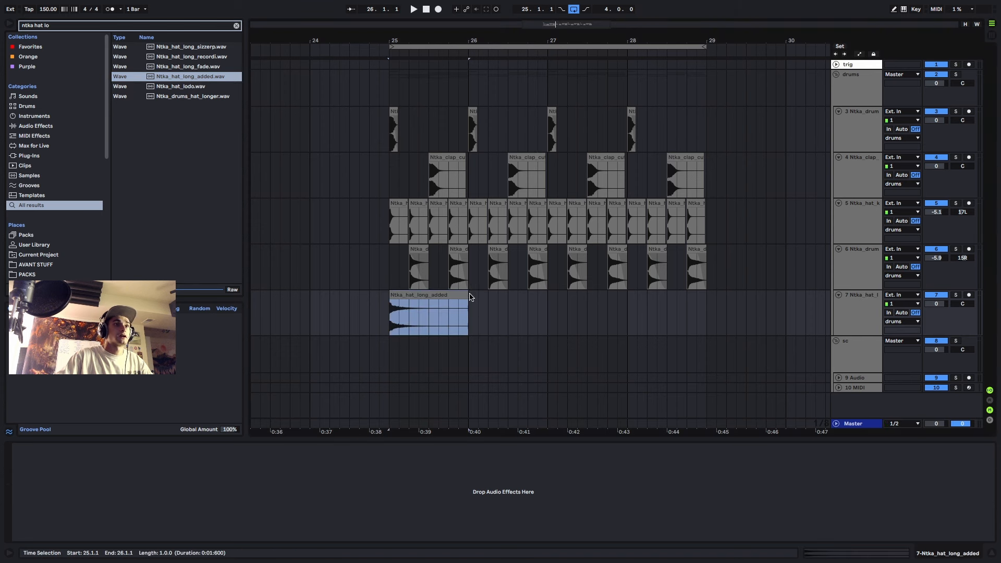
pyautogui.moveTo(465, 295); pyautogui.dragTo(432, 295)
pyautogui.click(417, 292)
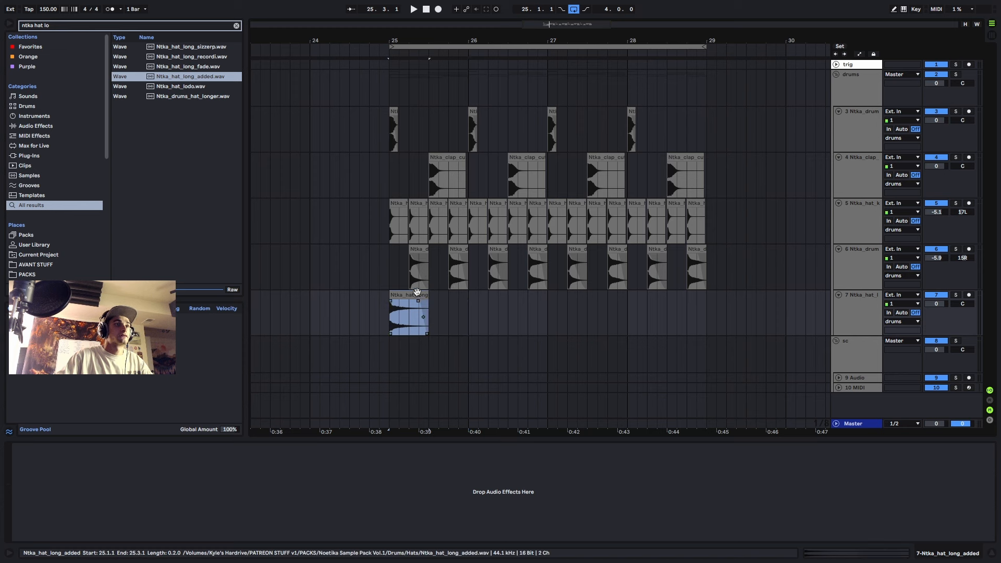
# - Duplicate the two-beat long-hat clip seven times up to bar 29, and play the pattern from 25.1.1
pyautogui.hotkey('ctrl', 'd')
pyautogui.hotkey('ctrl', 'd')
pyautogui.hotkey('ctrl', 'd')
pyautogui.hotkey('ctrl', 'd')
pyautogui.hotkey('ctrl', 'd')
pyautogui.hotkey('ctrl', 'd')
pyautogui.hotkey('ctrl', 'd')
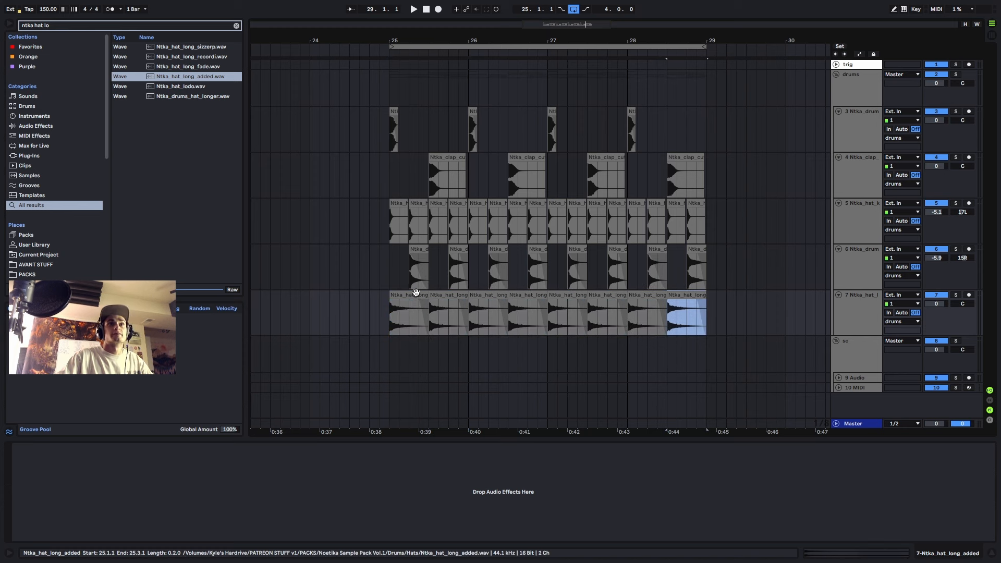
pyautogui.click(413, 292)
pyautogui.press('space')
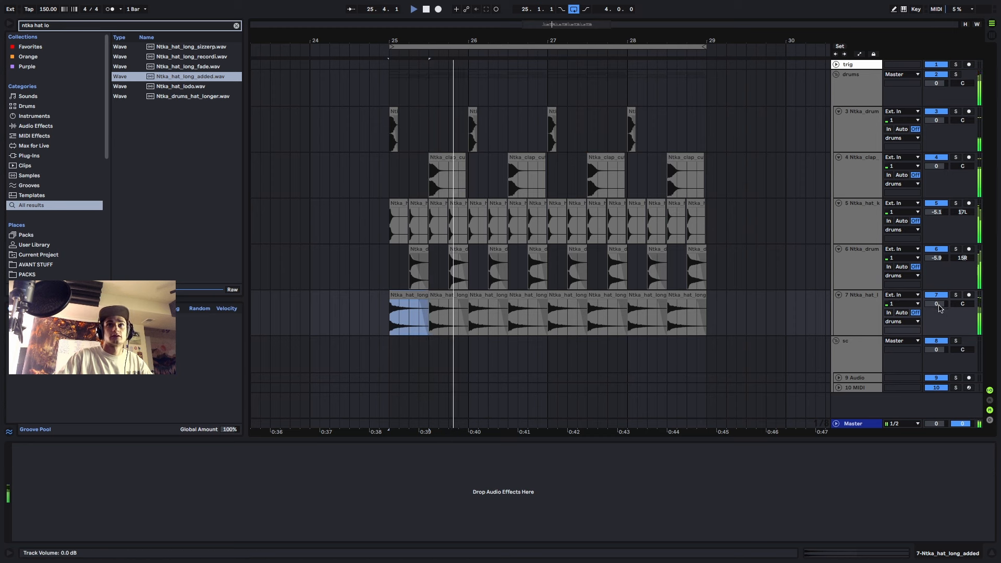
# - Set the long-hat track's volume to -10.7 dB and add EQ Eight with its low cut at 527 Hz and Q 0.20
pyautogui.moveTo(936, 303); pyautogui.dragTo(938, 305)
pyautogui.hotkey('ctrl', 'f')
pyautogui.write('eq')
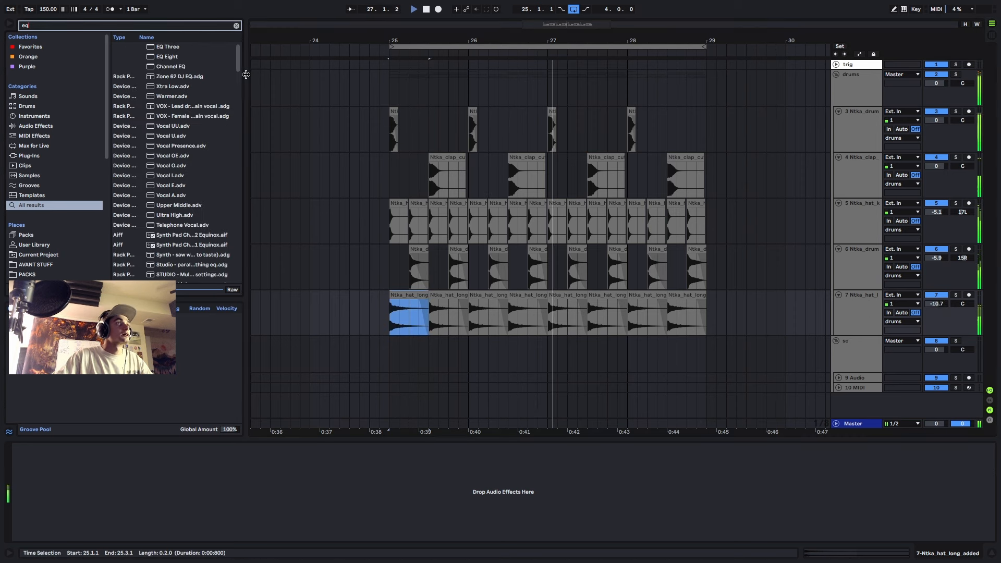
pyautogui.click(160, 56)
pyautogui.doubleClick(161, 57)
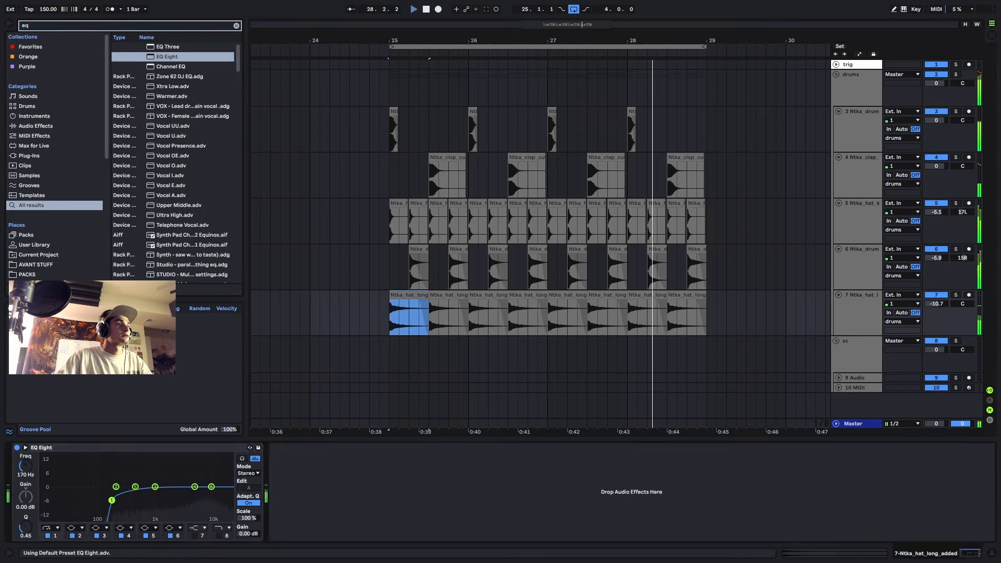
pyautogui.moveTo(124, 507); pyautogui.dragTo(139, 512)
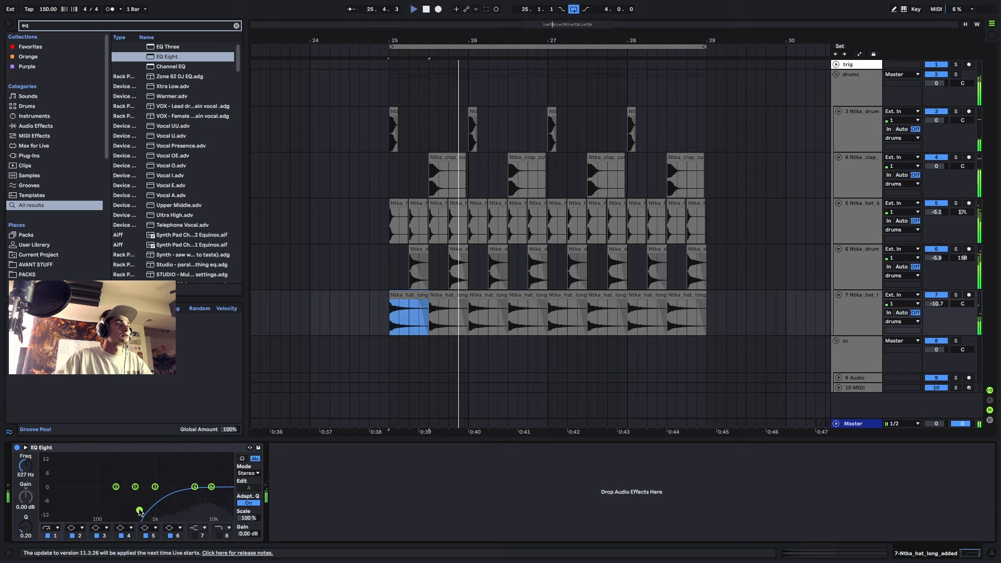
# - Solo the open-hat track and listen to its clips from 25.2.1
pyautogui.click(415, 250)
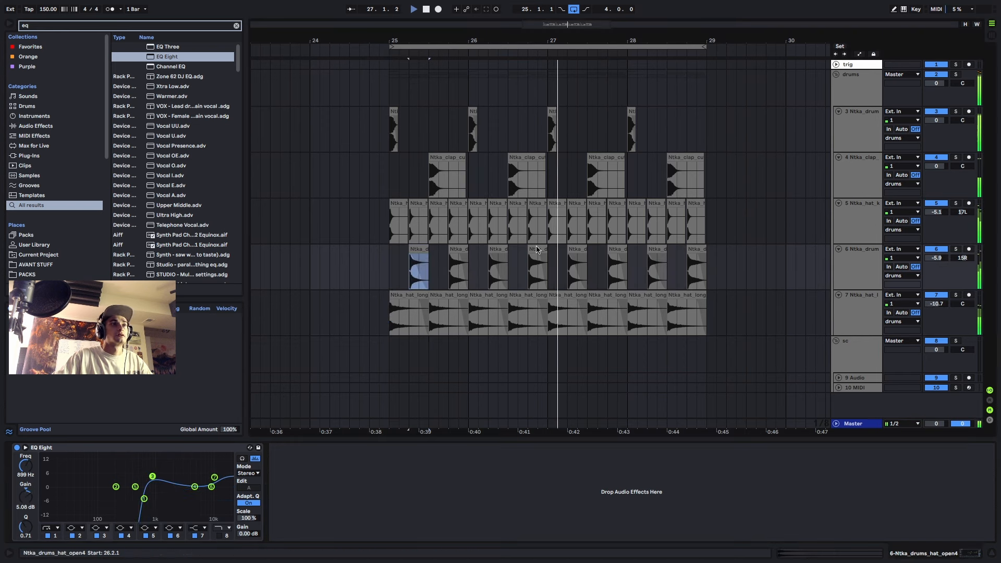
pyautogui.click(955, 249)
pyautogui.click(414, 263)
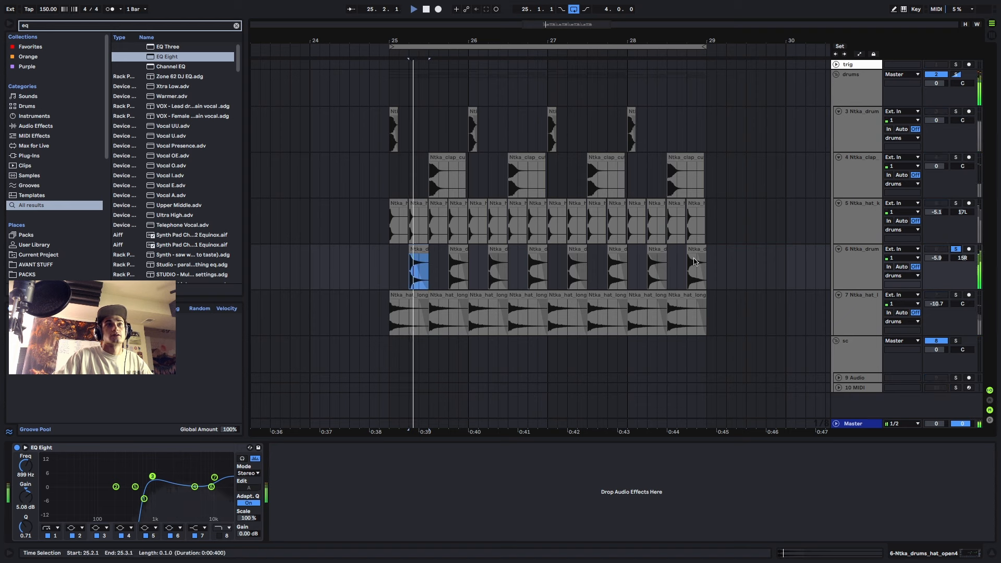
pyautogui.press('space')
# - Insert an audio track below the open-hat track and search the browser for "ntka tam"
pyautogui.click(855, 261)
pyautogui.hotkey('ctrl', 't')
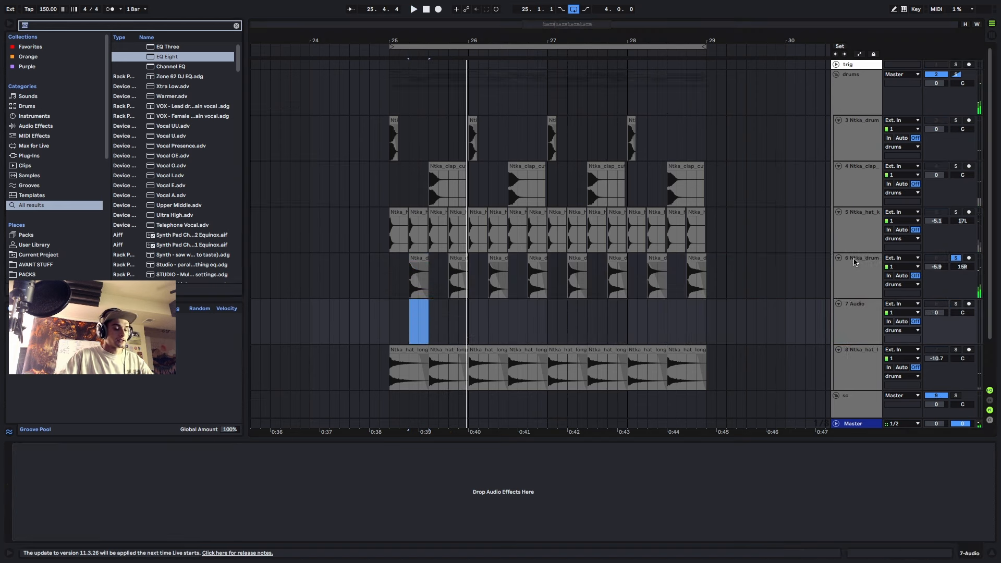
pyautogui.write('ntka tam')
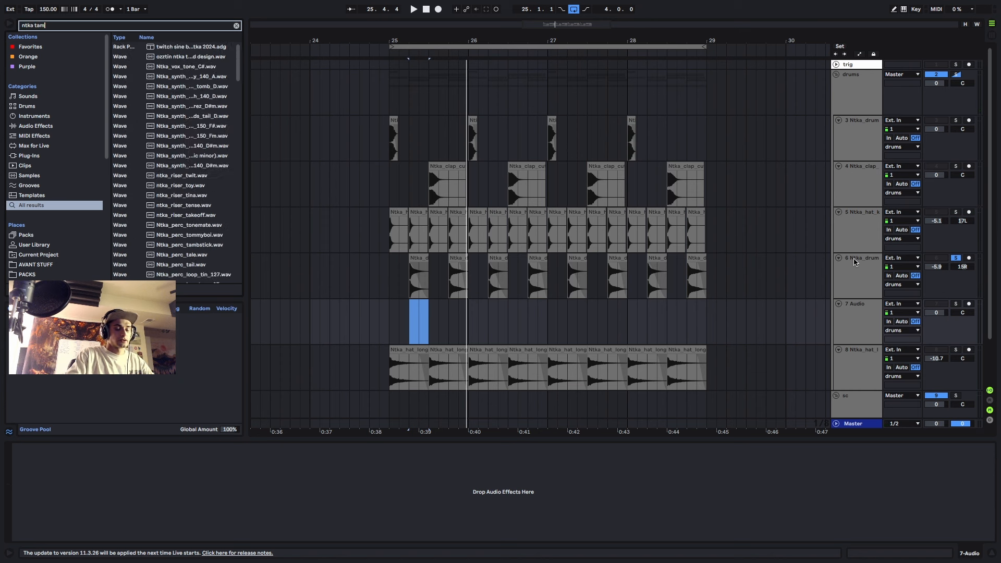
# - Audition the tambourine samples Ntka_hat_tambclean, Ntka_hat_tamb and Ntka_perc_tambstick
pyautogui.click(198, 58)
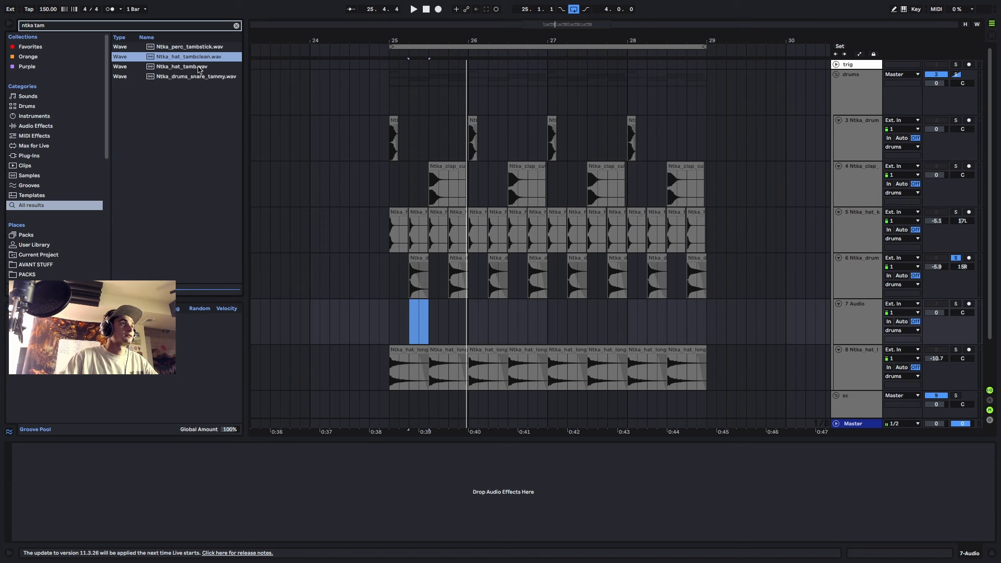
pyautogui.click(199, 68)
pyautogui.click(206, 46)
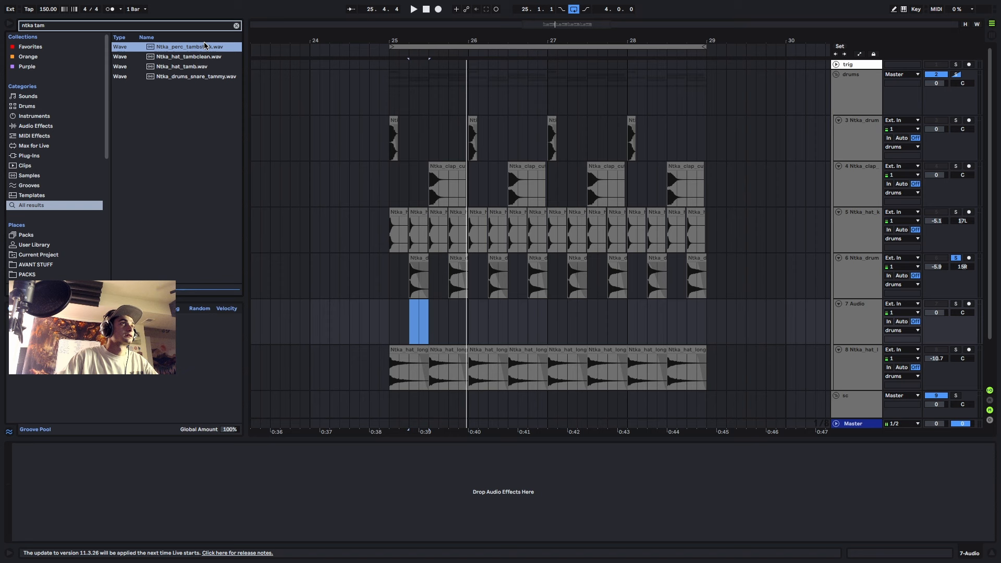
pyautogui.click(193, 68)
# - Place Ntka_hat_tamb at 25.2.1 on the new track, repeat it every two beats up to bar 29, and play from 25.1.1
pyautogui.moveTo(180, 69); pyautogui.dragTo(416, 313)
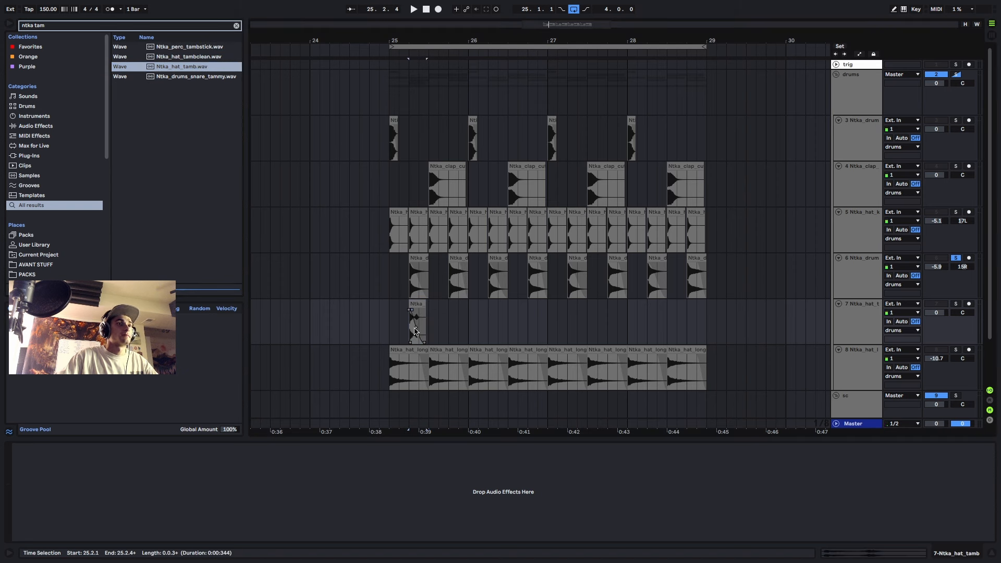
pyautogui.keyDown('shift'); pyautogui.click(448, 322); pyautogui.keyUp('shift')
pyautogui.hotkey('ctrl', 'd')
pyautogui.hotkey('ctrl', 'd')
pyautogui.hotkey('ctrl', 'd')
pyautogui.hotkey('ctrl', 'd')
pyautogui.hotkey('ctrl', 'd')
pyautogui.hotkey('ctrl', 'd')
pyautogui.hotkey('ctrl', 'd')
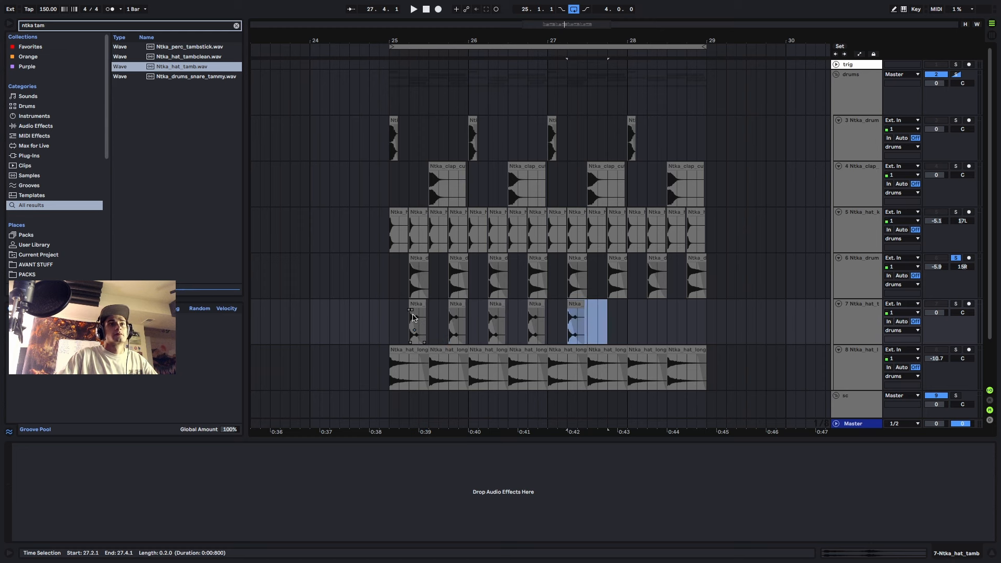
pyautogui.click(392, 318)
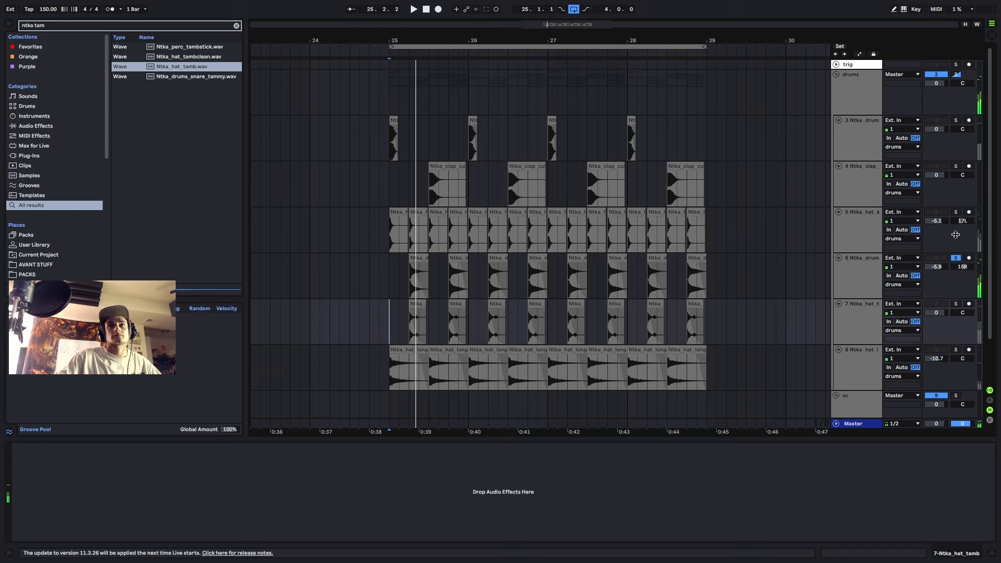
# - Unsolo the open-hat track and lower the tambourine track's volume to about -4.6 dB
pyautogui.click(956, 258)
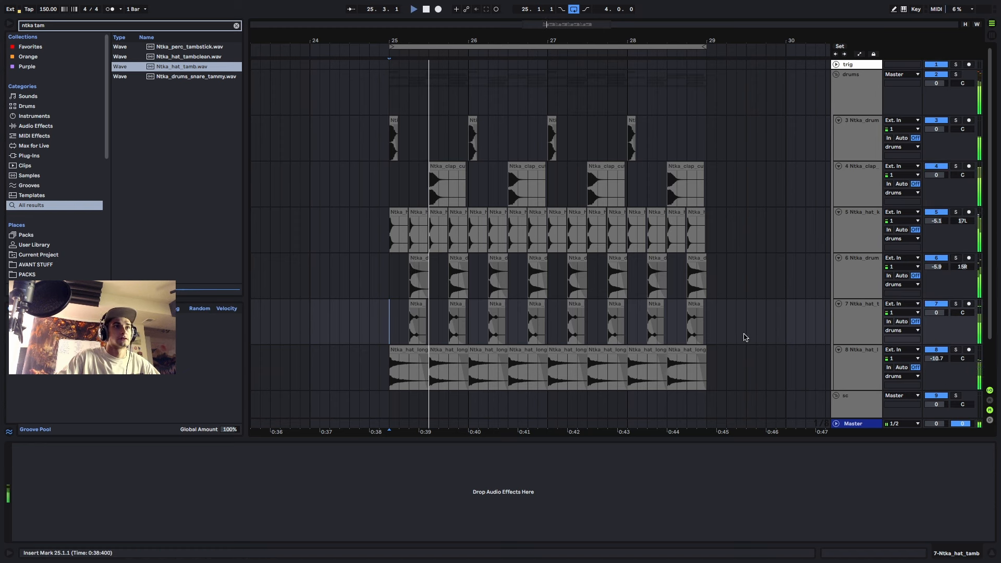
pyautogui.moveTo(937, 313); pyautogui.dragTo(941, 317)
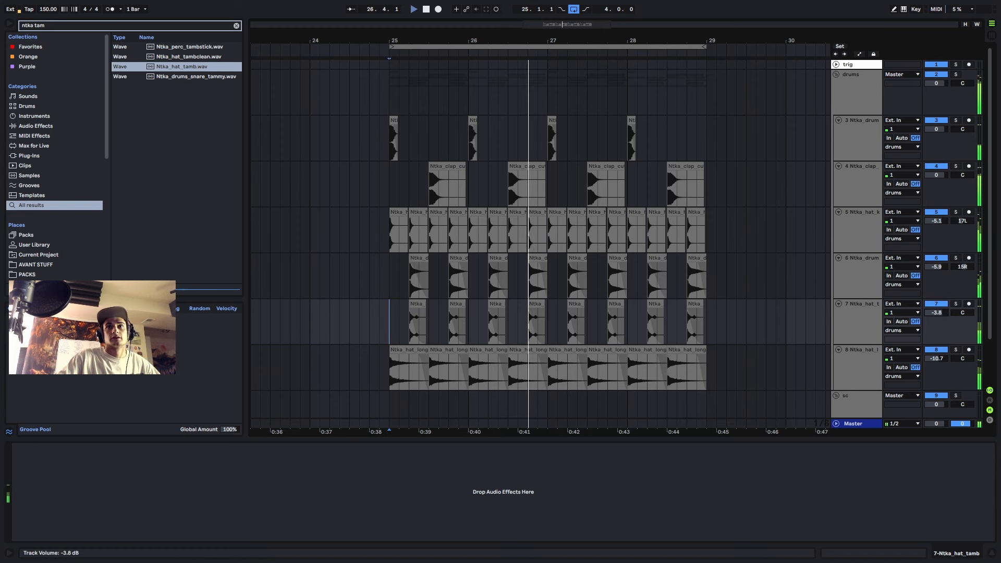
# - Search the browser for "auto pan" and add the Auto Pan device to the tambourine track
pyautogui.click(845, 314)
pyautogui.press('super+f')
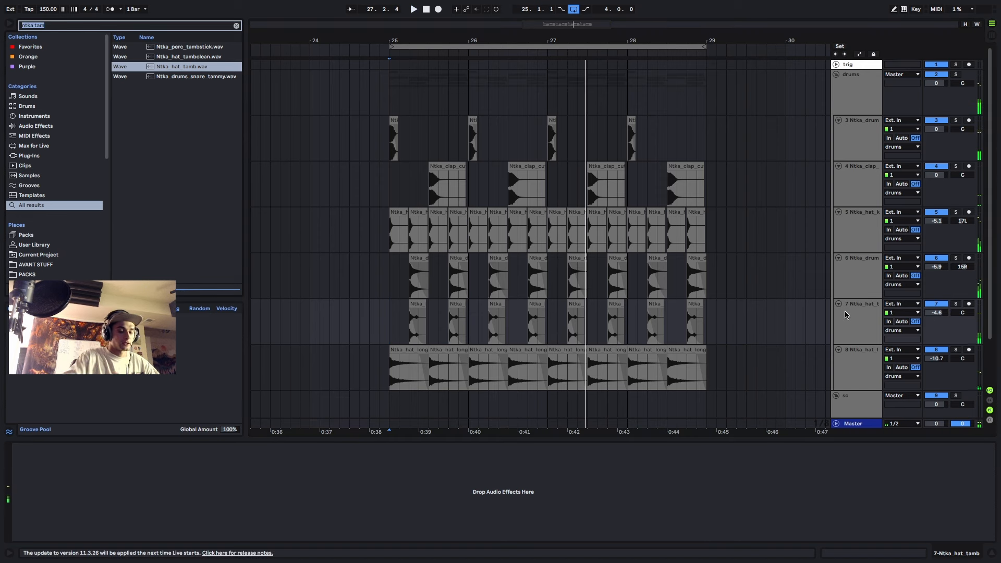
pyautogui.write('auto pan')
pyautogui.moveTo(437, 3)
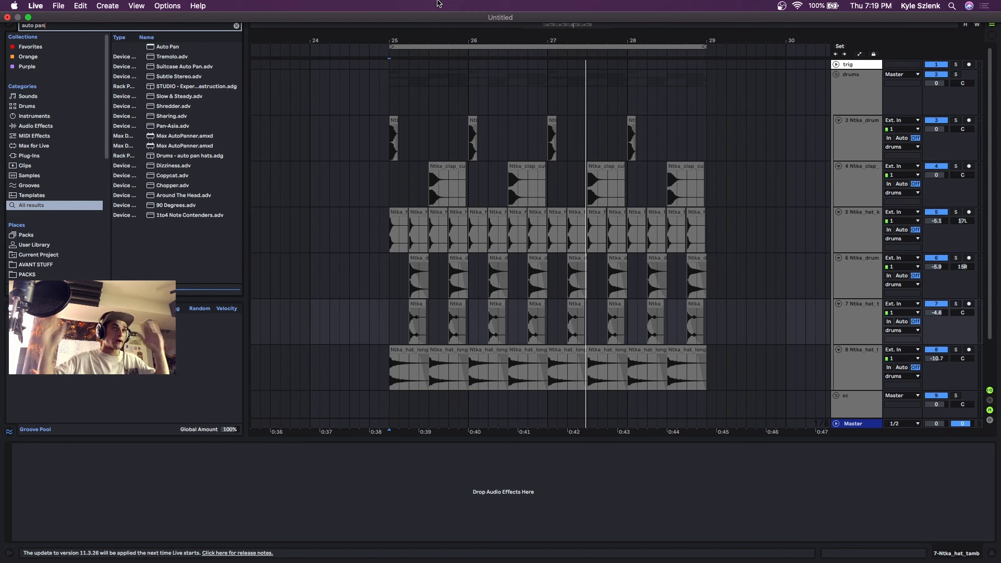
pyautogui.doubleClick(166, 47)
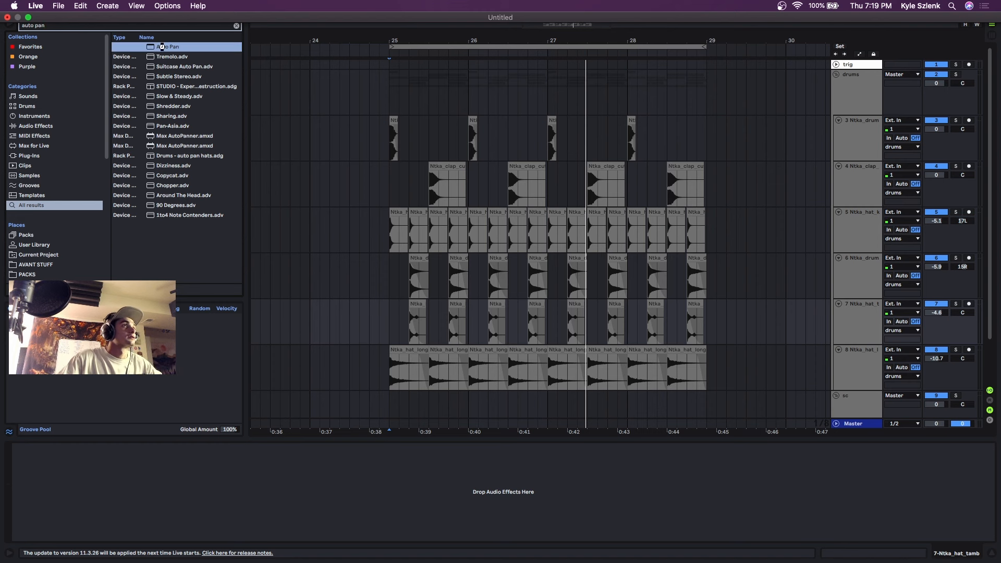
# - Switch Auto Pan's rate to tempo sync at 1 and raise its amount to about 58.7% while checking playback
pyautogui.moveTo(32, 500); pyautogui.dragTo(33, 485)
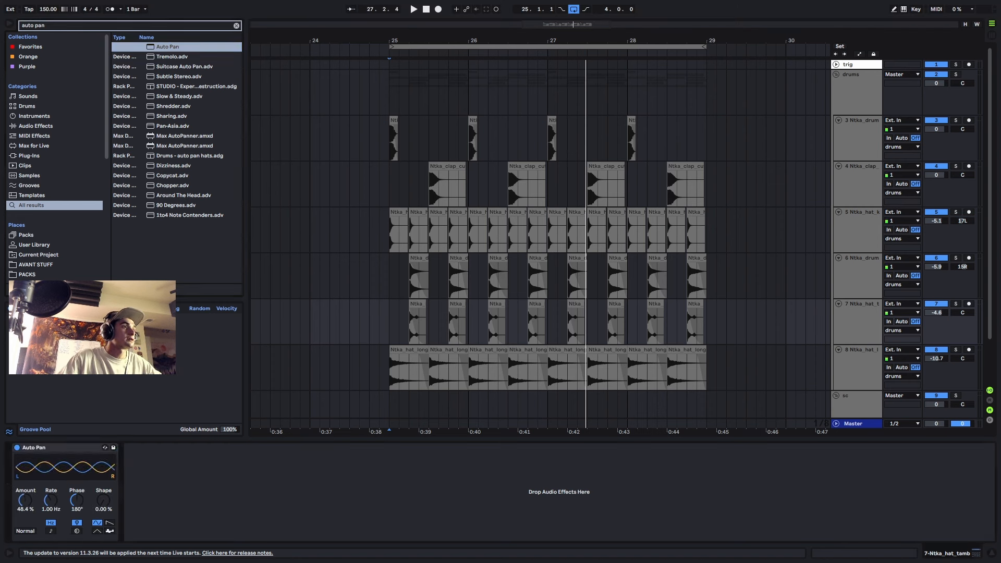
pyautogui.click(50, 531)
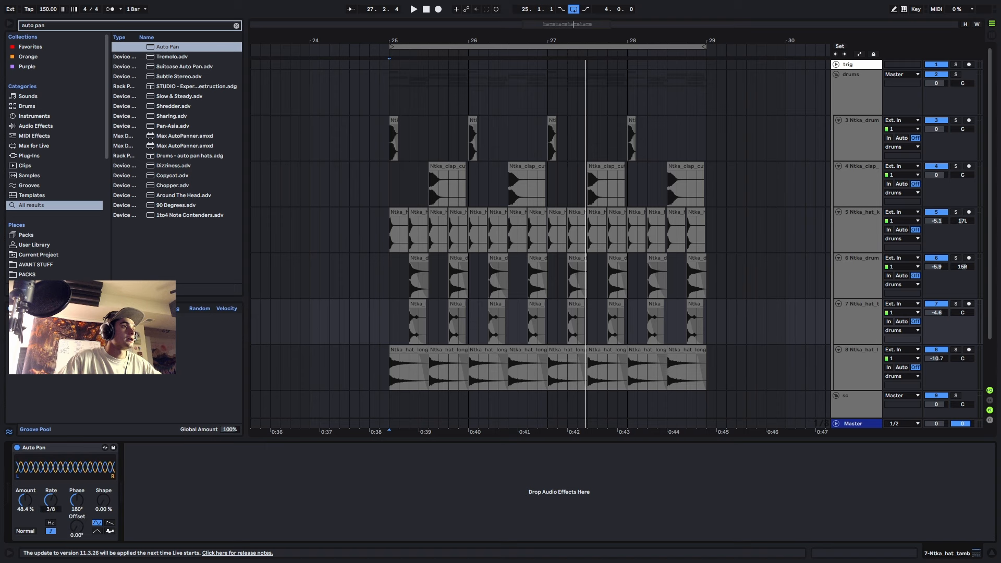
pyautogui.press('space')
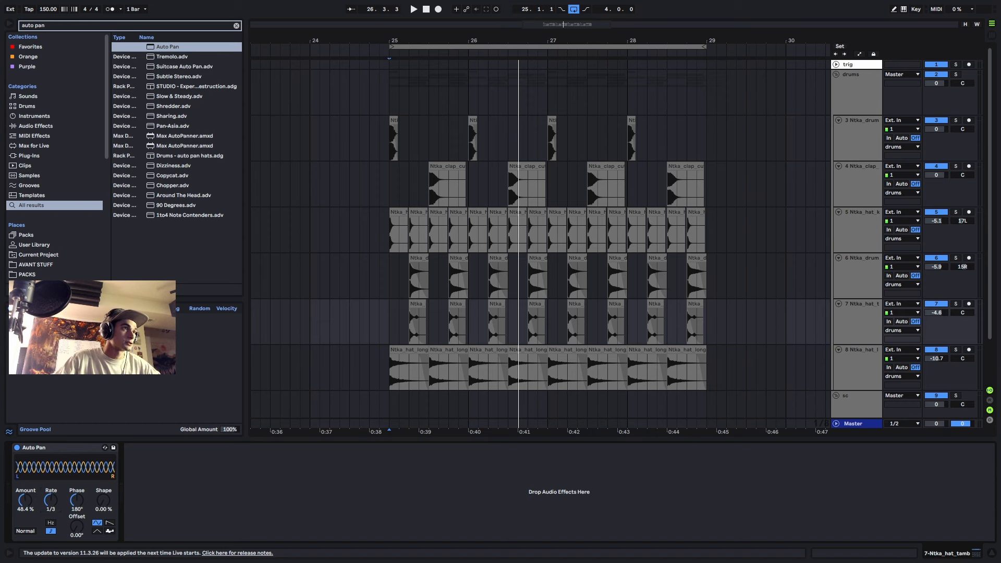
pyautogui.press('space')
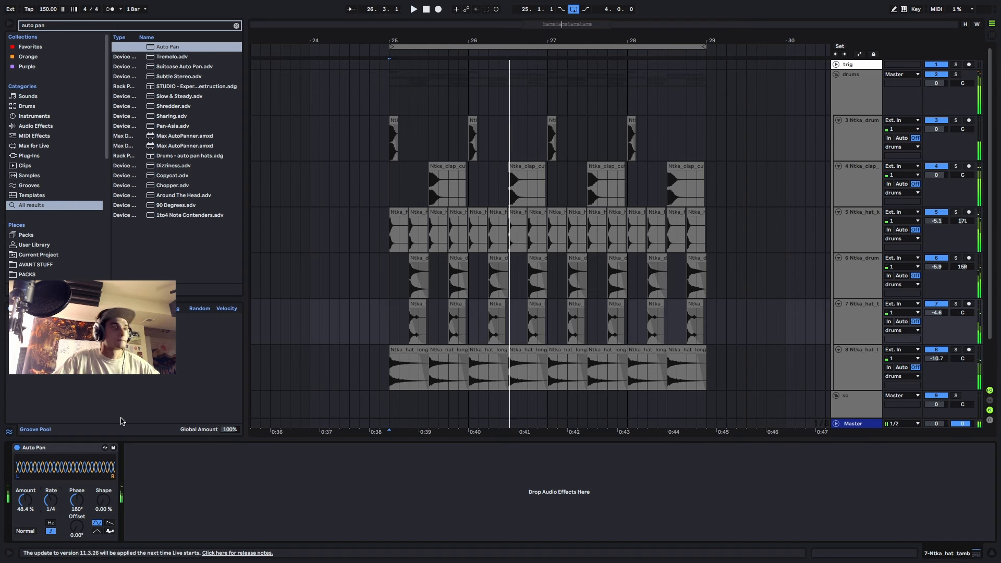
pyautogui.moveTo(51, 501); pyautogui.dragTo(51, 487)
pyautogui.press('space')
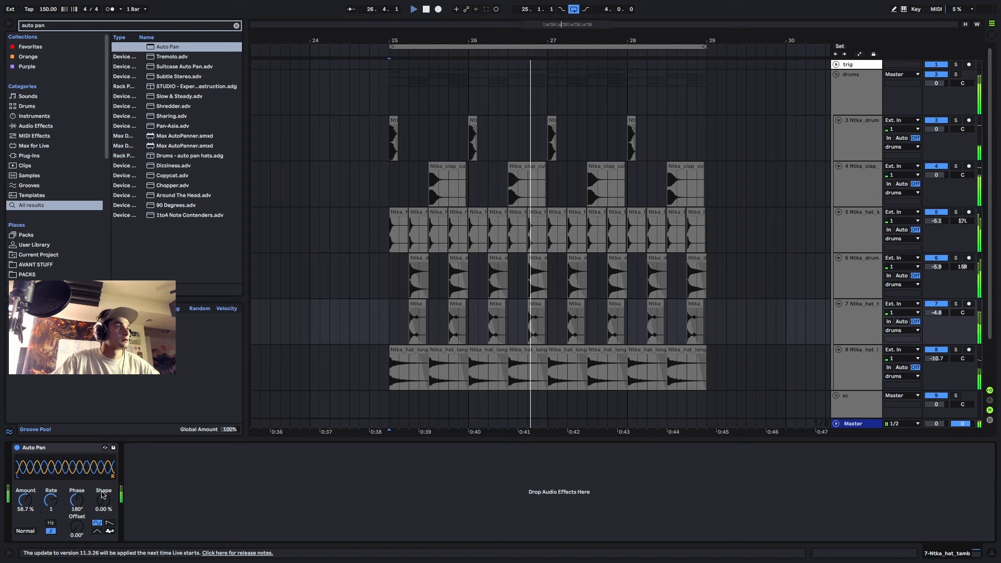
# - Set Auto Pan's offset to about 137° and its amount to about 77.8%, listening to the loop
pyautogui.press('space')
pyautogui.moveTo(76, 526); pyautogui.dragTo(77, 500)
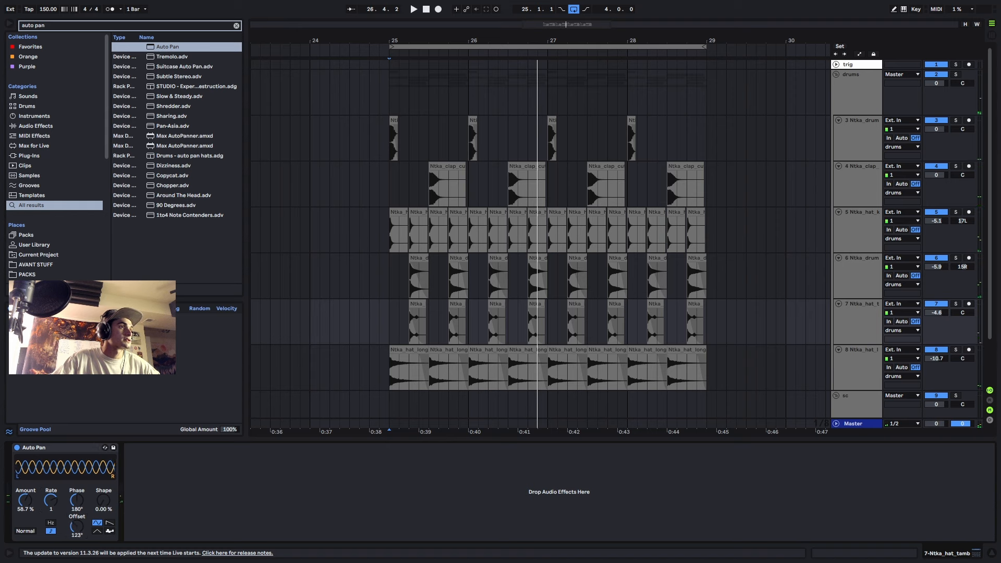
pyautogui.press('space')
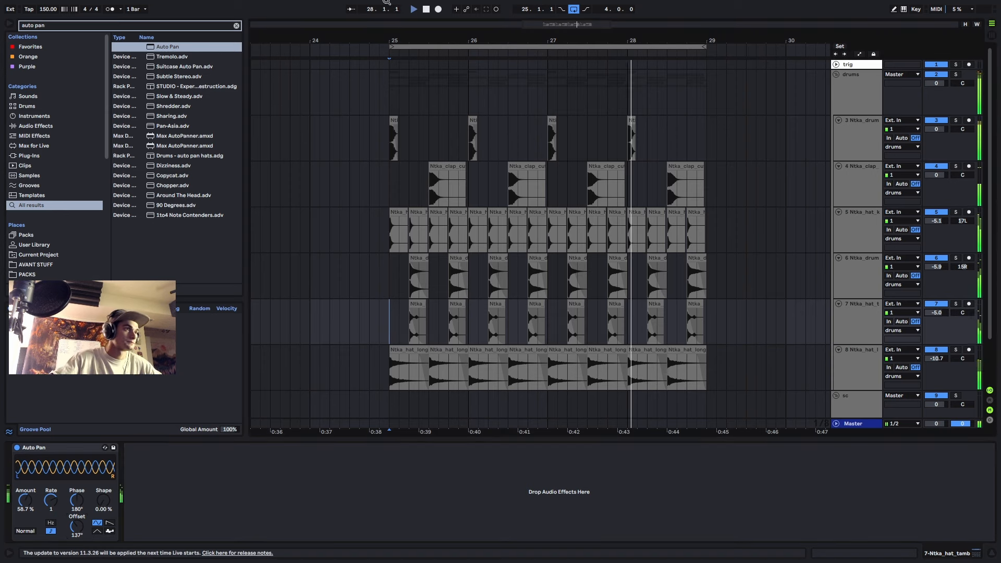
pyautogui.moveTo(25, 499); pyautogui.dragTo(21, 501)
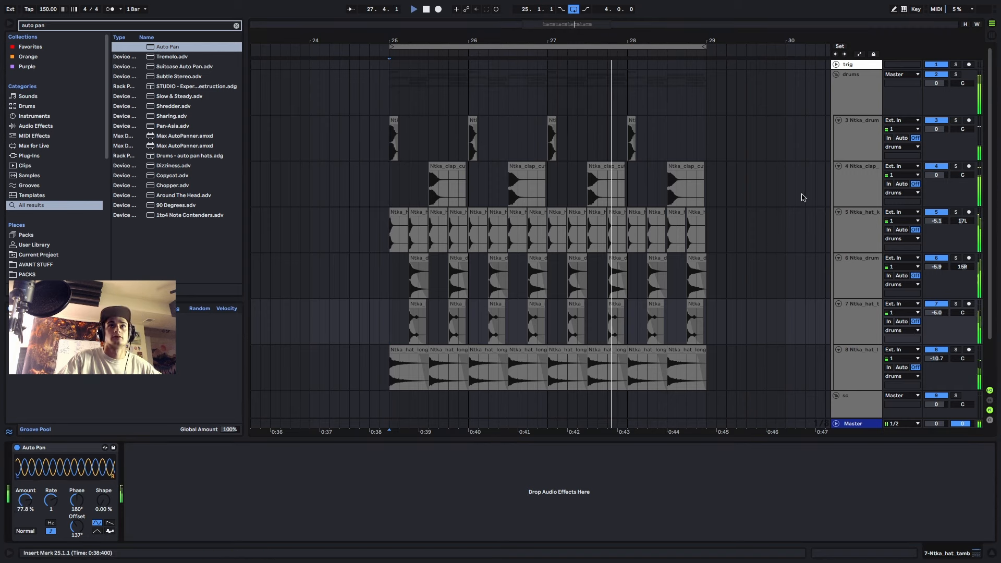
# - Colour the kick track blue
pyautogui.click(857, 91)
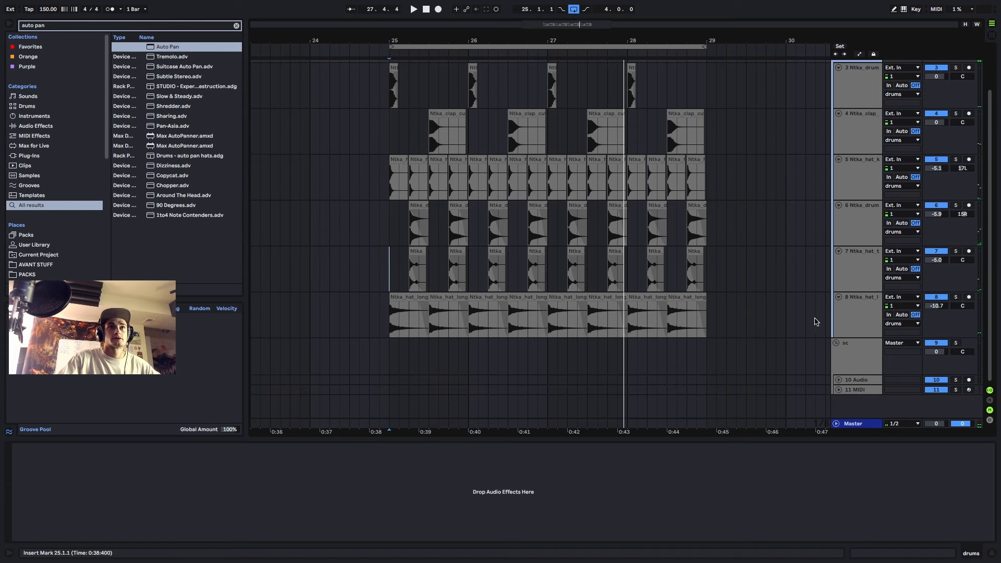
pyautogui.click(847, 323)
pyautogui.click(868, 148)
pyautogui.rightClick(868, 149)
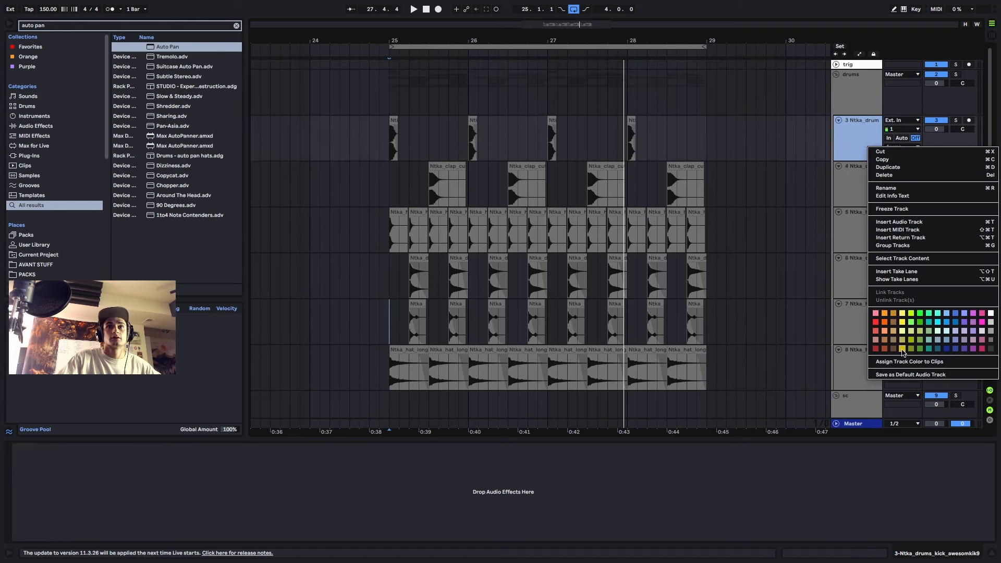
pyautogui.click(952, 322)
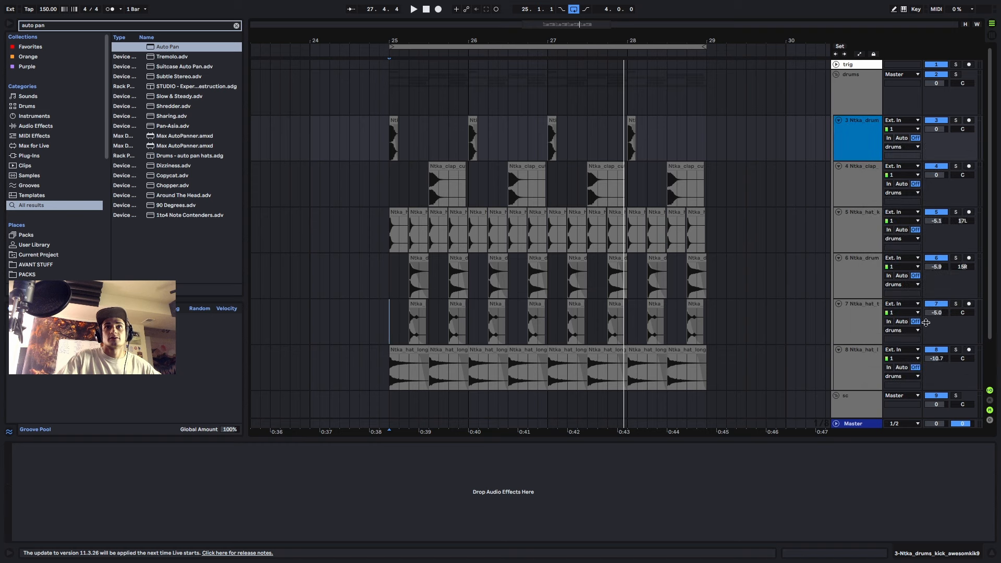
# - Colour the drums group blue and assign that colour to all its grouped tracks and clips
pyautogui.click(856, 98)
pyautogui.rightClick(857, 98)
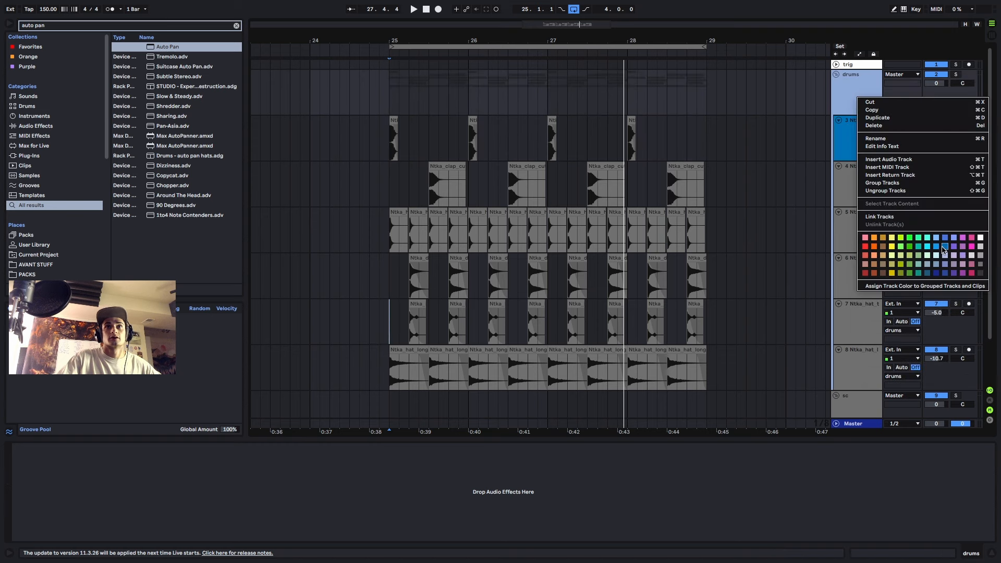
pyautogui.click(944, 249)
pyautogui.rightClick(850, 91)
pyautogui.click(884, 278)
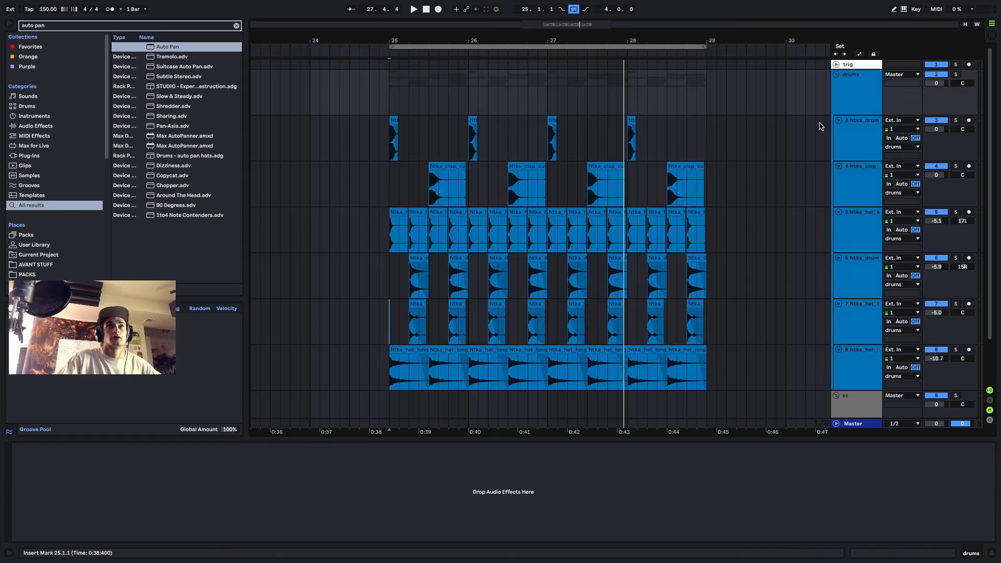
# - Copy kick clips to 26.4.1, 28.4.1 and 28.4.3 as extra hits while the loop plays
pyautogui.click(349, 123)
pyautogui.click(392, 121)
pyautogui.click(392, 121)
pyautogui.press('space')
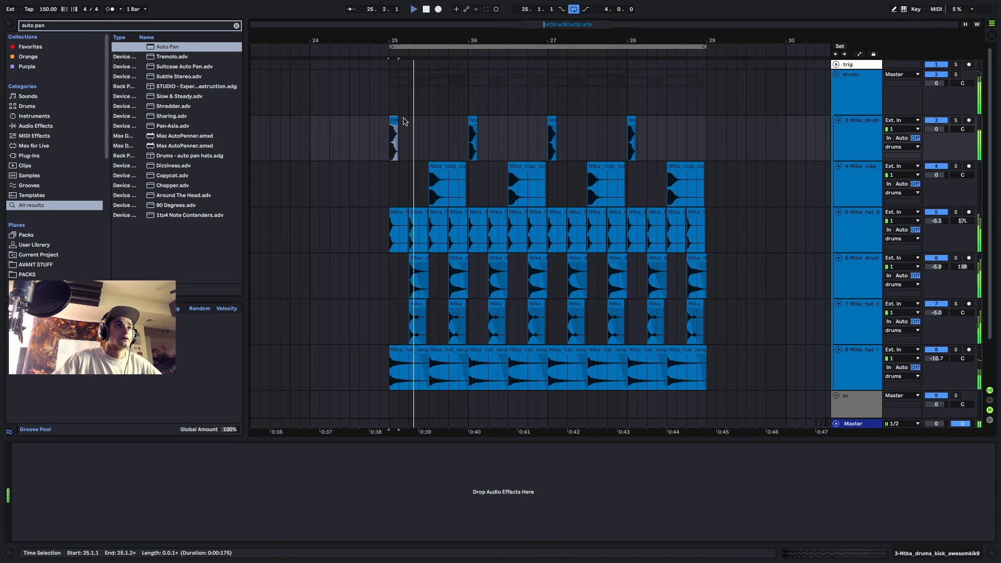
pyautogui.click(473, 119)
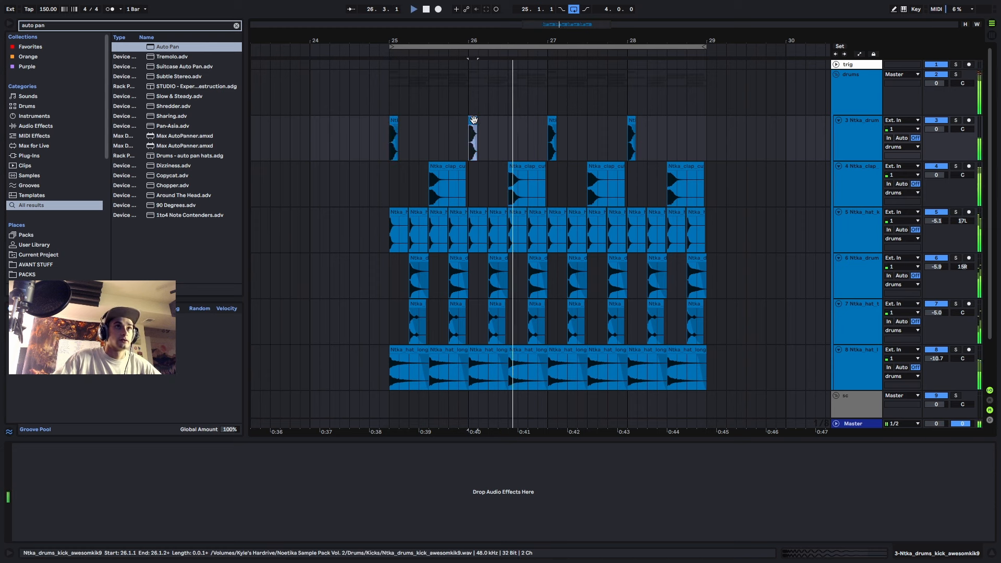
pyautogui.moveTo(473, 120); pyautogui.dragTo(533, 121)
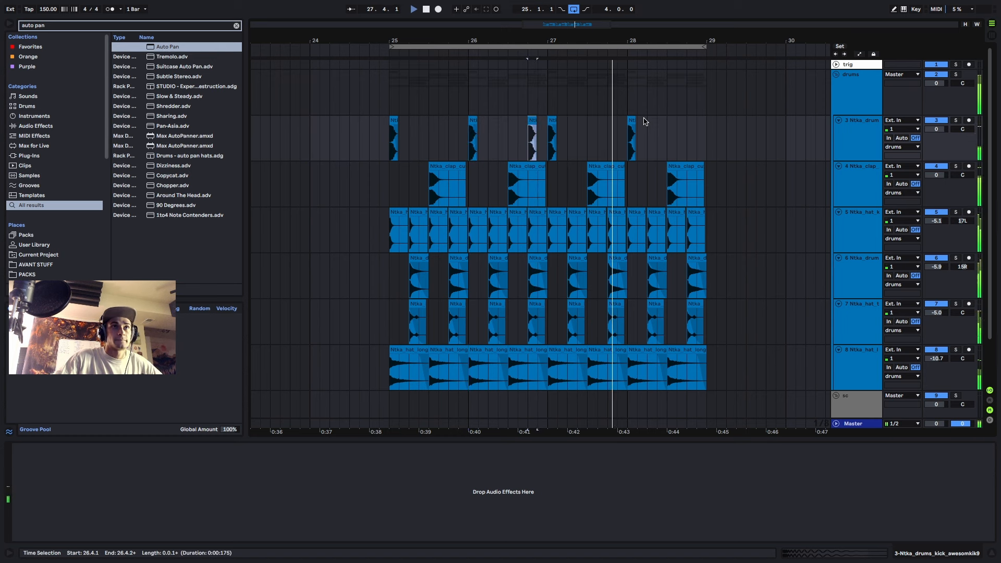
pyautogui.moveTo(629, 120); pyautogui.dragTo(709, 139)
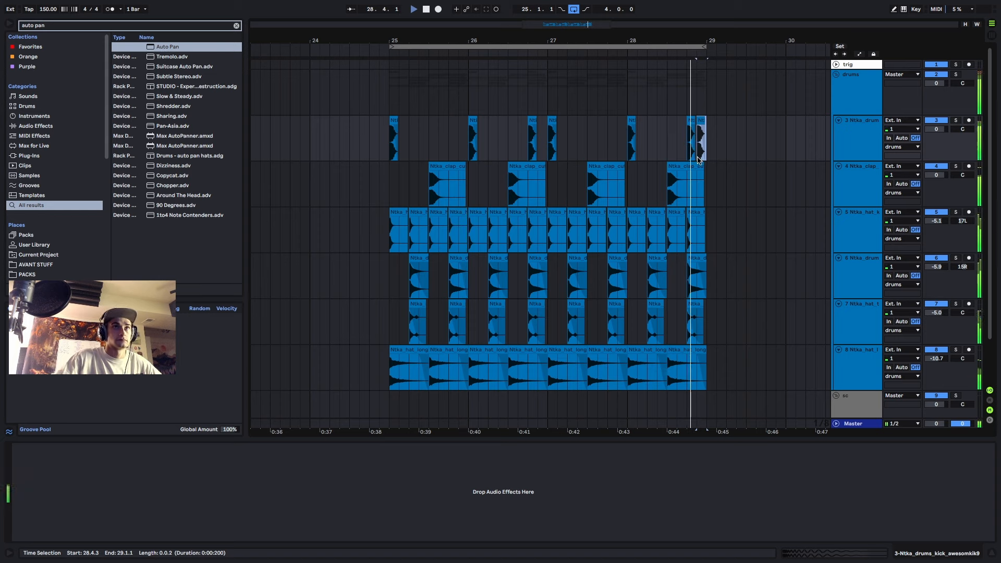
# - Insert an audio track below the clap track and search the browser for "clap ntka"
pyautogui.click(850, 166)
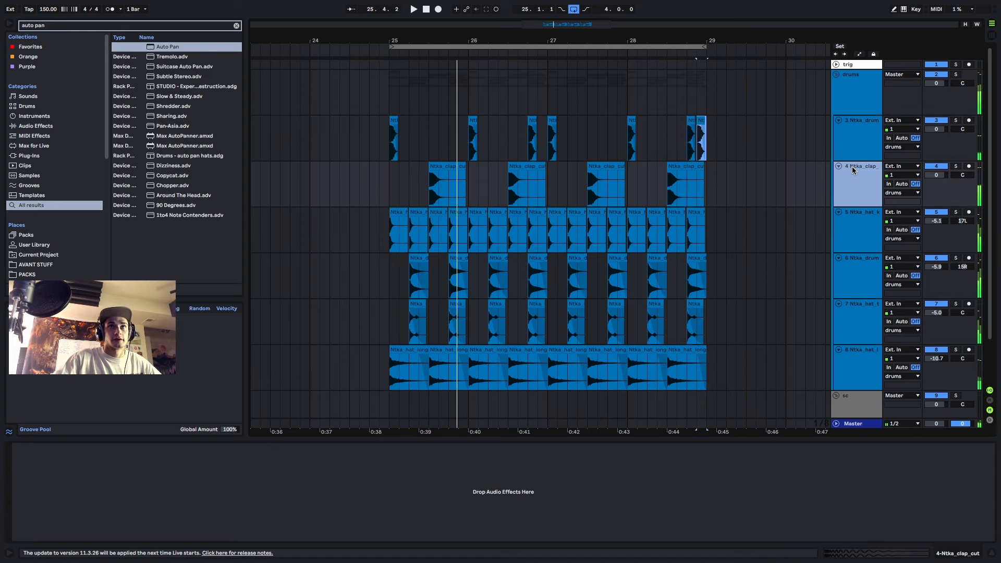
pyautogui.hotkey('ctrl', 't')
pyautogui.write('cl')
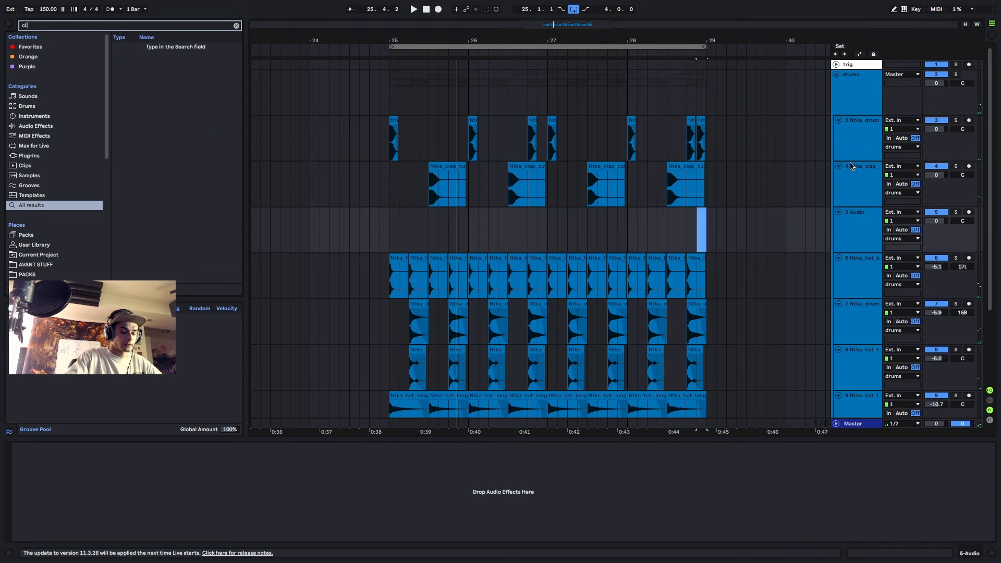
pyautogui.write('ap ntka')
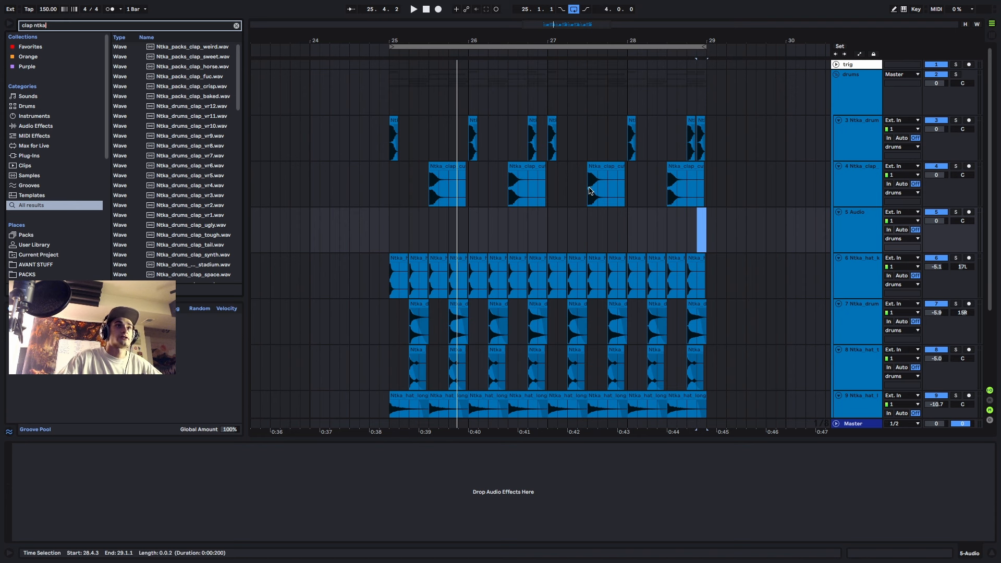
pyautogui.click(211, 106)
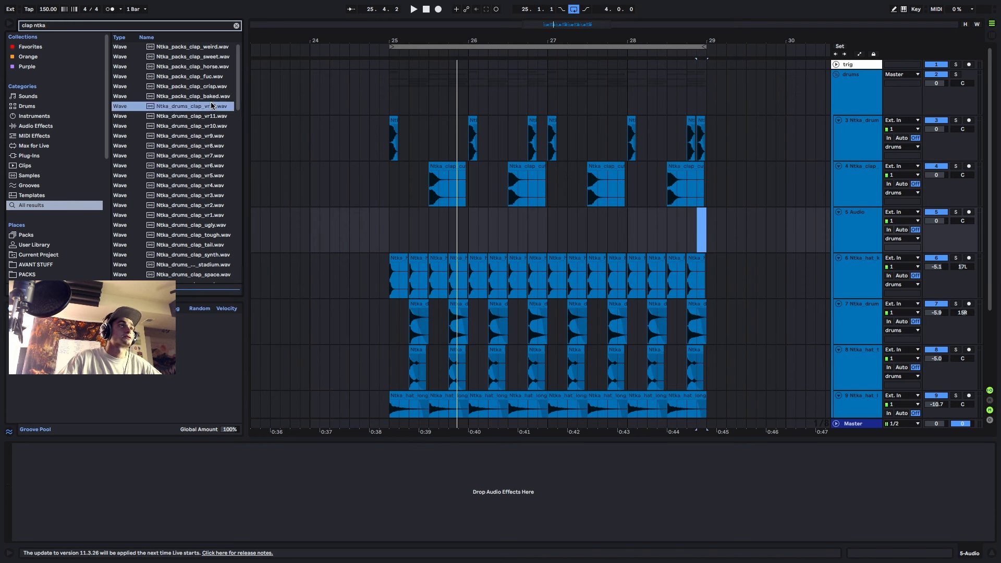
# - Search the browser for "ntka snare" and audition the samples Ntka_snare_enhancer7 through Ntka_snare_enhancer10
pyautogui.write('ntka snare')
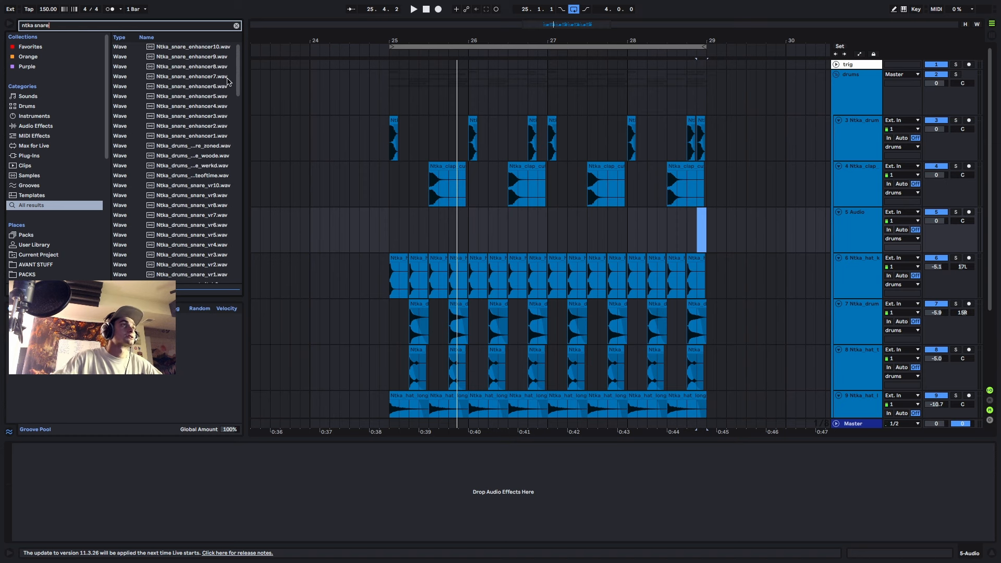
pyautogui.click(207, 77)
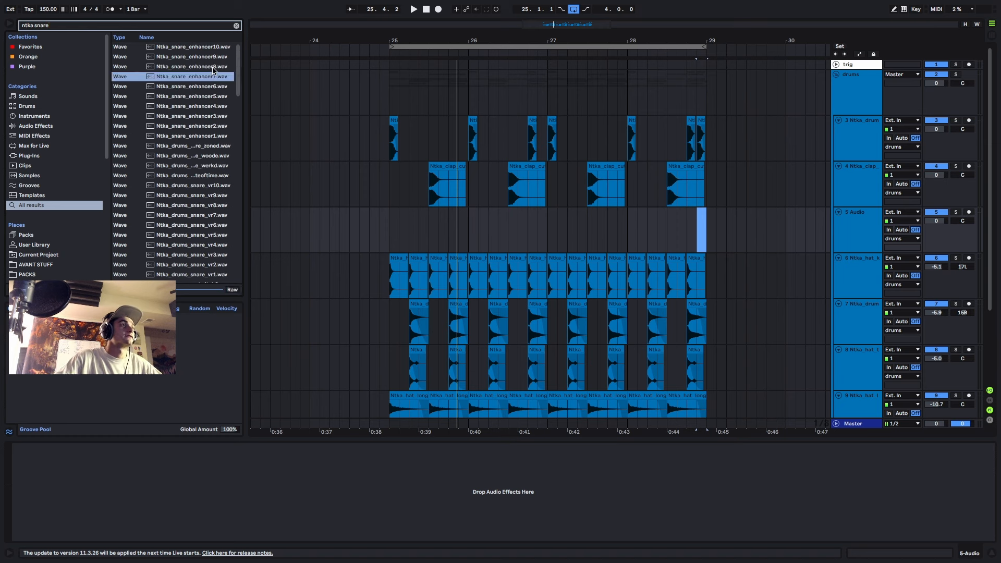
pyautogui.click(212, 68)
pyautogui.click(213, 58)
pyautogui.click(211, 48)
pyautogui.click(209, 67)
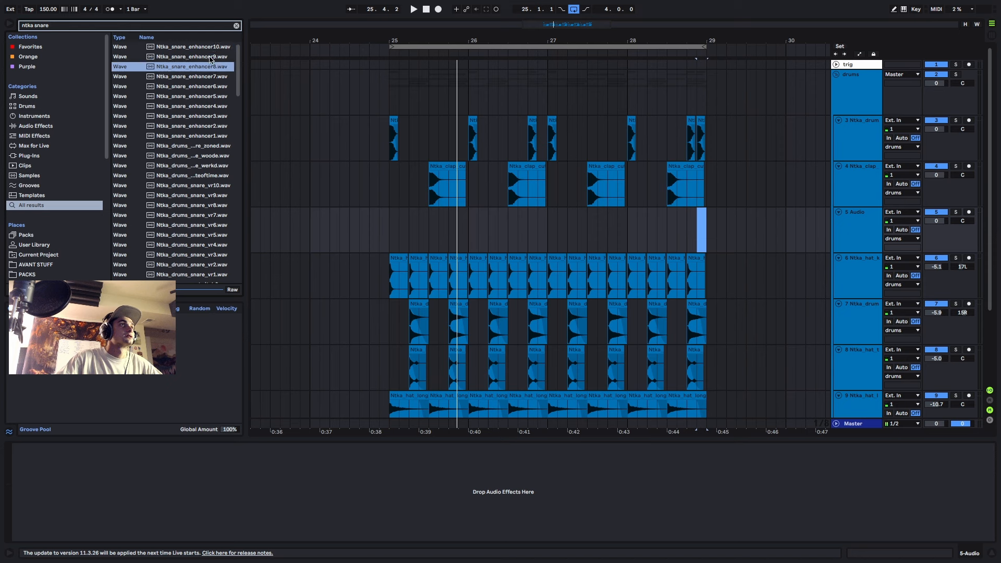
# - Place Ntka_snare_enhancer9 at 28.3.1 on the new audio track and lower the track's volume to about -7.6 dB
pyautogui.moveTo(209, 58); pyautogui.dragTo(675, 236)
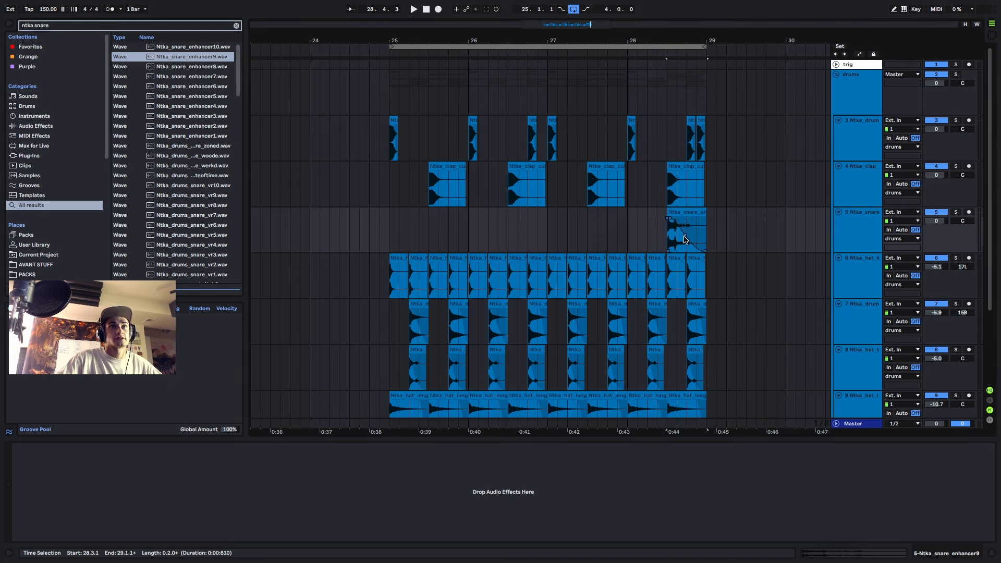
pyautogui.click(688, 210)
pyautogui.press('space')
pyautogui.moveTo(937, 220); pyautogui.dragTo(937, 226)
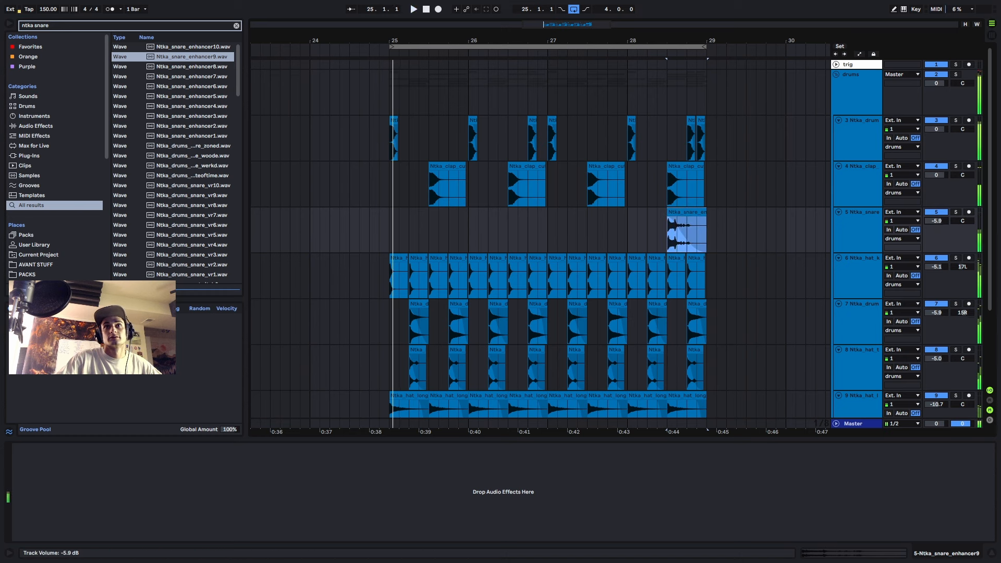
# - Audition the samples Ntka_snare_enhancer7, Ntka_snare_enhancer6, Ntka_snare_enhancer5 and Ntka_snare_enhancer3
pyautogui.click(204, 86)
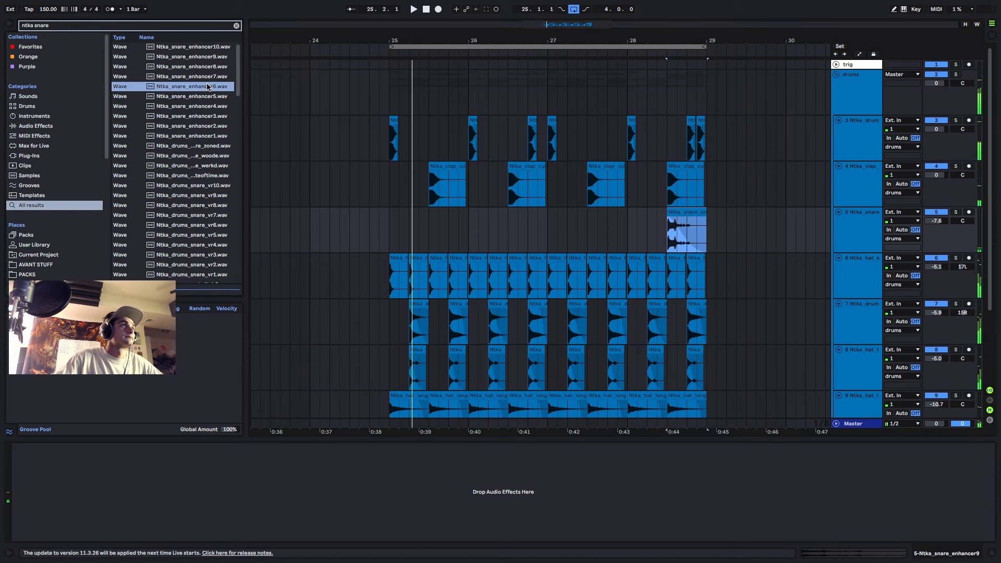
pyautogui.click(201, 77)
pyautogui.click(201, 96)
pyautogui.click(199, 115)
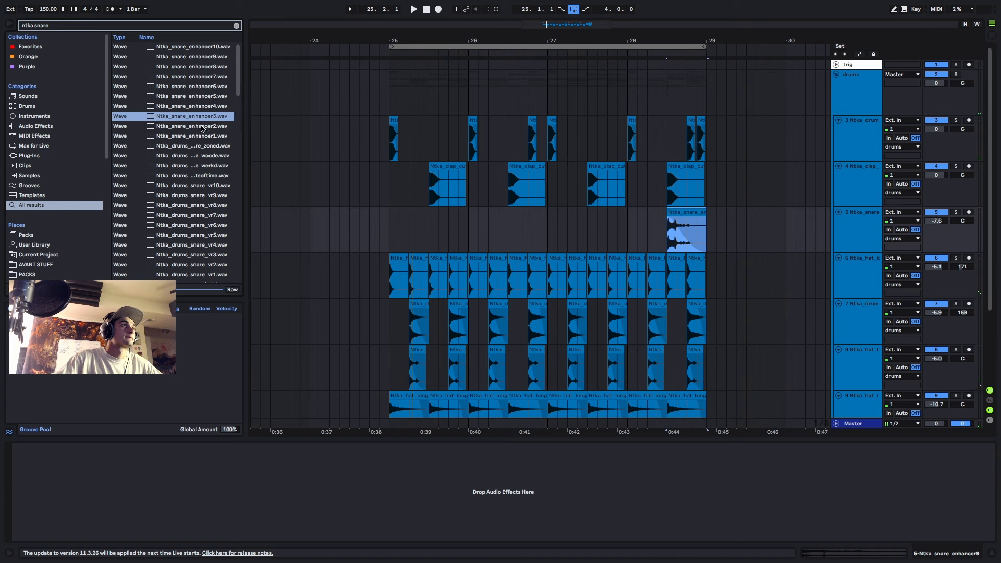
# - Place Ntka_snare_enhancer3 at 25.3.1 on the snare track and shorten the clip to end at 26.1.1 with a fade-out
pyautogui.moveTo(202, 118); pyautogui.dragTo(439, 225)
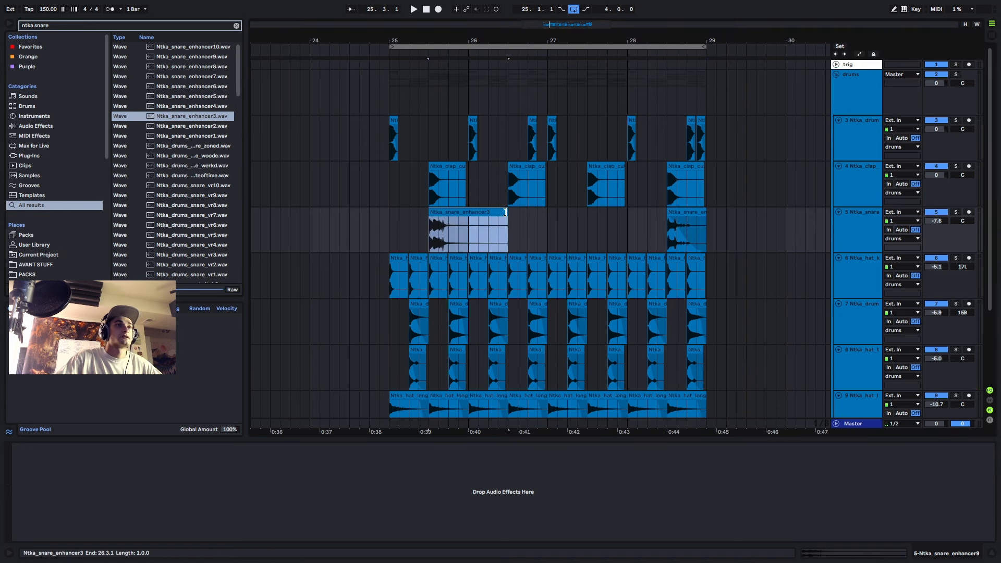
pyautogui.moveTo(505, 213); pyautogui.dragTo(467, 212)
pyautogui.click(369, 226)
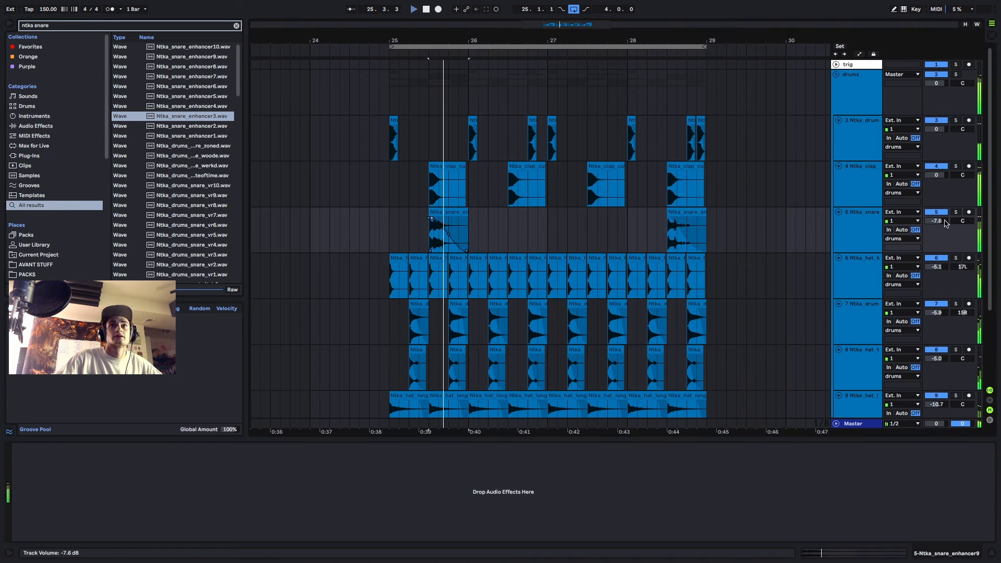
# - Lower the snare track to about -11 dB and place Ntka_snare_enhancer4 at 26.3.1, trimmed to end at 27.1.1 with a fade-out
pyautogui.moveTo(938, 220); pyautogui.dragTo(945, 221)
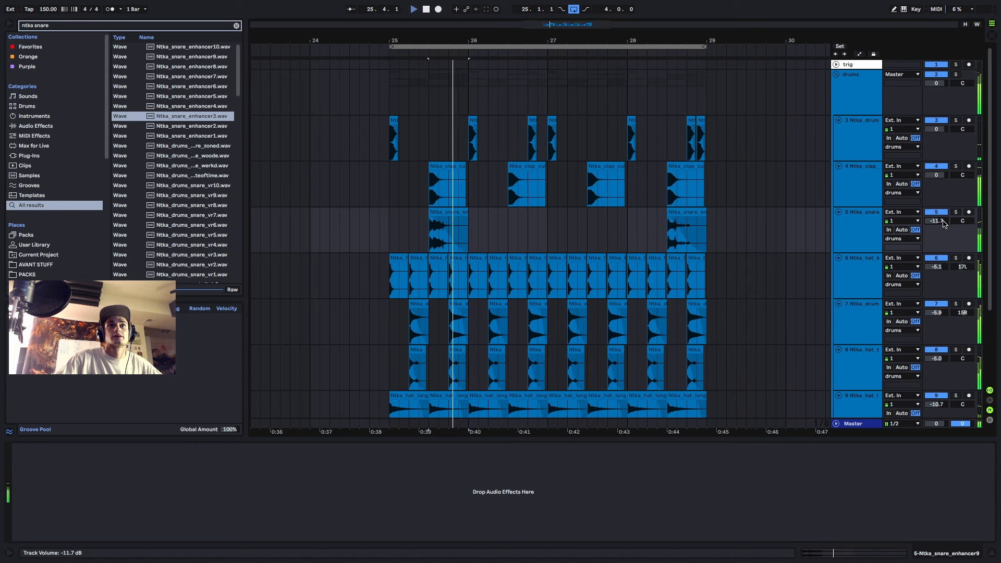
pyautogui.click(193, 106)
pyautogui.moveTo(193, 106); pyautogui.dragTo(511, 216)
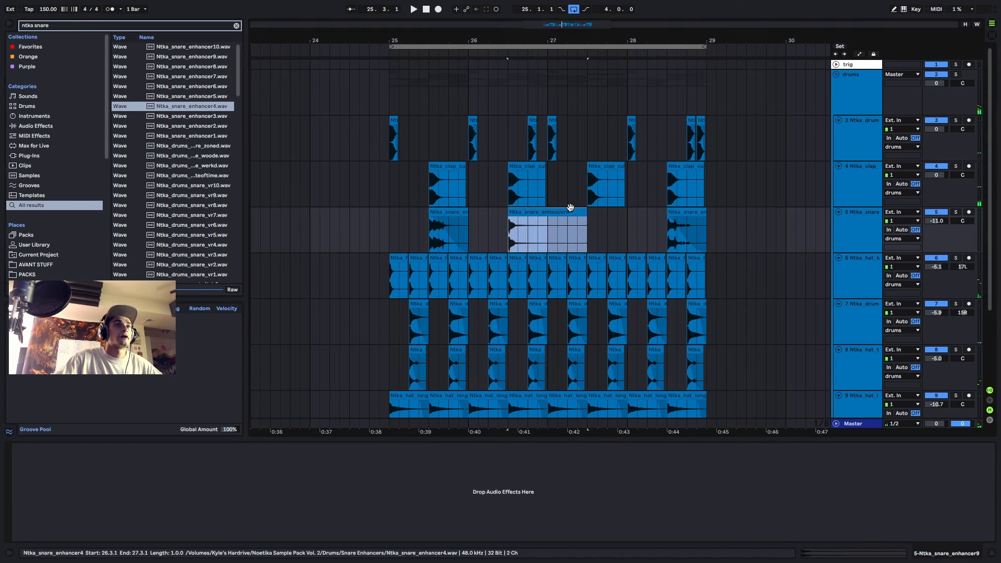
pyautogui.moveTo(581, 212); pyautogui.dragTo(547, 215)
pyautogui.click(545, 221)
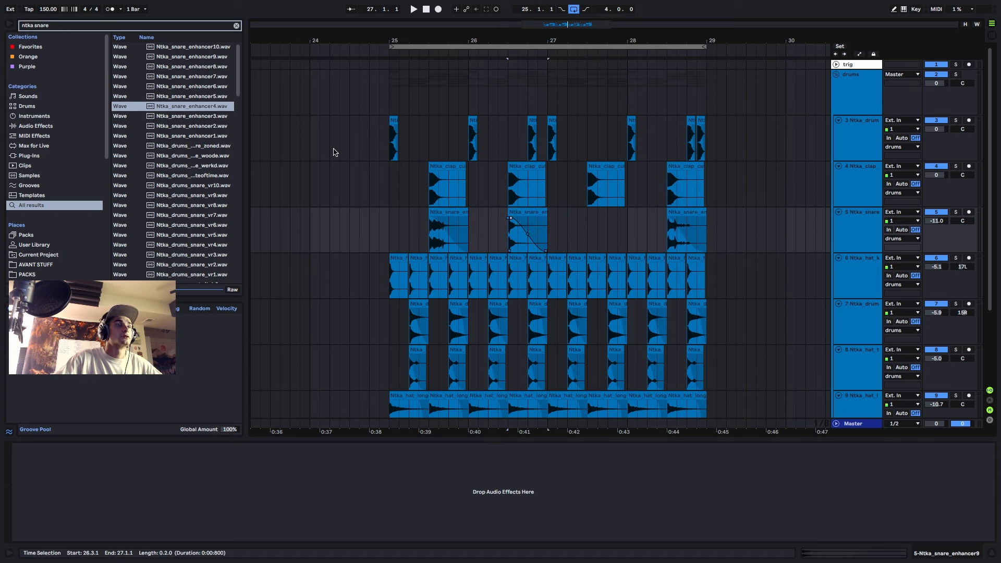
# - Audition more snare samples, then place Ntka_snare_enhancer3 at 27.3.1 and shorten it to end at 28.1.1 with a fade-out
pyautogui.click(197, 166)
pyautogui.click(206, 156)
pyautogui.click(207, 146)
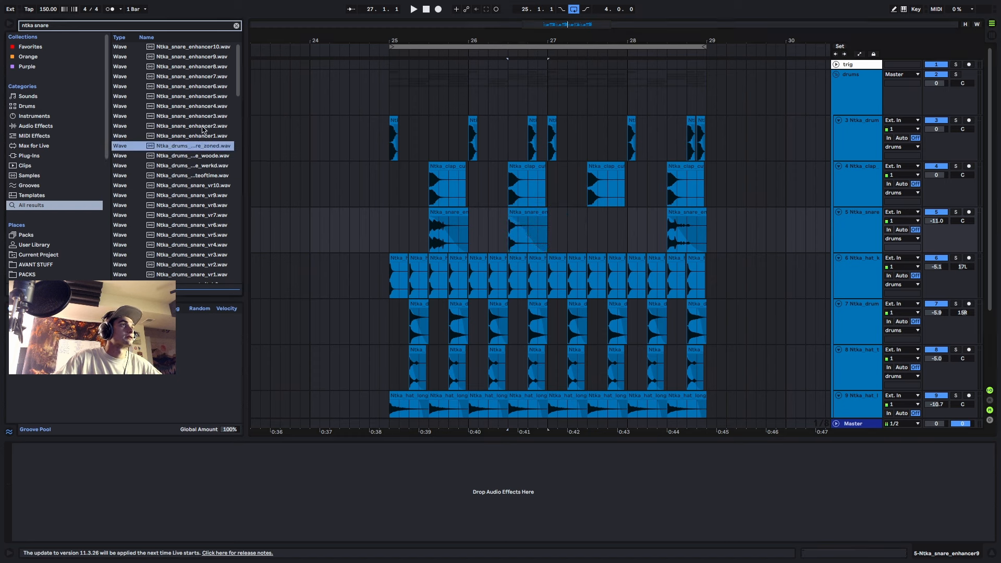
pyautogui.click(199, 117)
pyautogui.moveTo(191, 111); pyautogui.dragTo(592, 217)
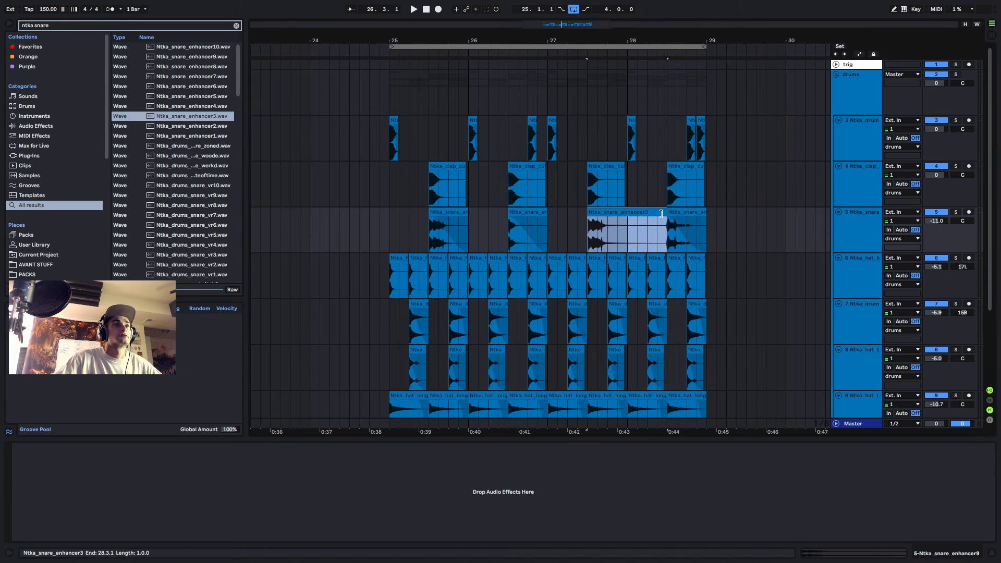
pyautogui.moveTo(661, 213); pyautogui.dragTo(582, 222)
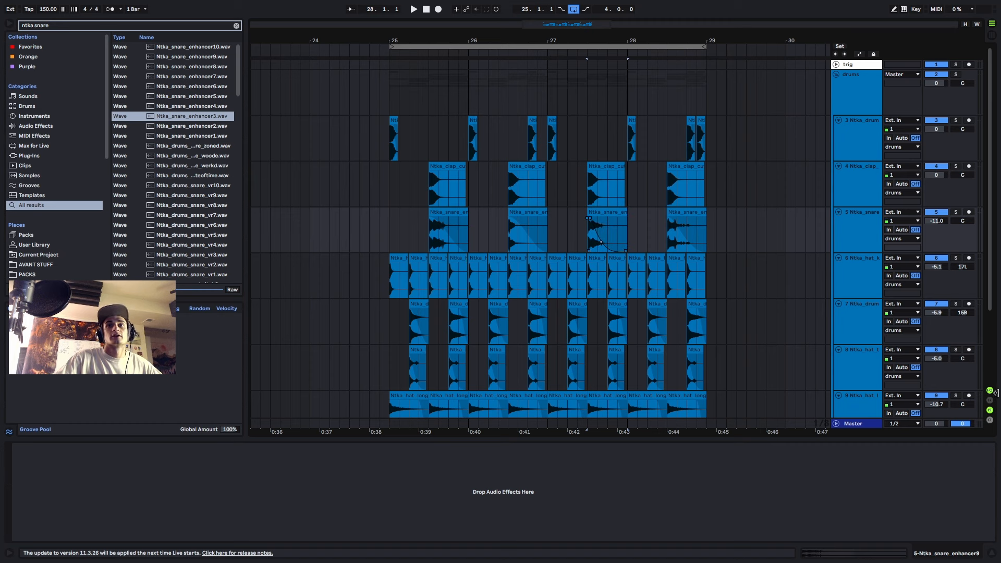
# - Set track delays of 9 ms on track 5, 12 ms on 6, 4 ms on 7 and 5 ms on 8 and 9, and play the loop
pyautogui.click(990, 420)
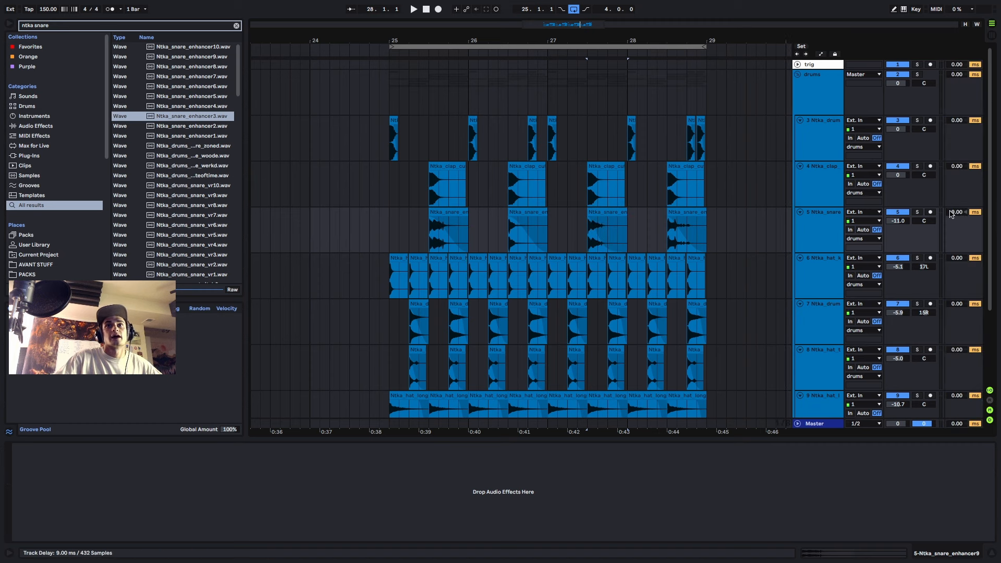
pyautogui.scroll(-2, 951, 214)
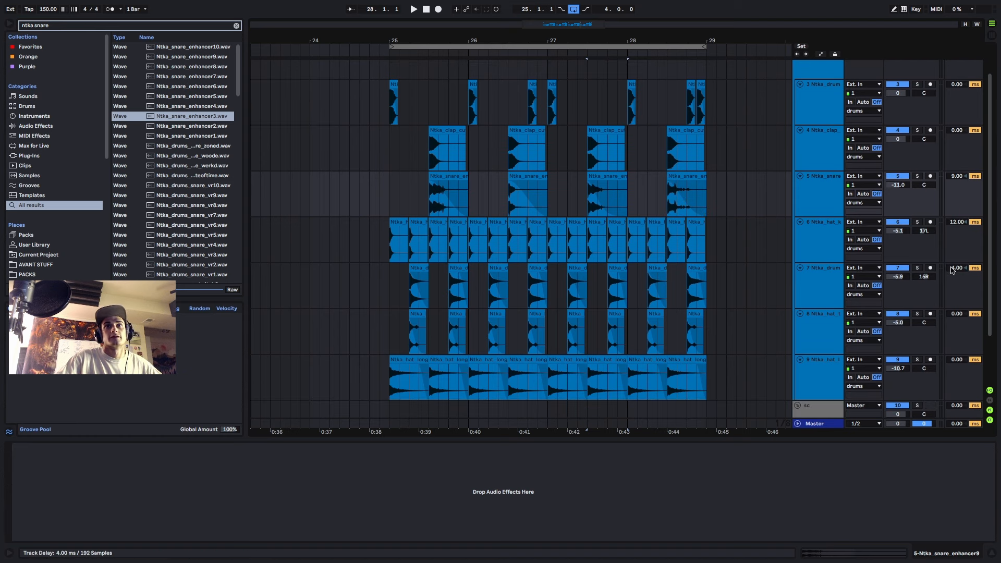
pyautogui.moveTo(956, 315); pyautogui.dragTo(956, 310)
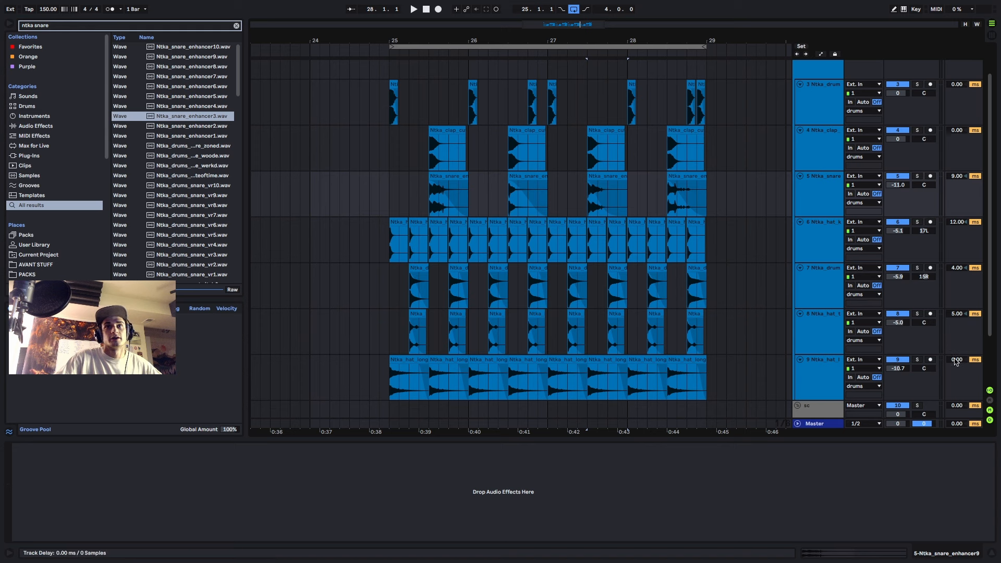
pyautogui.click(387, 282)
pyautogui.press('space')
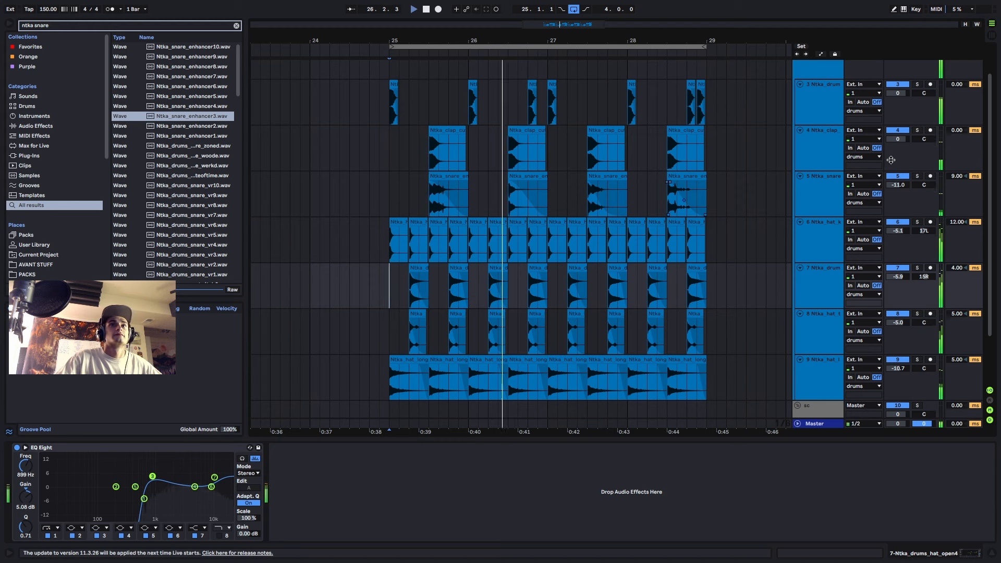
# - Find EQ Eight in the browser and add it to the snare track
pyautogui.click(820, 191)
pyautogui.hotkey('ctrl', 'f')
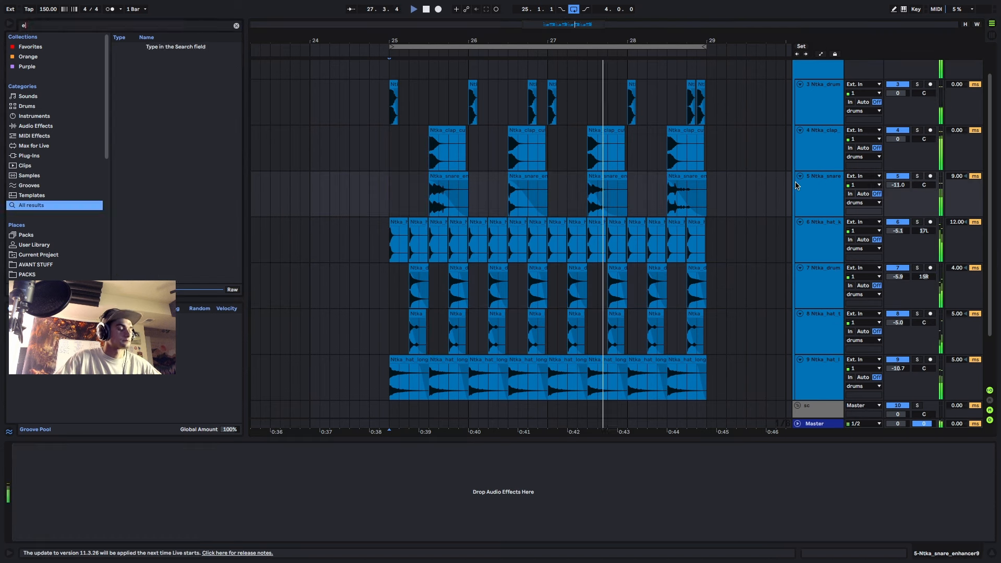
pyautogui.write('eq')
pyautogui.press('Down')
pyautogui.press('Down')
pyautogui.press('Return')
# - In the snare's EQ Eight, cut lows around 297 Hz, dip band 3 slightly near 1.09 kHz and enable the high-cut band 8
pyautogui.moveTo(108, 494); pyautogui.dragTo(123, 507)
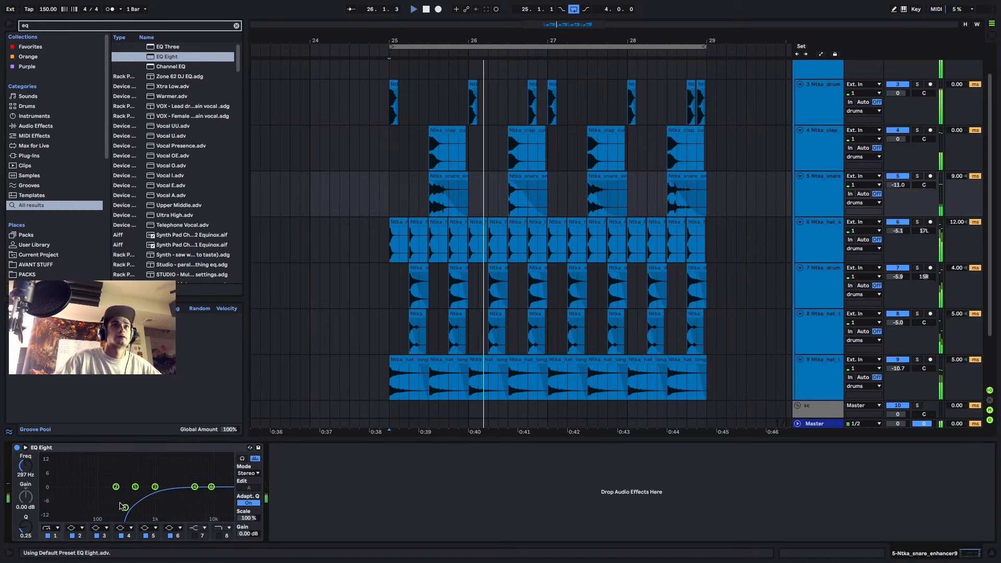
pyautogui.moveTo(155, 486); pyautogui.dragTo(157, 489)
pyautogui.click(219, 536)
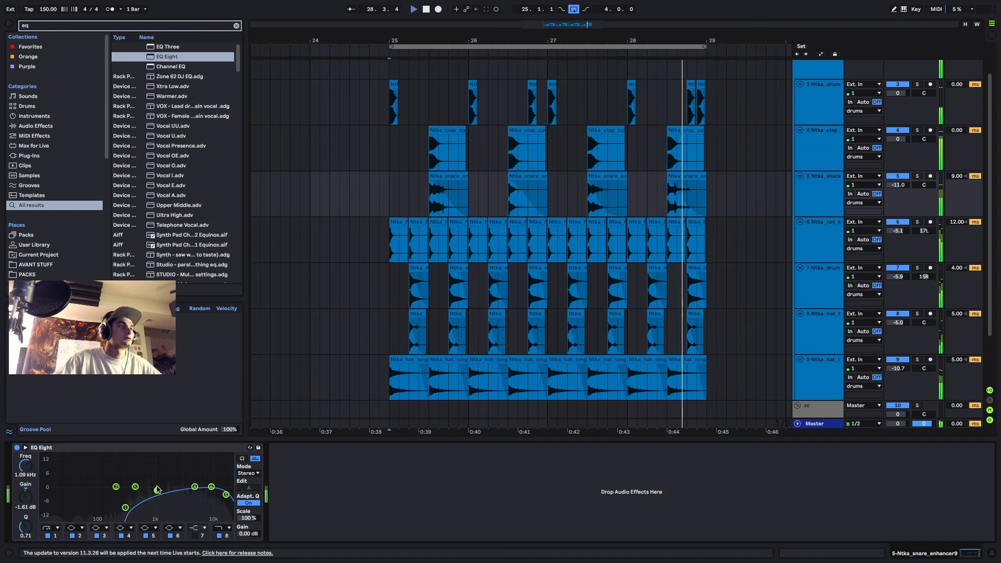
# - Search the browser for "ntka group", load Ntka-Drum Group Processing 1.0 on the drums group and set its Glue to 24 during playback
pyautogui.scroll(2, 524, 241)
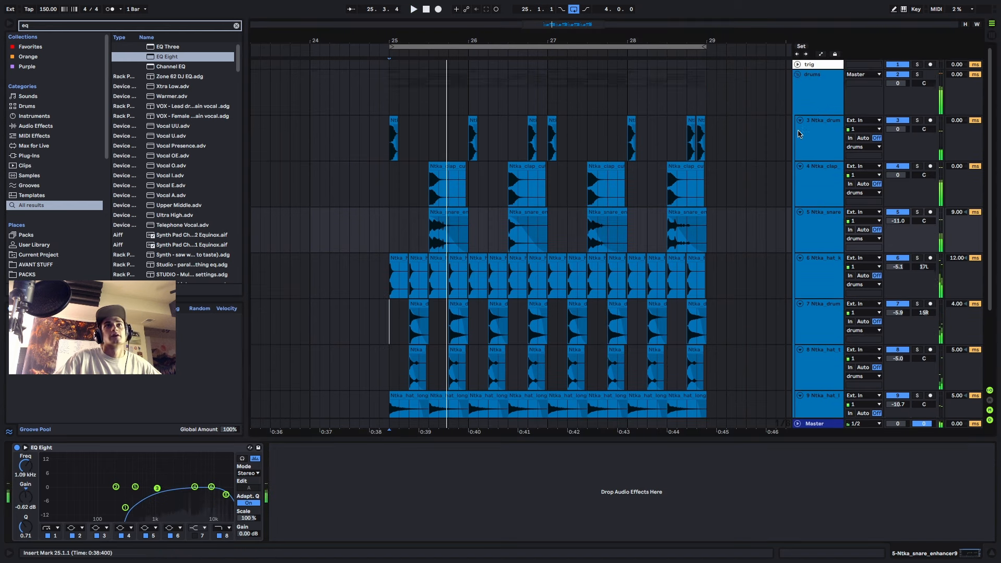
pyautogui.click(800, 100)
pyautogui.hotkey('ctrl', 'f')
pyautogui.write('n')
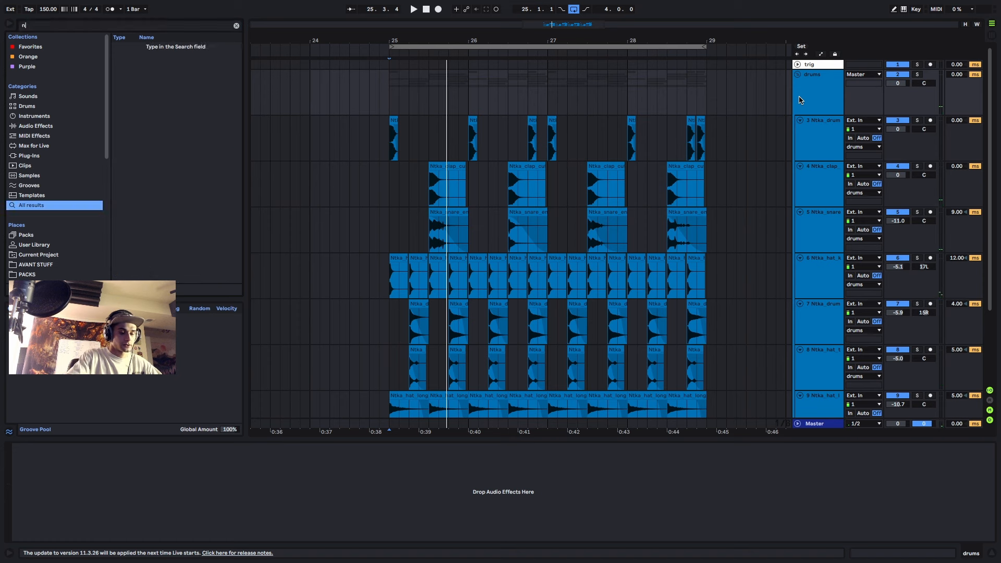
pyautogui.write('tka g')
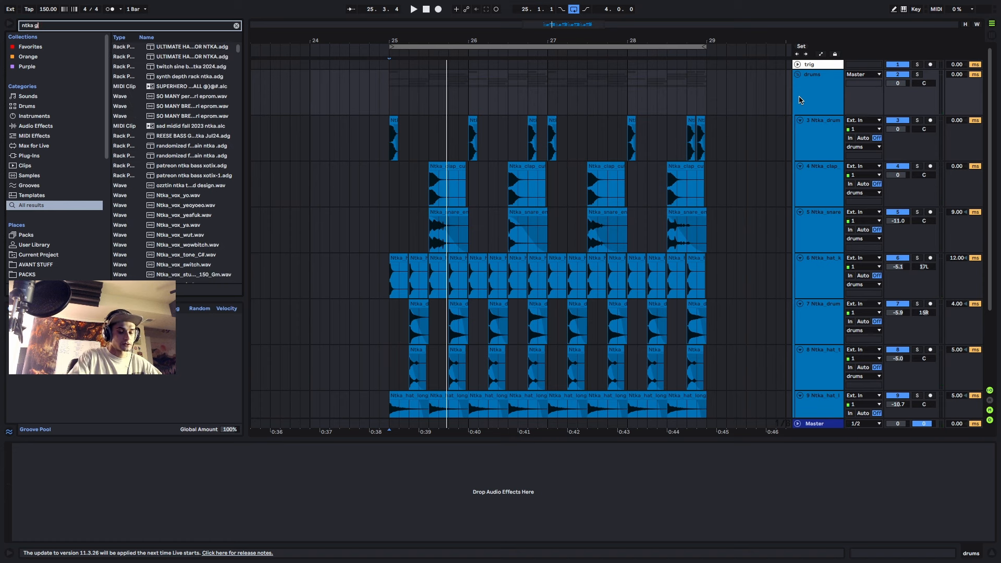
pyautogui.write('roup')
pyautogui.doubleClick(200, 56)
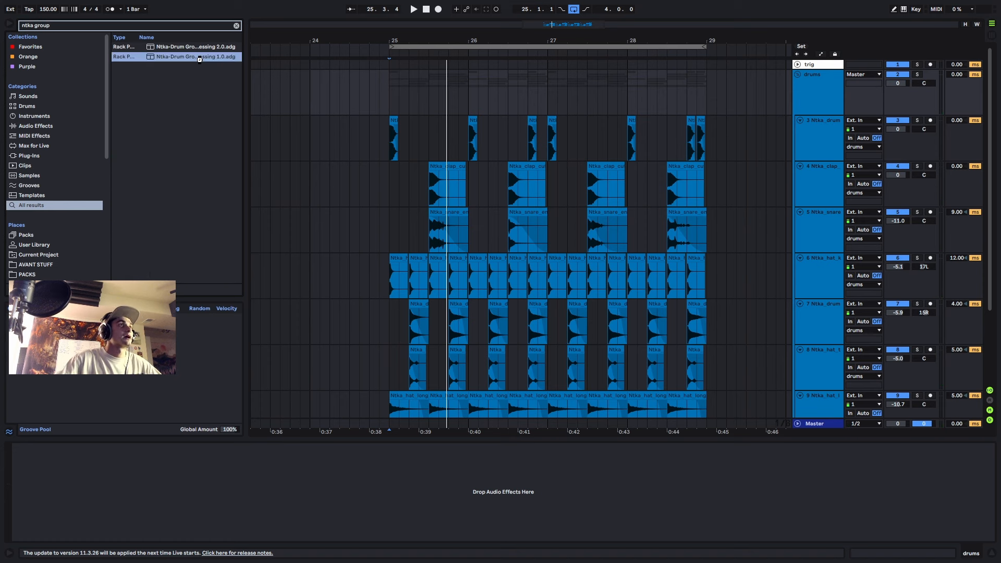
pyautogui.moveTo(118, 480)
pyautogui.mouseDown()
pyautogui.moveTo(118, 464)
pyautogui.moveTo(117, 489)
pyautogui.mouseUp()
pyautogui.press('space')
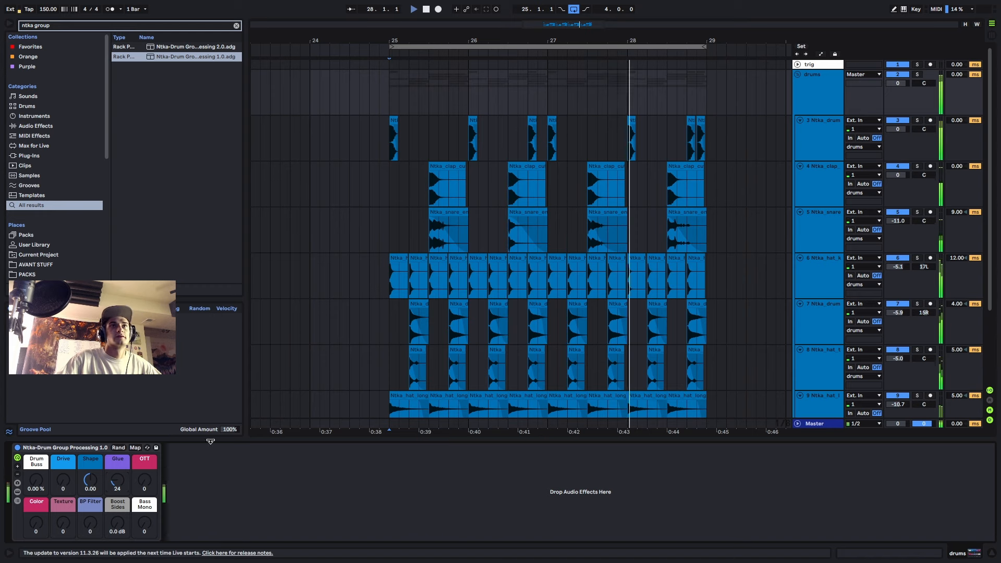
# - Lower the kick track's volume to -2.0 dB while checking the master track's spectrum
pyautogui.click(818, 425)
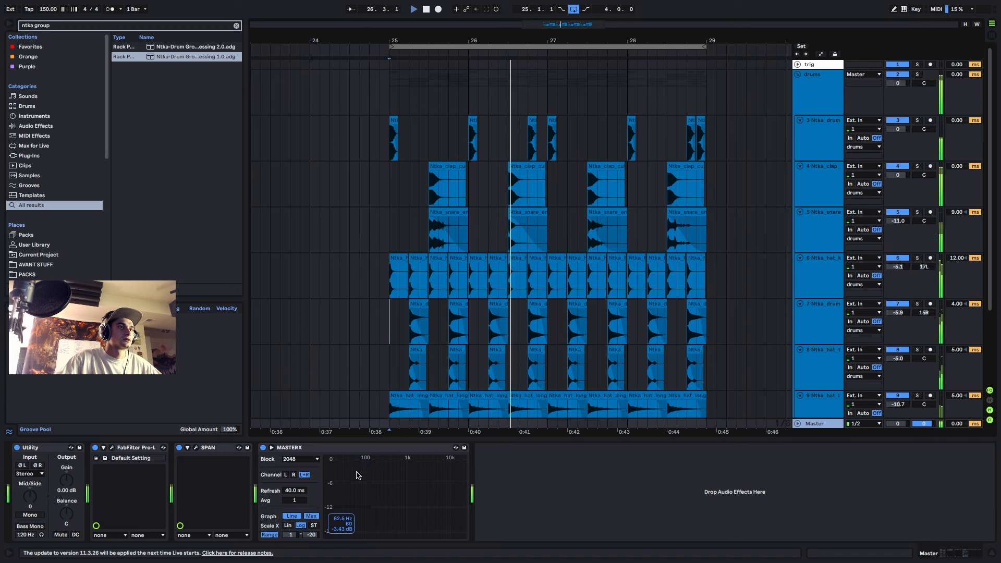
pyautogui.click(834, 144)
pyautogui.click(893, 130)
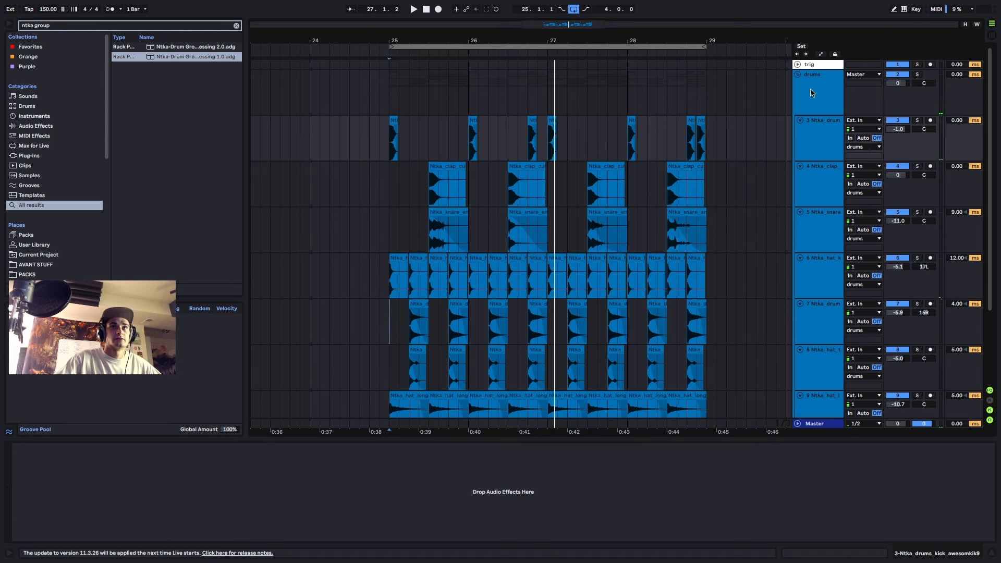
pyautogui.click(809, 90)
pyautogui.click(815, 423)
pyautogui.press('space')
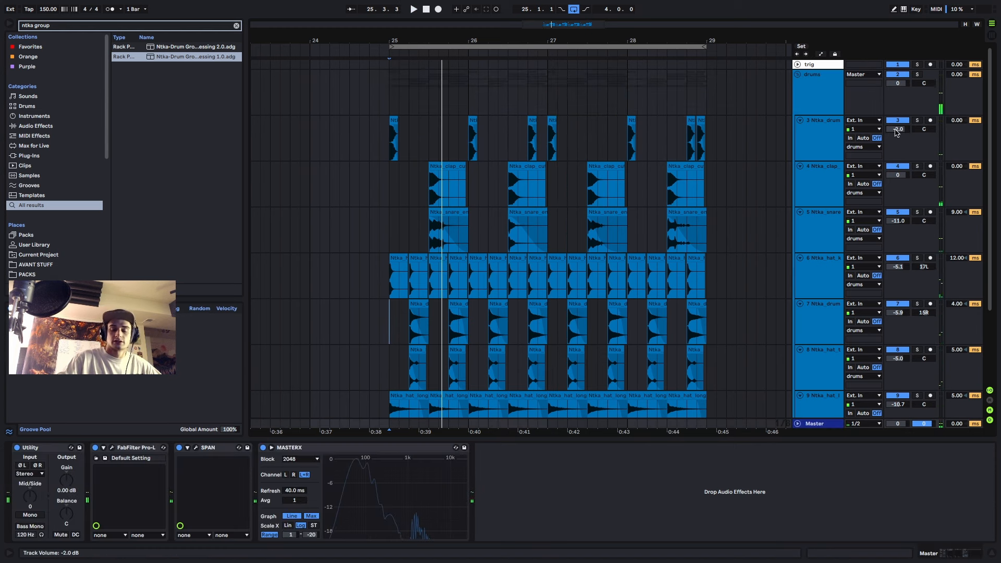
pyautogui.press('space')
pyautogui.press('space')
# - Play the loop from bar 25 while viewing the master spectrum and lower the clap track's volume to about -2.2 dB
pyautogui.click(389, 86)
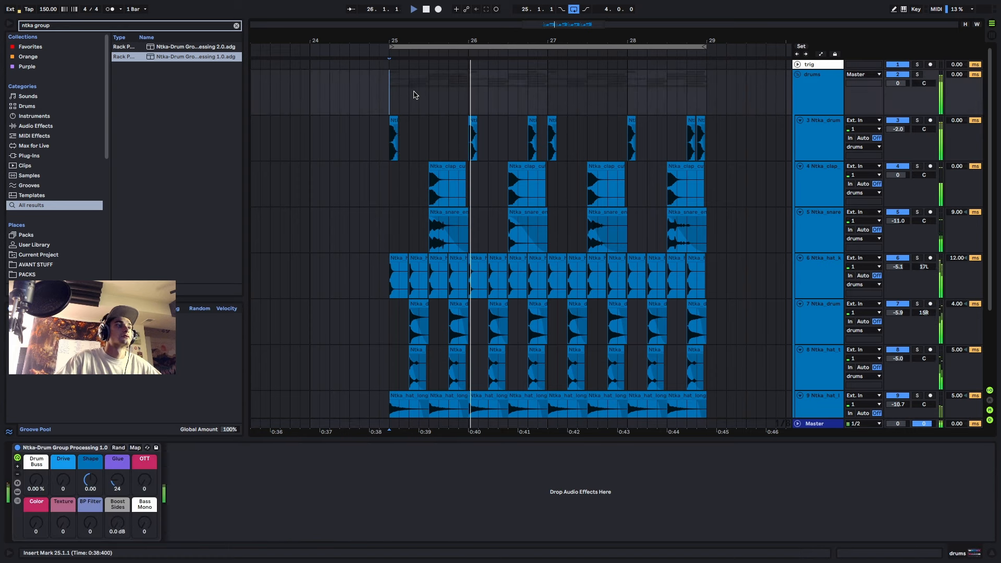
pyautogui.click(382, 423)
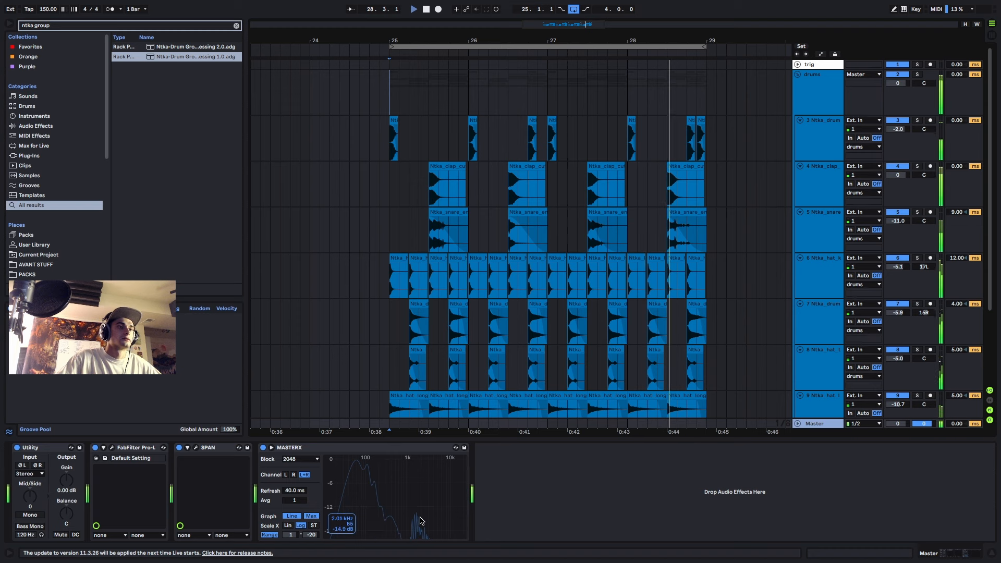
pyautogui.press('space')
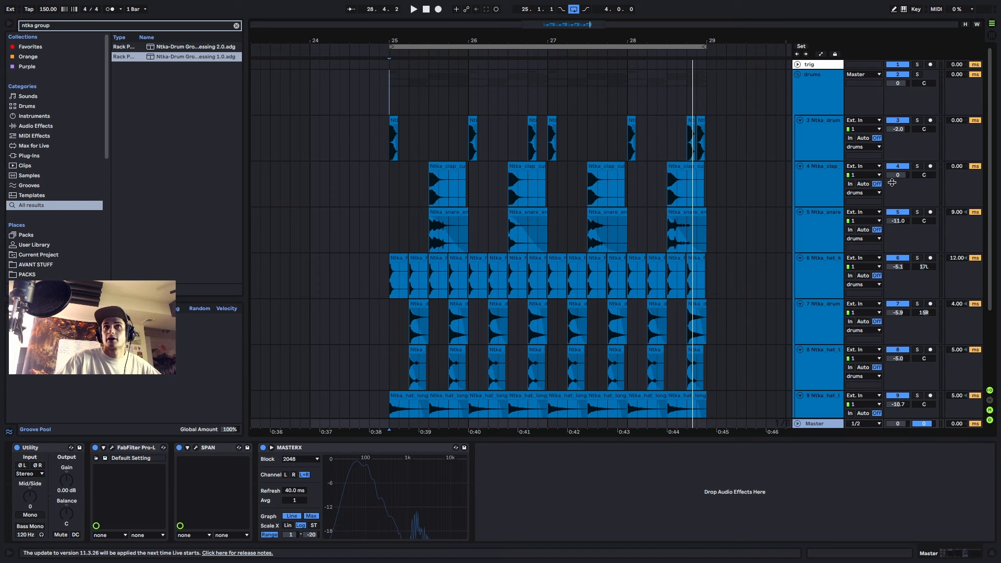
pyautogui.press('space')
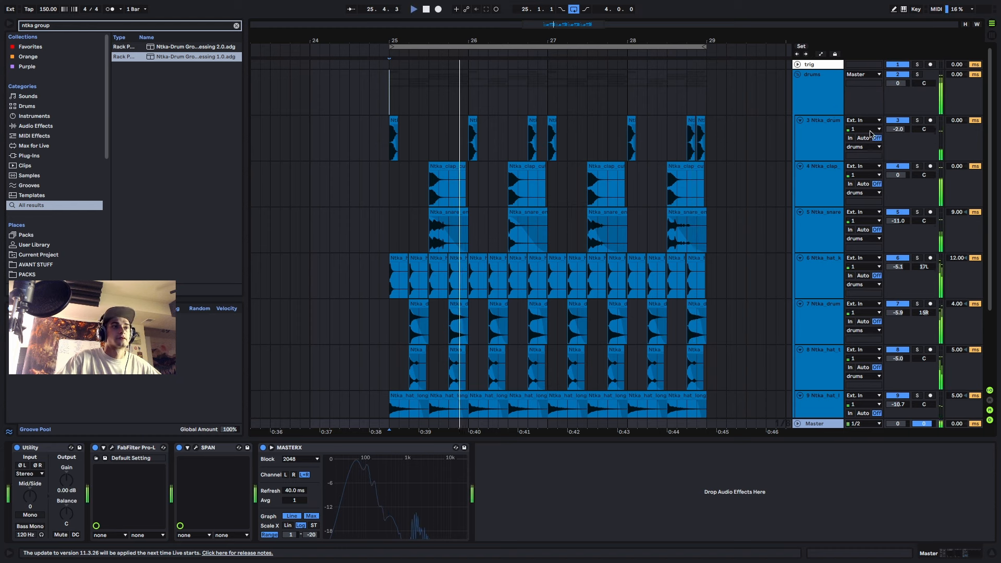
pyautogui.moveTo(898, 174); pyautogui.dragTo(898, 186)
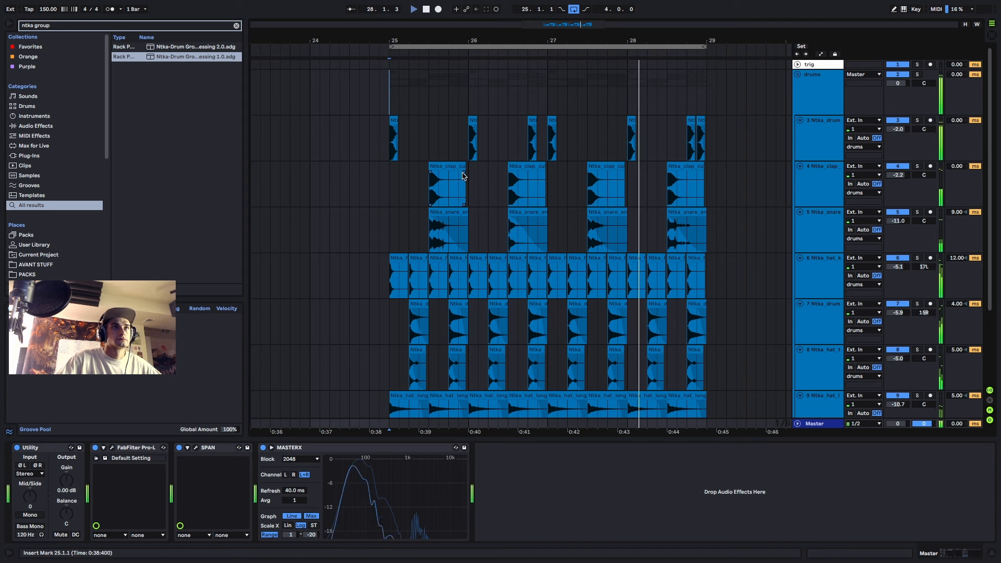
pyautogui.press('space')
# - Fold tracks 3 to 9 in the drums group
pyautogui.click(799, 120)
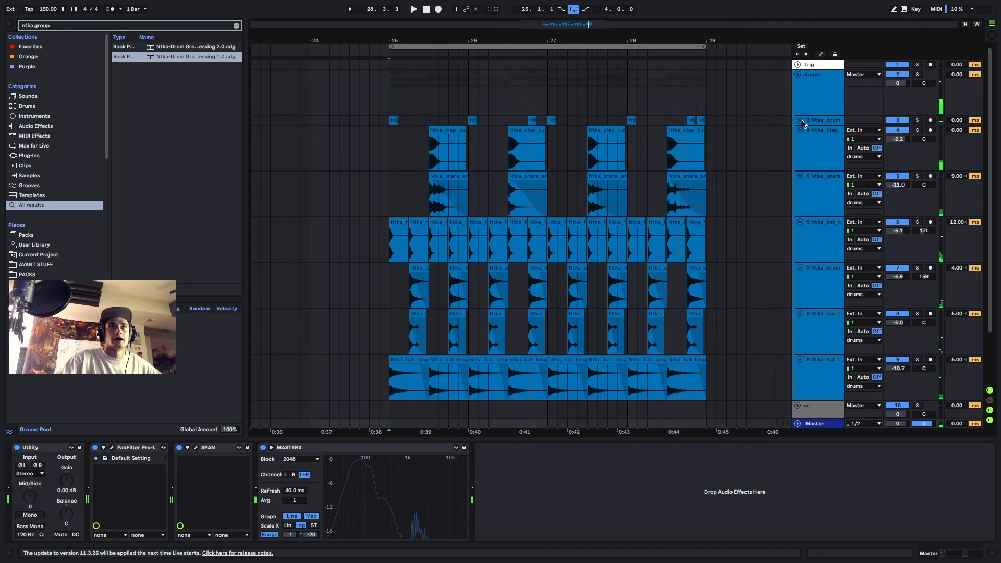
pyautogui.click(798, 130)
pyautogui.click(800, 139)
pyautogui.click(800, 150)
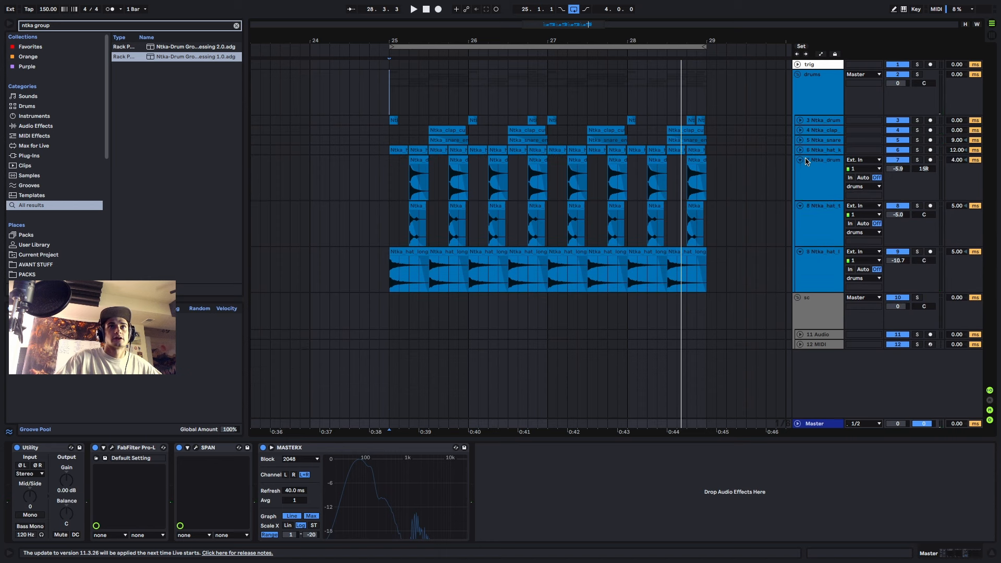
pyautogui.click(799, 160)
pyautogui.click(800, 169)
pyautogui.click(799, 179)
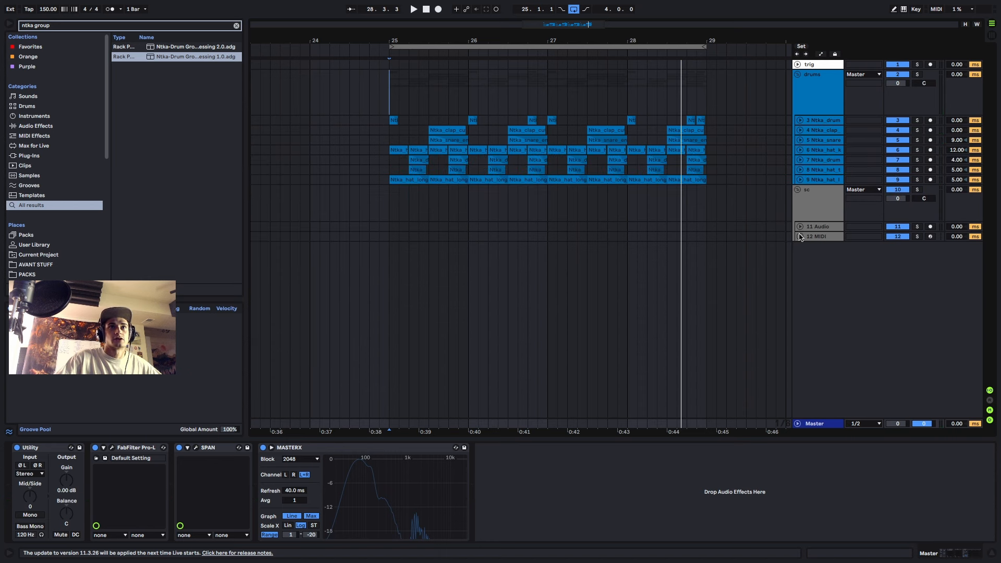
# - Unfold the 12 MIDI track inside the sc group and put it in a new group named BASSES
pyautogui.click(799, 236)
pyautogui.click(810, 240)
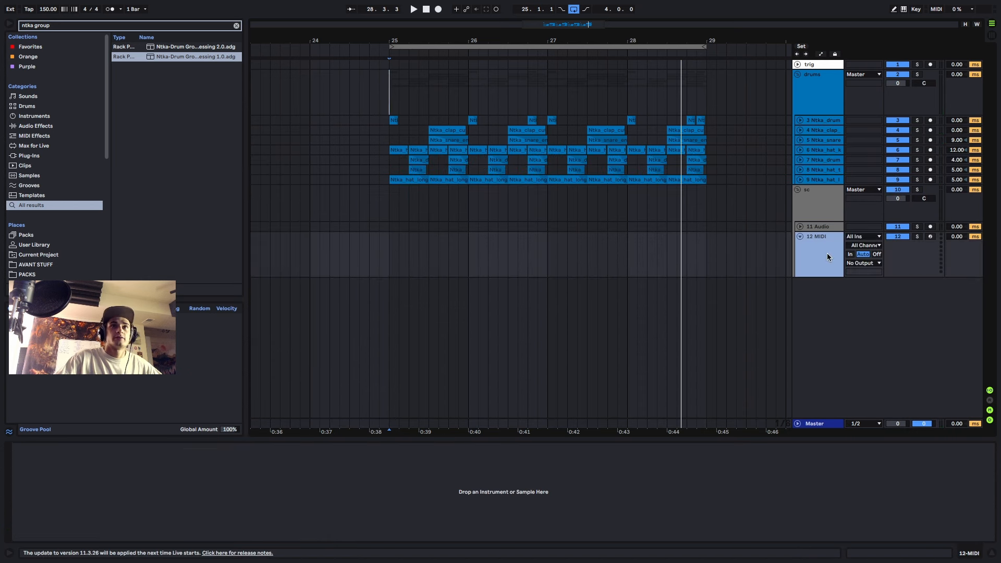
pyautogui.press('super+g')
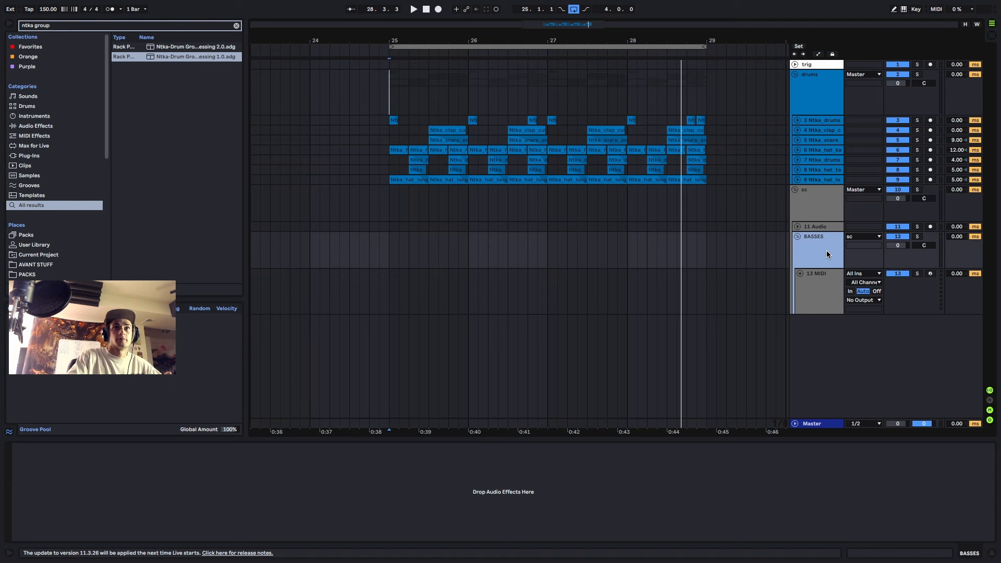
# - Color the BASSES group light yellow-green and assign that color to its grouped tracks and clips
pyautogui.click(829, 288)
pyautogui.rightClick(804, 241)
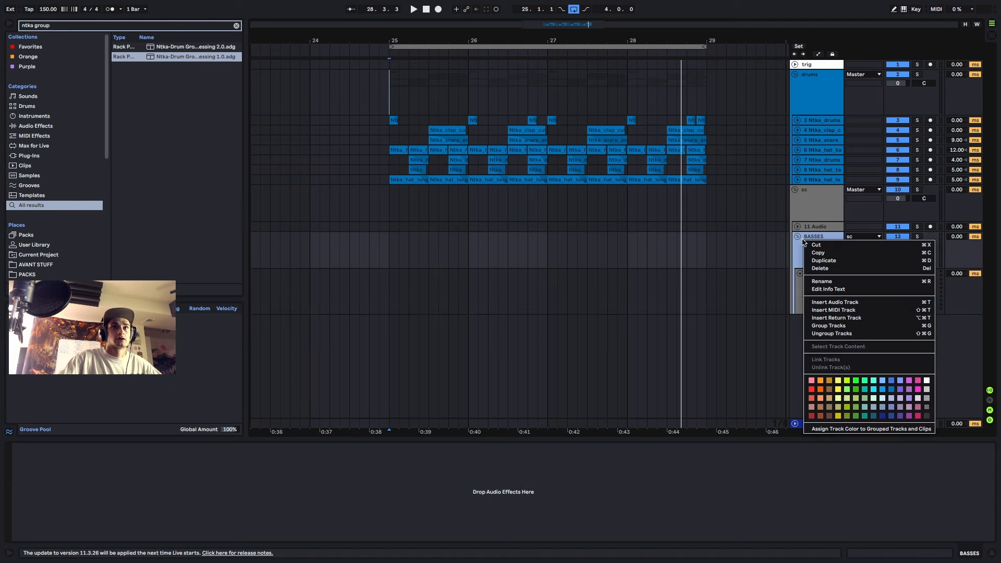
pyautogui.click(848, 406)
pyautogui.rightClick(814, 253)
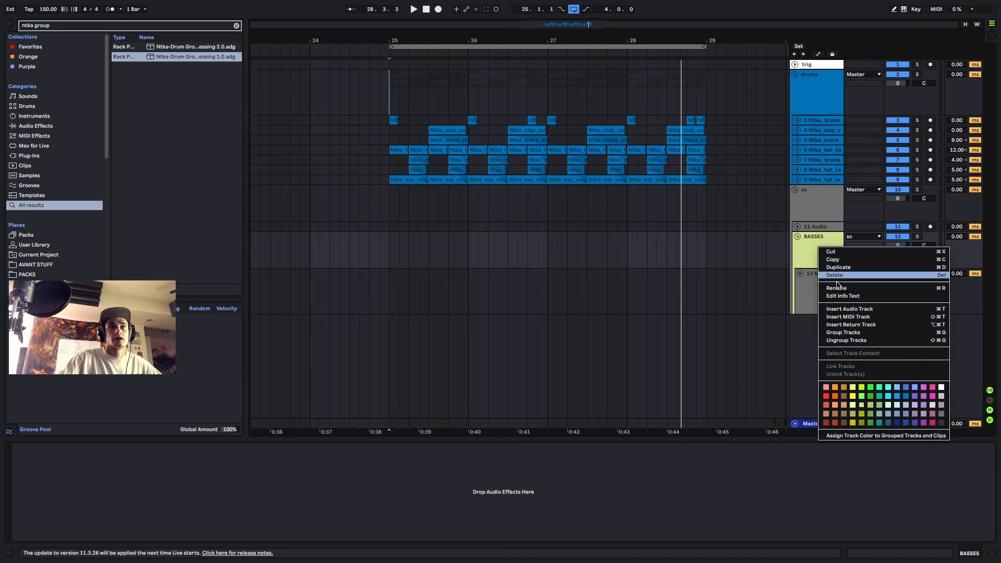
pyautogui.click(844, 437)
# - Load the ULTIMATE HARMONIC BASS GENERATOR NTKA rack onto the 13 MIDI track and close its Serum window
pyautogui.click(818, 289)
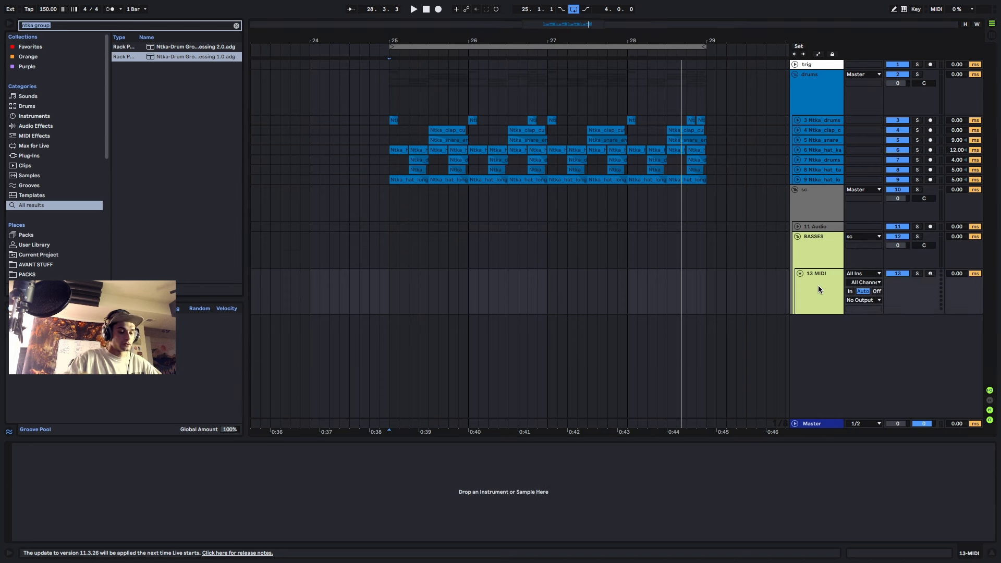
pyautogui.write('ntka ha')
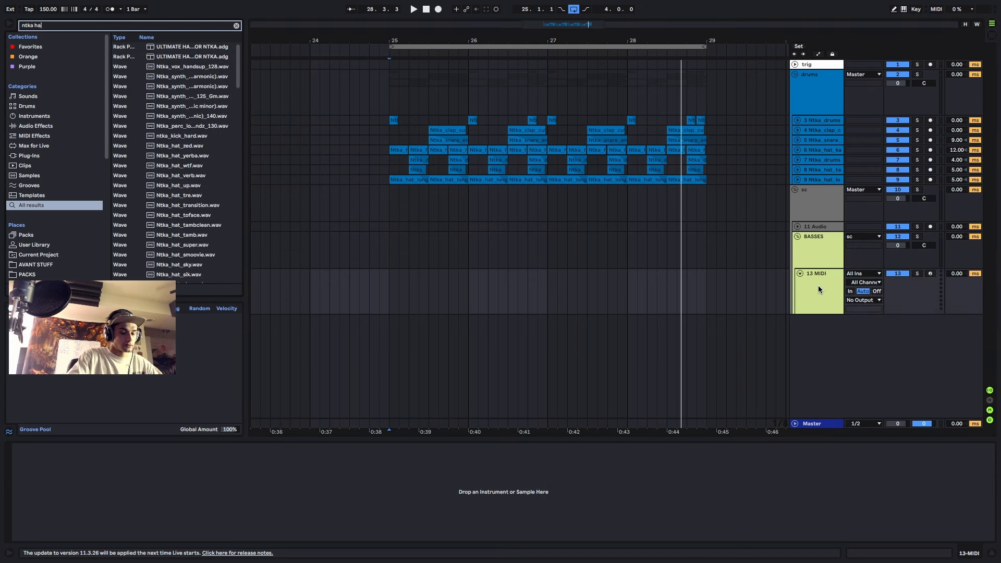
pyautogui.write('rmon')
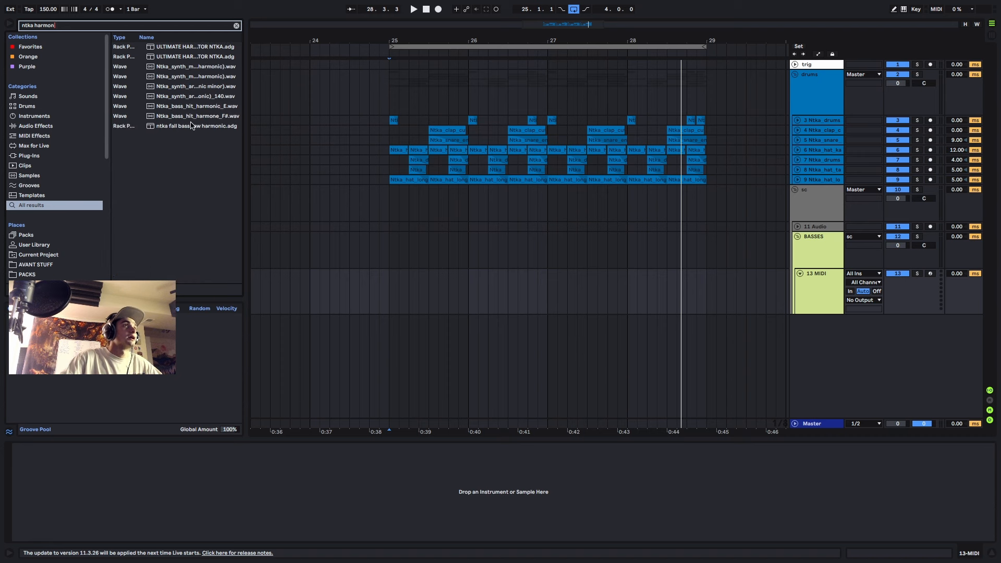
pyautogui.click(204, 45)
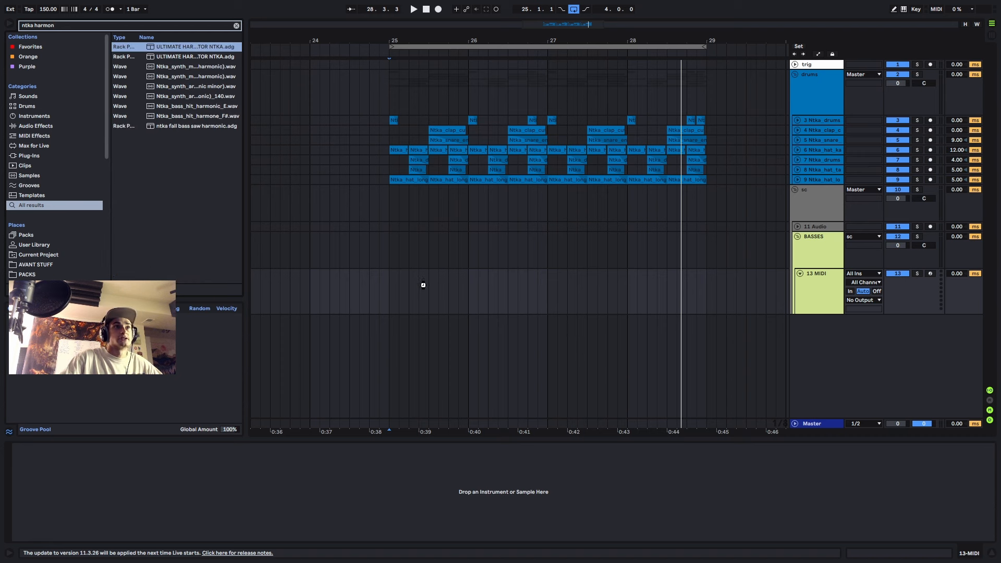
pyautogui.moveTo(810, 286); pyautogui.dragTo(811, 287)
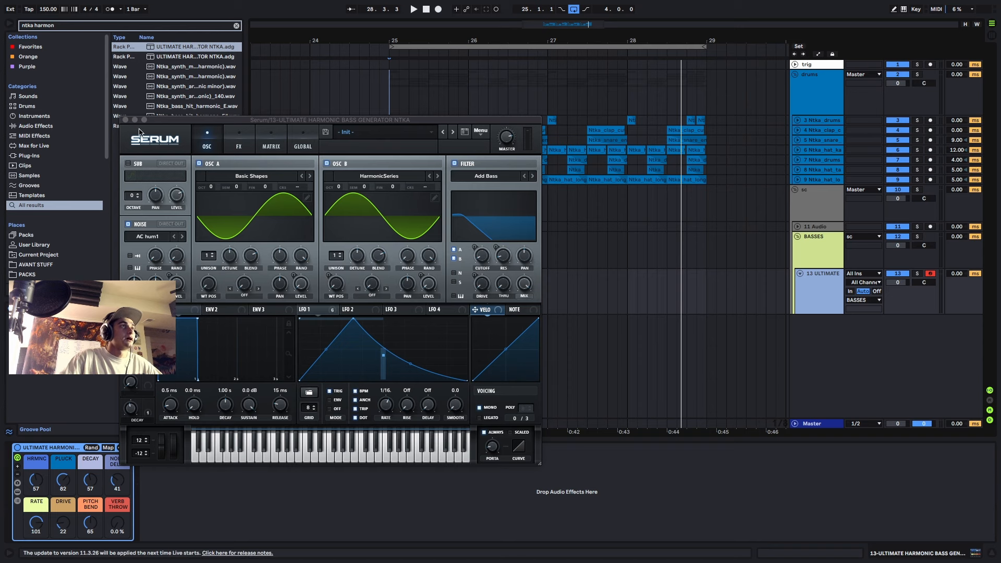
pyautogui.click(125, 120)
# - Create an empty MIDI clip from 25.1.1 to 25.3.1 on the bass generator track and name it downbeat
pyautogui.scroll(2, 395, 274)
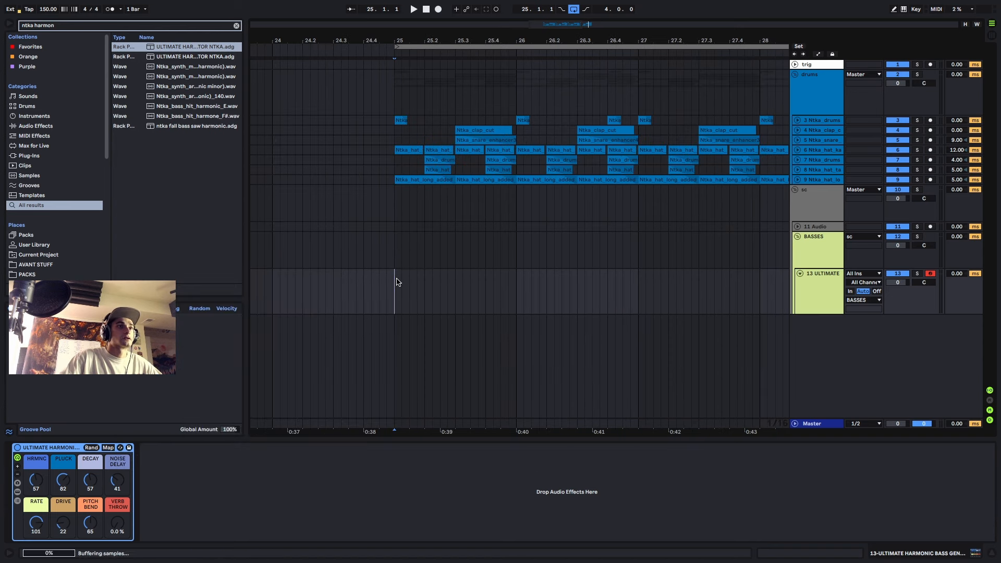
pyautogui.moveTo(397, 277); pyautogui.dragTo(426, 287)
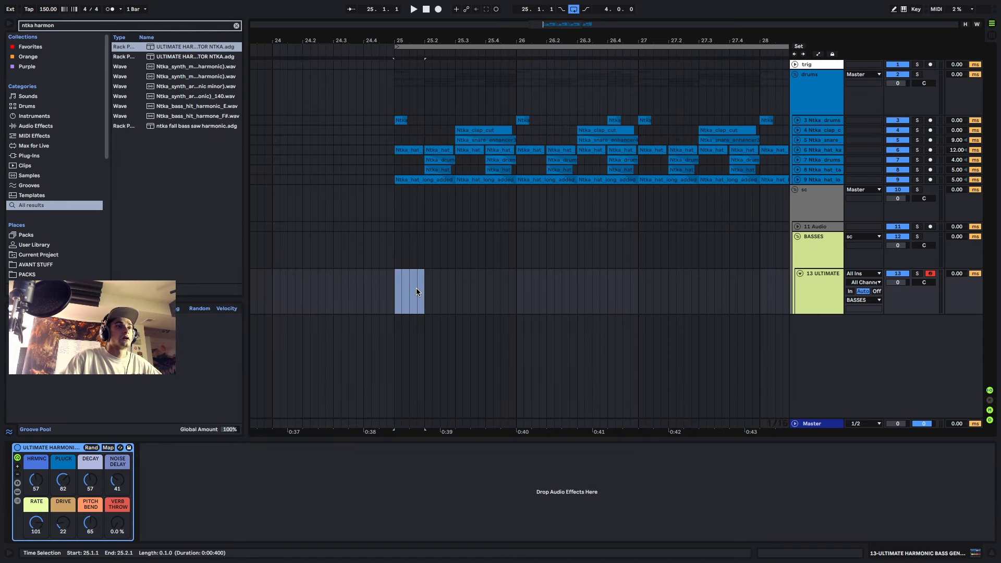
pyautogui.scroll(1, 417, 286)
pyautogui.hotkey('ctrl', 'shift', 'm')
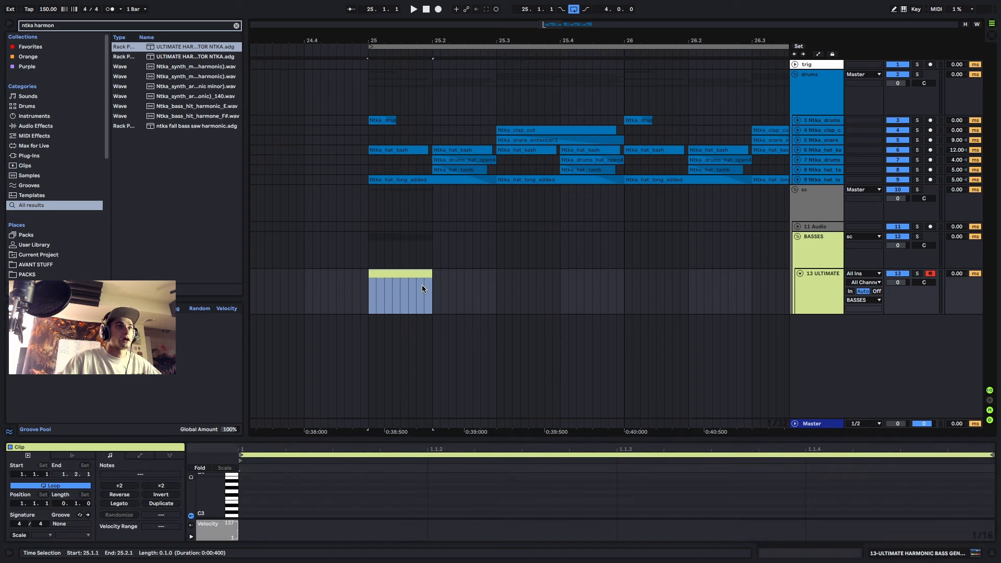
pyautogui.moveTo(495, 284); pyautogui.dragTo(385, 290)
pyautogui.hotkey('ctrl', 'shift', 'm')
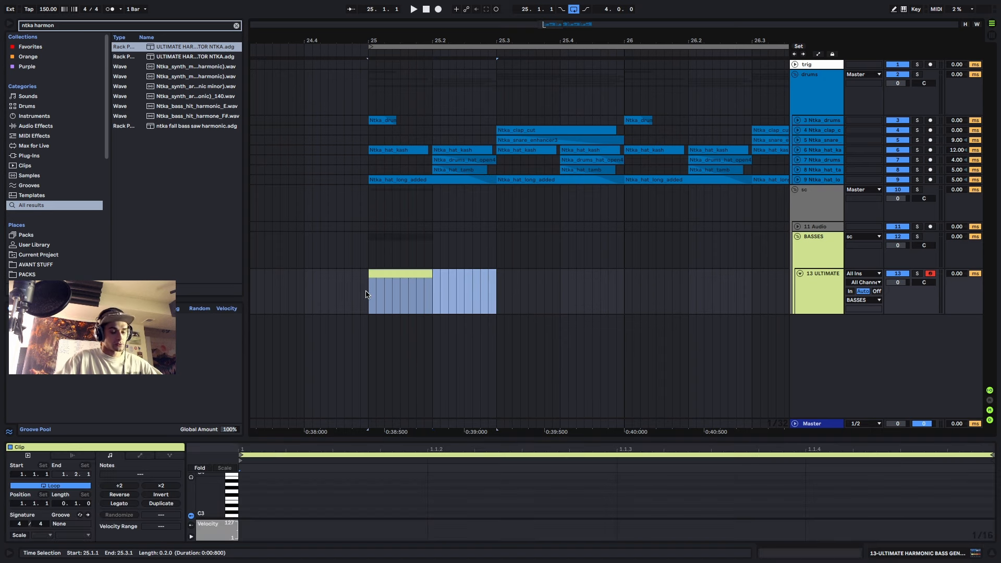
pyautogui.hotkey('ctrl', 'r')
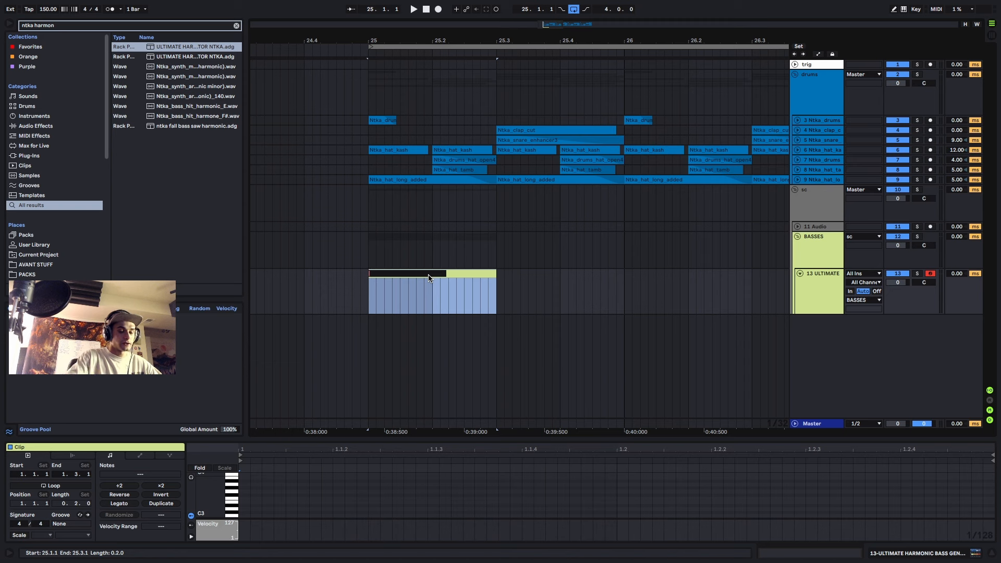
pyautogui.write('downbeat')
pyautogui.press('Return')
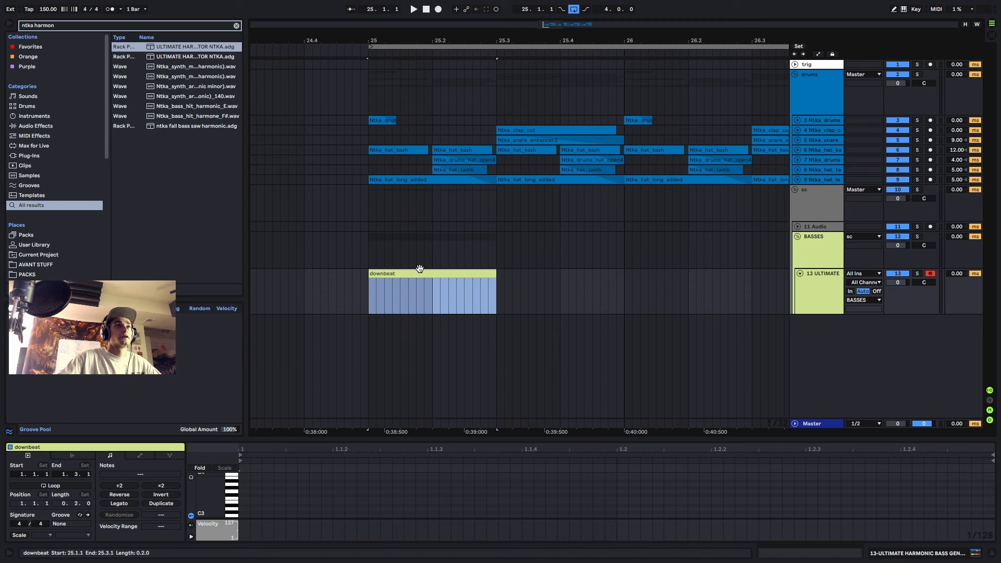
# - Play the arrangement from 25.3.1 and shorten the downbeat clip to end at 25.2.1
pyautogui.click(499, 293)
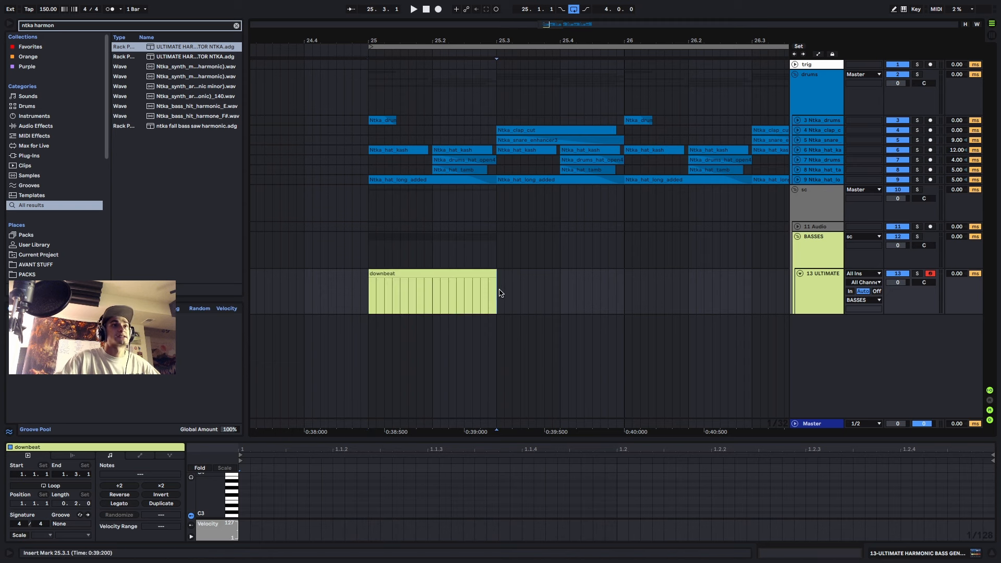
pyautogui.press('space')
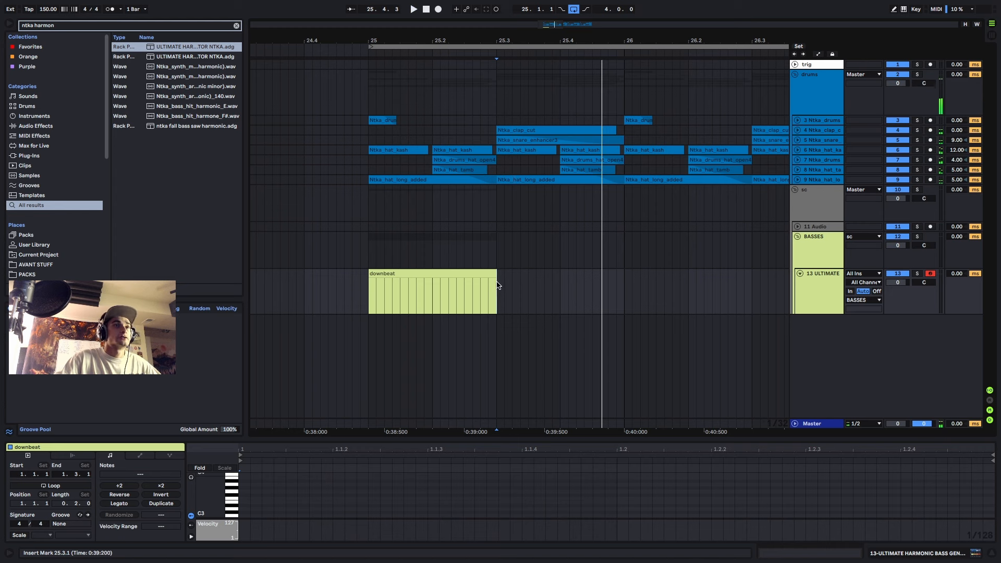
pyautogui.press('space')
pyautogui.moveTo(494, 276); pyautogui.dragTo(433, 277)
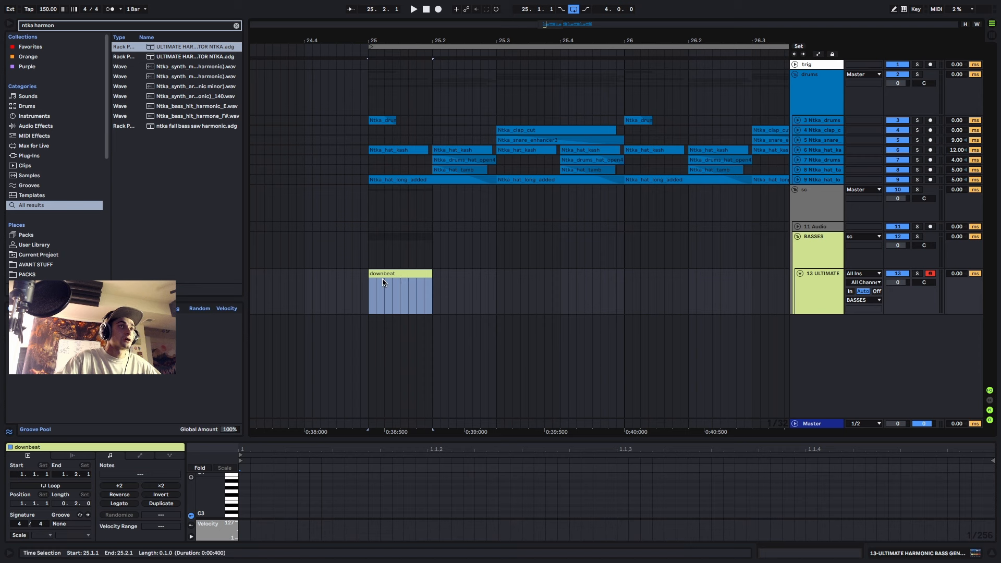
pyautogui.moveTo(434, 337); pyautogui.dragTo(687, 325)
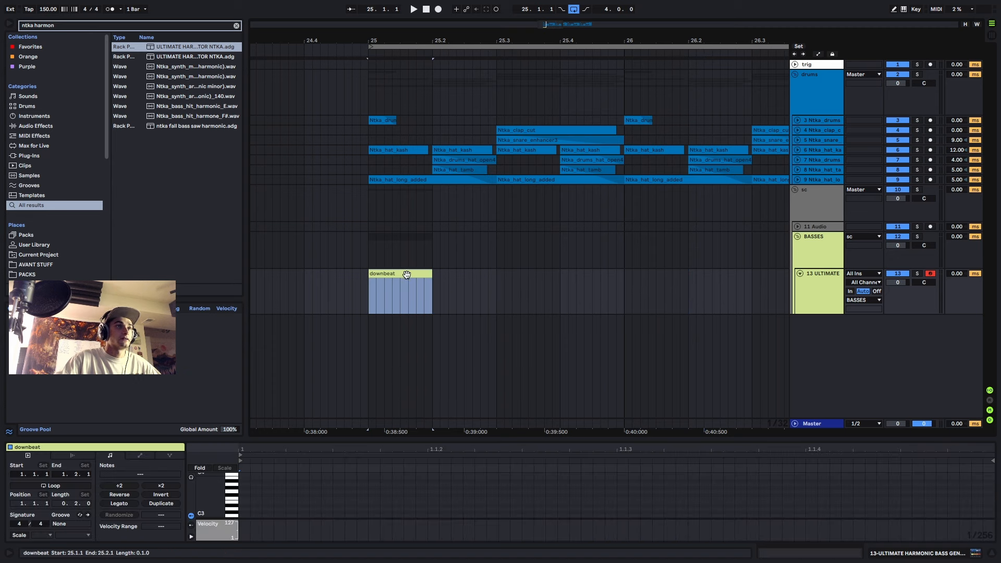
# - Add a D3 note at the start of the downbeat clip and extend it across the clip with Legato
pyautogui.click(420, 293)
pyautogui.click(242, 533)
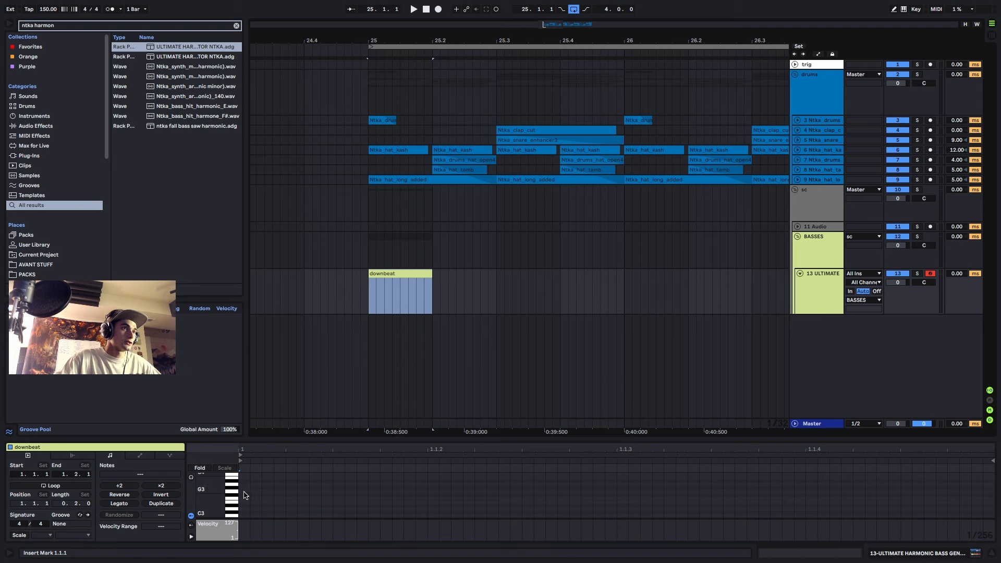
pyautogui.scroll(-2, 245, 508)
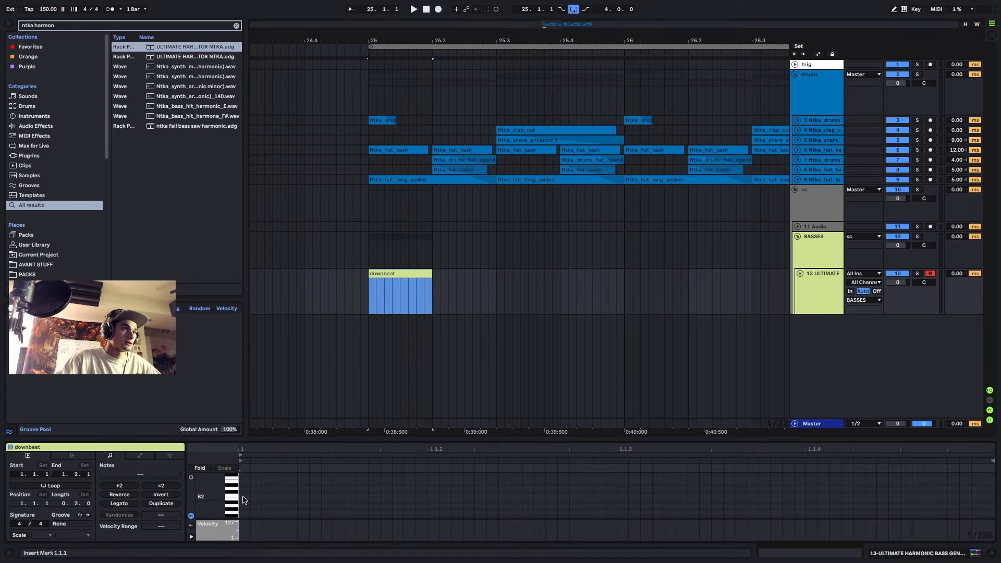
pyautogui.doubleClick(243, 490)
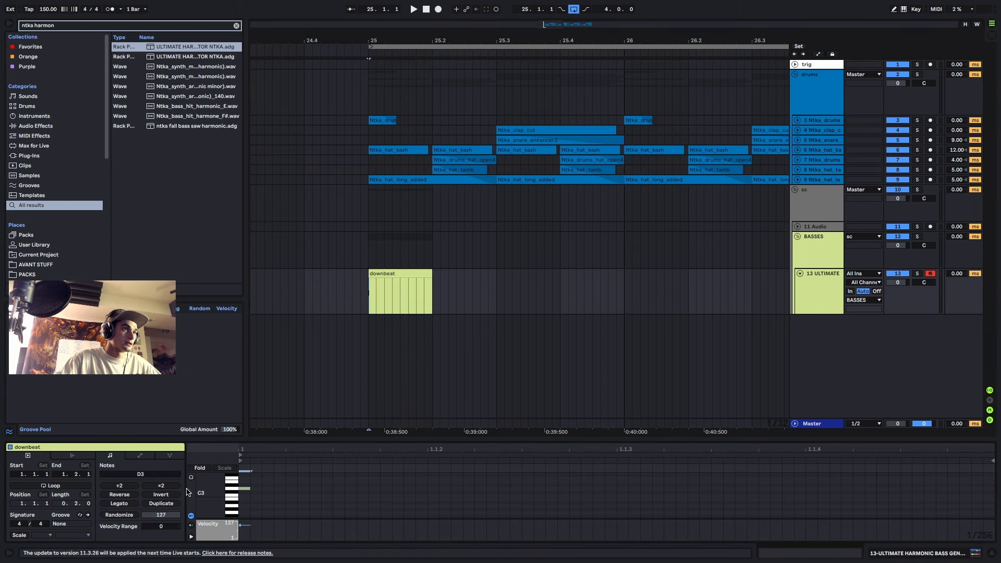
pyautogui.click(127, 504)
# - Transpose the downbeat clip's note down three octaves to D0 and play the loop to audition it
pyautogui.hotkey('ctrl', 'a')
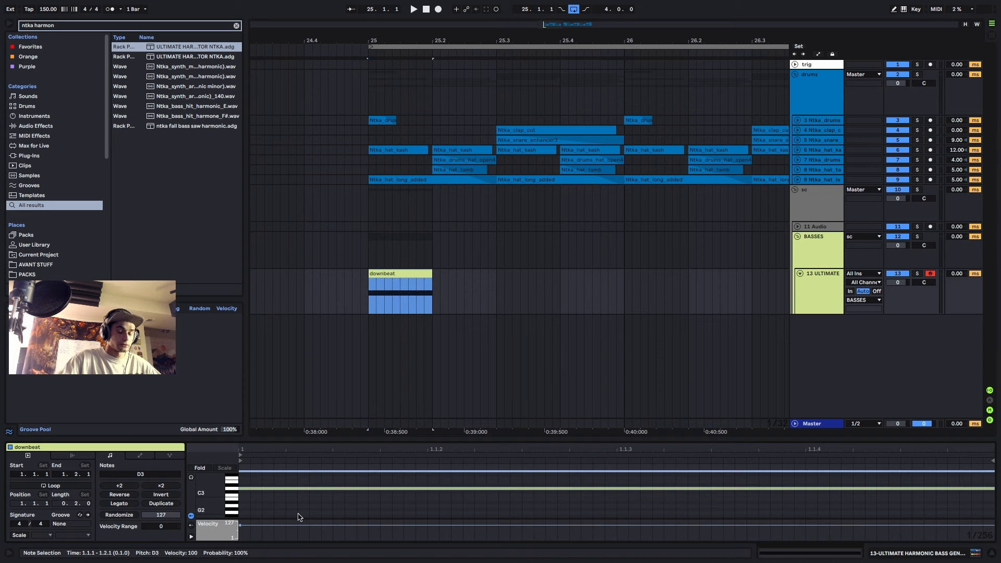
pyautogui.hotkey('shift', 'Down')
pyautogui.hotkey('shift', 'Down')
pyautogui.hotkey('shift', 'Down')
pyautogui.press('space')
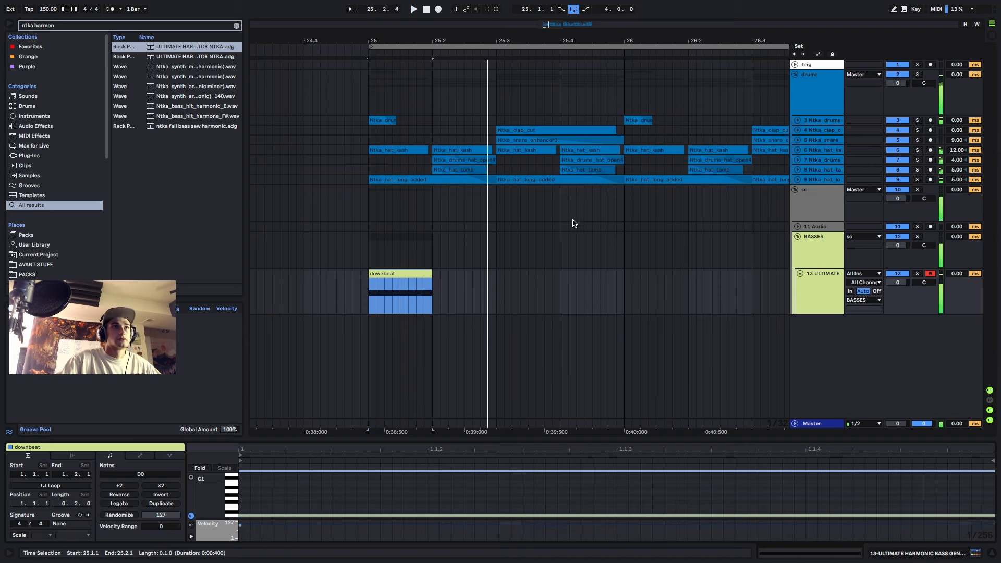
pyautogui.press('space')
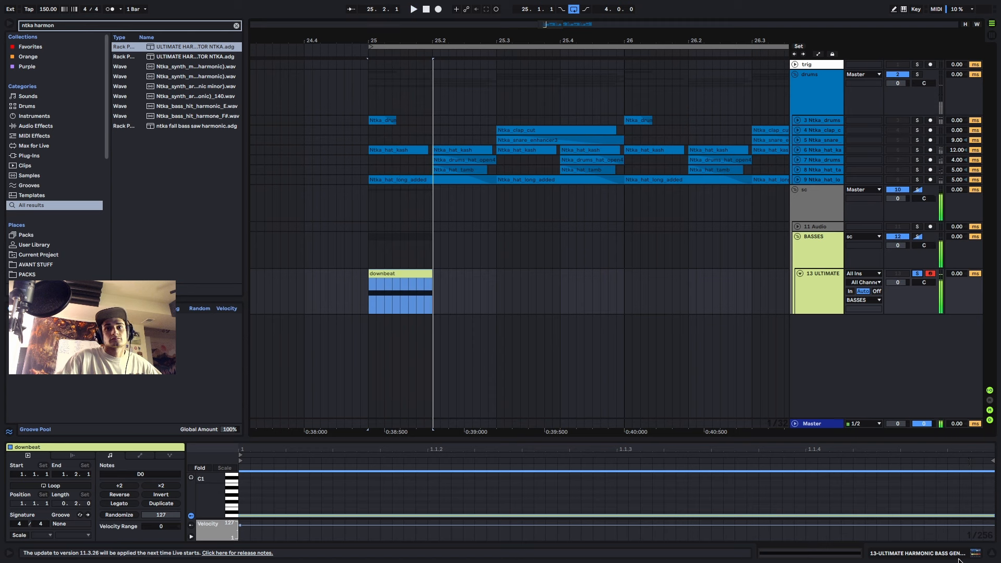
# - Randomize the bass generator rack's macros twice while auditioning the soloed track, and unsolo the track
pyautogui.hotkey('shift', 'Tab')
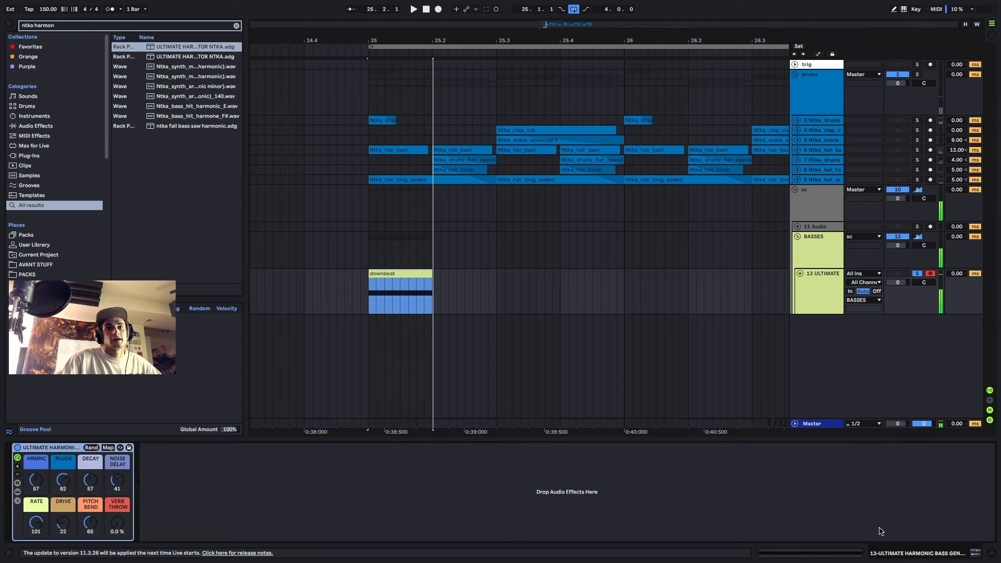
pyautogui.click(91, 447)
pyautogui.press('space')
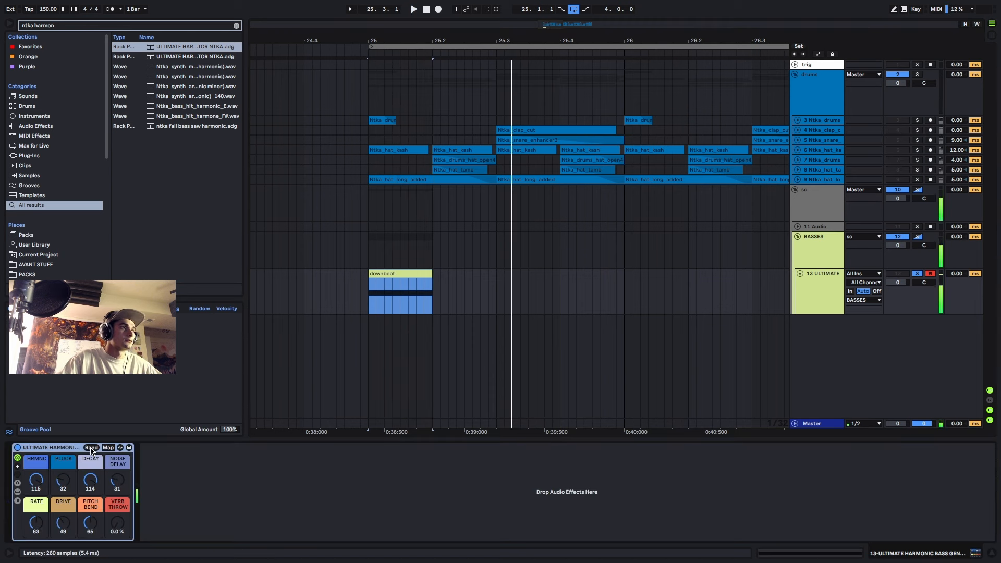
pyautogui.click(91, 448)
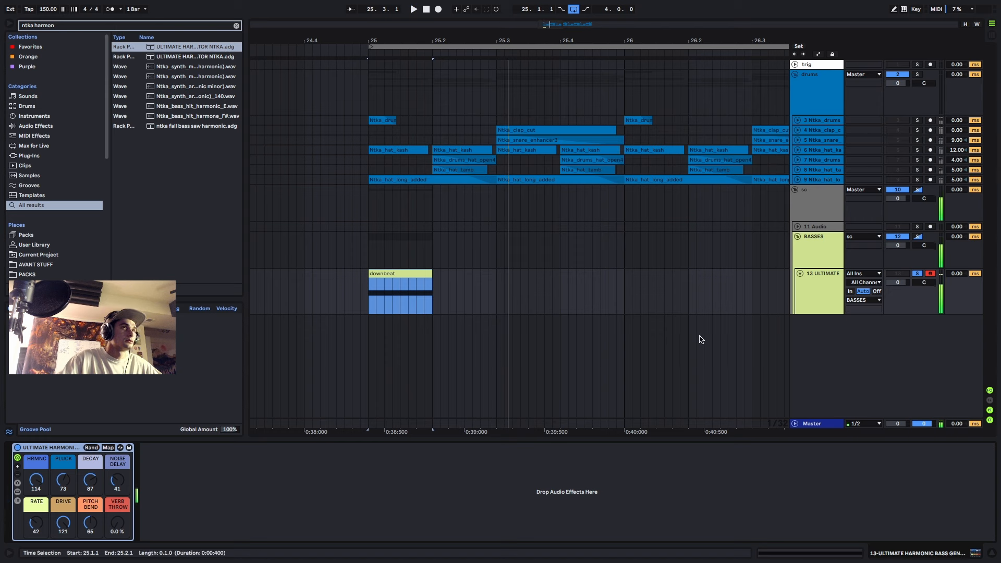
pyautogui.click(914, 275)
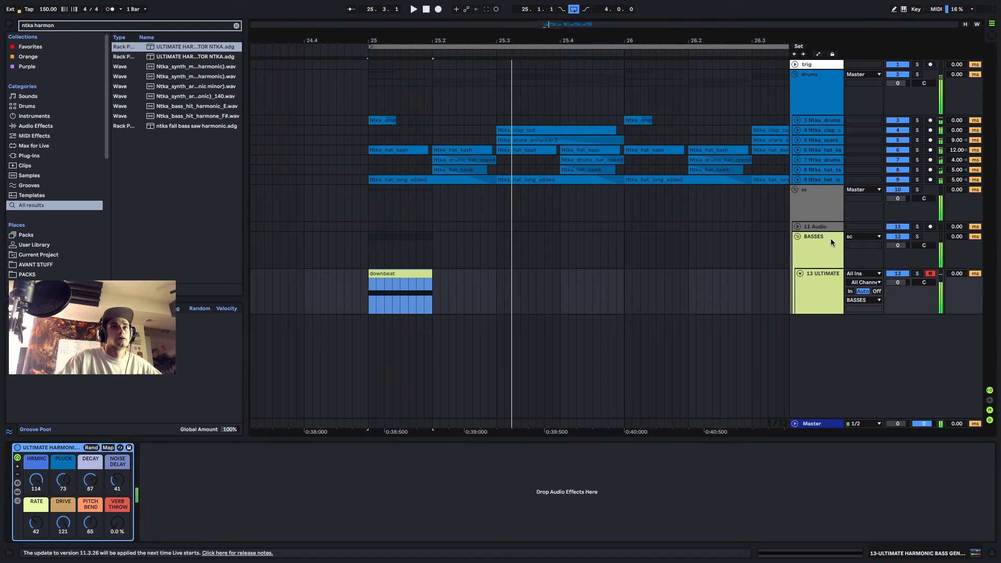
# - Replace the HYPE Sidechain rack on the sc group with the GMaudio Ducker 1.5 preset
pyautogui.click(839, 210)
pyautogui.hotkey('ctrl', 'f')
pyautogui.write('du')
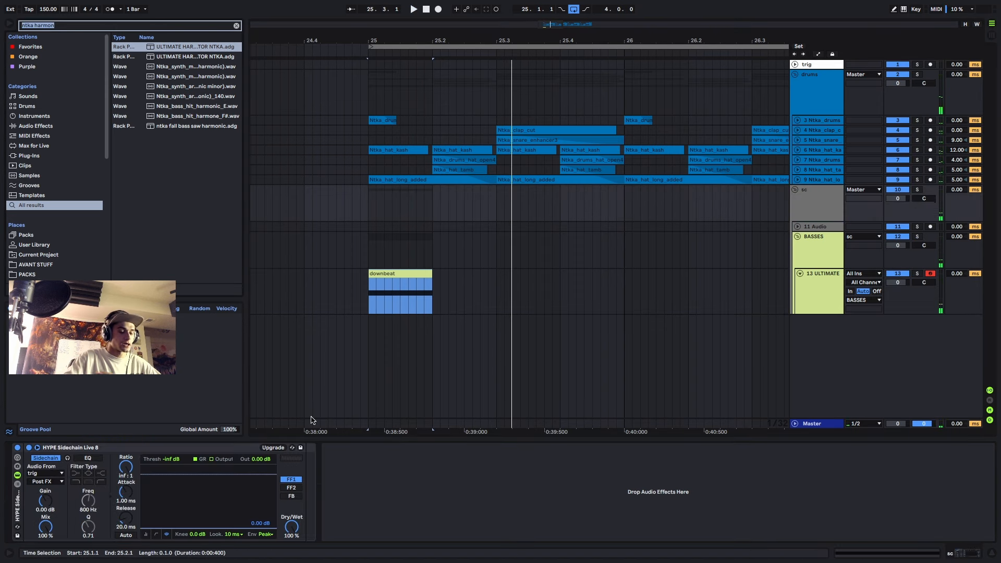
pyautogui.write('cker')
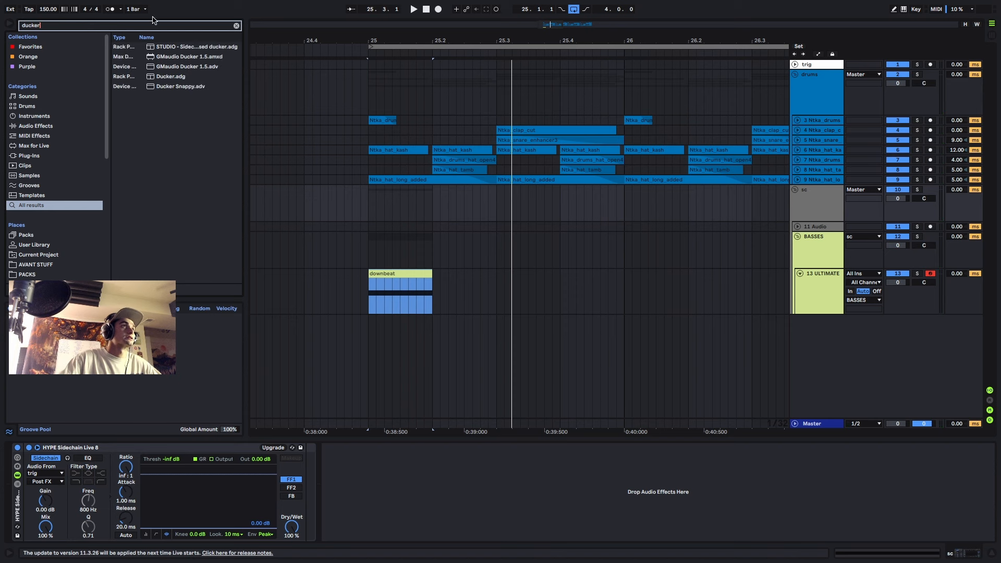
pyautogui.click(195, 68)
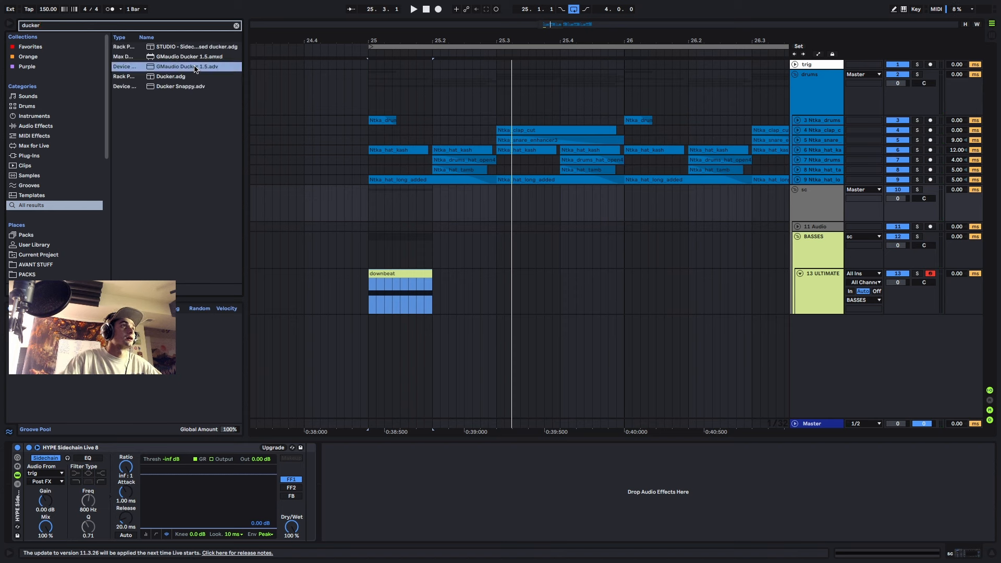
pyautogui.press('Return')
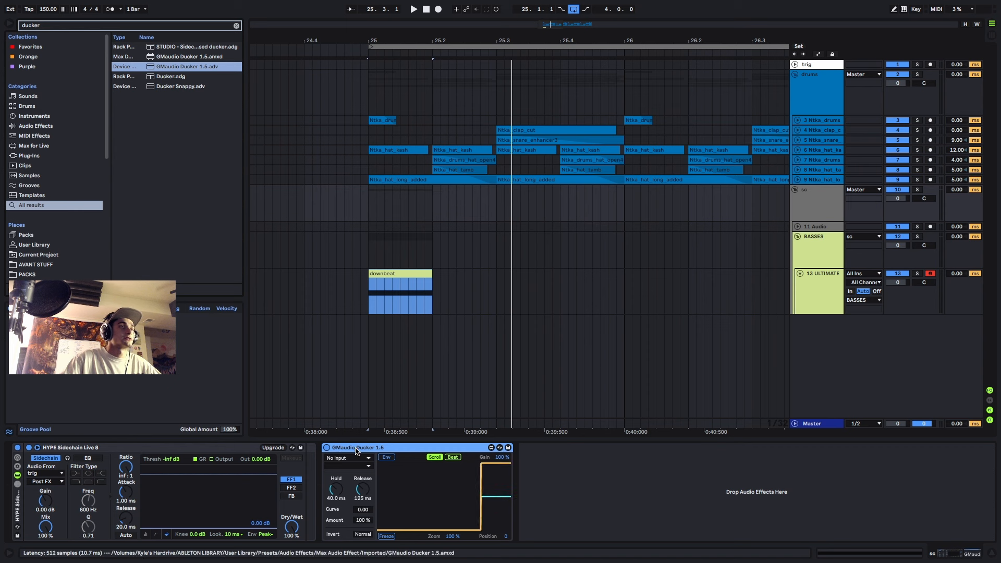
pyautogui.click(17, 509)
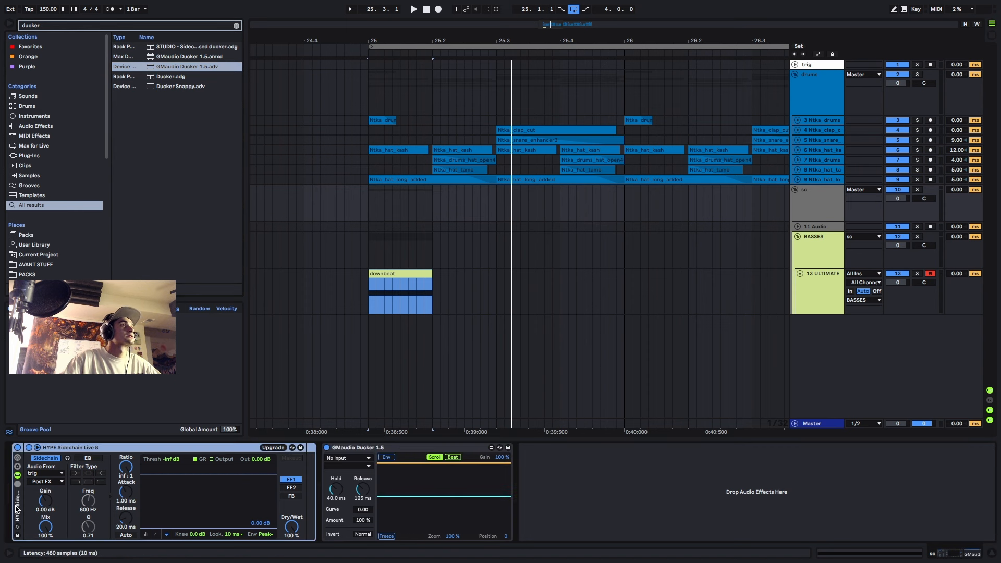
pyautogui.press('Delete')
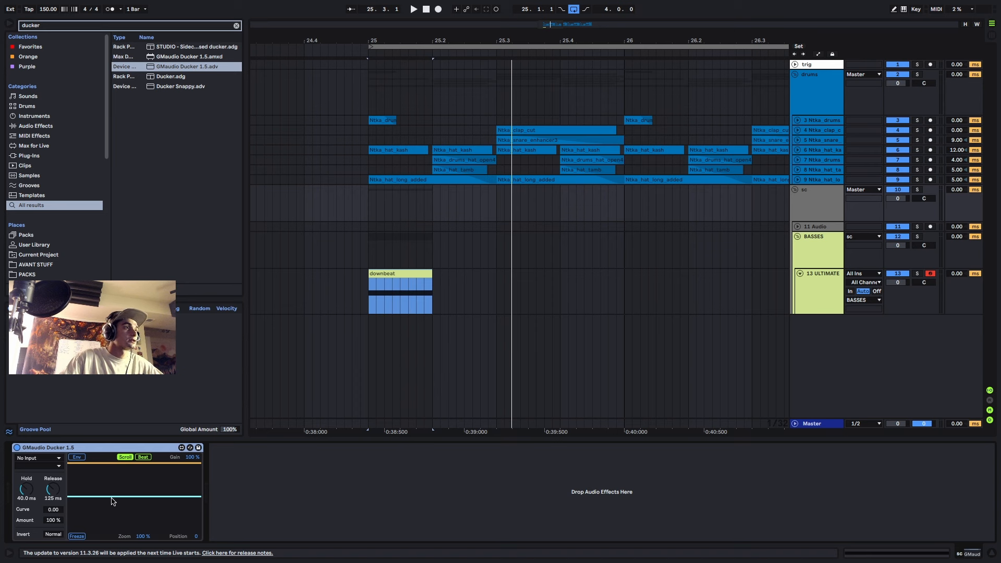
# - Set the Ducker's sidechain input to the 3-Ntka_drums track and its Hold to 233 ms, and play the loop
pyautogui.click(53, 461)
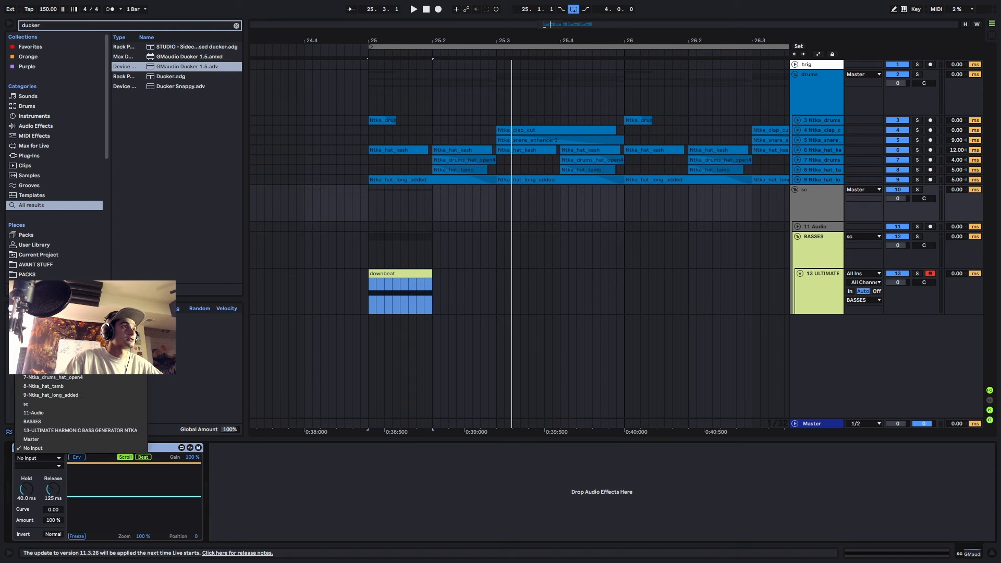
pyautogui.click(52, 342)
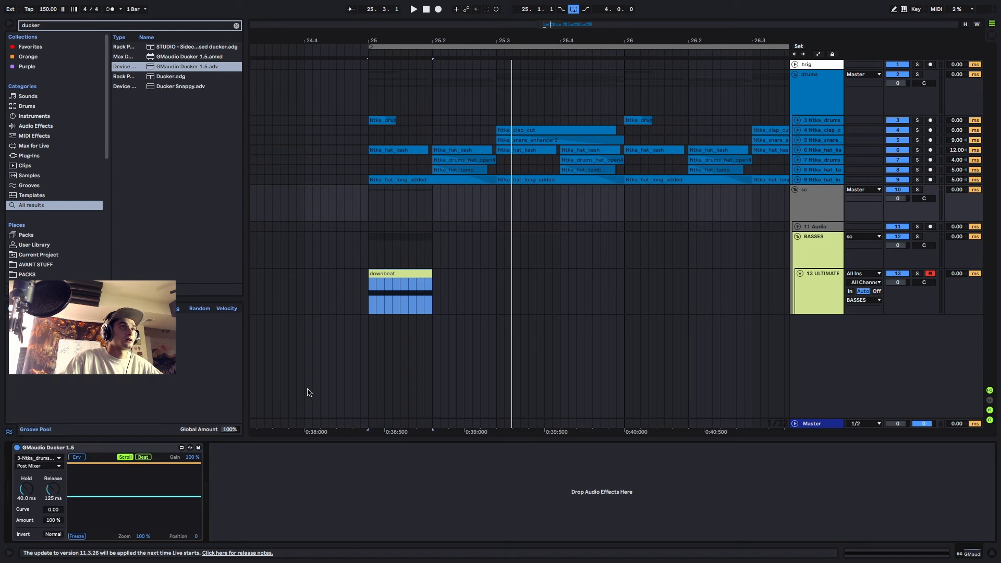
pyautogui.press('space')
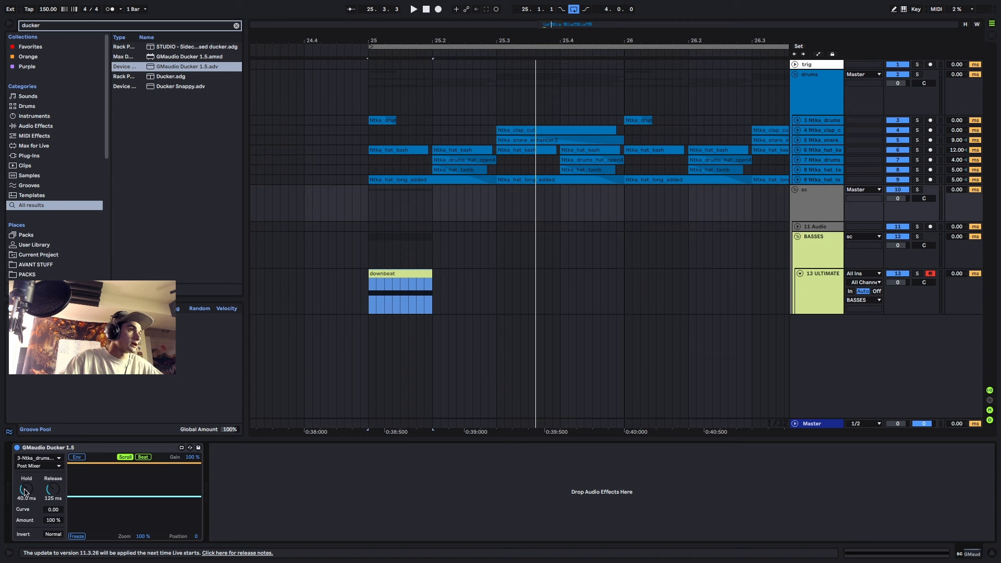
pyautogui.moveTo(60, 503); pyautogui.dragTo(28, 489)
pyautogui.press('space')
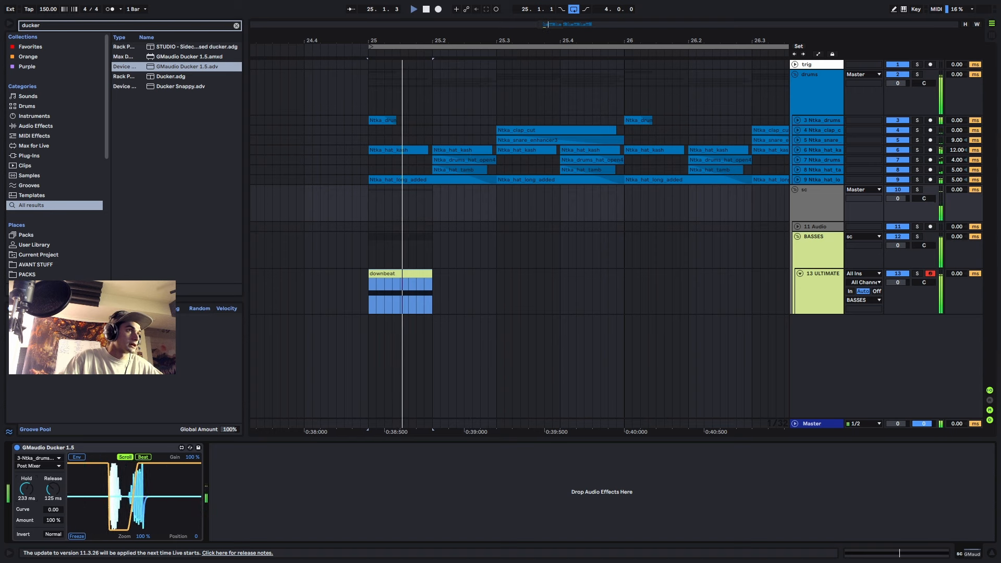
# - Shorten the Ducker's Hold to 55.2 ms while playing the loop, and stop playback
pyautogui.moveTo(25, 490); pyautogui.dragTo(25, 503)
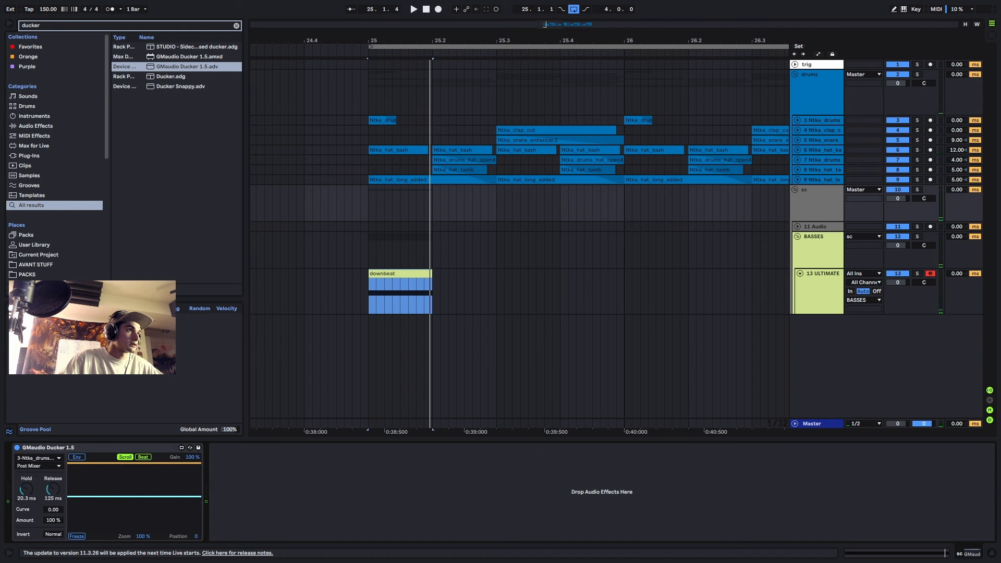
pyautogui.press('space')
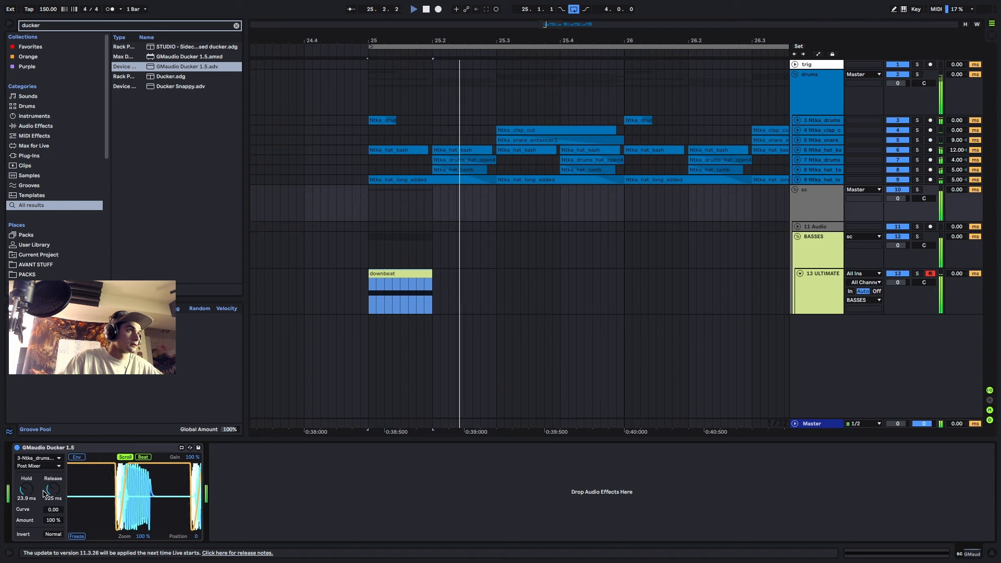
pyautogui.moveTo(25, 496); pyautogui.dragTo(24, 493)
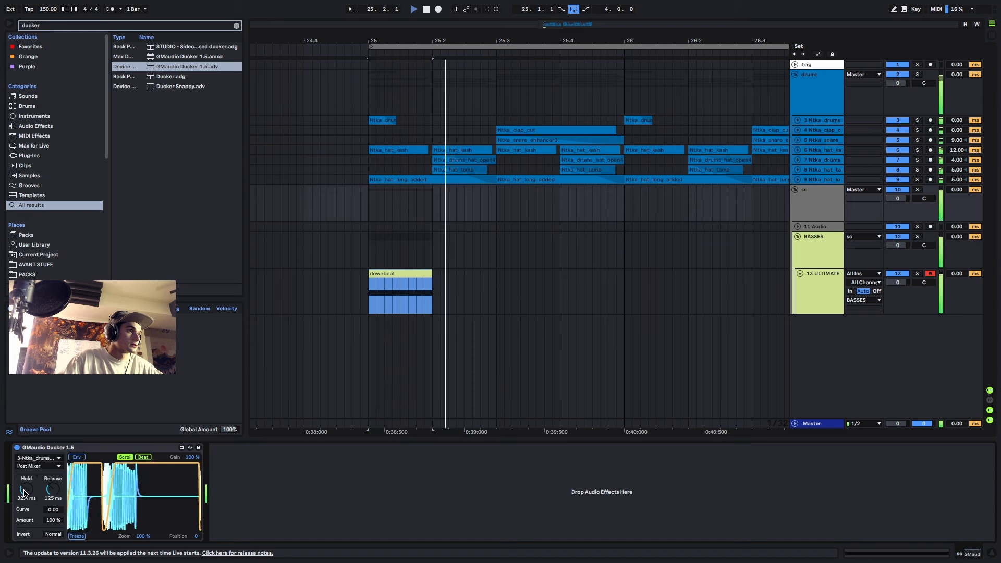
pyautogui.moveTo(25, 492); pyautogui.dragTo(23, 489)
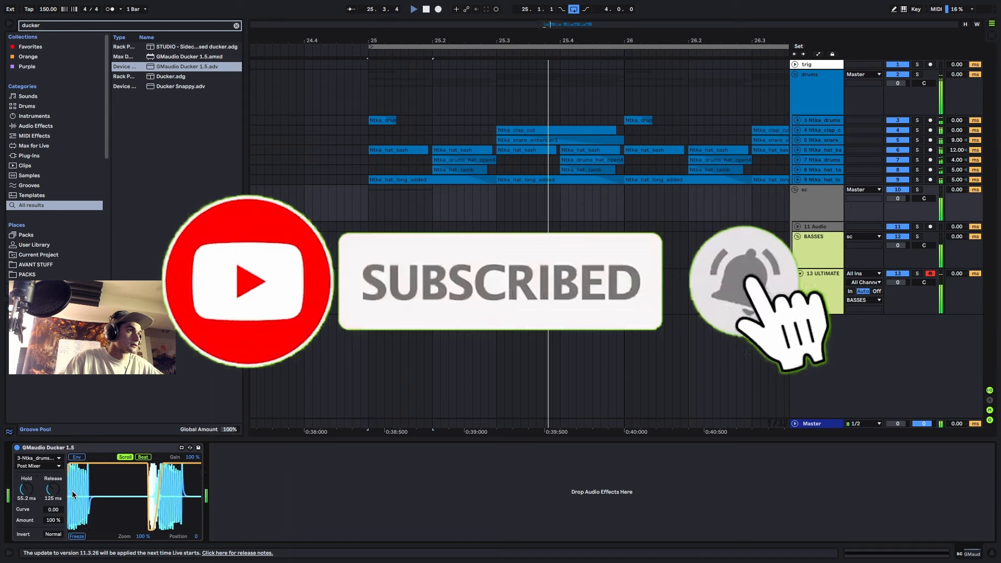
pyautogui.press('space')
# - Duplicate the Ducker, set the copy's sidechain input to 4-Ntka_clap_cut with Hold 45.7 ms and Release 110 ms, and audition the loop
pyautogui.click(98, 448)
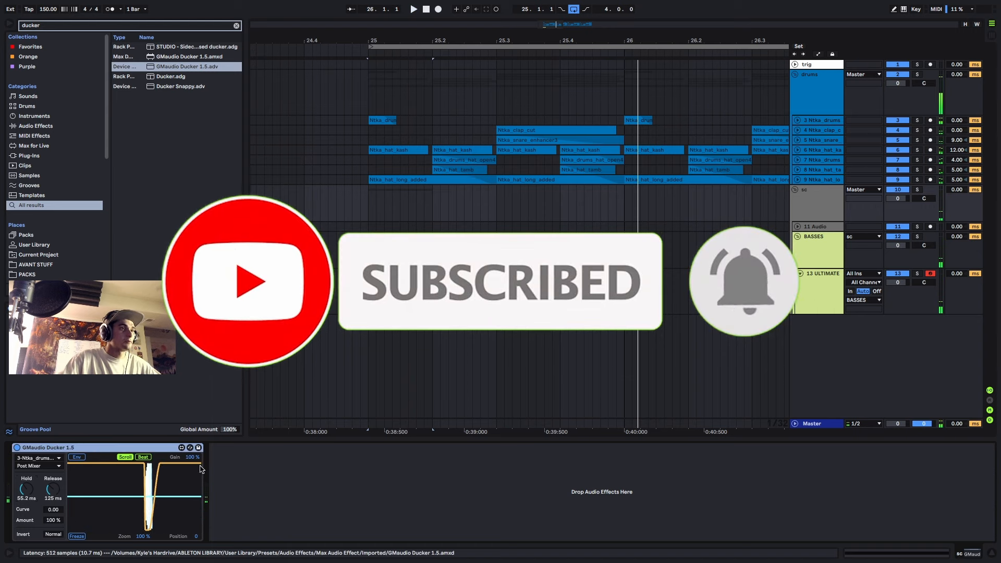
pyautogui.hotkey('ctrl', 'd')
pyautogui.click(235, 458)
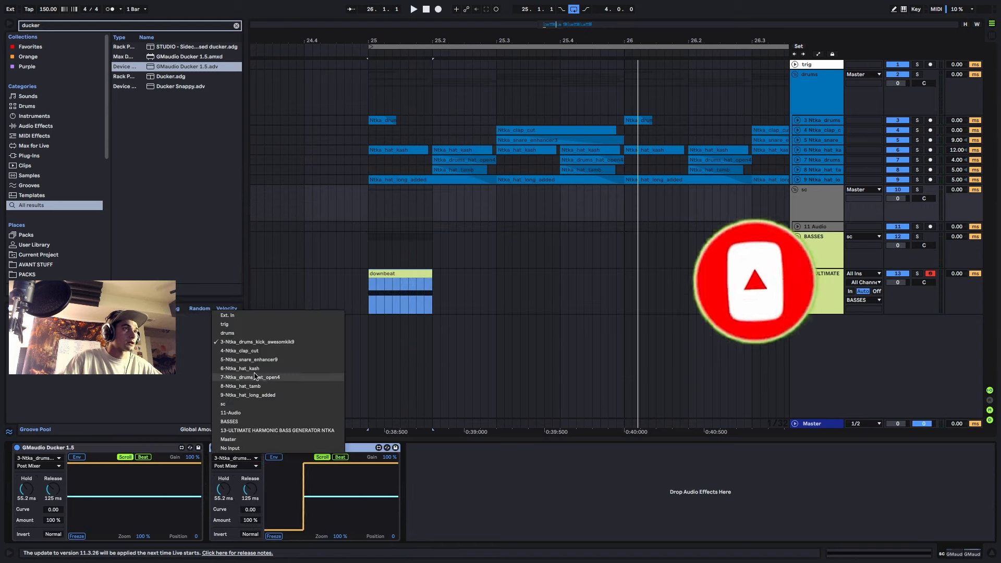
pyautogui.click(266, 353)
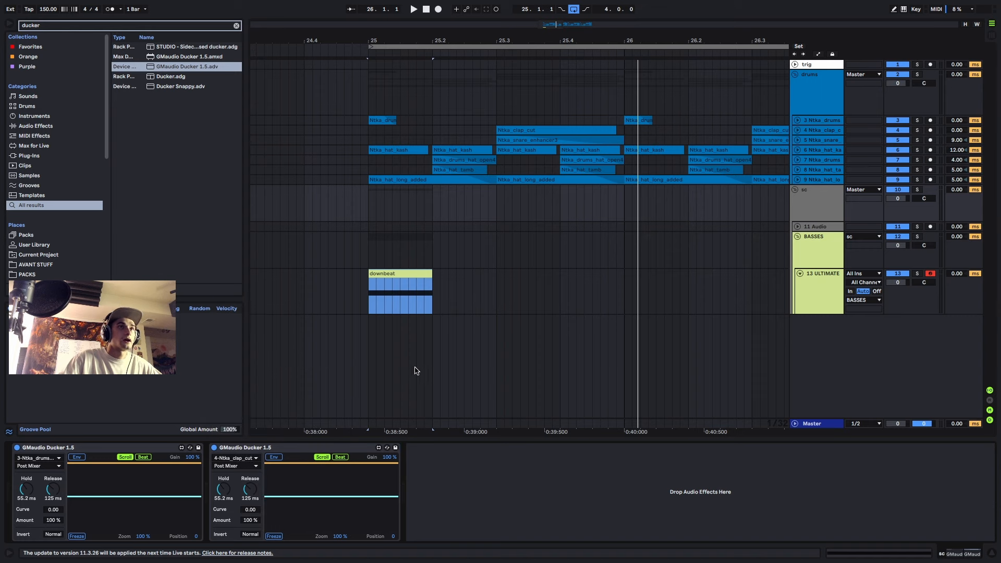
pyautogui.press('space')
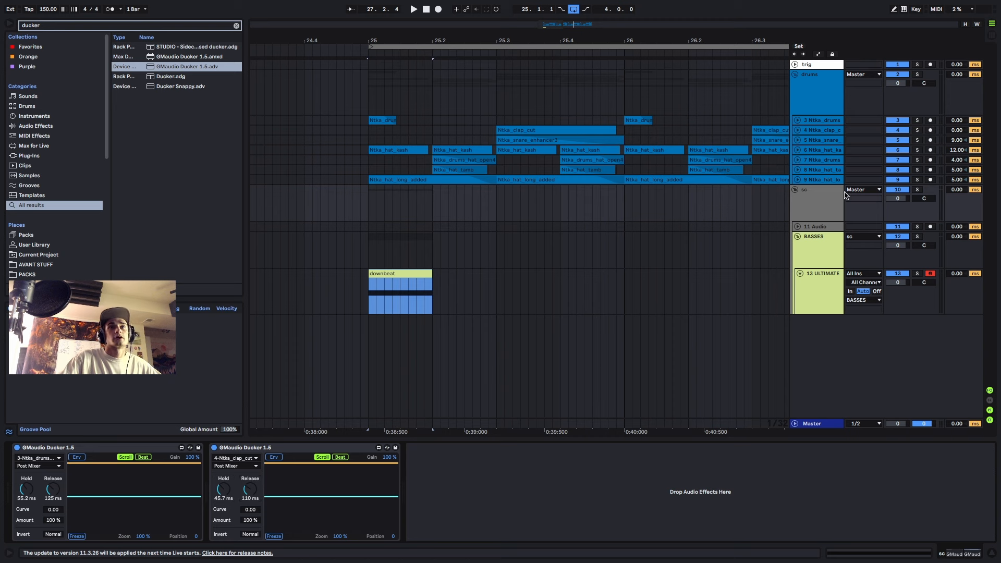
# - Automate the bass generator's VERB THROW with a curved ramp up to 65% at the end of the downbeat clip
pyautogui.click(806, 295)
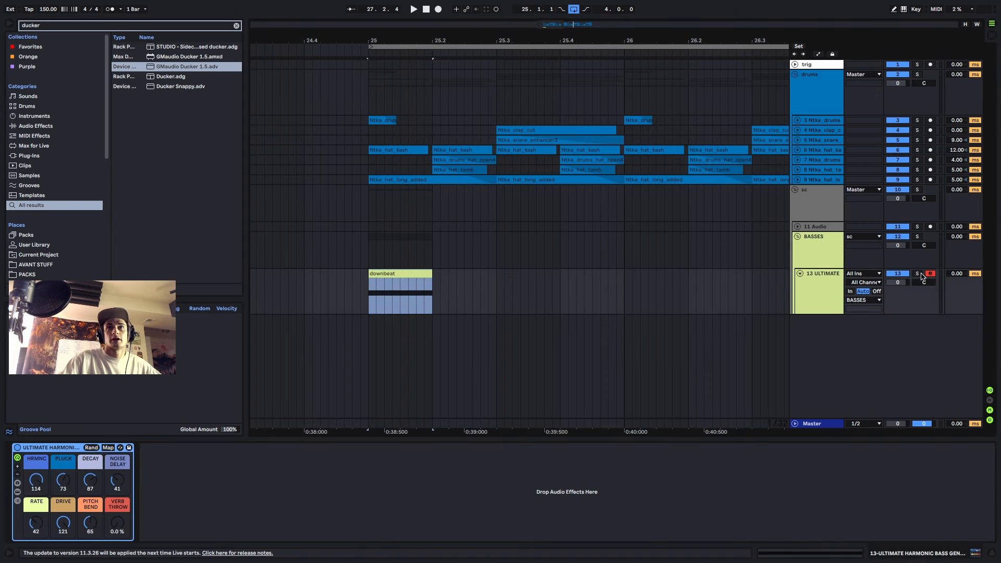
pyautogui.press('space')
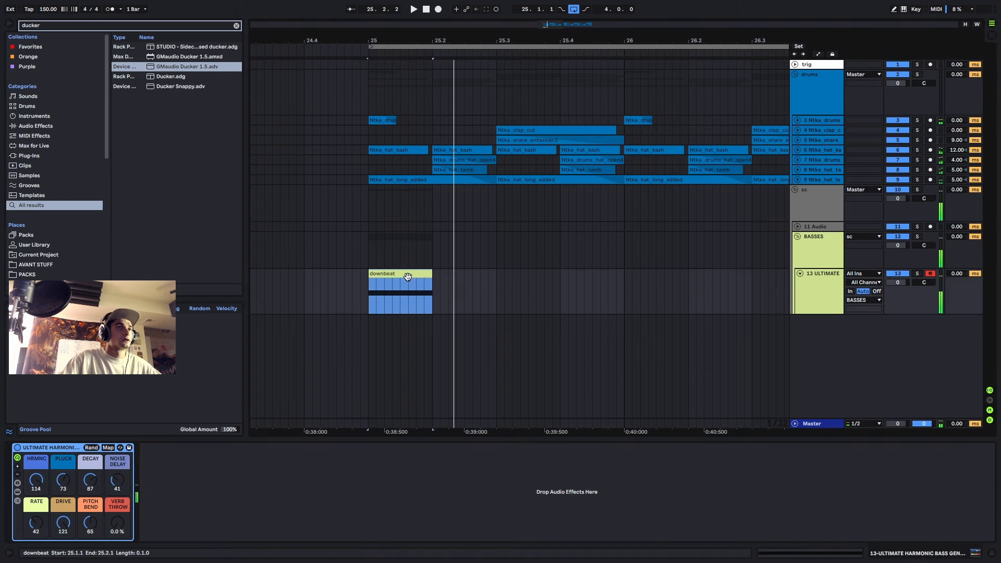
pyautogui.press('a')
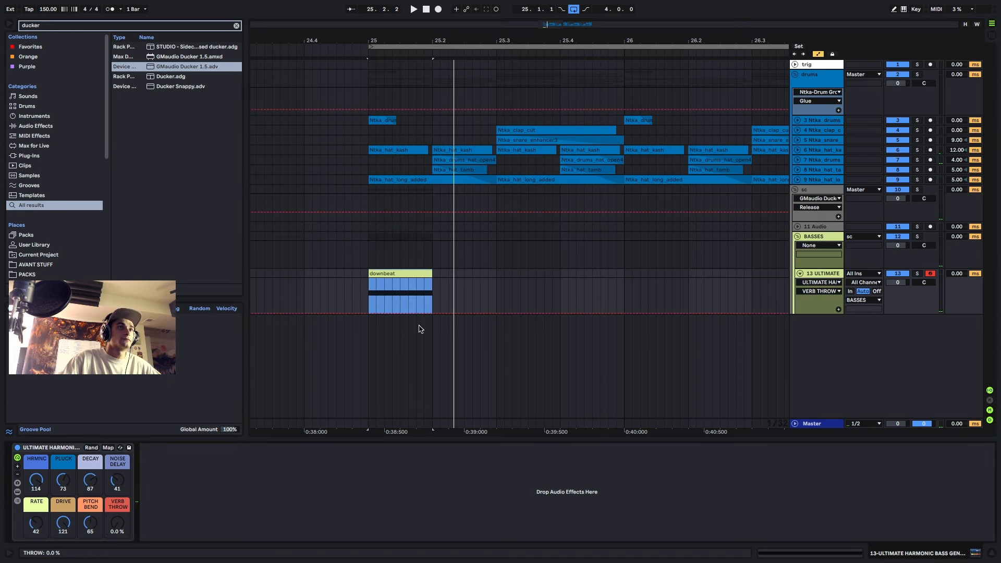
pyautogui.click(414, 307)
pyautogui.press('space')
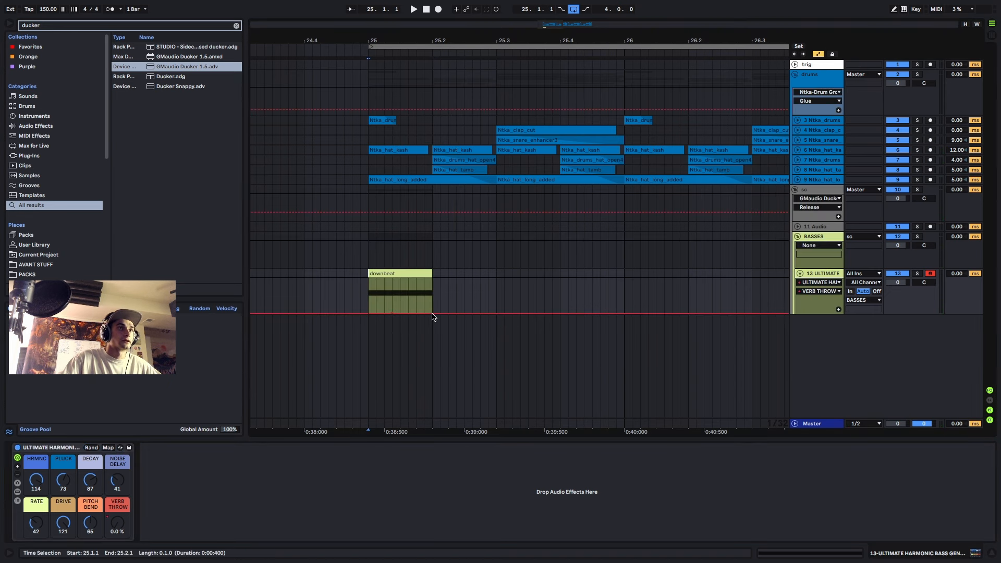
pyautogui.moveTo(432, 314)
pyautogui.mouseDown()
pyautogui.moveTo(432, 290)
pyautogui.moveTo(433, 313)
pyautogui.mouseUp()
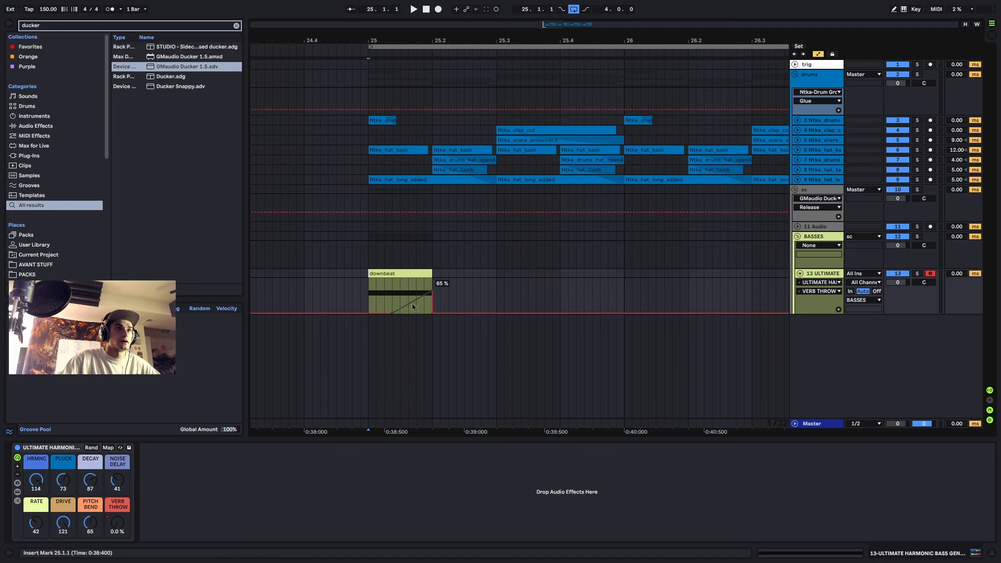
pyautogui.click(403, 274)
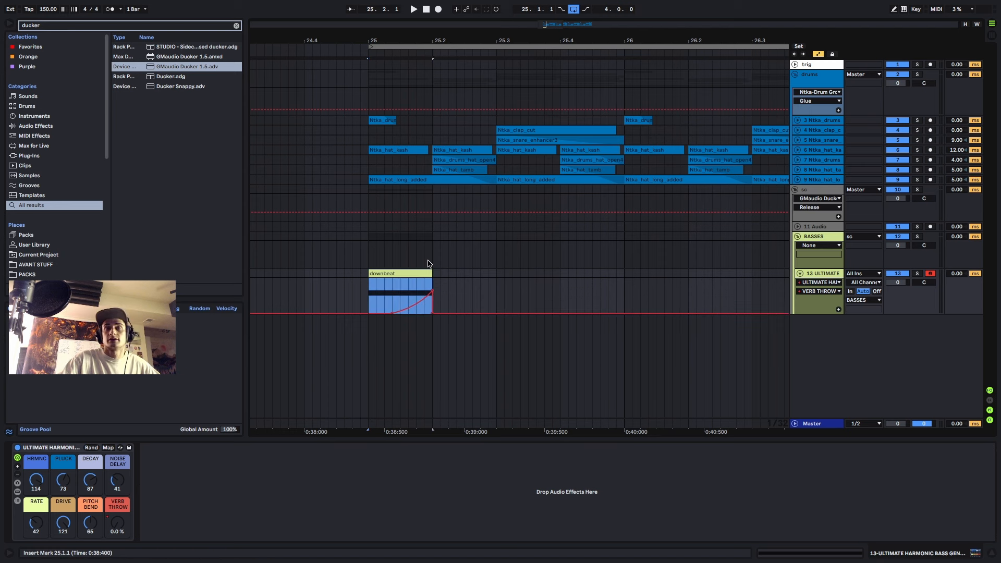
# - Raise the peak of the VERB THROW ramp at 25.2 to the top of its lane while playing the loop
pyautogui.press('space')
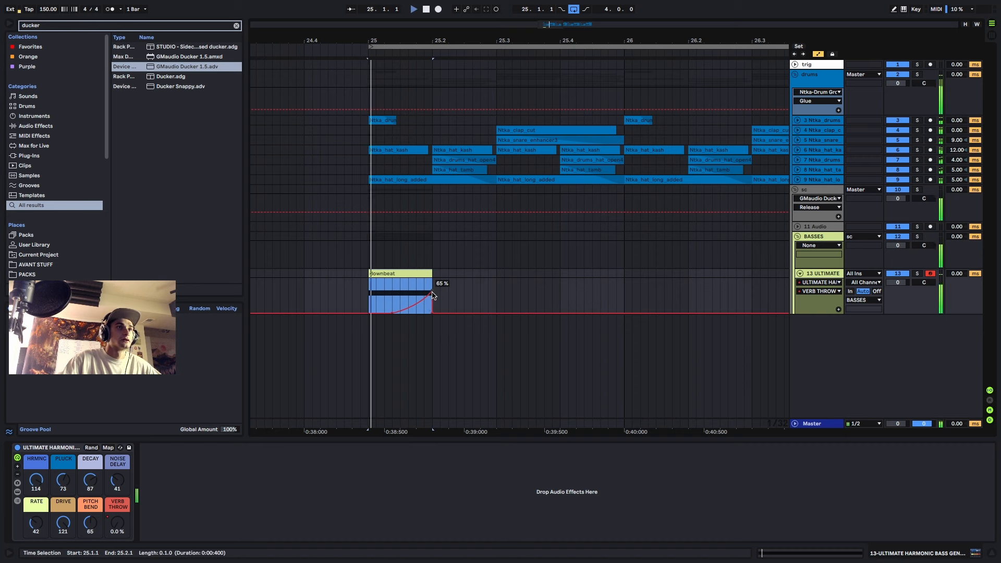
pyautogui.moveTo(432, 292); pyautogui.dragTo(432, 278)
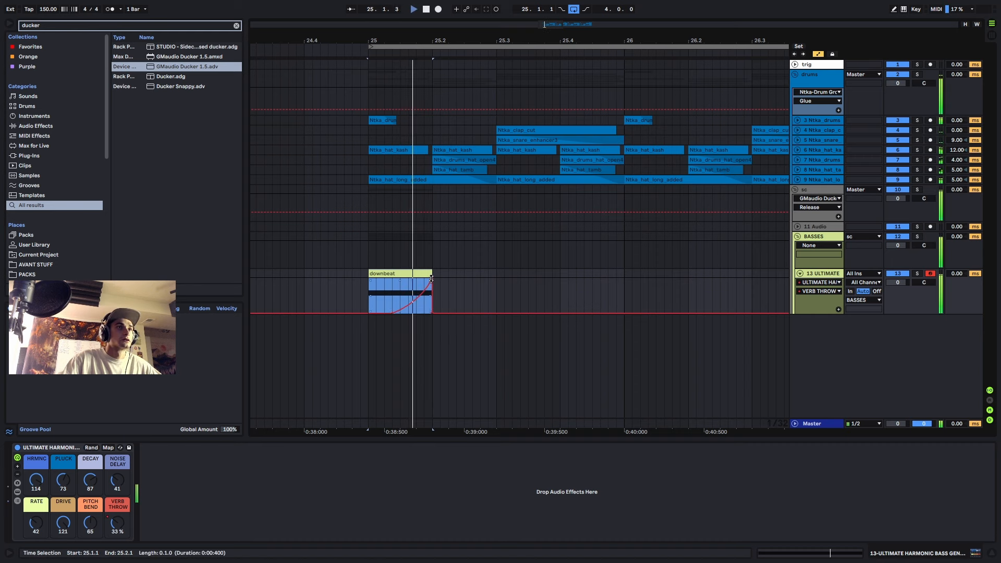
pyautogui.click(411, 274)
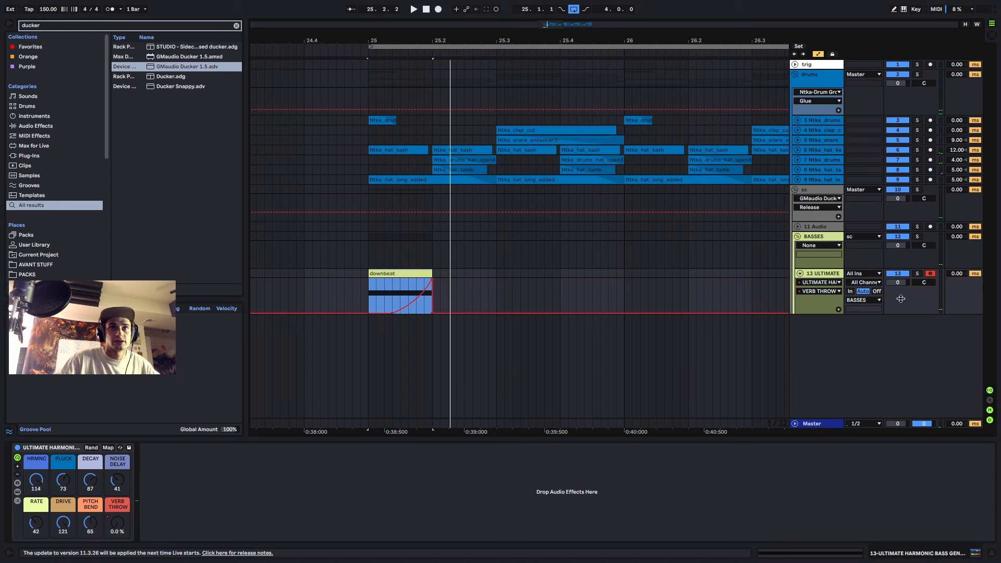
# - Copy the downbeat clip to a new MIDI track in BASSES at 25.2 and rename the copy motif
pyautogui.click(412, 274)
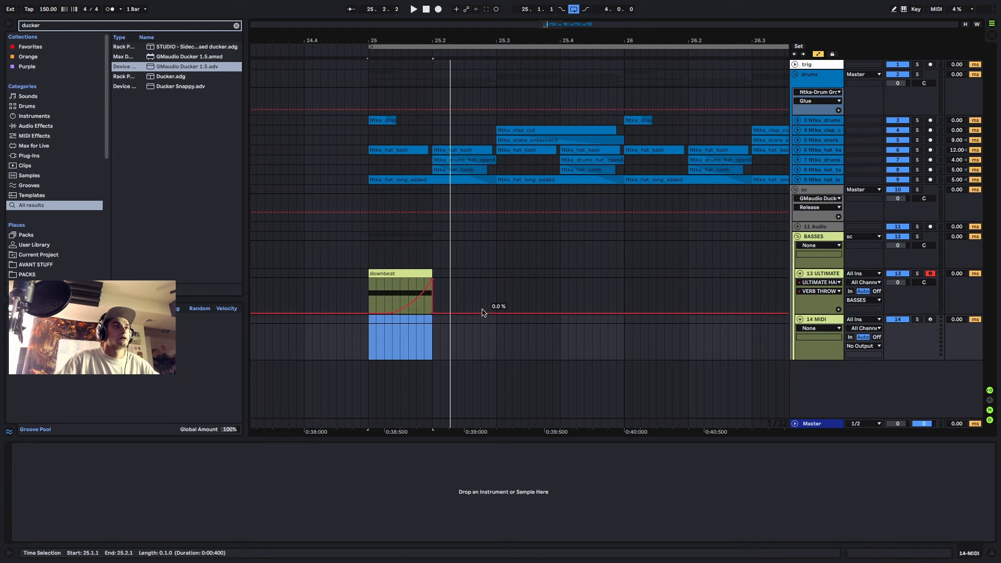
pyautogui.moveTo(412, 273); pyautogui.dragTo(473, 324)
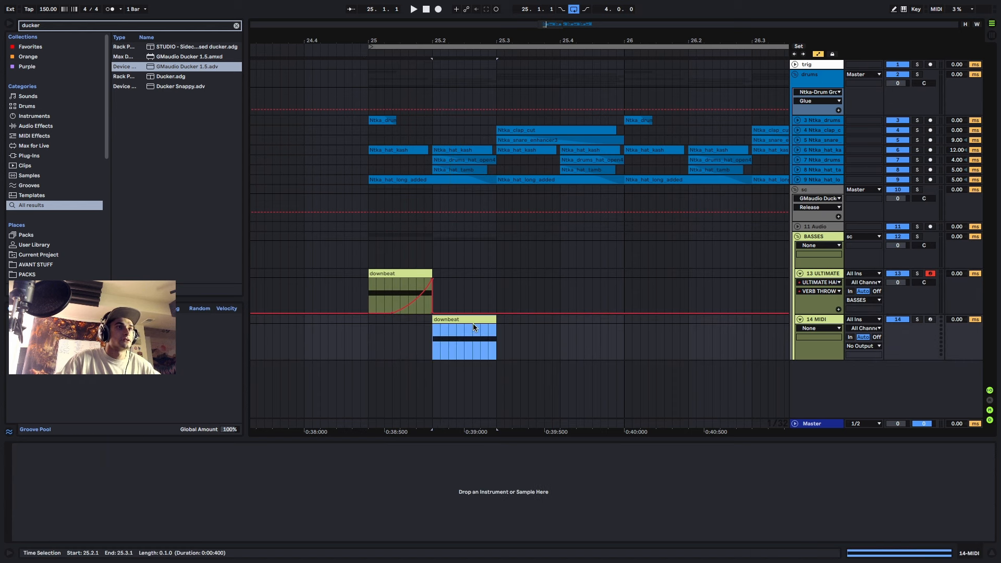
pyautogui.write('f')
pyautogui.press('Return')
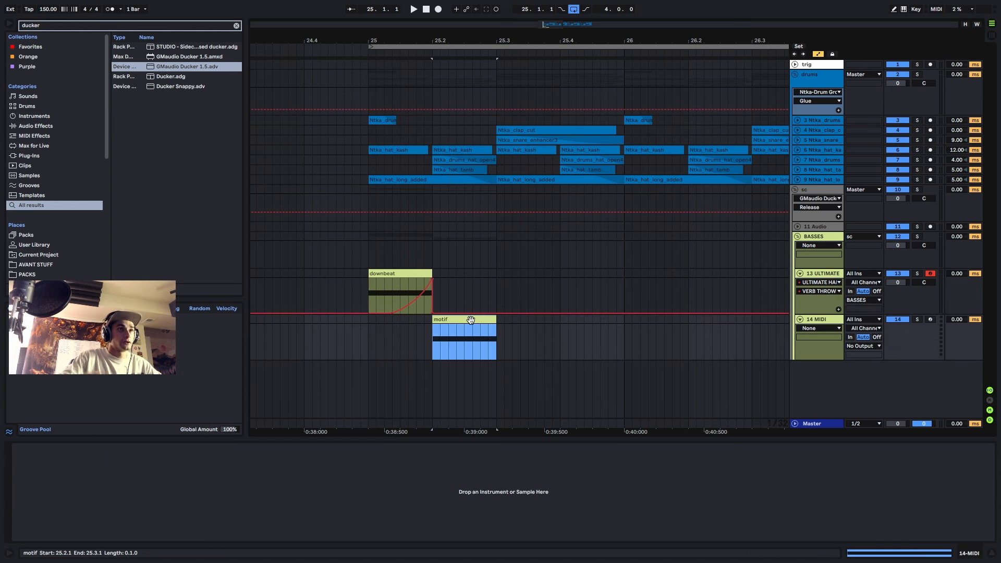
# - Extend the motif clip to bar 27 and lengthen its D0 note to fill the whole clip
pyautogui.scroll(-5, 542, 320)
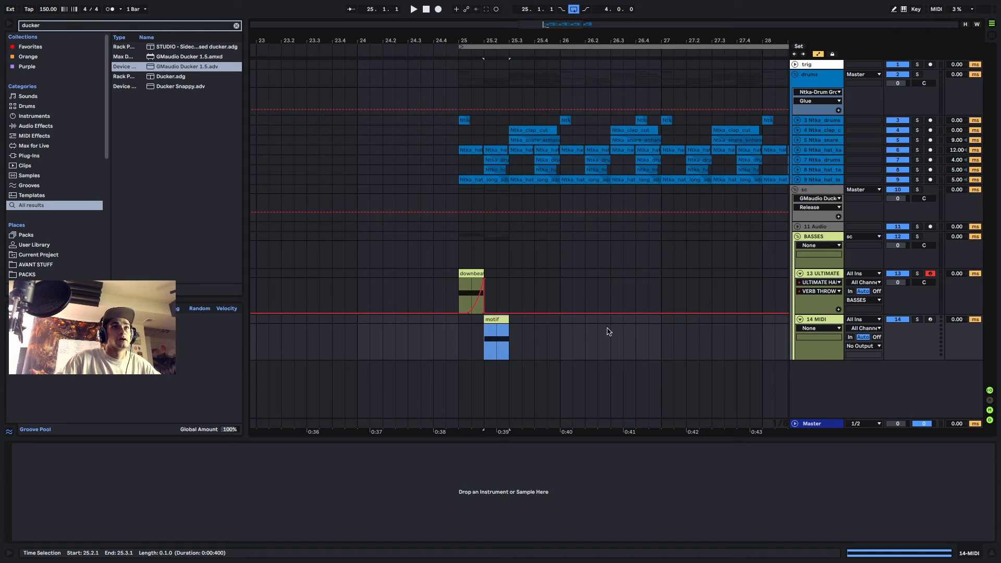
pyautogui.moveTo(660, 324); pyautogui.dragTo(486, 324)
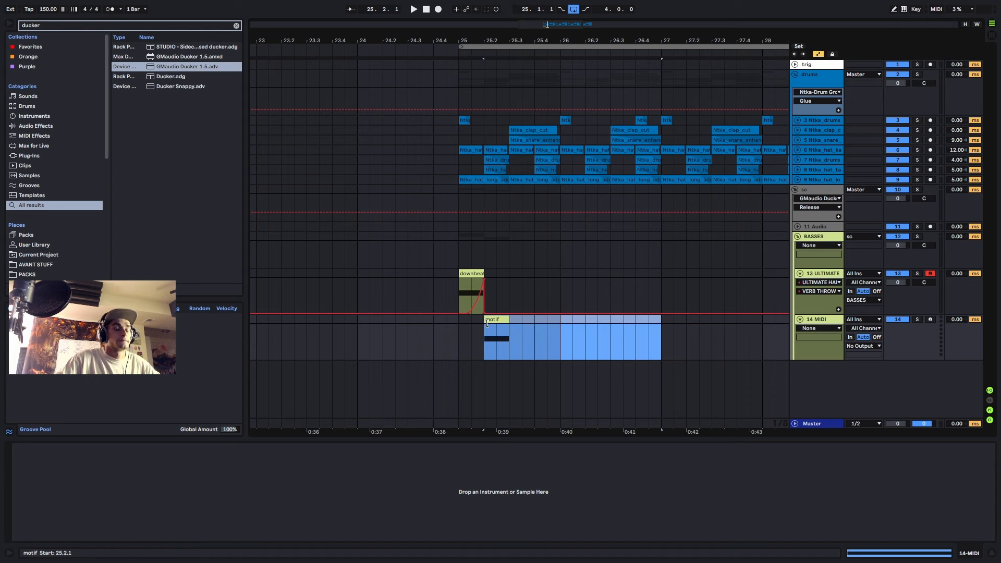
pyautogui.press('super+j')
pyautogui.doubleClick(548, 325)
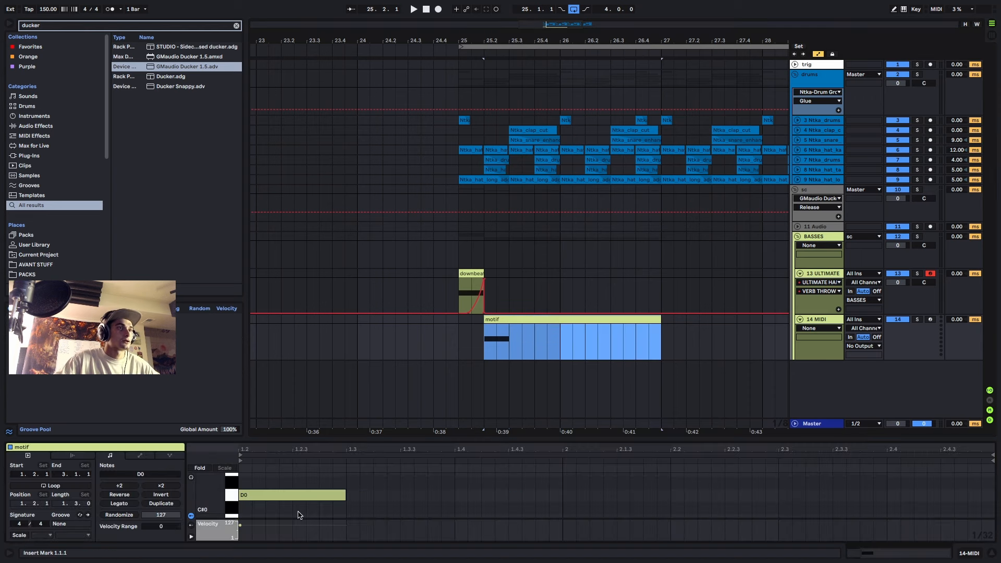
pyautogui.moveTo(346, 495); pyautogui.dragTo(990, 495)
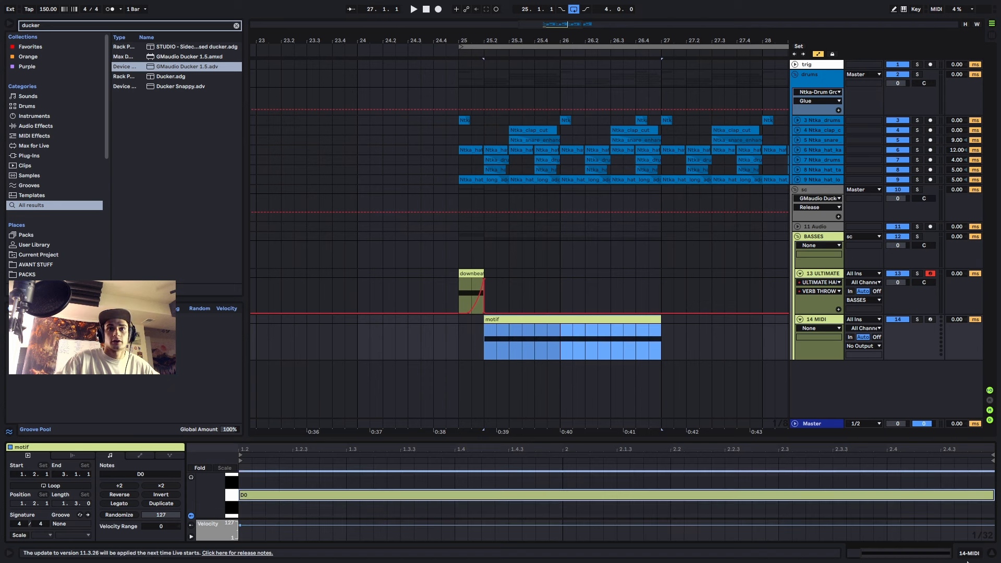
pyautogui.hotkey('shift', 'Tab')
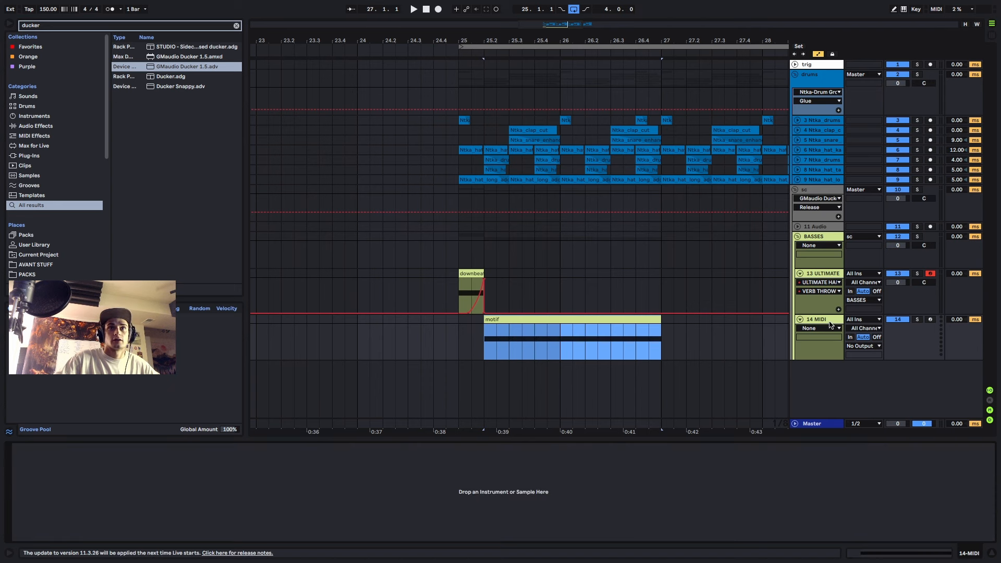
# - Search the browser for "serum vst" and load the Serum VST onto the motif's MIDI track
pyautogui.hotkey('ctrl', 'f')
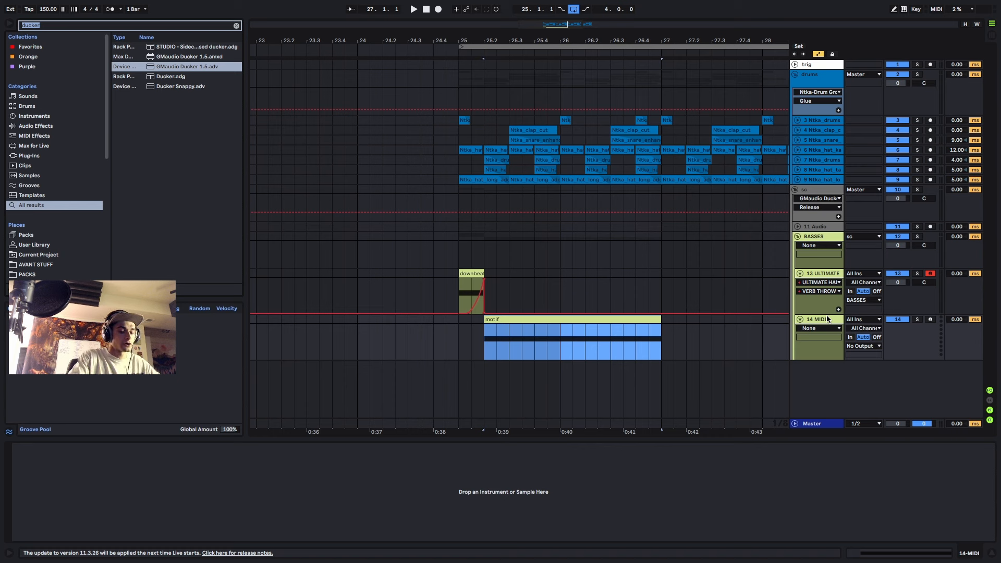
pyautogui.write('serum vst')
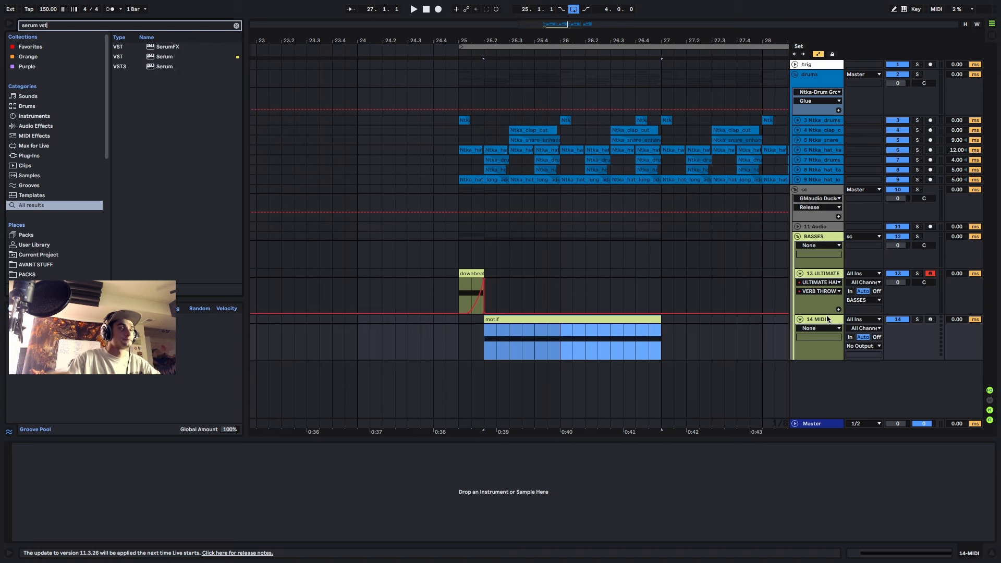
pyautogui.doubleClick(163, 57)
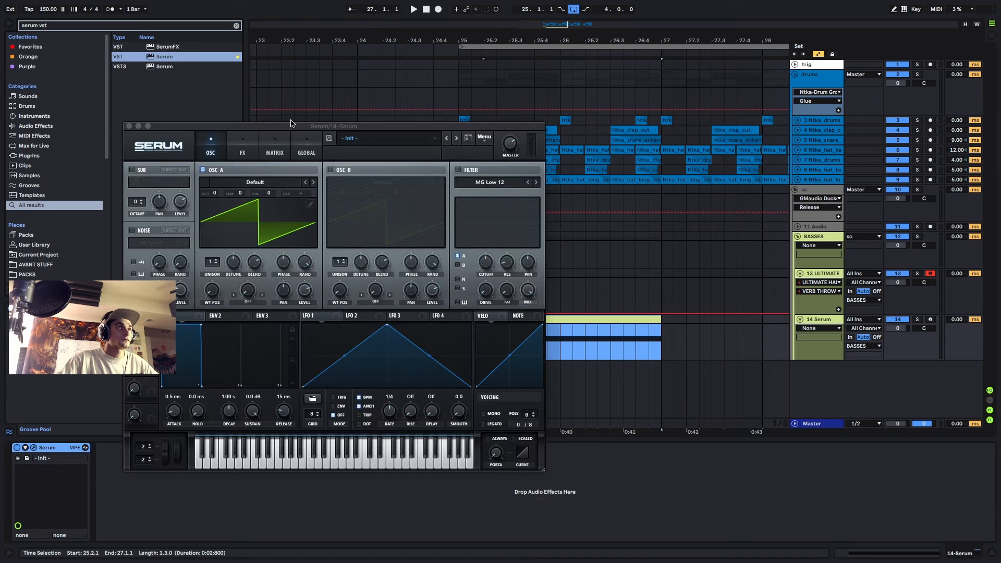
pyautogui.moveTo(291, 124); pyautogui.dragTo(325, 100)
# - Enable Serum's oscillator B with the Analog Basic Shapes wavetable and move its wavetable position to a square wave
pyautogui.click(364, 147)
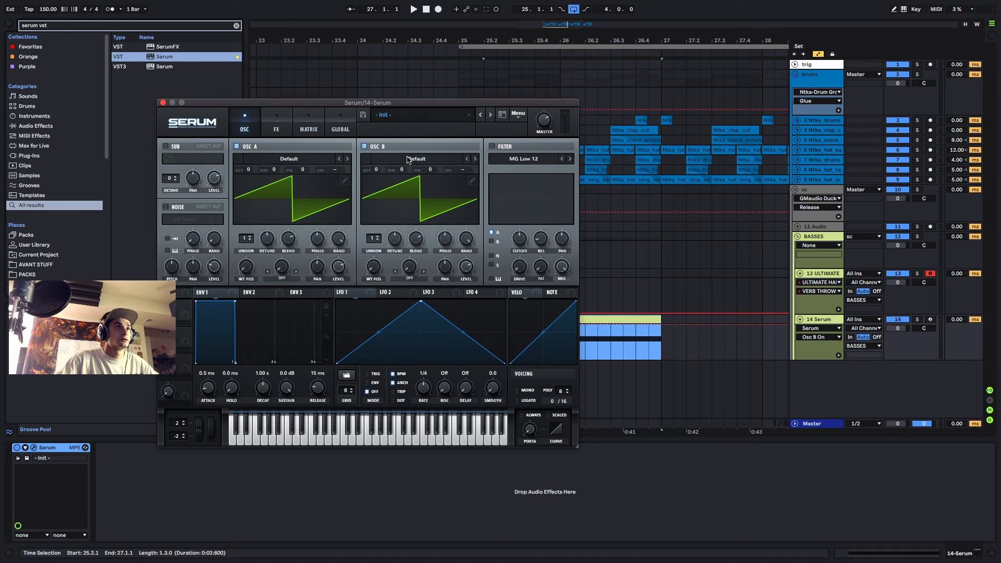
pyautogui.click(408, 159)
pyautogui.moveTo(574, 171)
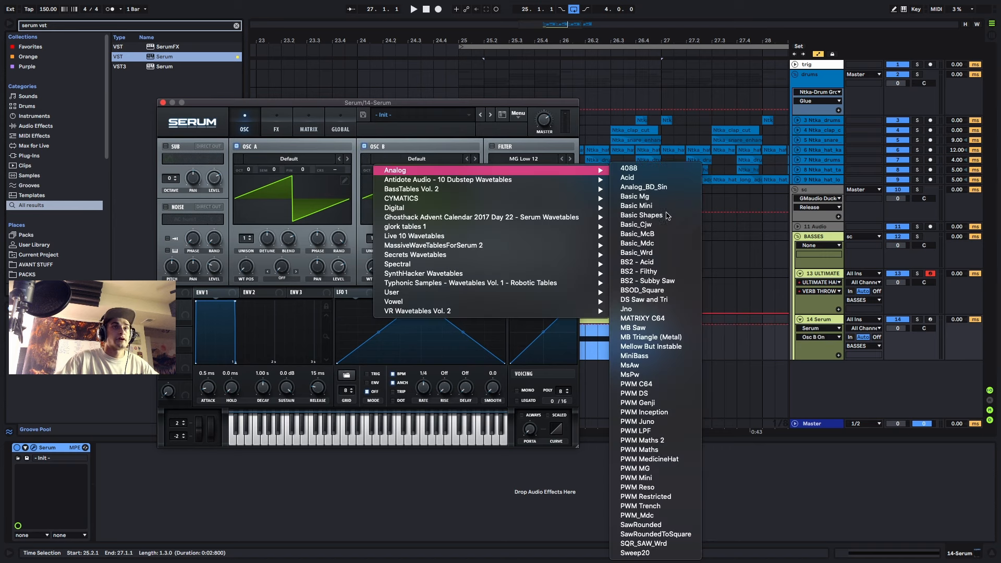
pyautogui.click(641, 215)
pyautogui.moveTo(373, 266); pyautogui.dragTo(395, 228)
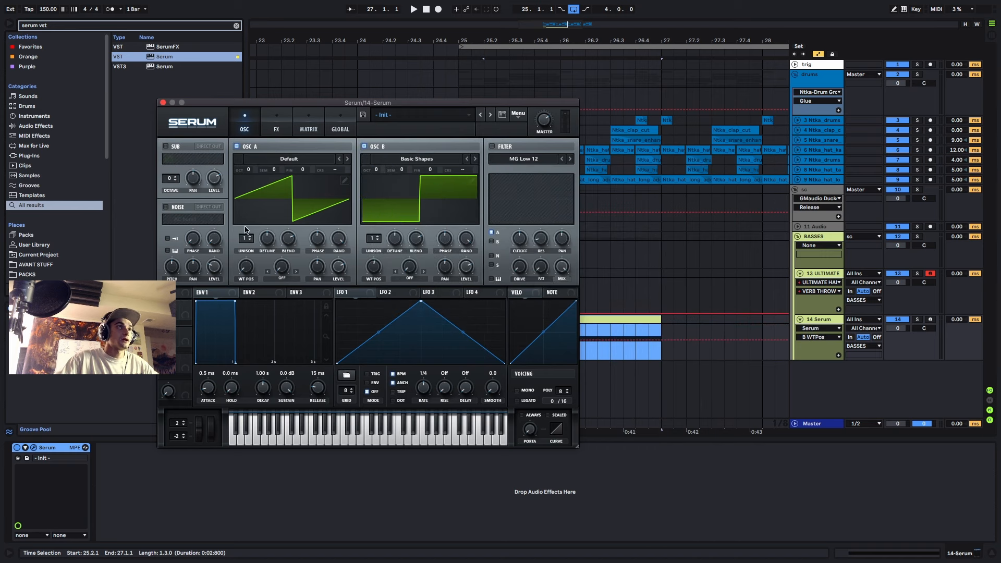
pyautogui.click(467, 266)
# - Lower oscillator A's level, modulate it with LFO 1, move the LFO's peak earlier, and set its rate to 1/8
pyautogui.click(343, 266)
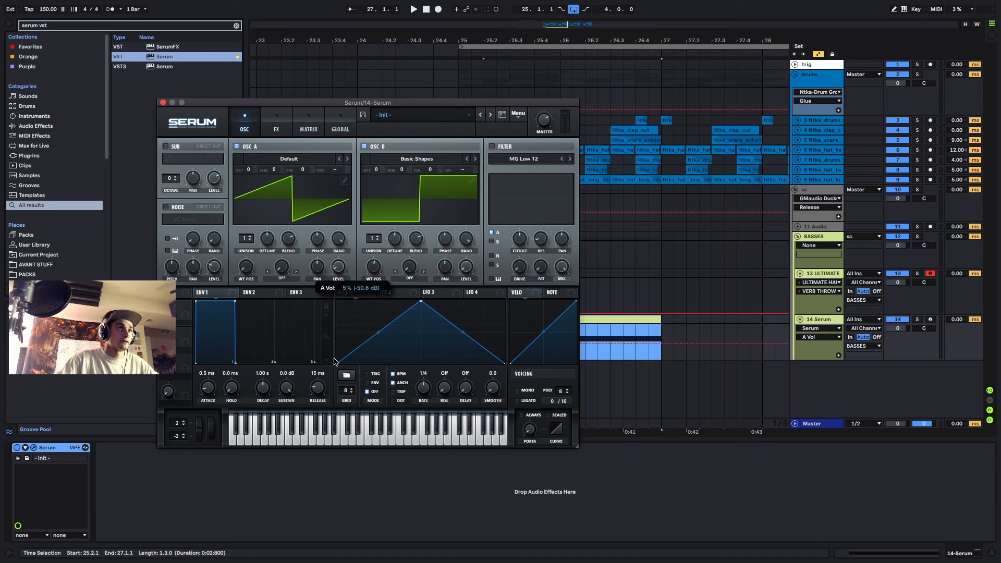
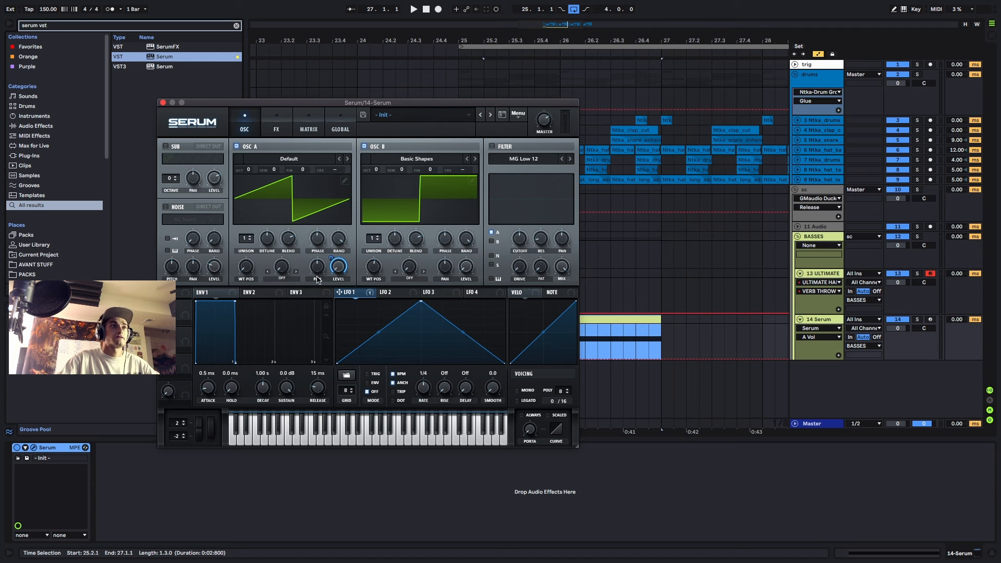
pyautogui.moveTo(417, 301); pyautogui.dragTo(377, 301)
pyautogui.click(423, 388)
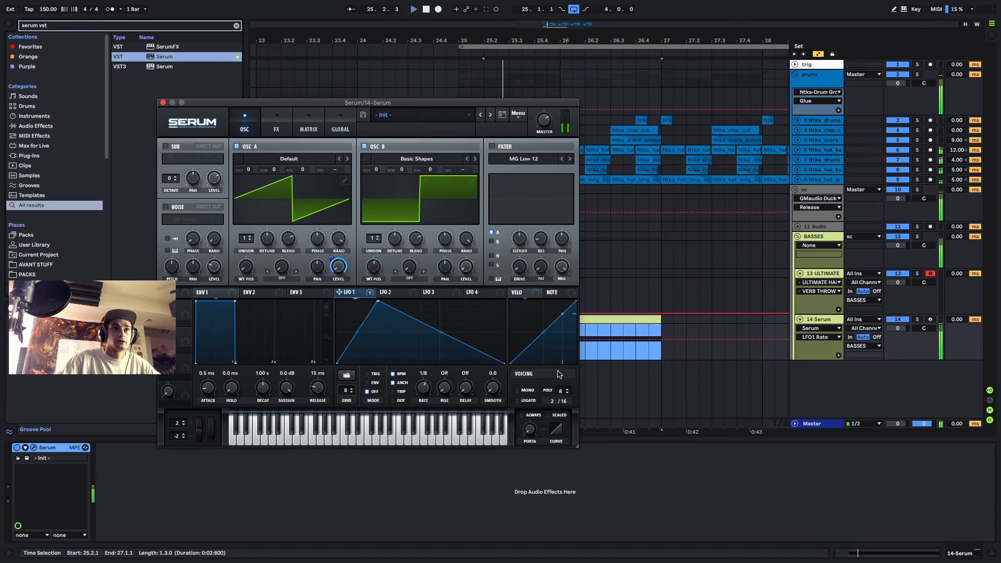
# - Solo the Serum track and play the motif to audition the sound
pyautogui.click(917, 319)
pyautogui.press('space')
pyautogui.press('space')
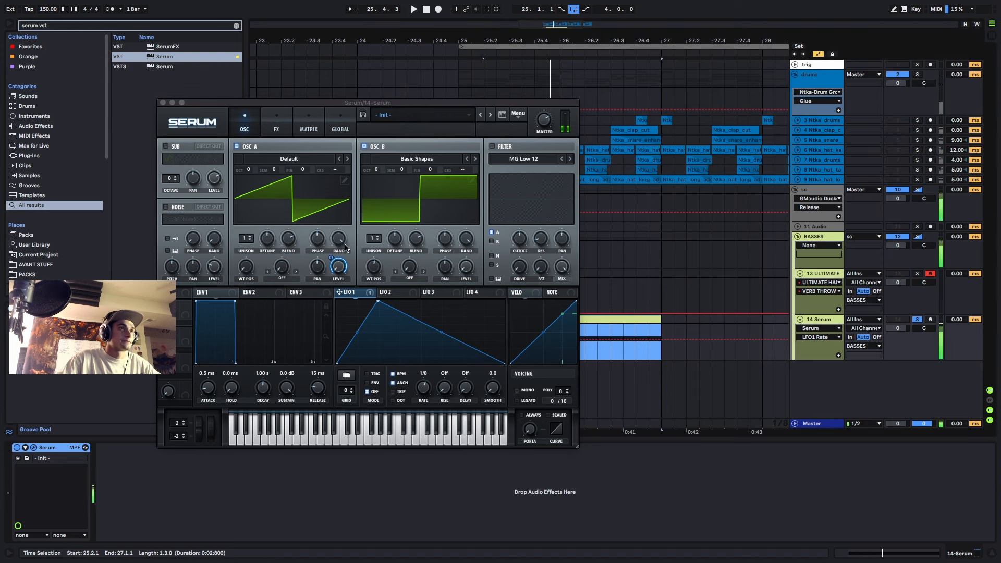
# - Set oscillator A's warp mode to FM (From B) and raise the warp amount to about 77% while playing the motif
pyautogui.click(282, 274)
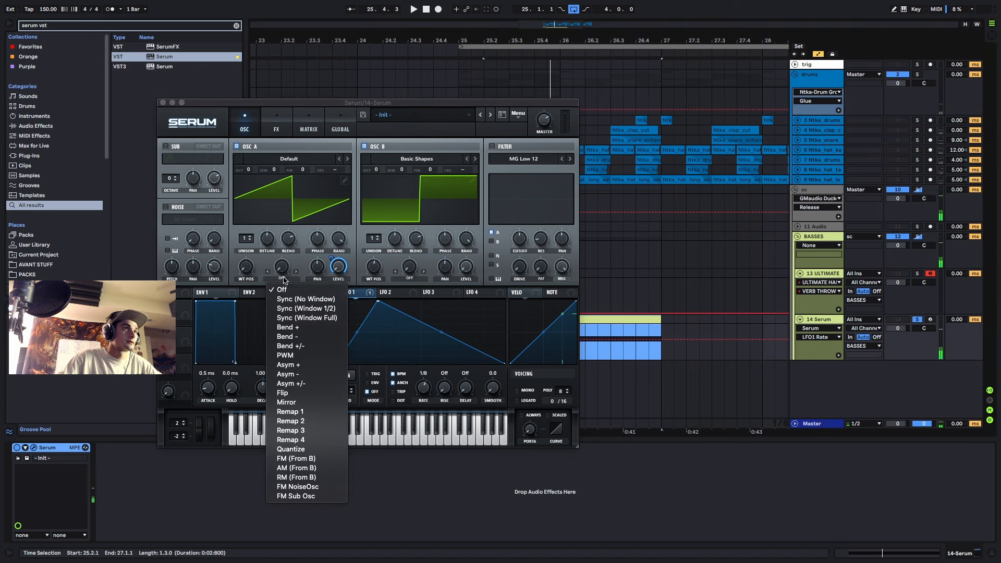
pyautogui.click(299, 459)
pyautogui.moveTo(345, 102); pyautogui.dragTo(508, 91)
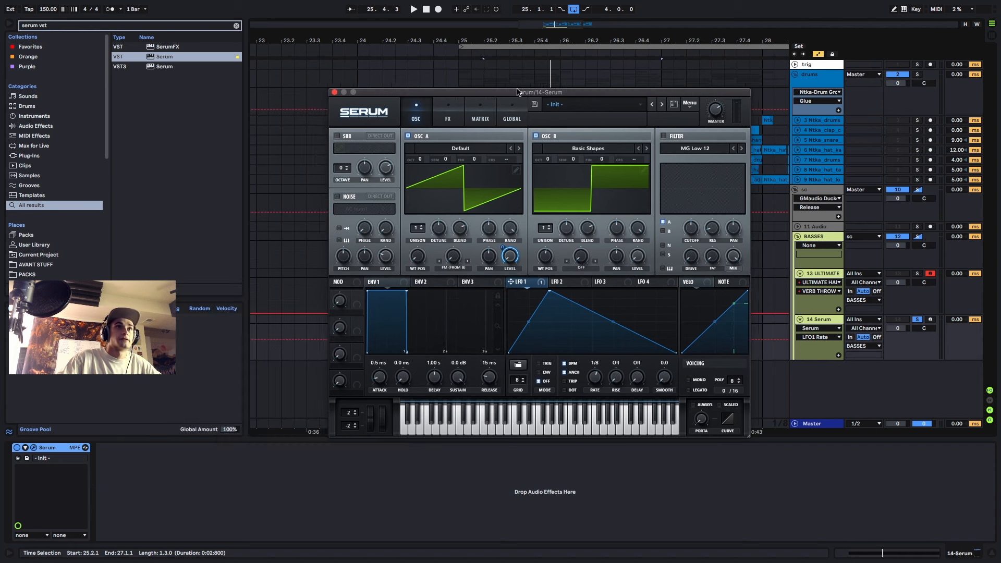
pyautogui.press('space')
pyautogui.moveTo(444, 256); pyautogui.dragTo(464, 198)
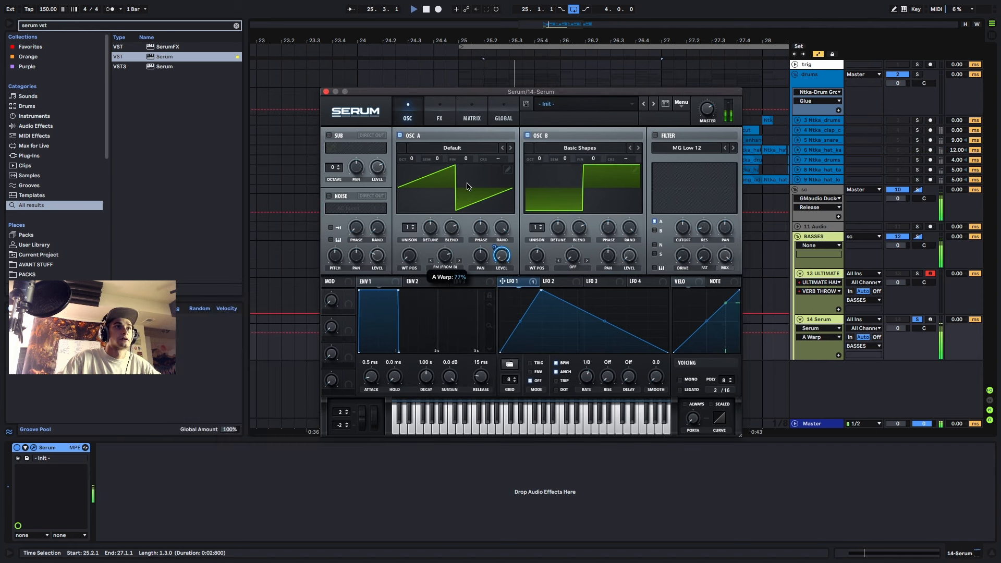
pyautogui.press('space')
# - Transpose oscillator B up 3 octaves and 7 semitones, and adjust the random phase of both oscillators
pyautogui.moveTo(541, 159); pyautogui.dragTo(544, 121)
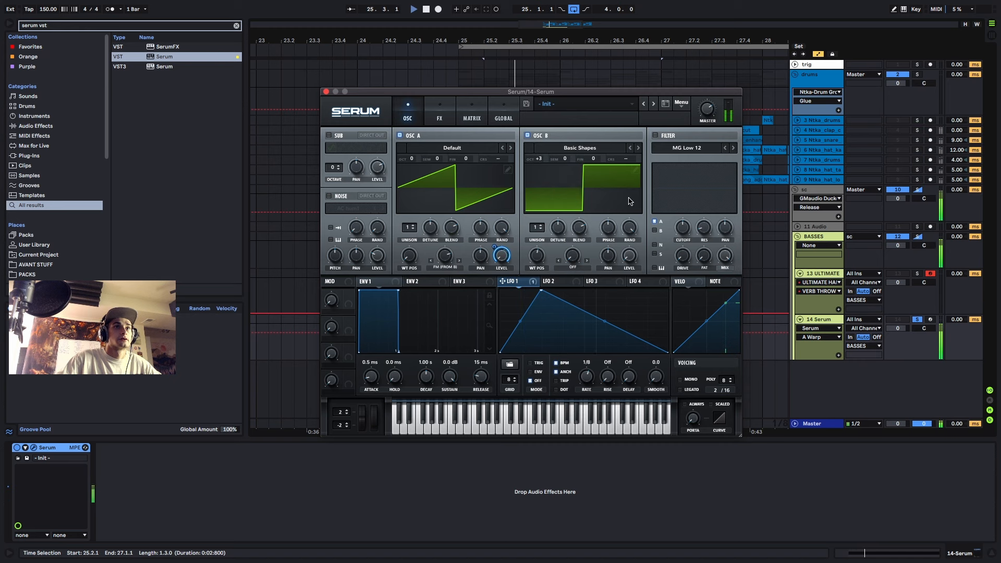
pyautogui.click(628, 229)
pyautogui.click(502, 226)
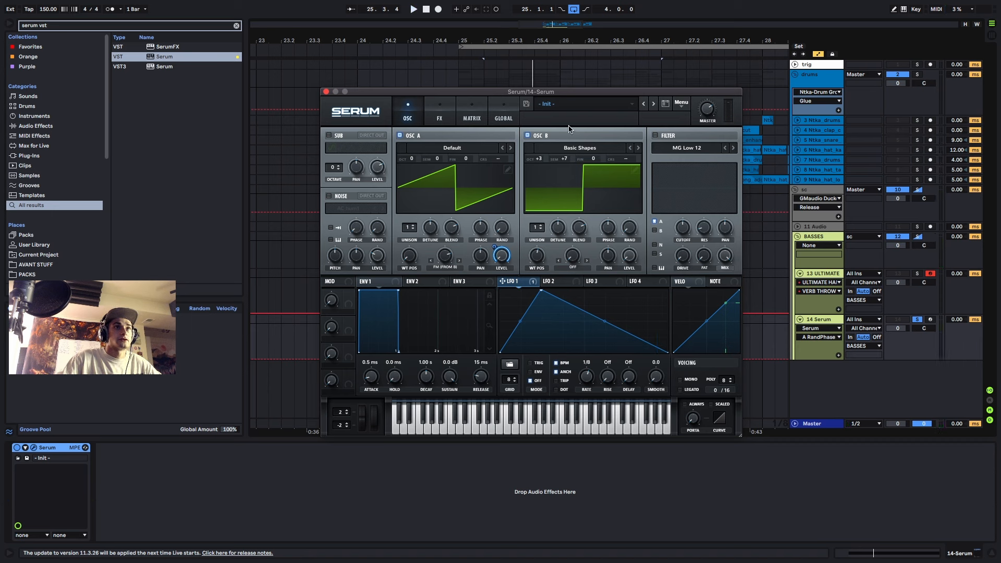
pyautogui.press('space')
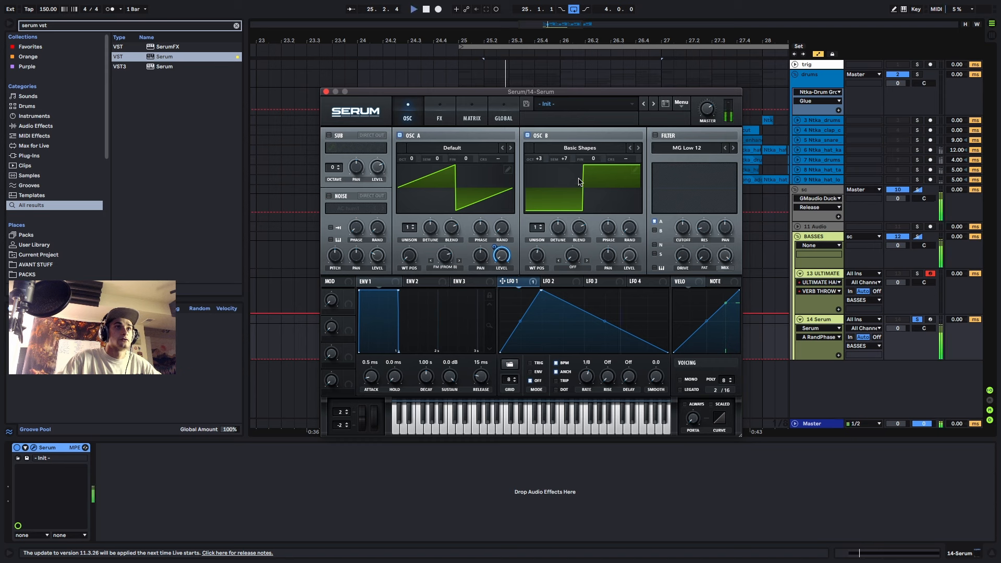
# - Fine-tune oscillator A's FM amount and add a point on LFO 1's falling slope to reshape its curve
pyautogui.click(446, 255)
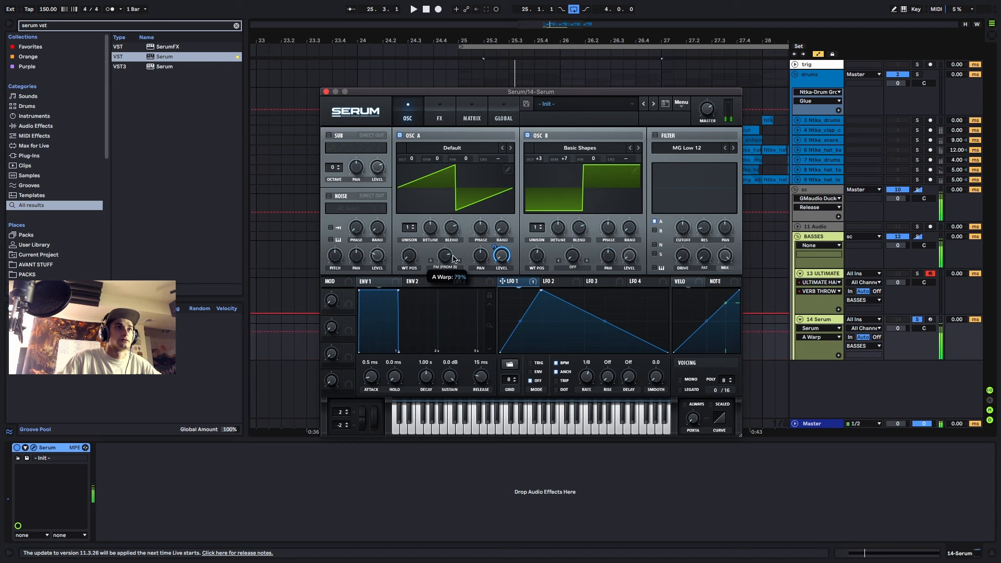
pyautogui.moveTo(452, 258); pyautogui.dragTo(454, 254)
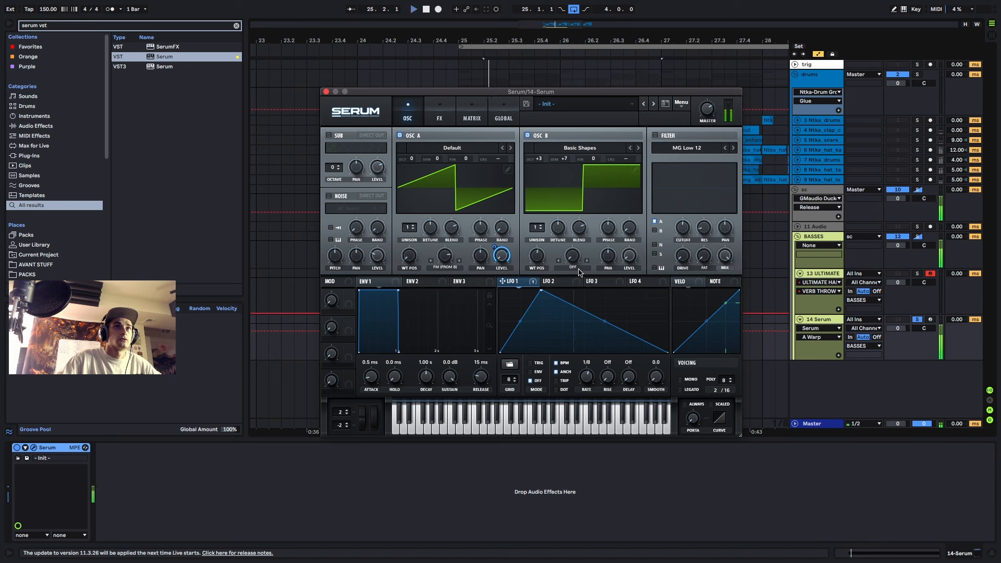
pyautogui.doubleClick(572, 299)
pyautogui.moveTo(571, 299)
pyautogui.mouseDown()
pyautogui.moveTo(594, 288)
pyautogui.moveTo(584, 309)
pyautogui.mouseUp()
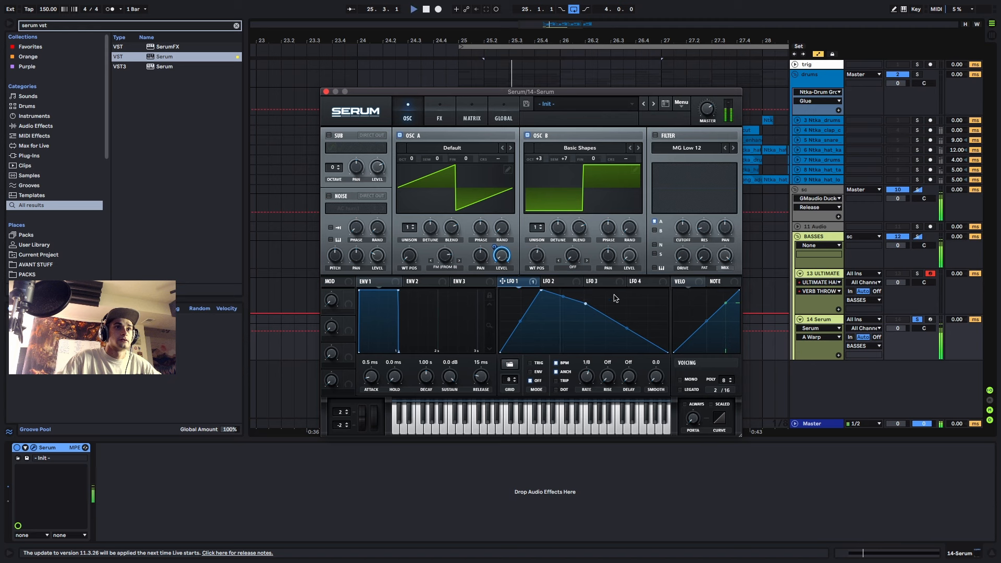
# - Enable the MG Low 12 filter on oscillator A, modulate its cutoff with LFO 1, and raise the resonance to about 66%
pyautogui.click(655, 136)
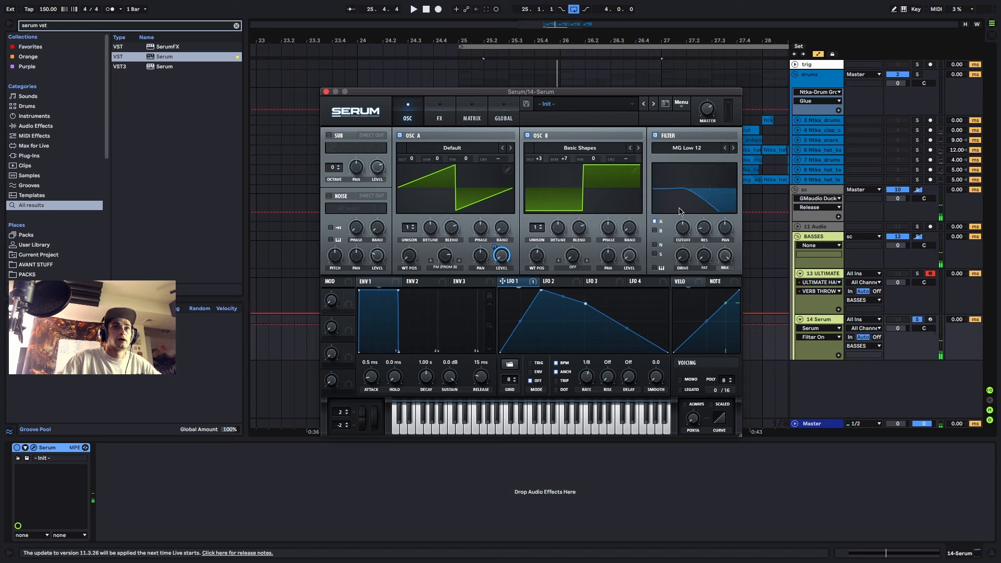
pyautogui.moveTo(520, 285); pyautogui.dragTo(717, 176)
pyautogui.press('space')
pyautogui.press('space')
pyautogui.press('space')
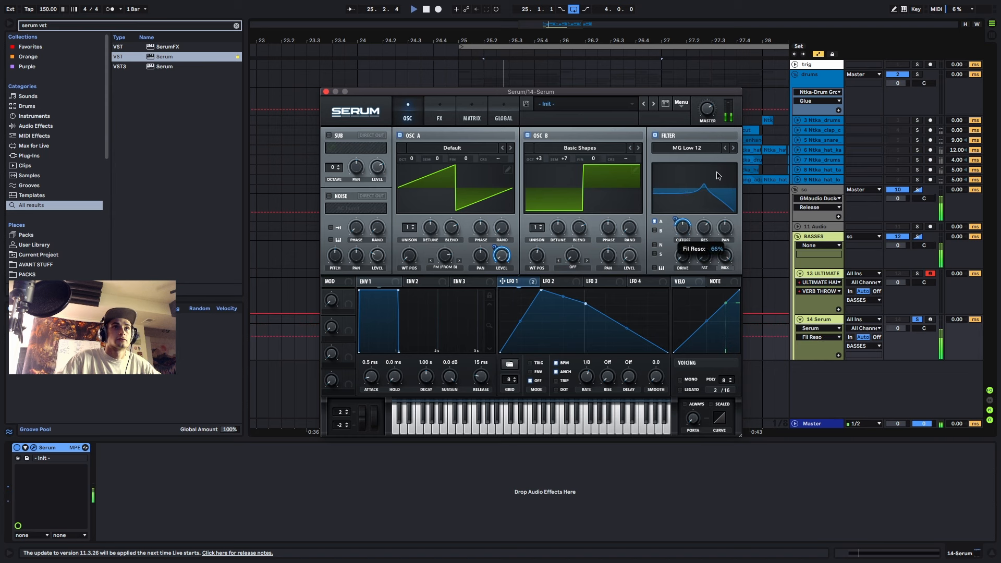
# - Fine-tune the base cutoff of the LFO-modulated filter while playing the motif
pyautogui.click(683, 227)
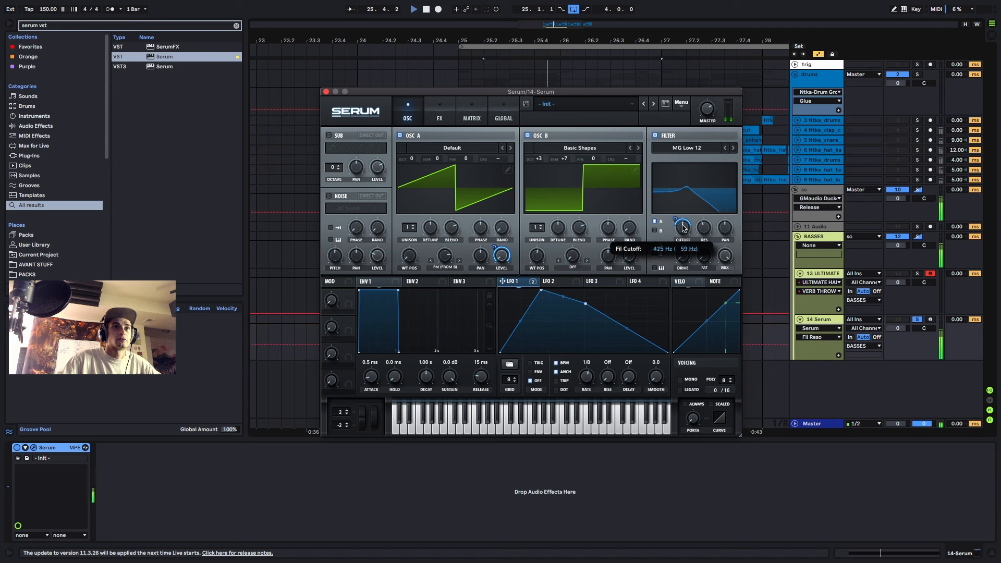
pyautogui.press('space')
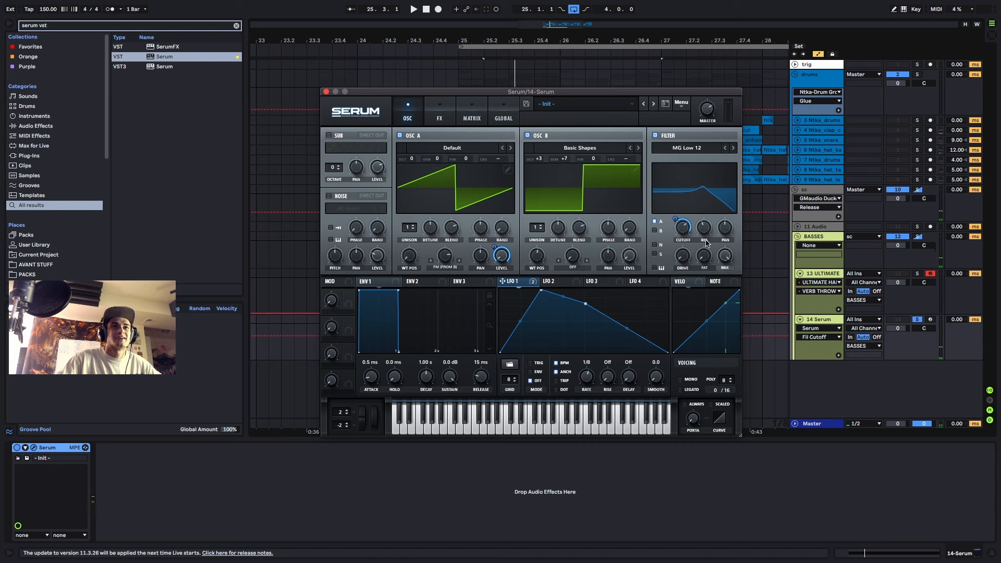
pyautogui.press('space')
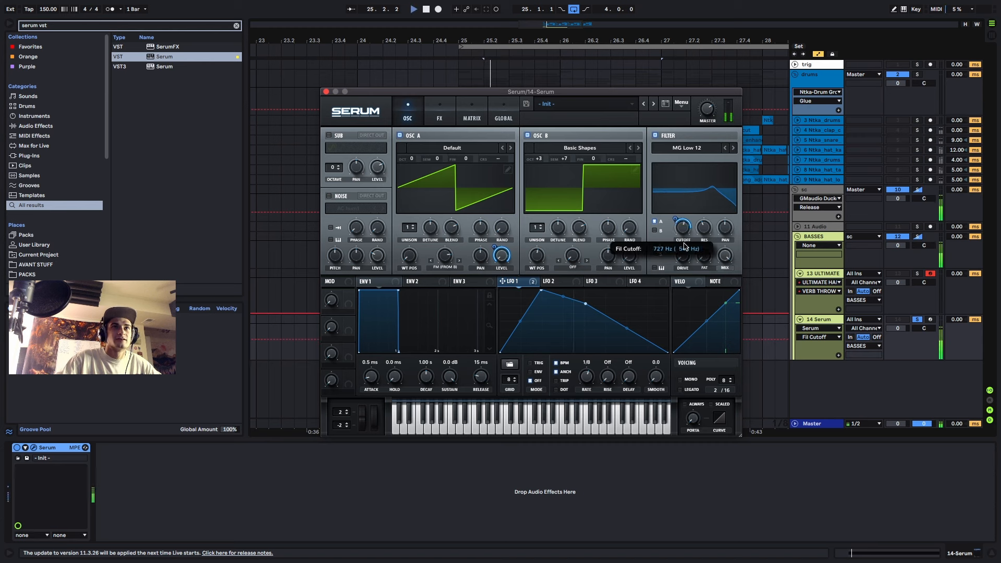
# - Lower the filter mix to about 62%, modulate it with LFO 1, and audition the sound
pyautogui.moveTo(724, 256); pyautogui.dragTo(722, 295)
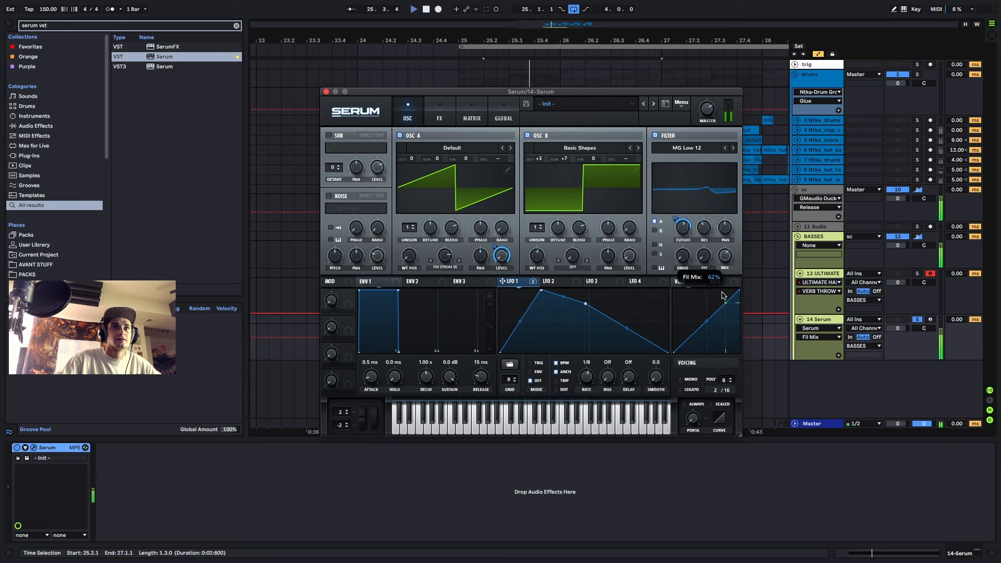
pyautogui.press('space')
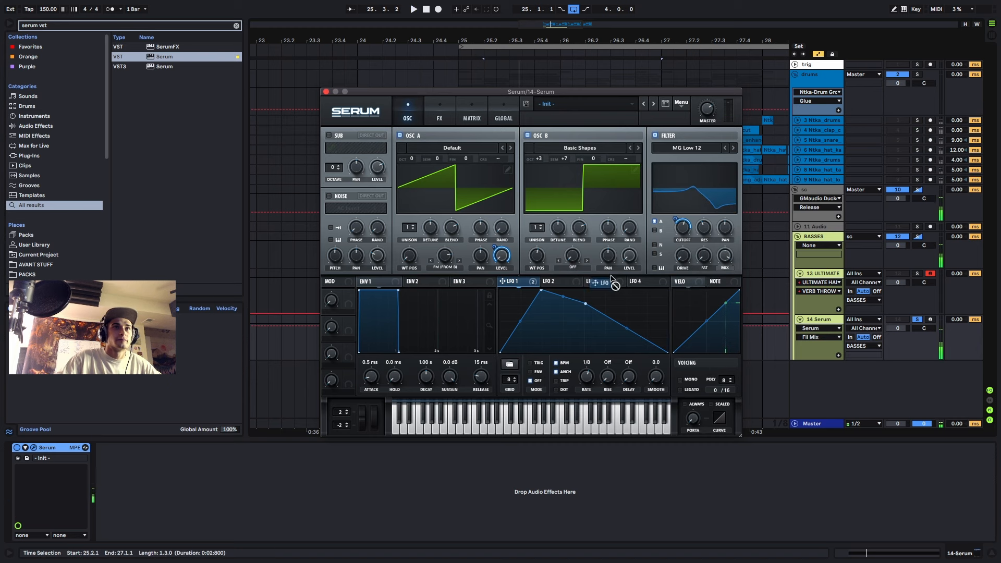
pyautogui.moveTo(615, 285); pyautogui.dragTo(731, 245)
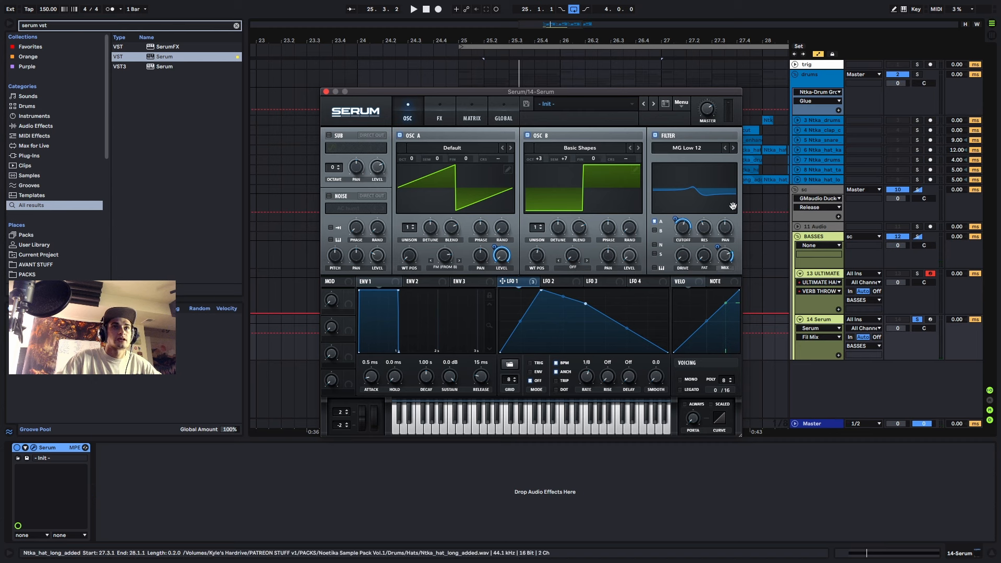
pyautogui.press('space')
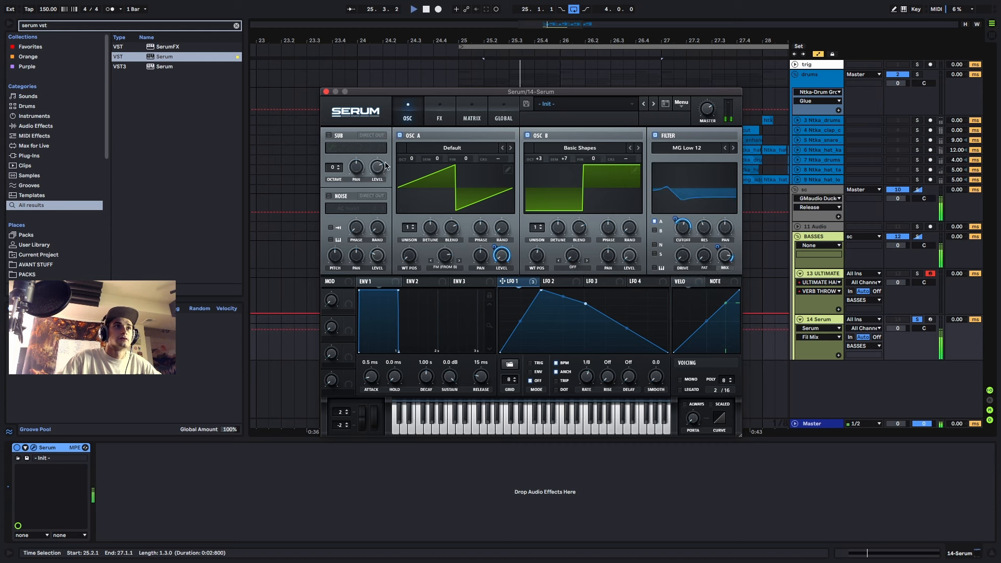
pyautogui.press('space')
# - Enable Serum's Tube distortion effect and raise its drive to about 95%
pyautogui.click(440, 112)
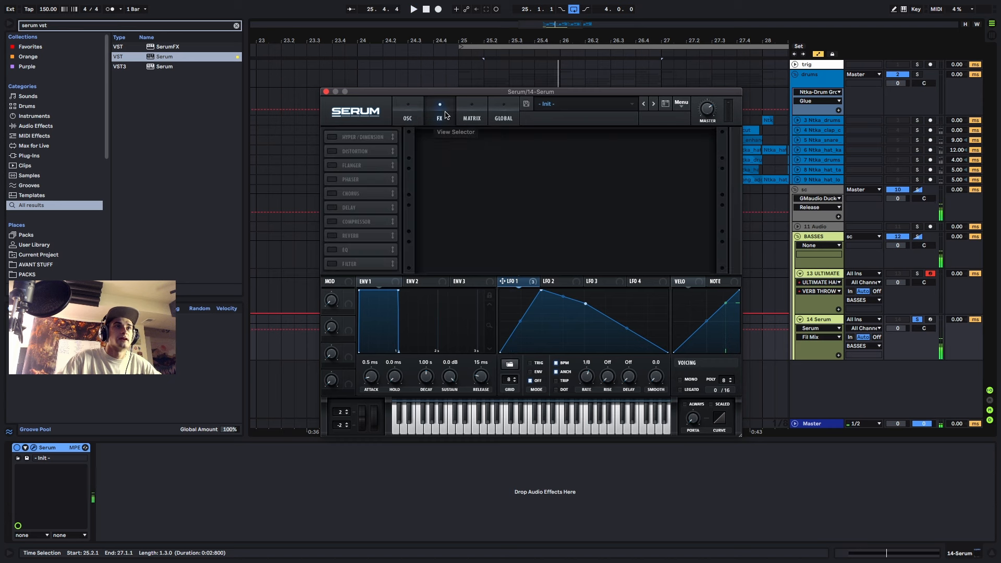
pyautogui.click(337, 151)
pyautogui.press('space')
pyautogui.moveTo(631, 141); pyautogui.dragTo(659, 88)
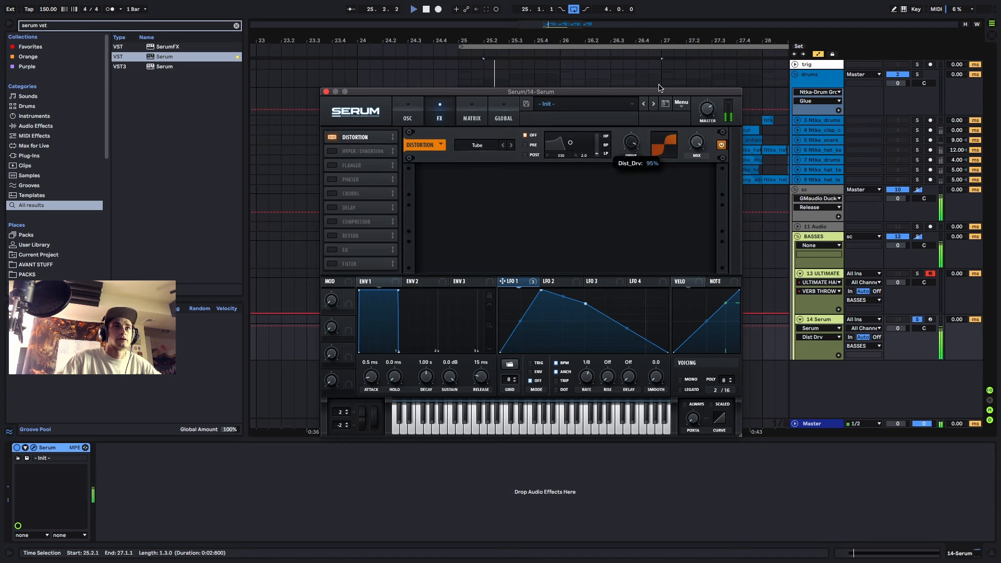
# - Enable Serum's delay, turn off its BPM sync, and shorten the linked delay times to about 18 ms
pyautogui.click(332, 208)
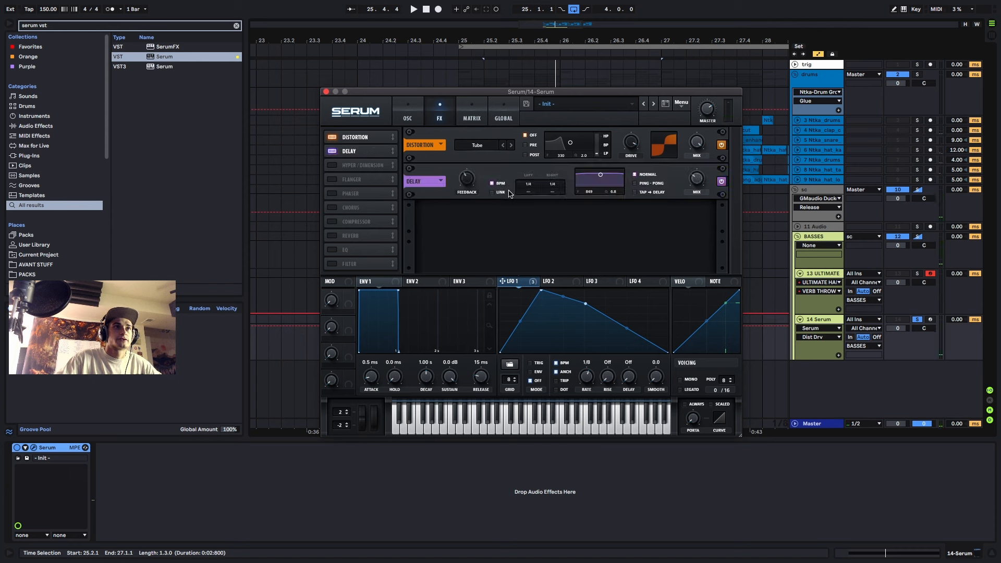
pyautogui.click(492, 183)
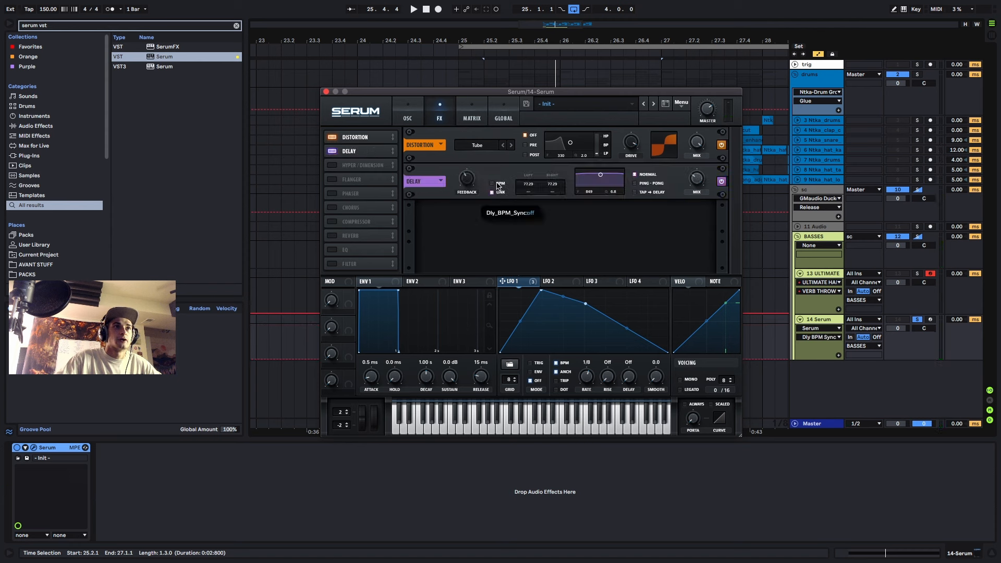
pyautogui.moveTo(528, 184); pyautogui.dragTo(530, 201)
pyautogui.press('space')
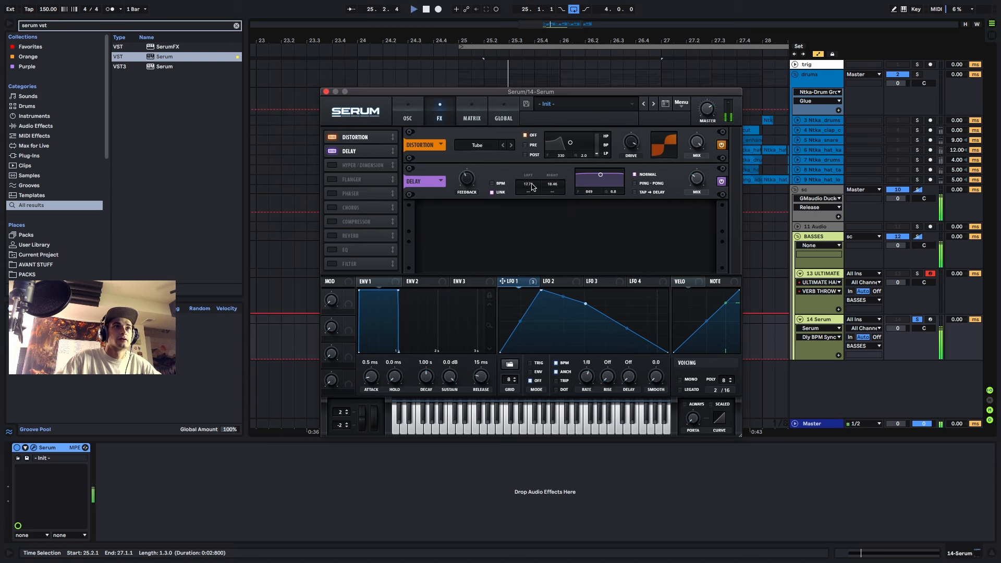
# - Adjust the delay's feedback, narrow its filter around 1031 Hz, and set both times to 16.53 ms with a 32% mix
pyautogui.click(469, 184)
pyautogui.click(695, 181)
pyautogui.moveTo(600, 176); pyautogui.dragTo(603, 193)
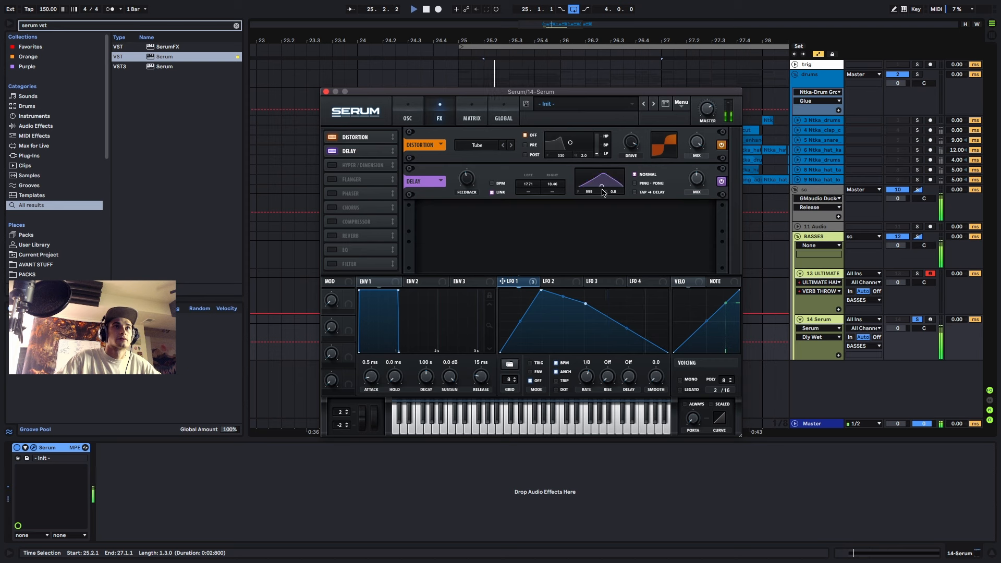
pyautogui.moveTo(529, 185); pyautogui.dragTo(530, 188)
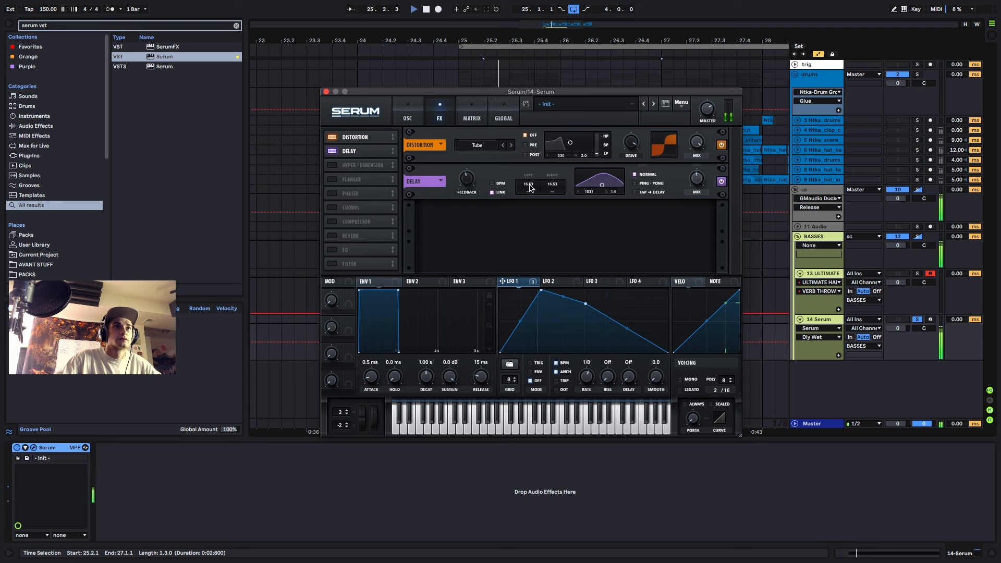
pyautogui.moveTo(693, 193)
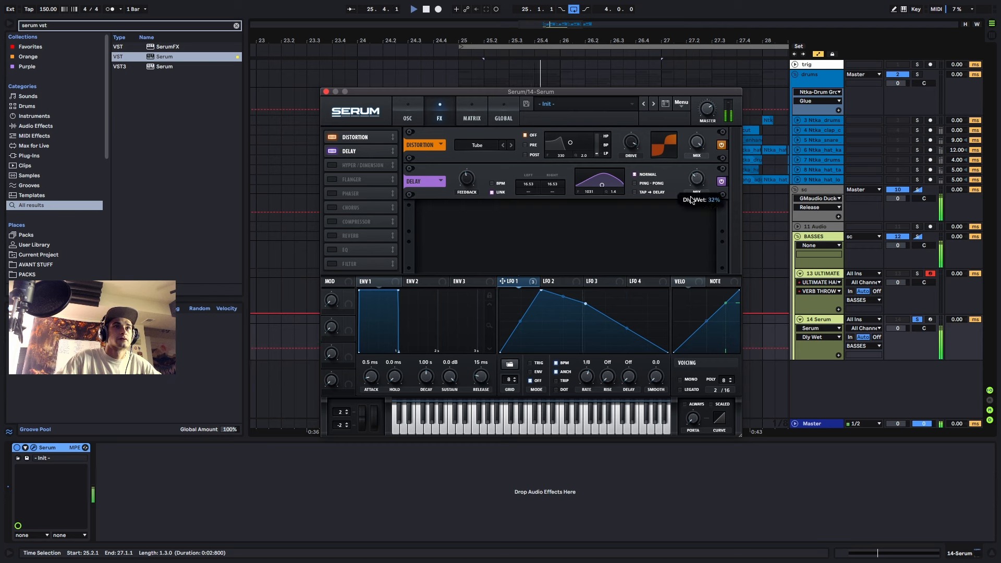
# - Enable Serum's compressor in multiband mode, adjust its release and gain, and fine-tune the distortion drive
pyautogui.click(344, 223)
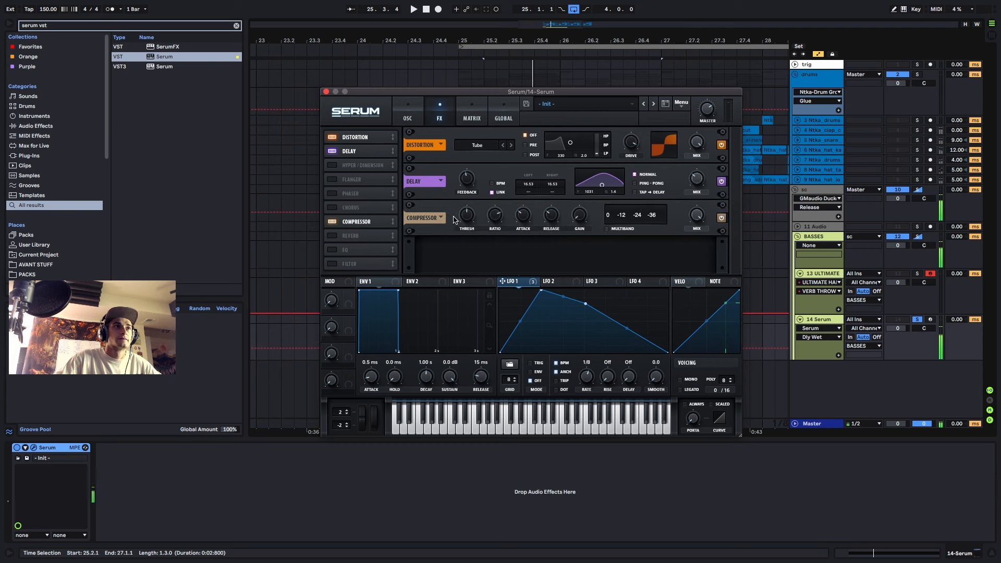
pyautogui.click(607, 229)
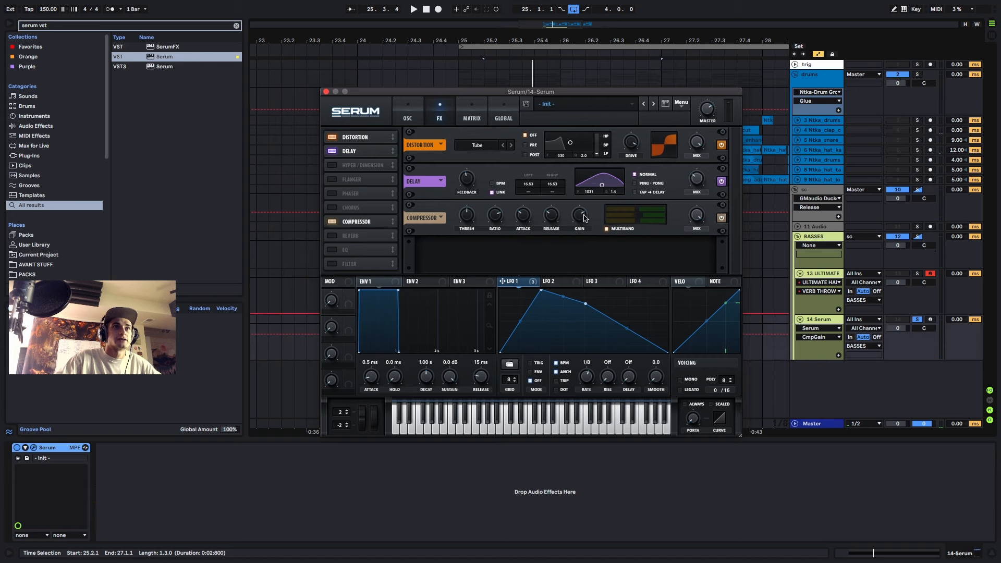
pyautogui.press('space')
pyautogui.click(552, 220)
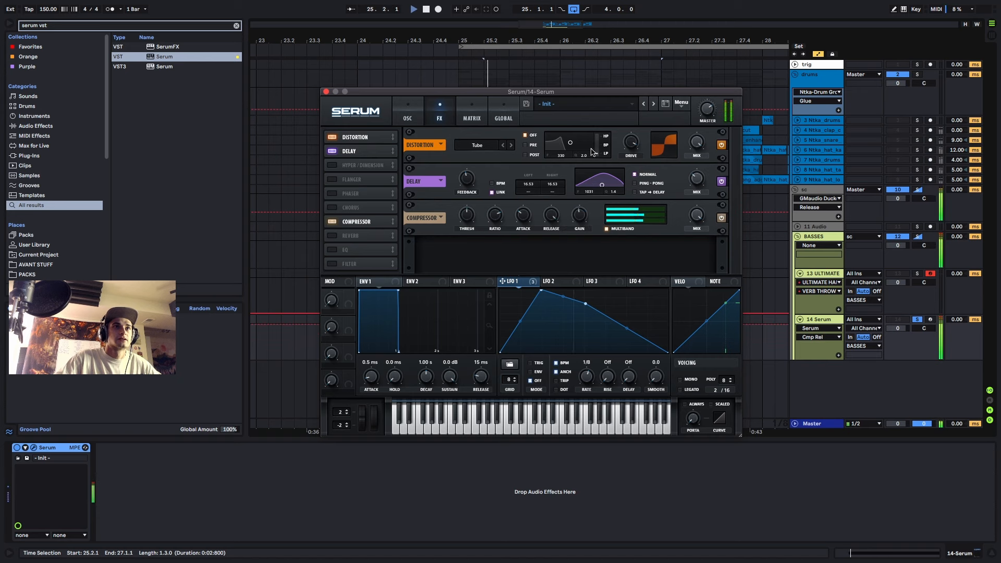
pyautogui.click(581, 215)
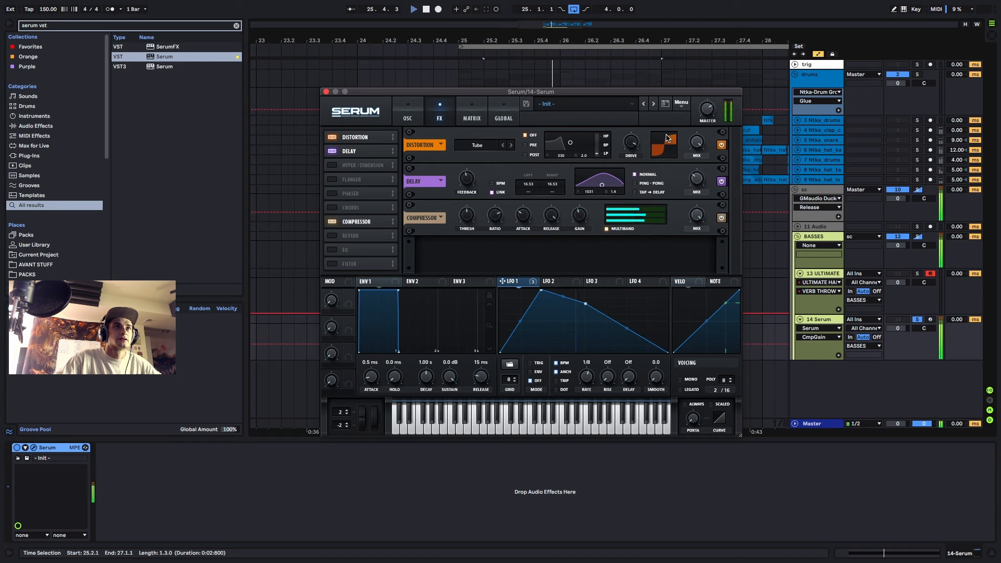
pyautogui.moveTo(632, 152); pyautogui.dragTo(631, 148)
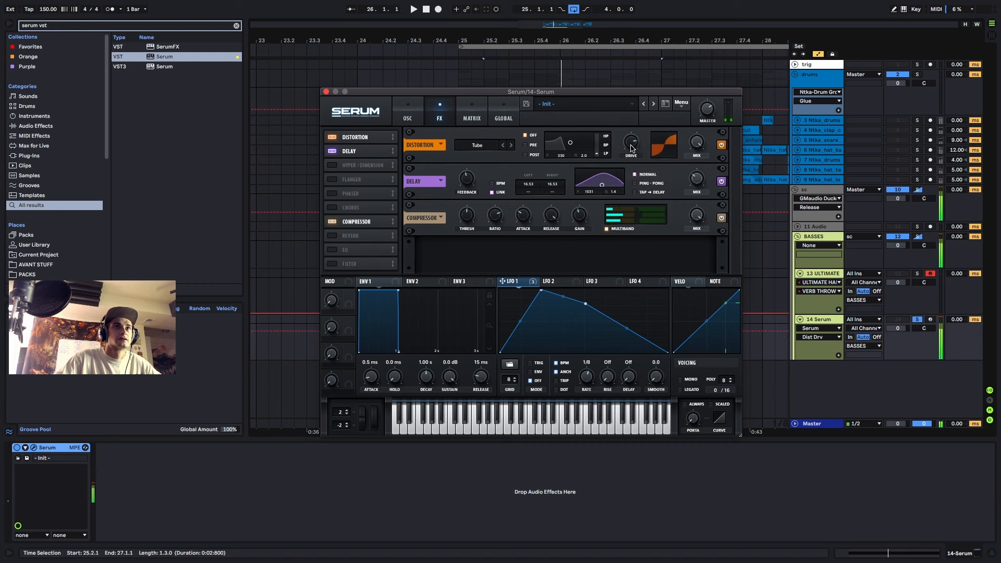
# - Switch Serum's voicing to mono with portamento always on, and close the plugin window
pyautogui.click(414, 111)
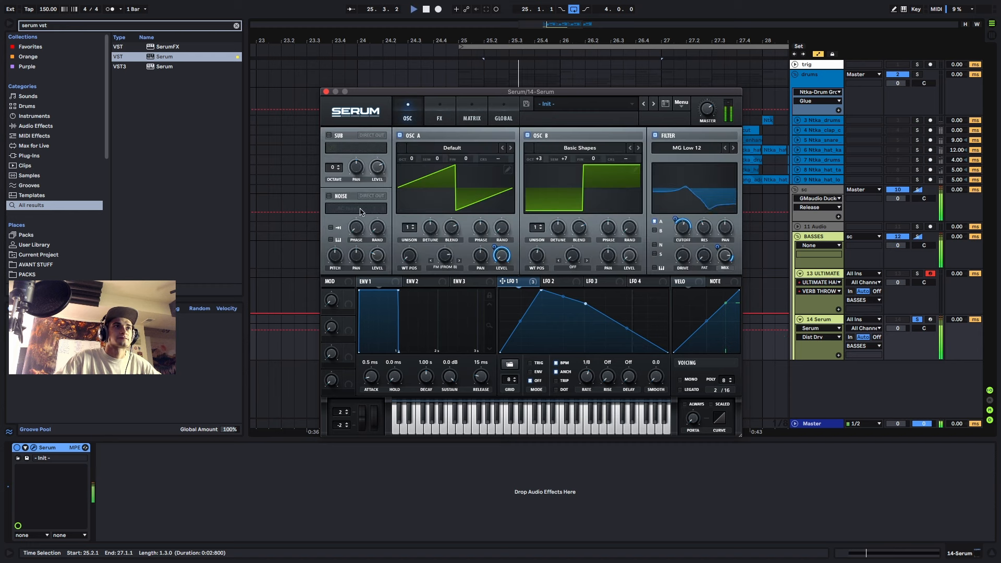
pyautogui.click(692, 417)
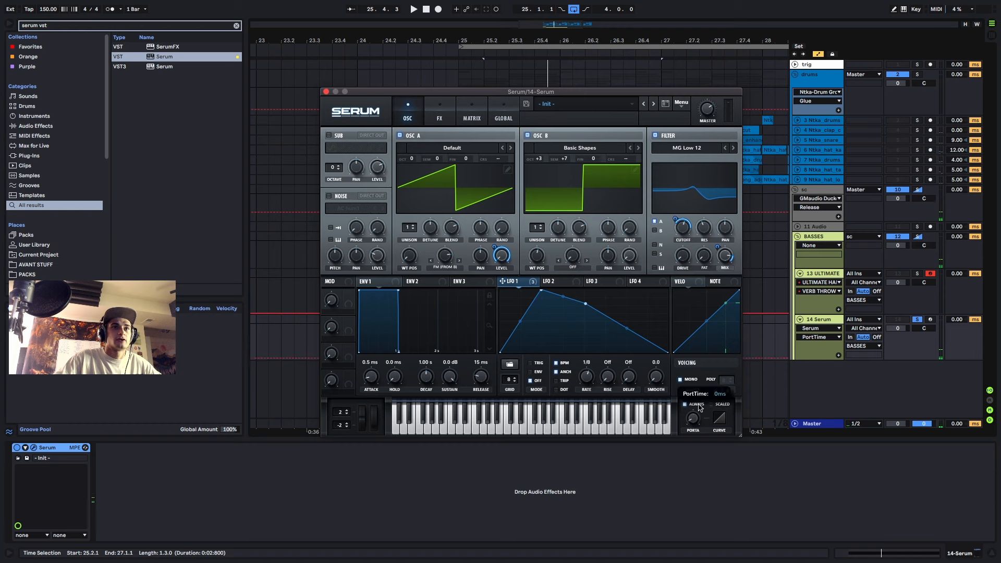
pyautogui.click(326, 92)
# - Open the motif MIDI clip for note editing and enlarge the piano roll
pyautogui.doubleClick(560, 319)
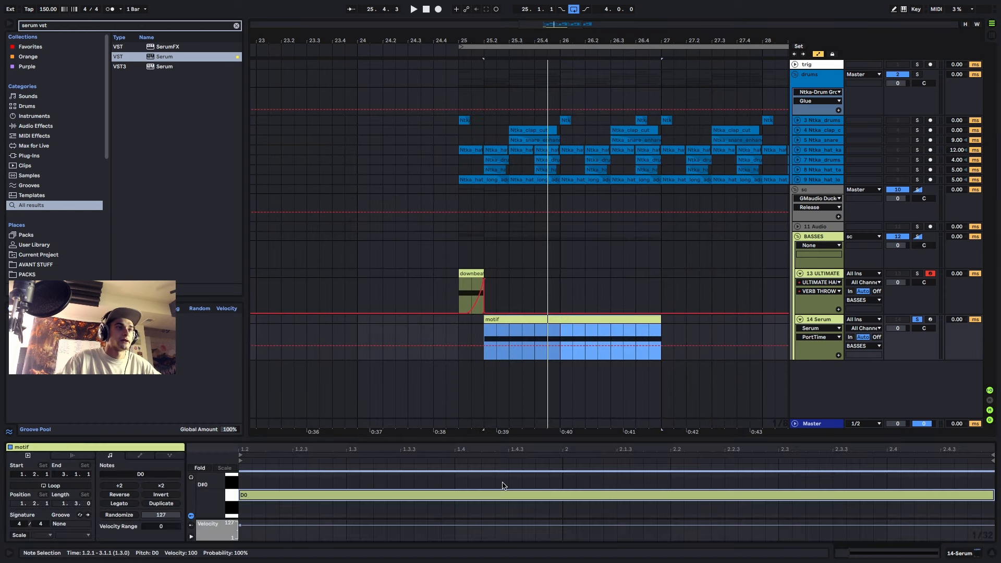
pyautogui.moveTo(513, 440); pyautogui.dragTo(524, 244)
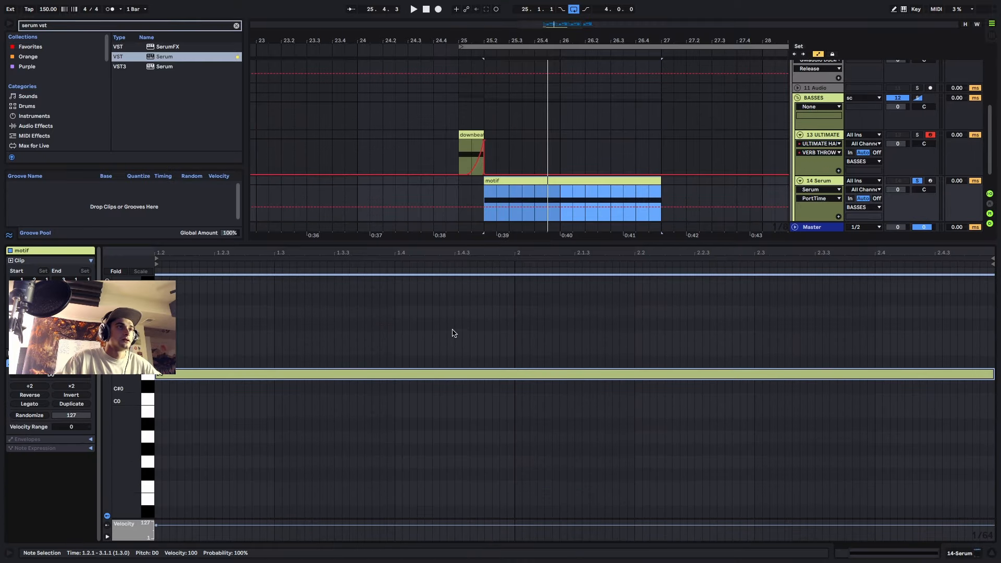
# - Shorten the motif's D0 note to one beat, transpose it up to A0, and audition it
pyautogui.press('space')
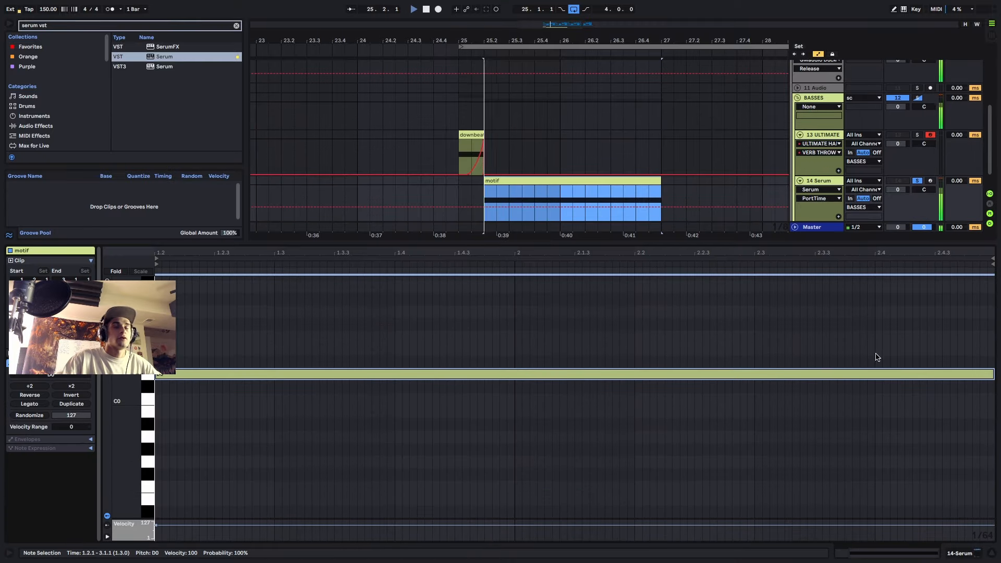
pyautogui.moveTo(991, 373); pyautogui.dragTo(274, 365)
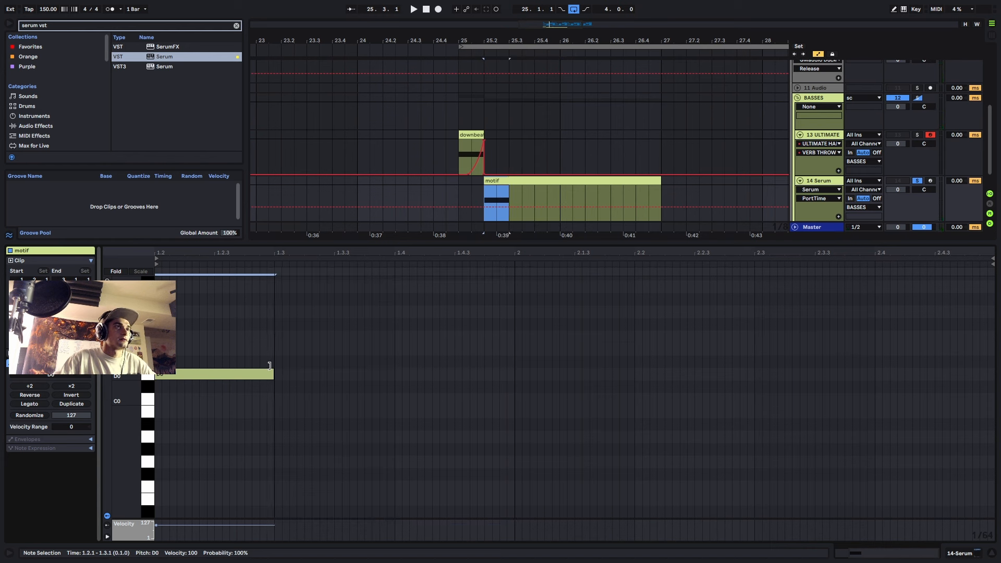
pyautogui.press('Up')
pyautogui.press('Up')
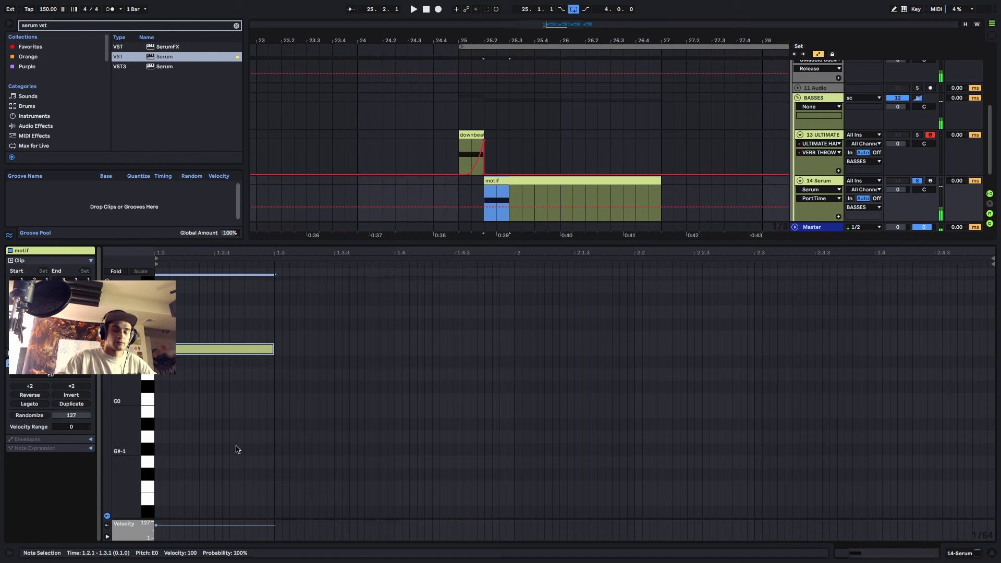
pyautogui.press('Up')
pyautogui.press('Up')
pyautogui.press('Up')
pyautogui.press('Up')
pyautogui.press('Up')
pyautogui.press('space')
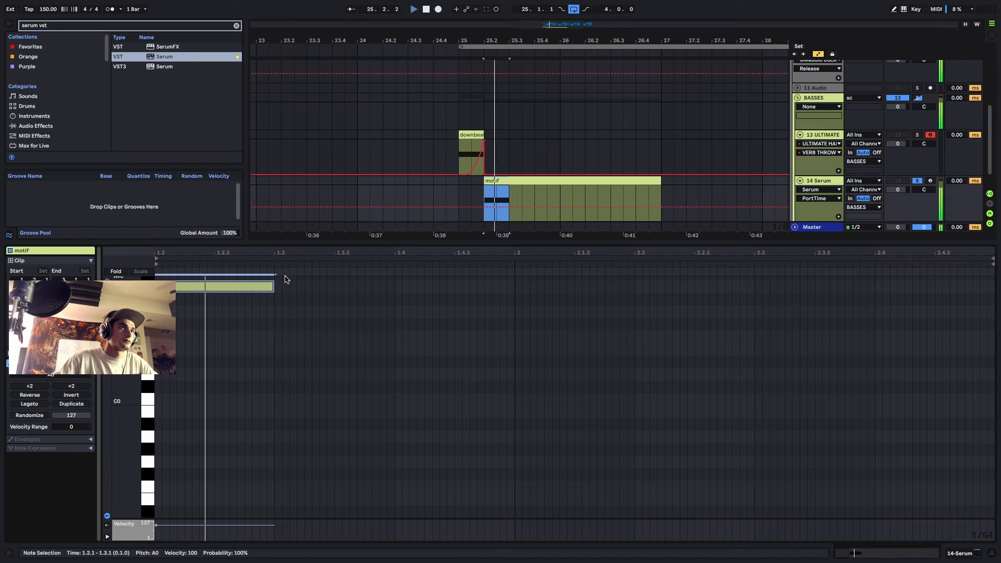
pyautogui.press('space')
# - Add a long D0 note from 1.3 to the end of the motif clip and play it back
pyautogui.moveTo(244, 287); pyautogui.dragTo(944, 374)
pyautogui.press('space')
pyautogui.press('space')
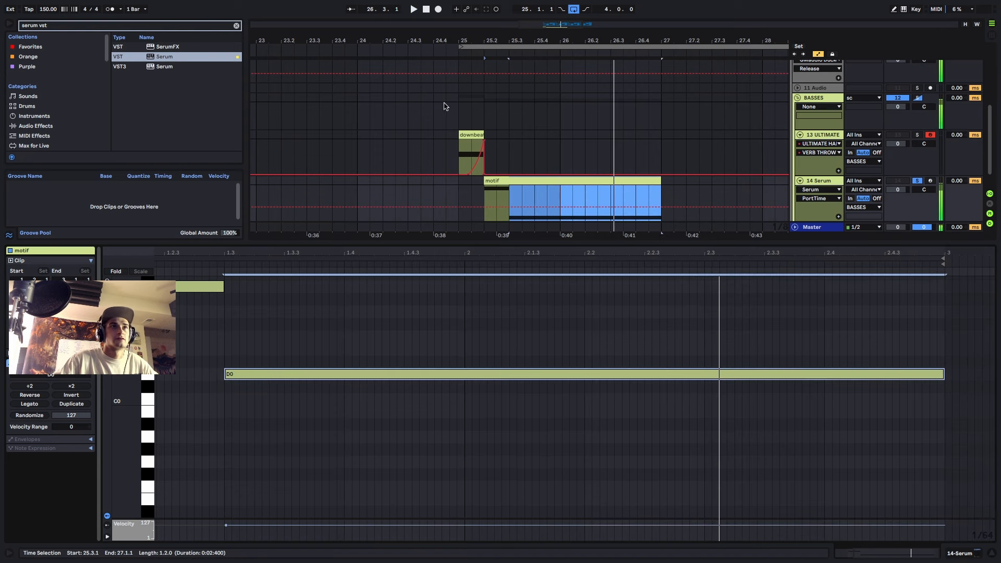
# - Unsolo the Serum track, audition both bass clips in the mix, and restore the motif to a single D0 note spanning the clip
pyautogui.click(460, 133)
pyautogui.click(917, 181)
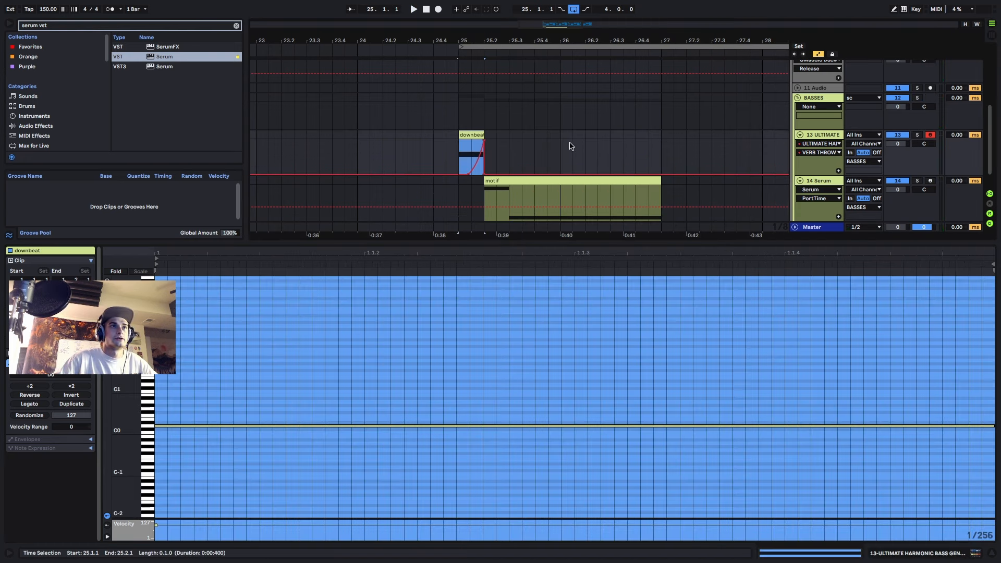
pyautogui.press('space')
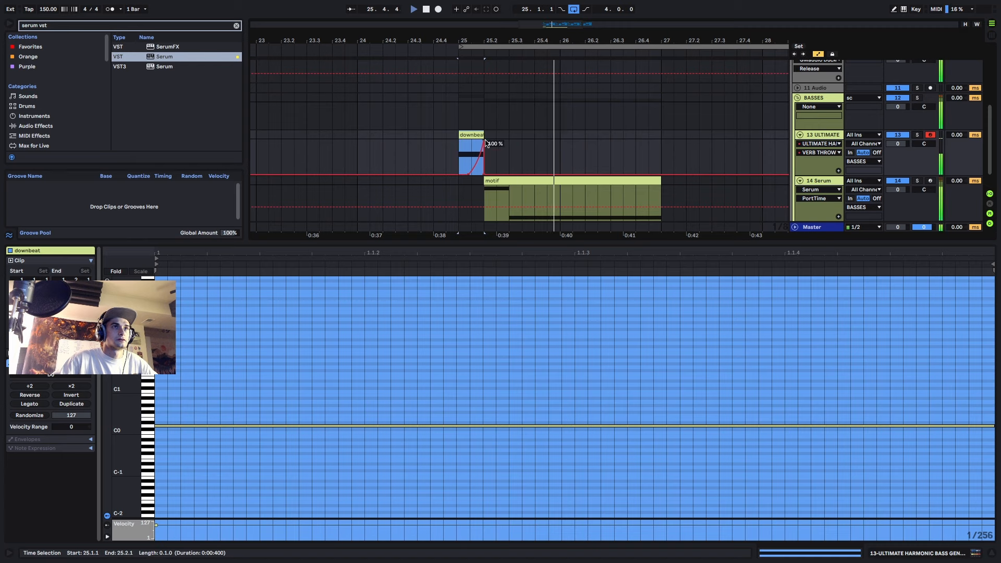
pyautogui.press('space')
pyautogui.press('space')
pyautogui.click(522, 181)
pyautogui.press('space')
pyautogui.press('space')
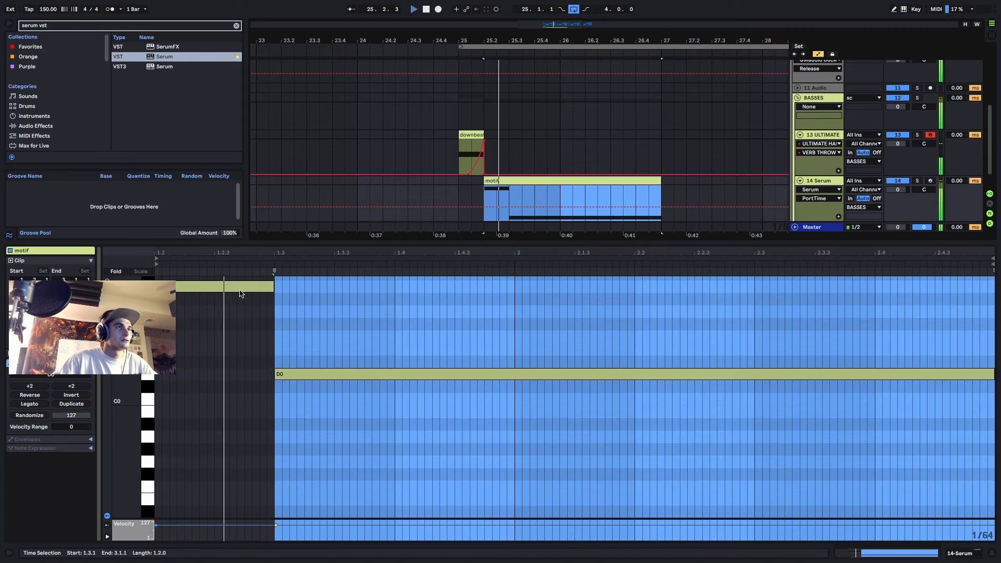
pyautogui.press('space')
pyautogui.moveTo(239, 288); pyautogui.dragTo(993, 374)
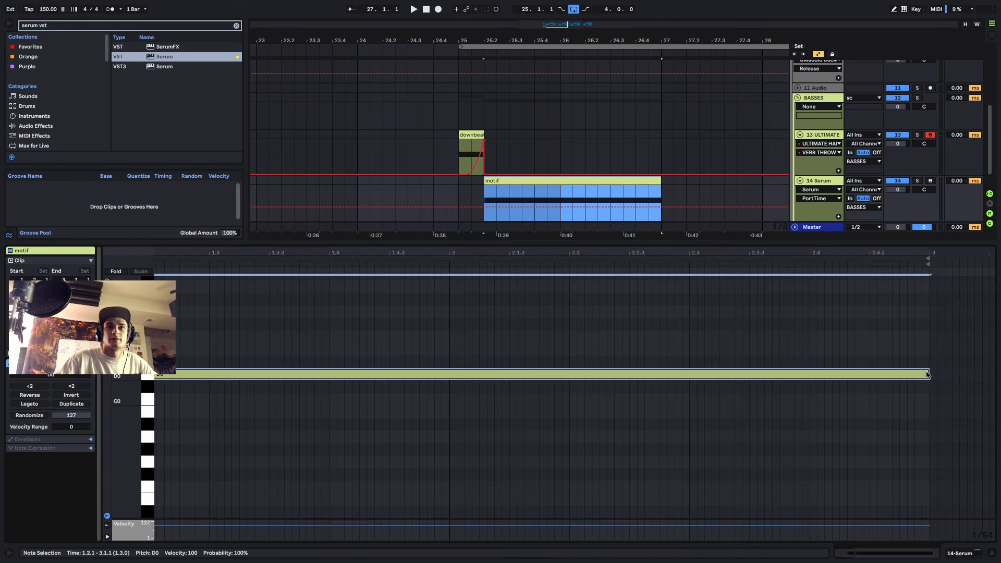
# - Close the note editor and compare the Serum motif soloed and within the full loop, leaving its track soloed
pyautogui.click(993, 555)
pyautogui.click(462, 287)
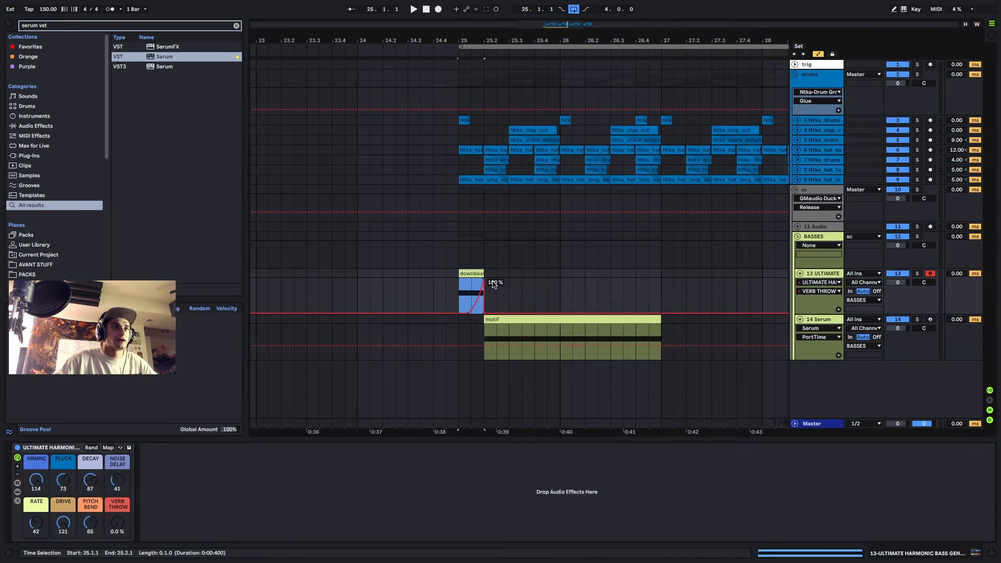
pyautogui.click(536, 319)
pyautogui.click(917, 320)
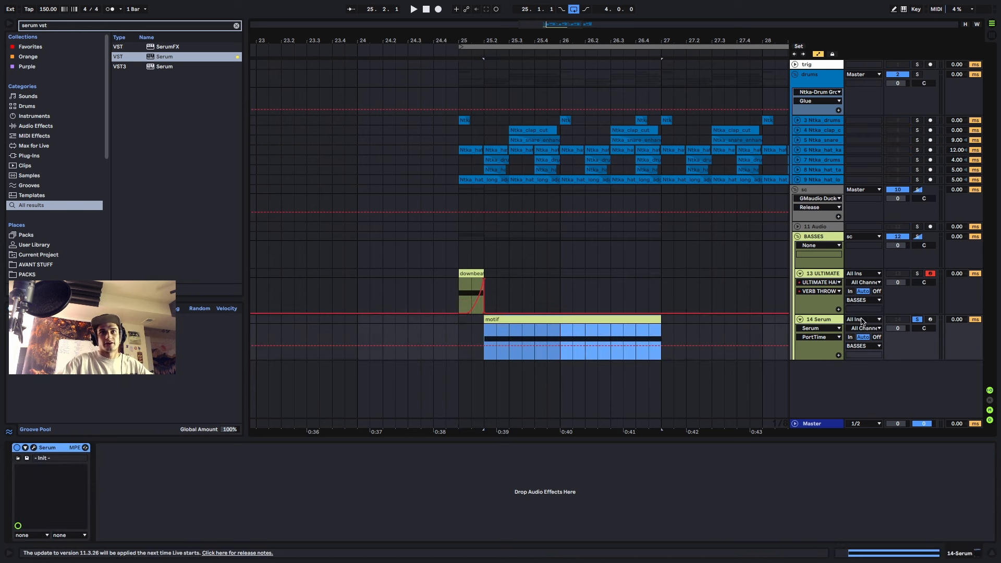
pyautogui.press('space')
pyautogui.click(917, 320)
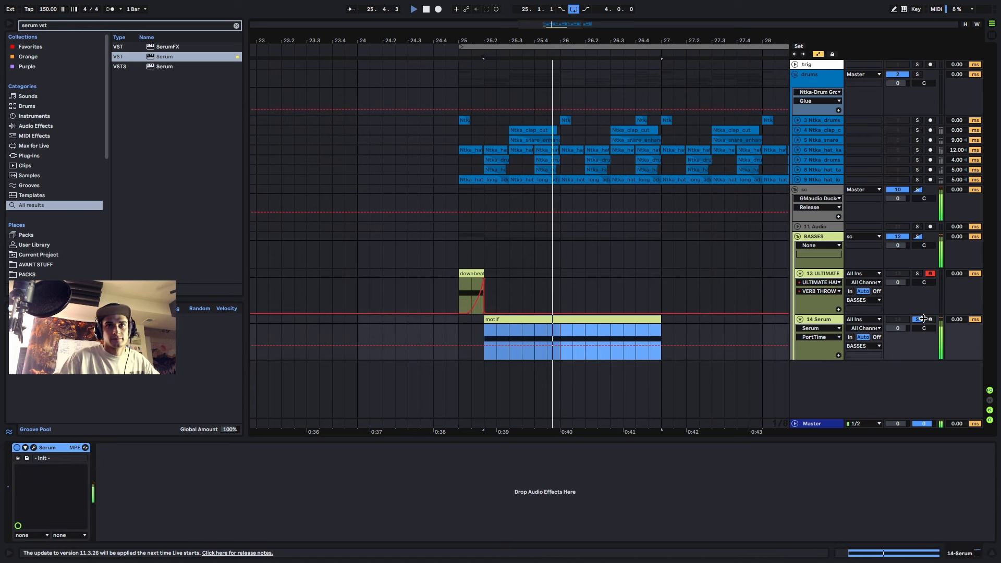
pyautogui.click(470, 272)
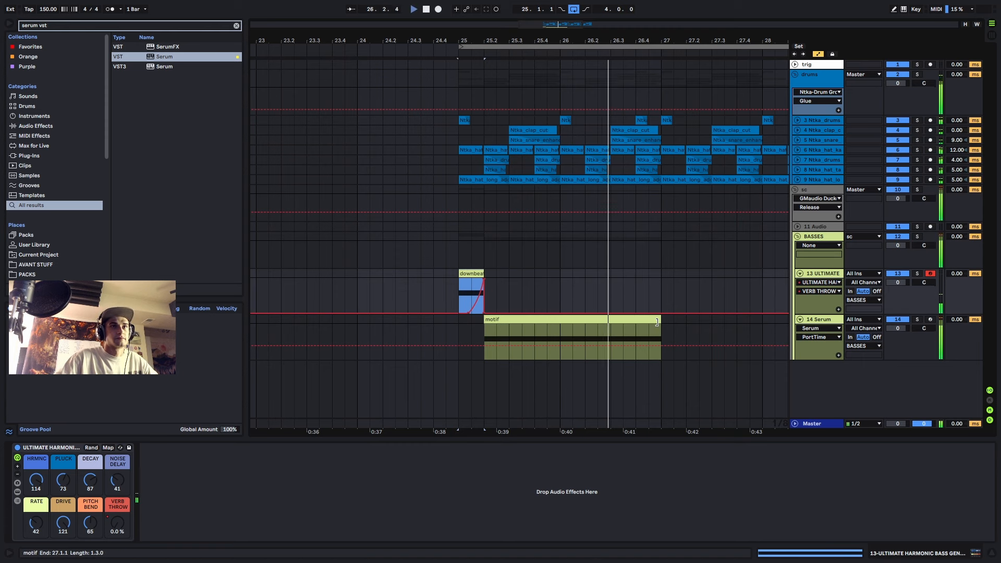
pyautogui.click(654, 333)
pyautogui.scroll(-4, 646, 296)
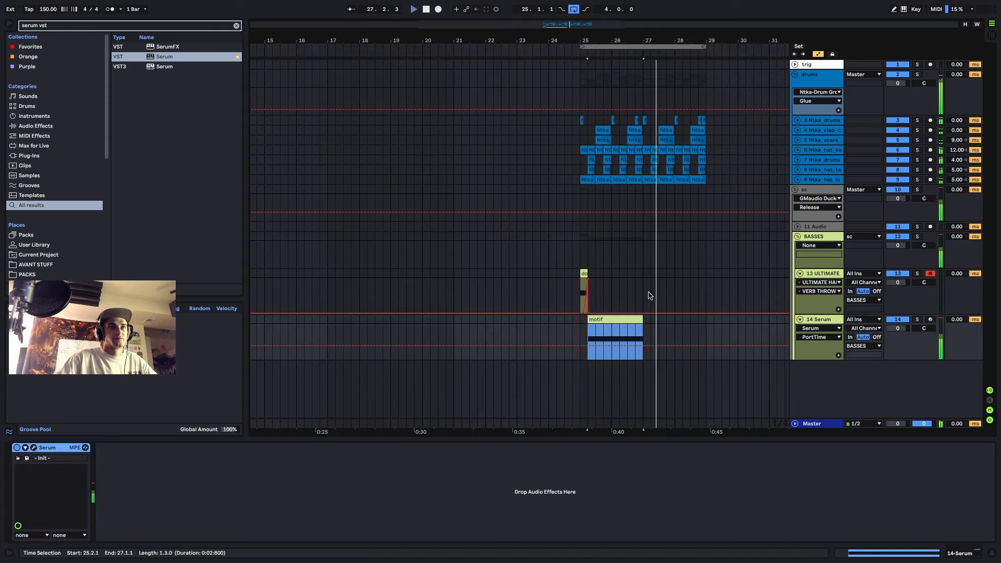
pyautogui.click(917, 319)
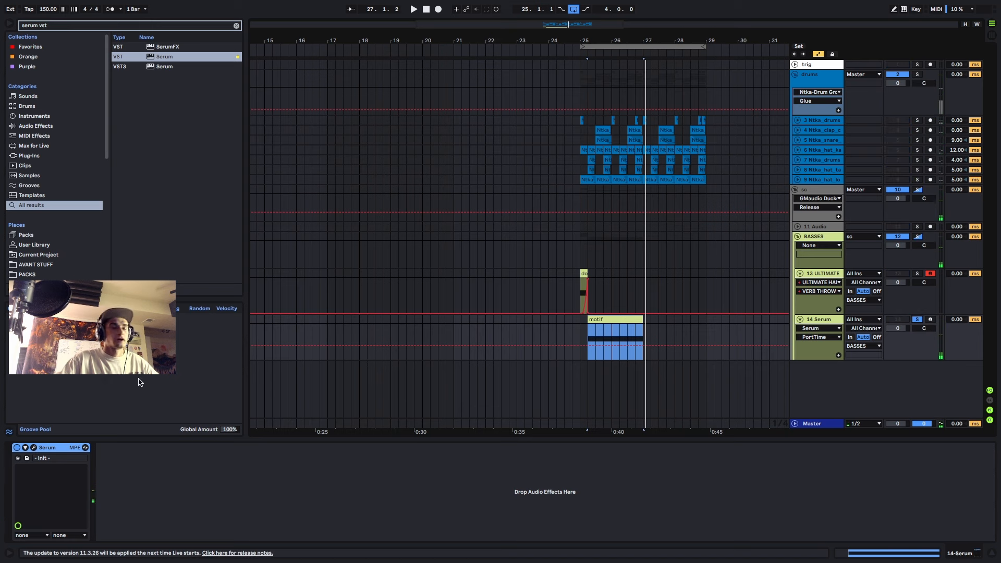
# - Open Serum, try another oscillator B wavetable position, and adjust oscillator A's FM-from-B amount during playback
pyautogui.click(33, 448)
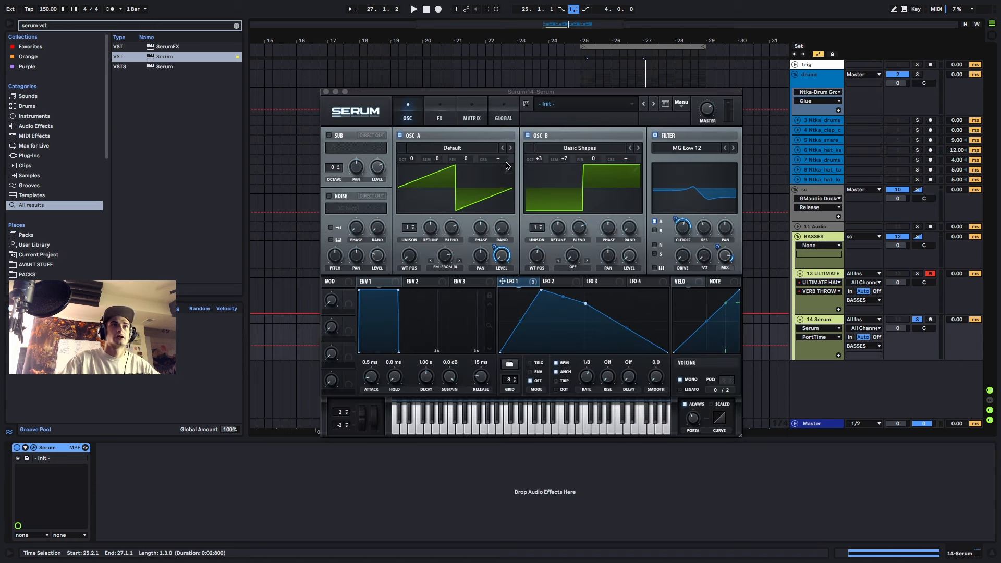
pyautogui.moveTo(537, 255); pyautogui.dragTo(531, 293)
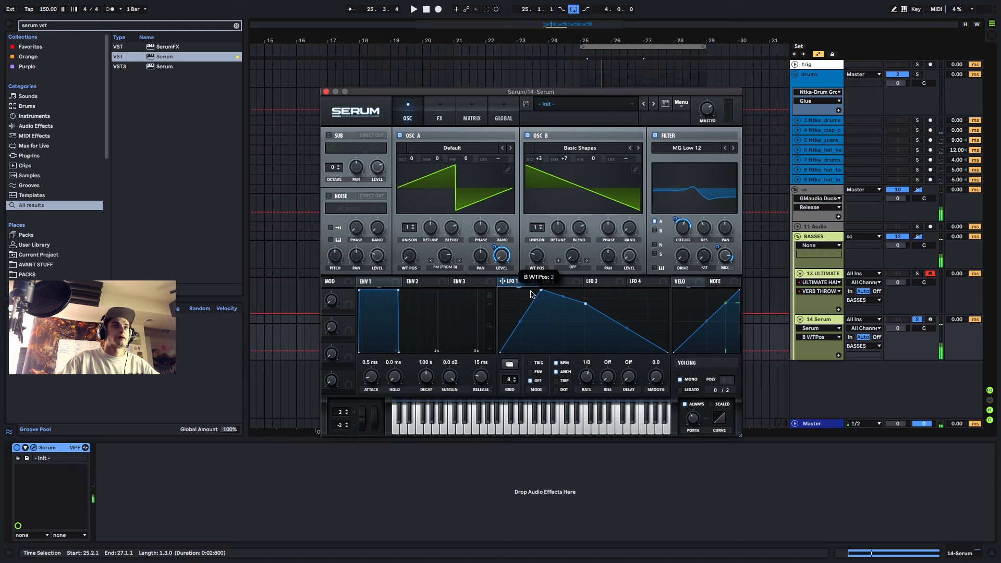
pyautogui.press('space')
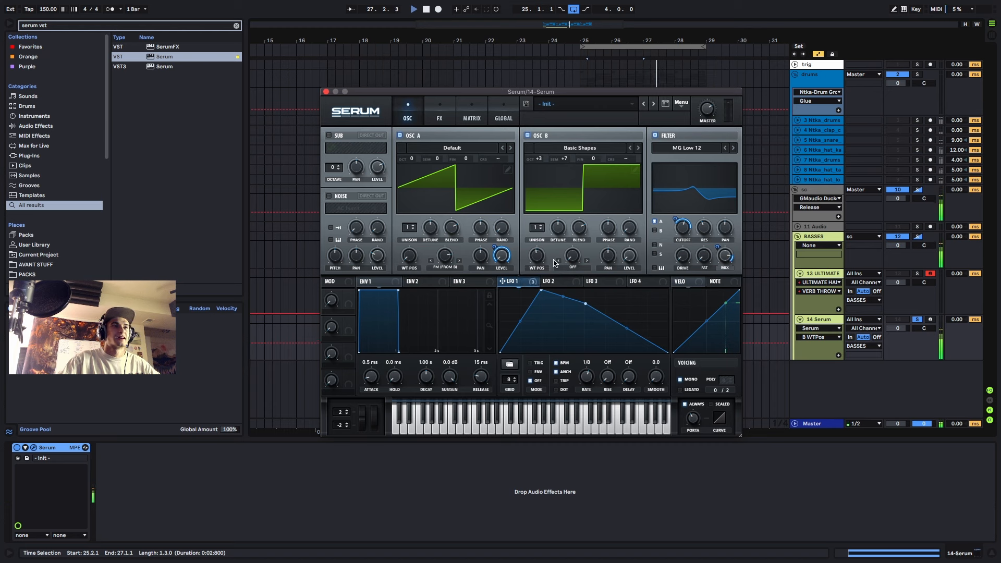
pyautogui.moveTo(454, 258); pyautogui.dragTo(441, 278)
pyautogui.press('space')
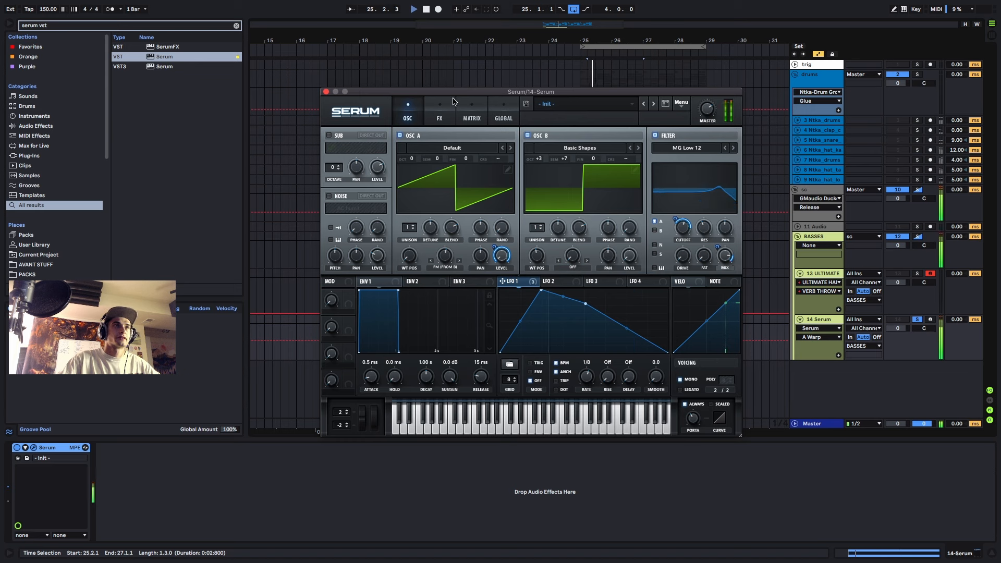
pyautogui.press('space')
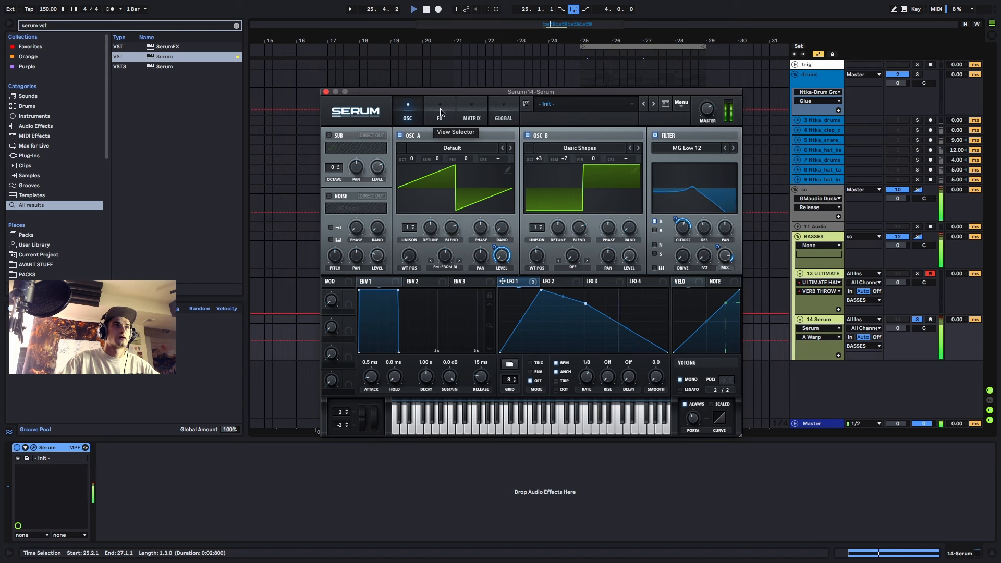
# - Enable Serum's Filter effect directly after the delay and set its type to Cmb +
pyautogui.click(438, 112)
pyautogui.click(331, 264)
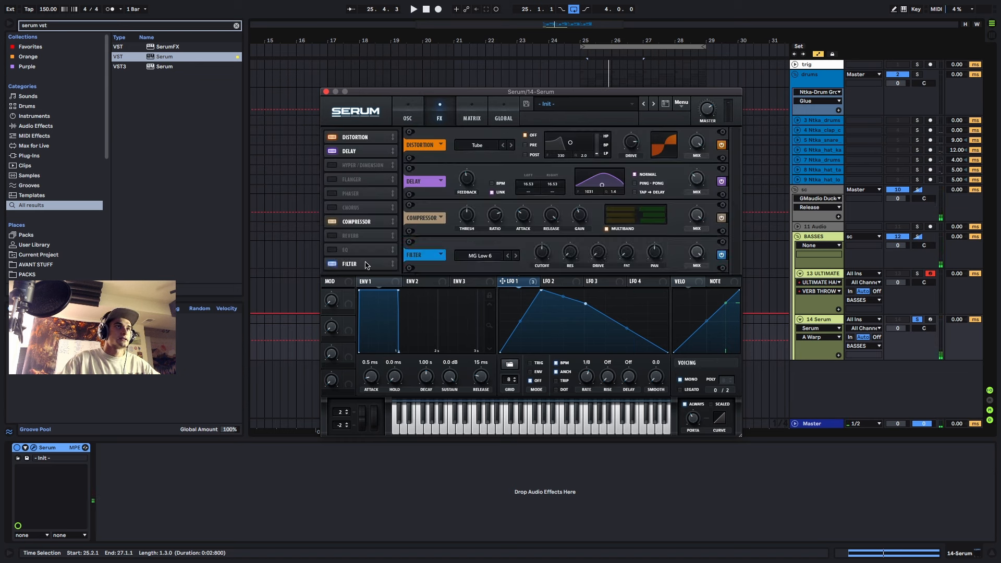
pyautogui.moveTo(367, 265); pyautogui.dragTo(378, 164)
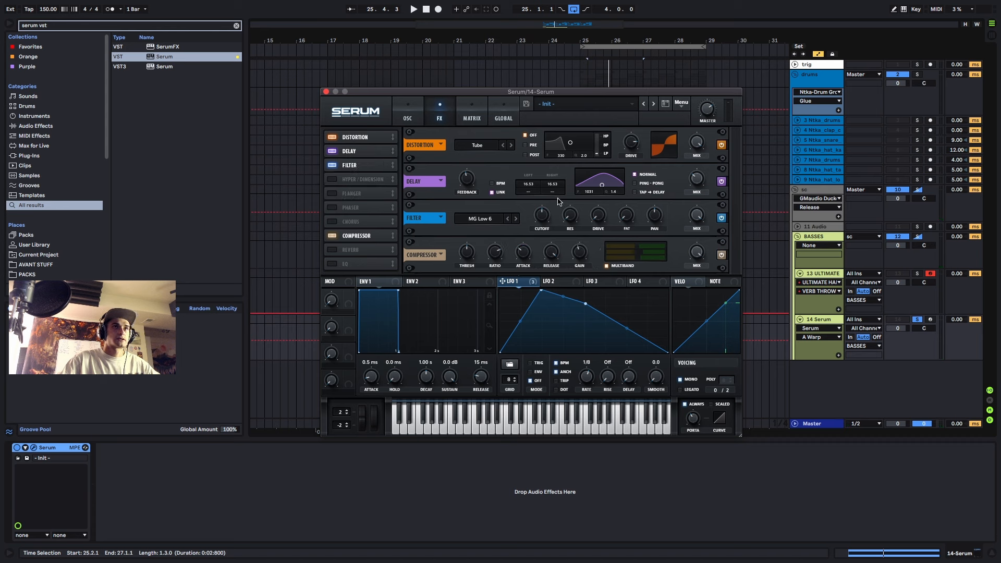
pyautogui.click(480, 218)
pyautogui.moveTo(494, 253)
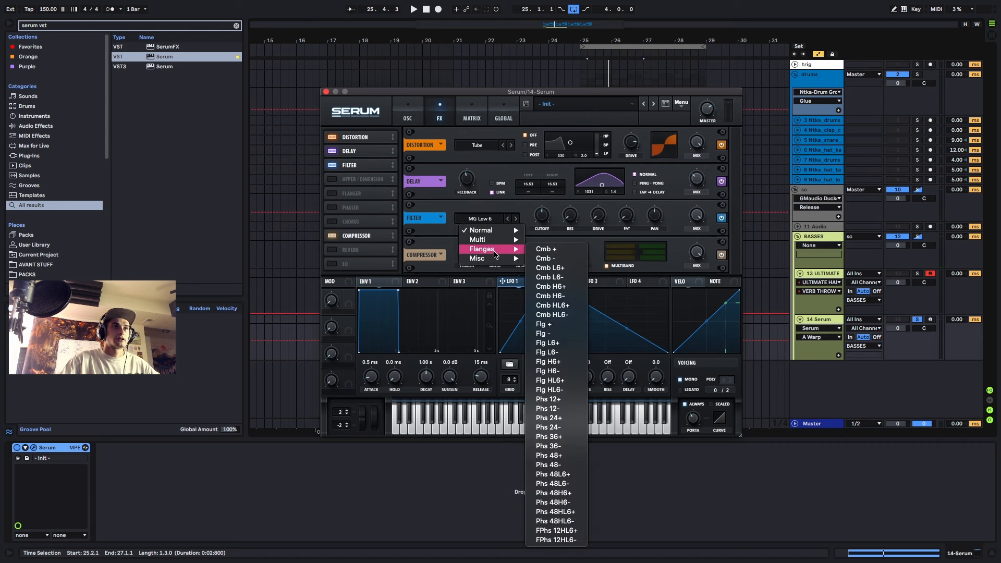
pyautogui.click(558, 252)
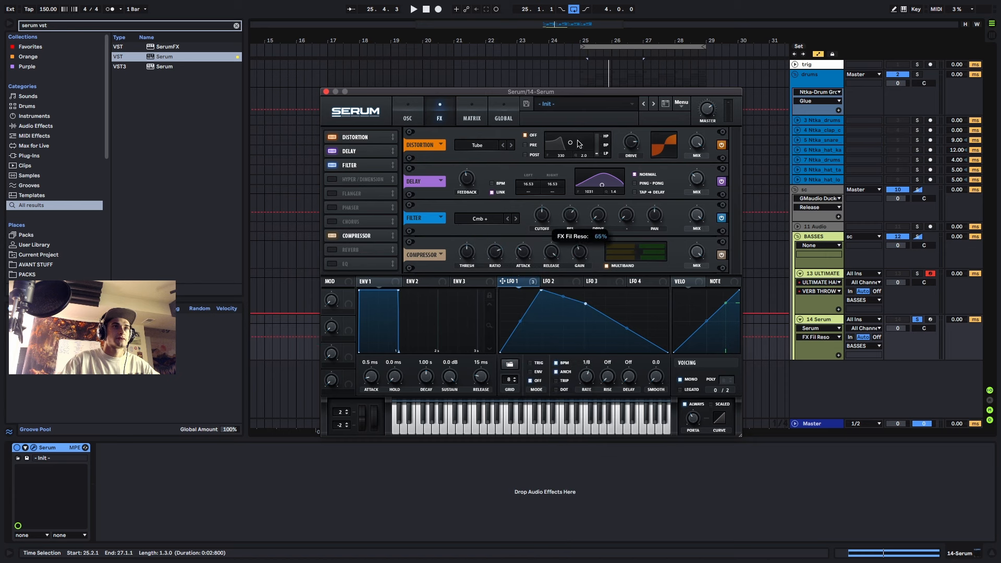
# - Adjust the comb filter's cutoff and resonance during playback, and modulate its drive with LFO 1
pyautogui.press('space')
pyautogui.click(548, 215)
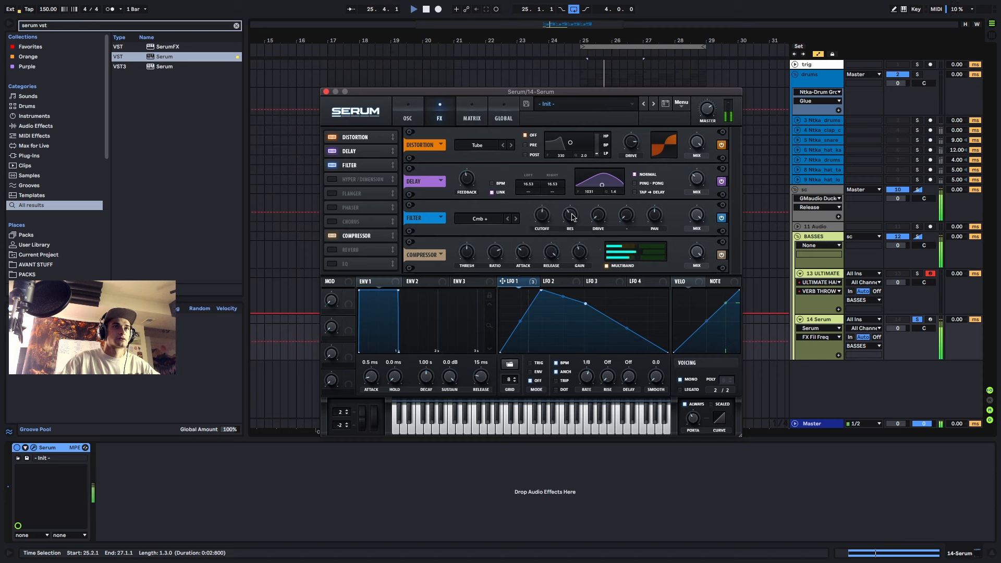
pyautogui.moveTo(502, 281); pyautogui.dragTo(597, 246)
pyautogui.moveTo(690, 370); pyautogui.dragTo(691, 369)
pyautogui.press('space')
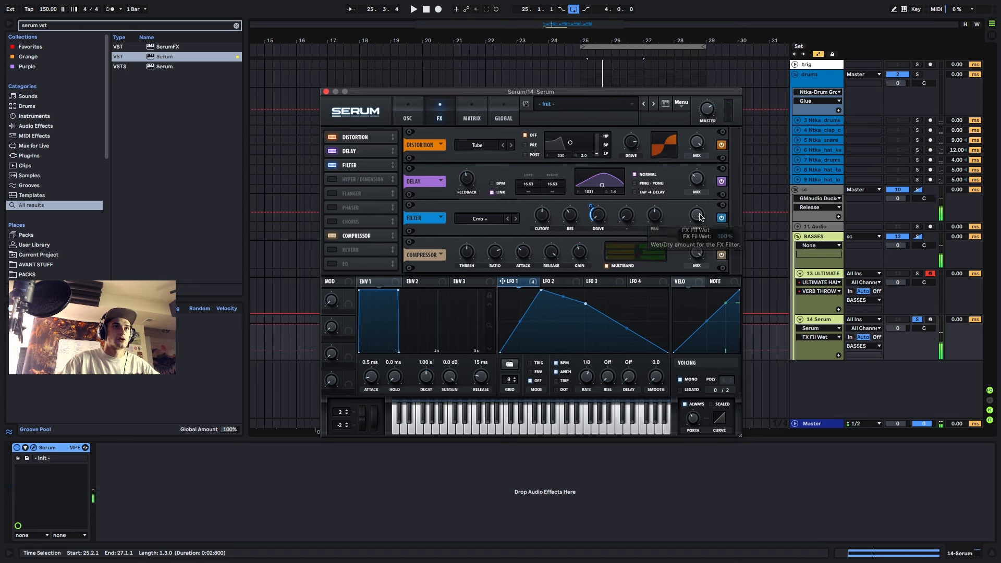
pyautogui.press('space')
# - Enable the EQ after the comb filter and set up its high band as an LFO 1-modulated low-pass around 683 Hz
pyautogui.click(331, 264)
pyautogui.moveTo(355, 263); pyautogui.dragTo(365, 180)
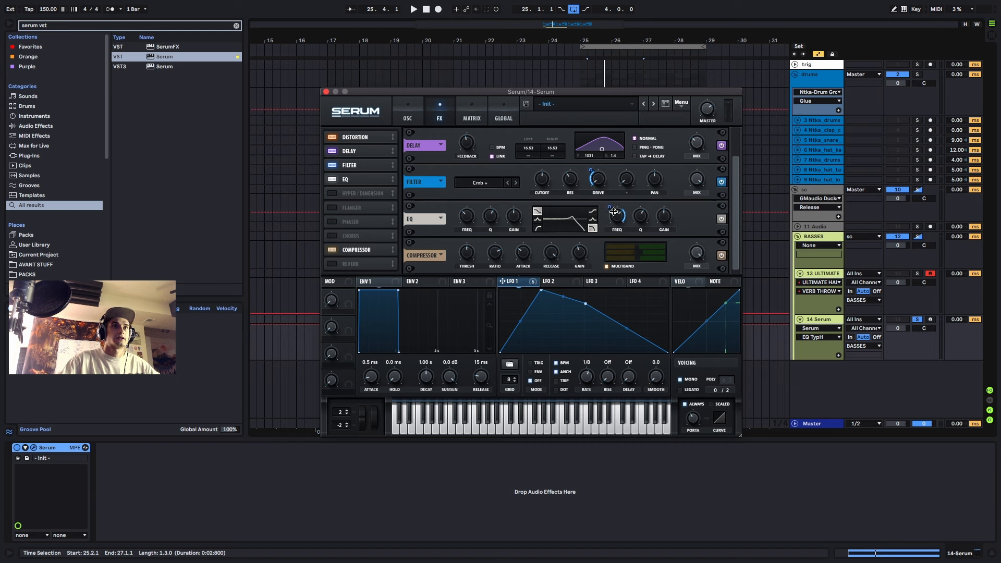
pyautogui.moveTo(612, 209); pyautogui.dragTo(633, 240)
pyautogui.click(622, 219)
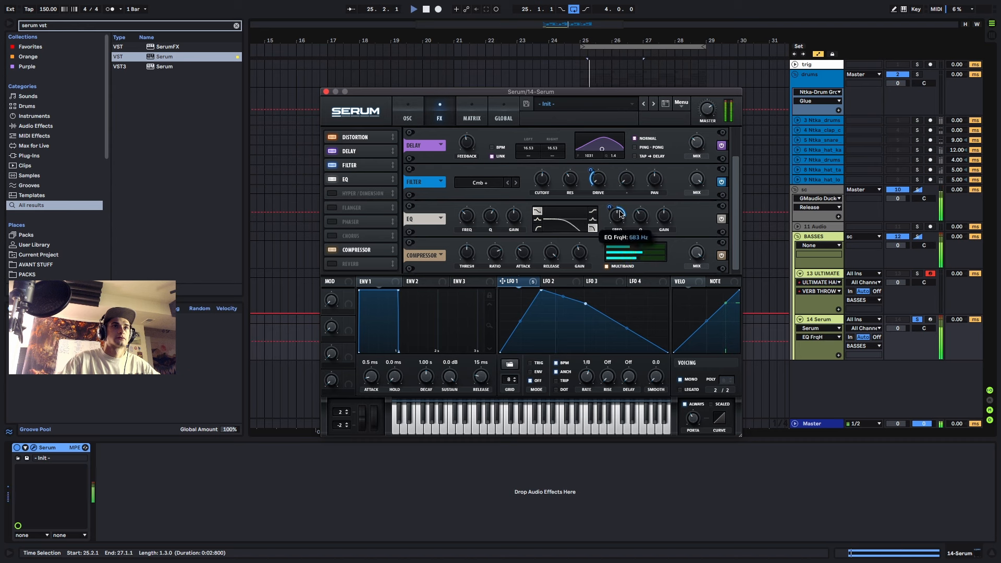
pyautogui.press('space')
# - Set the EQ's low band to Peak with raised gain, and modulate its frequency with LFO 1
pyautogui.click(537, 219)
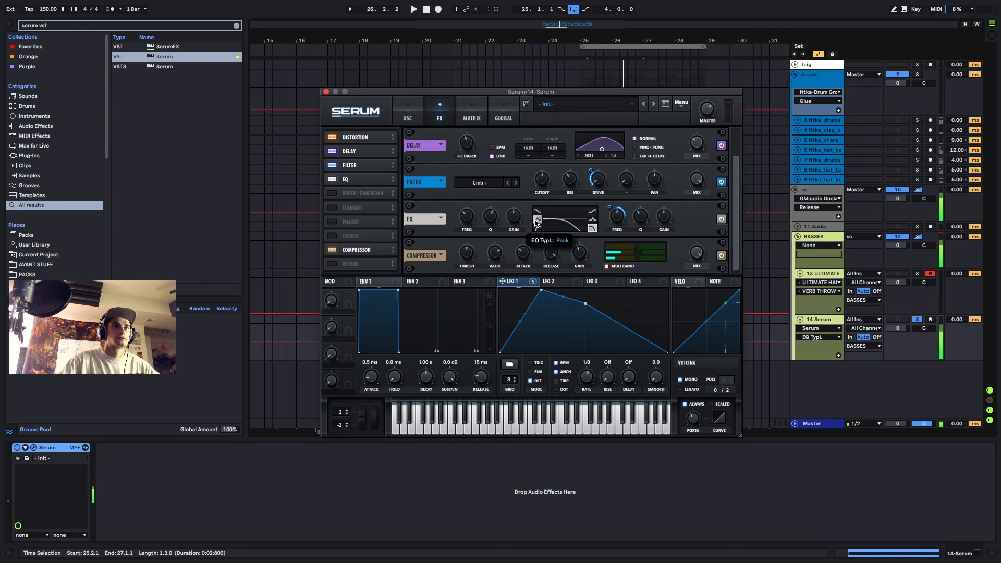
pyautogui.moveTo(528, 286); pyautogui.dragTo(467, 219)
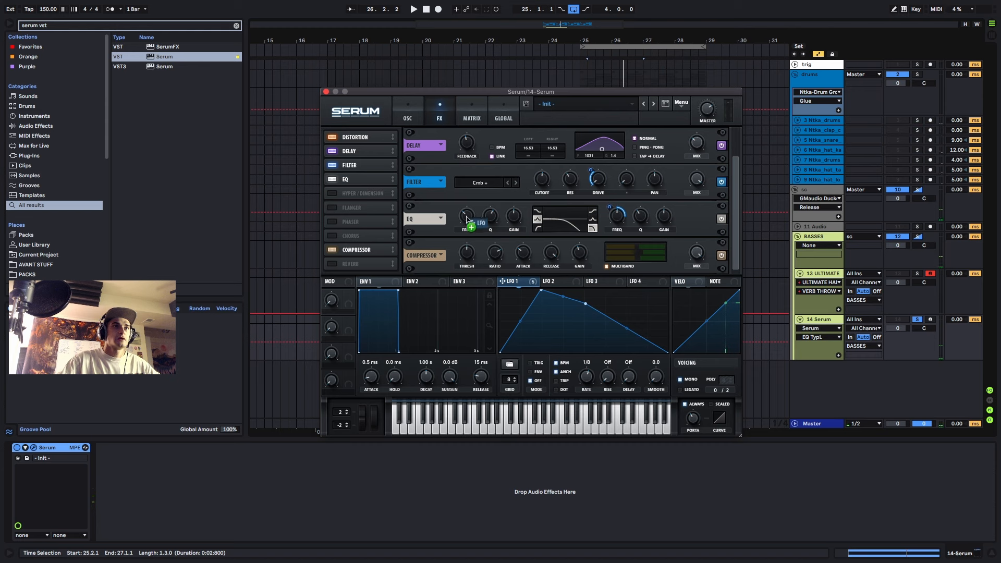
pyautogui.click(520, 219)
pyautogui.press('space')
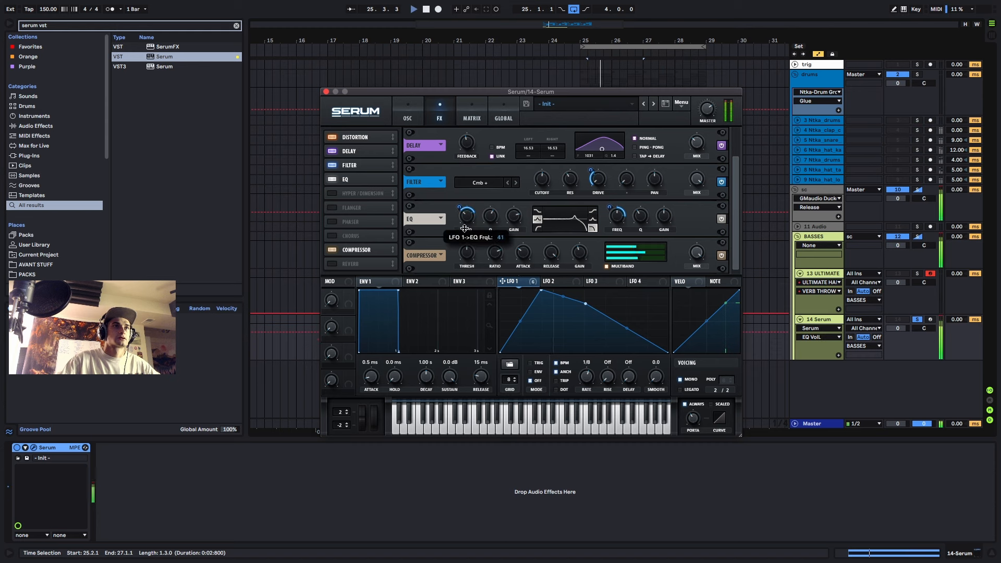
pyautogui.click(470, 222)
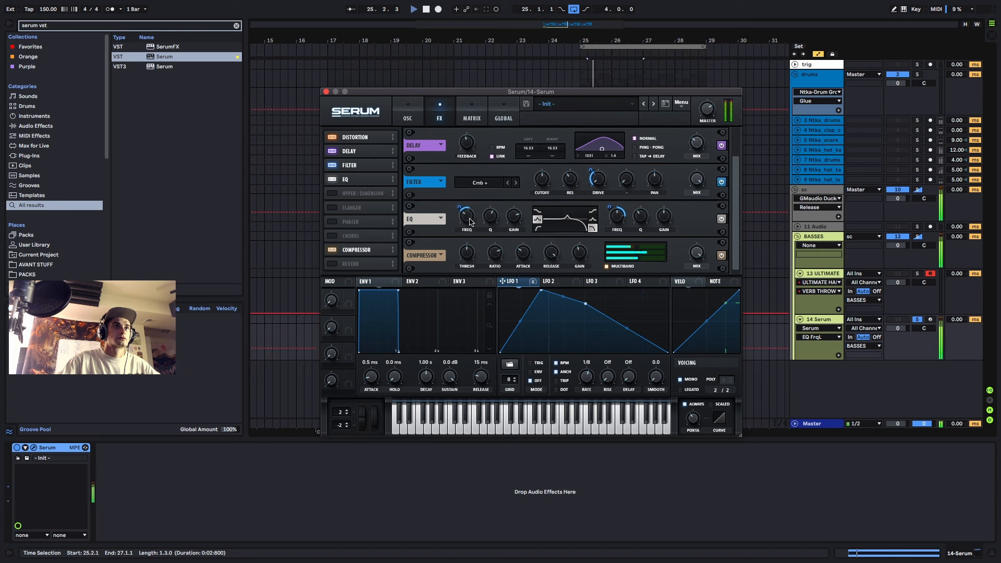
# - Cut the EQ's low band gain to -24.0 dB, tune its frequency to about 61 Hz, and return to the oscillator page
pyautogui.moveTo(516, 215); pyautogui.dragTo(516, 224)
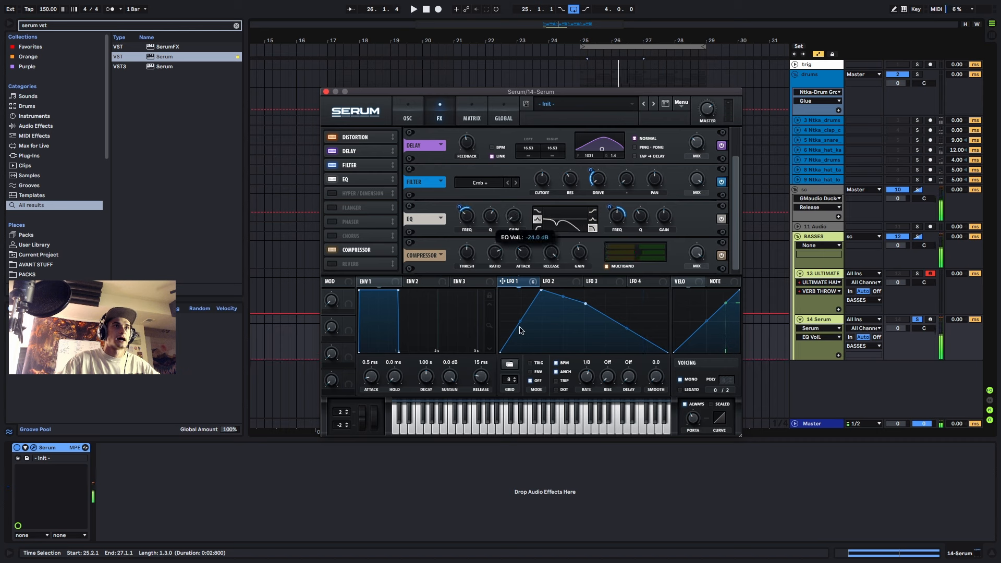
pyautogui.click(467, 218)
pyautogui.click(469, 216)
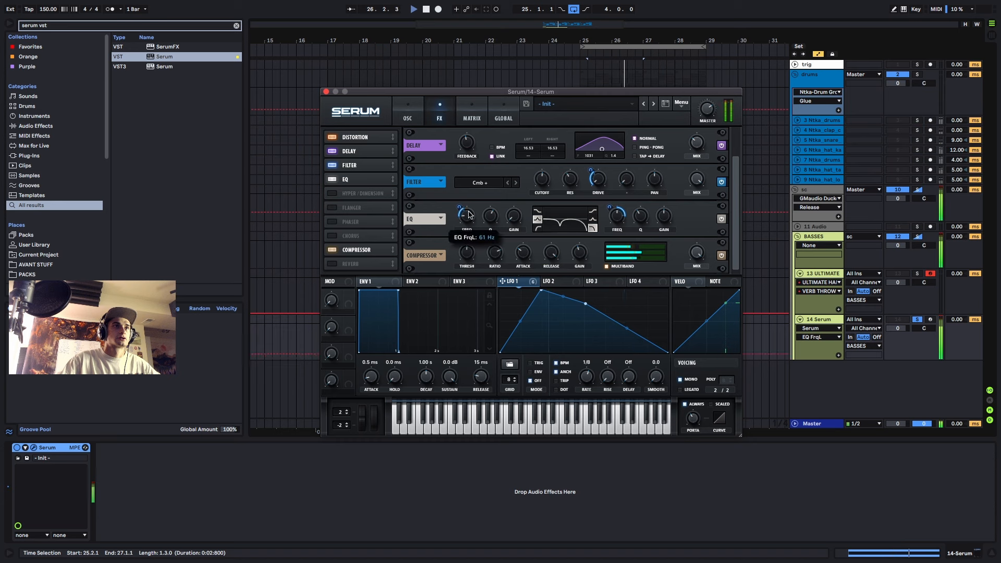
pyautogui.click(407, 112)
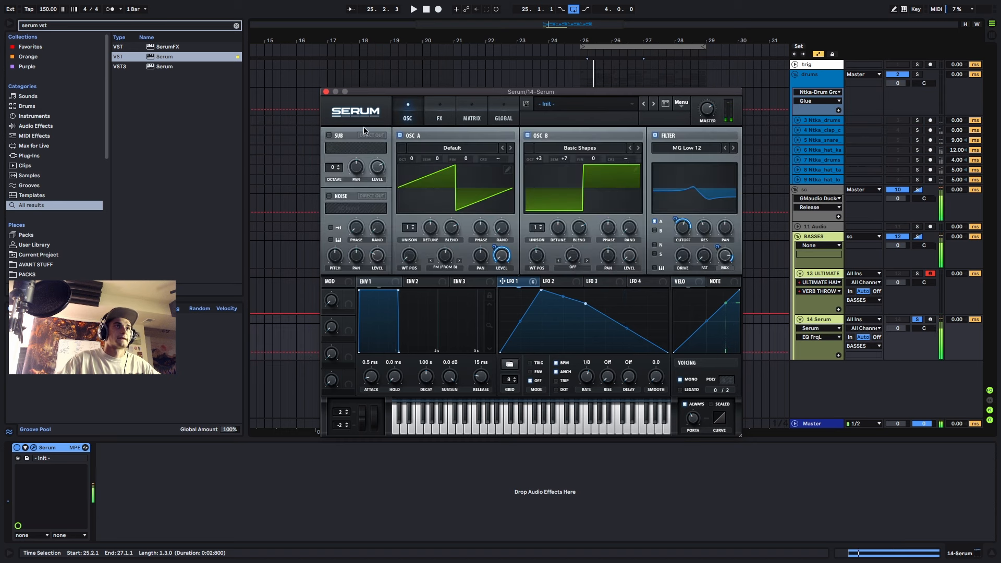
# - Enable the sub oscillator with a triangle wave and direct output, and modulate its level with LFO 1
pyautogui.click(376, 167)
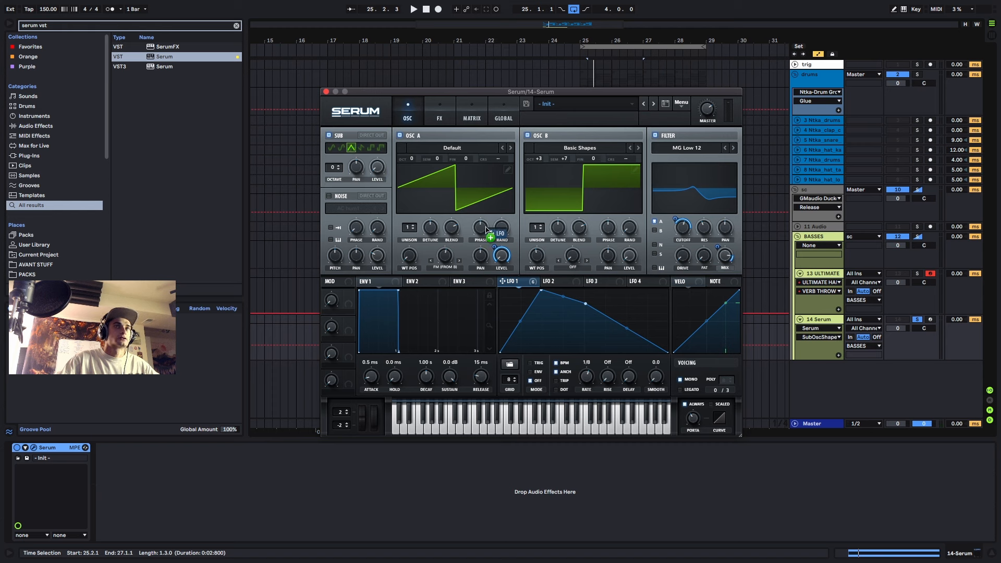
pyautogui.moveTo(487, 230); pyautogui.dragTo(378, 167)
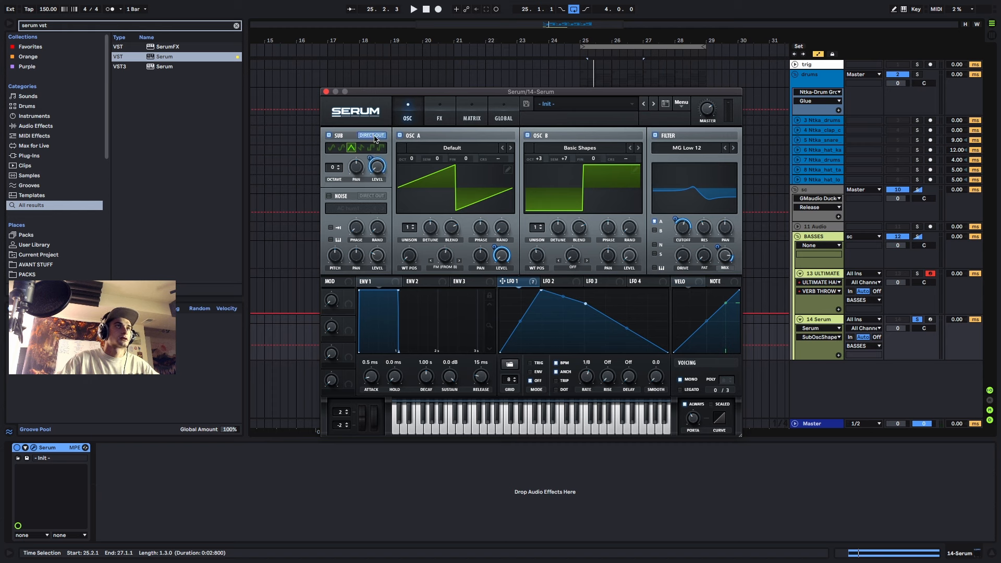
pyautogui.press('space')
# - Set the FX EQ's low band to Shelf, and adjust its frequency and gain along with the high band's frequency
pyautogui.click(441, 111)
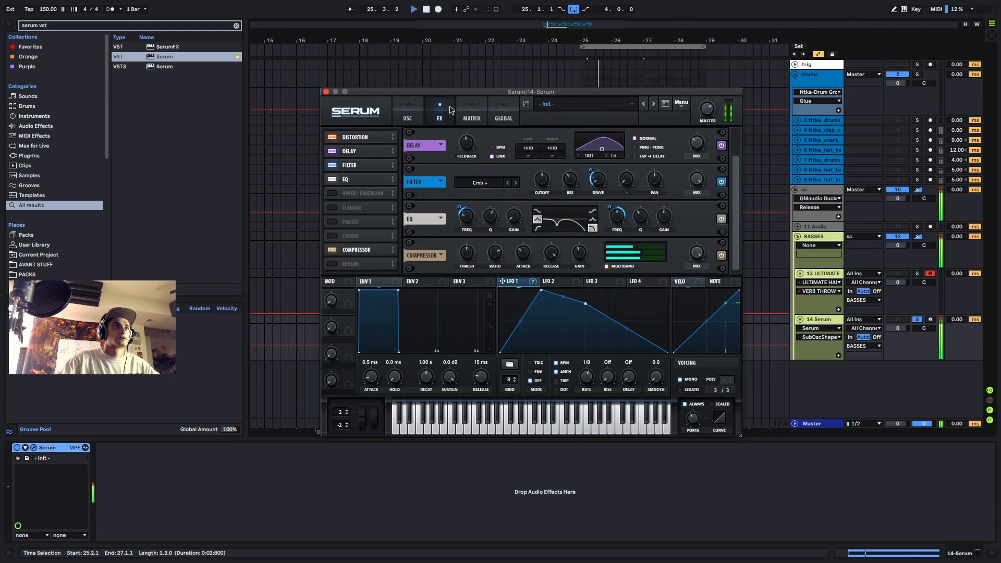
pyautogui.click(537, 228)
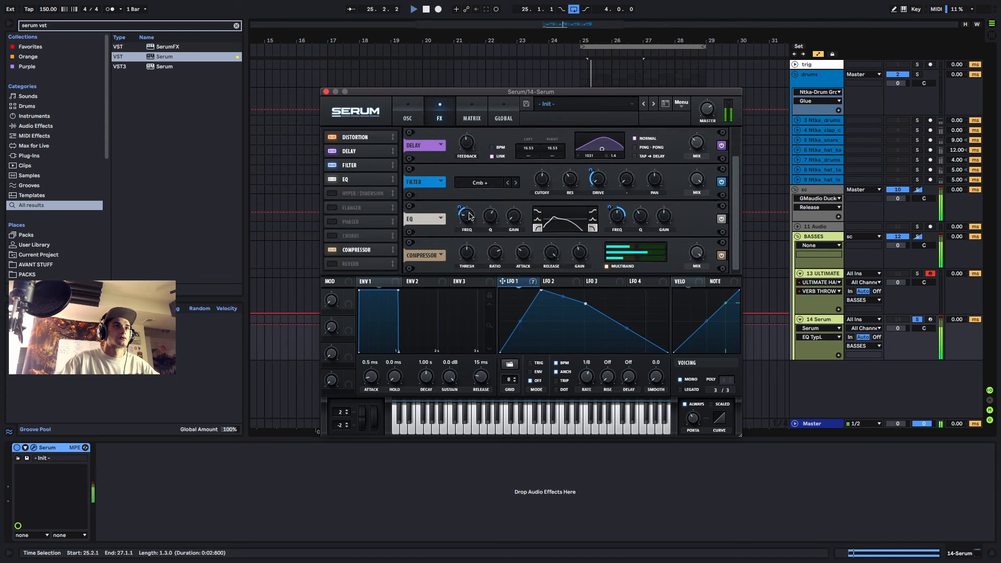
pyautogui.moveTo(469, 216)
pyautogui.mouseDown()
pyautogui.moveTo(463, 196)
pyautogui.moveTo(466, 224)
pyautogui.moveTo(462, 212)
pyautogui.moveTo(517, 206)
pyautogui.moveTo(480, 201)
pyautogui.mouseUp()
pyautogui.press('space')
pyautogui.click(533, 219)
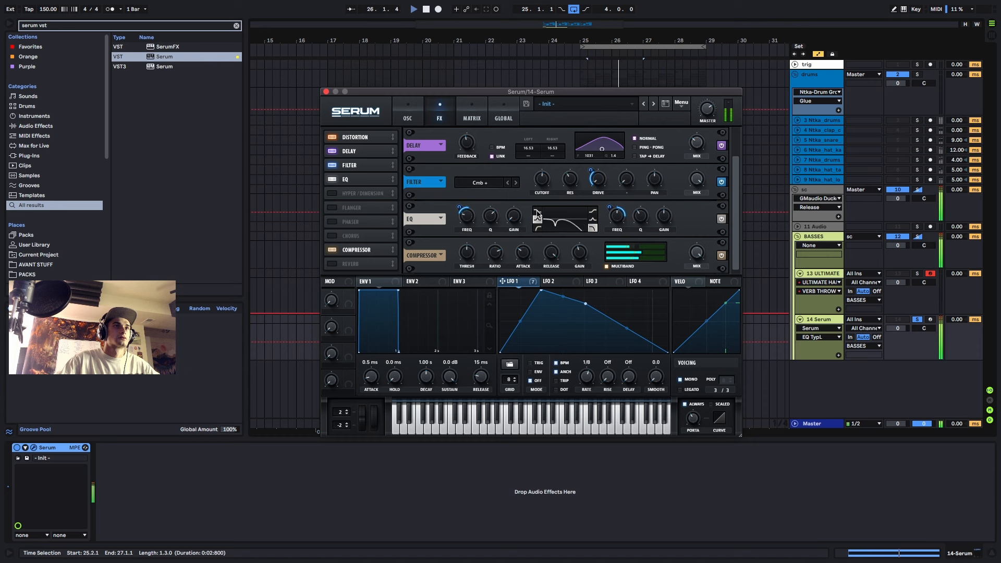
pyautogui.moveTo(512, 218); pyautogui.dragTo(521, 210)
pyautogui.click(617, 215)
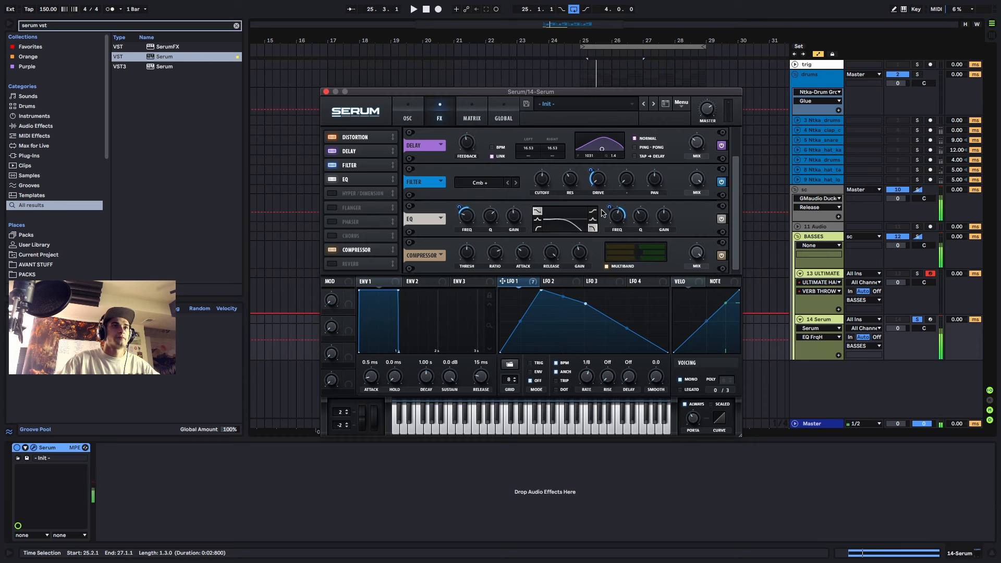
# - Try modulating the FX comb filter's cutoff with LFO 1 during playback
pyautogui.press('space')
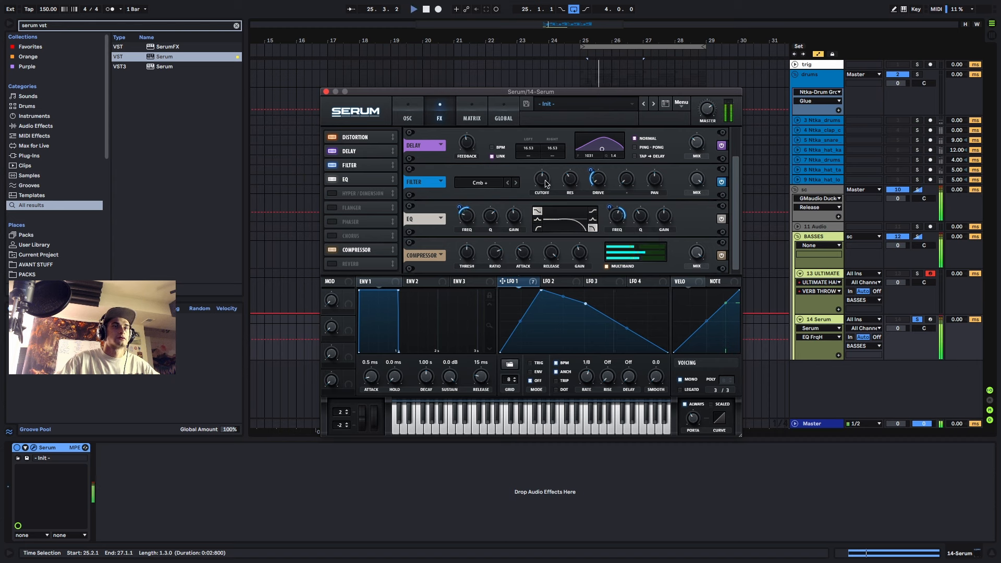
pyautogui.moveTo(558, 194)
pyautogui.mouseDown()
pyautogui.moveTo(542, 179)
pyautogui.moveTo(537, 193)
pyautogui.moveTo(543, 172)
pyautogui.moveTo(540, 213)
pyautogui.moveTo(545, 183)
pyautogui.mouseUp()
pyautogui.press('space')
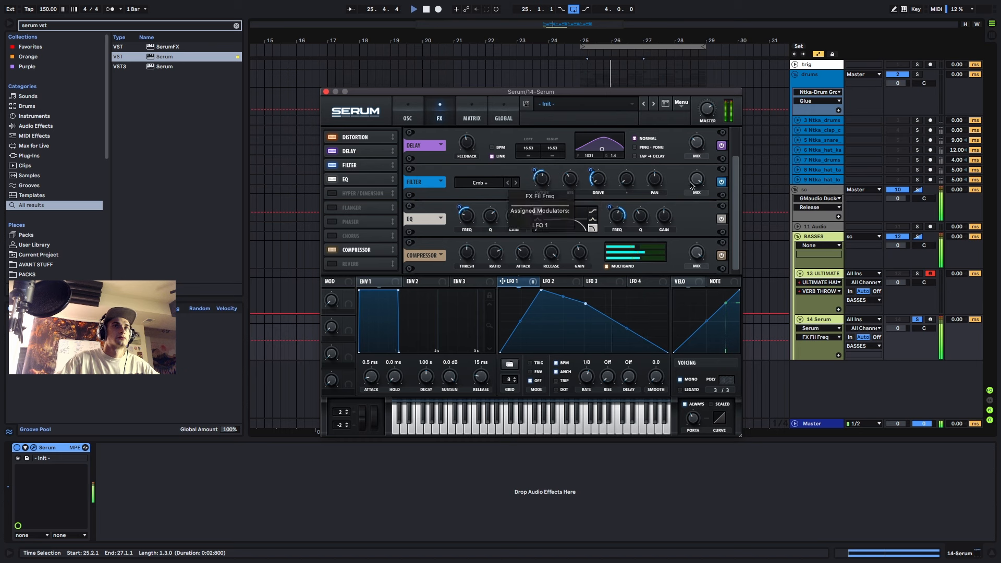
# - Set the delay mix to about 41% and adjust the comb filter's mix while listening
pyautogui.moveTo(698, 180); pyautogui.dragTo(698, 148)
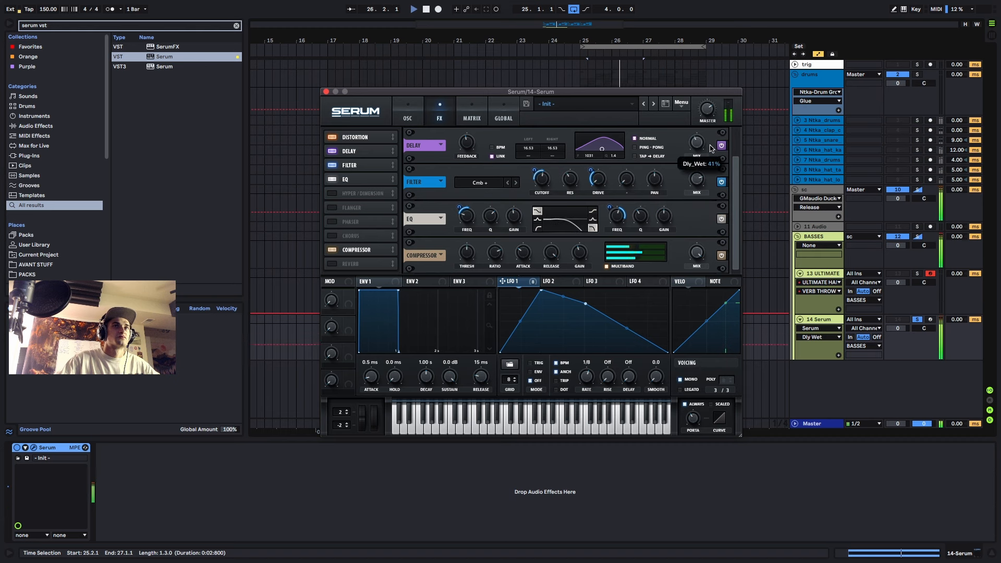
pyautogui.press('space')
pyautogui.moveTo(700, 176); pyautogui.dragTo(700, 187)
pyautogui.press('space')
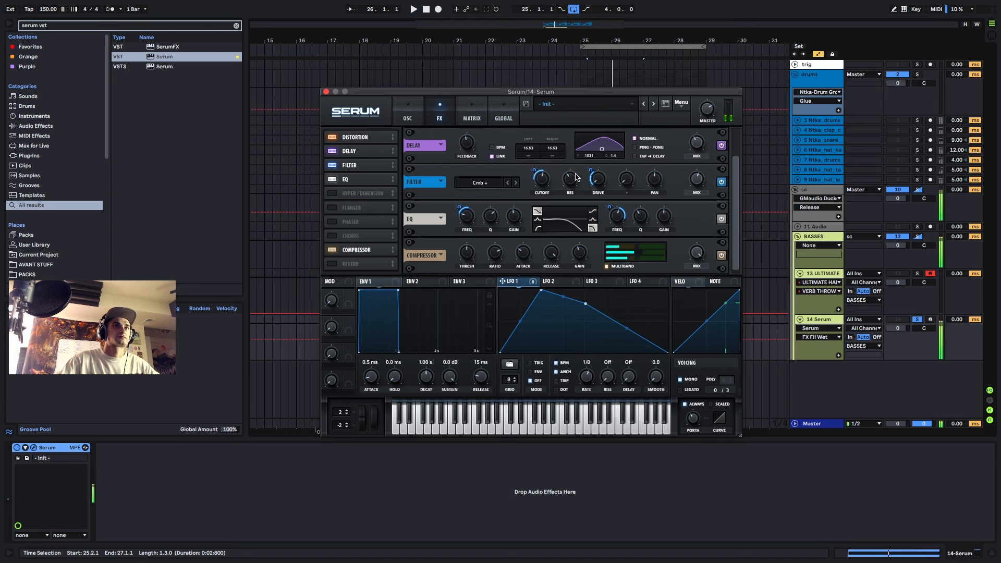
# - Remove all modulators from the comb filter's cutoff and resume playback
pyautogui.rightClick(545, 178)
pyautogui.click(568, 207)
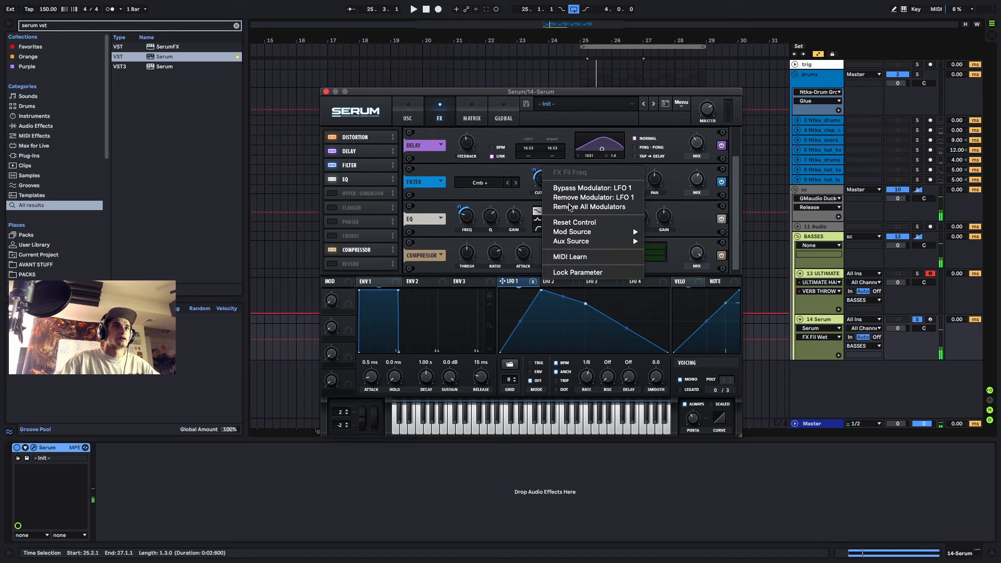
pyautogui.press('space')
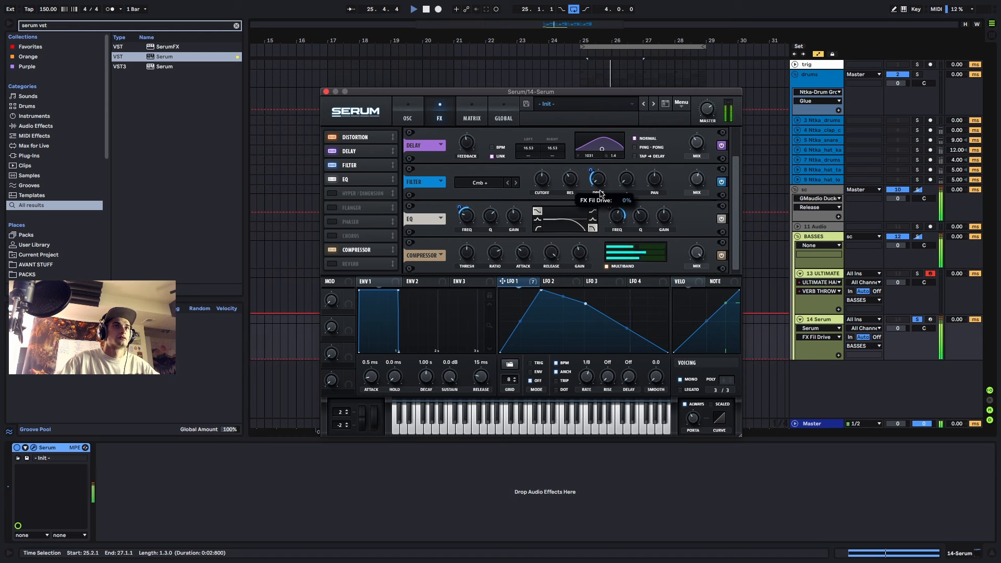
# - Adjust the comb filter's cutoff during playback and set its resonance to about 27%
pyautogui.click(573, 180)
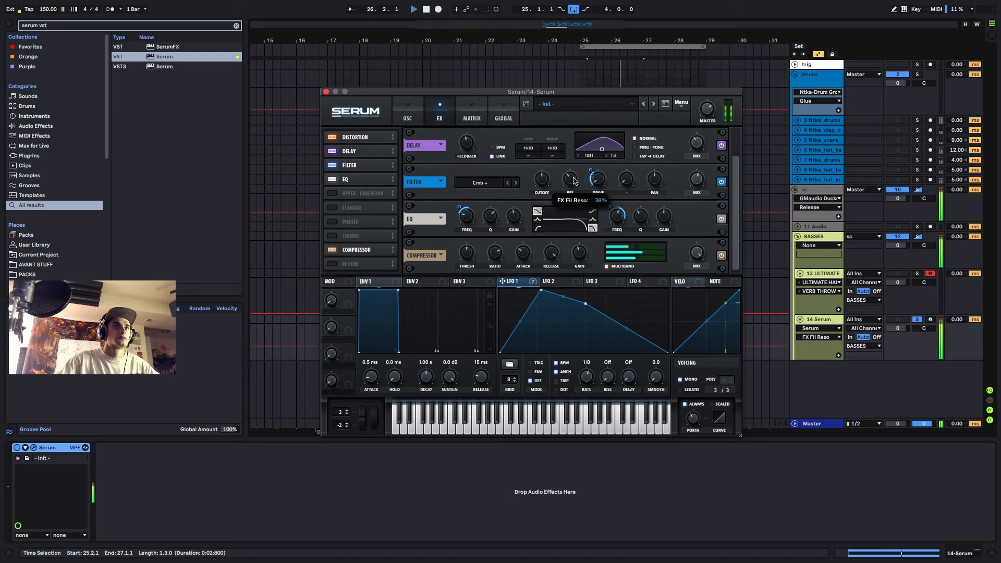
pyautogui.click(545, 179)
pyautogui.press('space')
pyautogui.press('space')
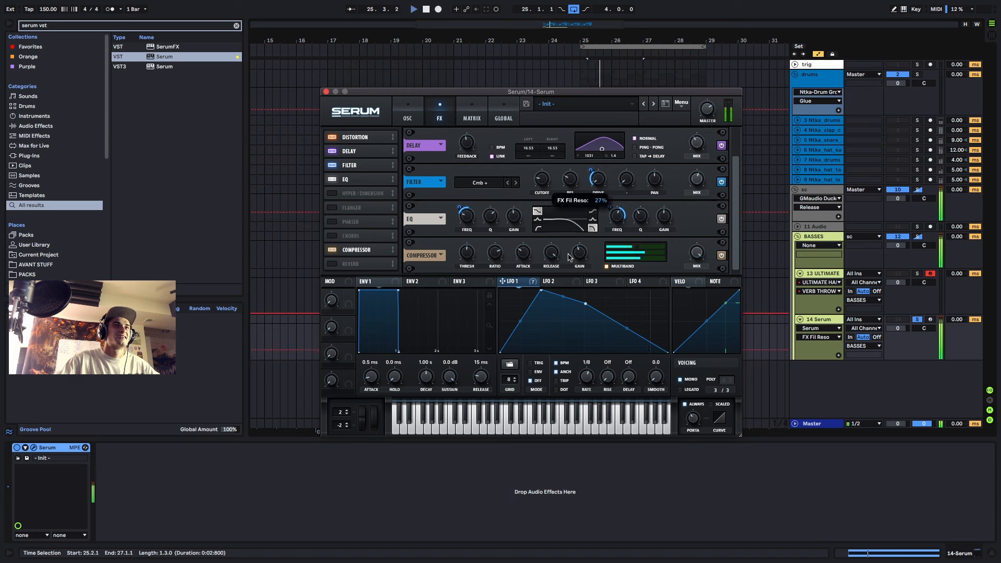
# - Modulate the comb filter's resonance with LFO 1, set the resonance to about 42%, and retune the cutoff
pyautogui.press('space')
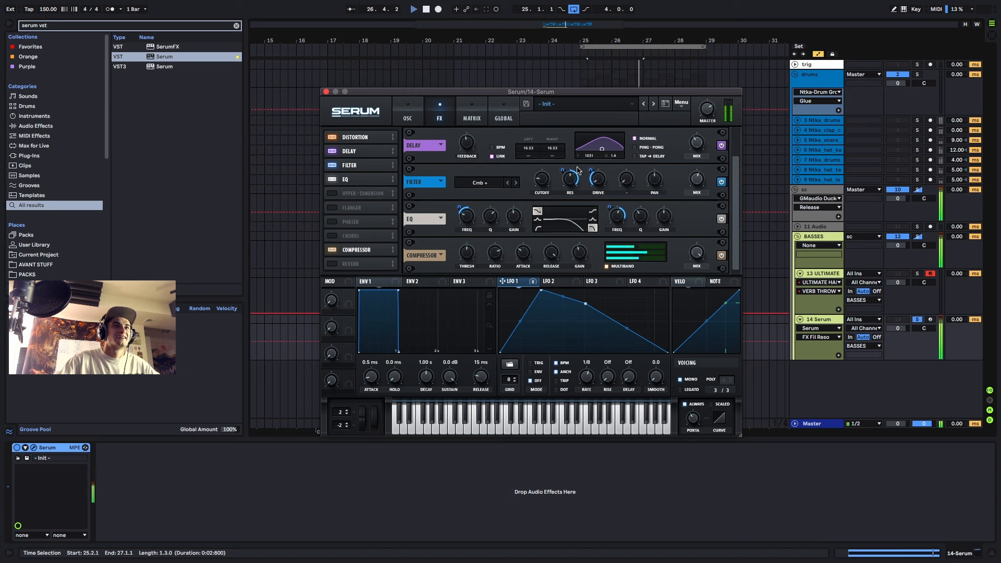
pyautogui.moveTo(576, 174)
pyautogui.click(543, 181)
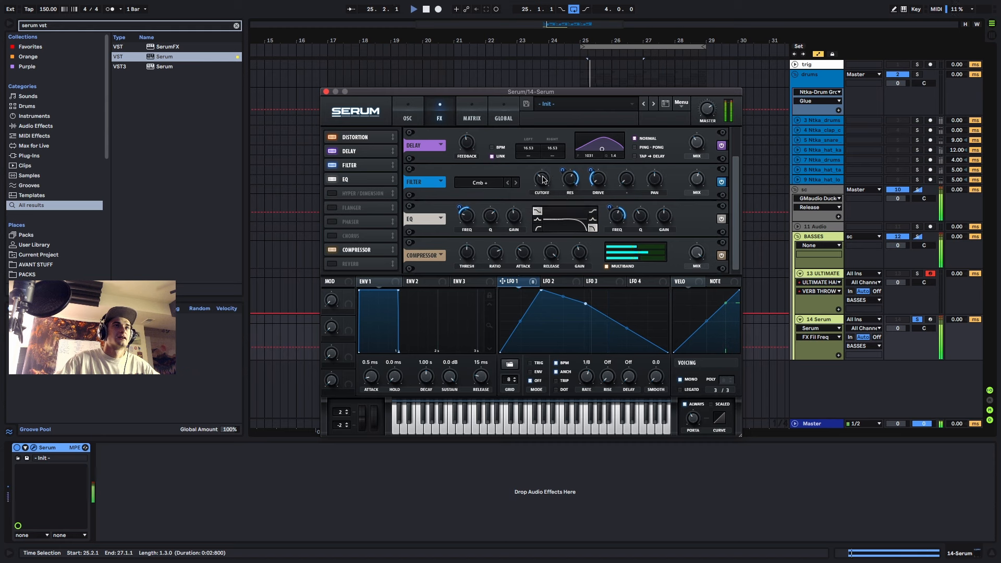
pyautogui.click(566, 176)
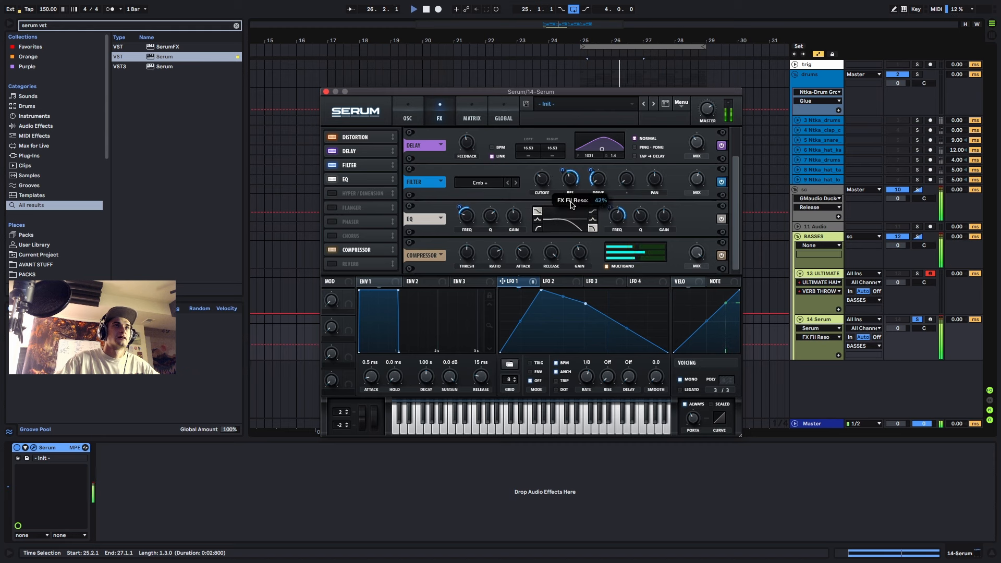
pyautogui.click(549, 180)
# - Unsolo the Serum track, and reshape LFO 1 in Trig mode with a later peak and a more rounded falling slope
pyautogui.click(916, 319)
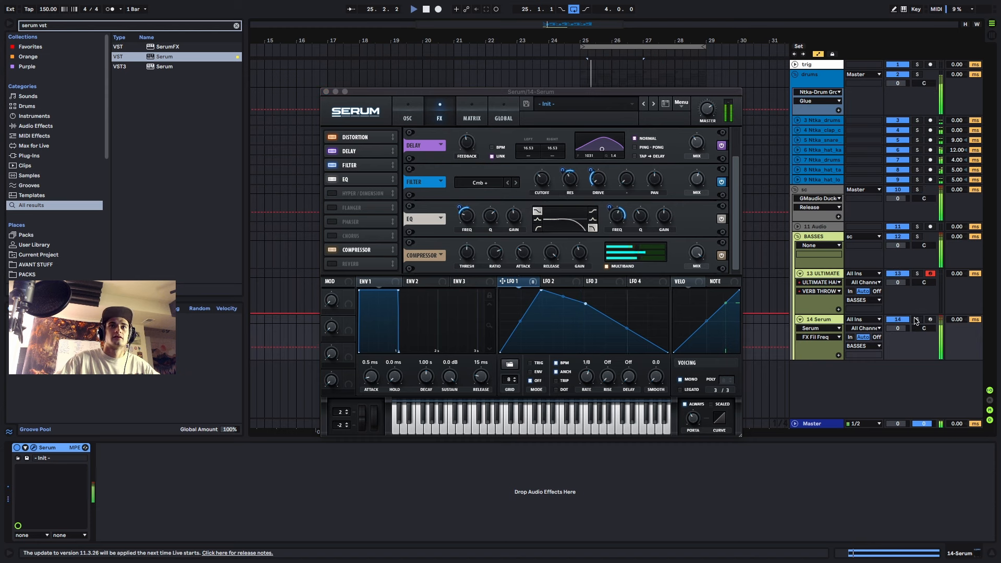
pyautogui.moveTo(542, 296)
pyautogui.mouseDown()
pyautogui.moveTo(594, 306)
pyautogui.moveTo(544, 293)
pyautogui.moveTo(542, 280)
pyautogui.mouseUp()
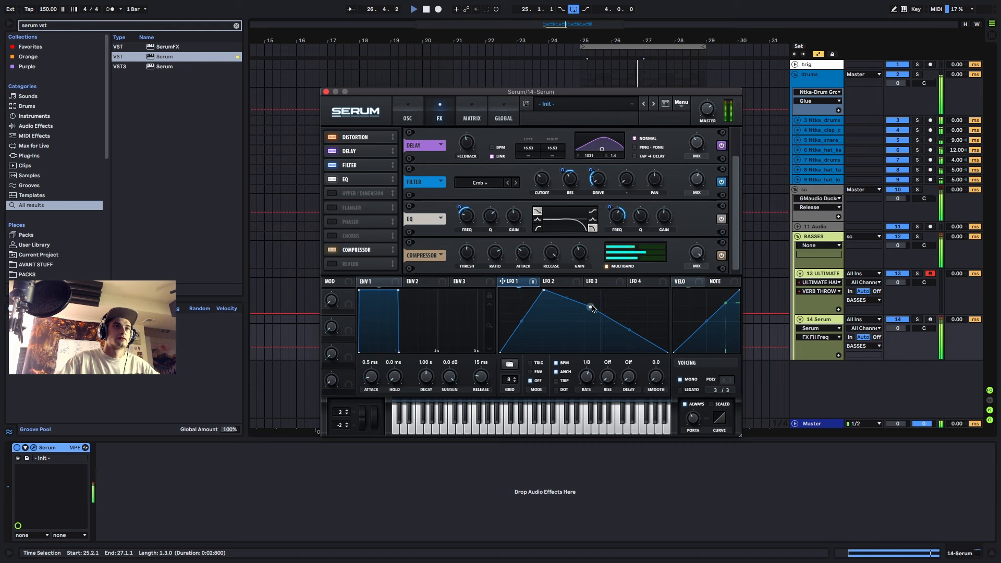
pyautogui.click(419, 112)
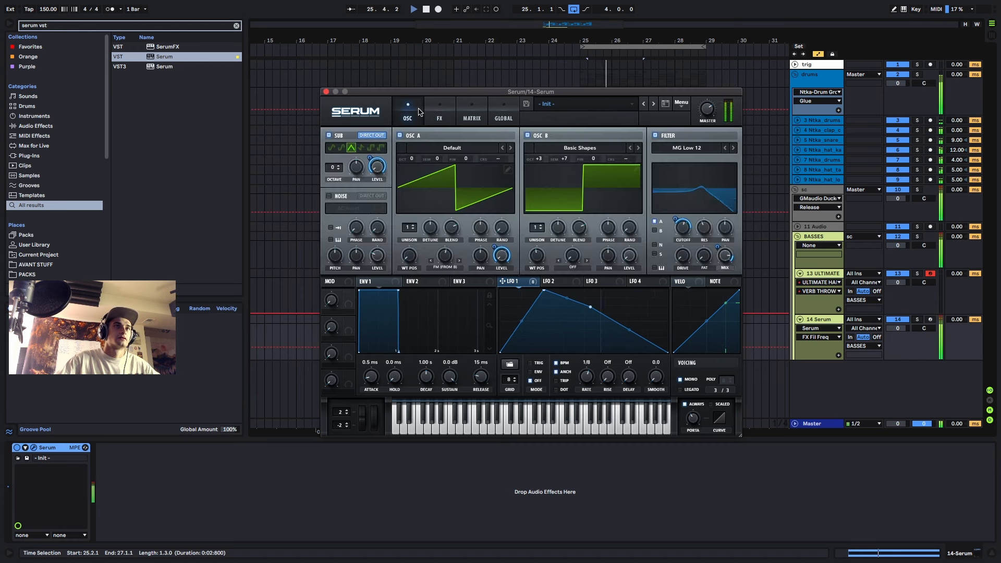
pyautogui.moveTo(629, 330)
pyautogui.mouseDown()
pyautogui.moveTo(623, 344)
pyautogui.moveTo(629, 306)
pyautogui.moveTo(591, 292)
pyautogui.moveTo(619, 325)
pyautogui.mouseUp()
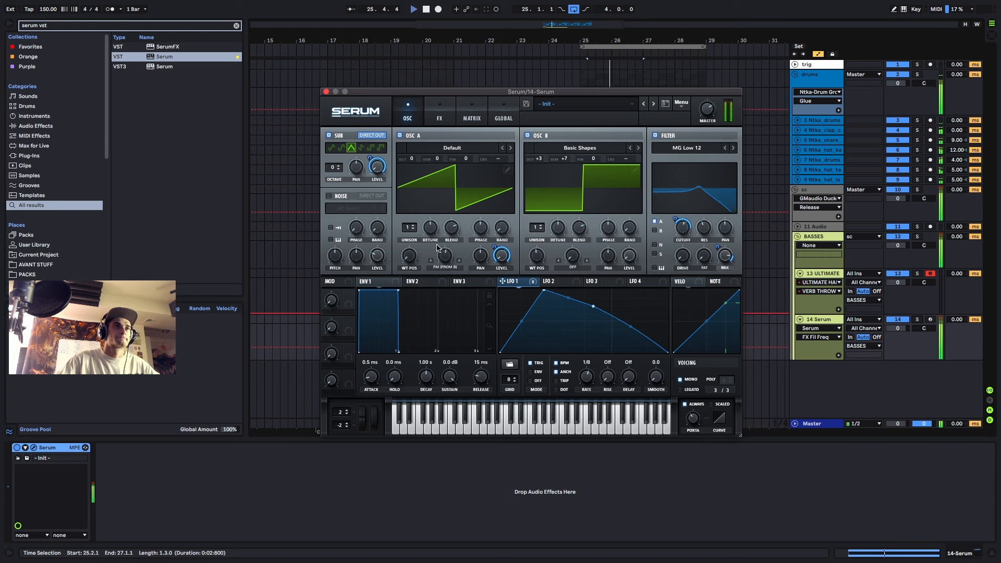
# - Fine-tune oscillator A's FM (From B) amount and the comb filter's cutoff, checking the sound with the comb filter bypassed
pyautogui.click(445, 262)
pyautogui.moveTo(448, 258)
pyautogui.mouseDown()
pyautogui.moveTo(452, 237)
pyautogui.moveTo(447, 252)
pyautogui.mouseUp()
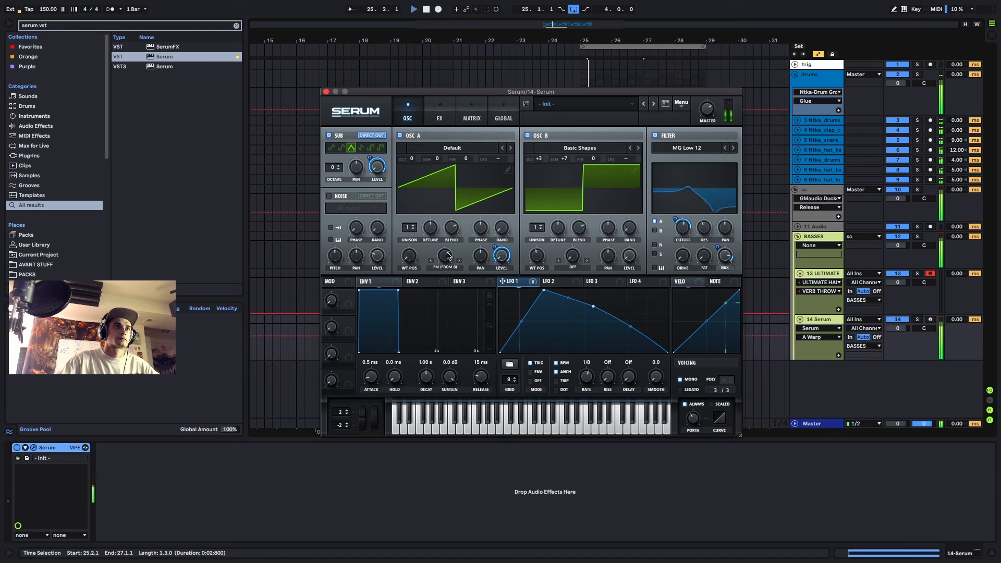
pyautogui.click(440, 115)
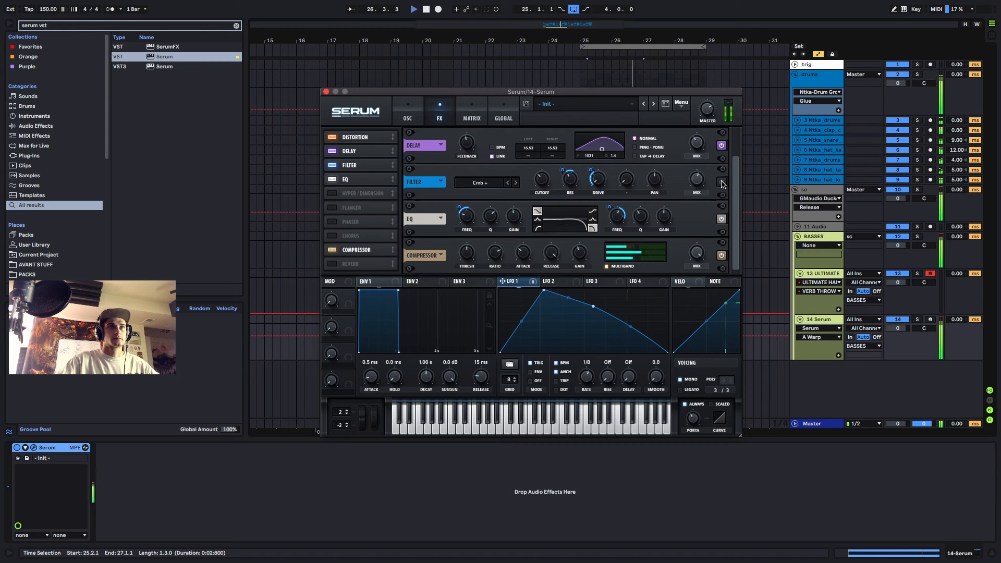
pyautogui.click(721, 182)
pyautogui.moveTo(539, 184); pyautogui.dragTo(542, 187)
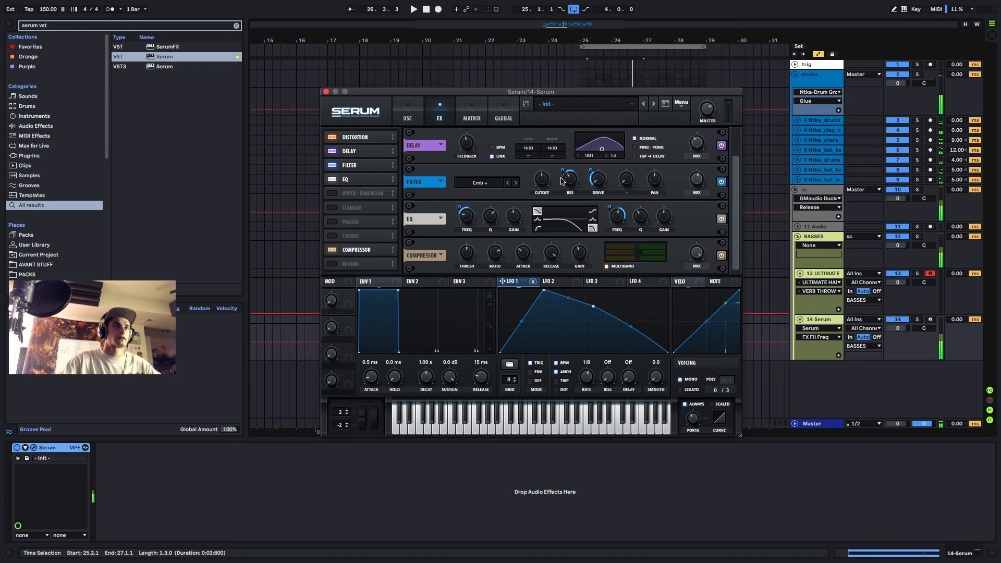
pyautogui.click(407, 112)
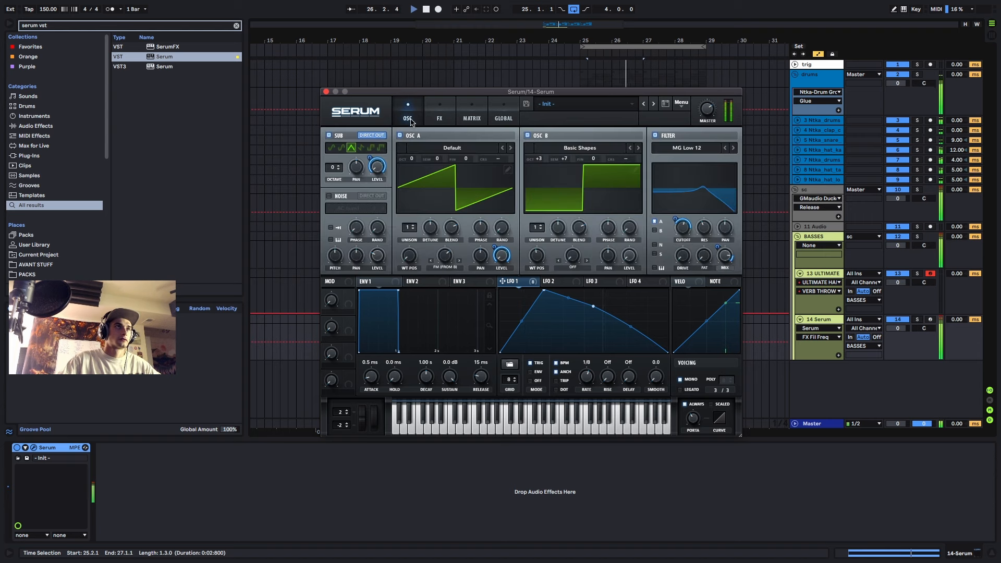
# - Close the Serum window, search the browser for "disper", and add the Disperser VST after Serum
pyautogui.click(326, 91)
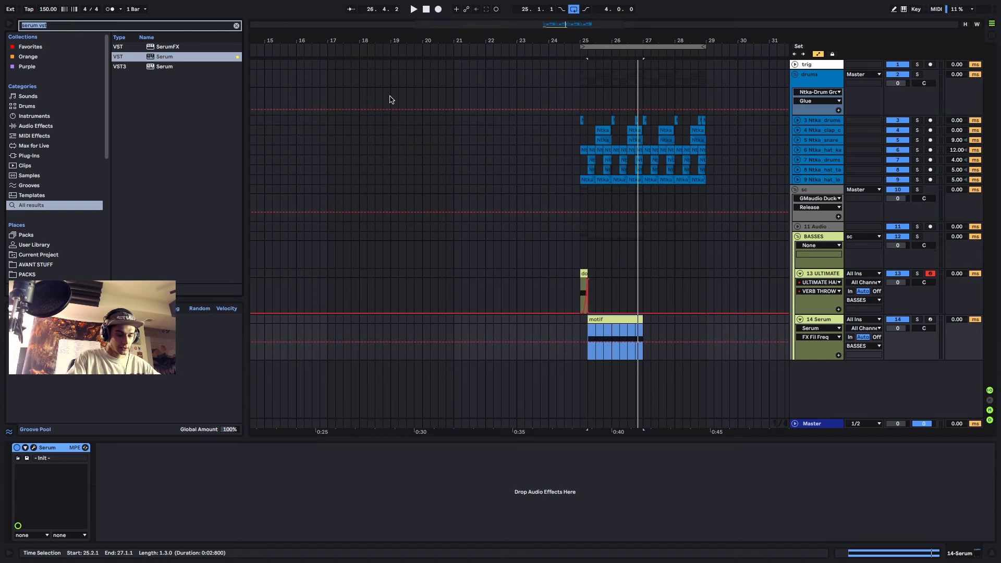
pyautogui.write('disper')
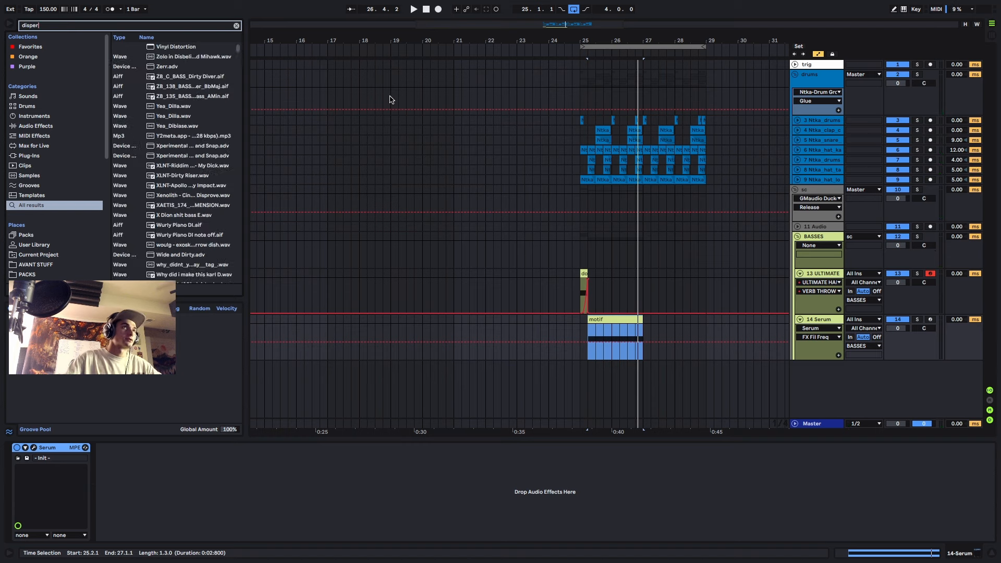
pyautogui.click(153, 235)
pyautogui.doubleClick(153, 236)
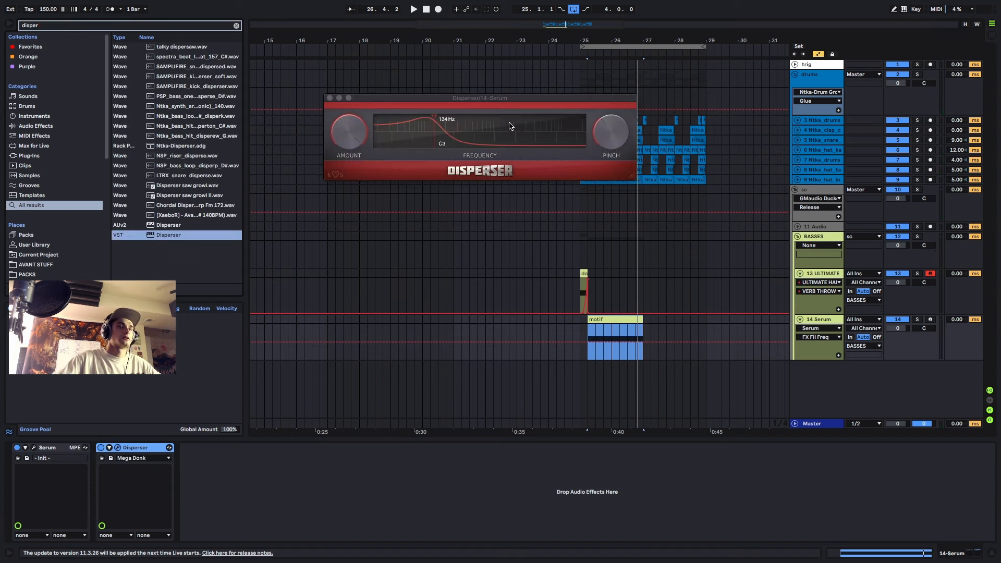
# - Tune Disperser's frequency to 431 Hz
pyautogui.moveTo(431, 140); pyautogui.dragTo(490, 140)
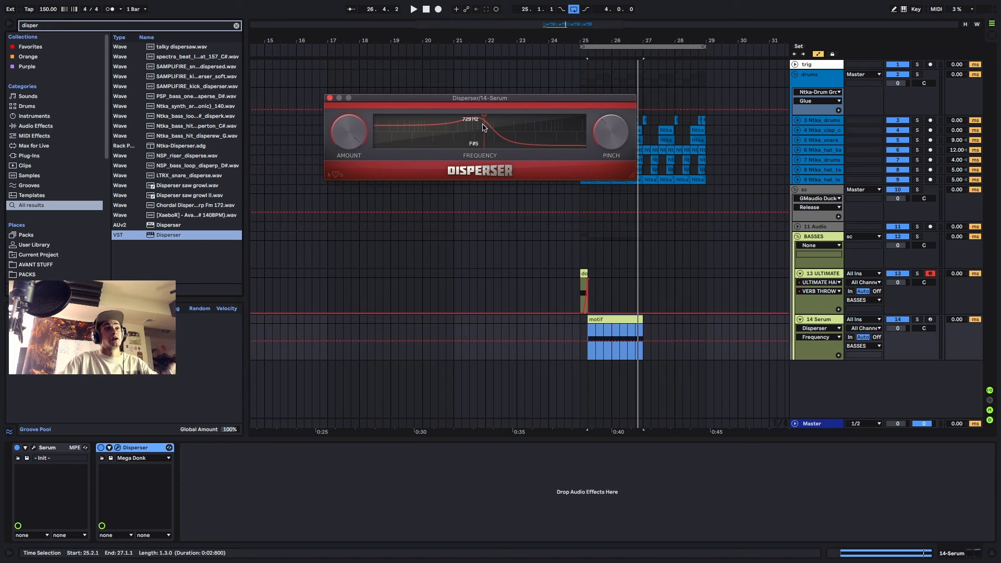
pyautogui.moveTo(484, 127)
pyautogui.mouseDown()
pyautogui.moveTo(493, 137)
pyautogui.moveTo(477, 141)
pyautogui.mouseUp()
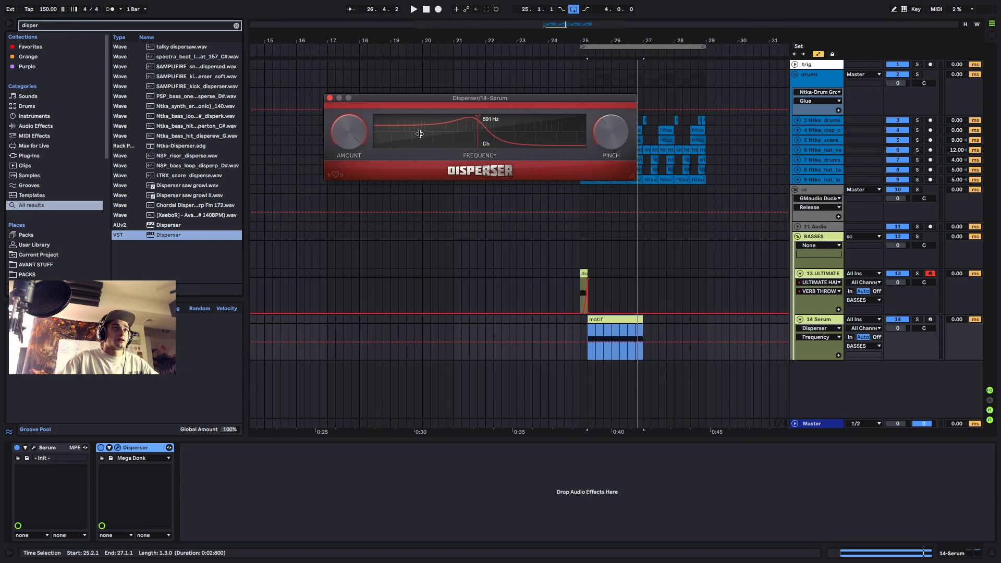
pyautogui.moveTo(499, 122)
pyautogui.mouseDown()
pyautogui.moveTo(454, 136)
pyautogui.moveTo(471, 140)
pyautogui.moveTo(458, 147)
pyautogui.moveTo(490, 141)
pyautogui.moveTo(459, 146)
pyautogui.moveTo(478, 149)
pyautogui.mouseUp()
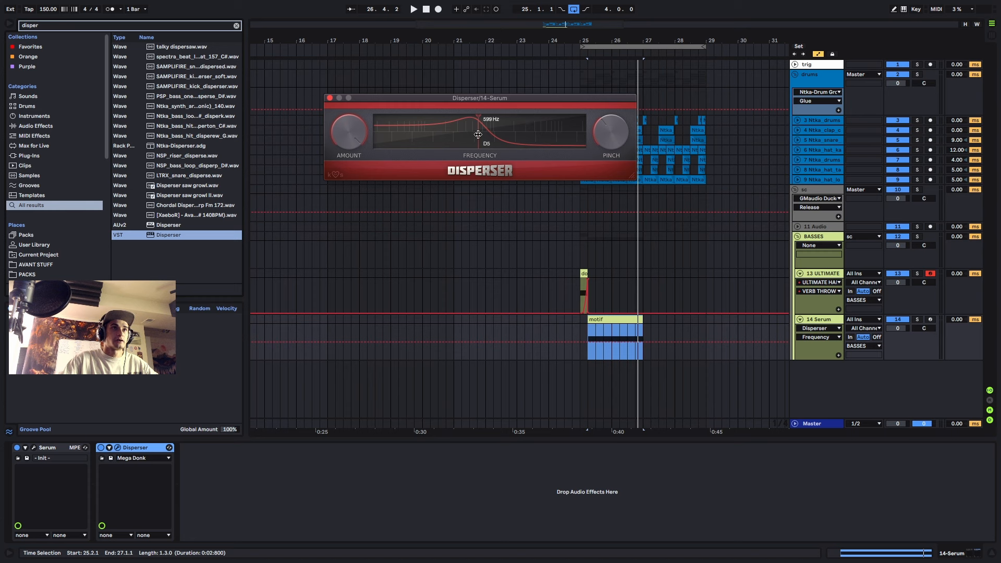
pyautogui.moveTo(478, 135)
pyautogui.mouseDown()
pyautogui.moveTo(464, 135)
pyautogui.moveTo(496, 136)
pyautogui.moveTo(454, 140)
pyautogui.moveTo(473, 141)
pyautogui.mouseUp()
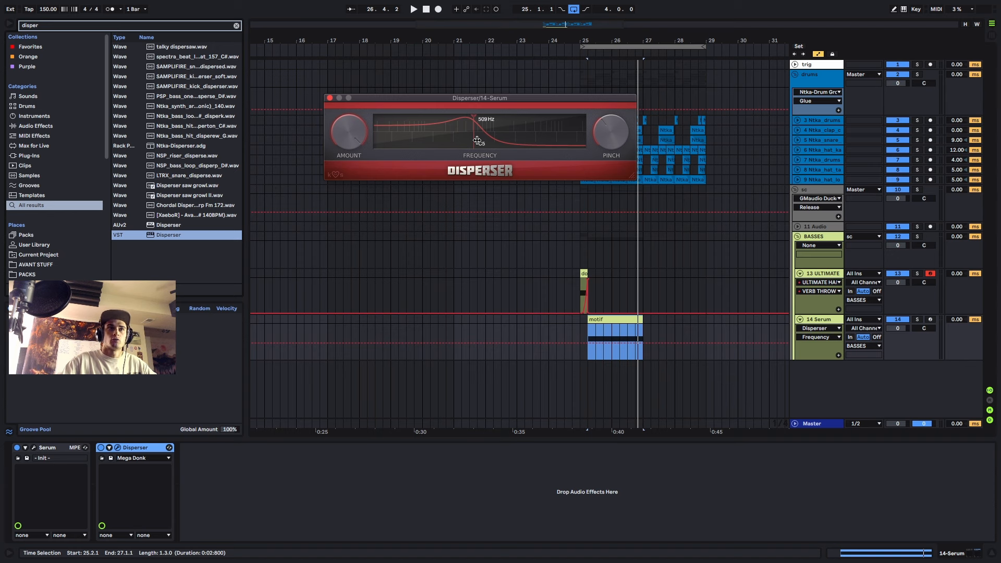
pyautogui.moveTo(473, 138); pyautogui.dragTo(469, 139)
# - Play the loop and compare the motif bass with Disperser bypassed and enabled
pyautogui.press('space')
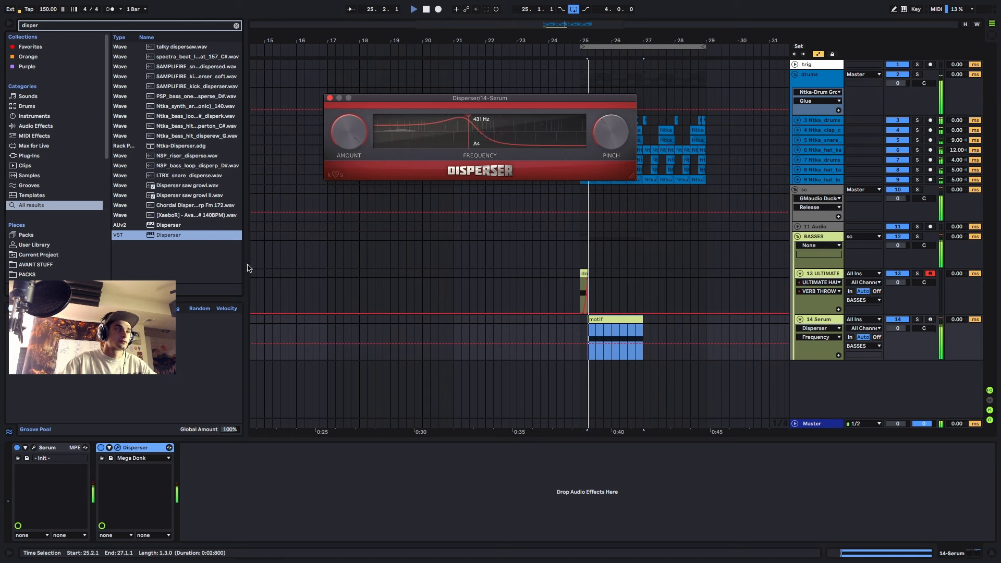
pyautogui.click(100, 447)
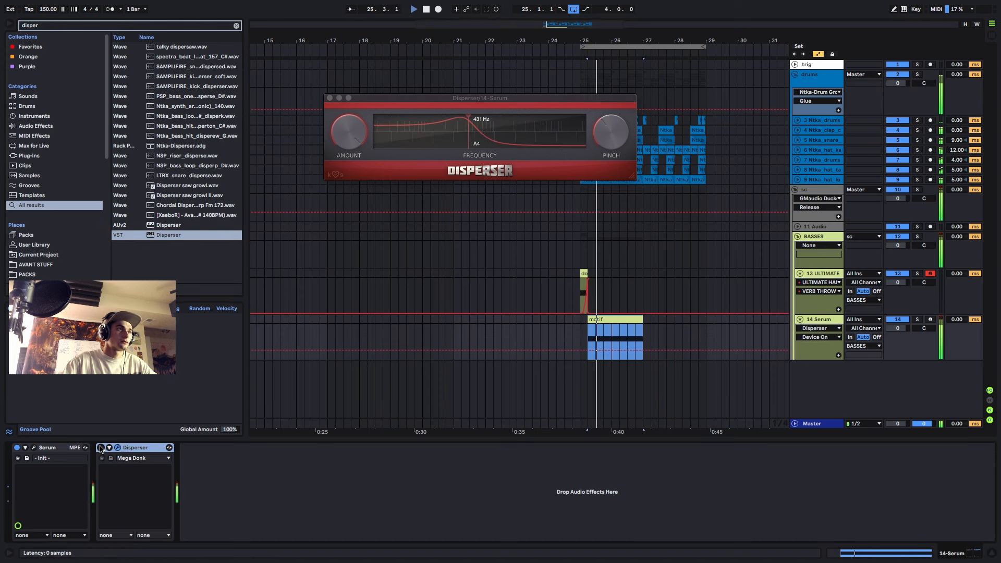
pyautogui.click(101, 447)
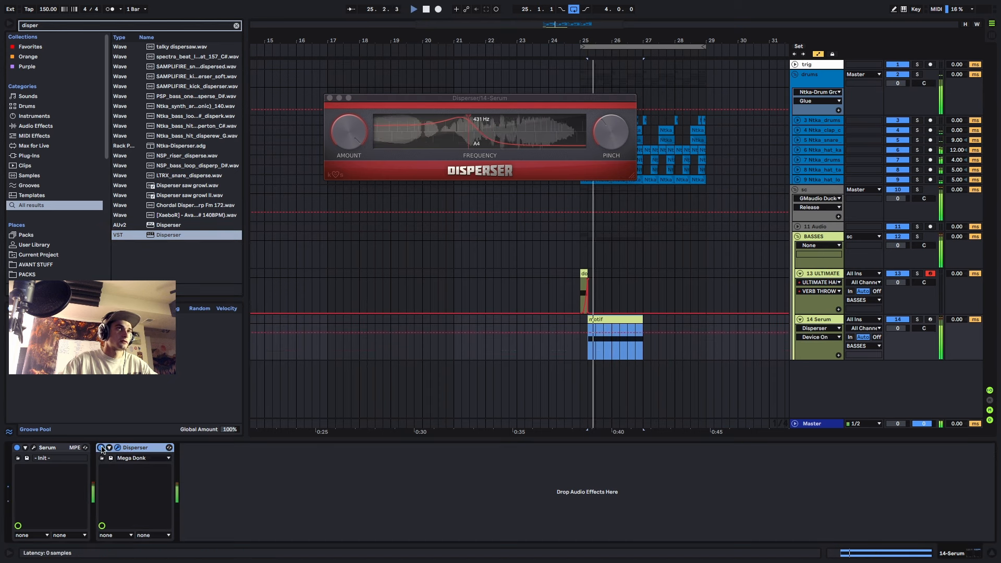
# - Try stacking three more copies of Disperser in the motif bass chain and audition the loop
pyautogui.press('space')
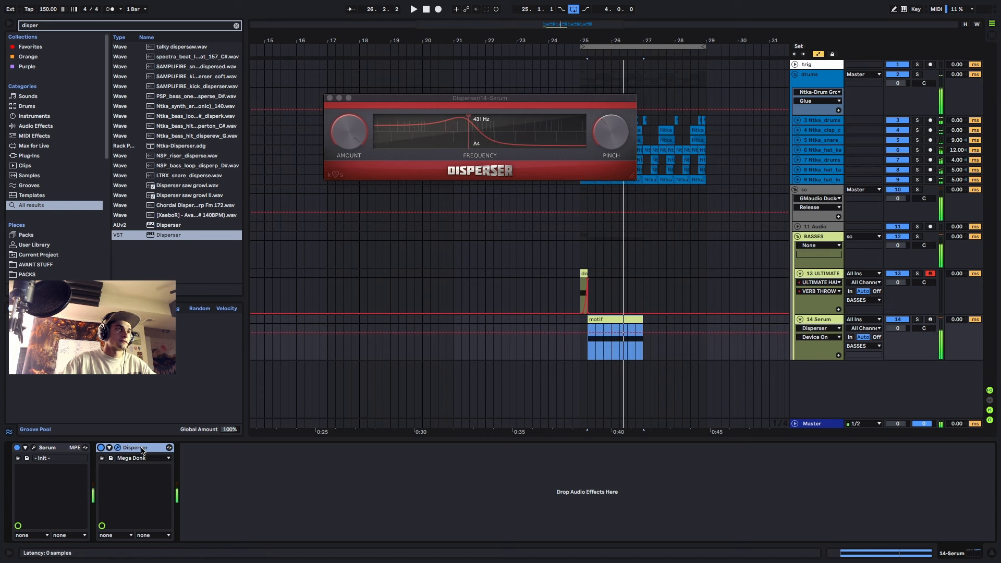
pyautogui.press('super+d')
pyautogui.press('super+d')
pyautogui.press('super+d')
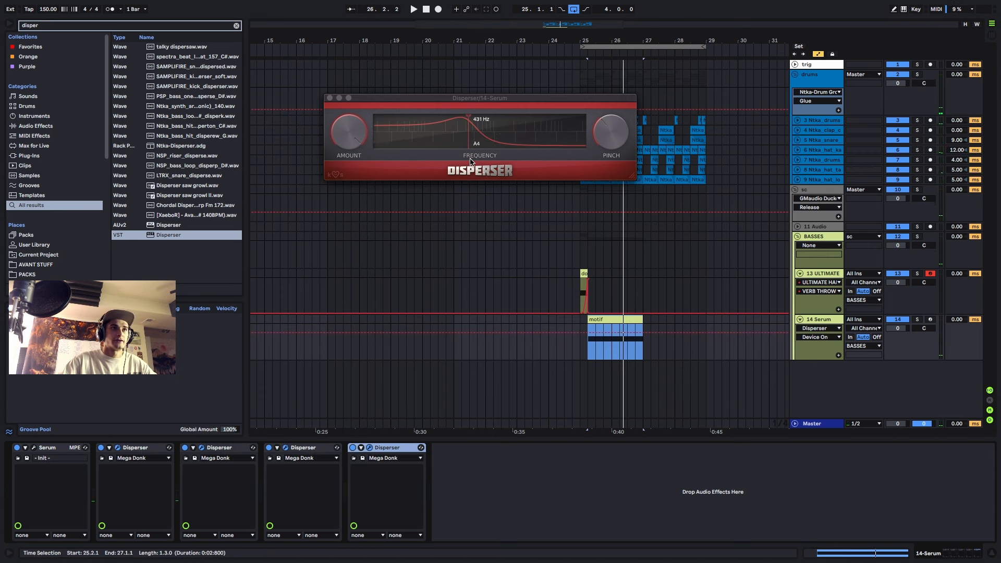
pyautogui.press('space')
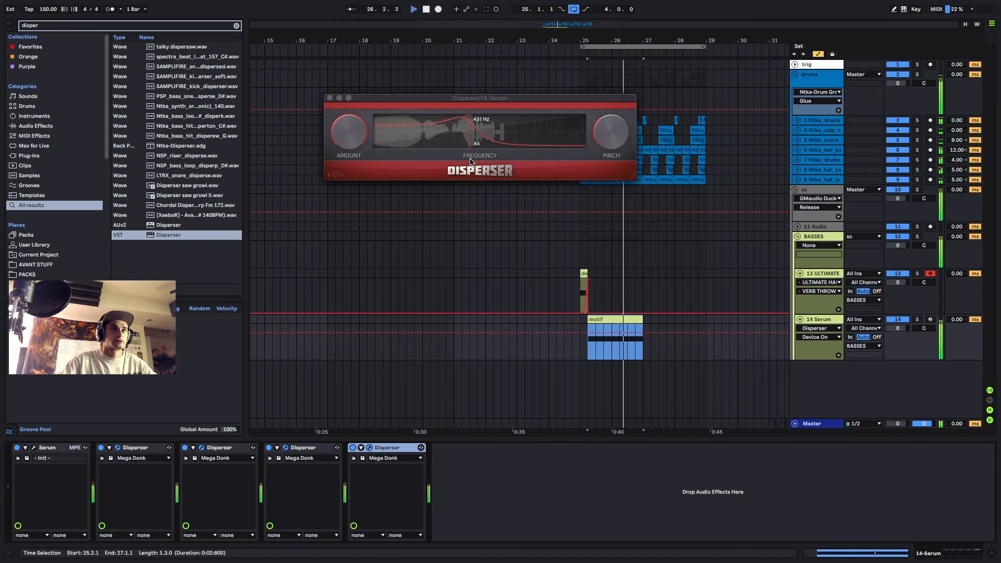
pyautogui.press('space')
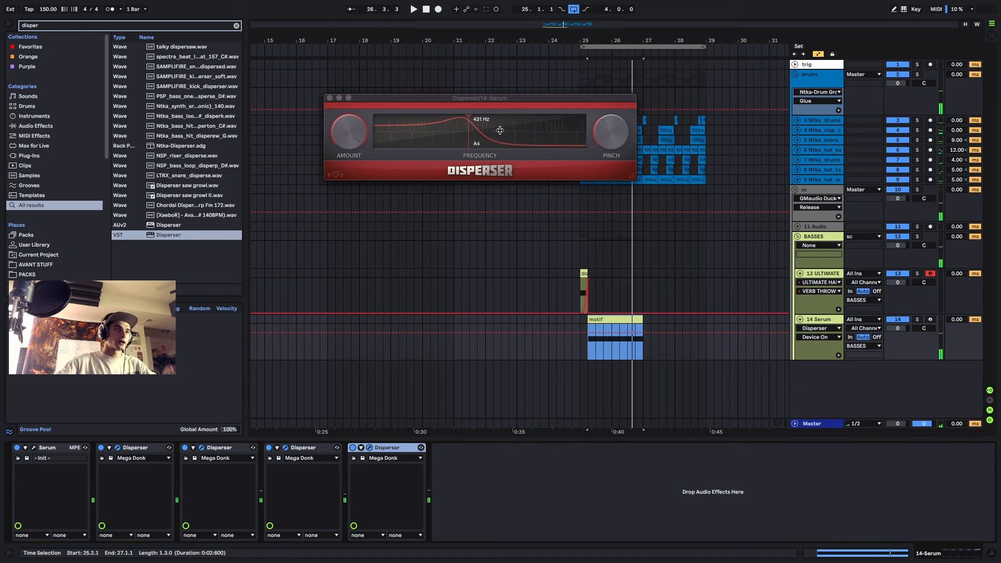
# - Undo the three Disperser duplicates so only the original remains after Serum
pyautogui.click(218, 449)
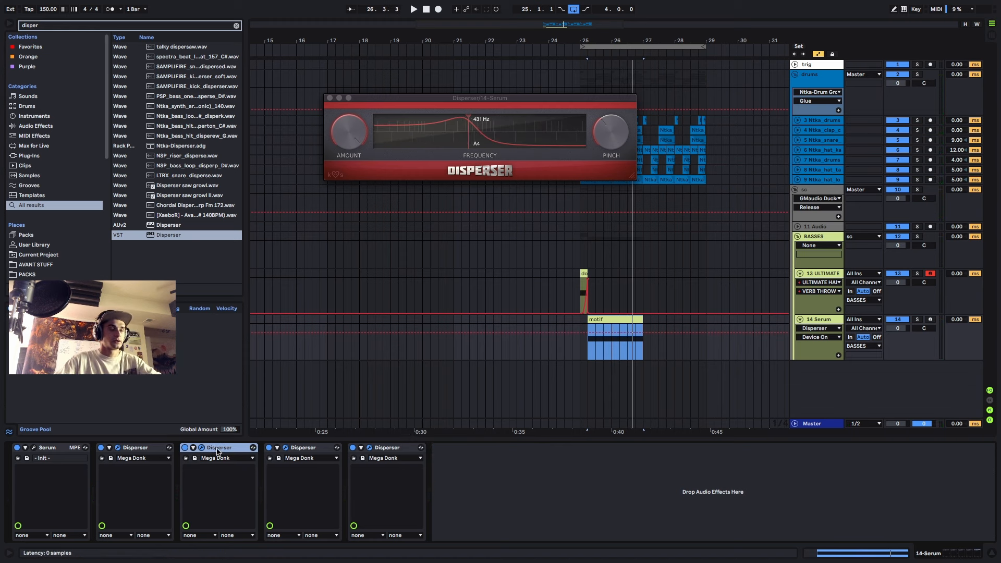
pyautogui.hotkey('ctrl', 'z')
pyautogui.hotkey('ctrl', 'z')
pyautogui.hotkey('ctrl', 'z')
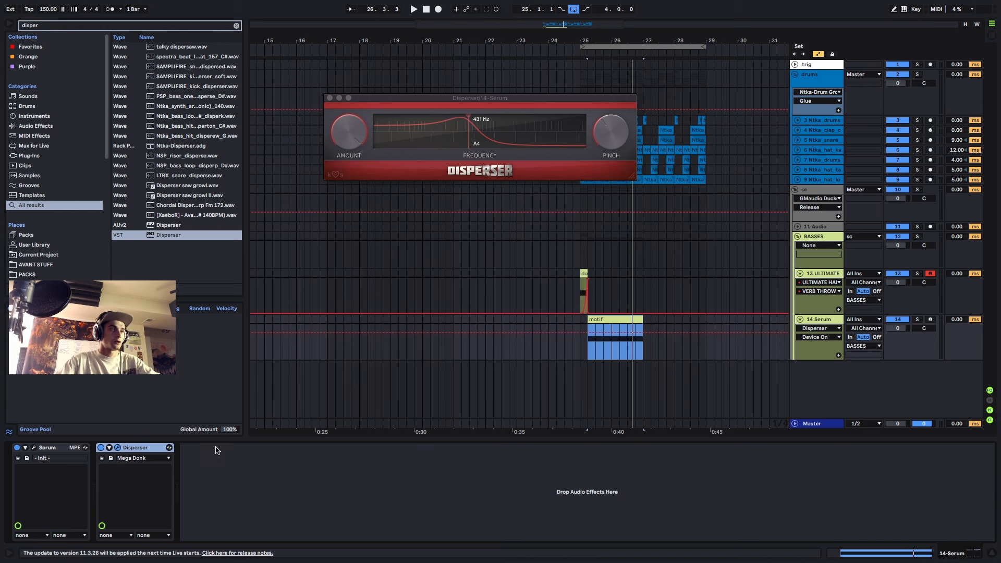
# - Lower Disperser's frequency to 164 Hz while the loop plays and close its window
pyautogui.press('space')
pyautogui.click(469, 134)
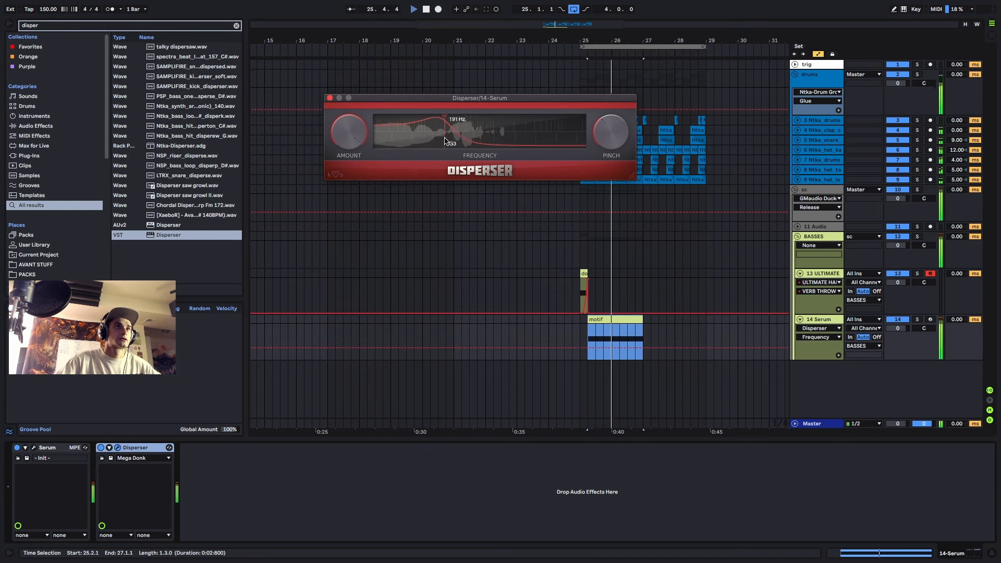
pyautogui.moveTo(470, 134); pyautogui.dragTo(441, 139)
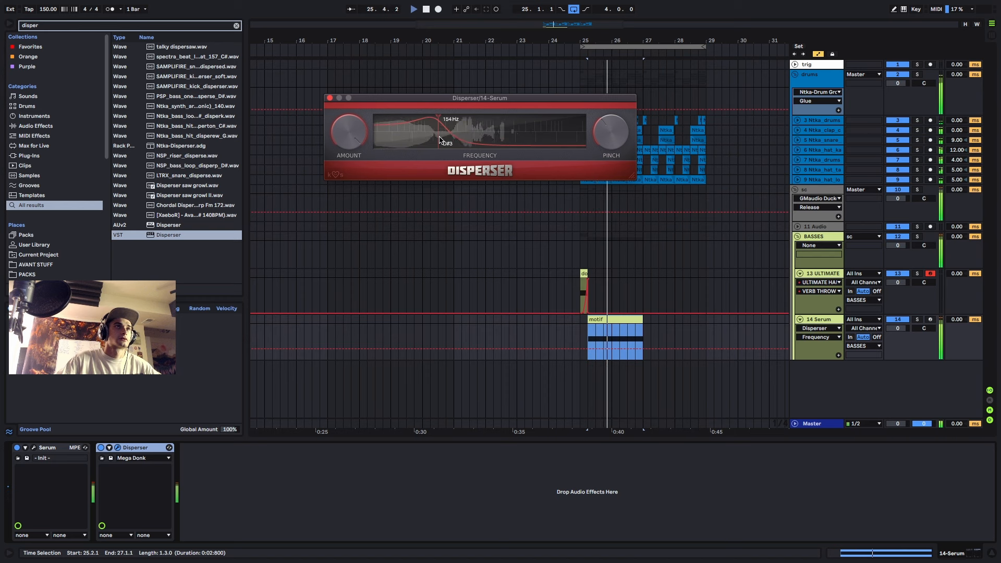
pyautogui.click(614, 315)
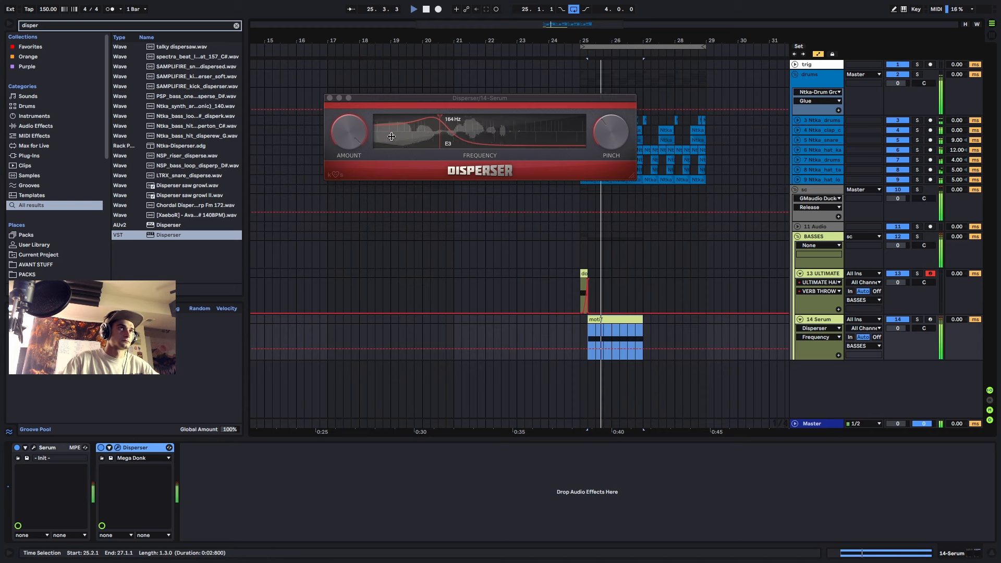
pyautogui.click(330, 99)
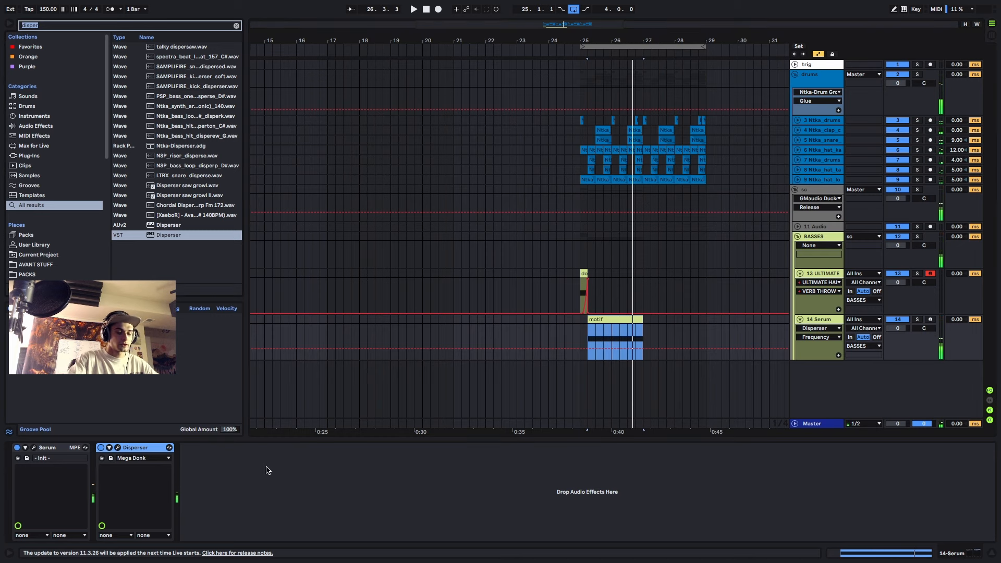
# - Search the browser for "multiband" and add the Multiband Compression preset with output at 5.90 dB and time at 794 %
pyautogui.write('multiband')
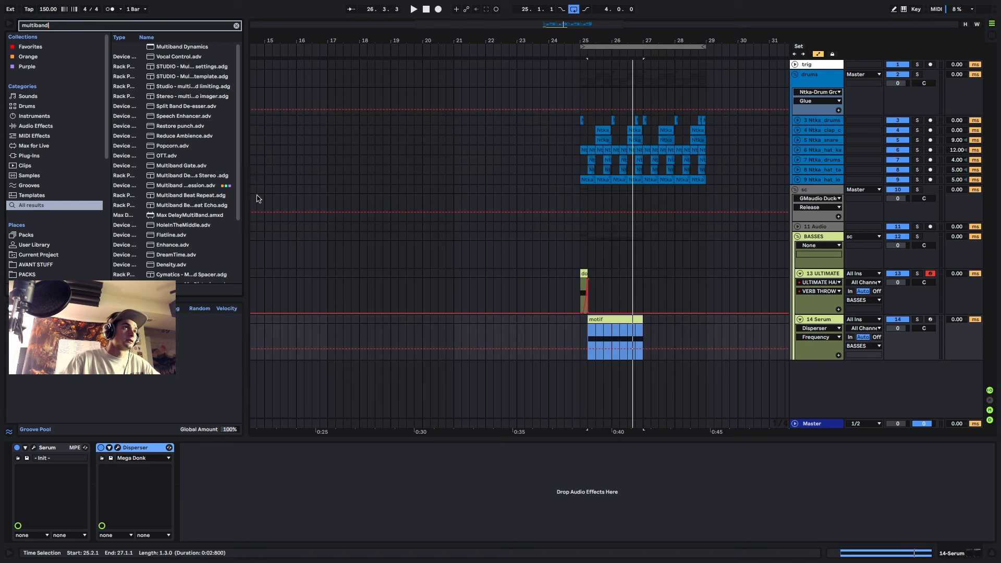
pyautogui.doubleClick(189, 186)
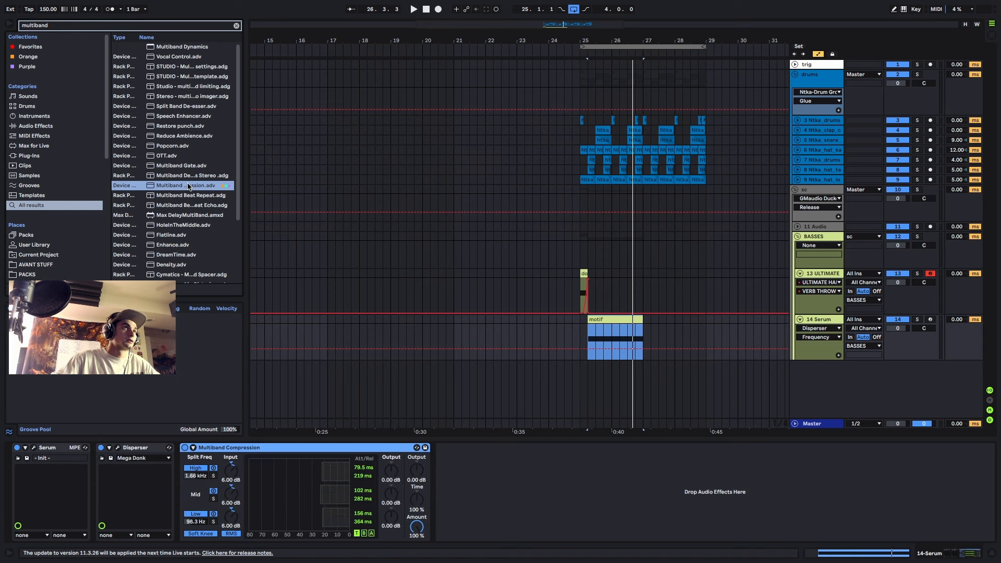
pyautogui.moveTo(417, 479); pyautogui.dragTo(417, 459)
pyautogui.press('space')
pyautogui.moveTo(415, 506); pyautogui.dragTo(415, 503)
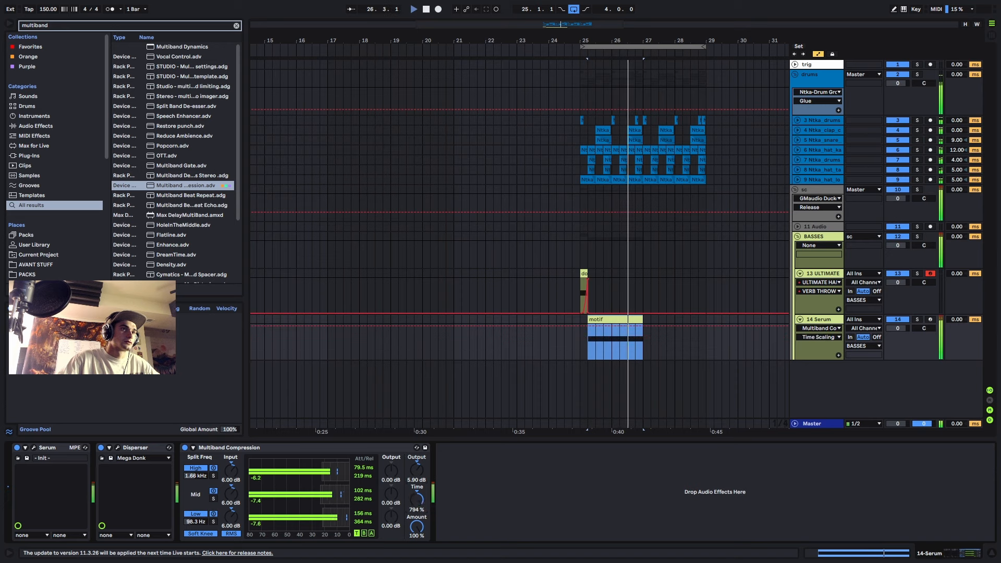
# - Add EQ Eight after Multiband Compression, turn off its low cut, and set band 2 to -2.85 dB at 375 Hz
pyautogui.press('space')
pyautogui.hotkey('ctrl', 'f')
pyautogui.write('eq')
pyautogui.moveTo(172, 56); pyautogui.dragTo(540, 496)
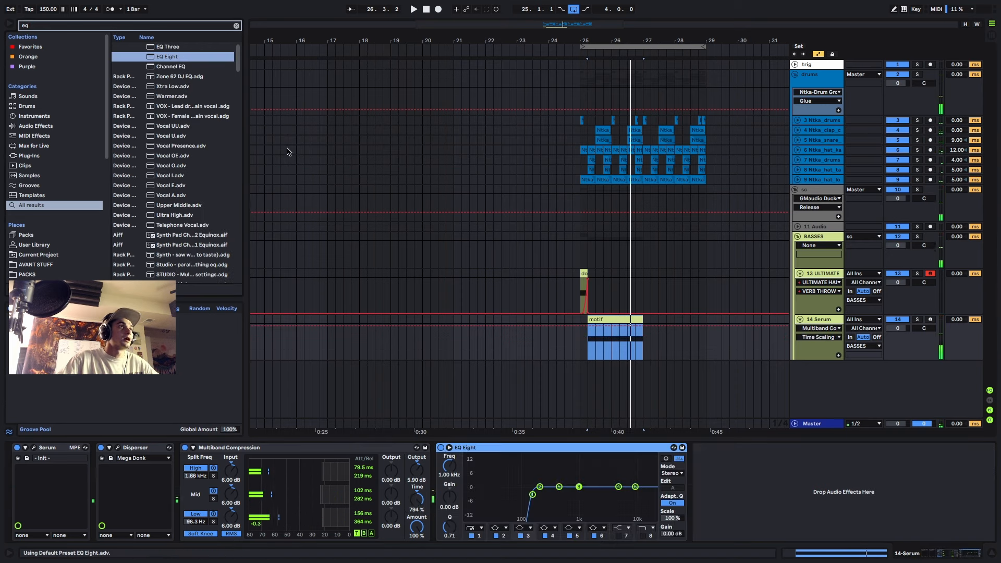
pyautogui.press('space')
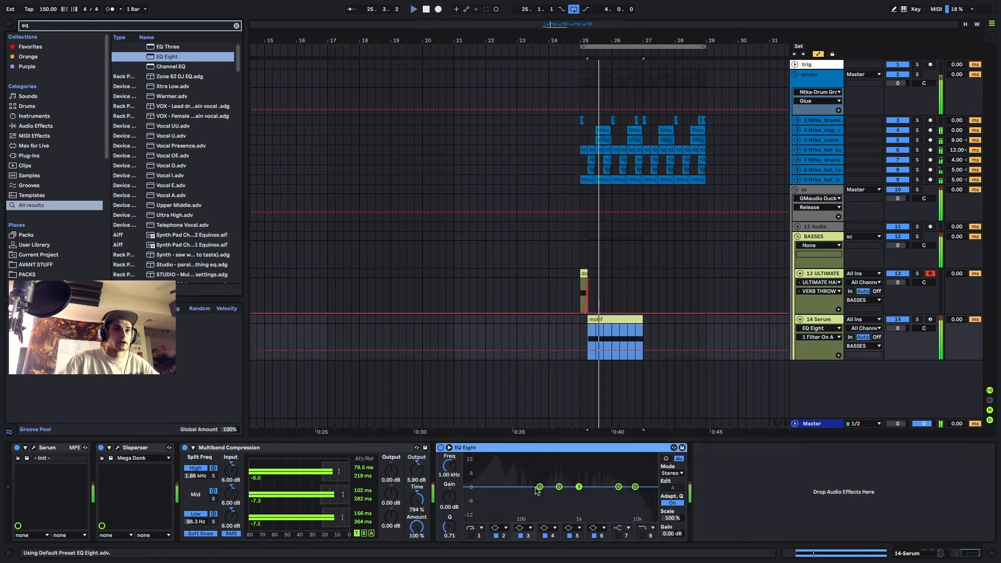
pyautogui.moveTo(539, 486)
pyautogui.mouseDown()
pyautogui.moveTo(555, 458)
pyautogui.moveTo(555, 493)
pyautogui.mouseUp()
pyautogui.press('space')
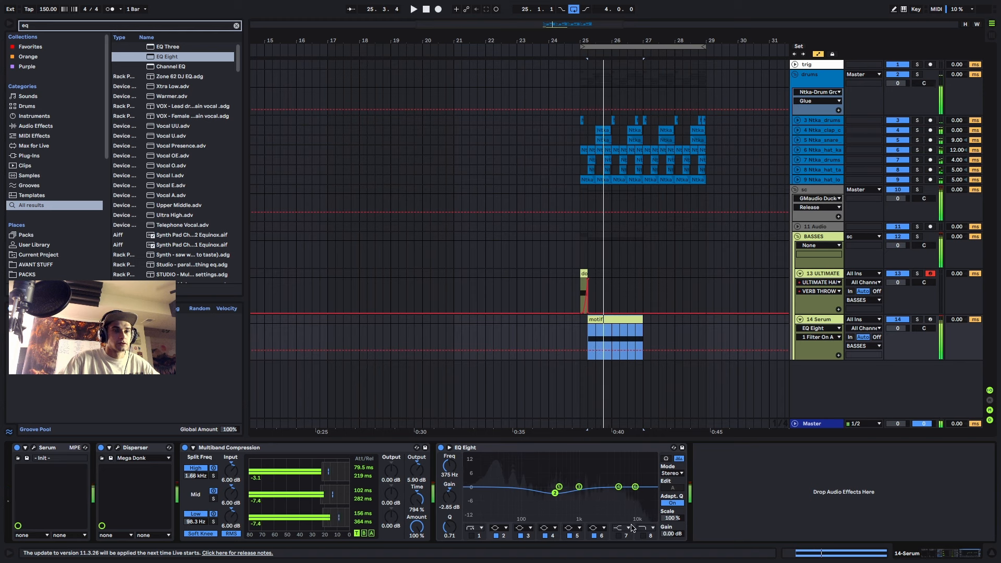
# - Add Erosion in Noise mode after EQ Eight, followed by an Envelope Follower mapped to Erosion's Amount
pyautogui.press('BackSpace')
pyautogui.write('ro')
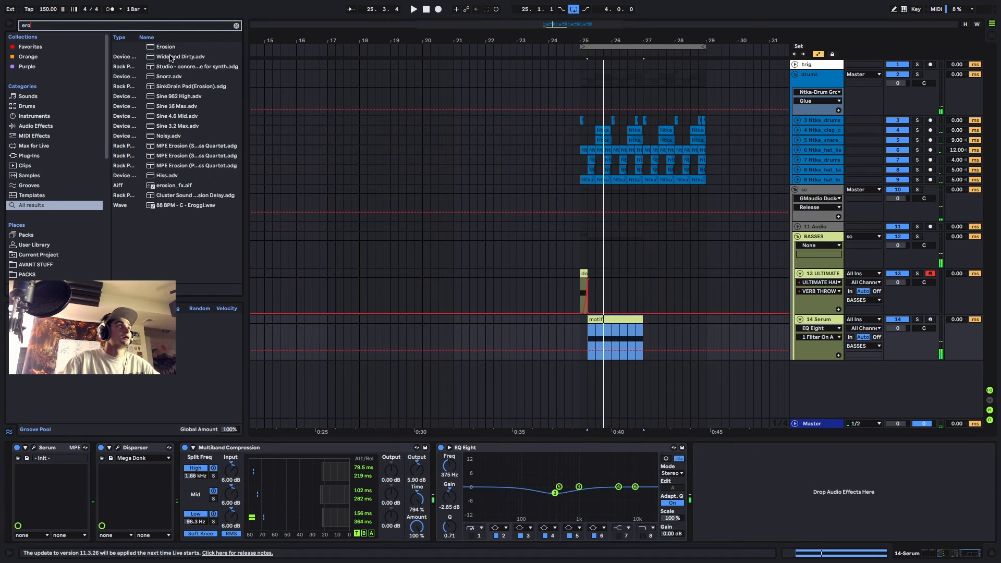
pyautogui.doubleClick(165, 47)
pyautogui.press('BackSpace')
pyautogui.write('nve')
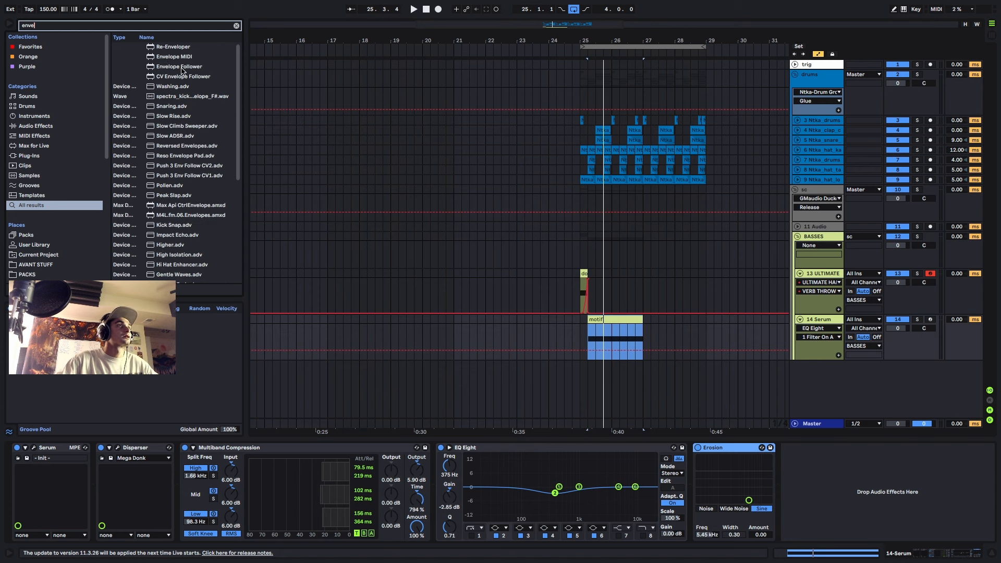
pyautogui.moveTo(182, 70); pyautogui.dragTo(885, 512)
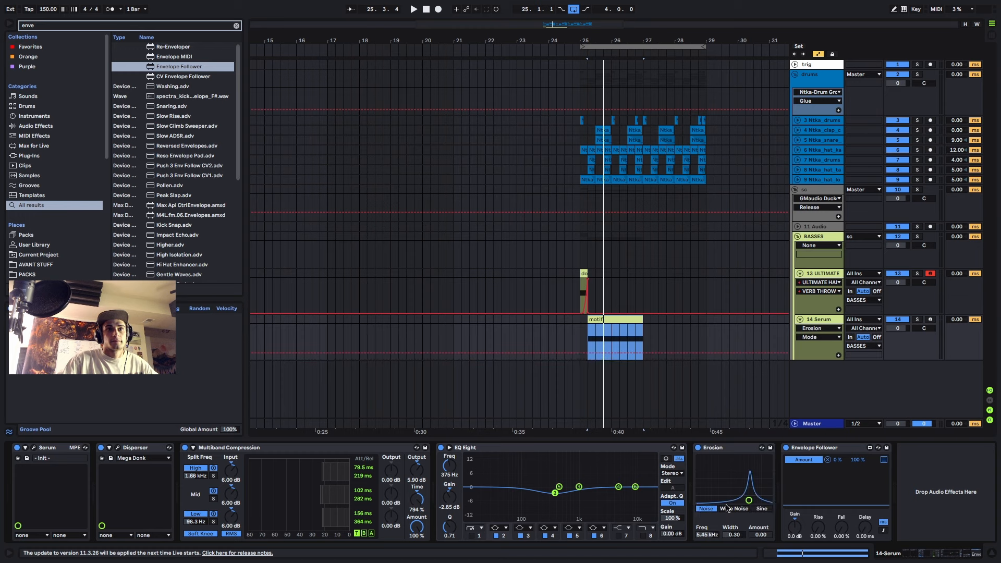
# - While the loop plays, set Erosion to 12.7 kHz with width 0.54 and limit the Envelope Follower's mapping maximum to 58 %
pyautogui.press('space')
pyautogui.moveTo(734, 535); pyautogui.dragTo(734, 511)
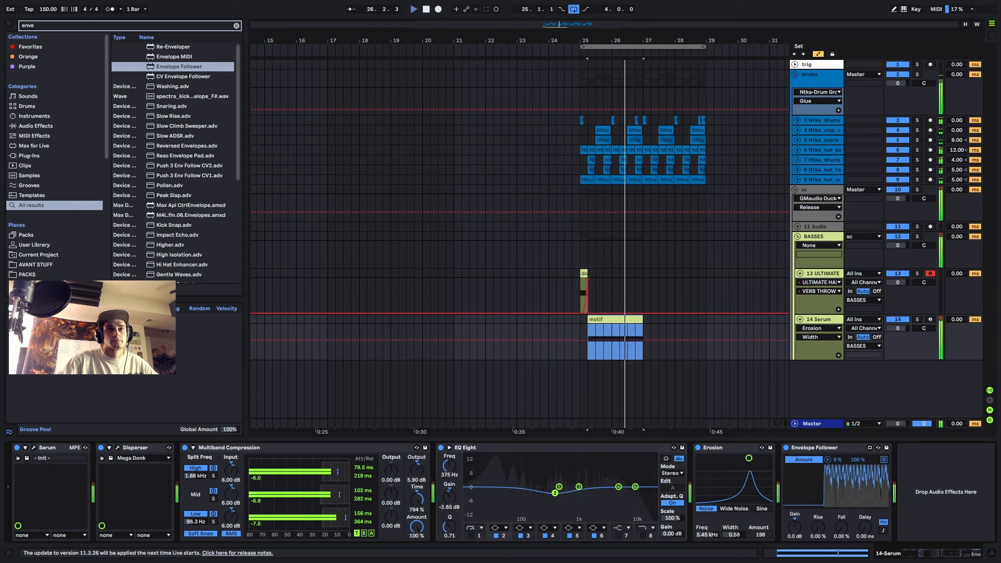
pyautogui.click(710, 536)
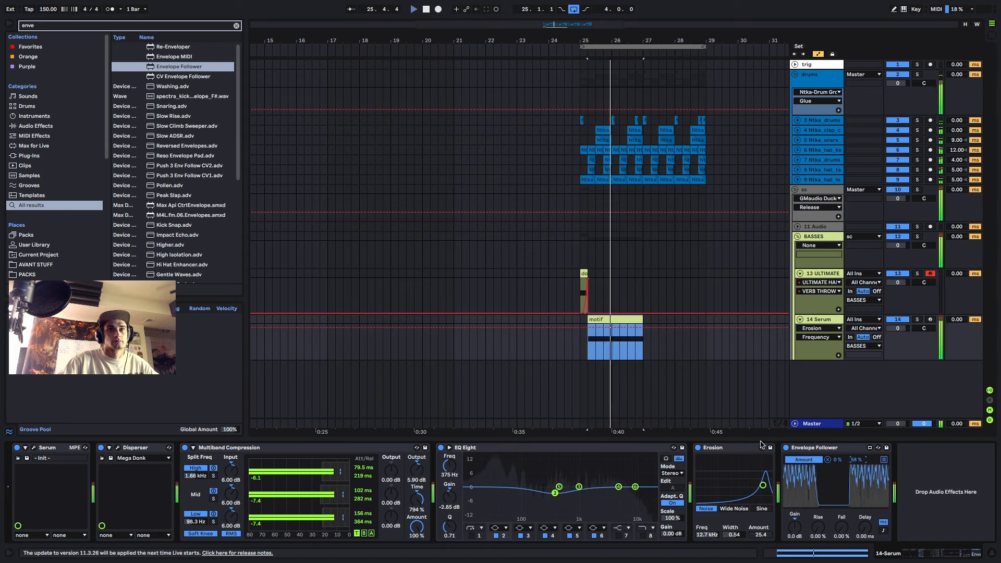
# - Open Serum, set LFO 1's rate to 1/4, and reshape its curve with an earlier peak and adjusted decay
pyautogui.click(34, 448)
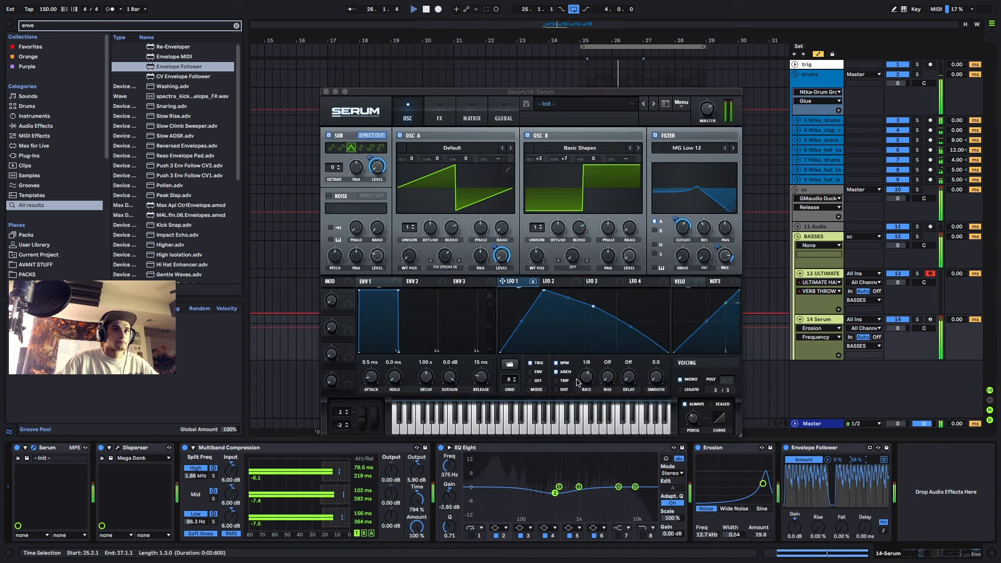
pyautogui.moveTo(584, 383); pyautogui.dragTo(588, 382)
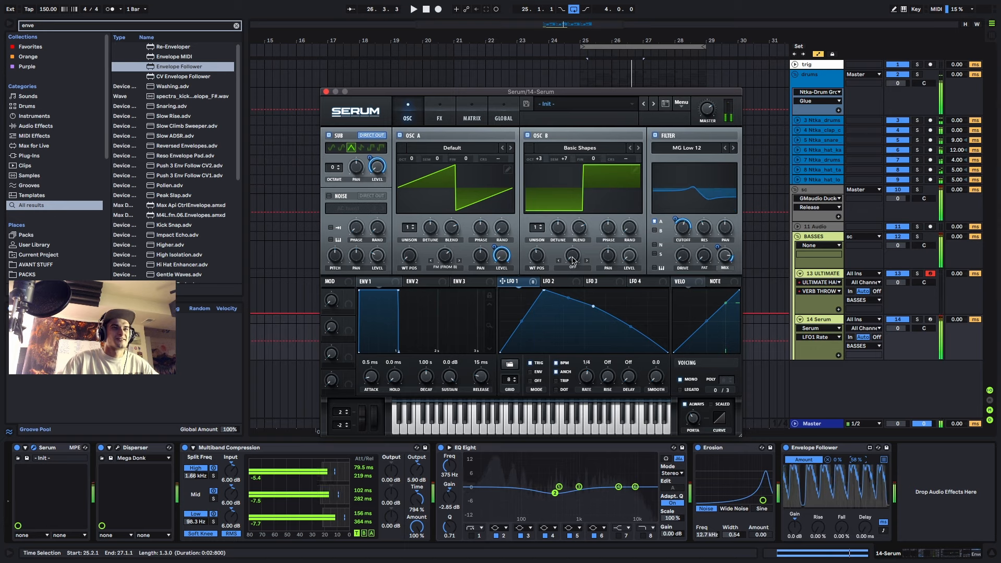
pyautogui.moveTo(544, 290)
pyautogui.mouseDown()
pyautogui.moveTo(549, 315)
pyautogui.moveTo(535, 281)
pyautogui.mouseUp()
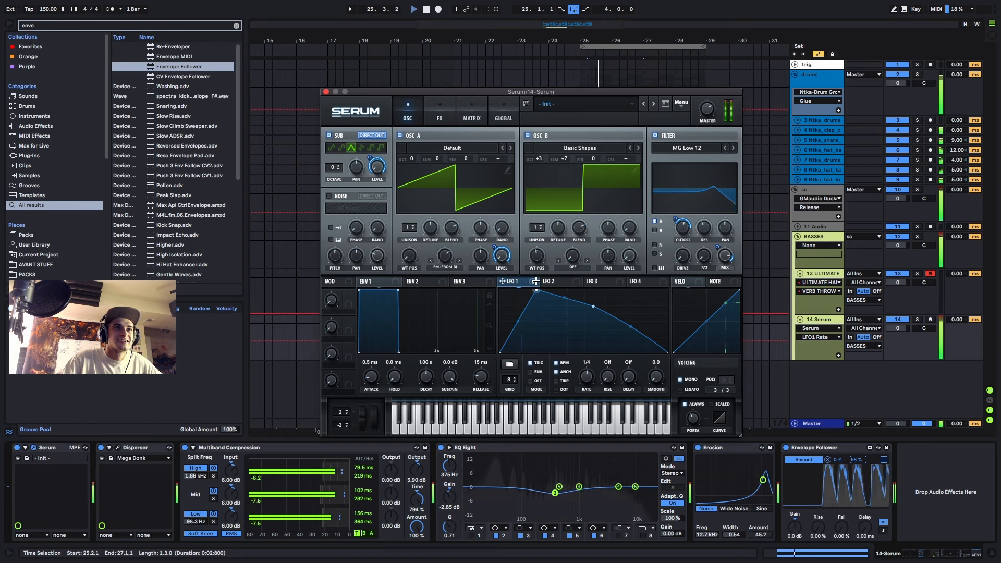
pyautogui.moveTo(593, 314); pyautogui.dragTo(595, 326)
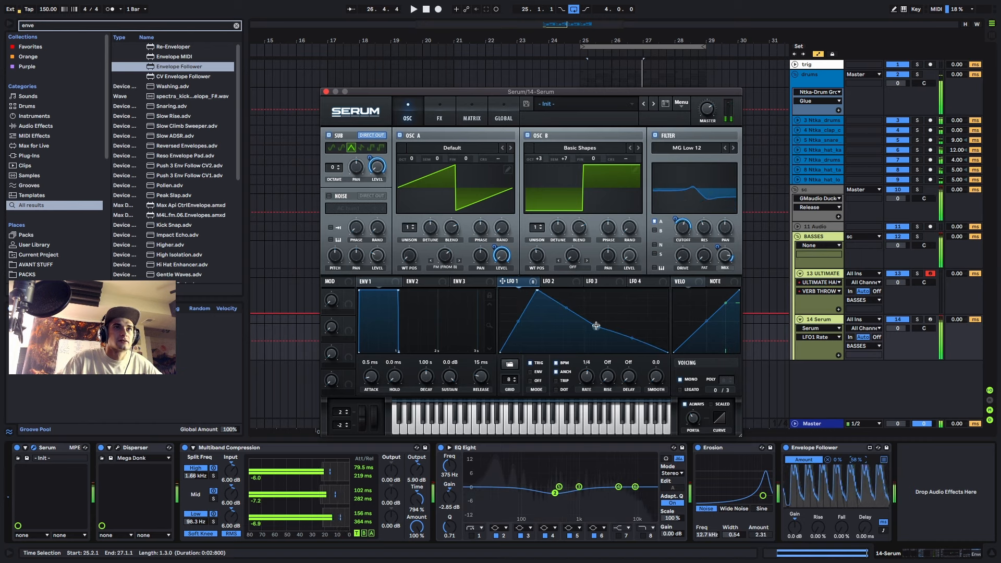
pyautogui.moveTo(596, 325); pyautogui.dragTo(596, 306)
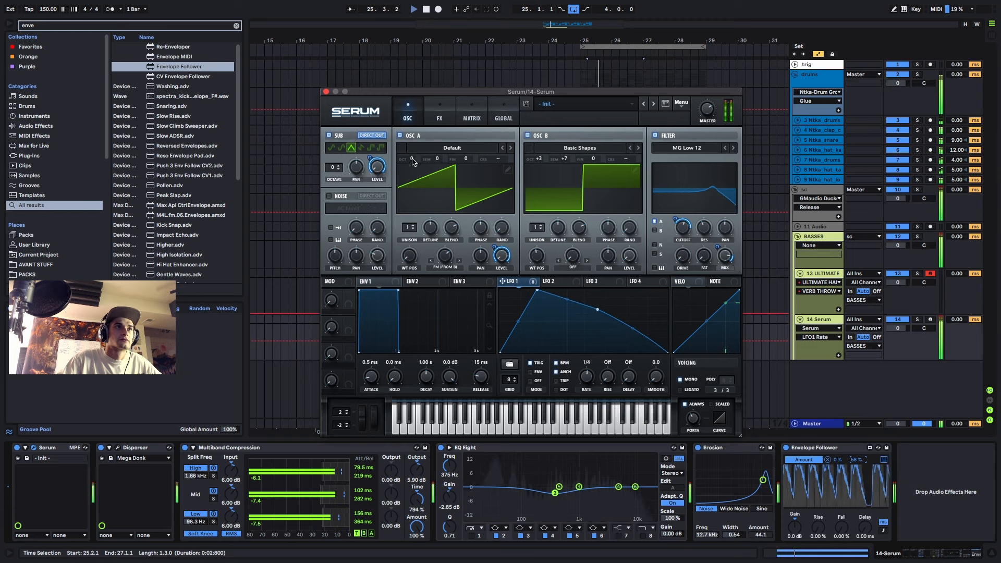
# - Try a higher unison voice count on oscillator B and return it to 1
pyautogui.moveTo(537, 228); pyautogui.dragTo(542, 197)
pyautogui.moveTo(552, 147); pyautogui.dragTo(551, 316)
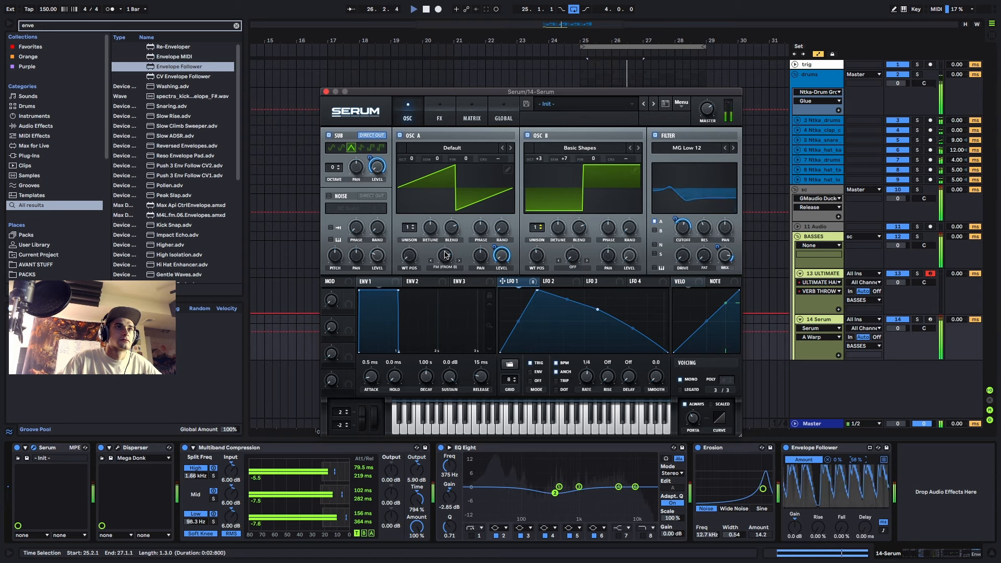
# - Bring up LFO 1's rate in the Serum track's automation lane and close the Serum window
pyautogui.click(588, 381)
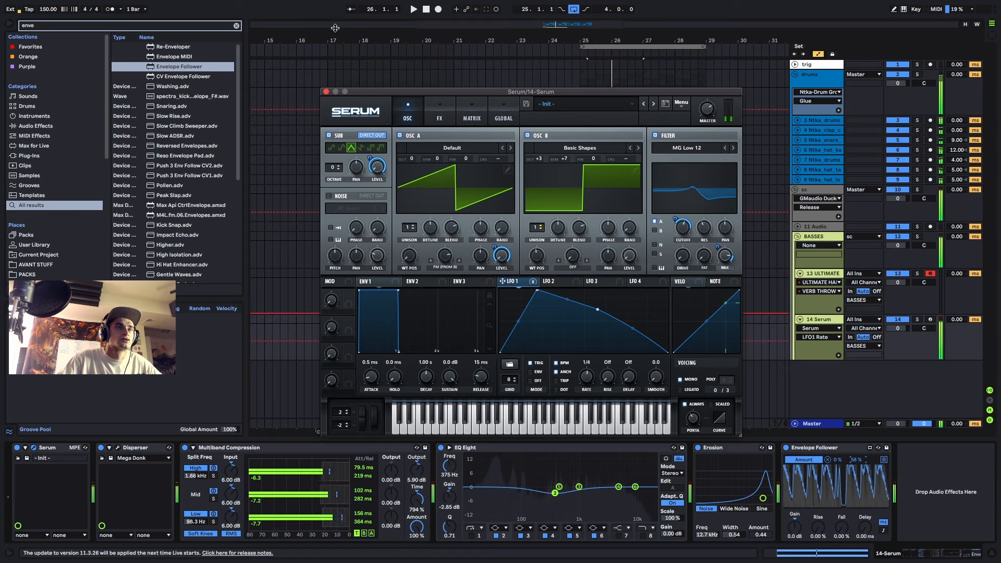
pyautogui.press('space')
pyautogui.press('space')
pyautogui.press('space')
pyautogui.click(327, 92)
# - Automate LFO 1's rate to 1/8 for a short section around 26.2 in the motif clip and play the loop
pyautogui.click(623, 322)
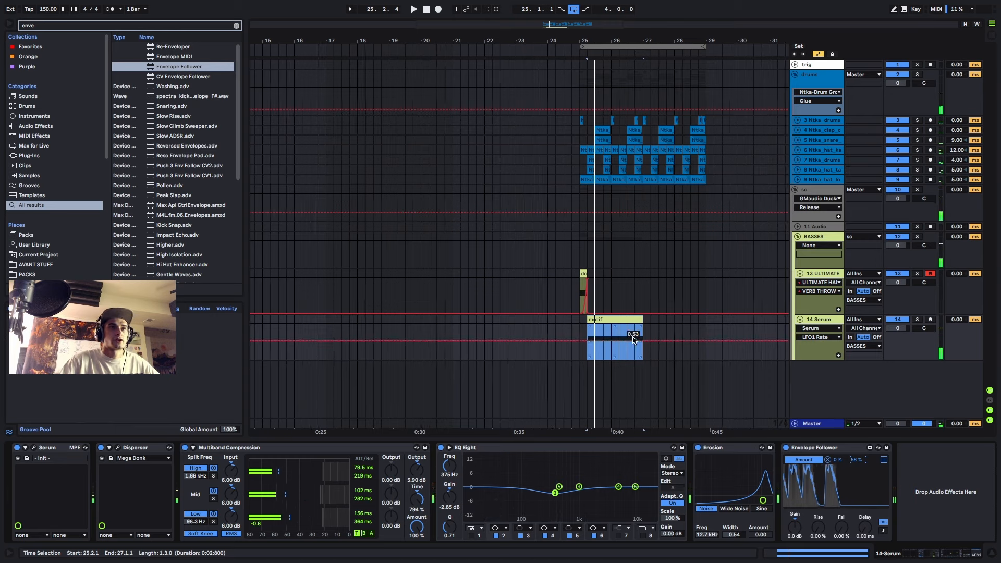
pyautogui.scroll(3, 624, 322)
pyautogui.press('space')
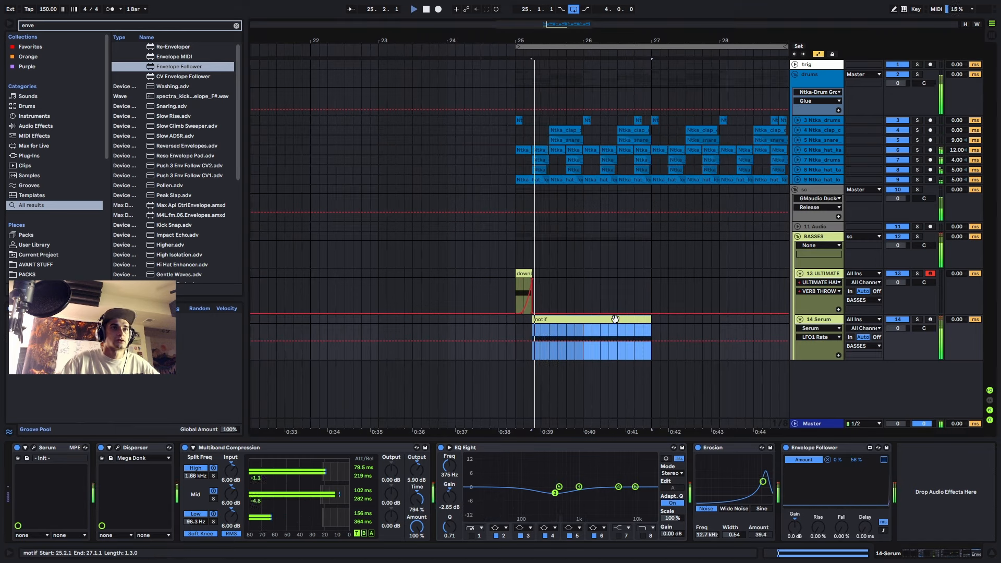
pyautogui.press('space')
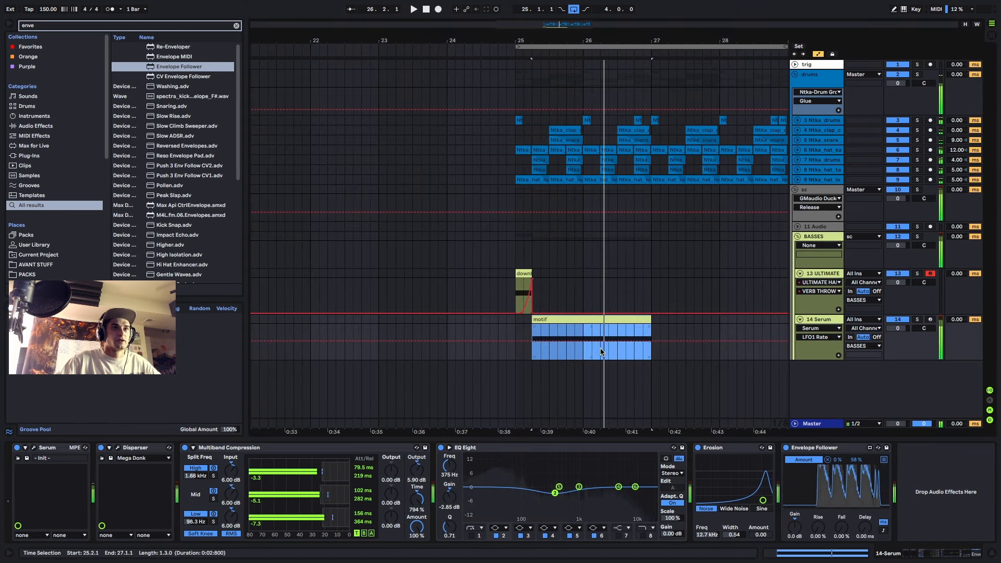
pyautogui.moveTo(601, 351)
pyautogui.mouseDown()
pyautogui.moveTo(624, 351)
pyautogui.moveTo(611, 344)
pyautogui.mouseUp()
pyautogui.click(577, 317)
pyautogui.press('space')
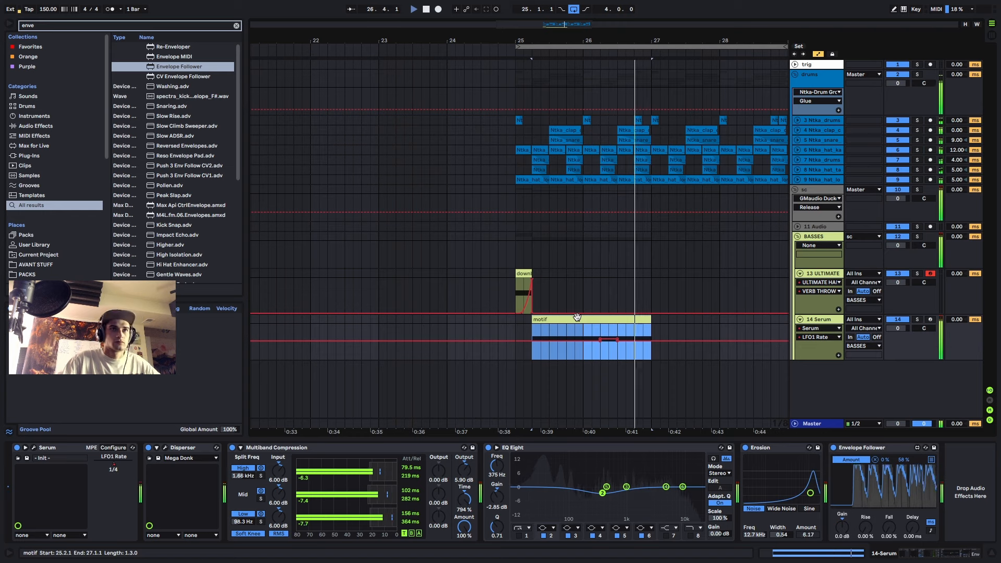
# - Copy the motif clip to start at 27.2.1 and shorten the copy to end at 28.3.1
pyautogui.click(524, 321)
pyautogui.scroll(-3, 540, 321)
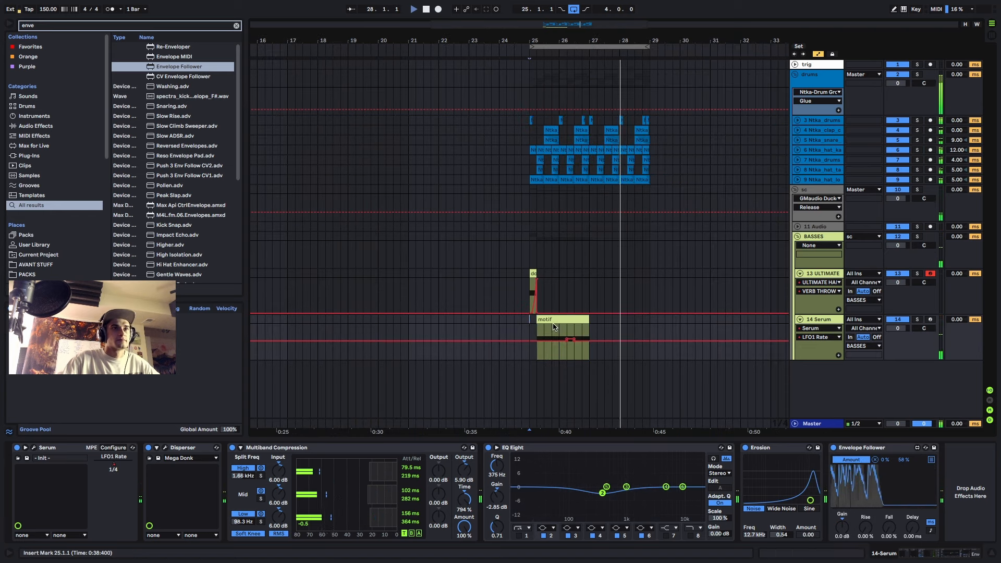
pyautogui.click(557, 320)
pyautogui.moveTo(557, 321); pyautogui.dragTo(628, 321)
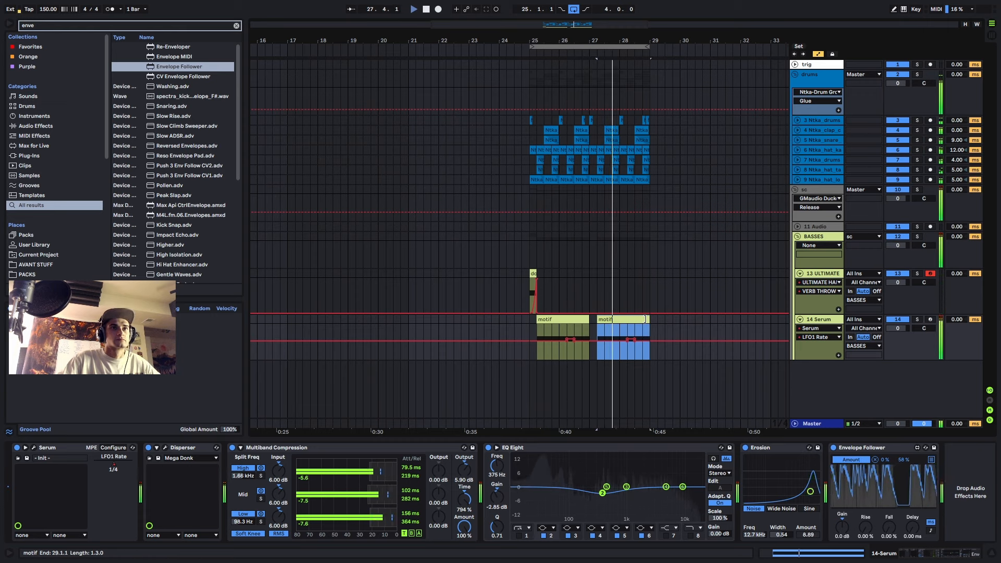
pyautogui.moveTo(645, 319); pyautogui.dragTo(634, 320)
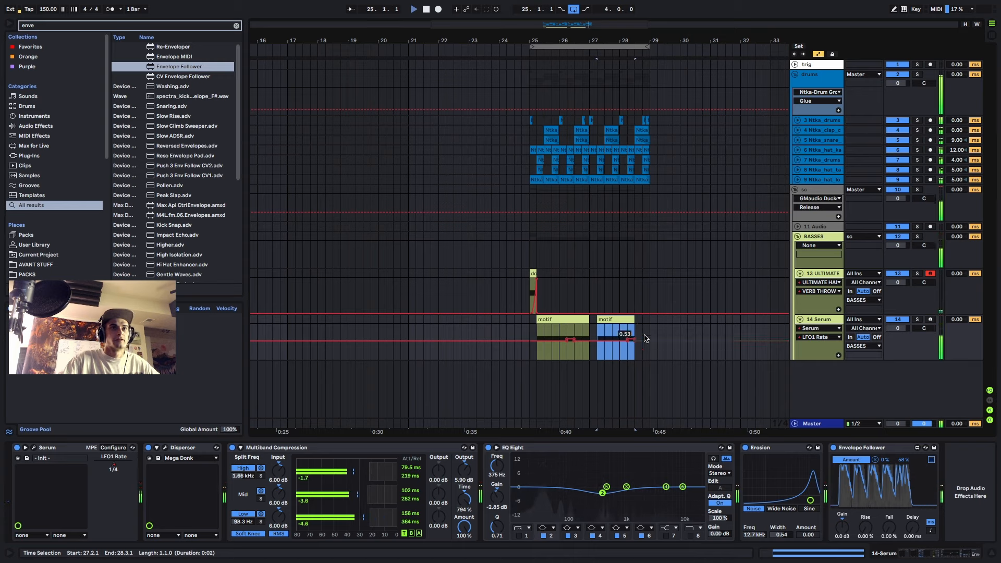
# - Select the first motif clip and set an upper EQ Eight band on the Serum track to -2.60 dB at 5.05 kHz
pyautogui.press('w')
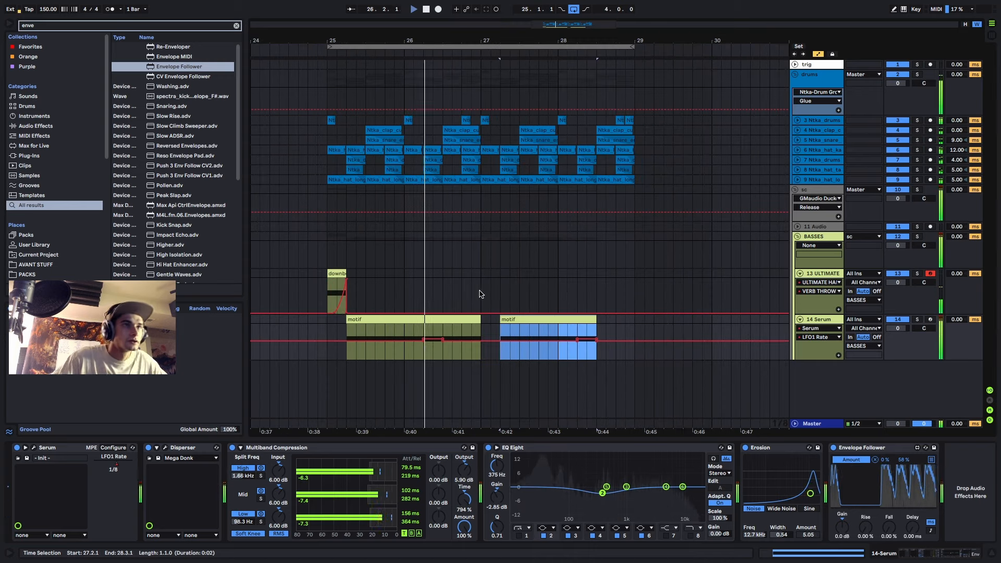
pyautogui.scroll(-3, 480, 293)
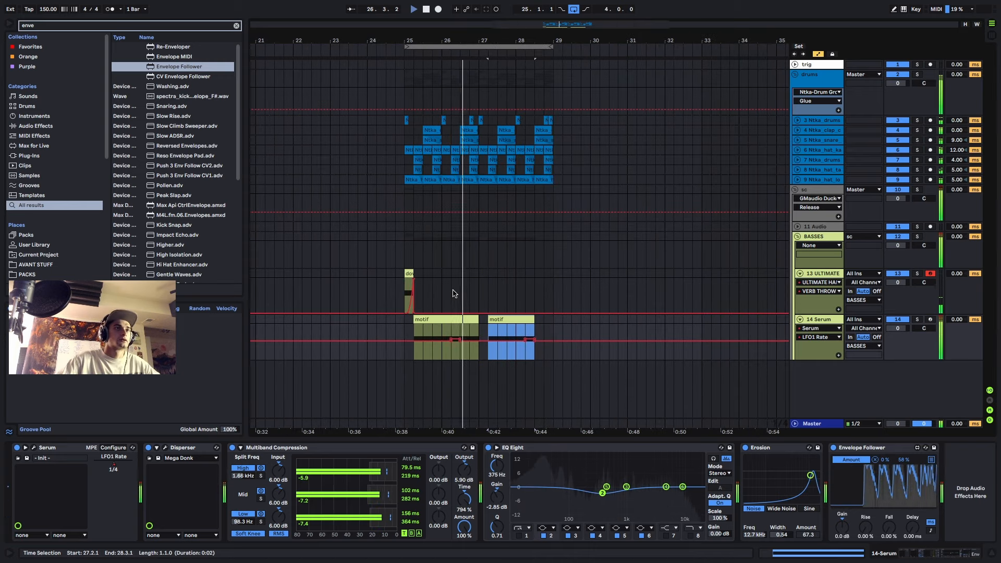
pyautogui.click(409, 274)
pyautogui.click(446, 319)
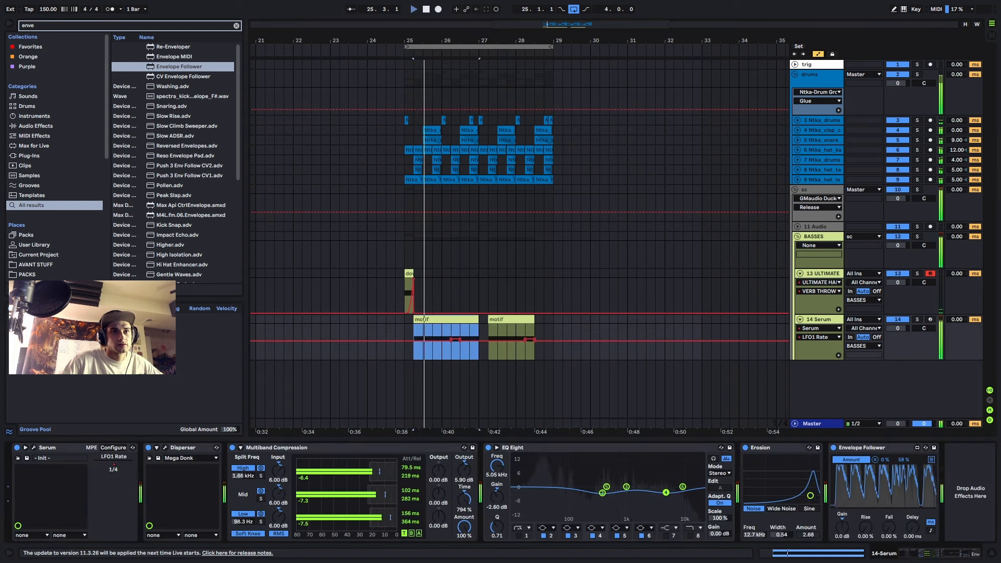
# - Find the OTT preset in the library and add it to the end of the Serum track's effect chain
pyautogui.press('space')
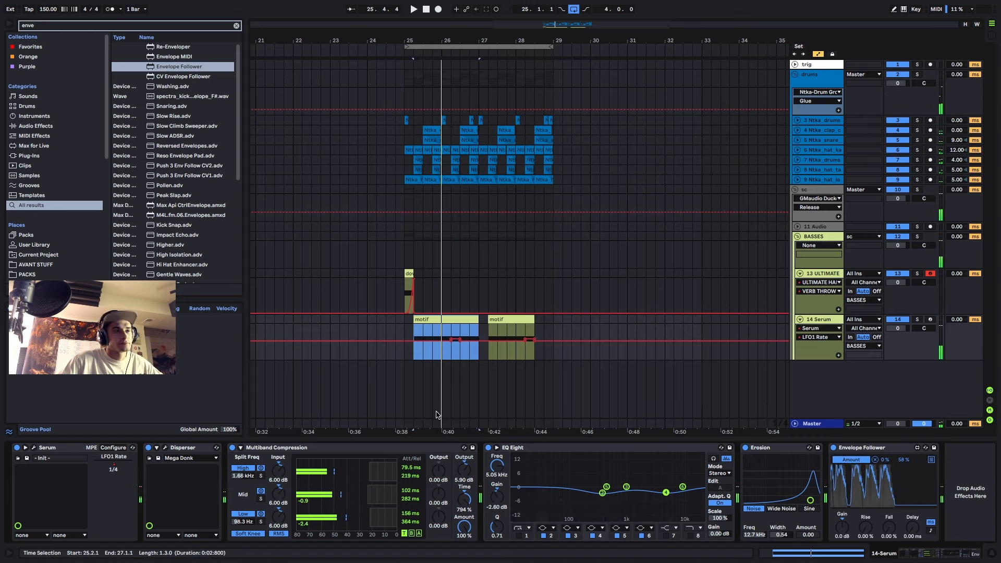
pyautogui.hotkey('ctrl', 'f')
pyautogui.write('ott')
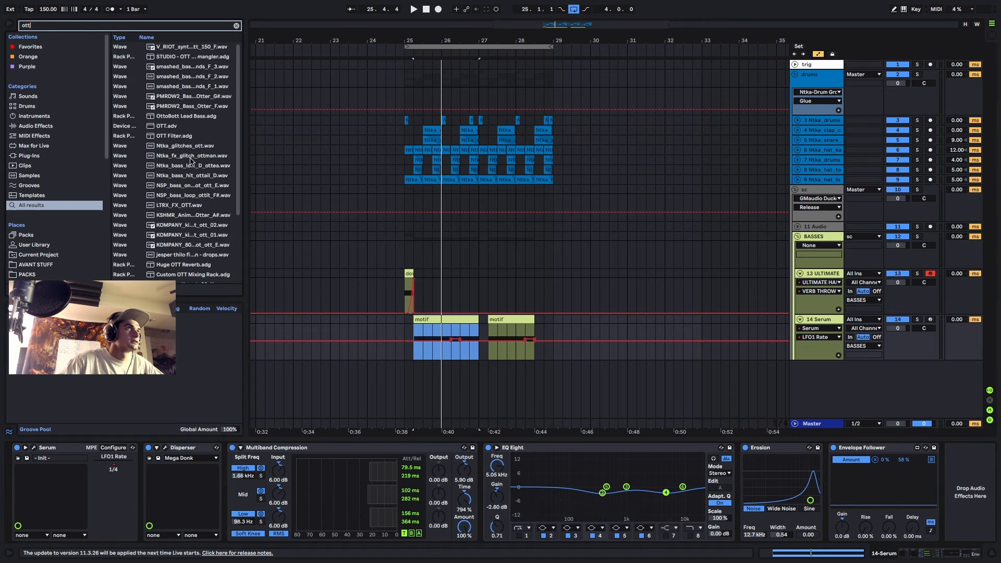
pyautogui.moveTo(167, 126); pyautogui.dragTo(976, 433)
pyautogui.press('space')
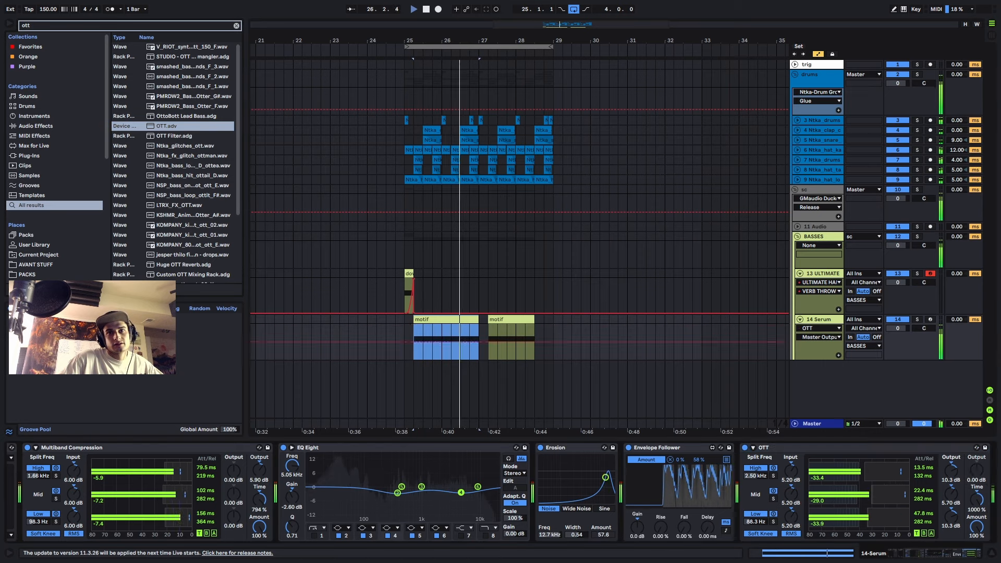
# - Set the OTT device's output to 17.4 dB during playback and collapse the device
pyautogui.press('space')
pyautogui.press('space')
pyautogui.moveTo(975, 468); pyautogui.dragTo(975, 465)
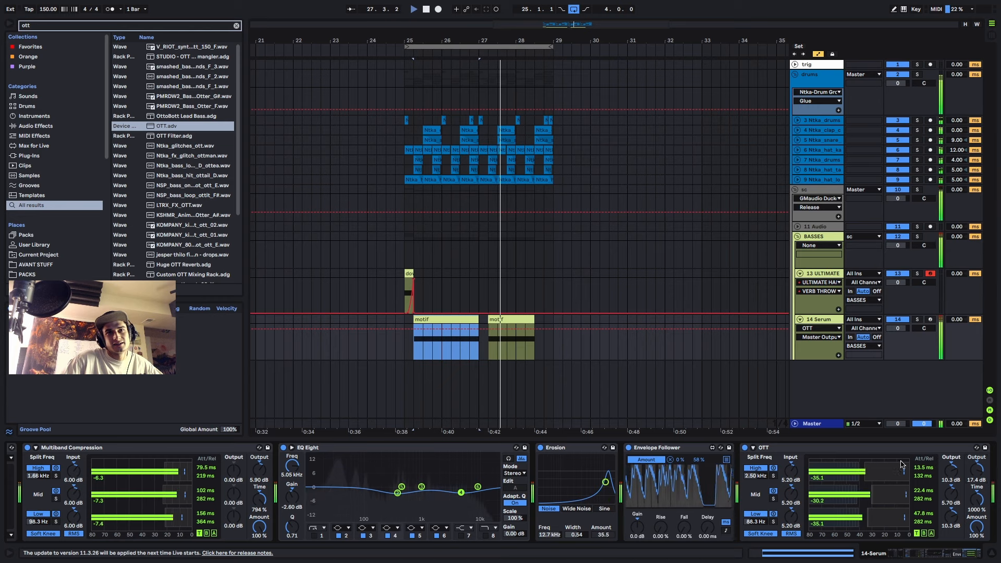
pyautogui.doubleClick(854, 447)
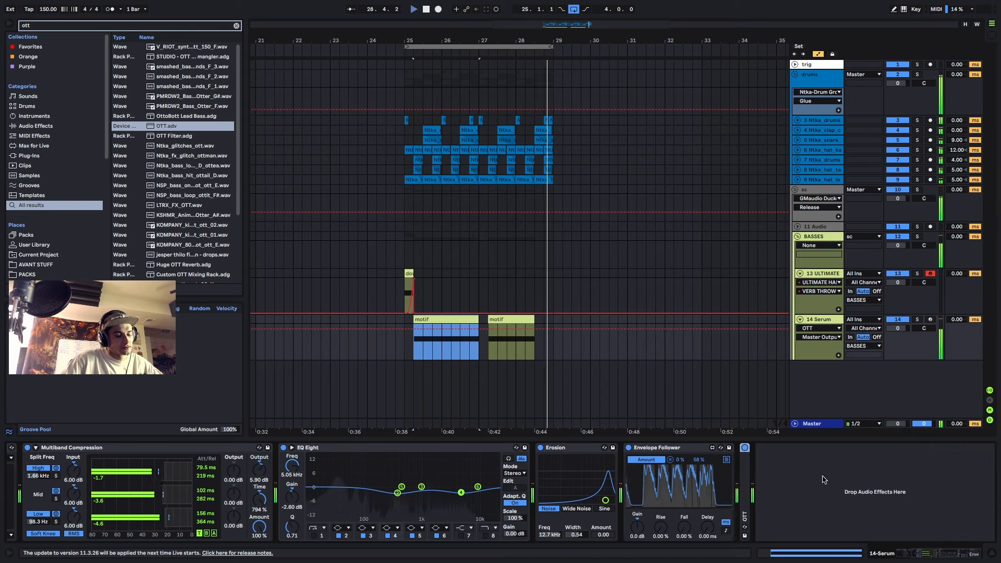
# - Find Phaser-Flanger in the library, add it after OTT on the Serum track, and audition it
pyautogui.press('space')
pyautogui.hotkey('ctrl', 'f')
pyautogui.write('phaser')
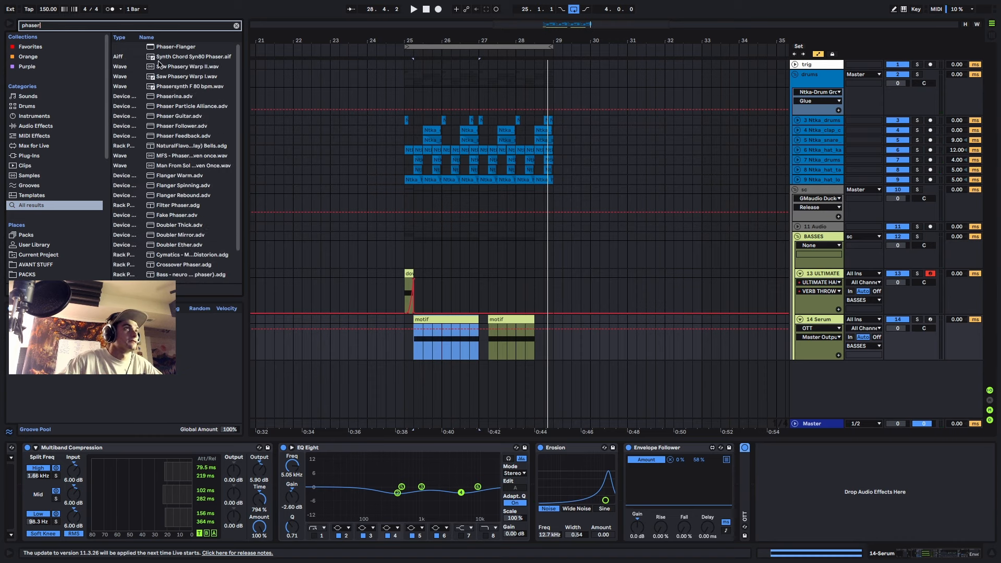
pyautogui.doubleClick(172, 47)
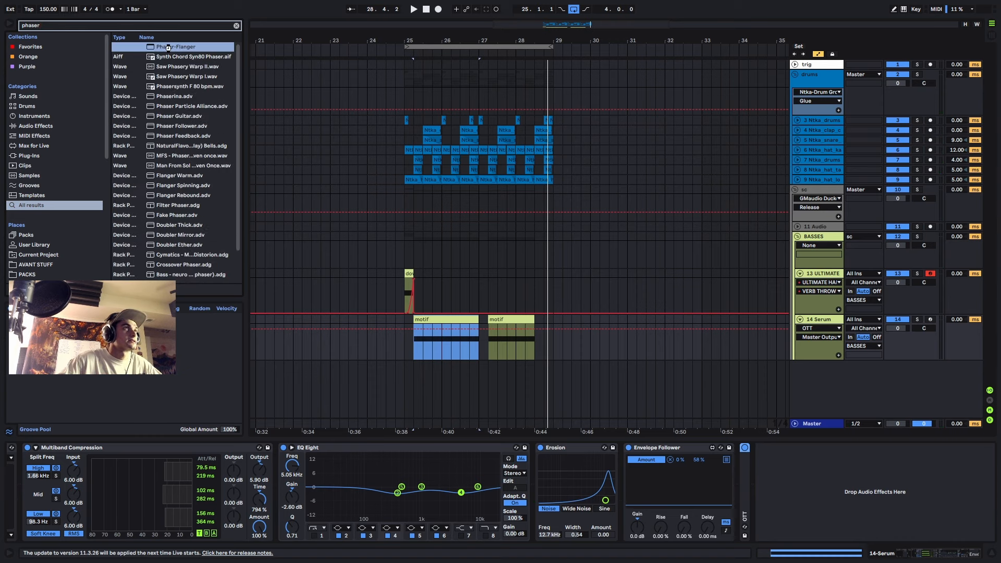
pyautogui.press('space')
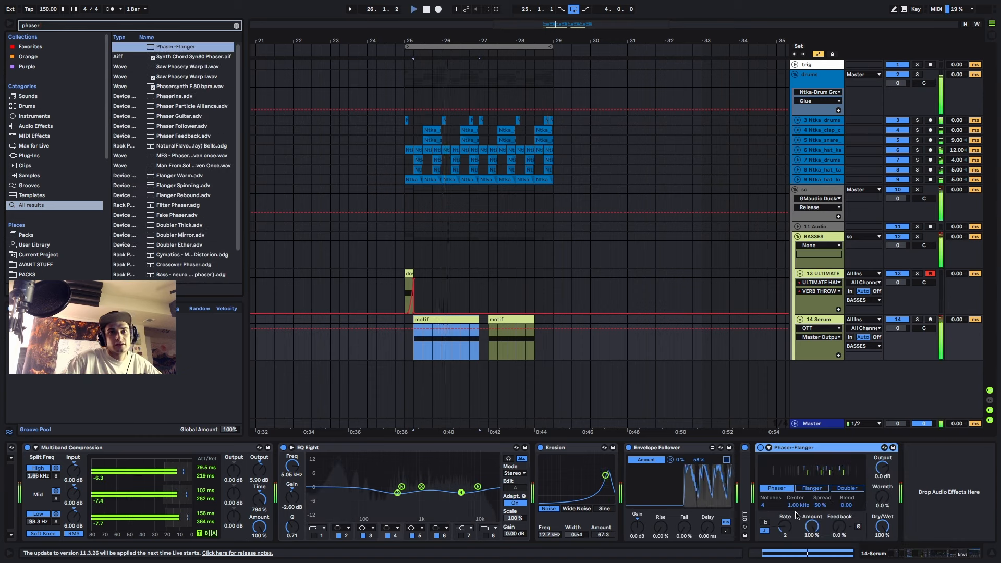
# - Set the Phaser-Flanger's rate to 1/4, amount to 44% and center to 1.48 kHz while auditioning the soloed Serum track
pyautogui.moveTo(784, 526)
pyautogui.mouseDown()
pyautogui.moveTo(785, 516)
pyautogui.moveTo(811, 524)
pyautogui.moveTo(766, 490)
pyautogui.moveTo(766, 513)
pyautogui.moveTo(795, 521)
pyautogui.moveTo(795, 502)
pyautogui.moveTo(785, 516)
pyautogui.mouseUp()
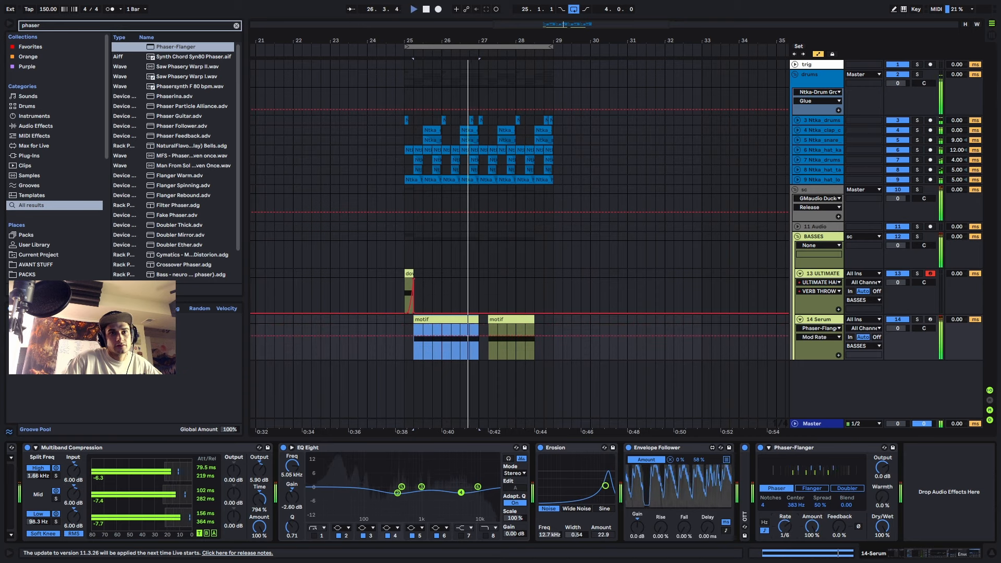
pyautogui.moveTo(785, 526); pyautogui.dragTo(785, 536)
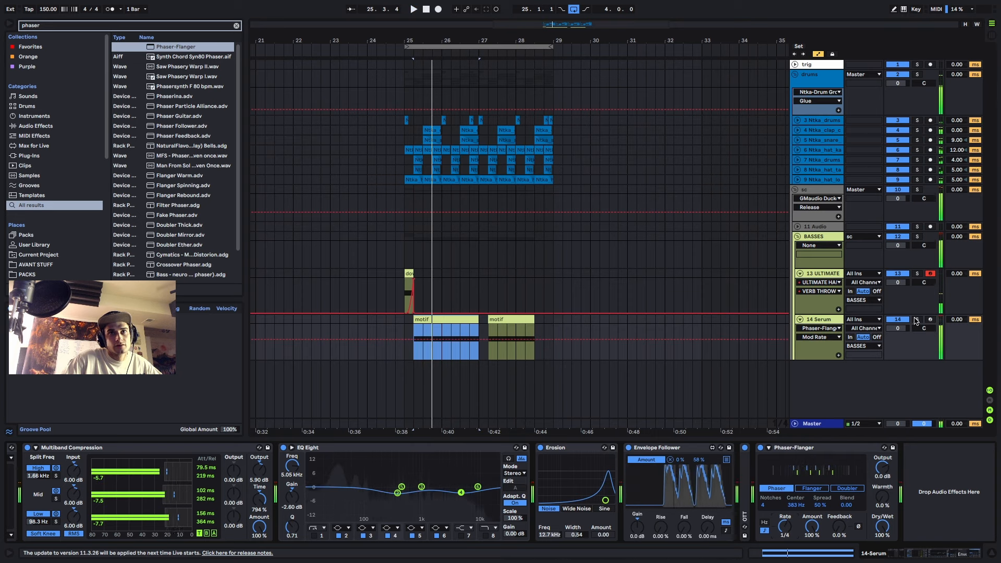
pyautogui.click(916, 320)
pyautogui.moveTo(840, 531); pyautogui.dragTo(795, 497)
pyautogui.press('space')
pyautogui.press('space')
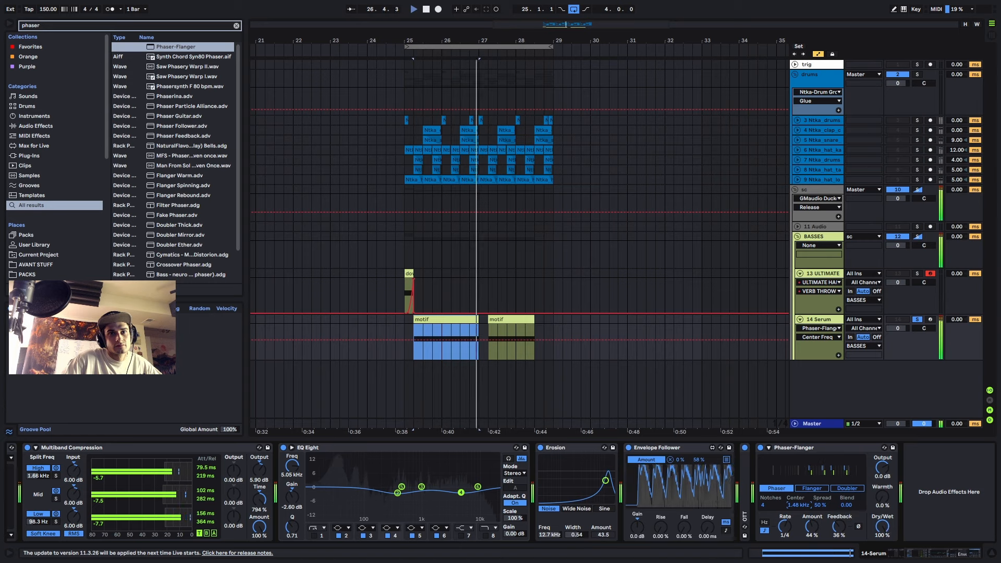
# - Set the Phaser-Flanger's feedback to 90% and dry/wet to 40%, and move it between Disperser and Multiband Compression
pyautogui.moveTo(882, 526); pyautogui.dragTo(840, 532)
pyautogui.click(841, 527)
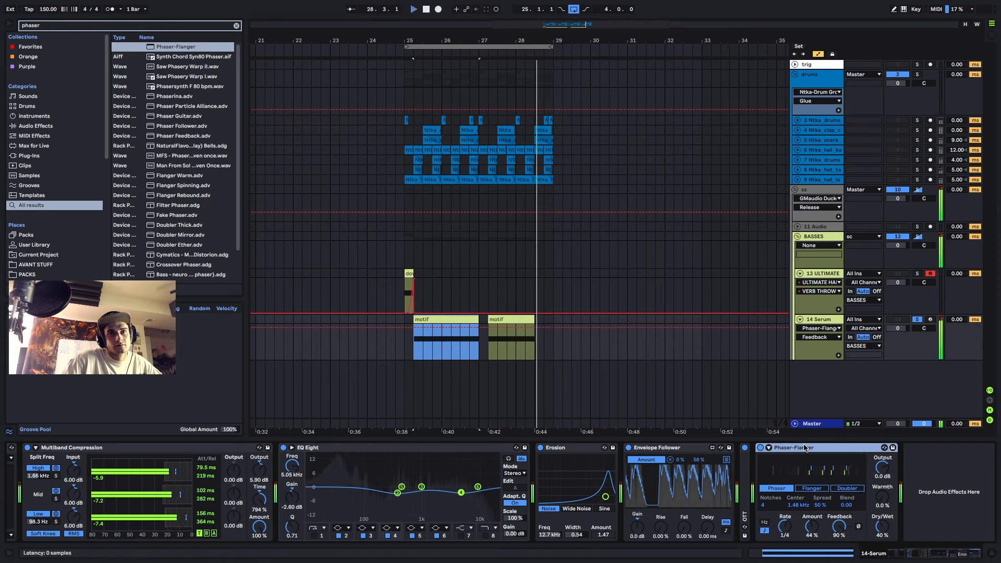
pyautogui.moveTo(31, 490); pyautogui.dragTo(24, 490)
pyautogui.hscroll(-5, 469, 490)
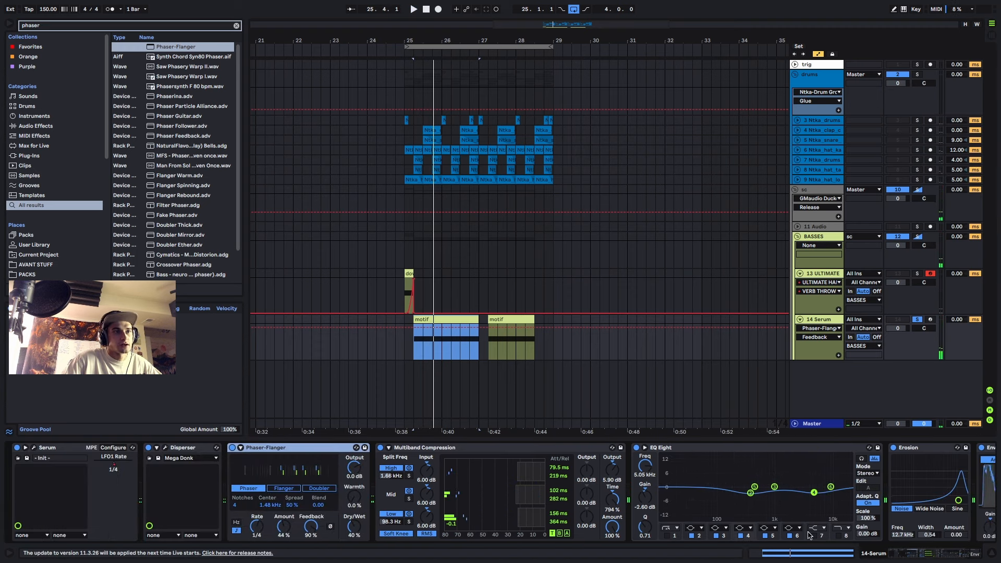
pyautogui.press('space')
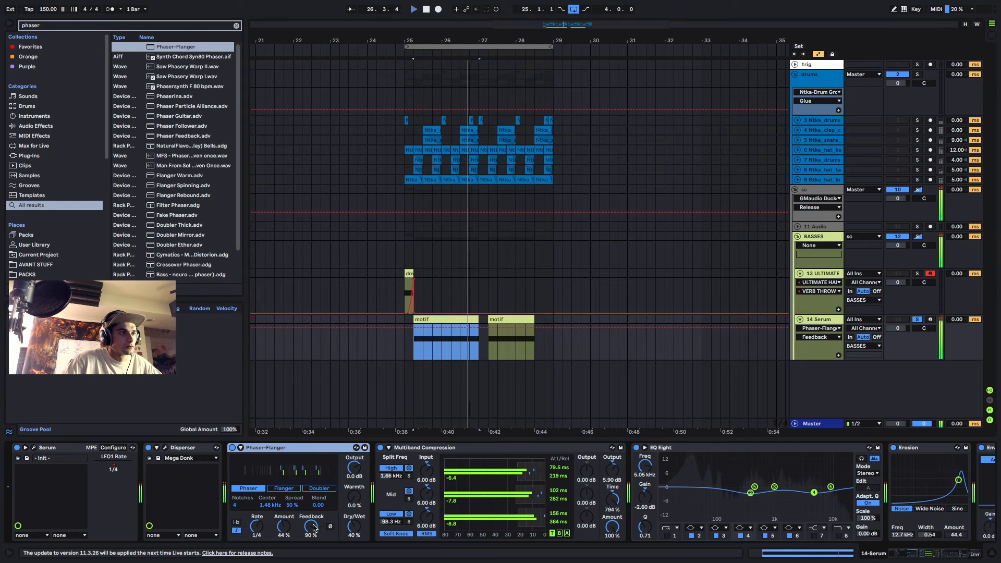
# - Retune the Phaser-Flanger to rate 1/32, center 1.04 kHz, spread 0%, amount 49%, feedback 22% and dry/wet 56%
pyautogui.moveTo(256, 526); pyautogui.dragTo(257, 522)
pyautogui.press('space')
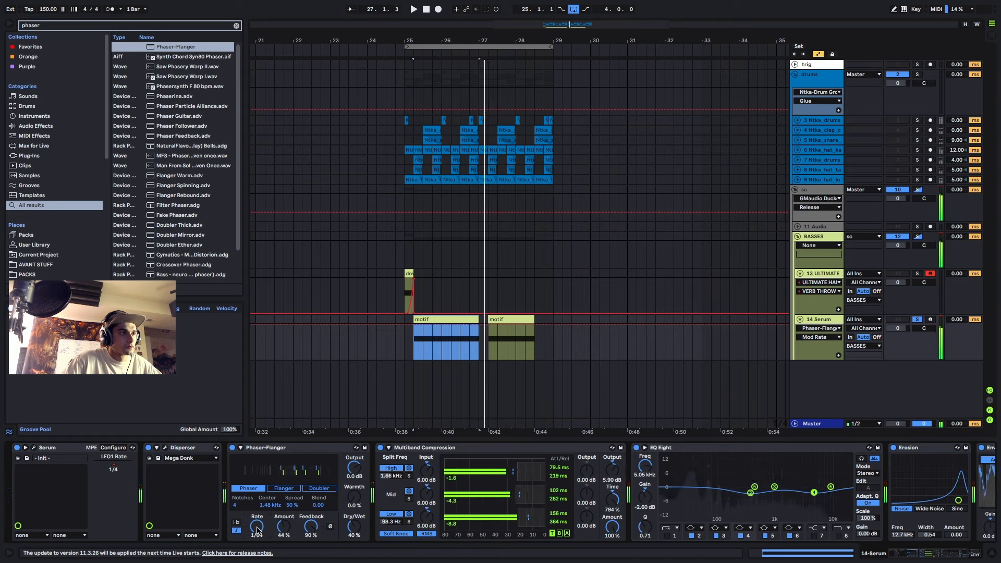
pyautogui.press('space')
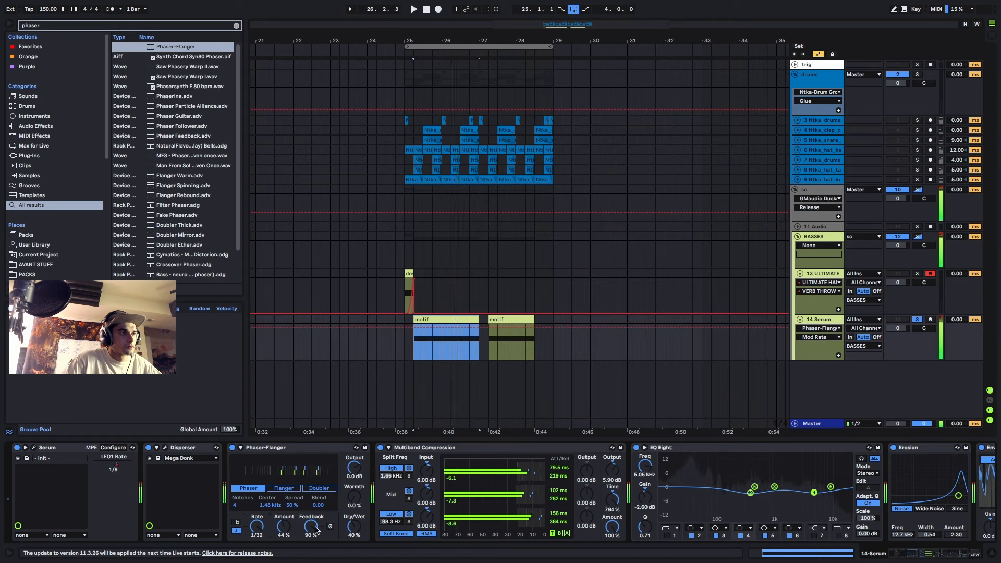
pyautogui.moveTo(316, 530); pyautogui.dragTo(285, 516)
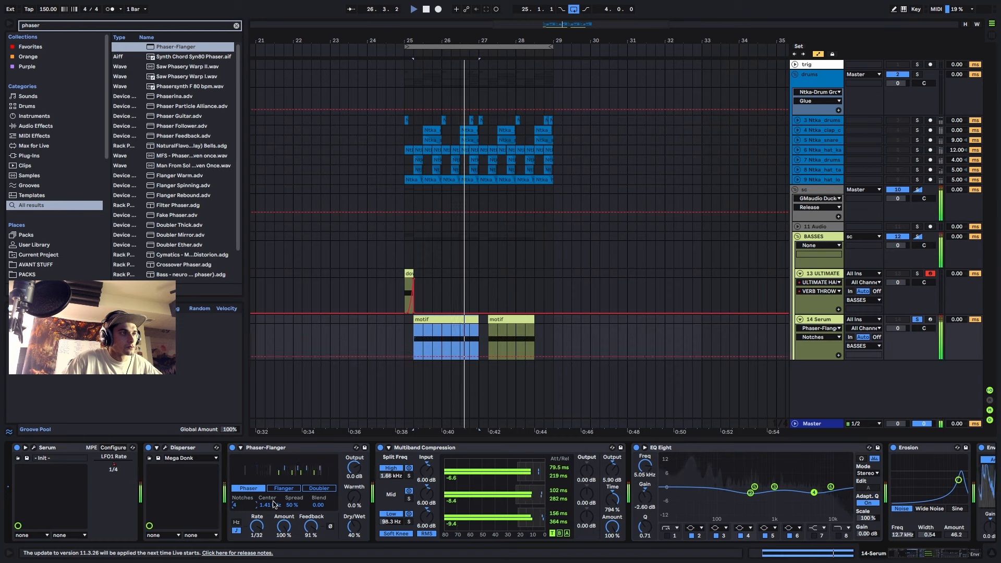
pyautogui.moveTo(292, 504); pyautogui.dragTo(302, 553)
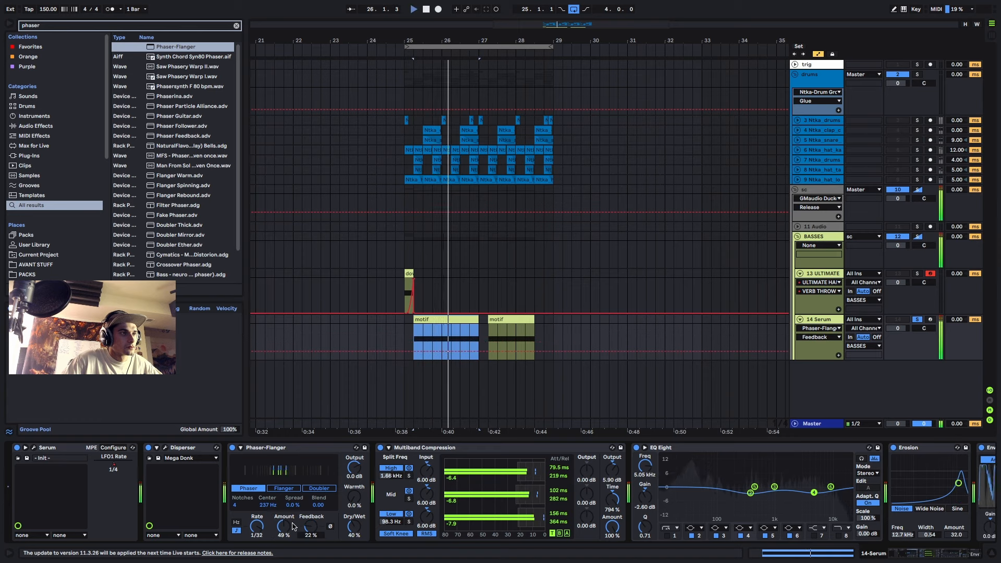
pyautogui.moveTo(266, 504); pyautogui.dragTo(266, 480)
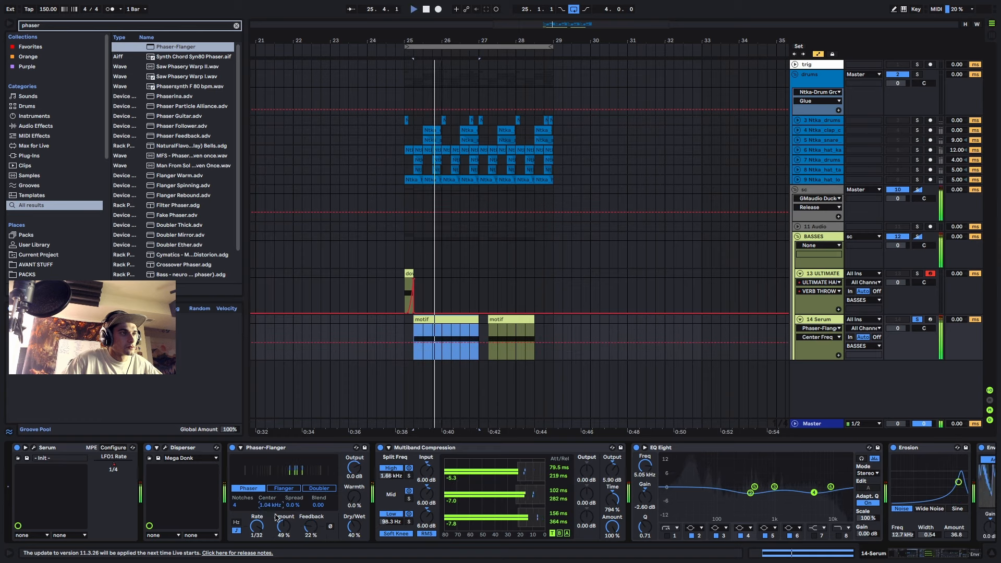
pyautogui.moveTo(361, 523); pyautogui.dragTo(361, 501)
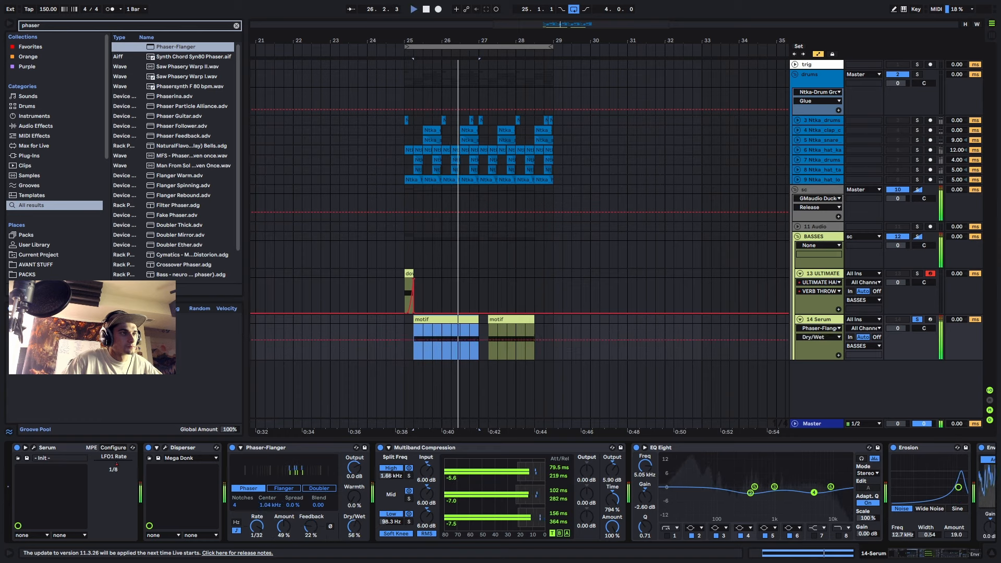
# - Delete the Phaser-Flanger from the Serum track's effect chain
pyautogui.click(264, 449)
pyautogui.press('Delete')
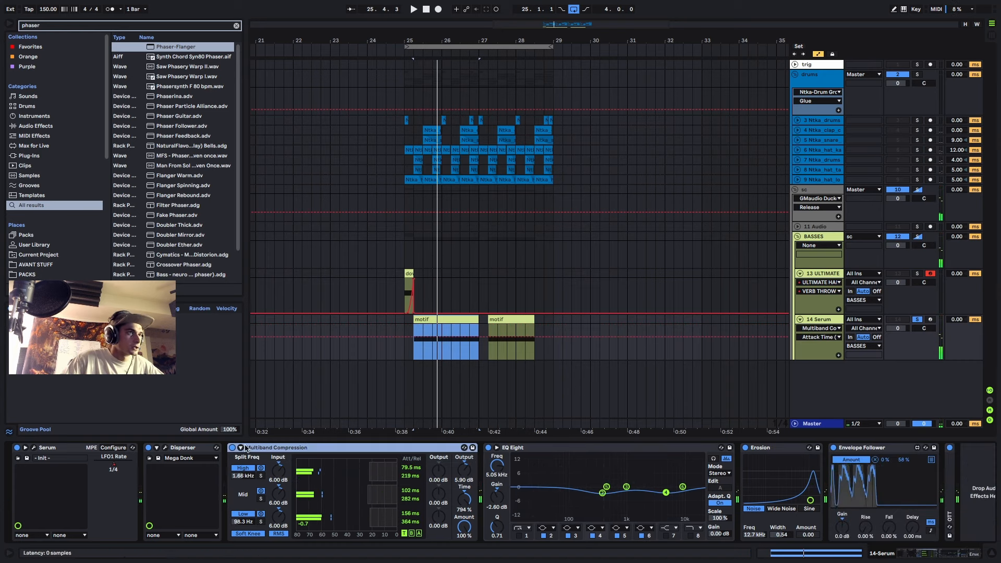
# - Collapse the EQ Eight, Envelope Follower, Erosion, Disperser and Multiband Compression devices on the Serum track
pyautogui.doubleClick(603, 448)
pyautogui.doubleClick(615, 447)
pyautogui.click(530, 447)
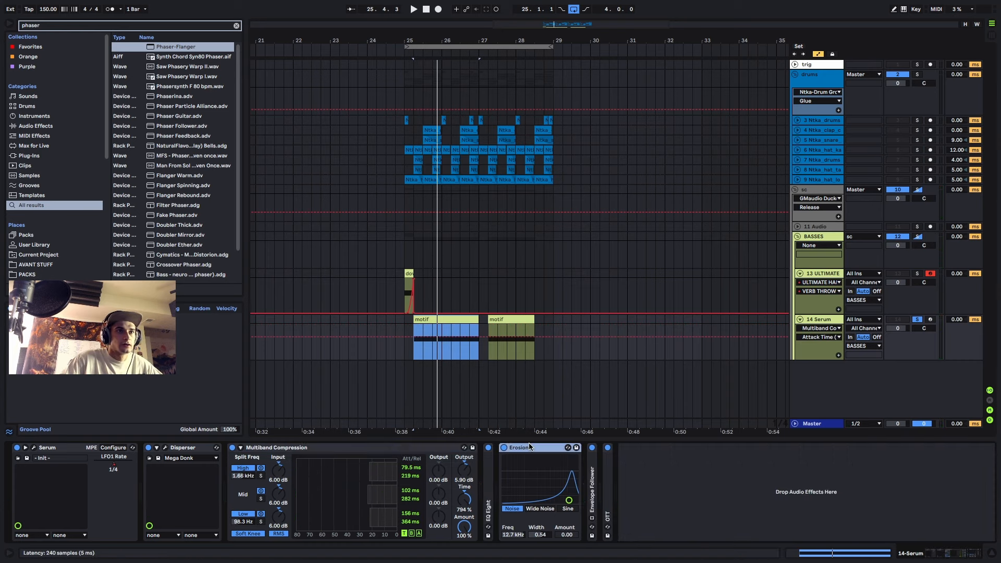
pyautogui.doubleClick(517, 448)
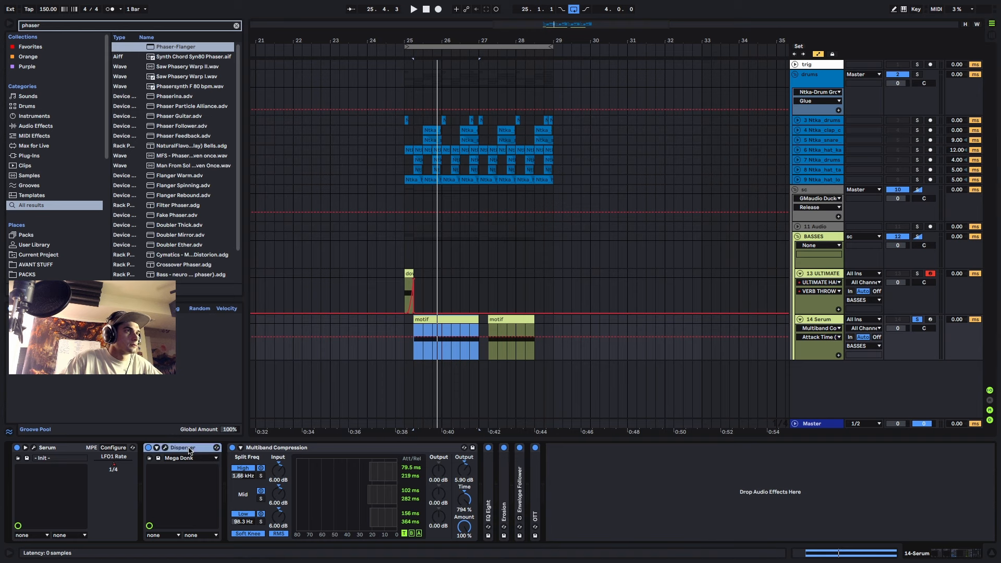
pyautogui.doubleClick(188, 448)
pyautogui.doubleClick(269, 448)
pyautogui.click(102, 449)
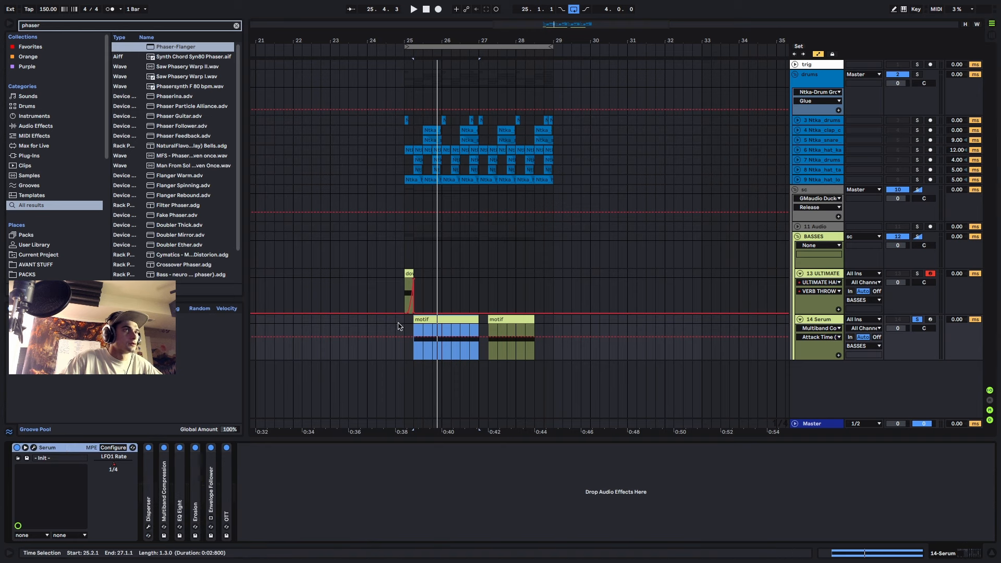
# - Take the Serum track out of solo and play the full loop with the drums
pyautogui.click(408, 274)
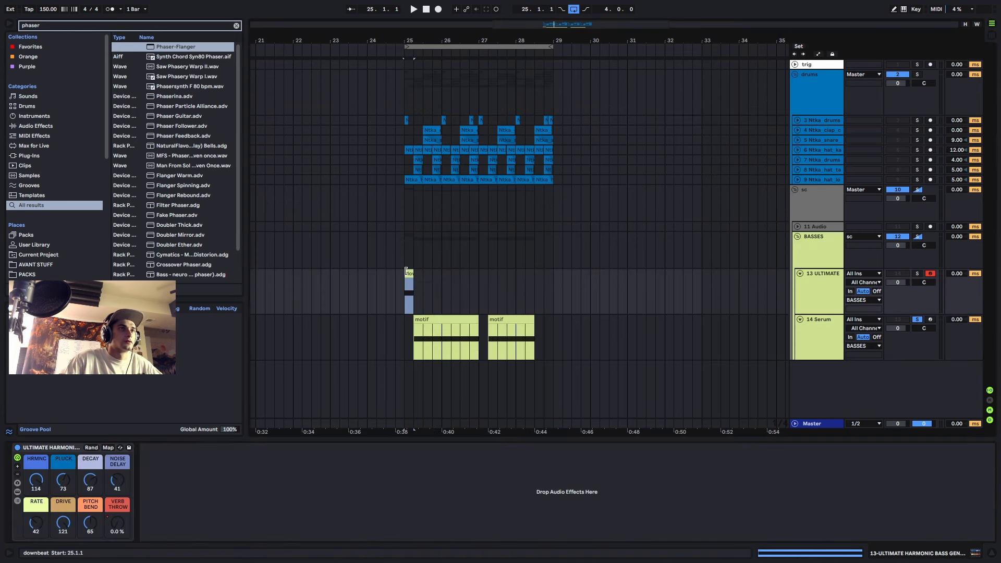
pyautogui.click(917, 319)
pyautogui.press('space')
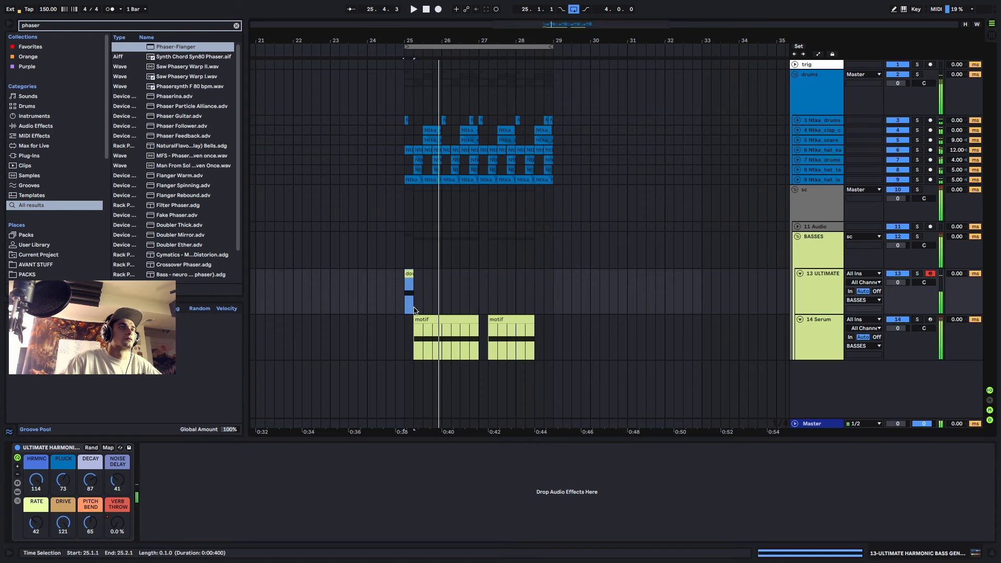
# - Delete the drum clips on tracks 6 to 8 between 25.1.1 and 25.3.1, and replay from 25.1.1
pyautogui.scroll(5, 415, 310)
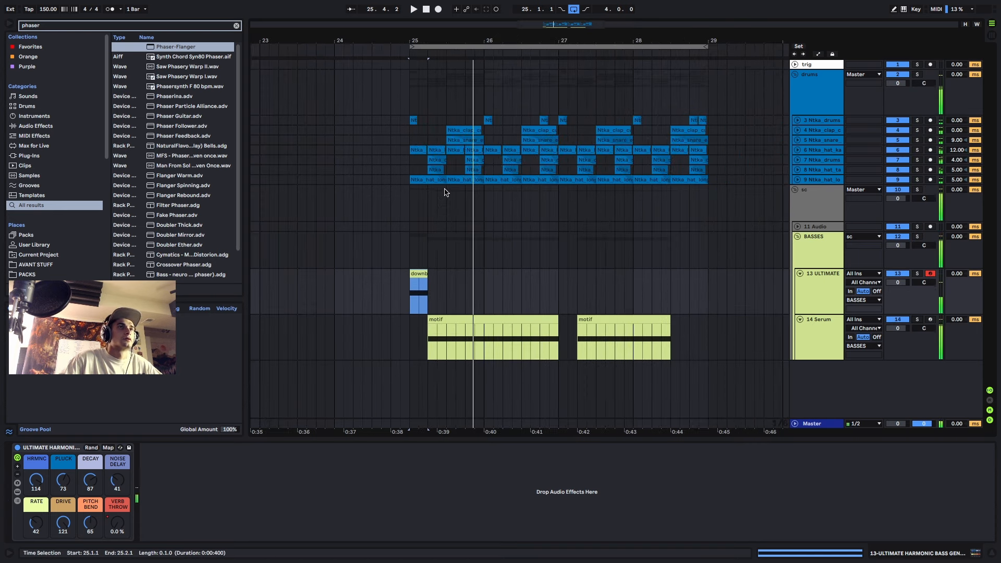
pyautogui.moveTo(445, 170); pyautogui.dragTo(411, 151)
pyautogui.press('space')
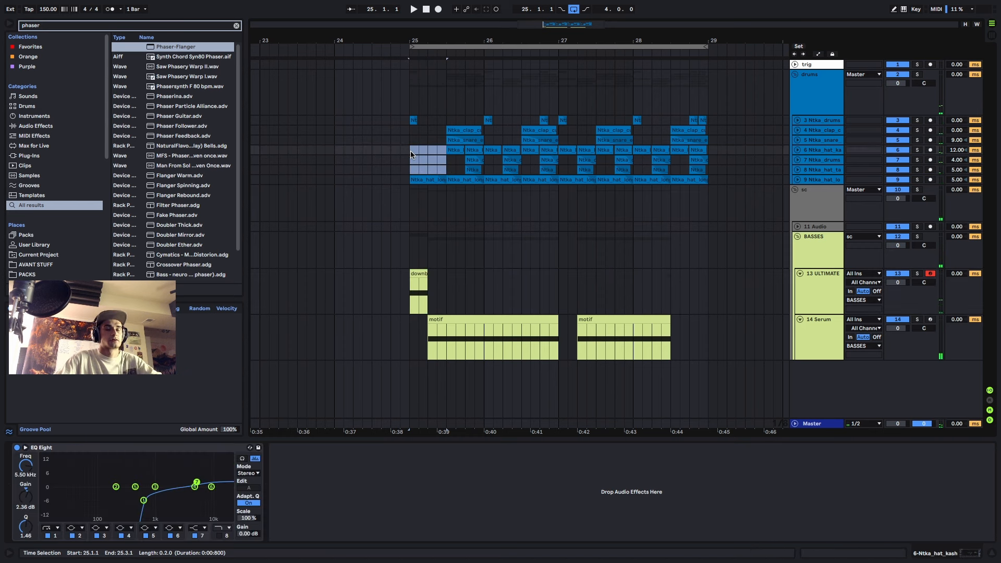
pyautogui.click(411, 151)
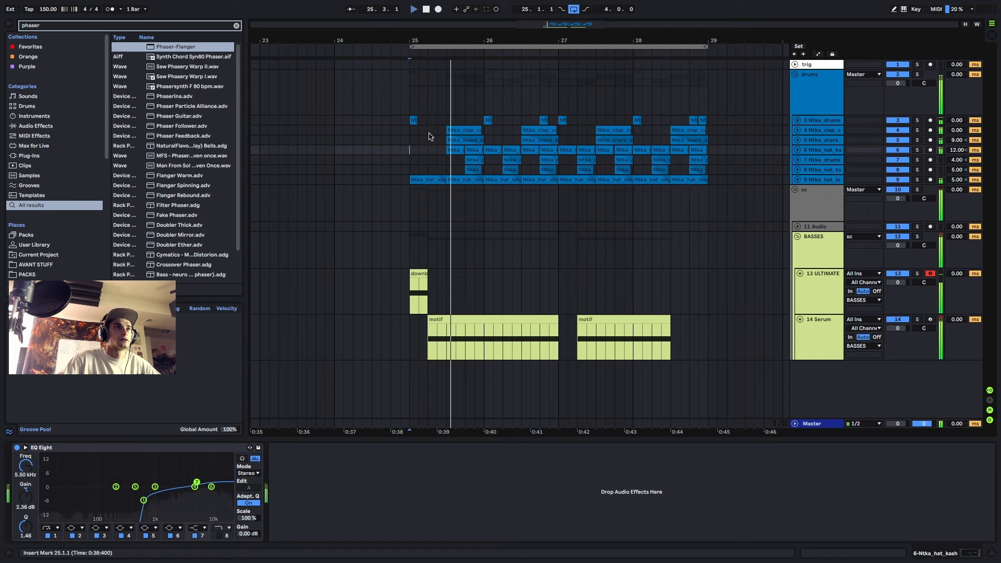
# - Open the Serum synth for the motif clips, reshape LFO 1's rise, and compare the sound with Erosion bypassed
pyautogui.click(454, 323)
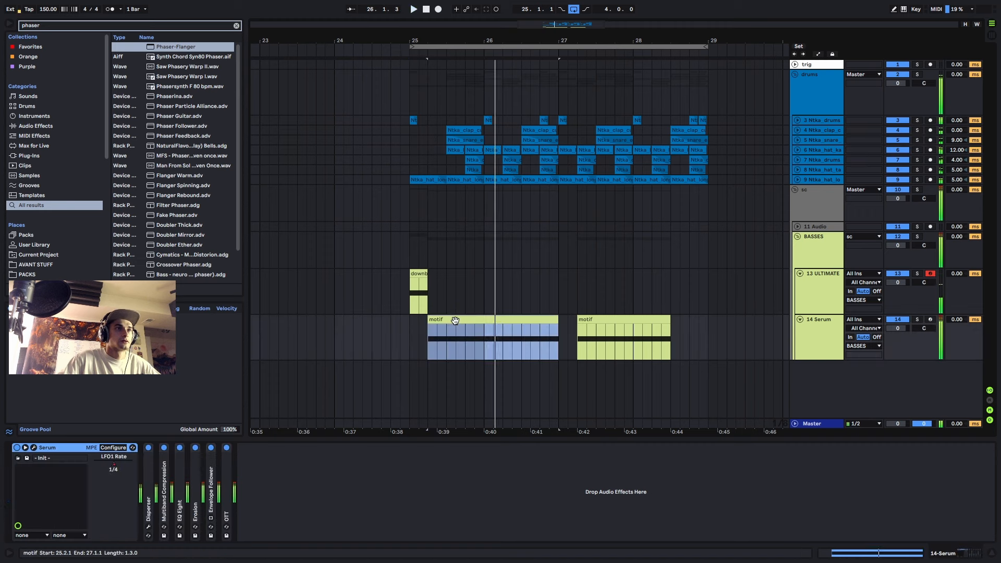
pyautogui.click(34, 447)
pyautogui.moveTo(537, 293)
pyautogui.mouseDown()
pyautogui.moveTo(595, 300)
pyautogui.moveTo(555, 301)
pyautogui.mouseUp()
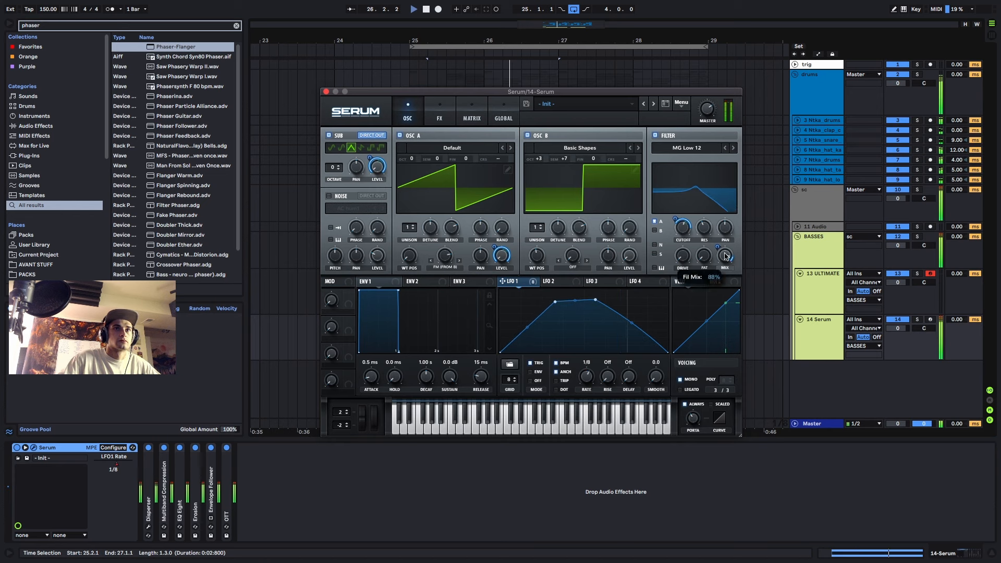
pyautogui.click(196, 448)
pyautogui.click(195, 448)
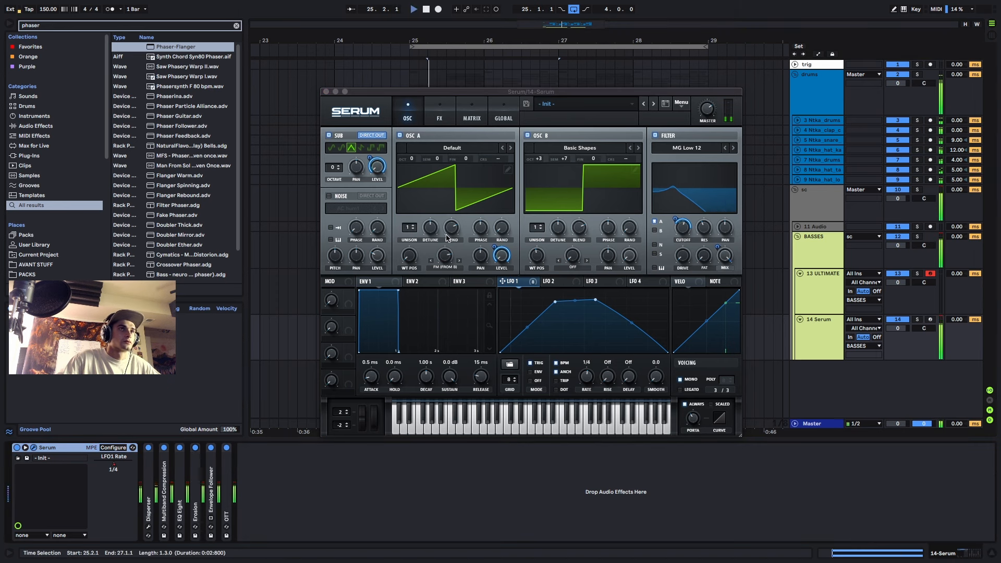
# - Set oscillator B's octave to +2 and bend LFO 1's falling segment outward during playback
pyautogui.press('space')
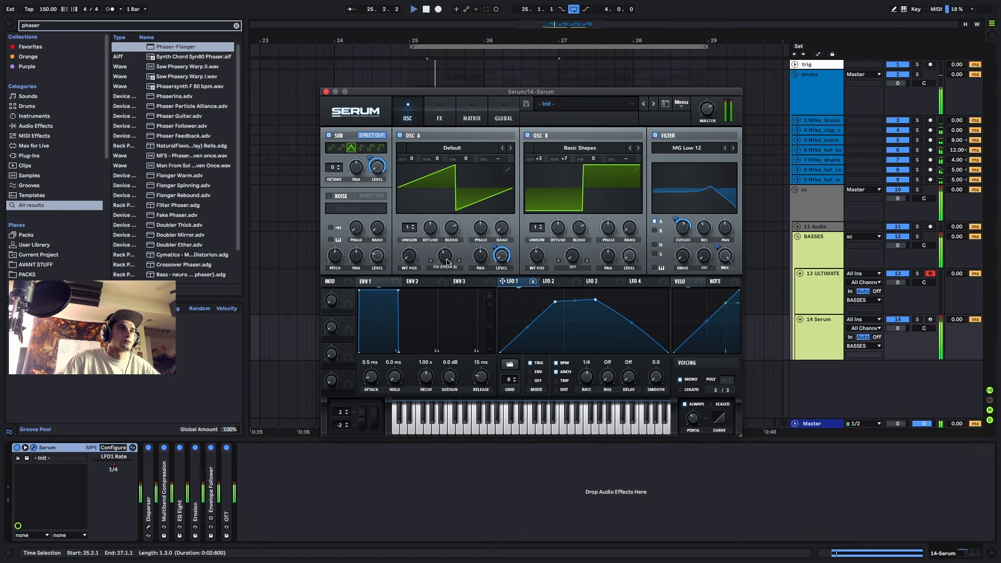
pyautogui.moveTo(539, 159); pyautogui.dragTo(540, 171)
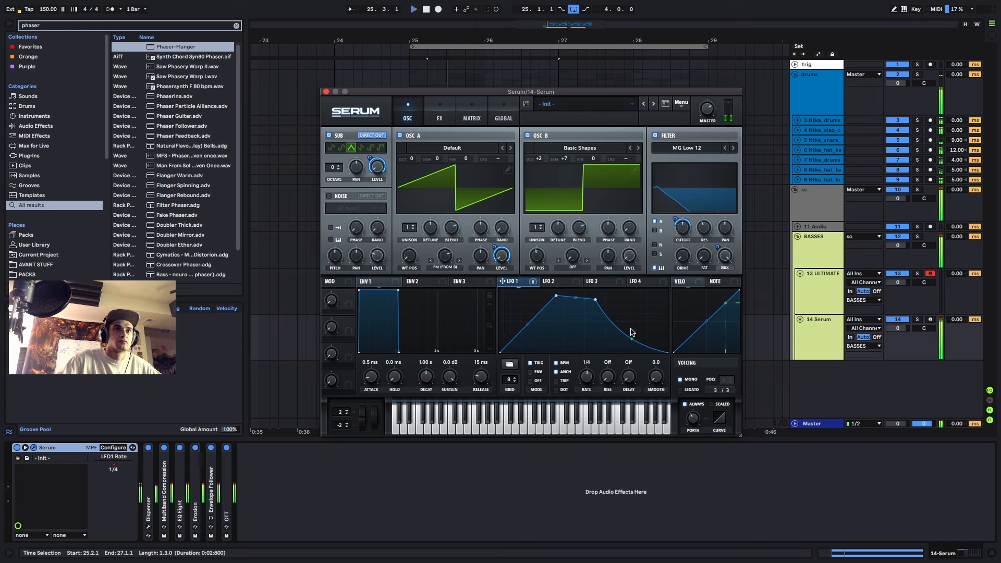
pyautogui.moveTo(630, 330); pyautogui.dragTo(643, 316)
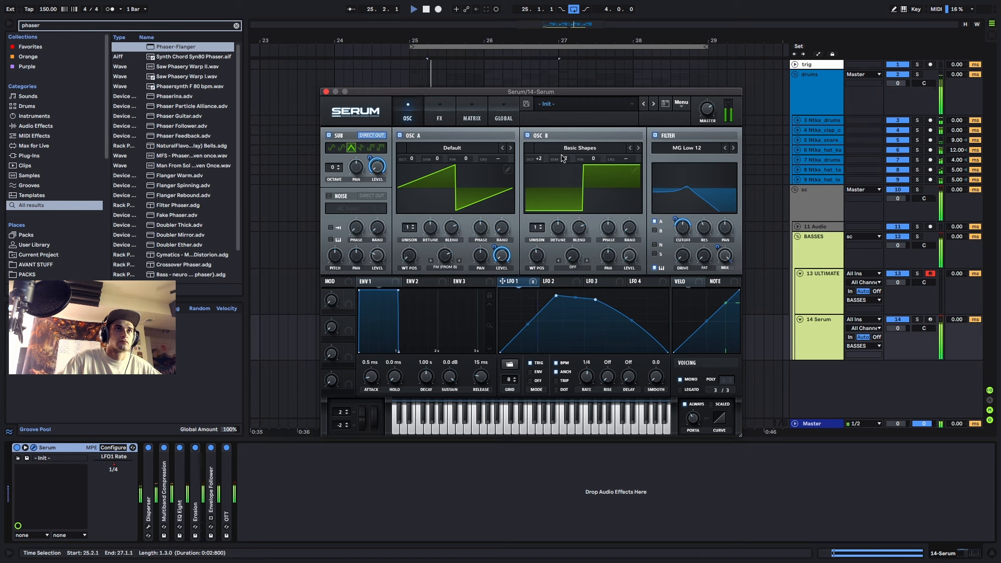
# - Close the Serum synth window and replay the first motif clip
pyautogui.moveTo(565, 160); pyautogui.dragTo(564, 177)
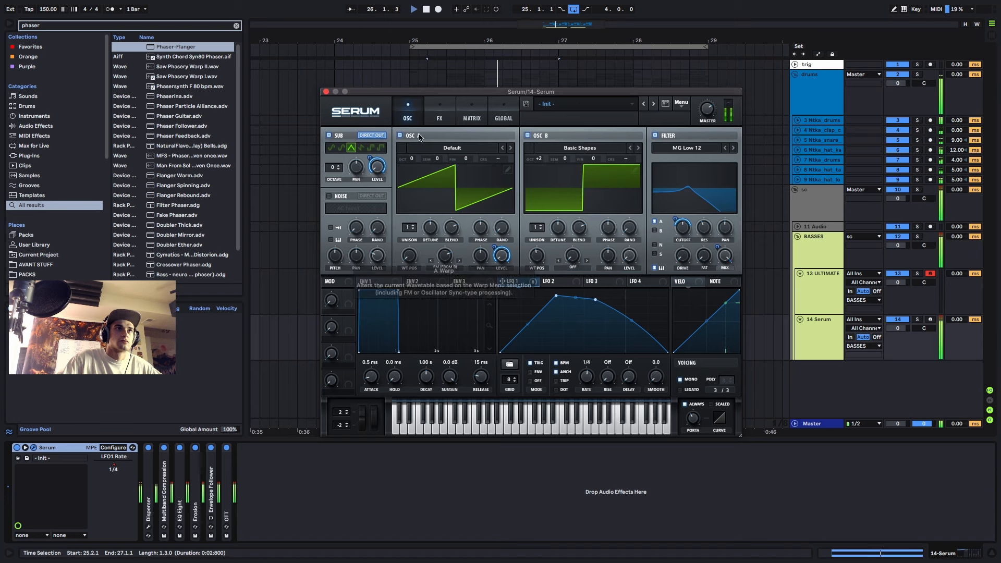
pyautogui.press('space')
pyautogui.click(326, 91)
pyautogui.press('space')
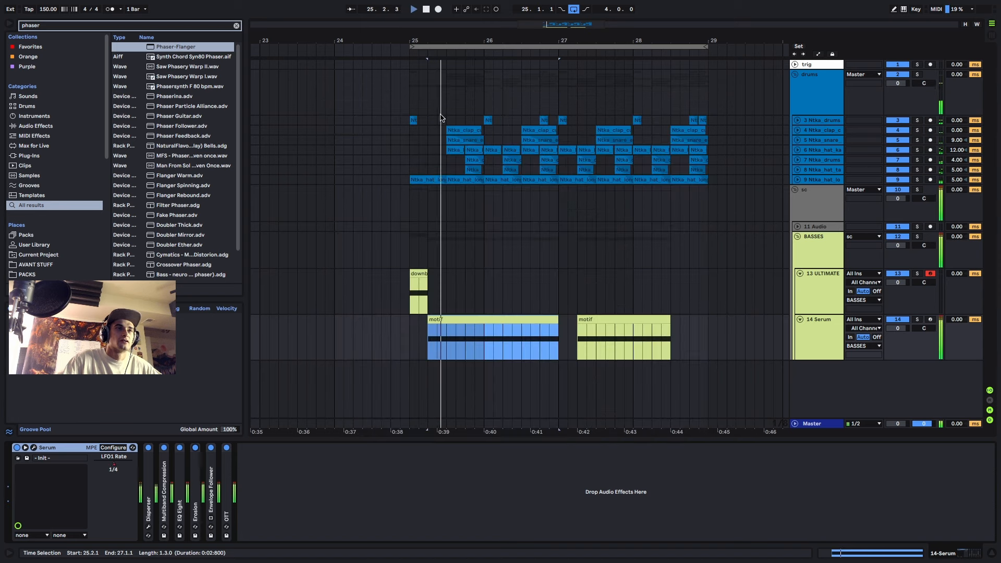
# - Play the loop from 25.1.1 with the drums to check the revised motif sound, and stop
pyautogui.click(410, 337)
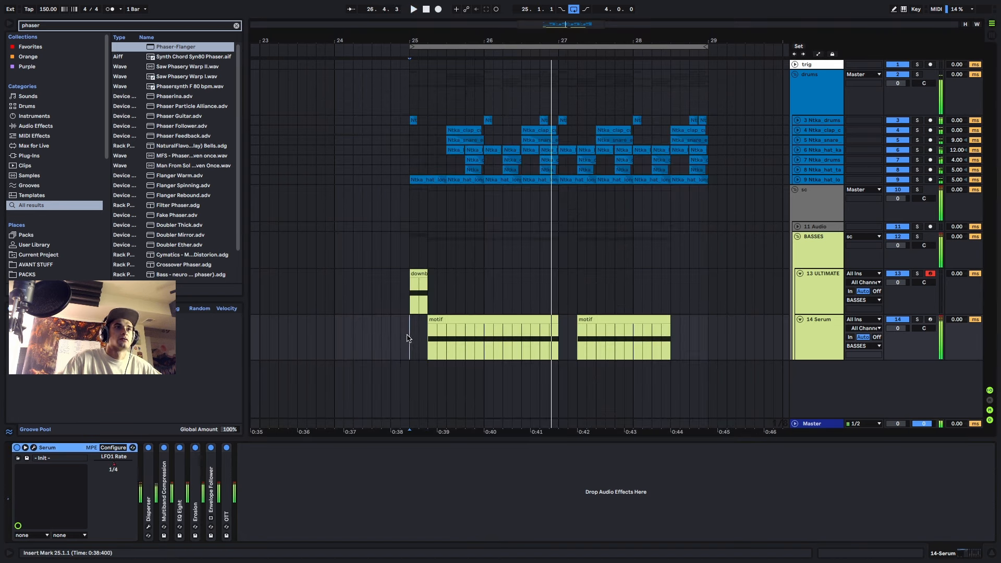
pyautogui.press('space')
pyautogui.press('space')
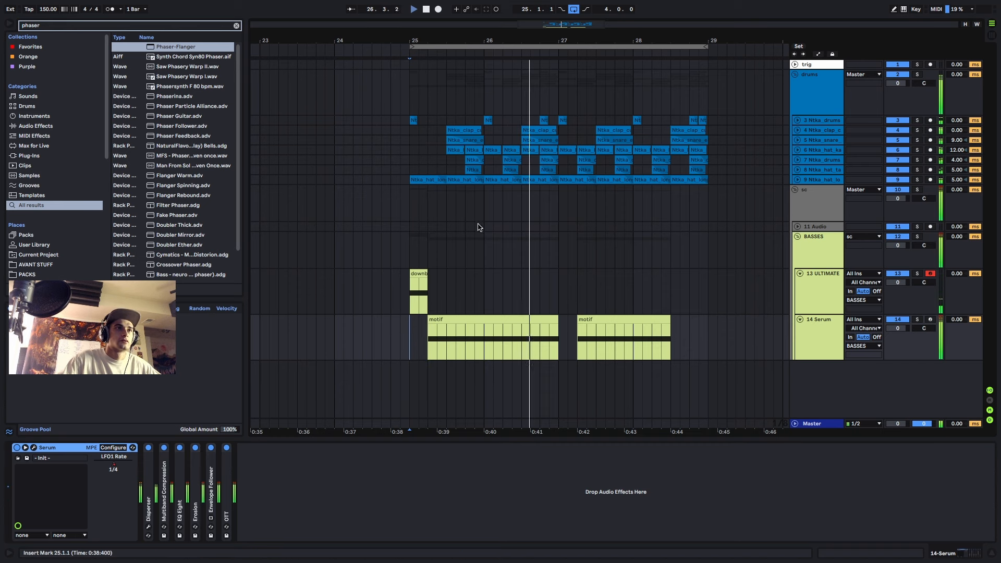
pyautogui.click(459, 320)
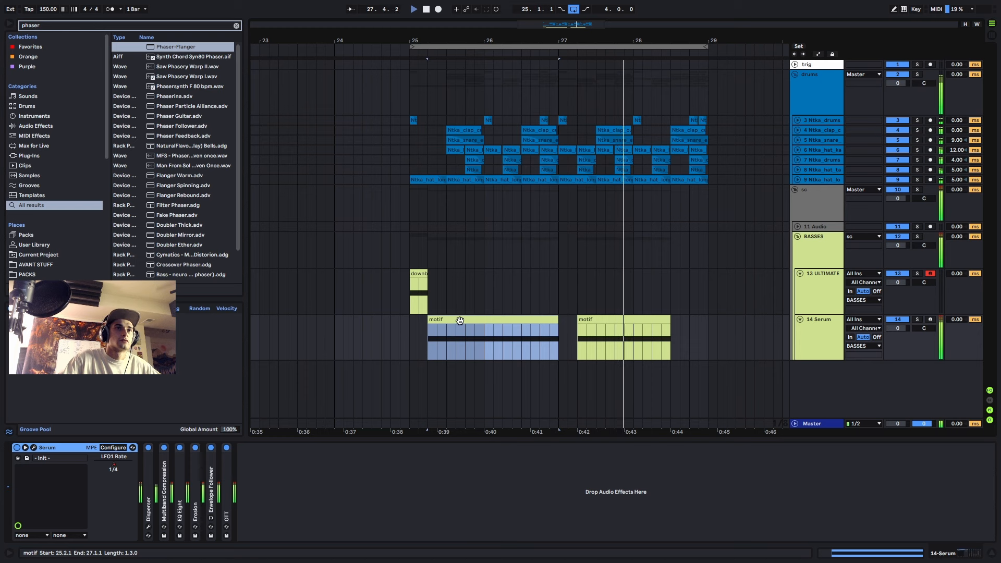
pyautogui.press('space')
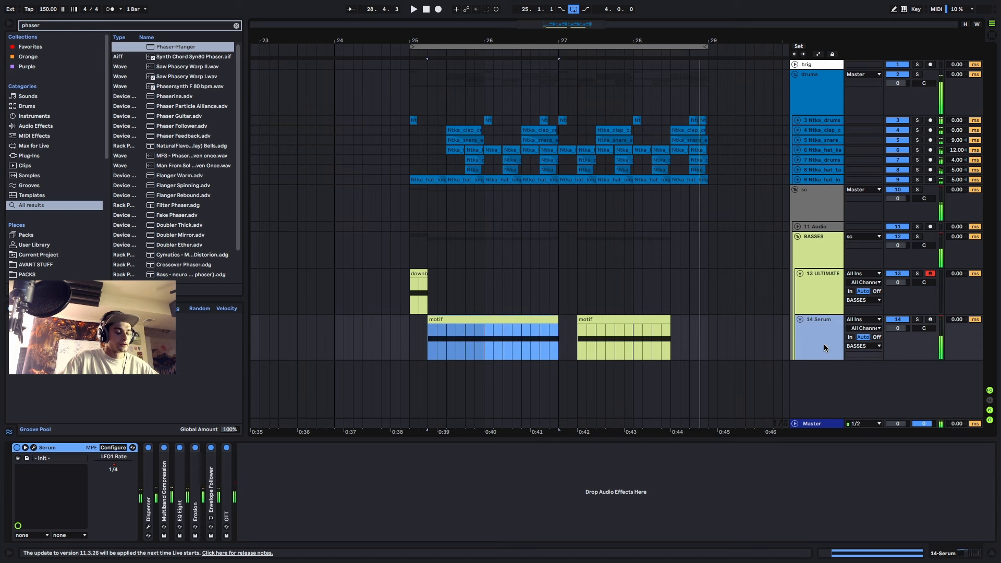
# - Duplicate track 13 ULTIMATE and move the copied downbeat clip to 27.1.1
pyautogui.click(820, 295)
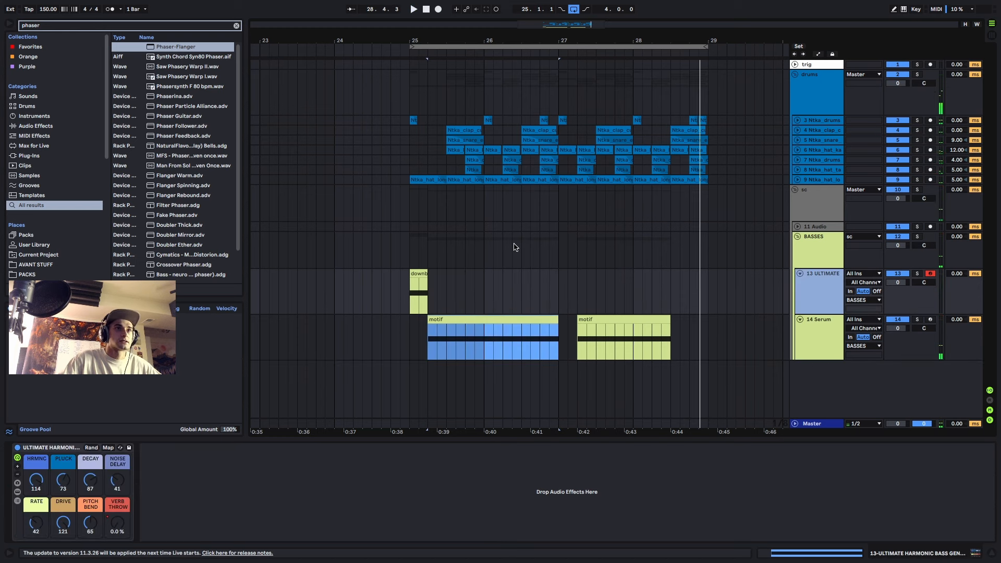
pyautogui.hotkey('ctrl', 'd')
pyautogui.click(422, 319)
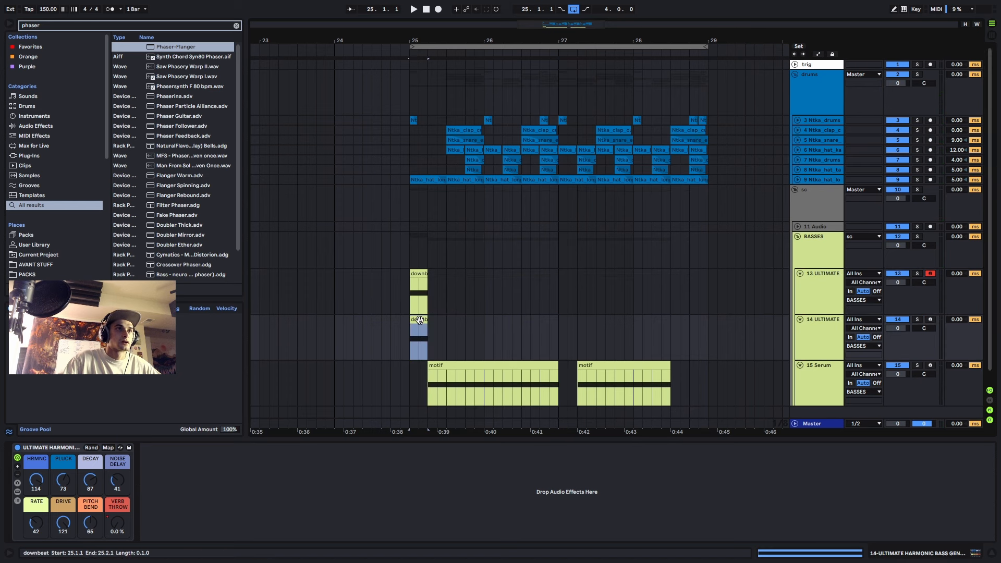
pyautogui.moveTo(419, 319); pyautogui.dragTo(569, 329)
# - Solo the duplicated ULTIMATE track 14 and play its downbeat clip from 27.1.1
pyautogui.click(829, 336)
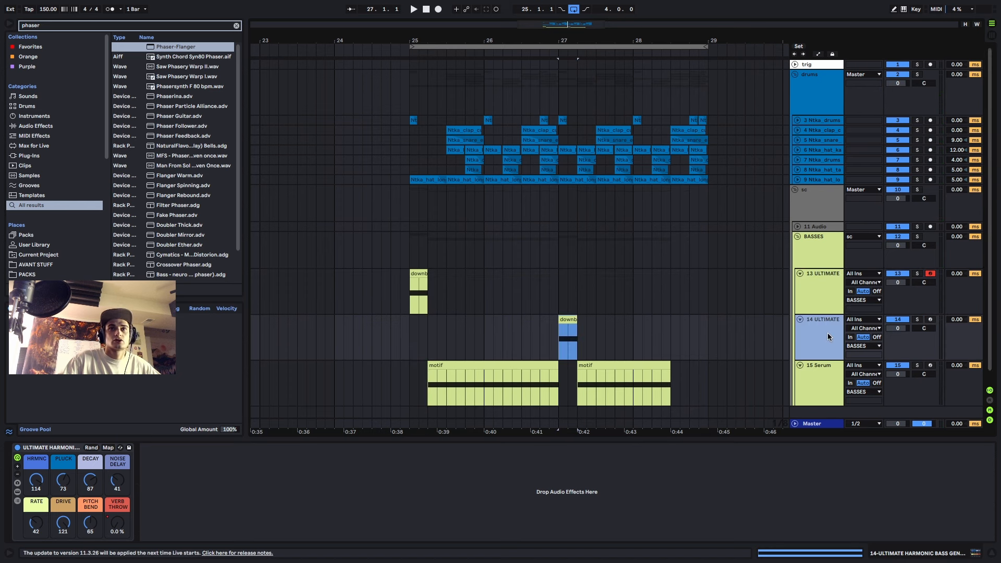
pyautogui.scroll(-1, 673, 249)
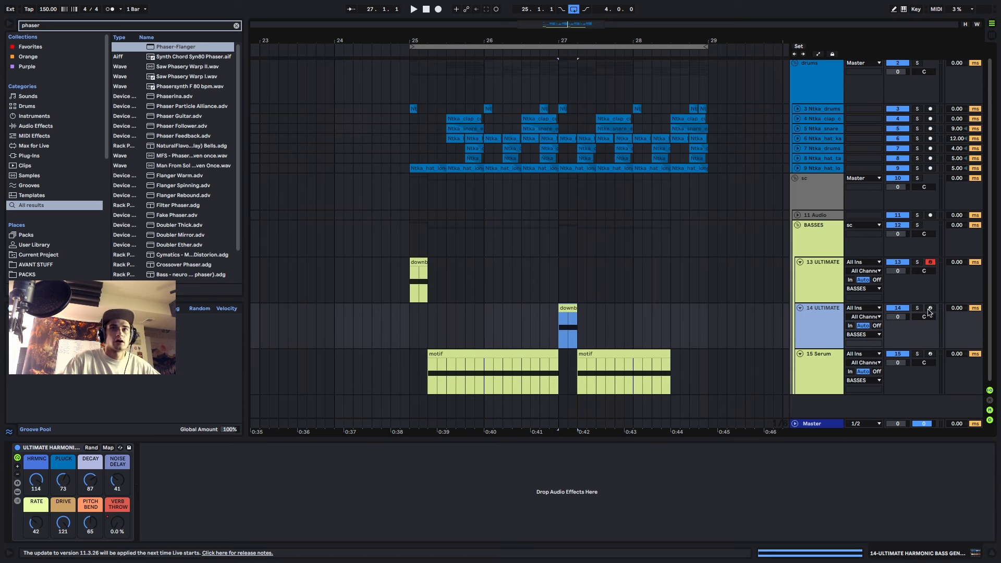
pyautogui.click(918, 308)
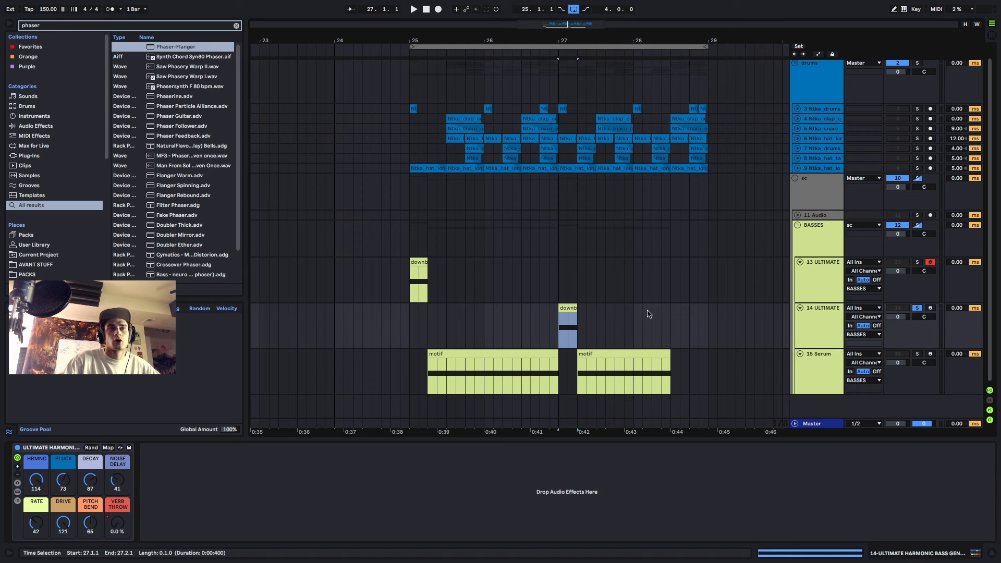
pyautogui.click(813, 326)
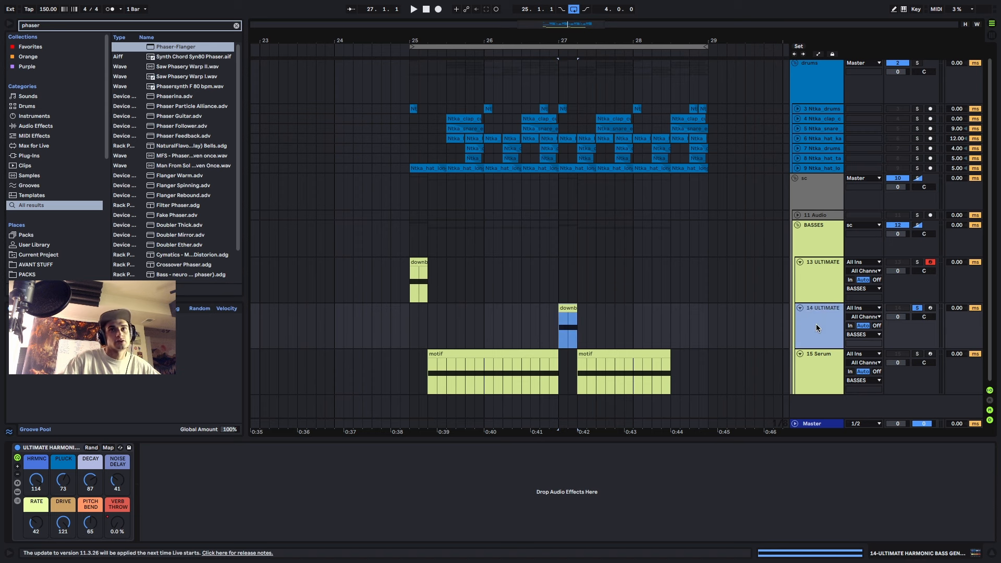
pyautogui.click(570, 310)
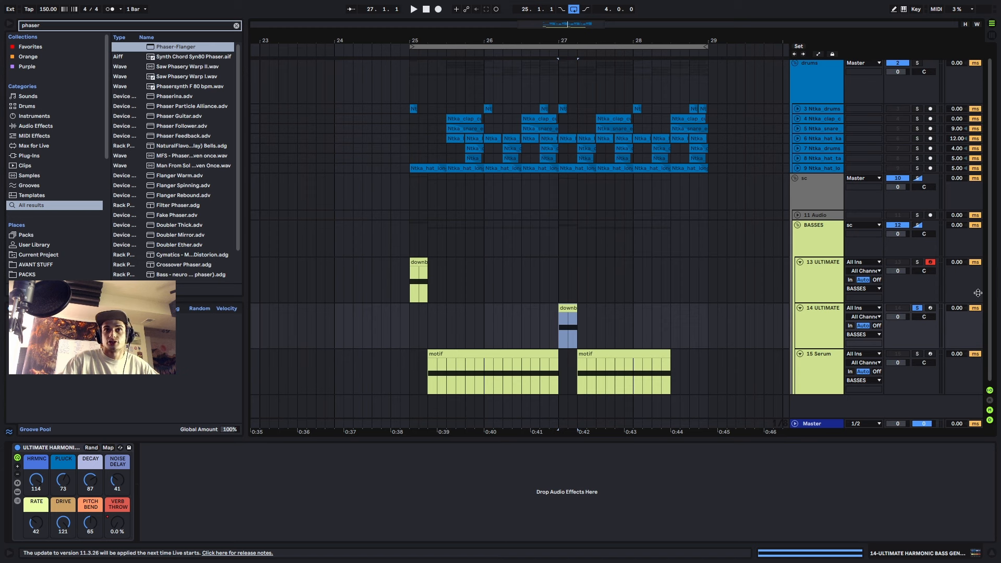
pyautogui.press('space')
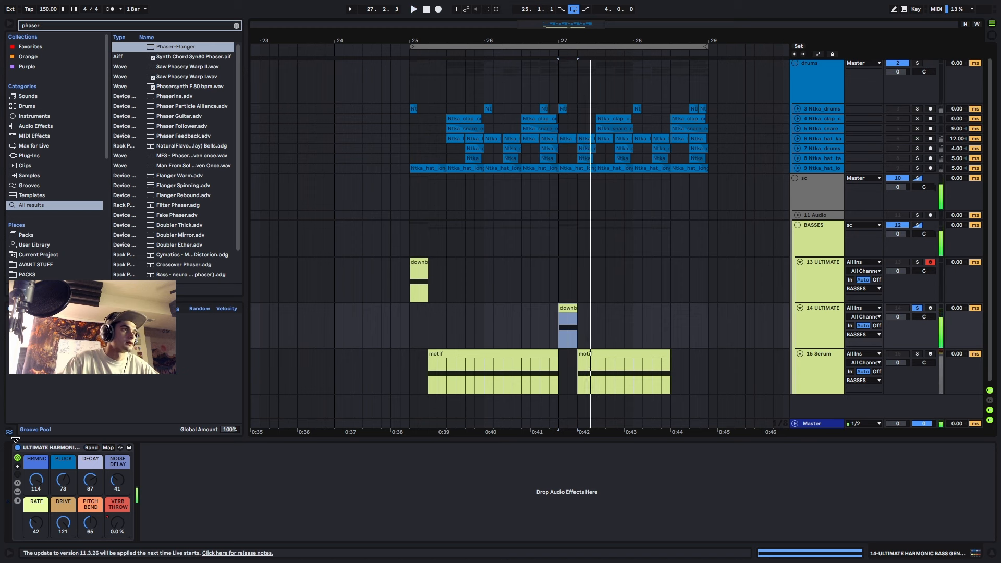
# - Randomize the macros of the harmonic bass rack on track 14 and replay the downbeat clip
pyautogui.press('space')
pyautogui.press('space')
pyautogui.press('space')
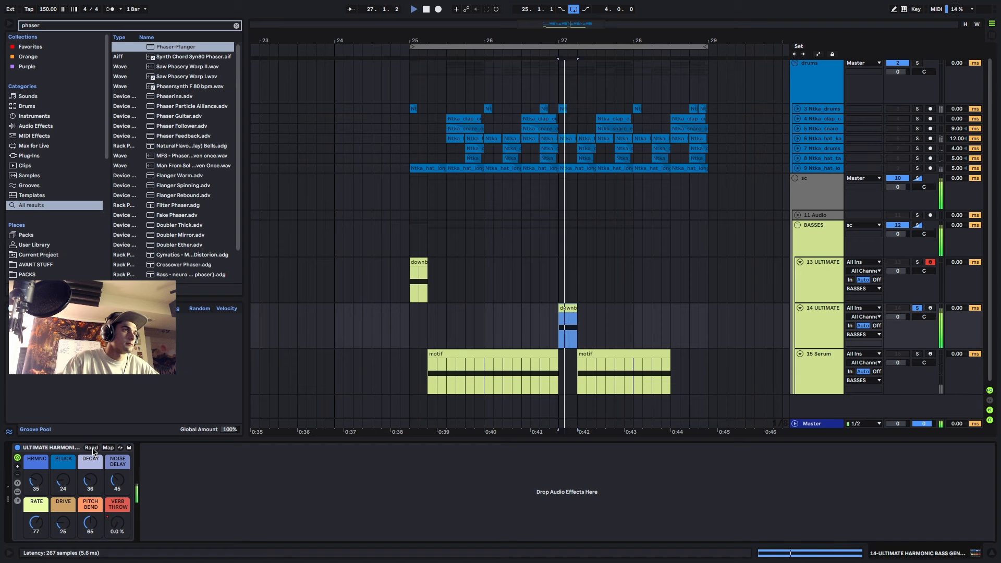
pyautogui.press('space')
pyautogui.press('space')
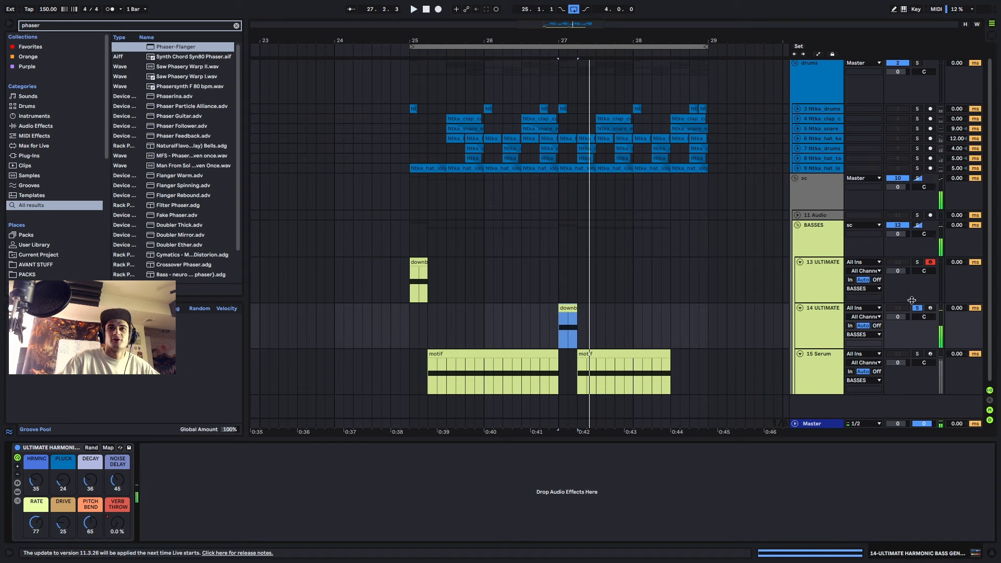
# - Take track 14 out of solo and replay its downbeat from 27.1.1 with the full mix
pyautogui.press('space')
pyautogui.press('space')
pyautogui.press('space')
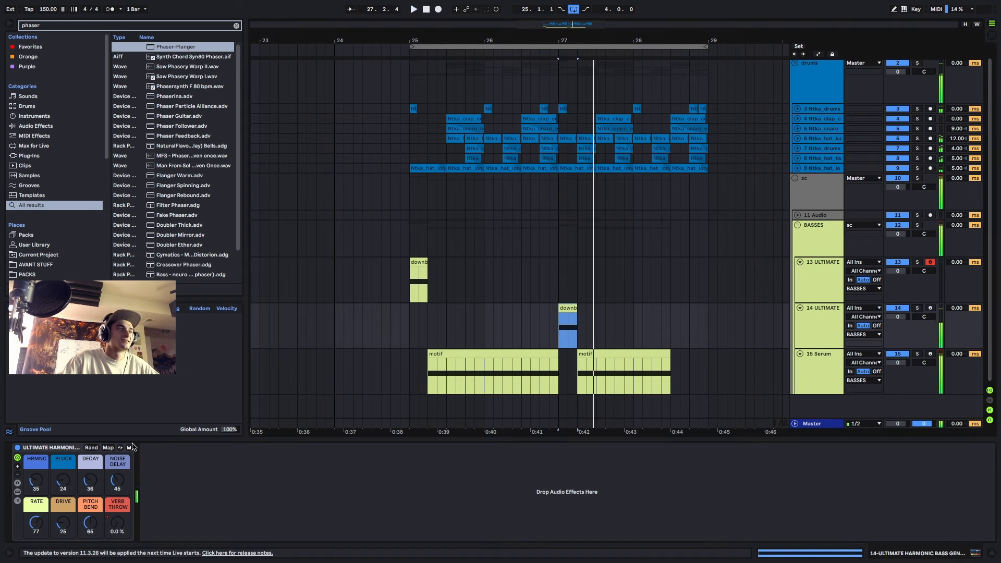
pyautogui.press('space')
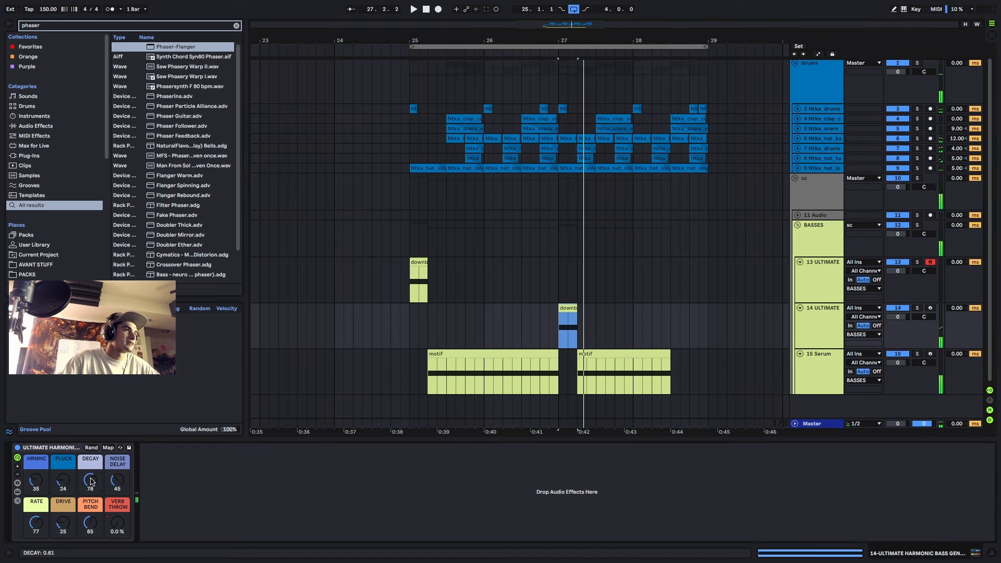
# - Set the DECAY macro of track 14's bass rack to 84 and replay the loop from 25.1.1
pyautogui.moveTo(92, 481); pyautogui.dragTo(91, 475)
pyautogui.press('space')
pyautogui.press('space')
pyautogui.press('space')
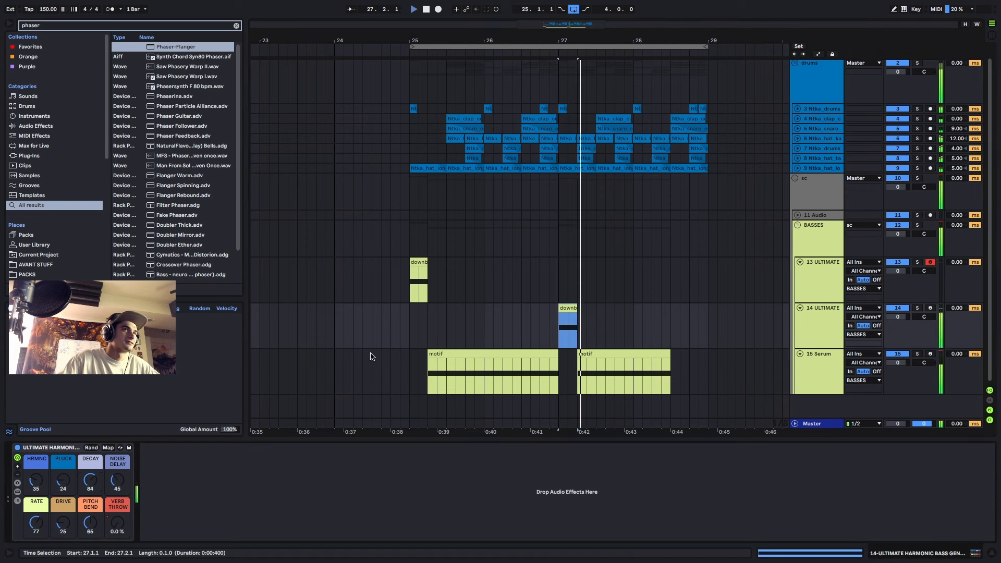
pyautogui.click(410, 321)
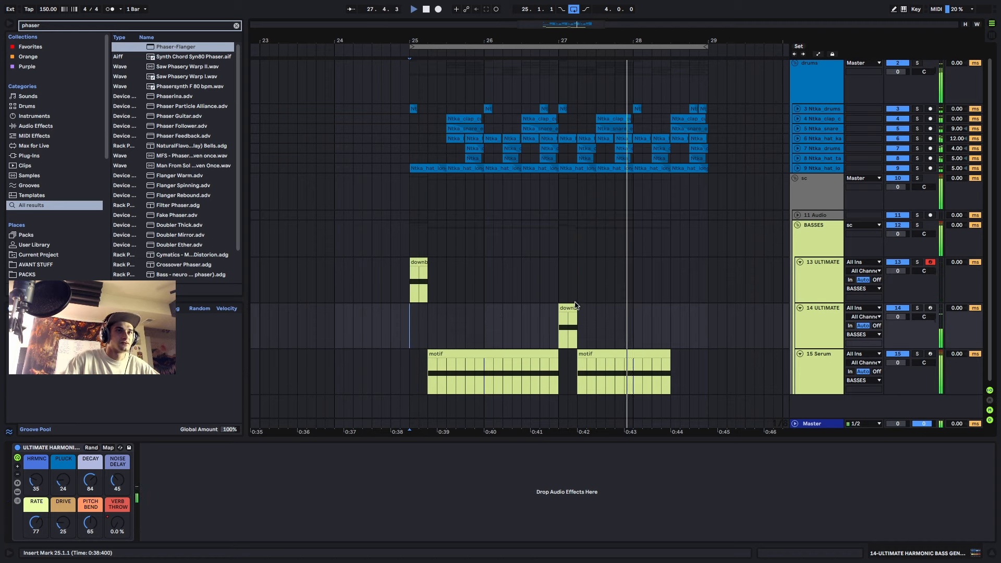
# - Stop playback and insert a new audio track below the Serum track
pyautogui.click(652, 297)
pyautogui.click(821, 365)
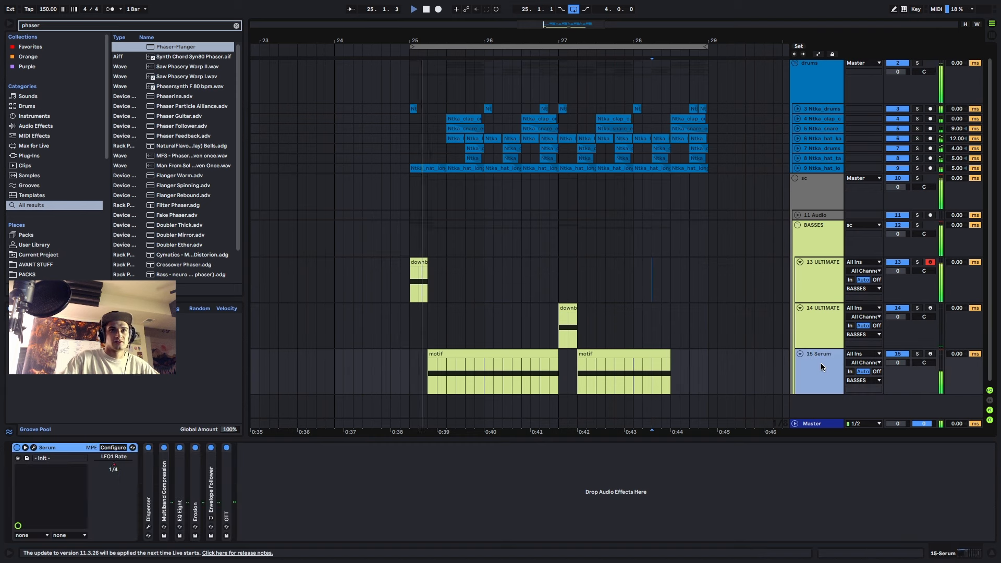
pyautogui.press('space')
pyautogui.hotkey('ctrl', 't')
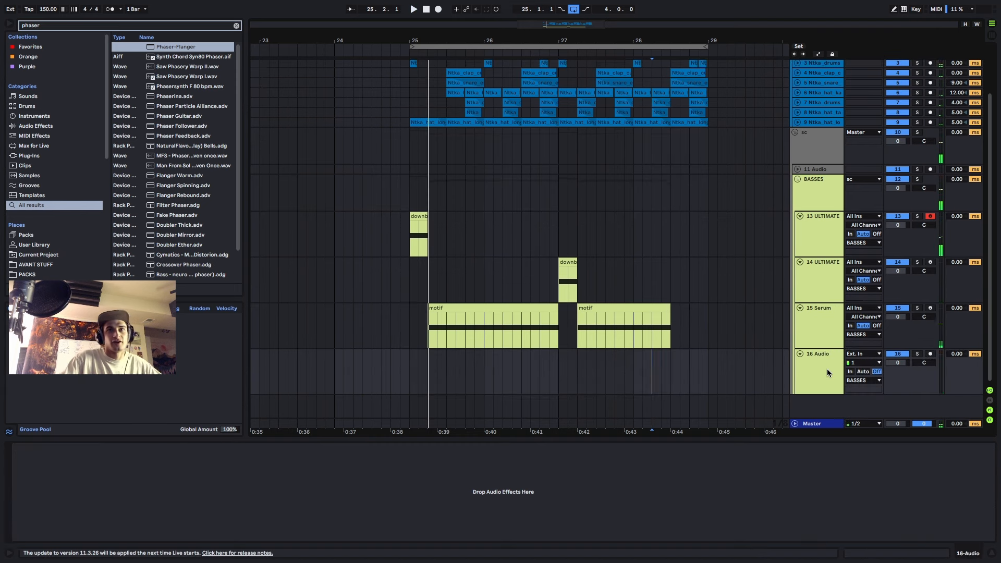
# - Search the browser for "kshmr la", widen the browser, and look through the results for laser samples
pyautogui.write('ks')
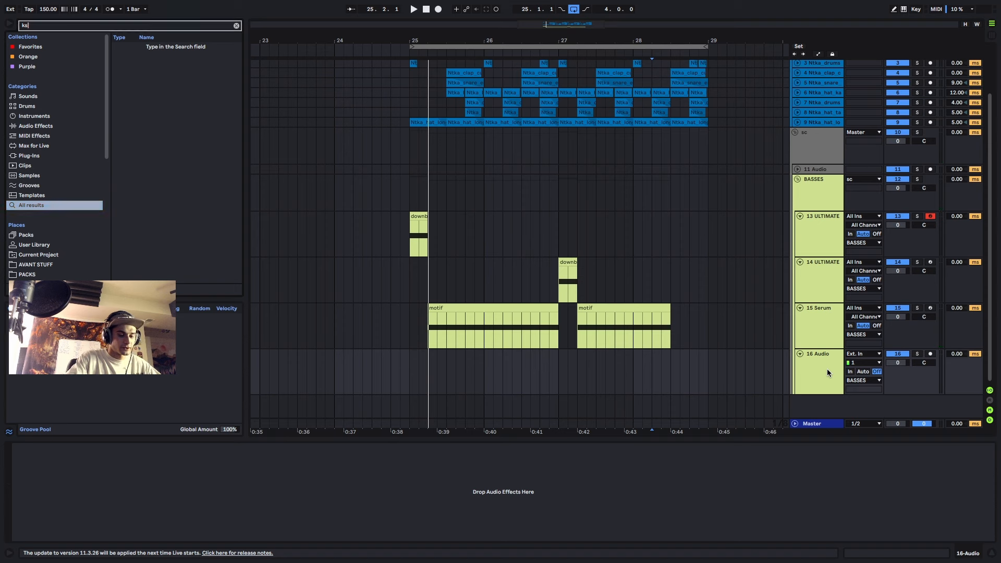
pyautogui.write('hmr la')
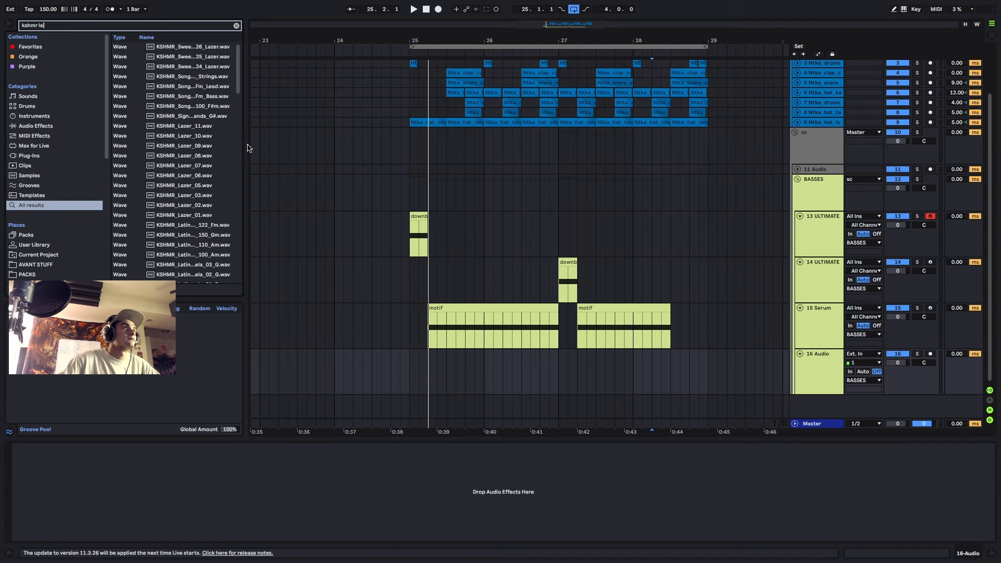
pyautogui.moveTo(245, 145); pyautogui.dragTo(311, 146)
pyautogui.scroll(-8, 217, 222)
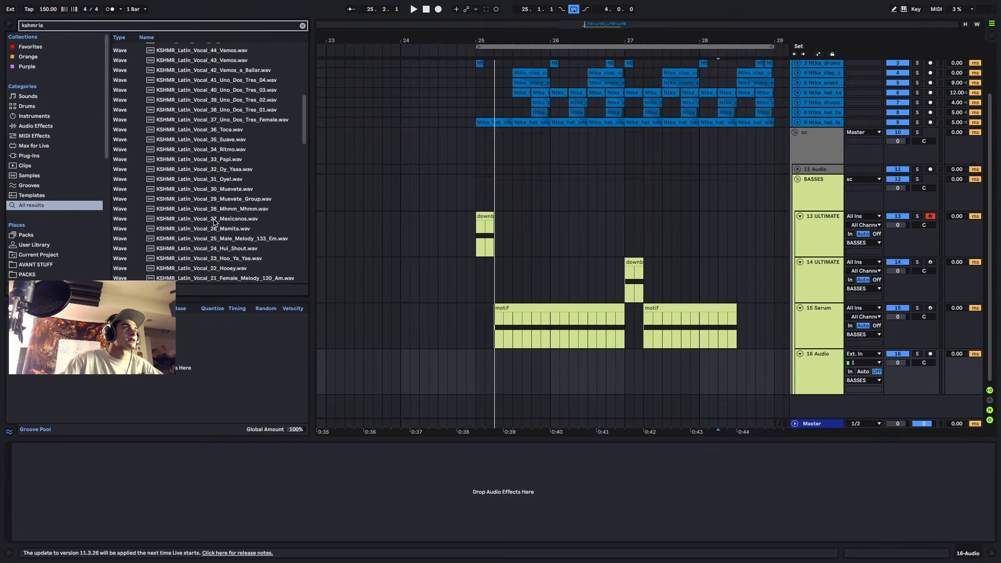
pyautogui.scroll(-15, 217, 222)
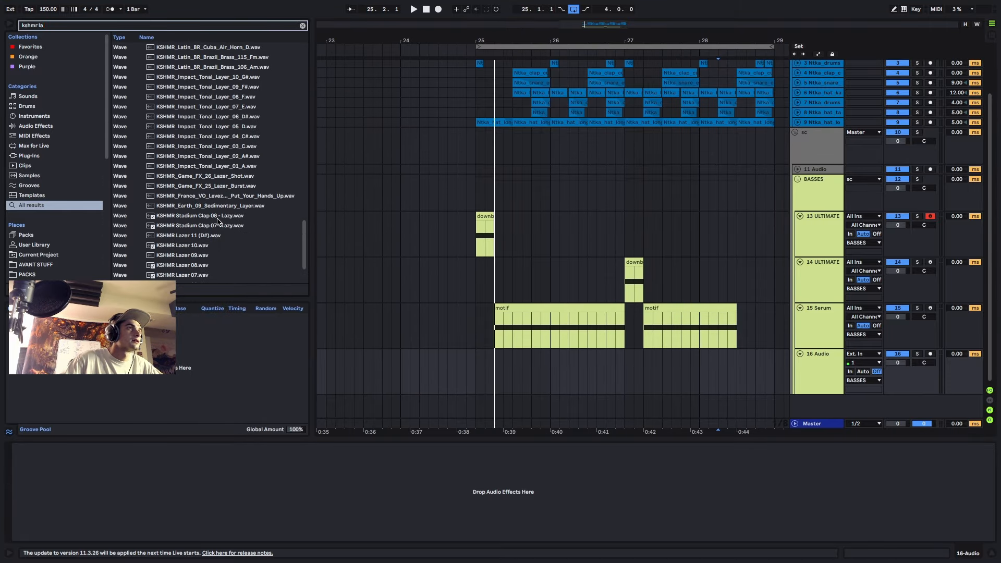
# - Audition the two Game_FX laser samples and place KSHMR_Game_FX_26_Lazer_Shot.wav at 28.3.1 on audio track 16
pyautogui.click(232, 177)
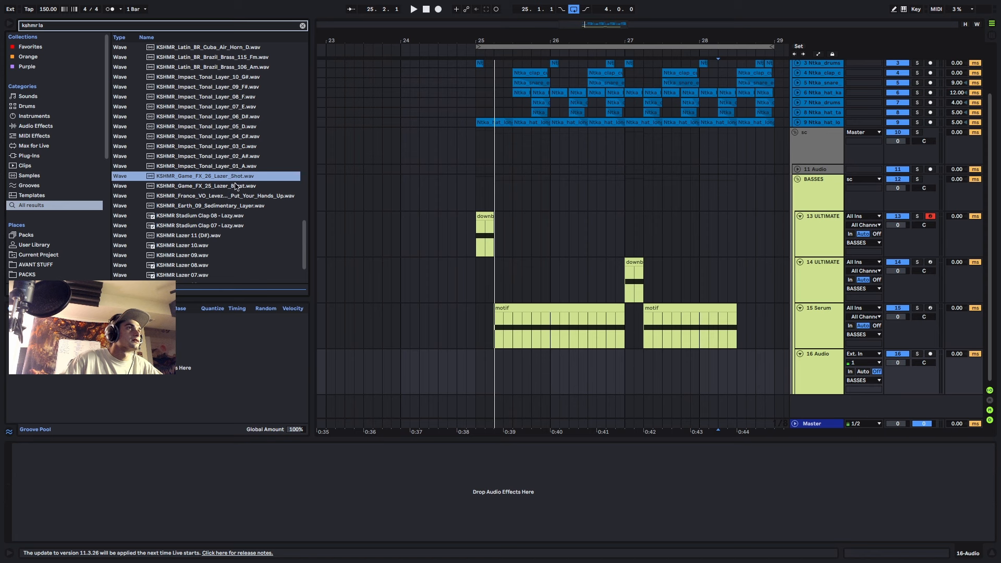
pyautogui.click(240, 186)
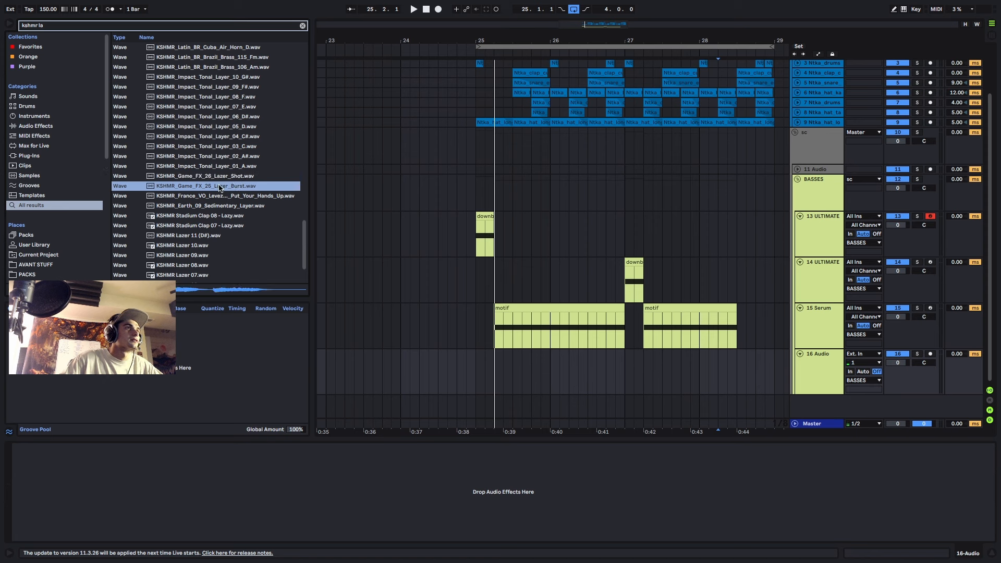
pyautogui.click(227, 178)
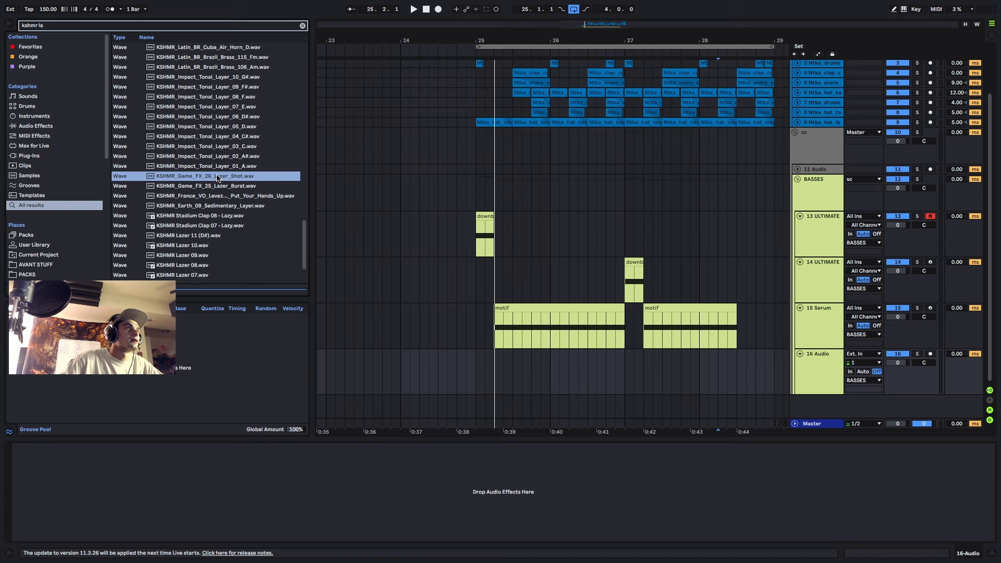
pyautogui.moveTo(217, 178); pyautogui.dragTo(738, 372)
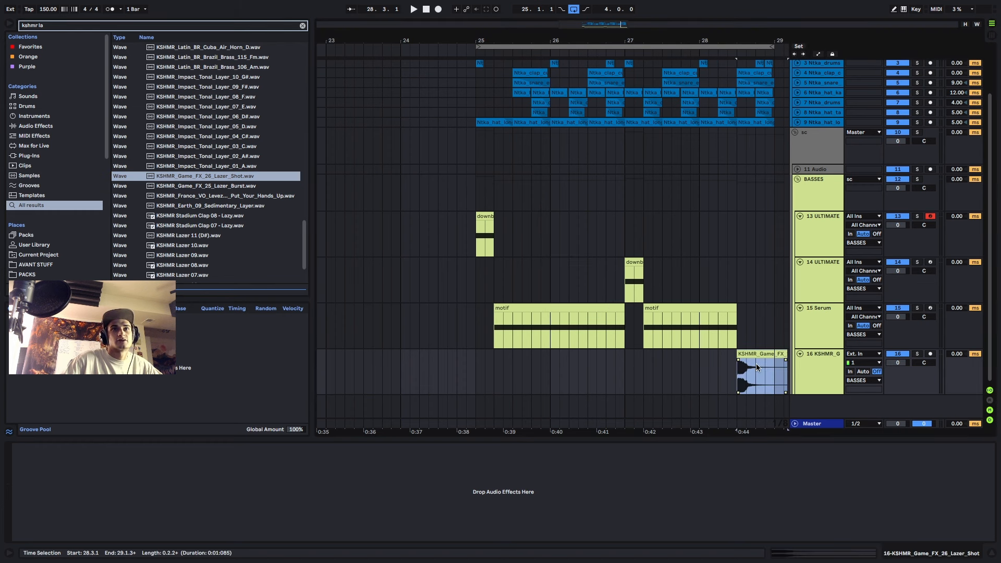
# - Repeat the laser shot's 28.3.1 to 28.3.3 section up to 29.1.1, play it back, and delete the excess after 29.1.1
pyautogui.click(750, 370)
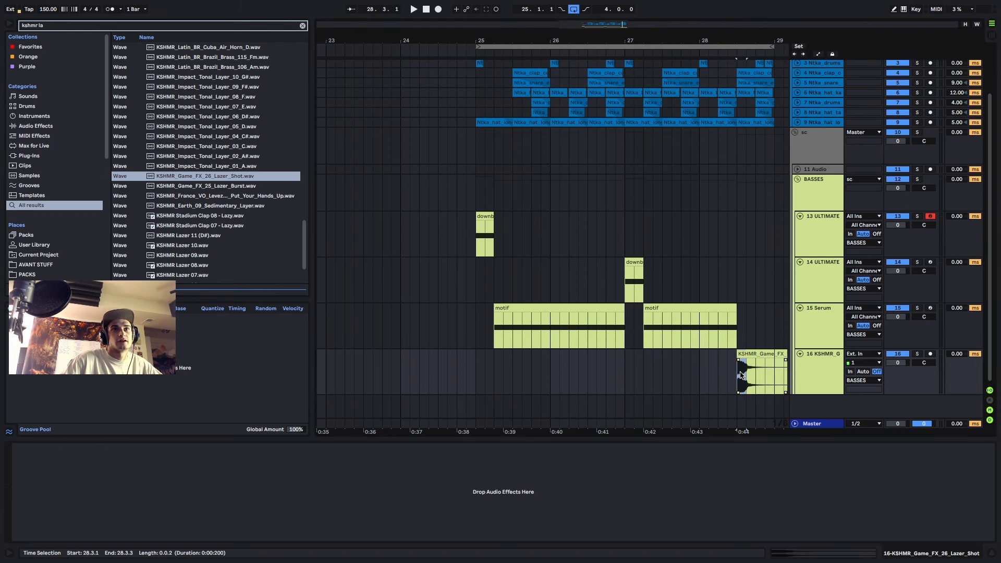
pyautogui.hscroll(3, 744, 372)
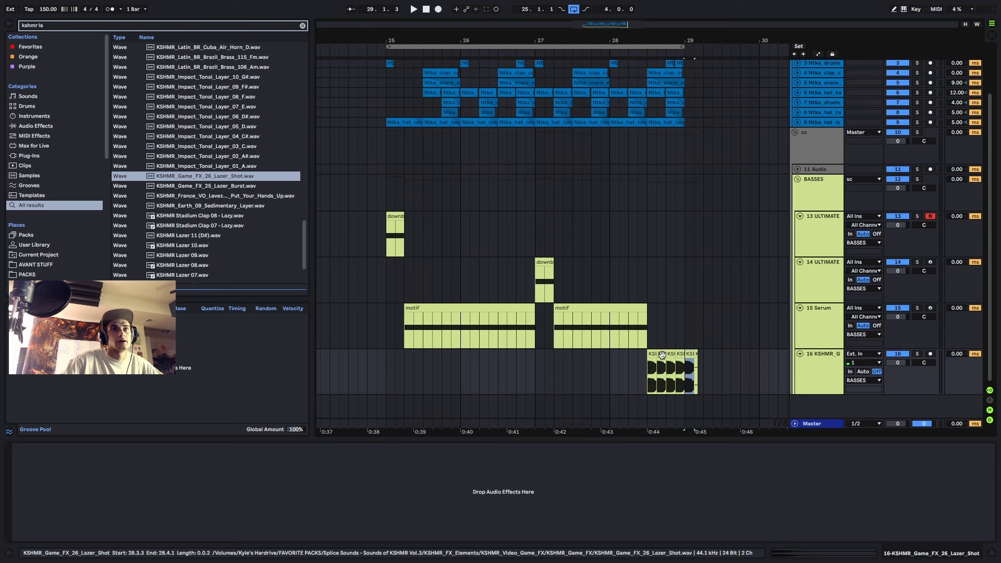
pyautogui.press('space')
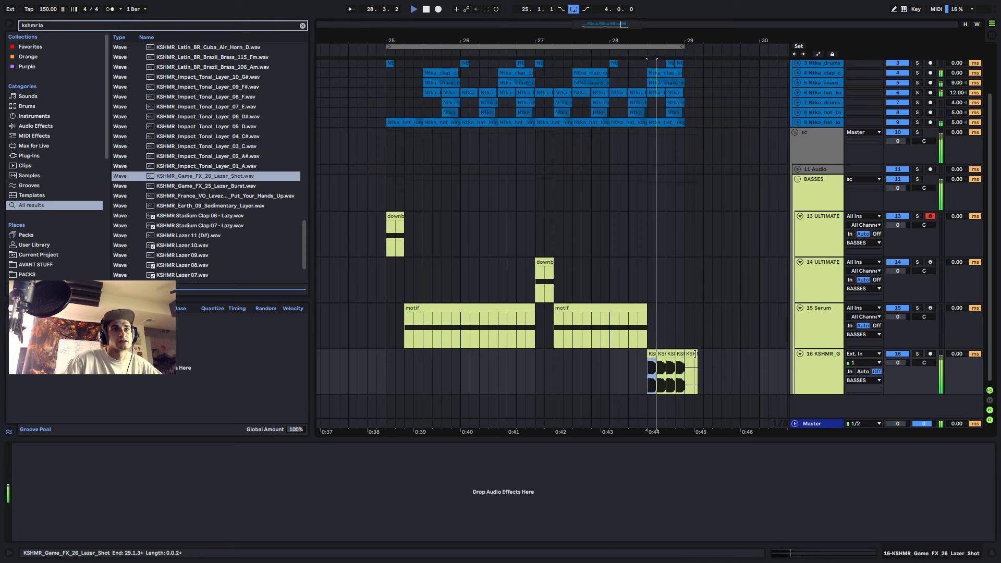
pyautogui.click(688, 353)
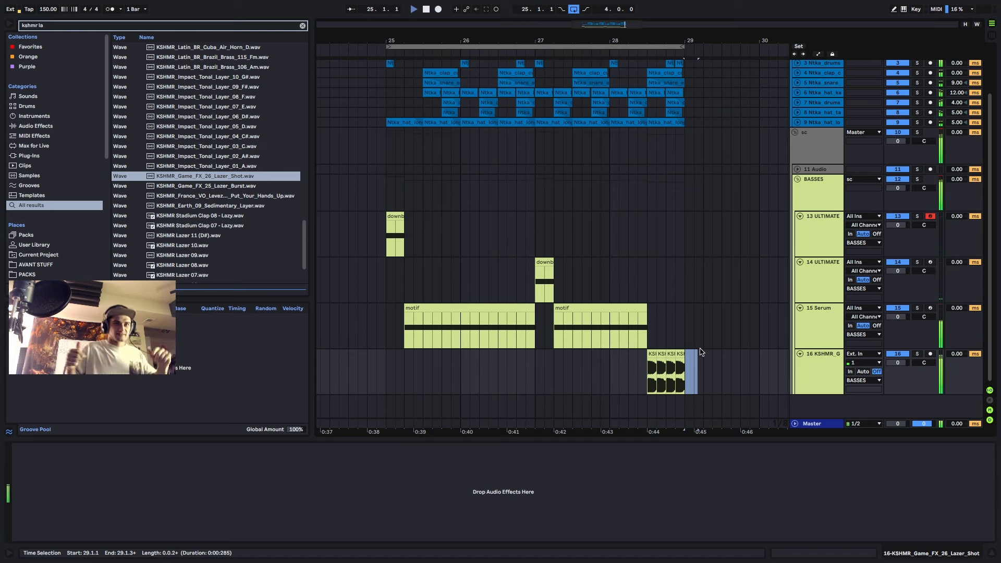
pyautogui.scroll(3, 542, 222)
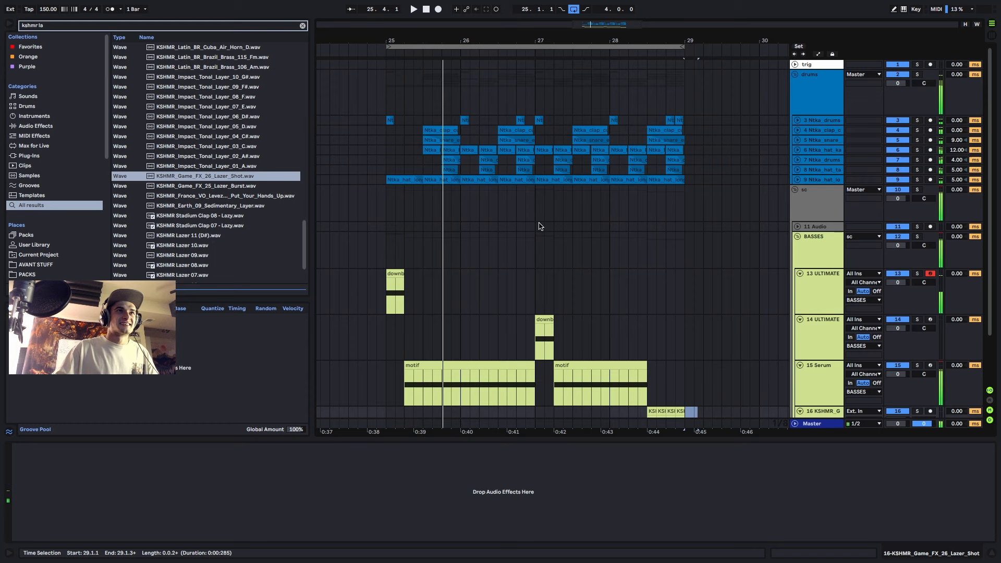
# - Insert a new audio track below the snare enhancer track and search the browser for "vox"
pyautogui.click(821, 142)
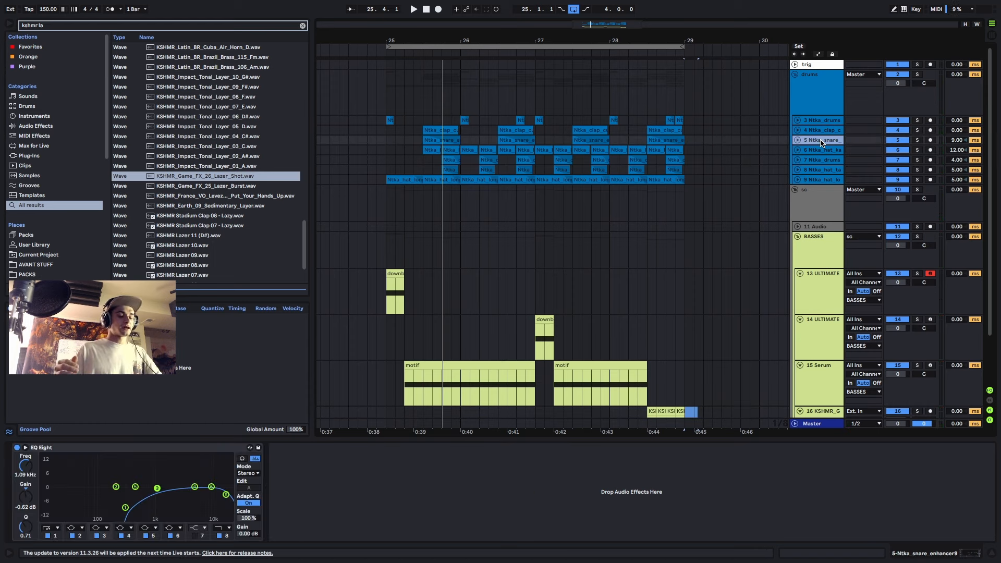
pyautogui.hotkey('ctrl', 't')
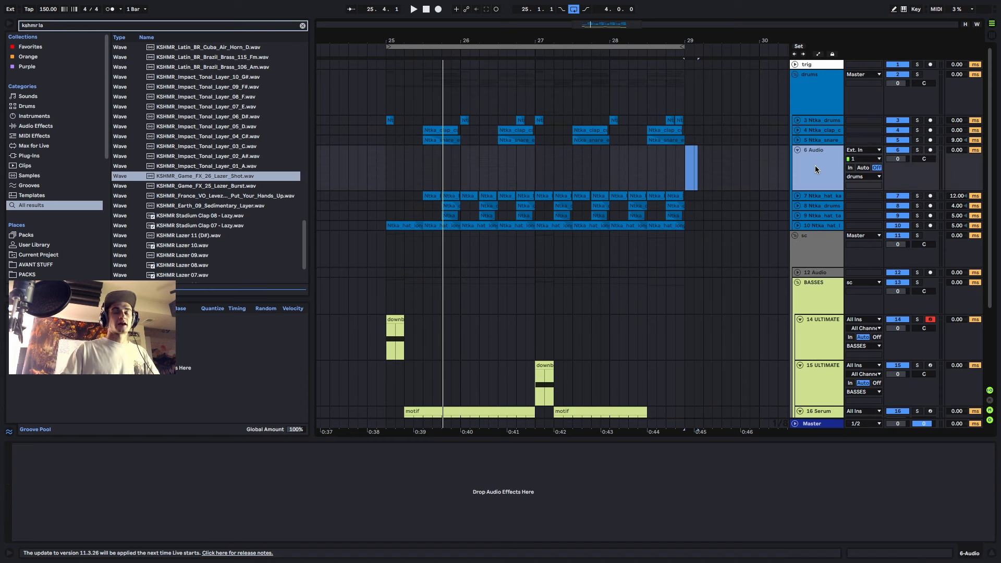
pyautogui.write('vo')
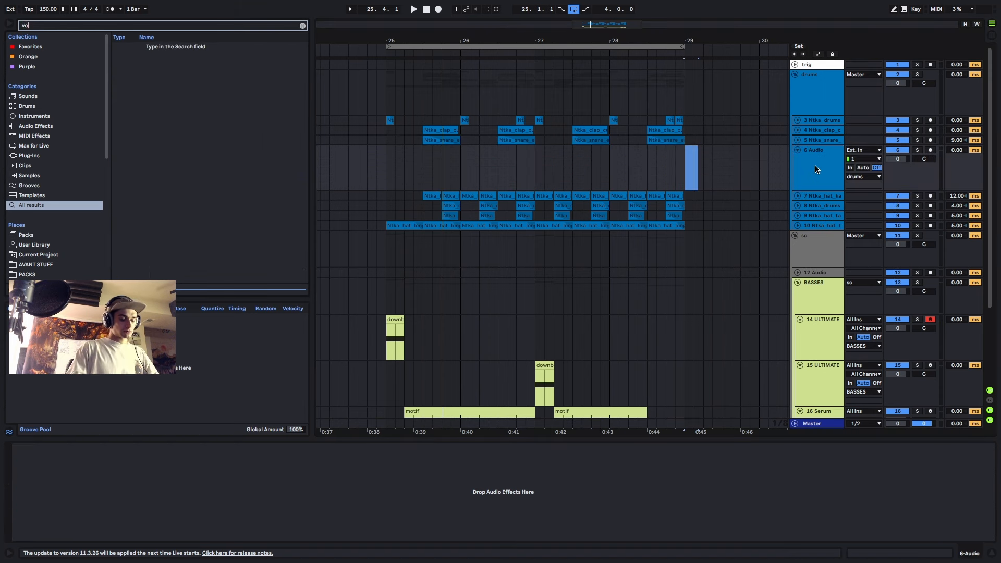
pyautogui.write('x')
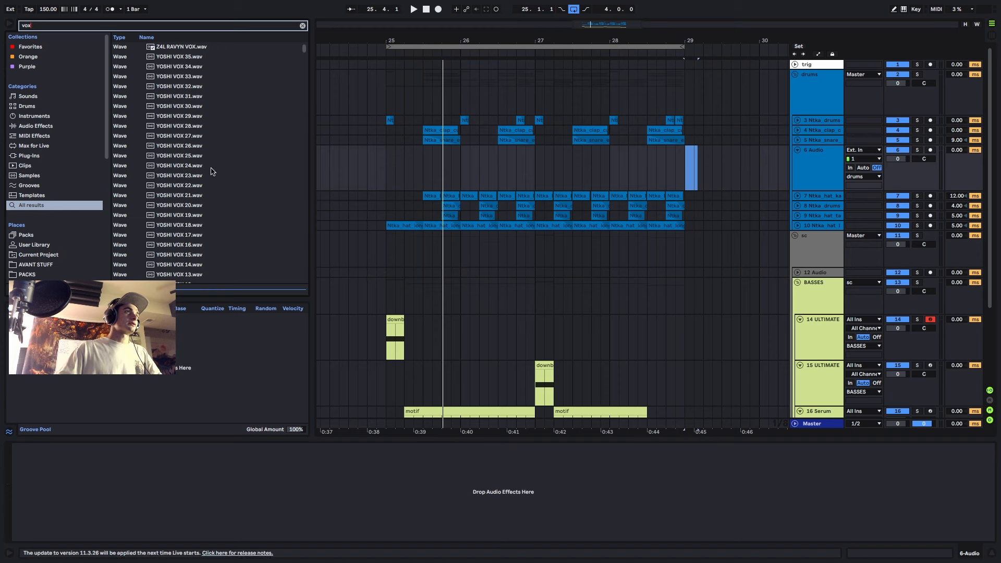
# - Look through the vox results and audition several one-shots, including the VOXCHOP samples
pyautogui.scroll(-5, 218, 157)
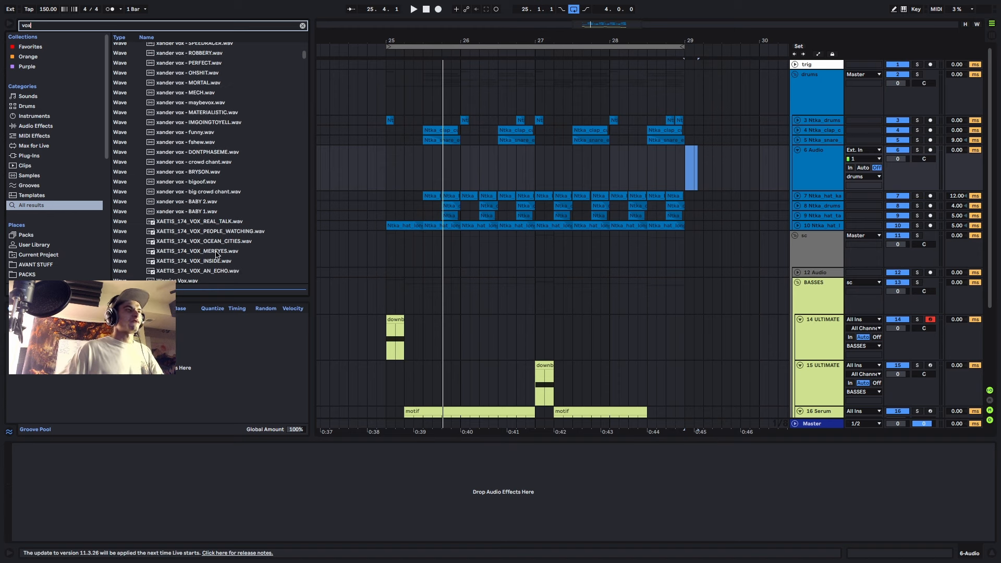
pyautogui.scroll(-10, 218, 254)
pyautogui.click(181, 188)
pyautogui.click(181, 248)
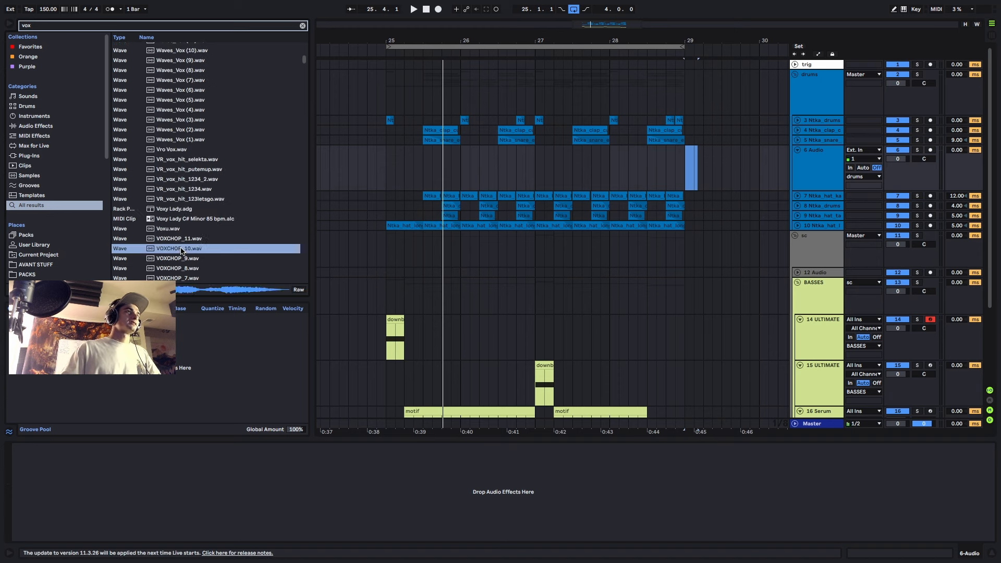
pyautogui.scroll(-5, 181, 249)
pyautogui.click(182, 240)
pyautogui.scroll(-1, 183, 240)
pyautogui.click(183, 240)
pyautogui.scroll(-7, 188, 238)
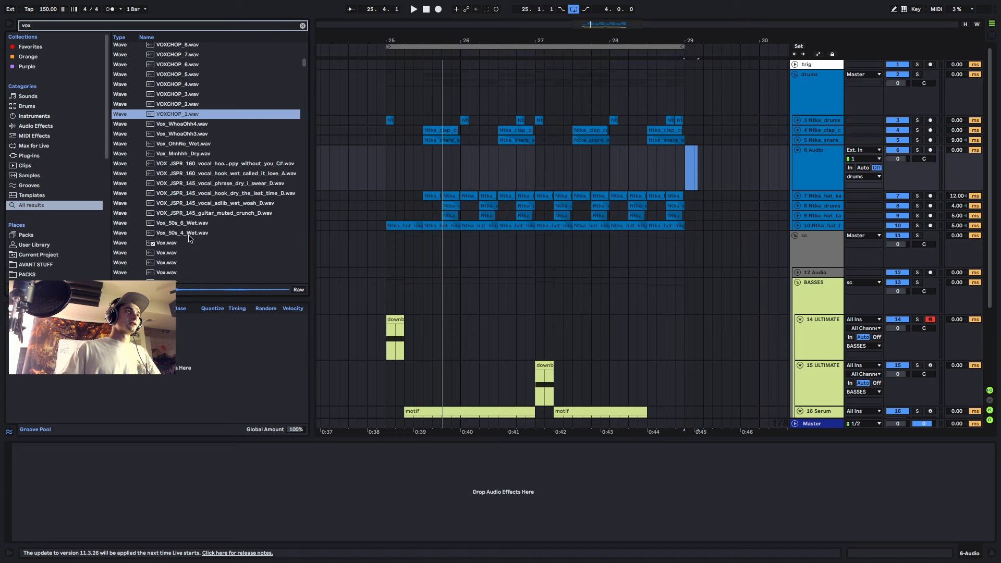
# - Audition the Vox_50s_4_Wet.wav and Vox_OhhNo_Wet.wav samples and several of the Vox.wav samples
pyautogui.click(188, 235)
pyautogui.click(183, 183)
pyautogui.click(181, 142)
pyautogui.scroll(-6, 181, 146)
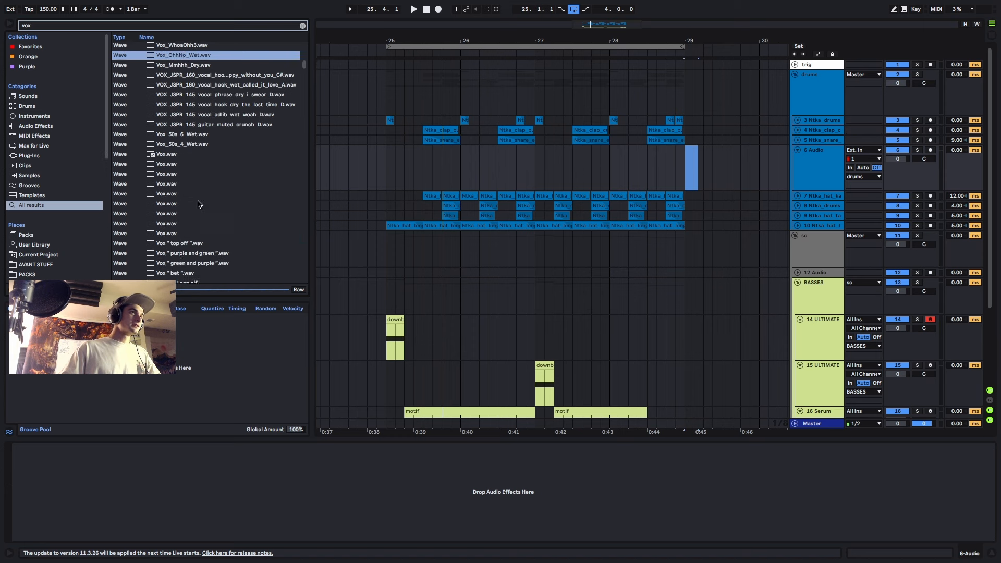
pyautogui.click(172, 170)
pyautogui.click(173, 180)
pyautogui.click(173, 160)
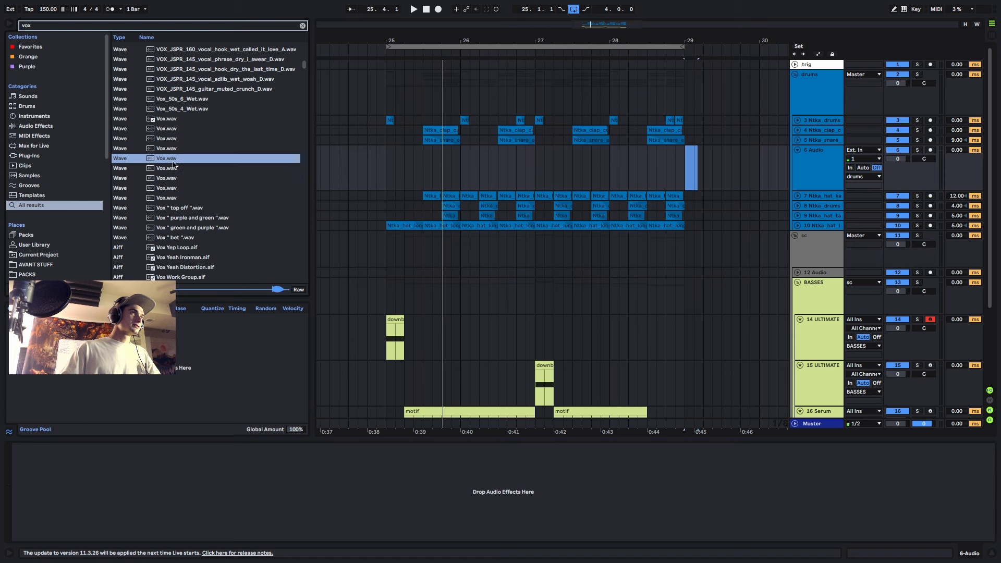
pyautogui.press('Up')
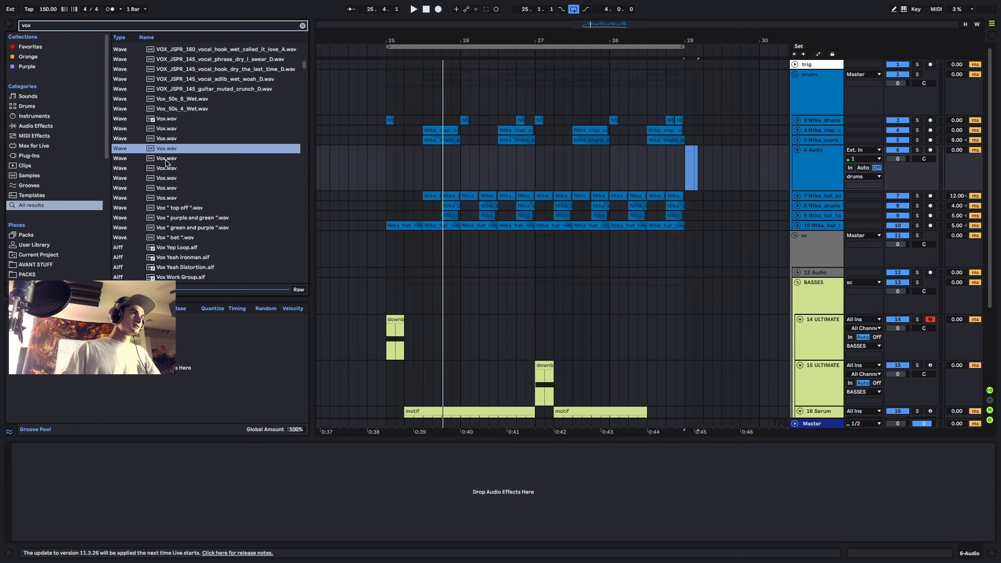
# - Place Vox.wav at 27.3.1 on the new audio track, split it at 28.1.1 and delete the remainder
pyautogui.moveTo(165, 163)
pyautogui.mouseDown()
pyautogui.moveTo(625, 186)
pyautogui.moveTo(576, 174)
pyautogui.moveTo(585, 166)
pyautogui.mouseUp()
pyautogui.click(610, 170)
pyautogui.hotkey('ctrl', 'e')
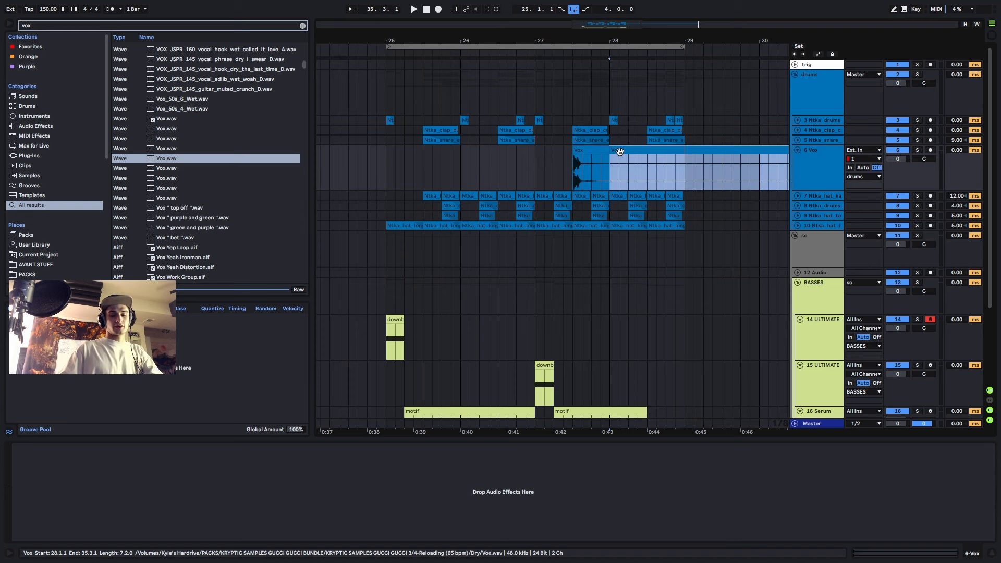
pyautogui.press('Delete')
# - Add Delay to the Vox track with both sides synced to 2 sixteenths and its filter at 1.64 kHz, width 3.18
pyautogui.click(585, 151)
pyautogui.write('delay')
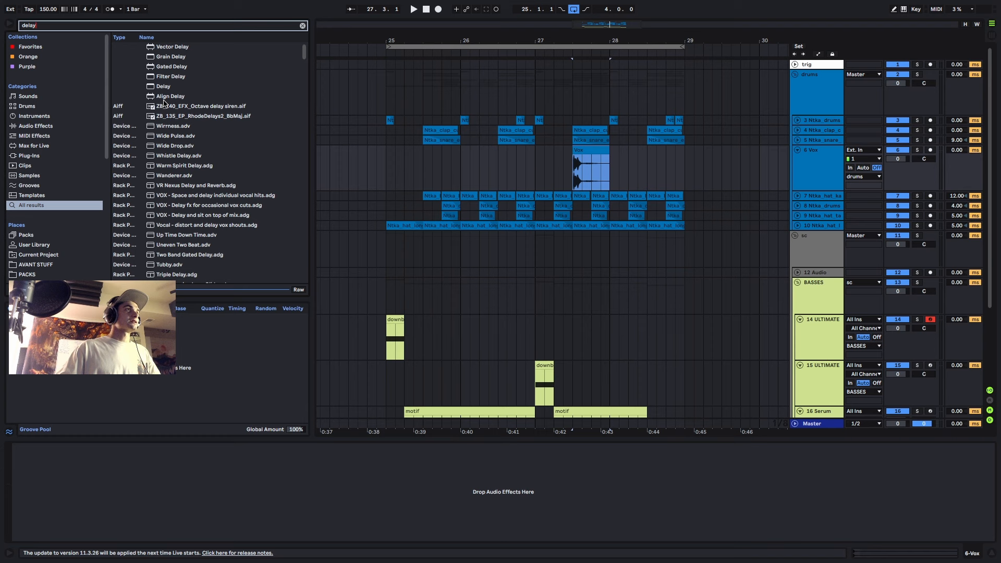
pyautogui.moveTo(163, 87); pyautogui.dragTo(203, 490)
pyautogui.click(69, 480)
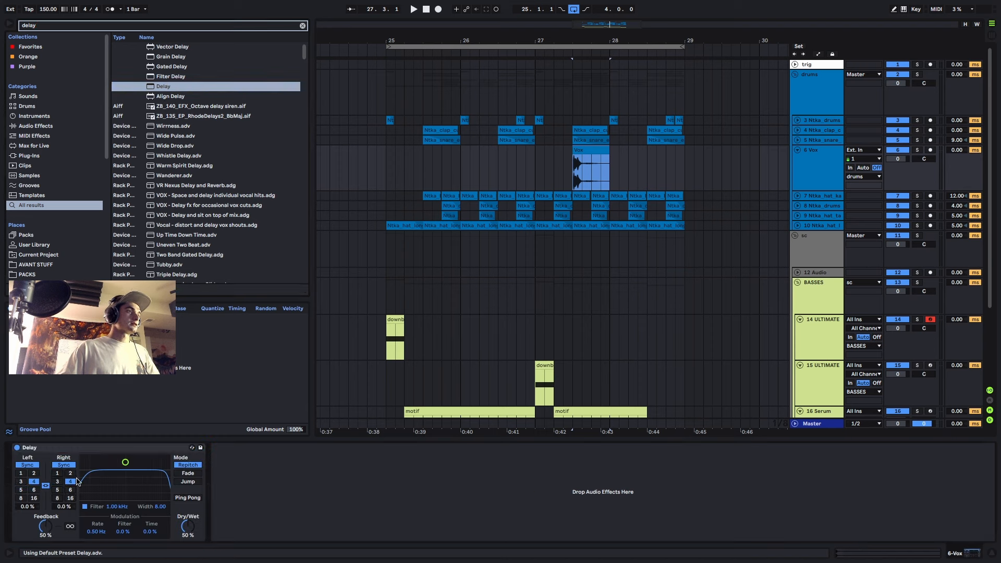
pyautogui.press('space')
pyautogui.click(69, 473)
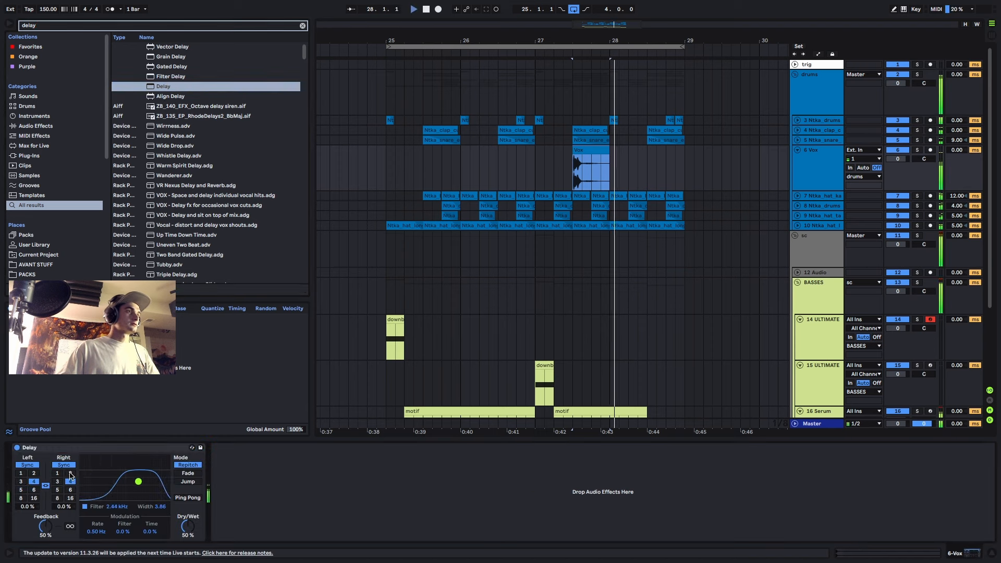
pyautogui.moveTo(138, 482); pyautogui.dragTo(133, 485)
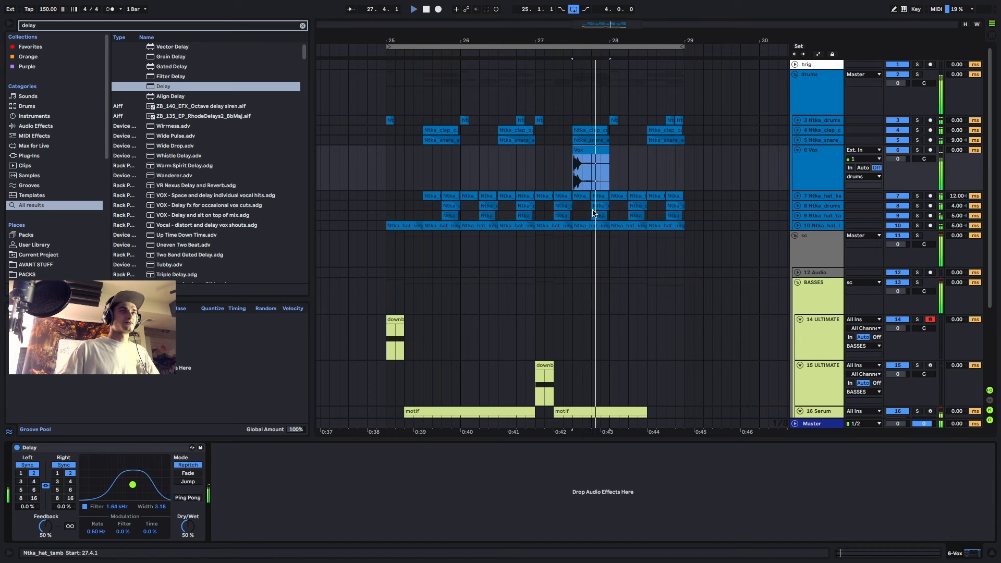
# - Play the loop from 25.1.1, move the Vox clip to 28.3.1 with a fade-out, and set its track volume to -2.3
pyautogui.click(386, 164)
pyautogui.press('space')
pyautogui.press('space')
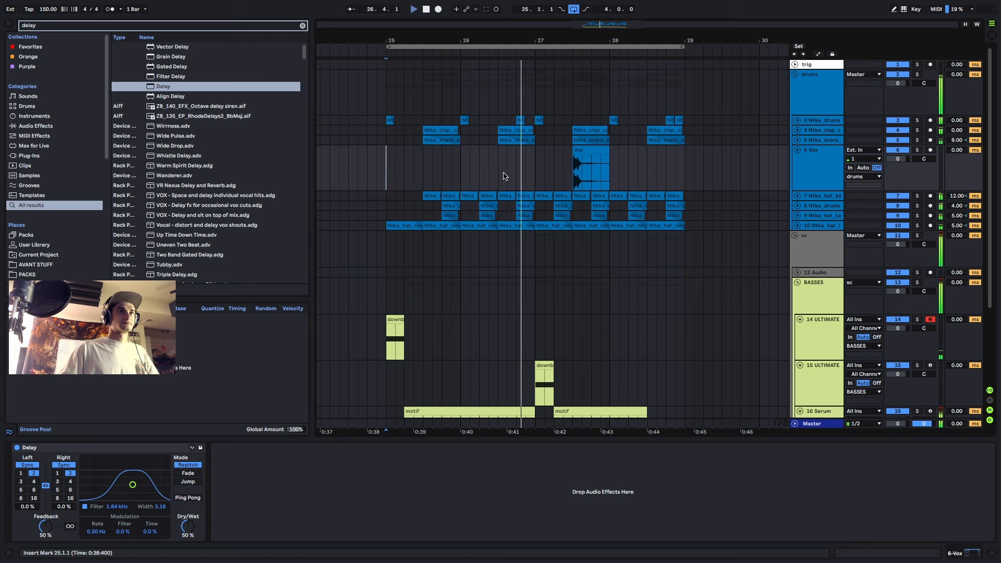
pyautogui.moveTo(584, 169); pyautogui.dragTo(664, 151)
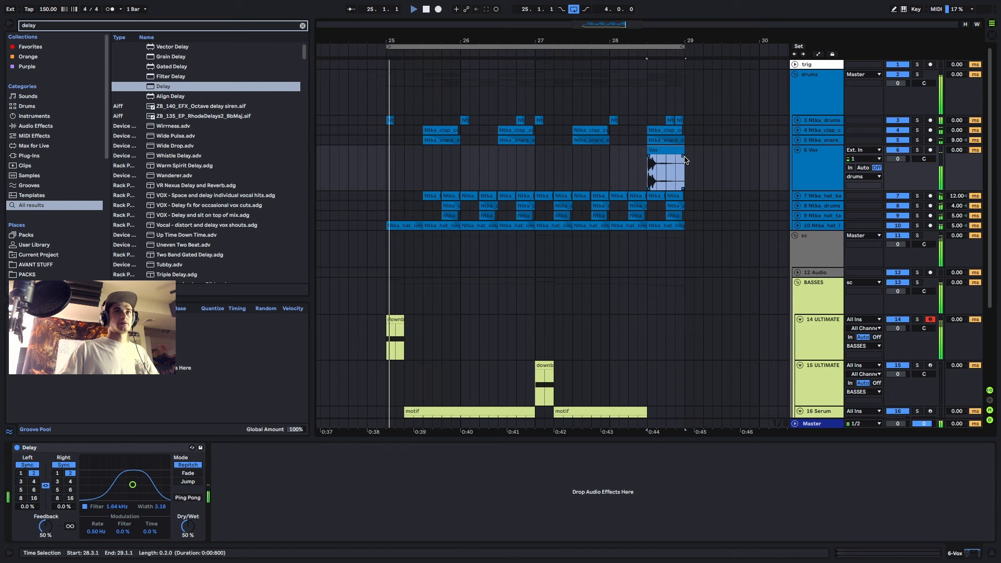
pyautogui.click(656, 159)
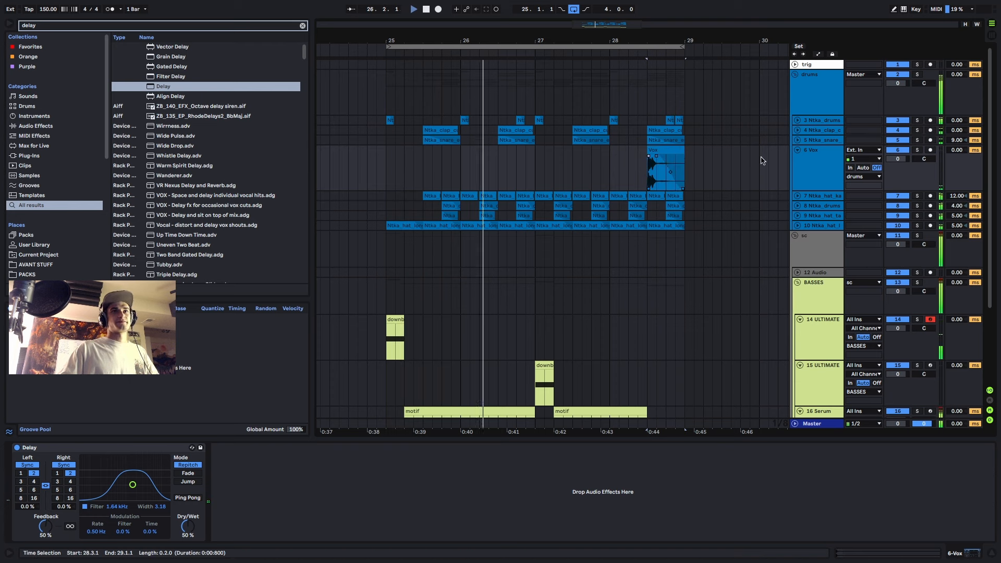
pyautogui.click(821, 177)
# - Enable Ping Pong on the Vox track's Delay and add EQ Eight after it with a low cut at 225 Hz
pyautogui.hotkey('ctrl', 'f')
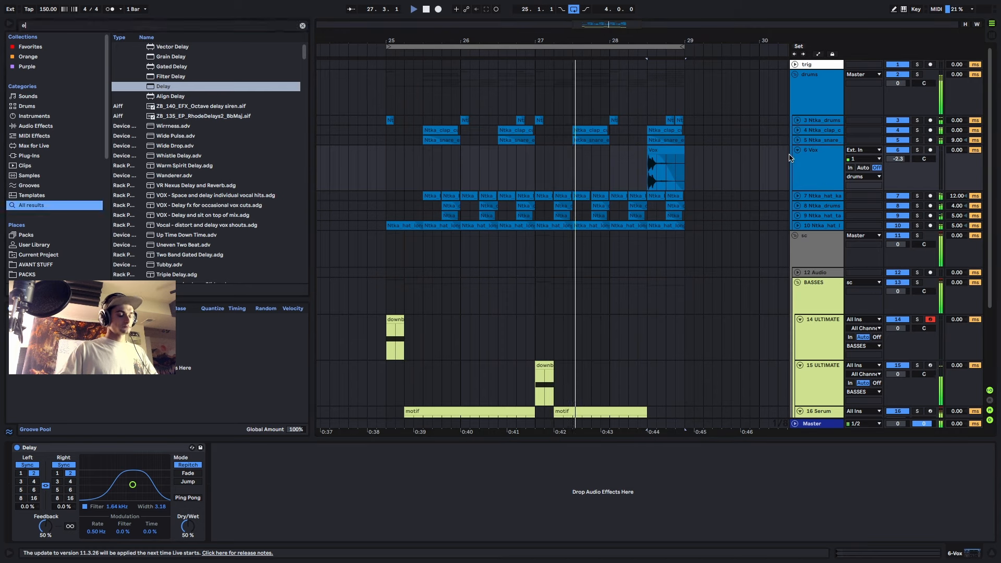
pyautogui.write('eq')
pyautogui.click(183, 497)
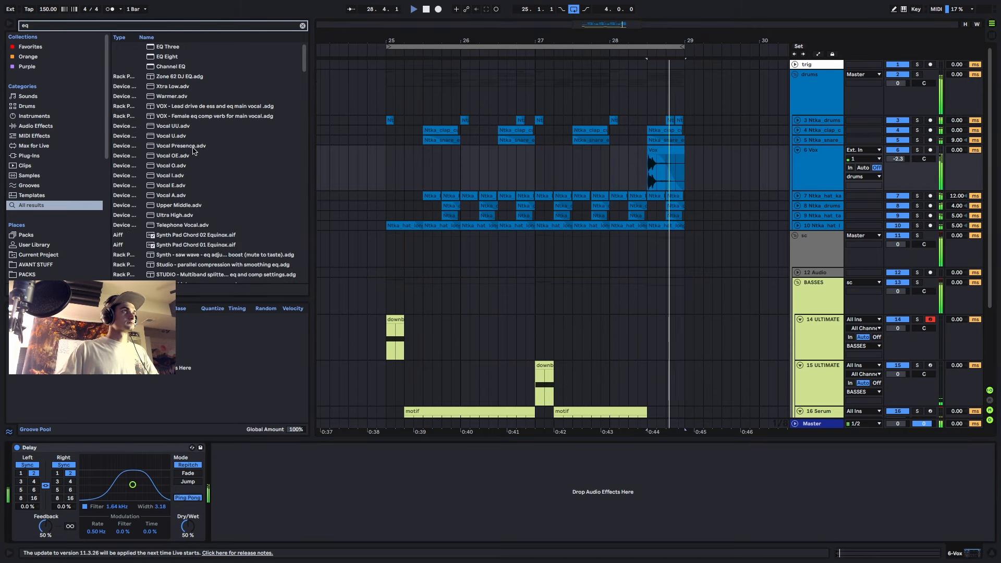
pyautogui.moveTo(167, 56); pyautogui.dragTo(323, 490)
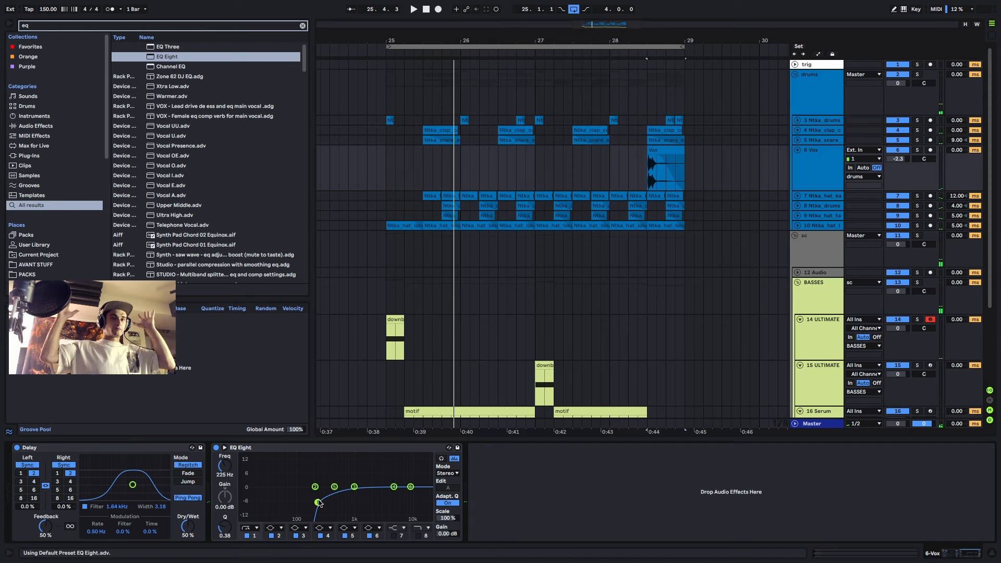
# - Solo the laser shot track, listen to its repeated clips from 28.3.1, and inspect them up close
pyautogui.scroll(-3, 635, 308)
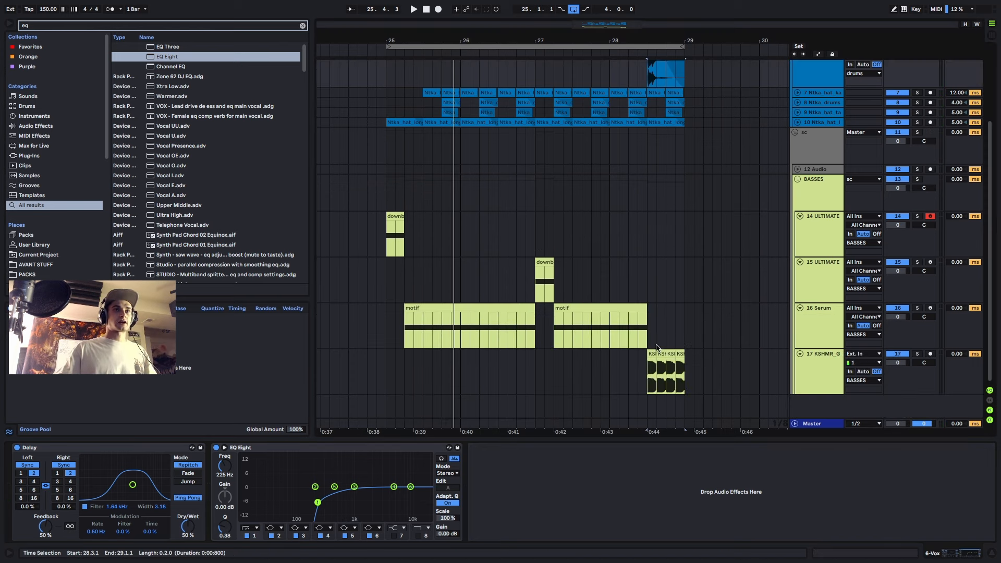
pyautogui.click(652, 361)
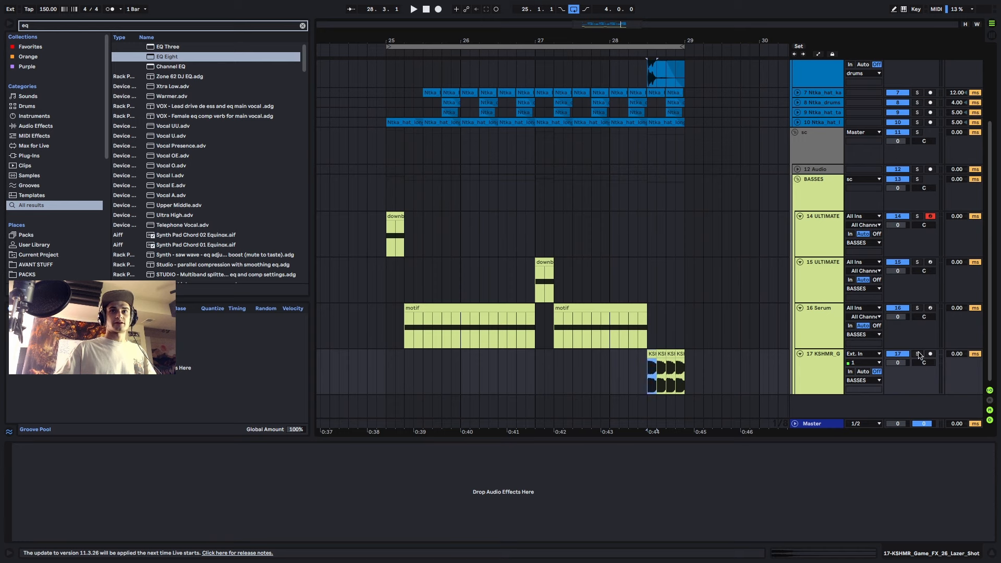
pyautogui.click(918, 354)
pyautogui.press('space')
pyautogui.scroll(5, 683, 377)
pyautogui.press('space')
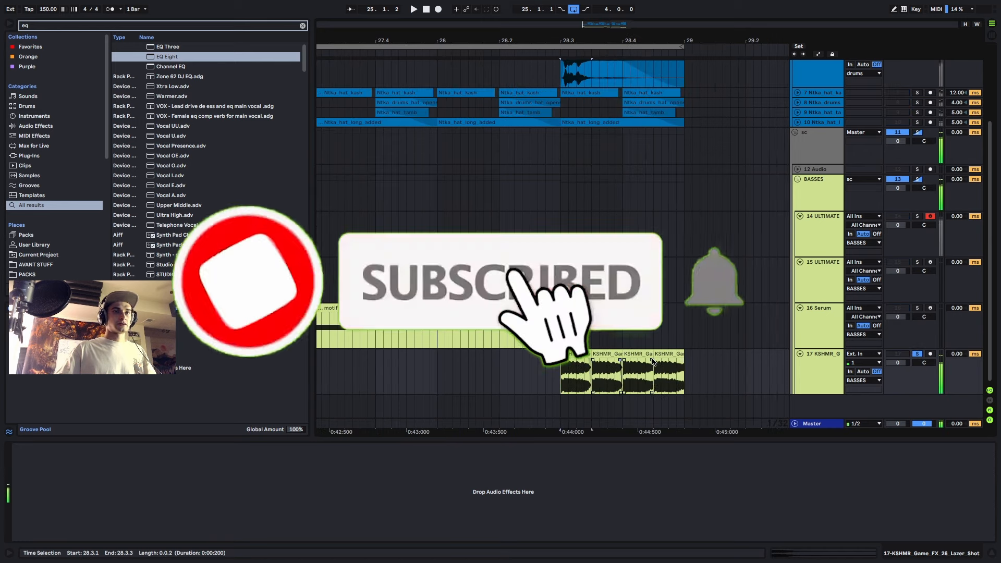
pyautogui.press('space')
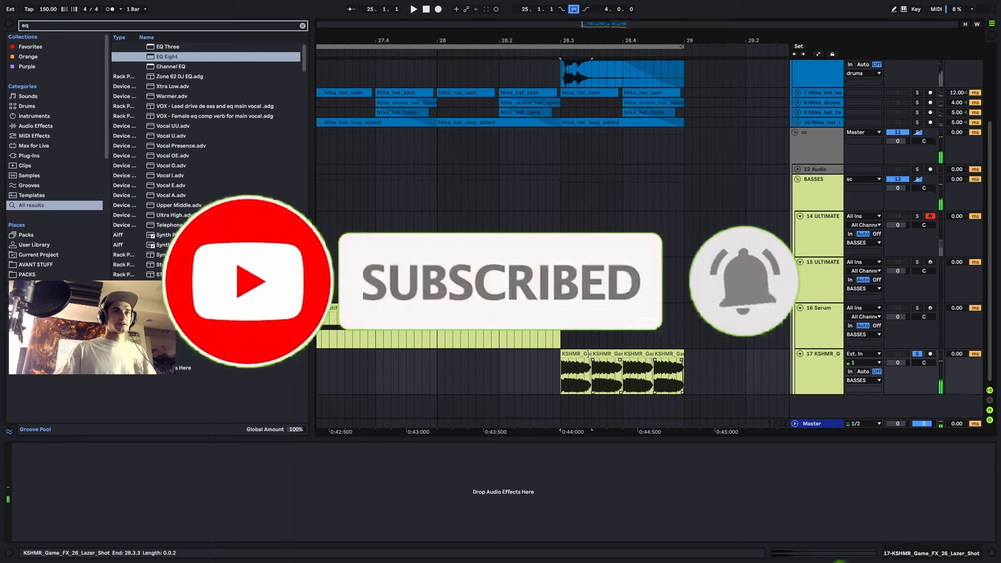
pyautogui.click(580, 354)
pyautogui.press('space')
pyautogui.scroll(-5, 590, 365)
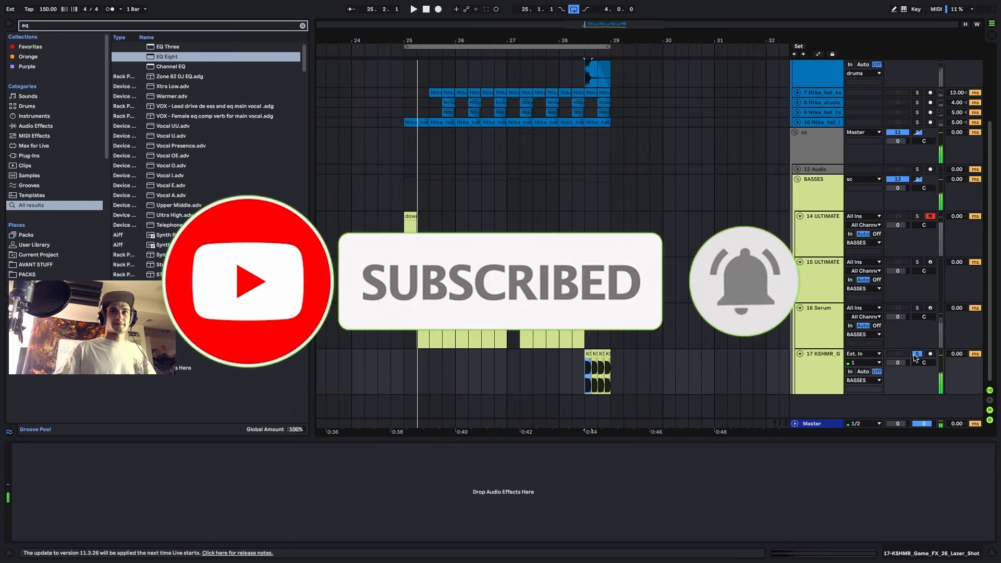
# - Play the whole four-bar drop from 25.1.1 with all tracks, checking the second motif clip, and stop playback
pyautogui.click(417, 281)
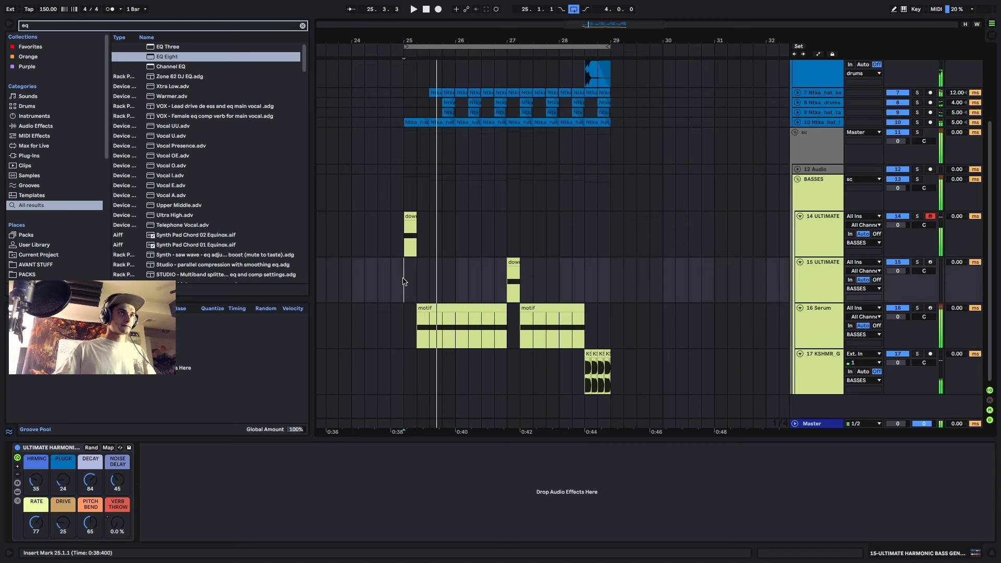
pyautogui.click(403, 282)
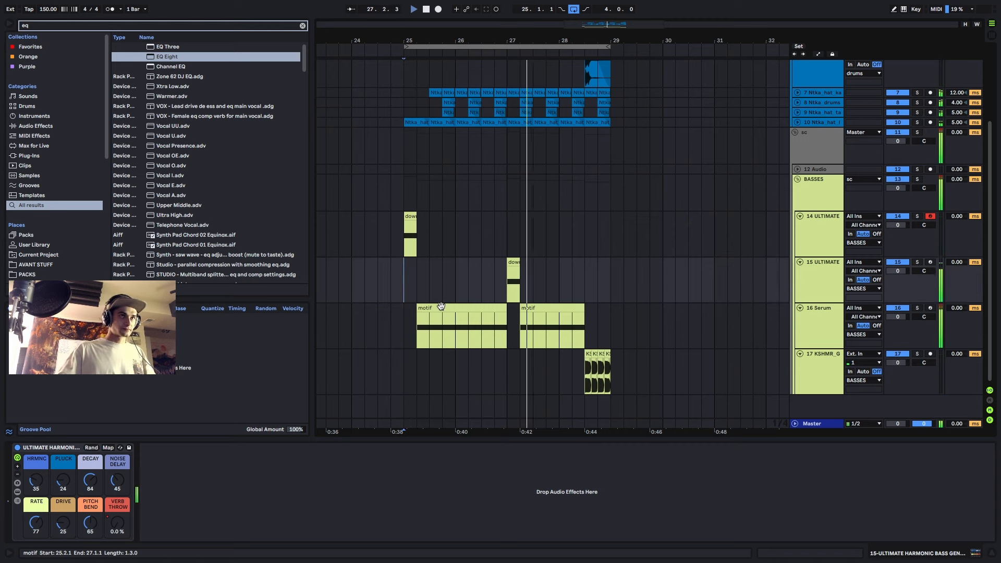
pyautogui.click(551, 308)
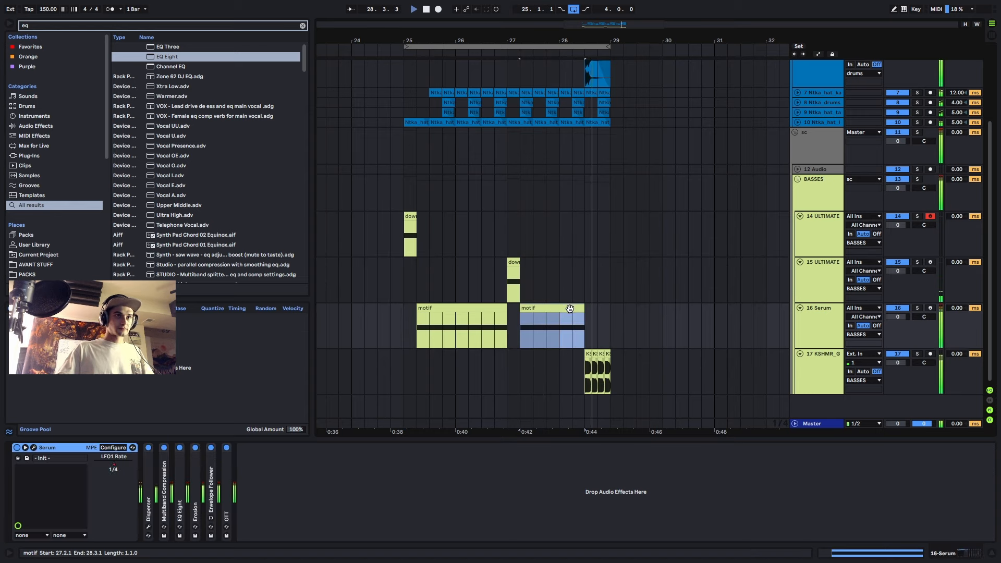
pyautogui.scroll(-5, 568, 292)
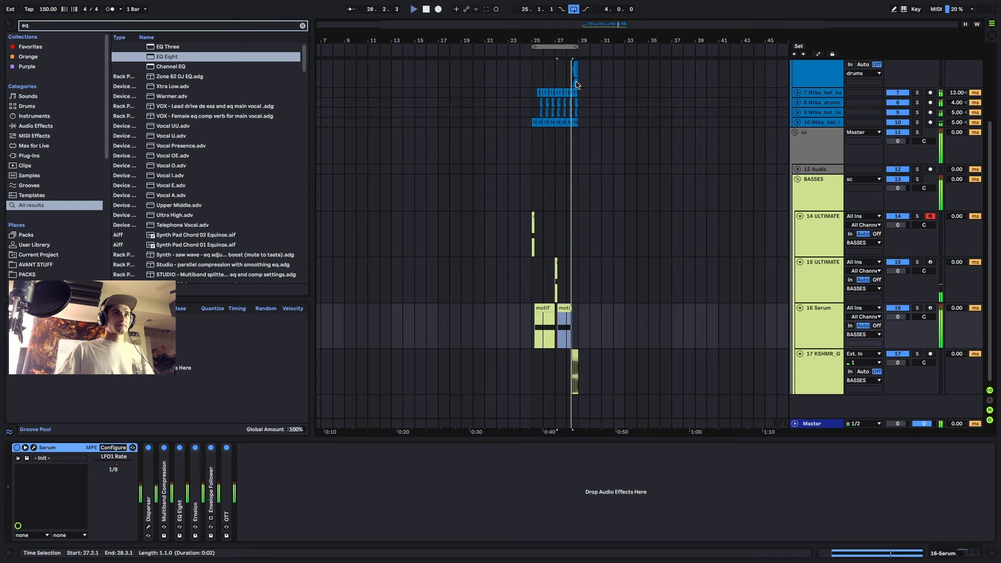
pyautogui.scroll(4, 579, 104)
pyautogui.press('space')
# - Duplicate the drum group's bars 25.1.1 to 29.1.1 up to 33.1.1 and extend the loop to 33.1.1
pyautogui.moveTo(576, 89); pyautogui.dragTo(533, 93)
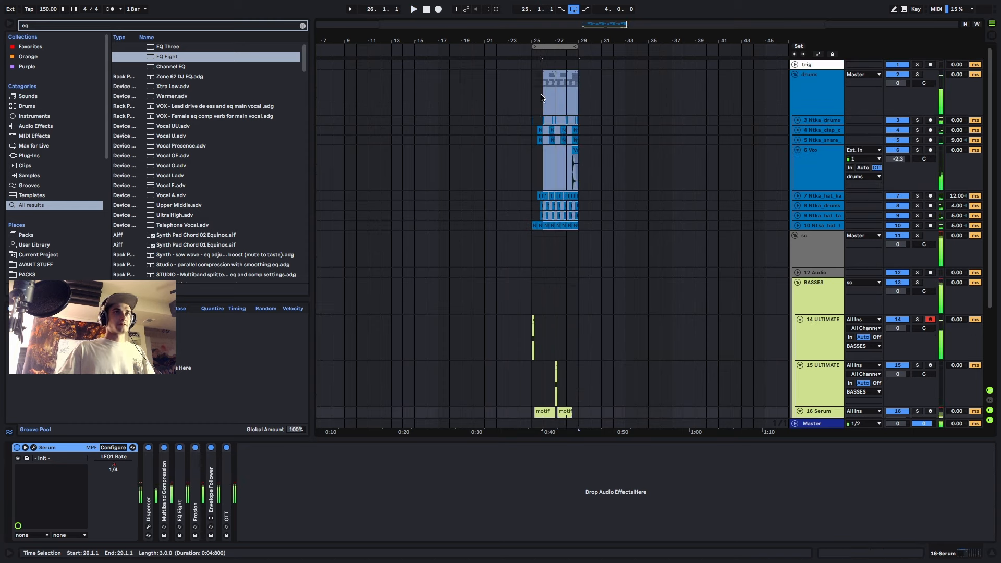
pyautogui.hotkey('ctrl', 'd')
pyautogui.moveTo(575, 46); pyautogui.dragTo(625, 46)
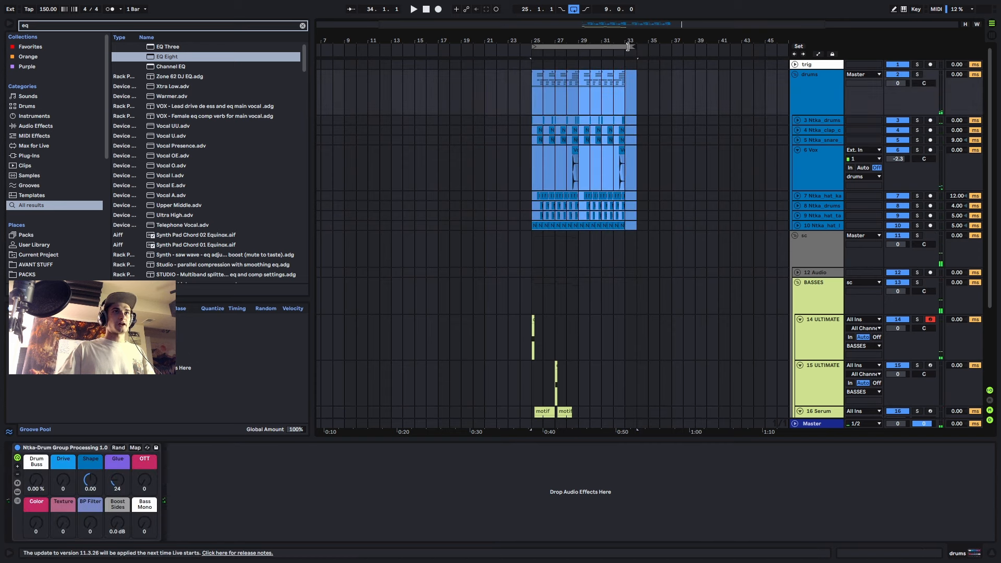
# - Try to duplicate the bass, motif and laser clips from 25.1.1 to 29.1.1 into the following four bars
pyautogui.scroll(-4, 582, 239)
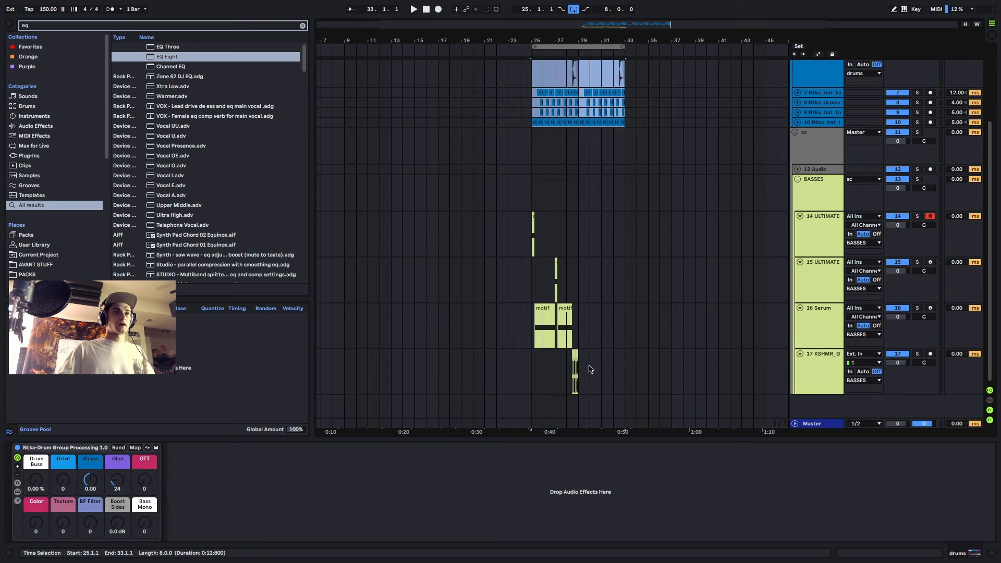
pyautogui.moveTo(582, 375); pyautogui.dragTo(529, 232)
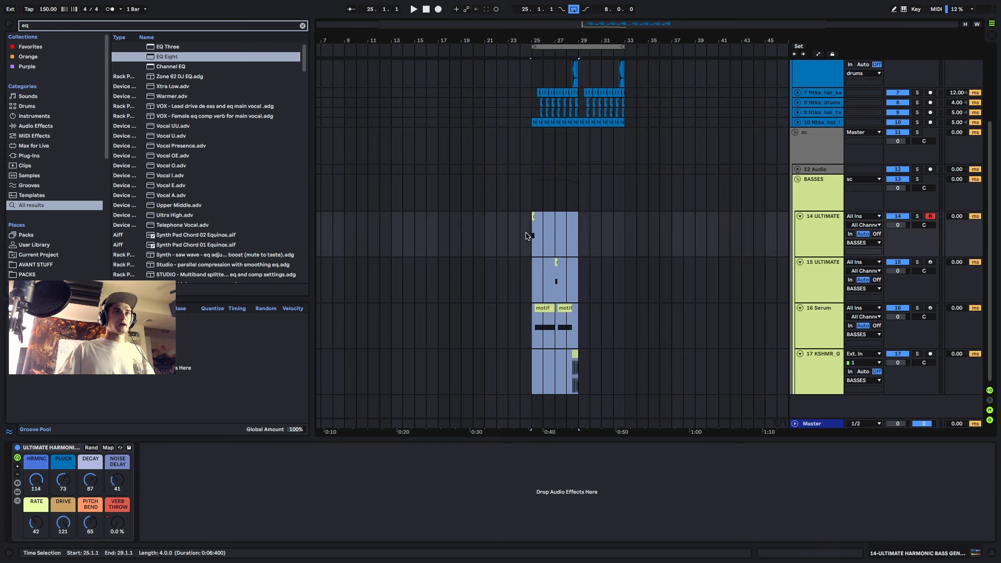
pyautogui.hotkey('ctrl', 'd')
pyautogui.hotkey('ctrl', 'd')
pyautogui.hotkey('ctrl', 'z')
pyautogui.hotkey('ctrl', 'z')
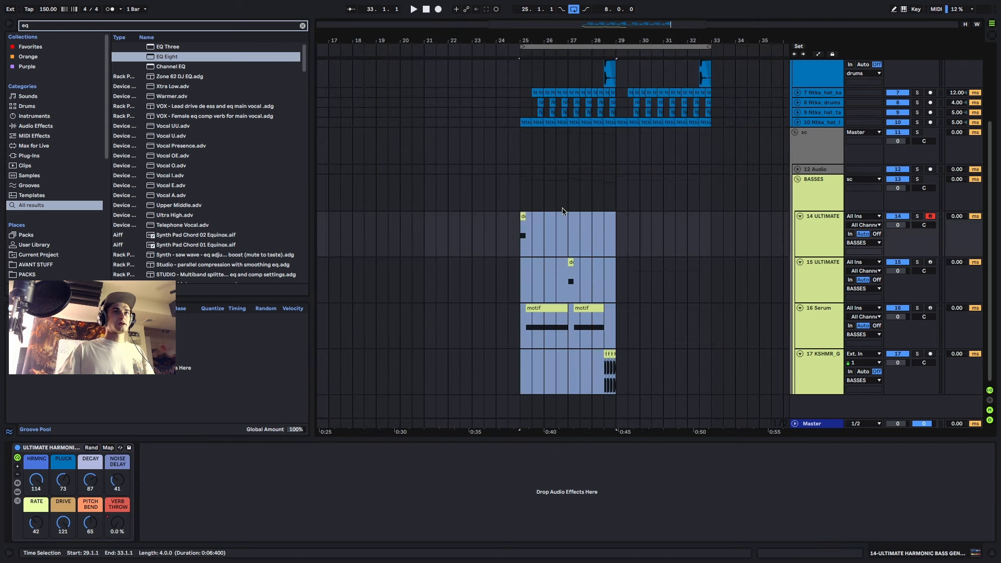
# - Reselect the bass, motif and laser clips from 25.1.1 to 29.1.1 and duplicate them up to 33.1.1
pyautogui.press('space')
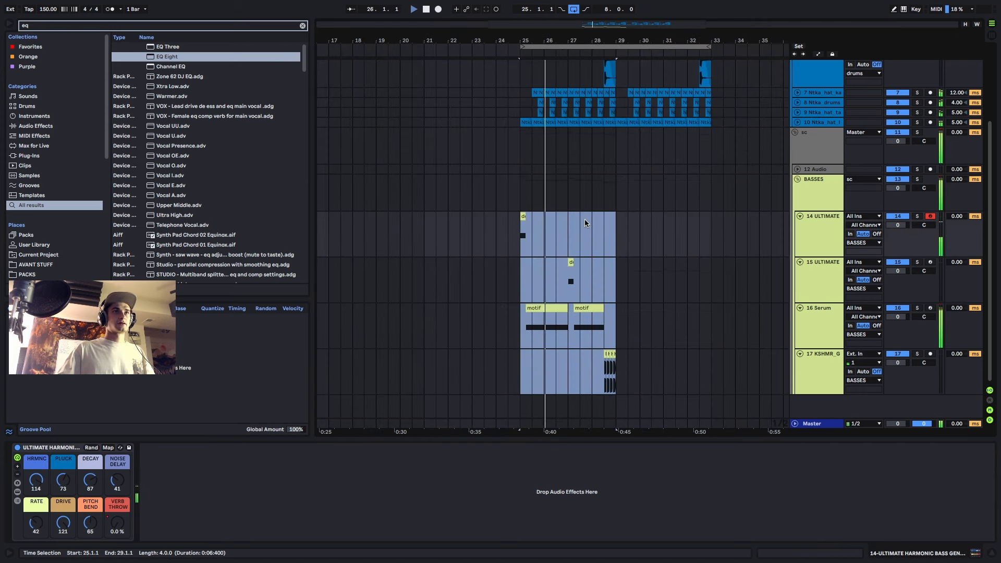
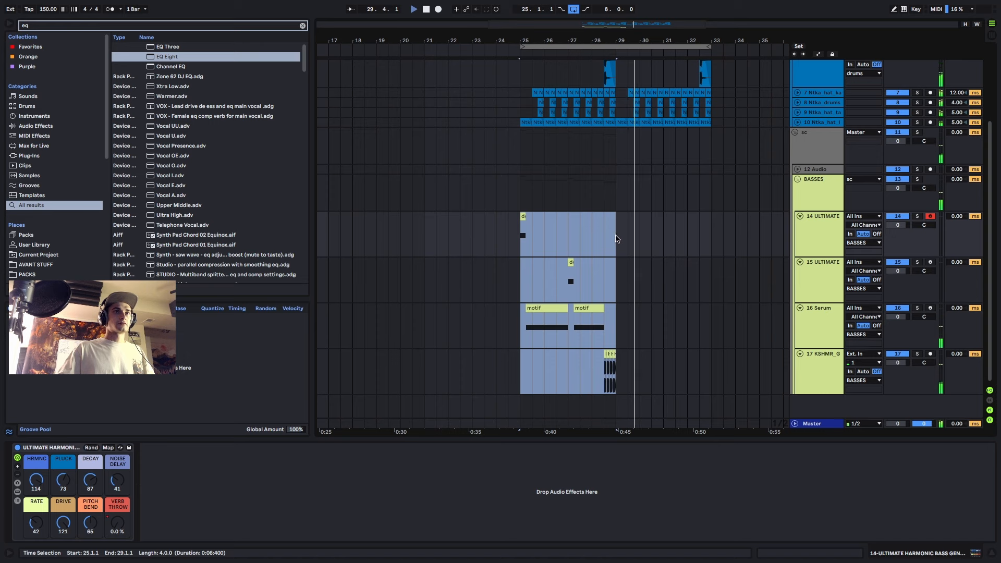
pyautogui.press('space')
pyautogui.moveTo(615, 235); pyautogui.dragTo(523, 382)
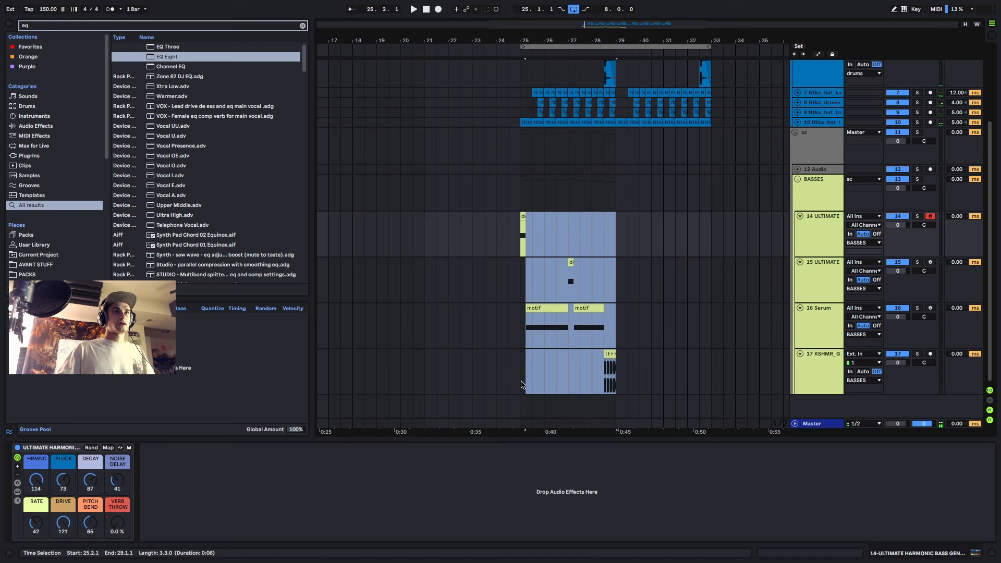
pyautogui.hotkey('ctrl', 'd')
# - Play the drop from 25.1.1, take a closer look at the duplicated clips up to 33.1.1, and stop playback
pyautogui.click(521, 241)
pyautogui.press('space')
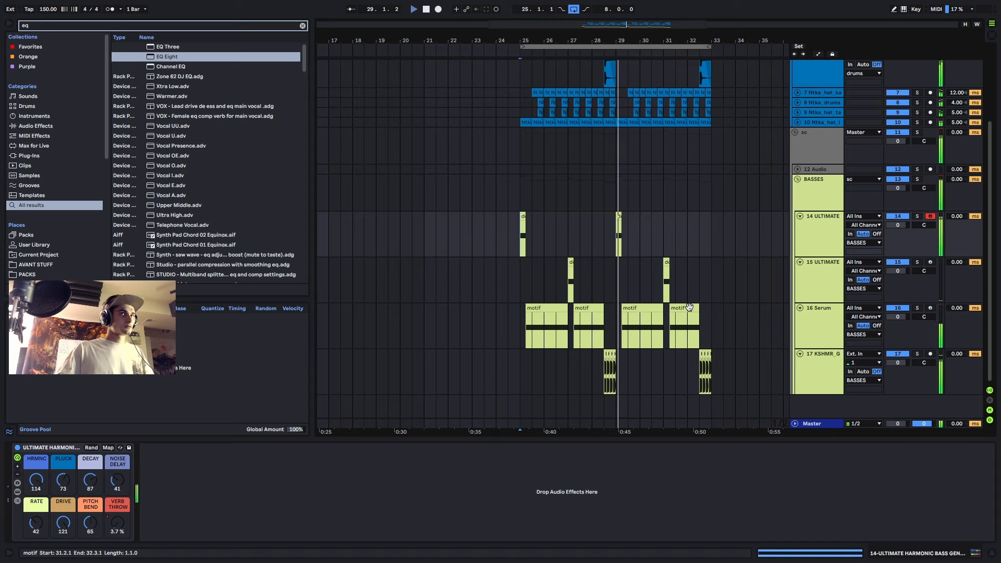
pyautogui.press('+')
pyautogui.press('+')
pyautogui.press('+')
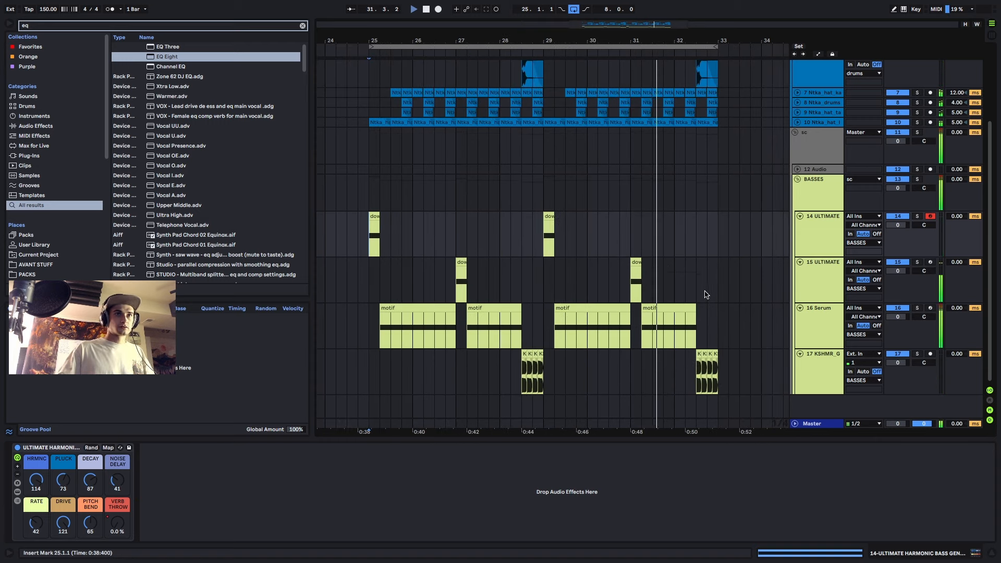
pyautogui.press('space')
# - Delete the motif, laser, vocal and drum clips between 32.1.1 and 33.1.1, leaving only the kick at 32.1.1
pyautogui.moveTo(728, 368); pyautogui.dragTo(678, 334)
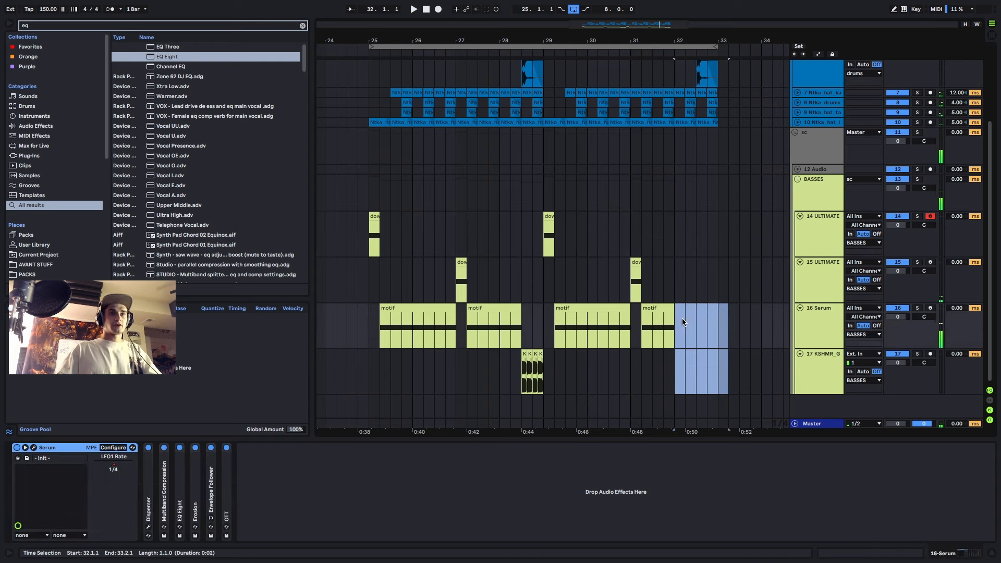
pyautogui.scroll(4, 704, 292)
pyautogui.moveTo(722, 225); pyautogui.dragTo(687, 170)
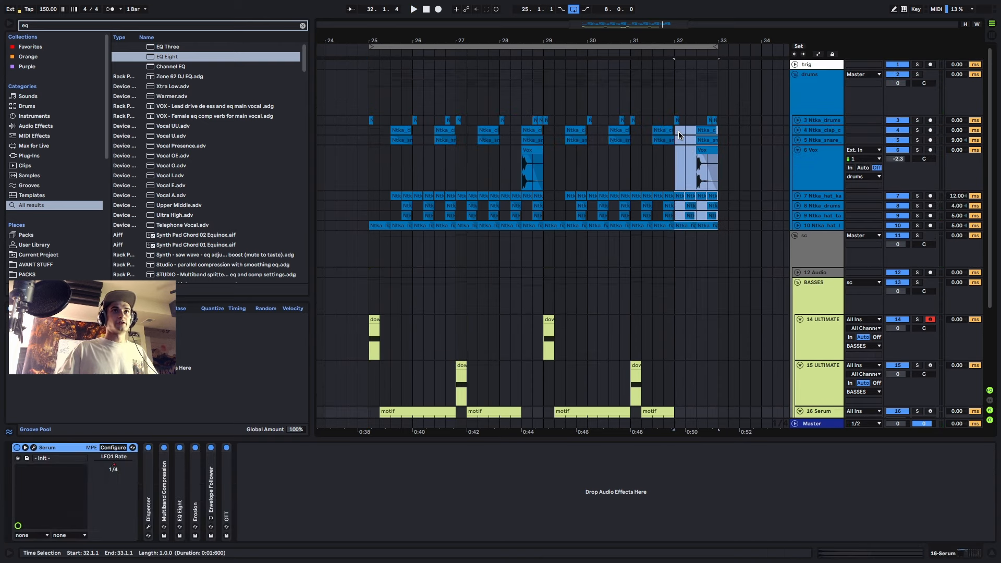
pyautogui.press('Delete')
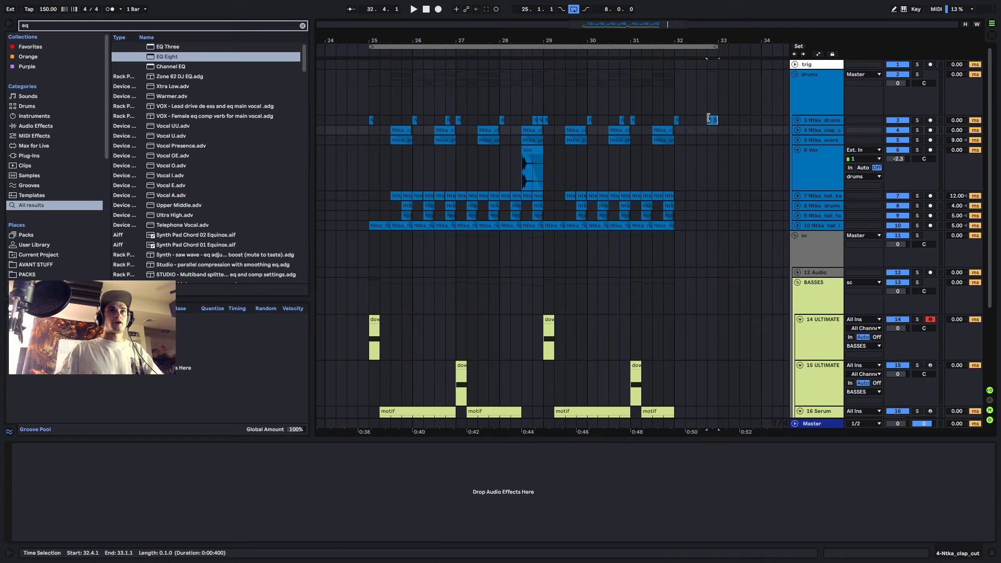
pyautogui.click(689, 120)
pyautogui.scroll(-4, 689, 110)
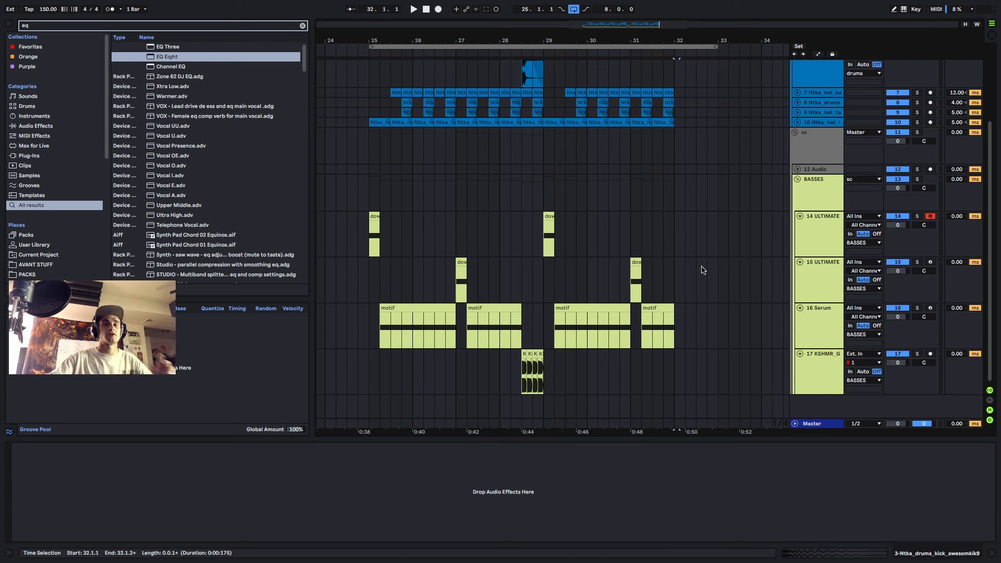
# - Duplicate the kick from 32.1.1 on every beat to 32.3.1, then every half beat up to 33.1.1, and play the loop briefly
pyautogui.scroll(4, 703, 269)
pyautogui.scroll(5, 686, 127)
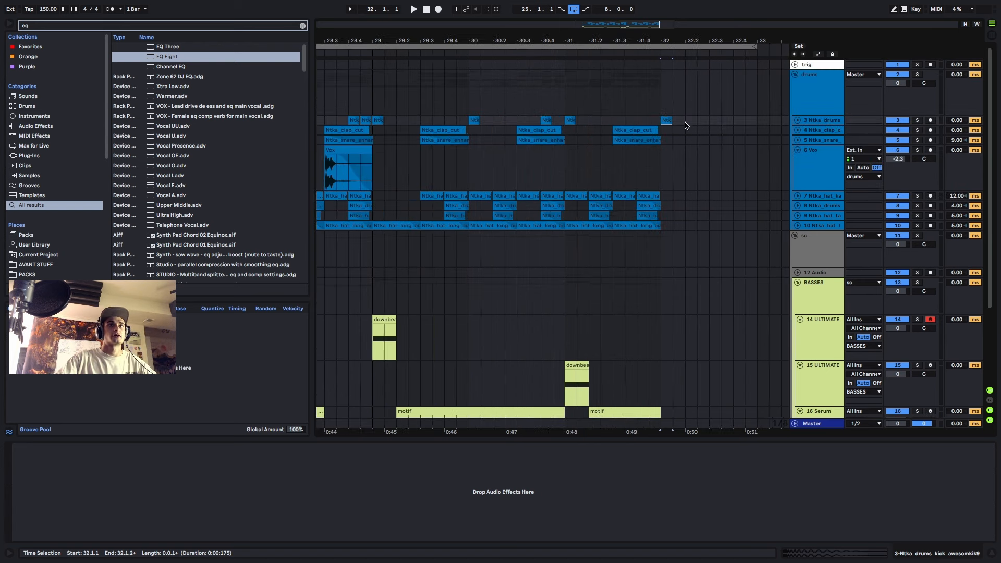
pyautogui.moveTo(671, 120); pyautogui.dragTo(662, 121)
pyautogui.hotkey('ctrl', 'd')
pyautogui.hotkey('ctrl', 'd')
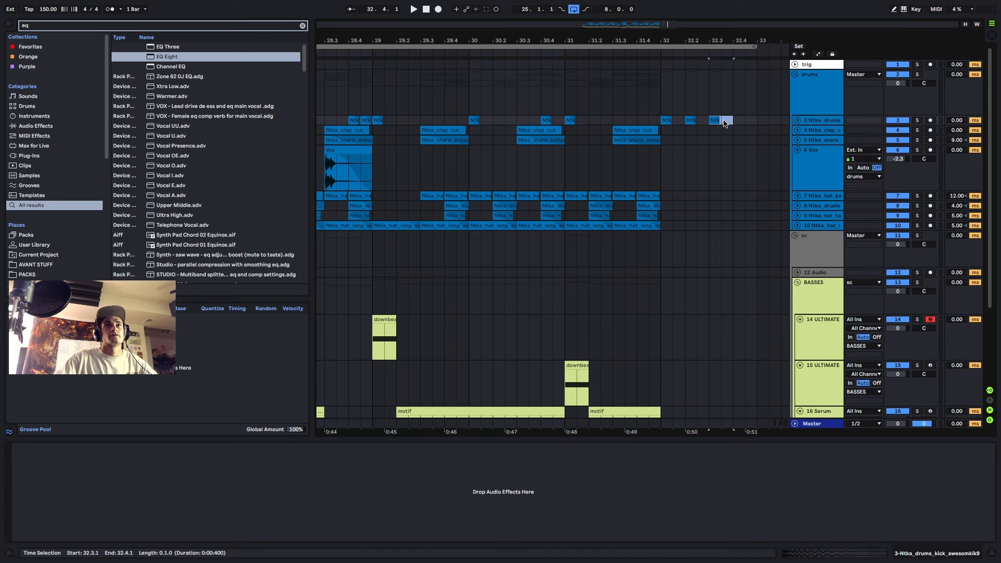
pyautogui.moveTo(723, 122); pyautogui.dragTo(713, 121)
pyautogui.press('super+d')
pyautogui.press('super+d')
pyautogui.press('super+d')
pyautogui.click(667, 120)
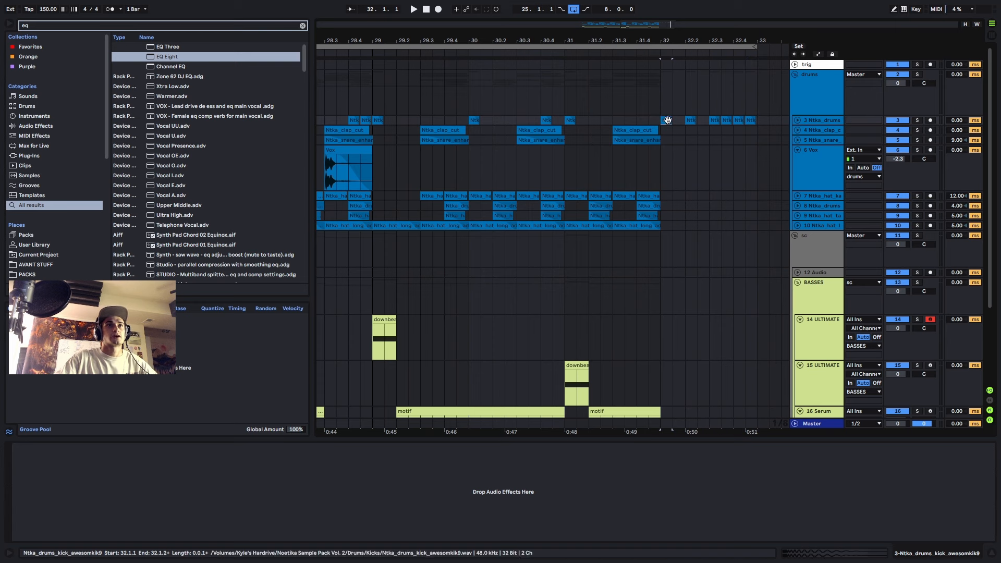
pyautogui.press('space')
pyautogui.scroll(-4, 699, 257)
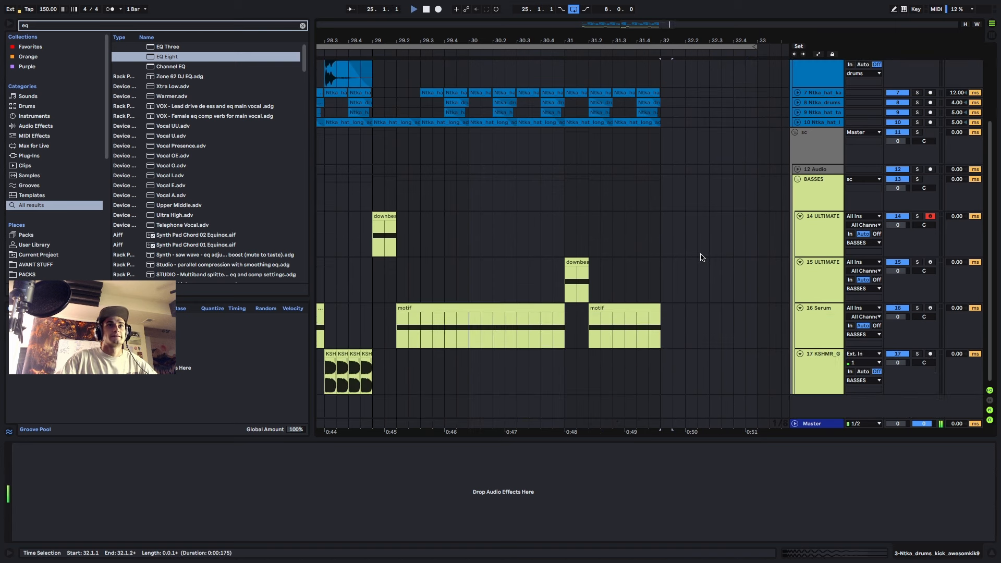
pyautogui.press('space')
# - Insert an audio track below the basses, put it in its own group and name the group fx
pyautogui.click(829, 191)
pyautogui.press('super+t')
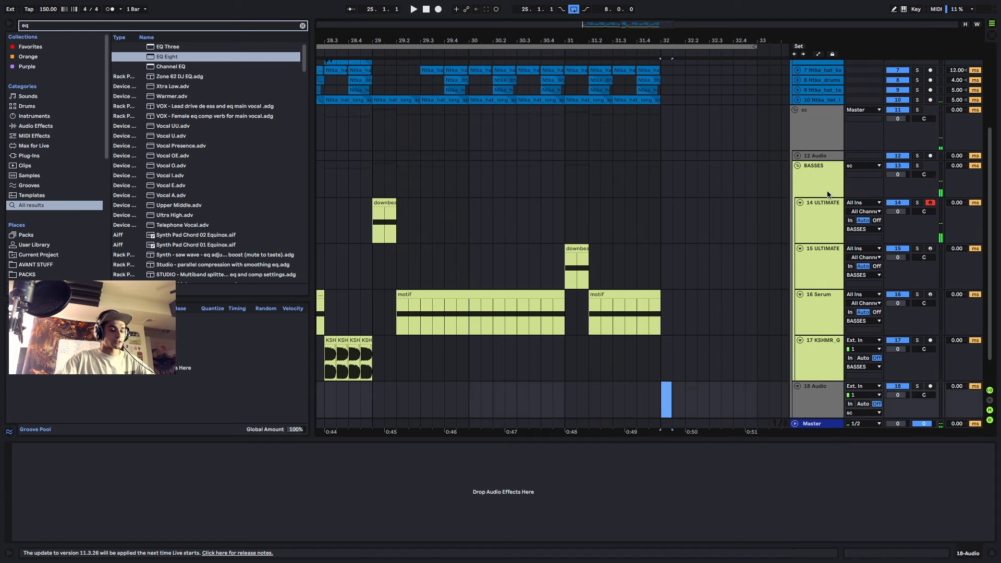
pyautogui.press('super+g')
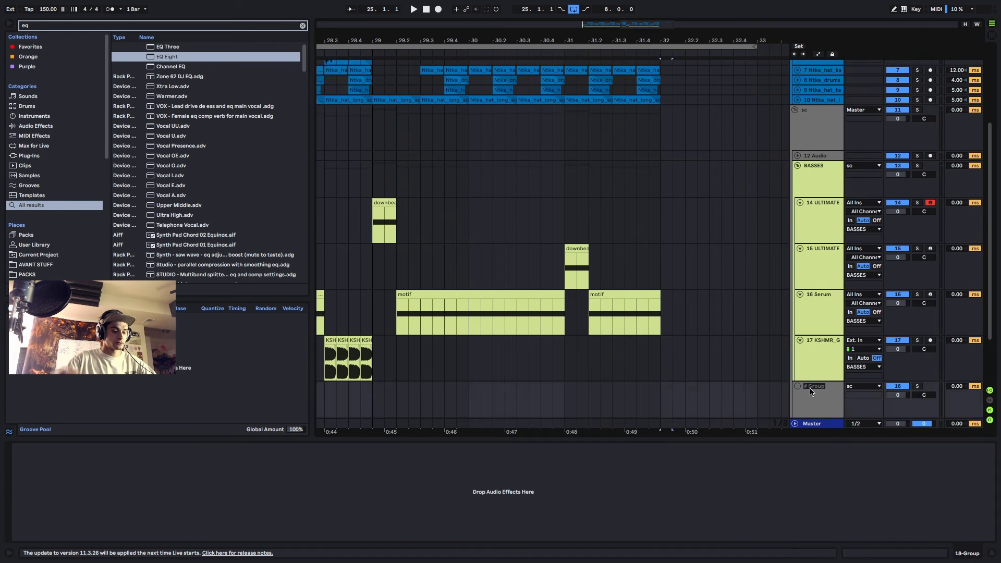
pyautogui.press('super+r')
pyautogui.write('fx')
pyautogui.press('Return')
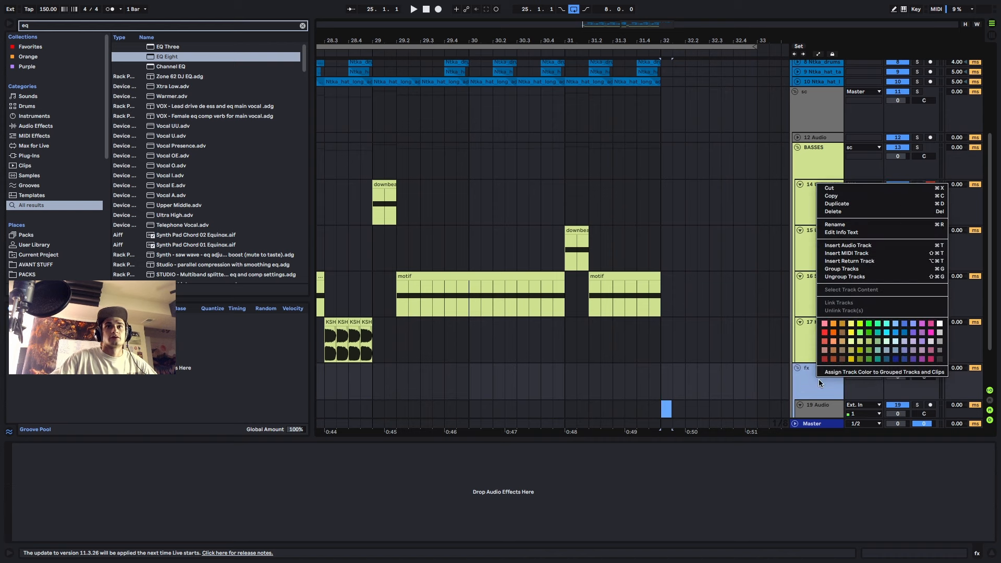
# - Colour the fx group purple and assign that colour to its grouped tracks and clips
pyautogui.rightClick(818, 379)
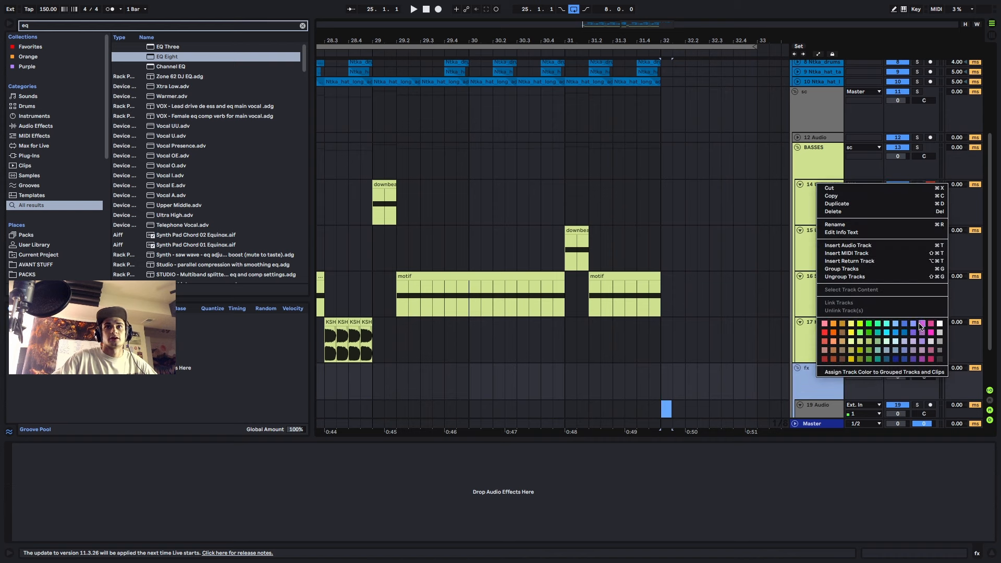
pyautogui.click(921, 326)
pyautogui.rightClick(816, 379)
pyautogui.click(881, 372)
pyautogui.scroll(-1, 812, 383)
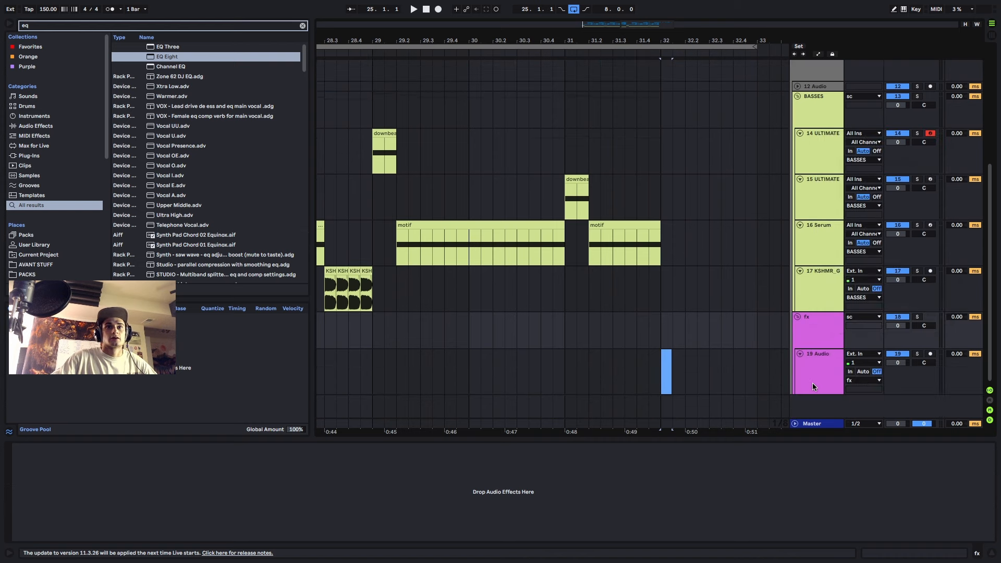
# - Search the browser for "downsweep ntk", preview samples, and place Ntka_fx_downsweep_tense.wav at 32.1.1 on the new fx audio track
pyautogui.click(815, 381)
pyautogui.write('do')
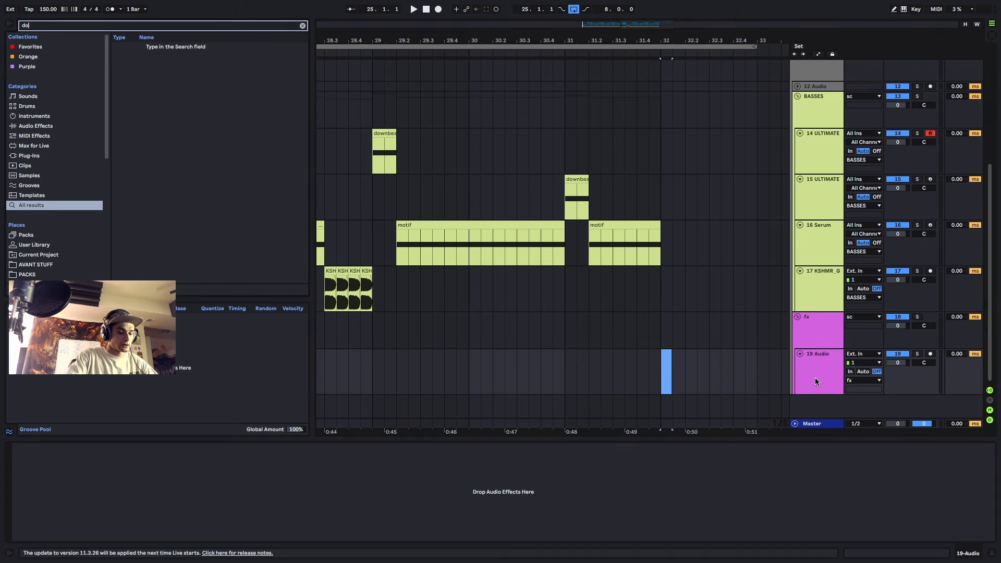
pyautogui.write('wnsweep ntk')
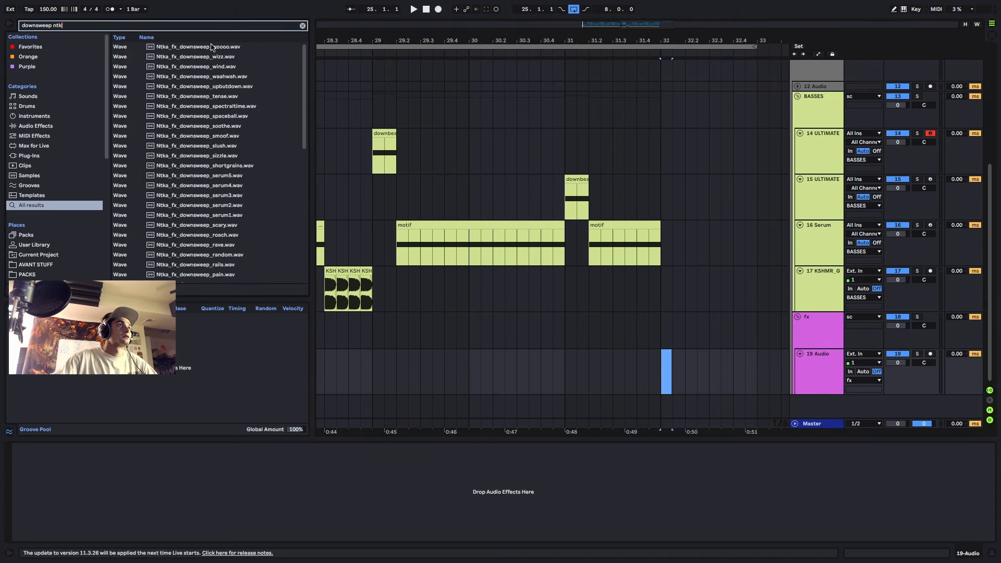
pyautogui.click(220, 135)
pyautogui.click(223, 96)
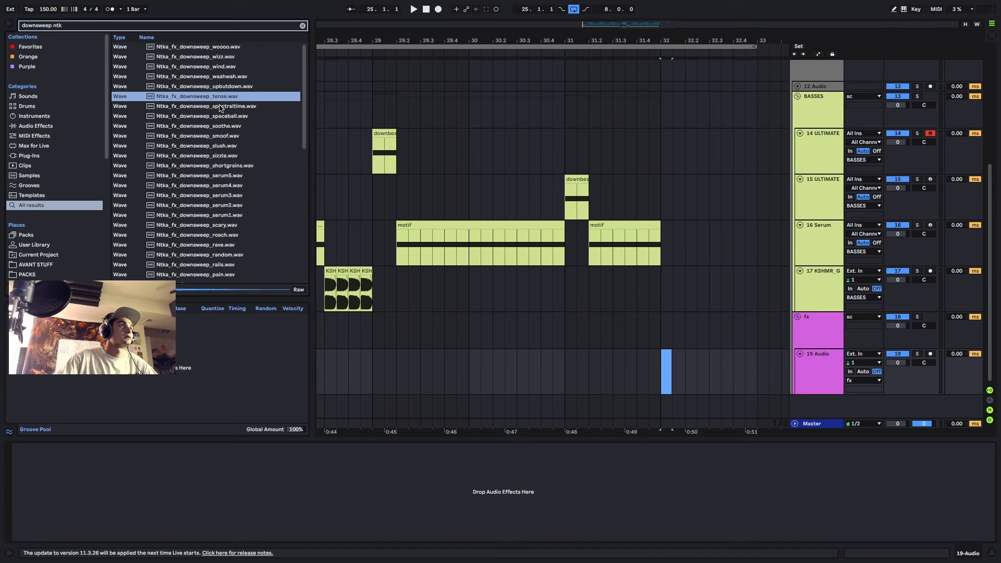
pyautogui.moveTo(227, 99); pyautogui.dragTo(661, 365)
# - Split the downsweep clip at 33.1.1 and delete the part after it
pyautogui.press('space')
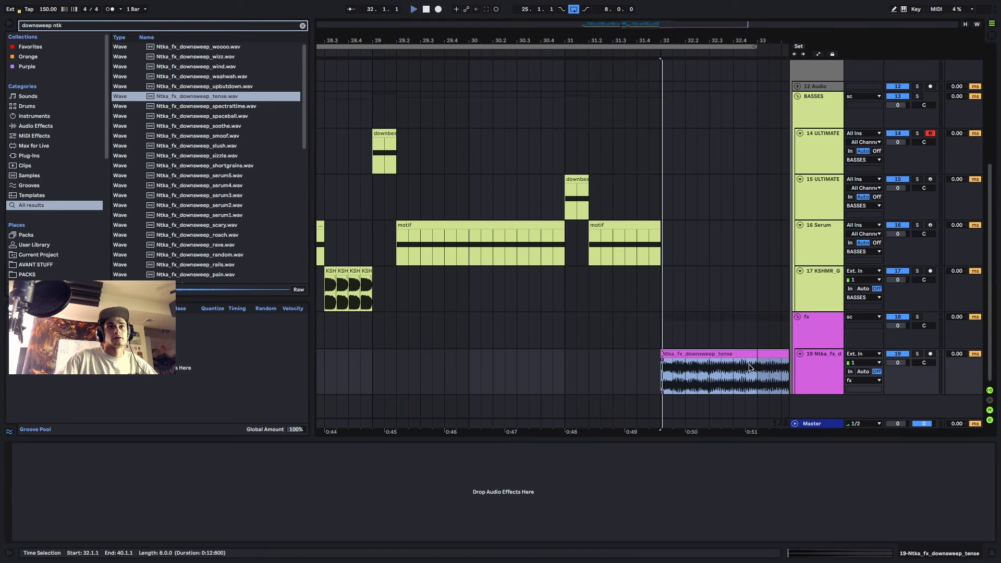
pyautogui.click(758, 370)
pyautogui.press('super+e')
pyautogui.click(764, 354)
pyautogui.press('Delete')
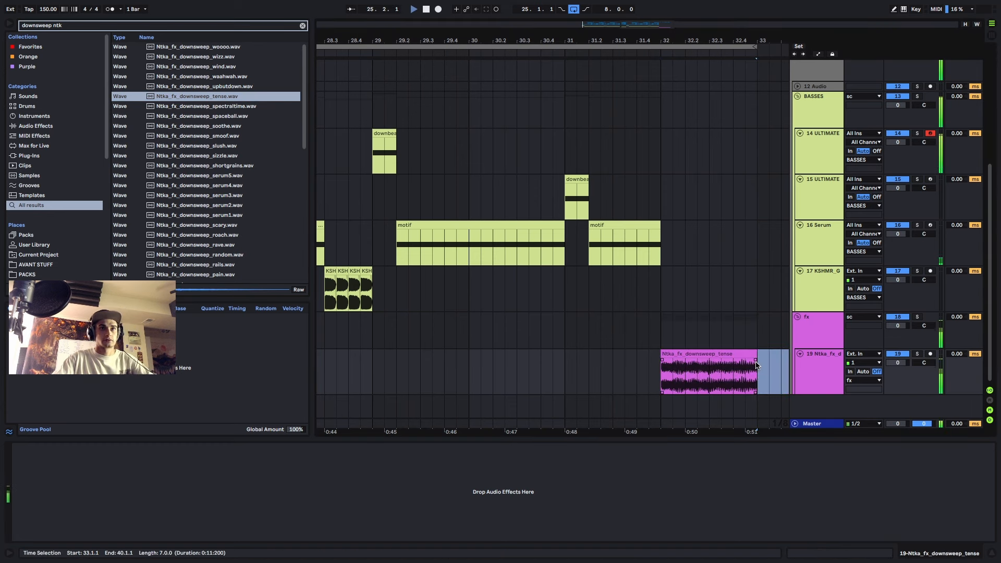
# - Fade the downsweep clip out across its bar, listen to it, and transpose it up 12 semitones
pyautogui.moveTo(755, 360); pyautogui.dragTo(635, 363)
pyautogui.click(707, 354)
pyautogui.press('space')
pyautogui.press('space')
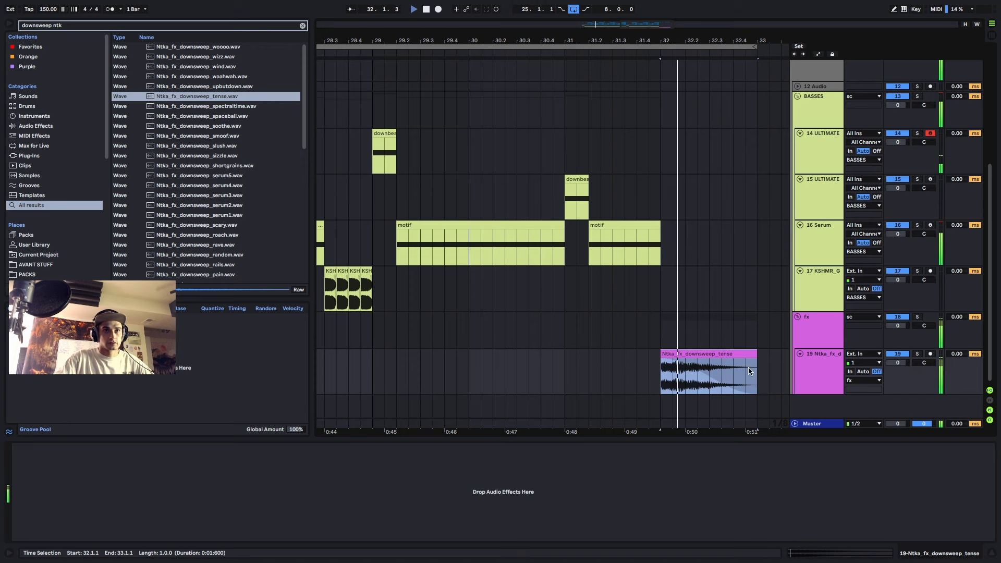
pyautogui.click(847, 553)
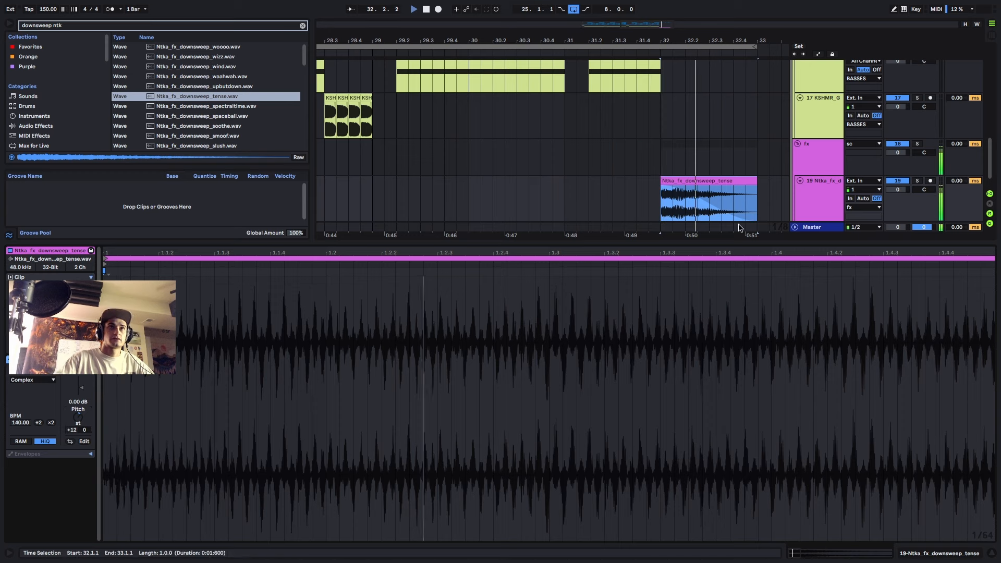
# - Add a second audio track to the fx group, search for "ntka rise rin", and place Ntka_fx_riser_ringmod_140.wav at 32.1.1
pyautogui.click(800, 202)
pyautogui.hotkey('ctrl', 't')
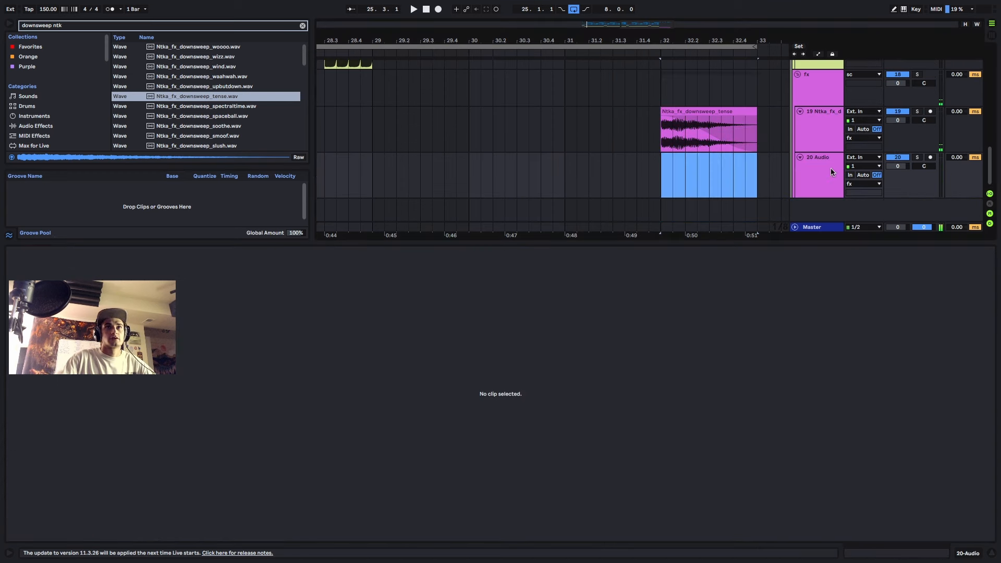
pyautogui.write('ntka rise rin')
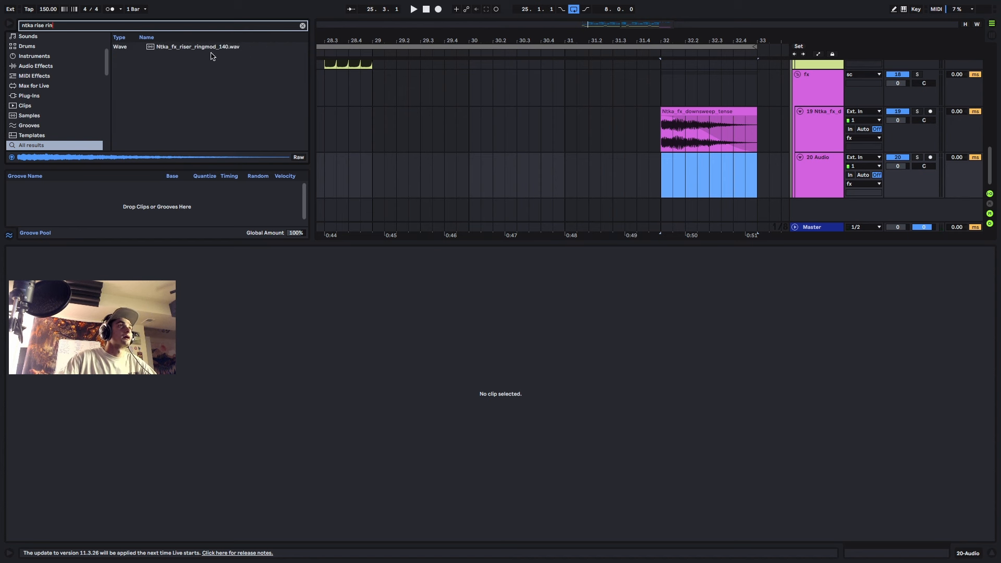
pyautogui.click(210, 50)
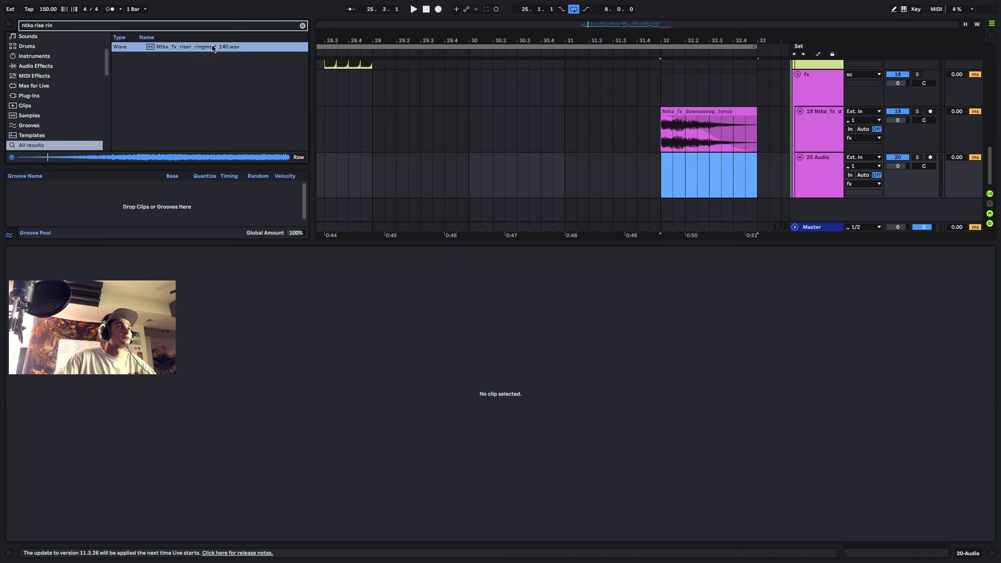
pyautogui.moveTo(213, 47); pyautogui.dragTo(665, 183)
# - Fit the riser clip between 32.1.1 and 33.1.1 by setting its BPM to 17.50 and cutting the excess, with a fade-in at its start
pyautogui.tripleClick(38, 422)
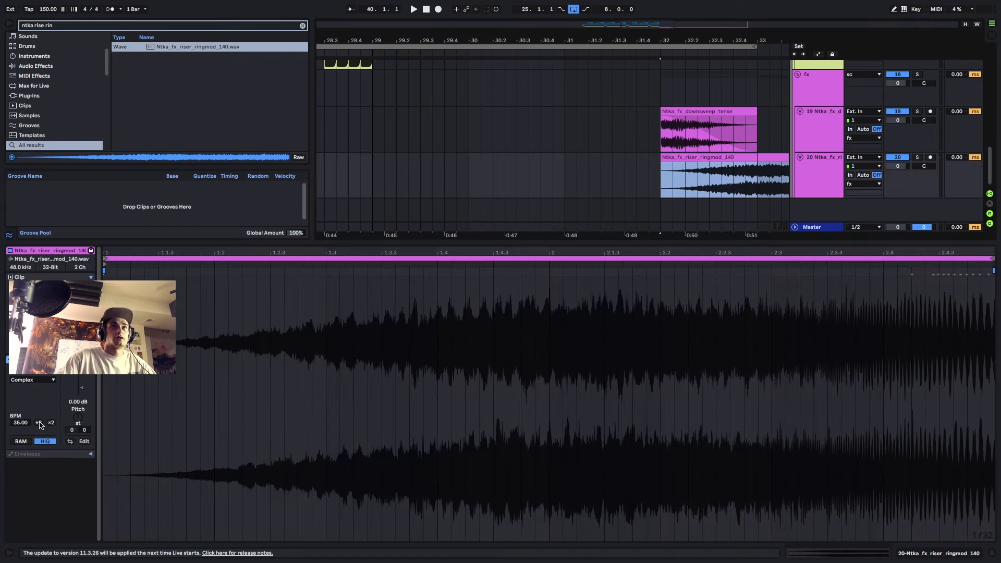
pyautogui.click(760, 173)
pyautogui.press('super+e')
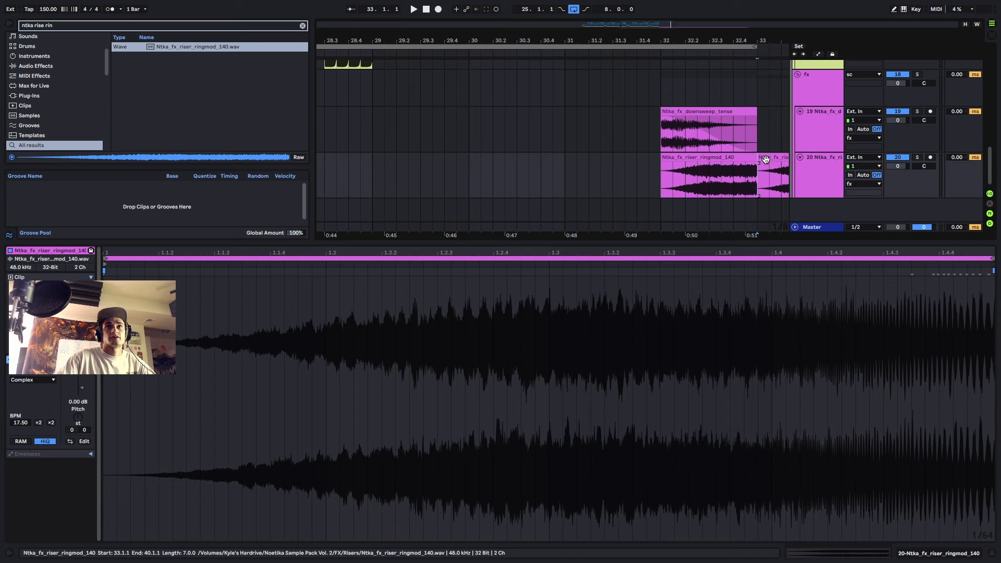
pyautogui.press('Delete')
pyautogui.click(666, 166)
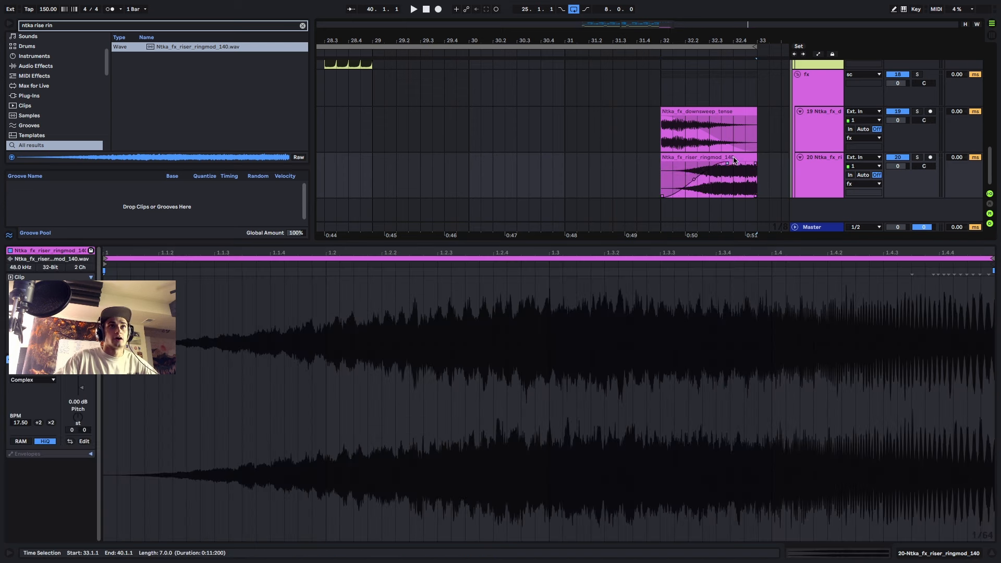
# - Play the fill bar with the downsweep and riser together, check both clips, and return to the full arrangement with the clip view hidden
pyautogui.press('space')
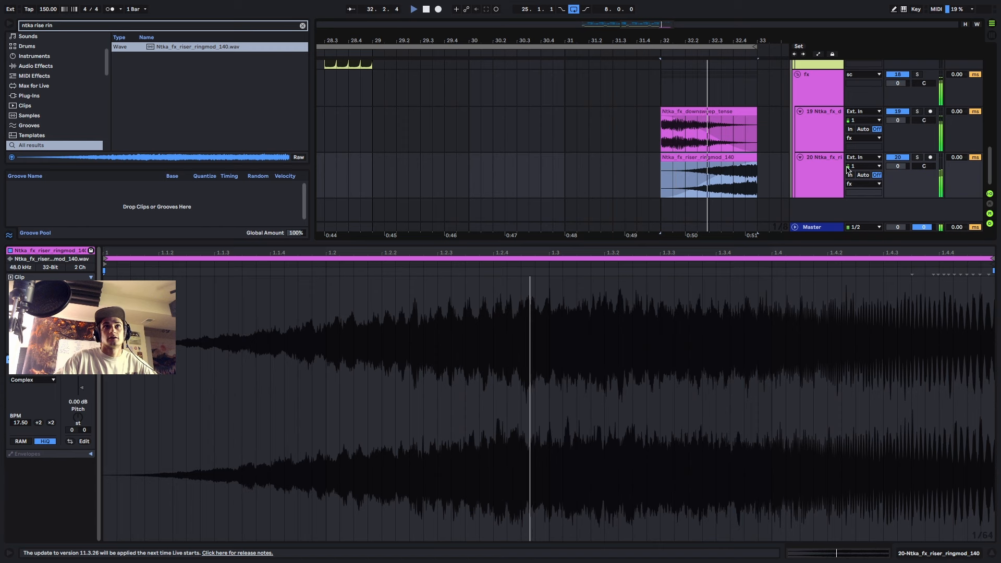
pyautogui.click(698, 148)
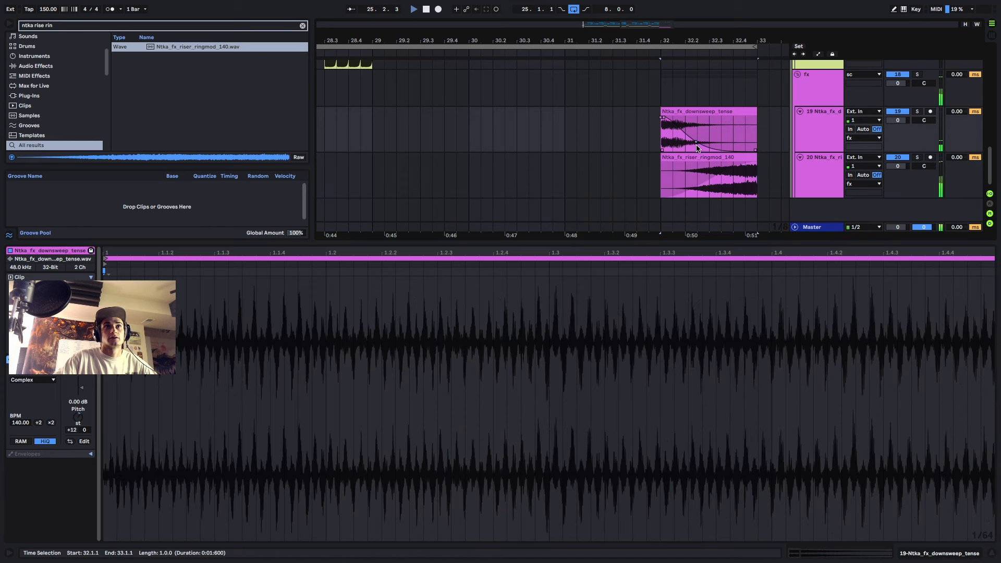
pyautogui.click(709, 180)
pyautogui.press('-')
pyautogui.press('-')
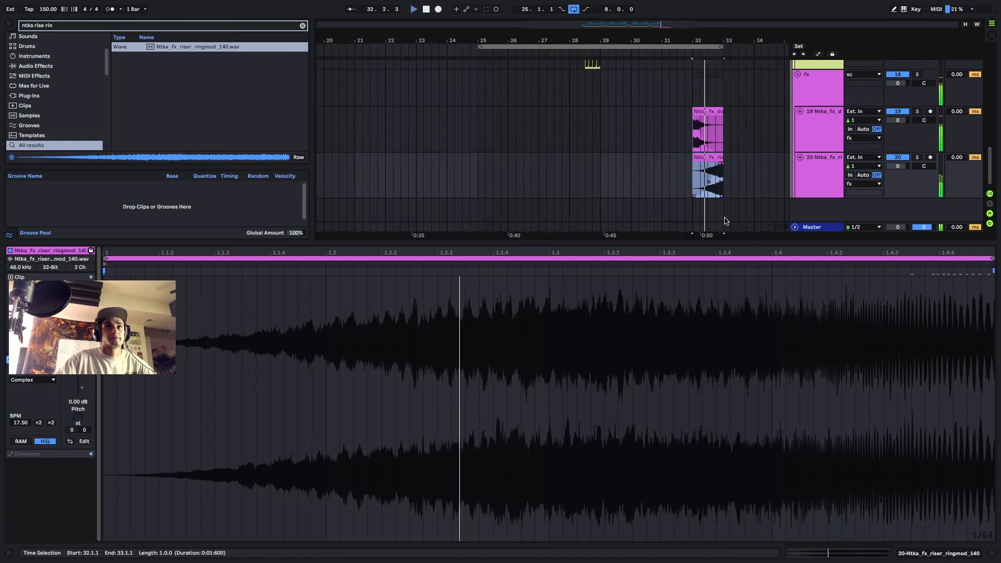
pyautogui.hotkey('ctrl', 'alt', 'l')
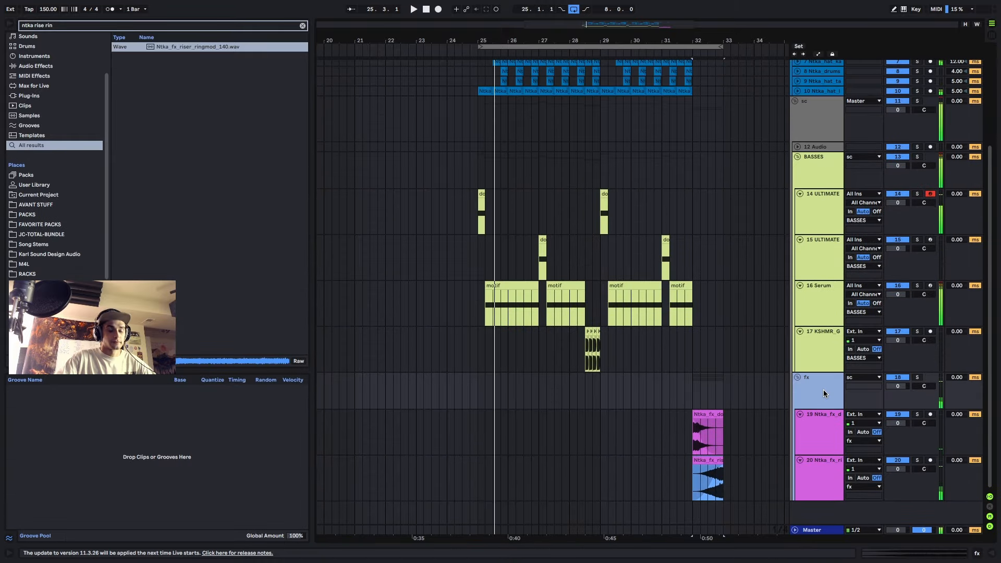
# - Add an audio track, put it in a group below the fx tracks, and name the group "vox"
pyautogui.press('super+t')
pyautogui.press('super+g')
pyautogui.press('super+r')
pyautogui.write('vox')
pyautogui.press('Return')
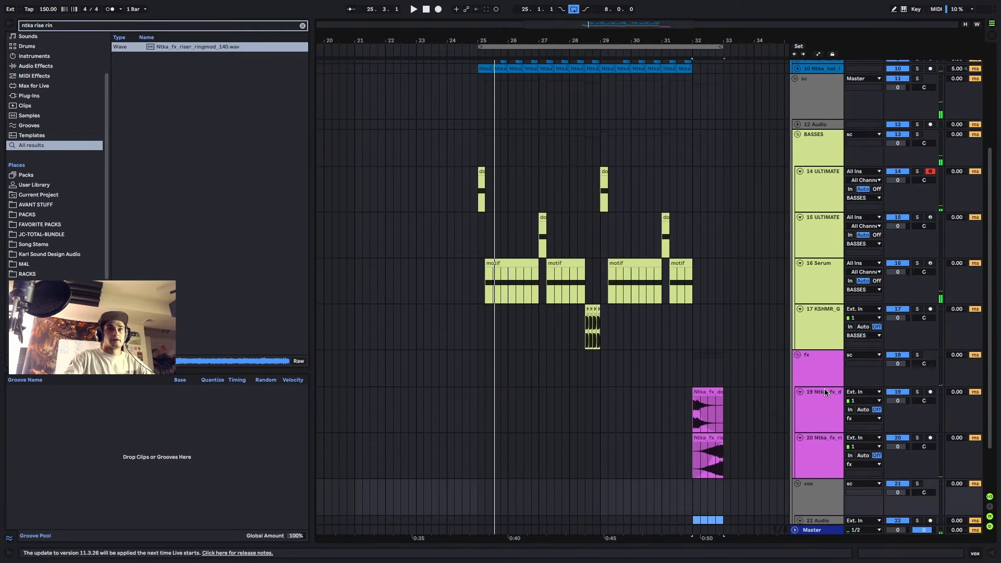
# - Colour the vox group crimson and assign the same colour to the audio track inside it
pyautogui.scroll(-3, 824, 389)
pyautogui.rightClick(817, 443)
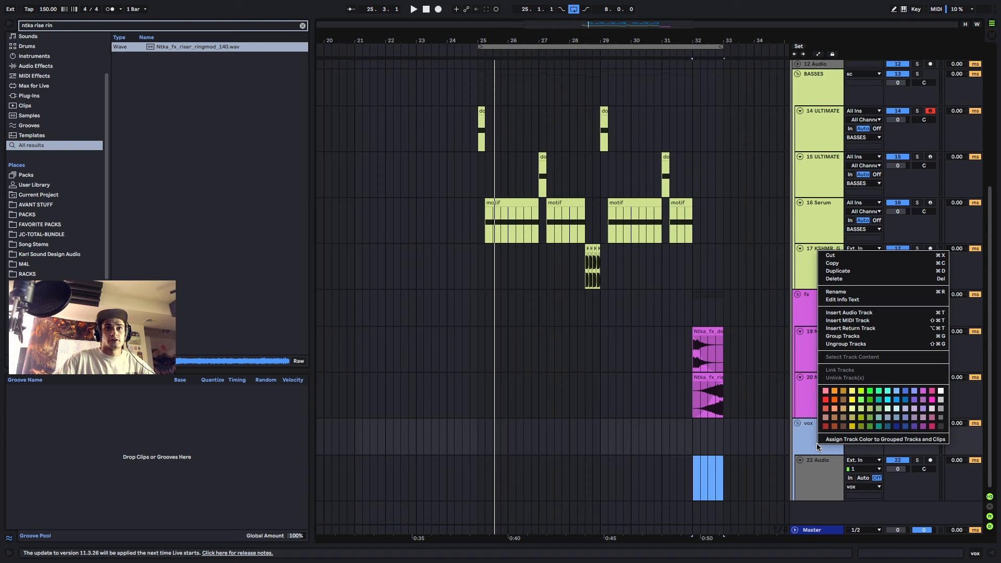
pyautogui.click(932, 430)
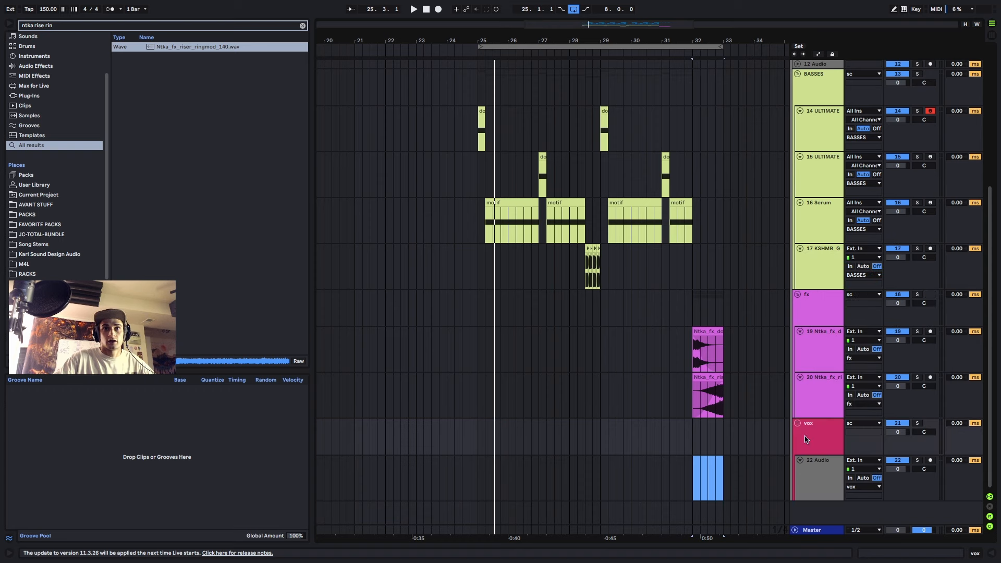
pyautogui.rightClick(811, 437)
pyautogui.press('Escape')
pyautogui.scroll(4, 800, 360)
pyautogui.scroll(2, 800, 360)
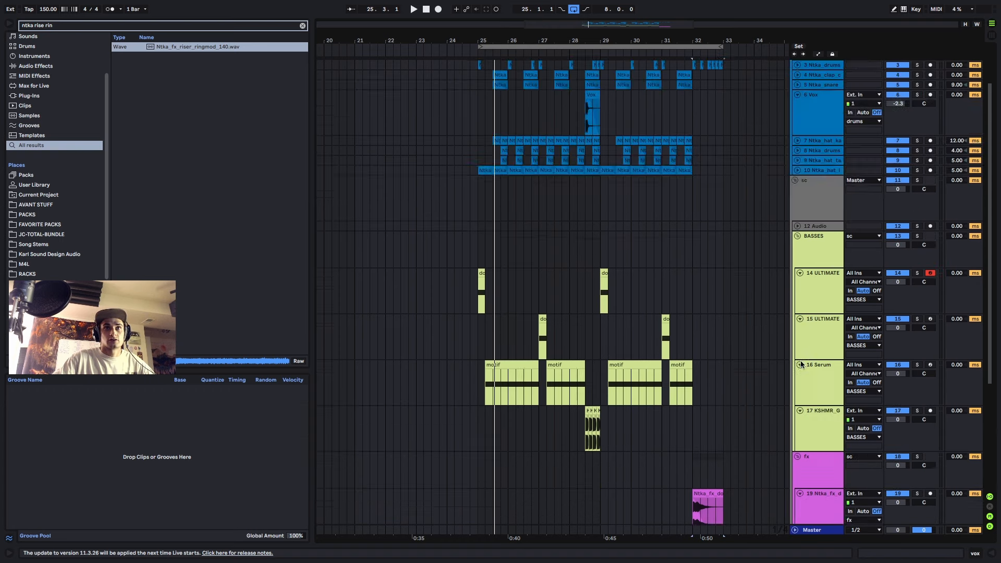
pyautogui.hotkey('ctrl', 't')
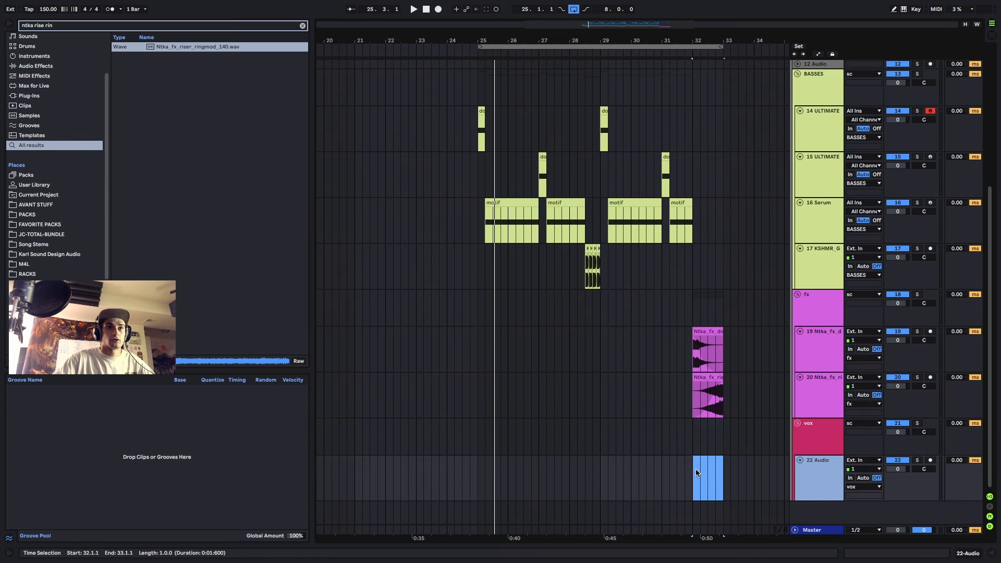
# - Play the end of the loop from 31.1.1 to hear where a vocal fits into the fx fill bar
pyautogui.click(723, 472)
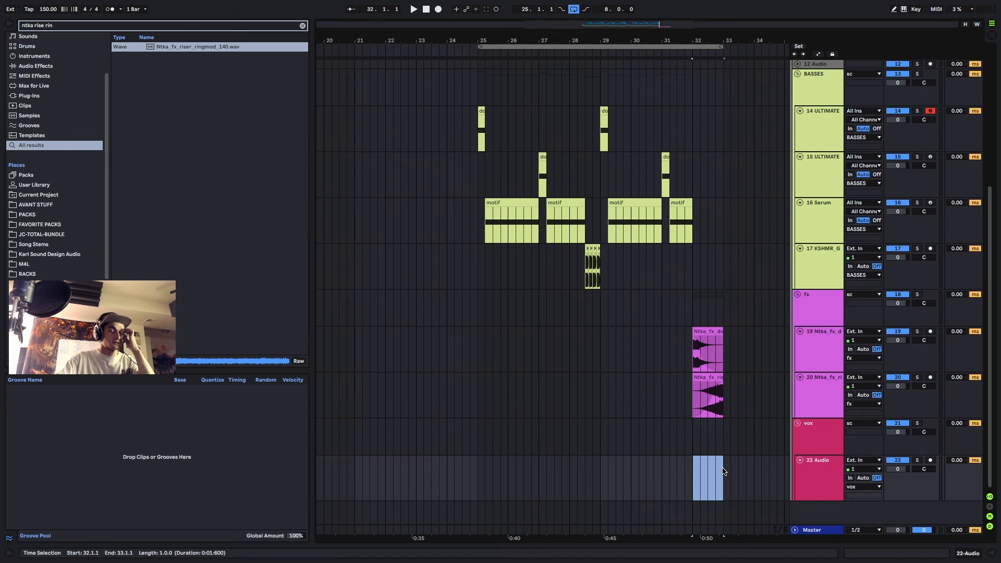
pyautogui.click(693, 474)
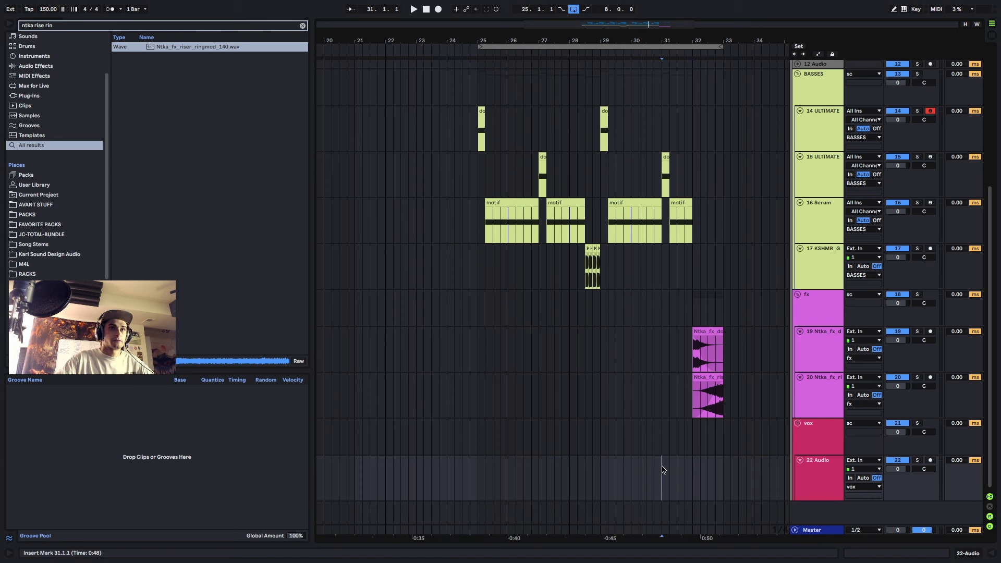
pyautogui.press('space')
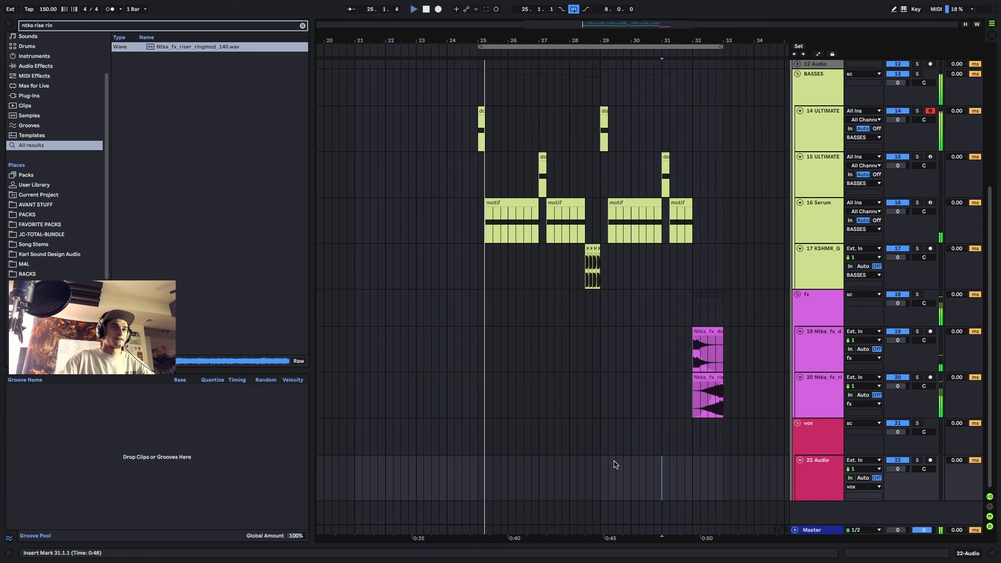
pyautogui.press('space')
pyautogui.press('space')
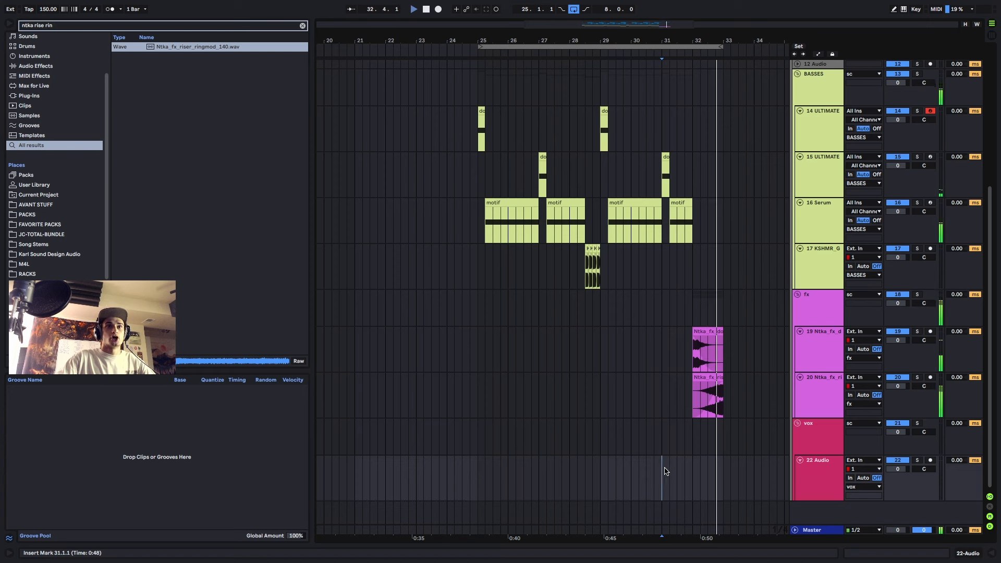
# - Set the insert point to 32.1.1 on the vox track and search the PACKS folder for "rich vox"
pyautogui.click(694, 469)
pyautogui.press('BackSpace')
pyautogui.press('BackSpace')
pyautogui.press('BackSpace')
pyautogui.press('BackSpace')
pyautogui.press('BackSpace')
pyautogui.press('BackSpace')
pyautogui.write('ch')
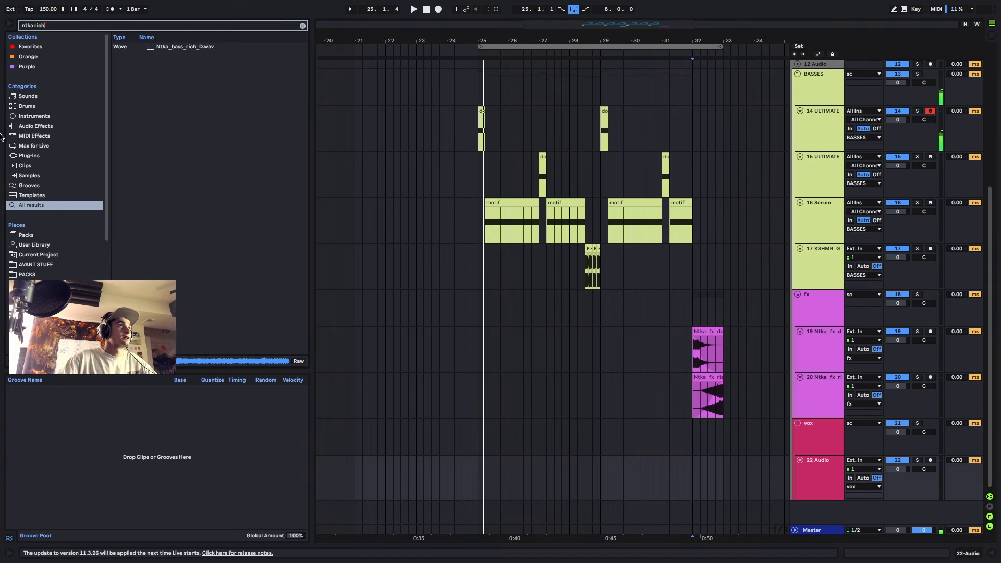
pyautogui.click(32, 265)
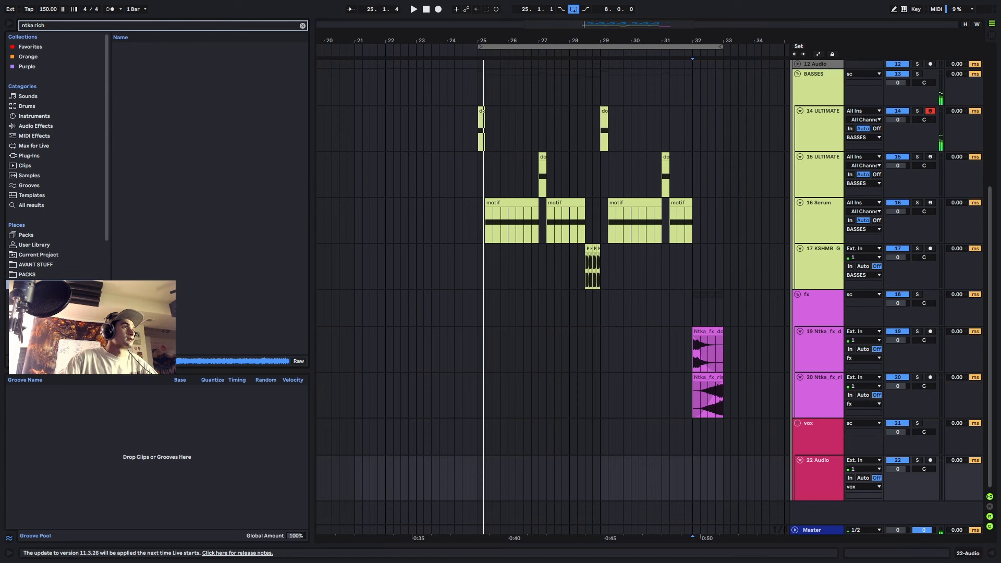
pyautogui.click(33, 275)
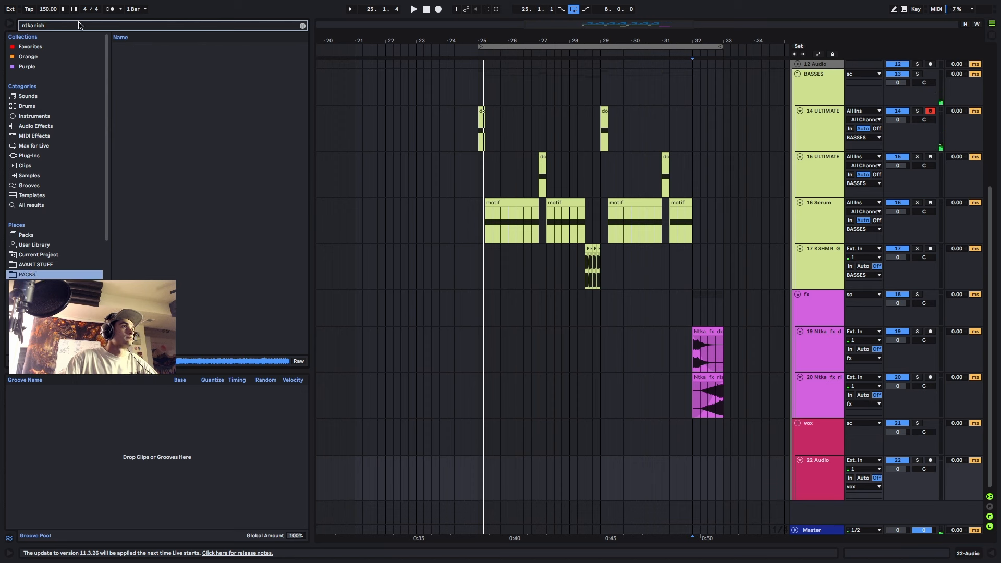
pyautogui.write('rich vox')
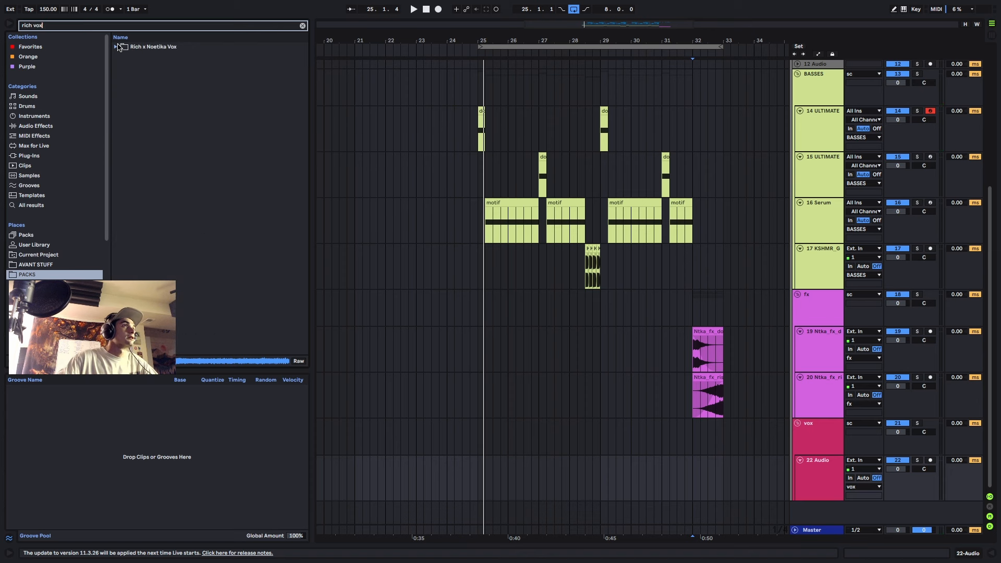
# - Audition samples in the Rich x Noetika Vox folder and place ntka rick vox 8.wav at 32.1.1 on the vox track
pyautogui.click(117, 47)
pyautogui.click(176, 63)
pyautogui.click(173, 149)
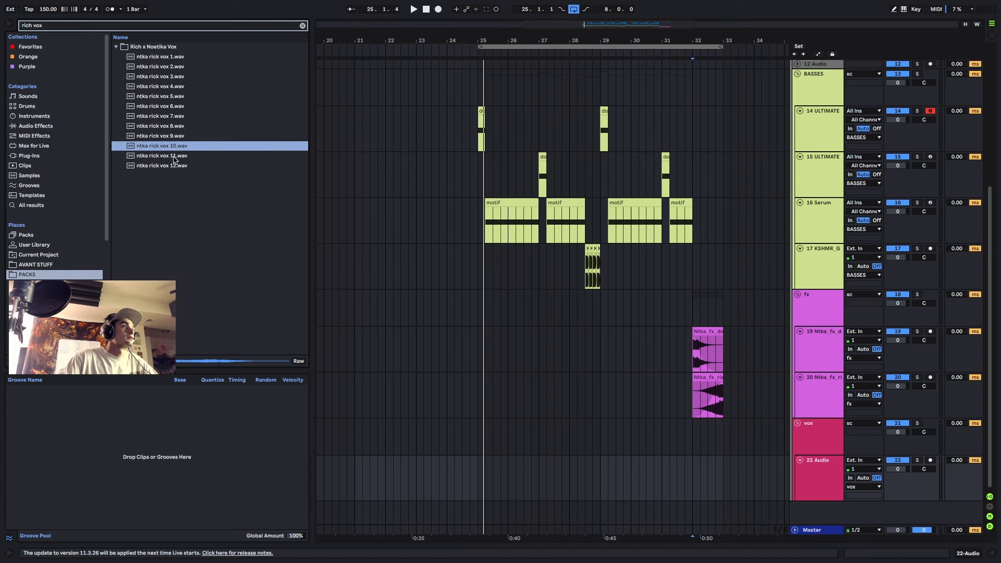
pyautogui.click(174, 156)
pyautogui.click(173, 136)
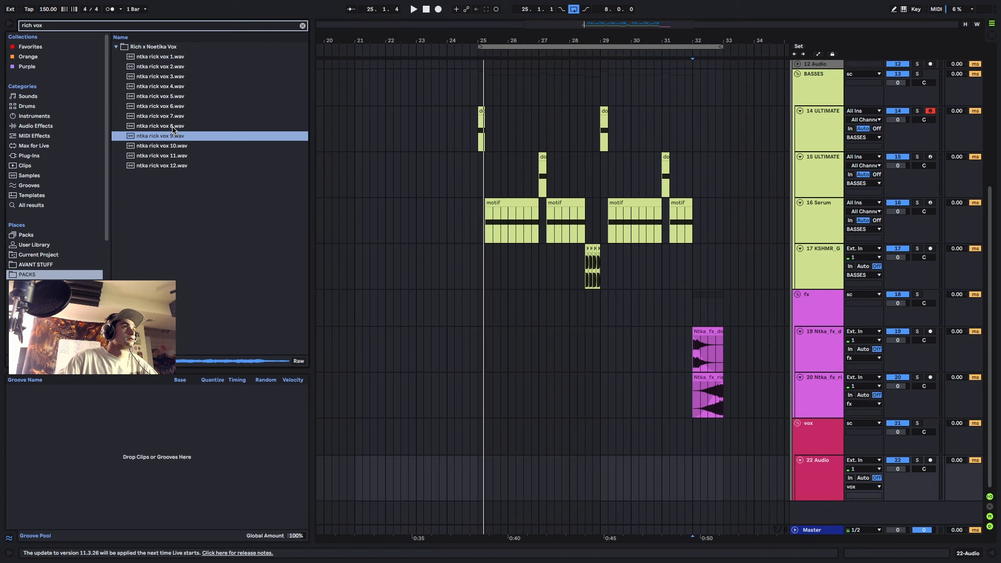
pyautogui.click(175, 127)
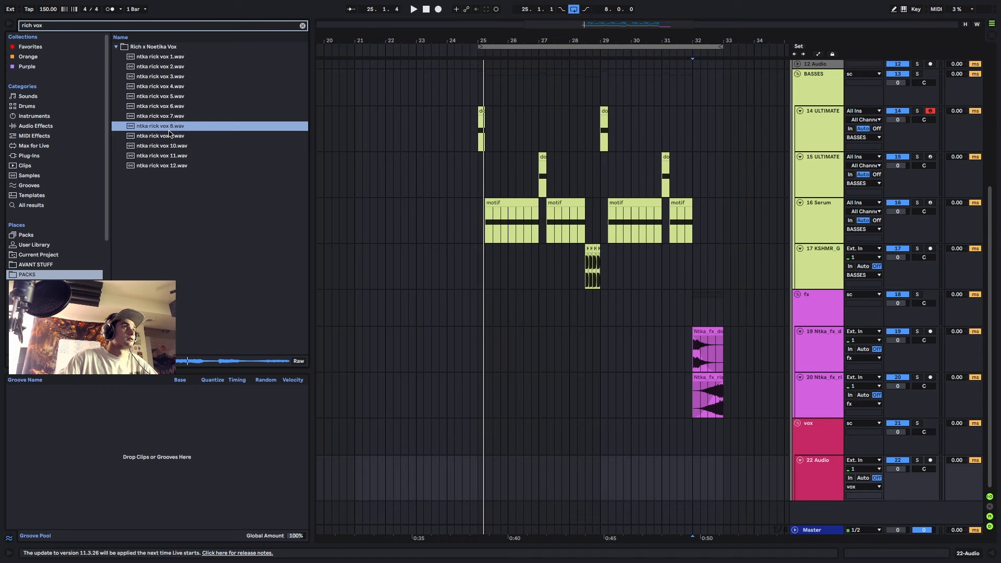
pyautogui.moveTo(168, 128); pyautogui.dragTo(698, 469)
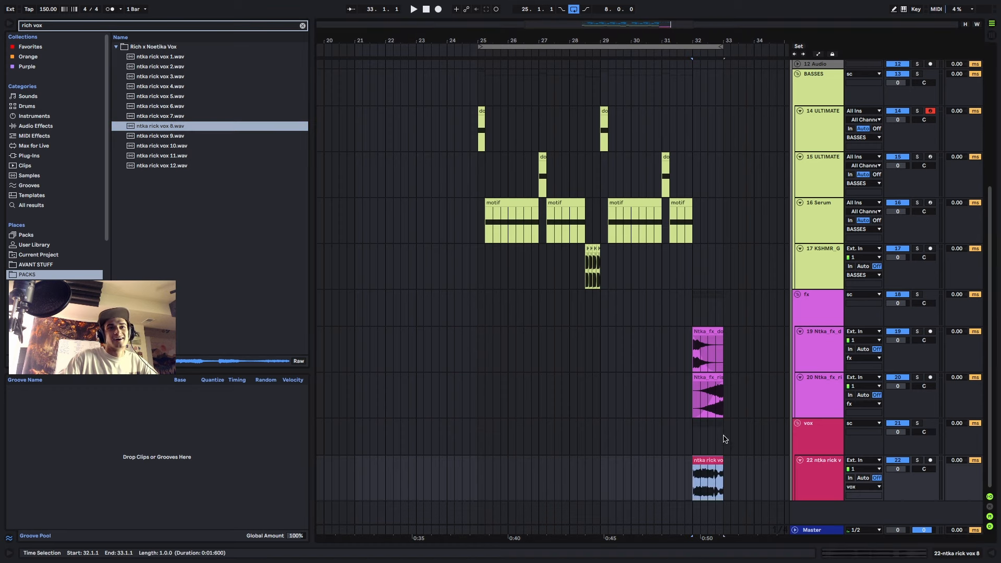
# - Play the fill bar with the vocal track soloed and move the vox group out of the sc group to Master
pyautogui.scroll(3, 724, 439)
pyautogui.press('space')
pyautogui.scroll(2, 672, 460)
pyautogui.scroll(-2, 673, 460)
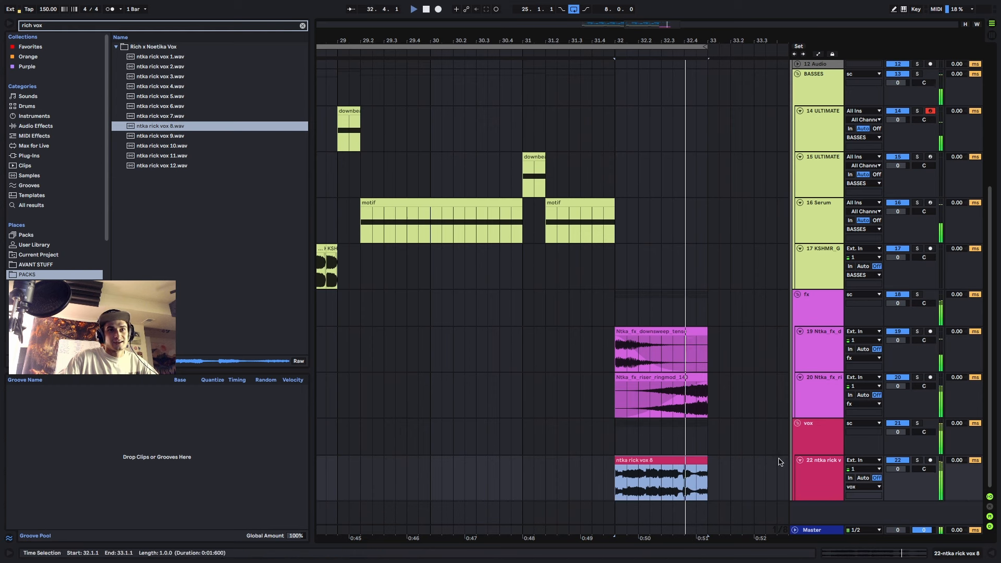
pyautogui.click(917, 460)
pyautogui.click(805, 442)
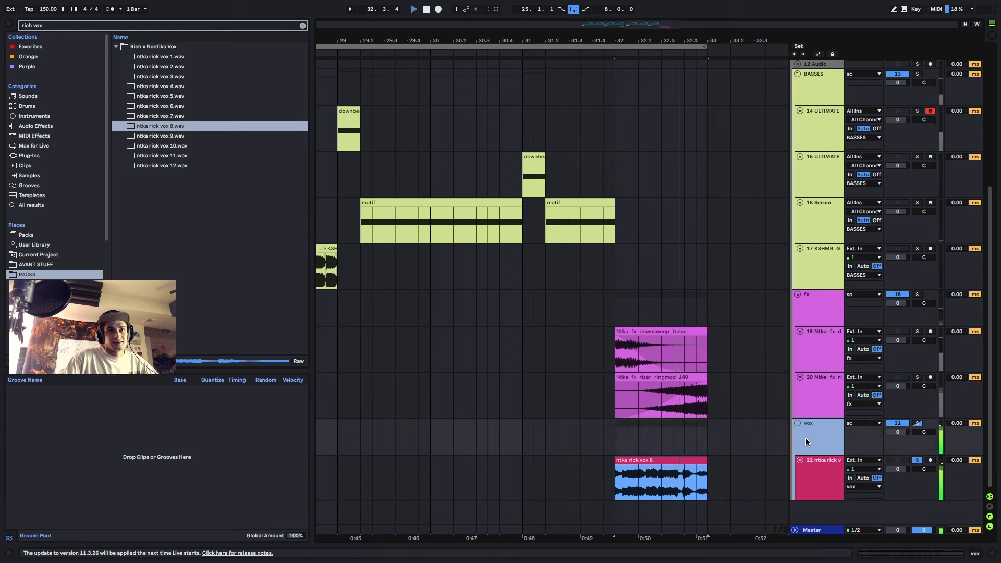
pyautogui.press('space')
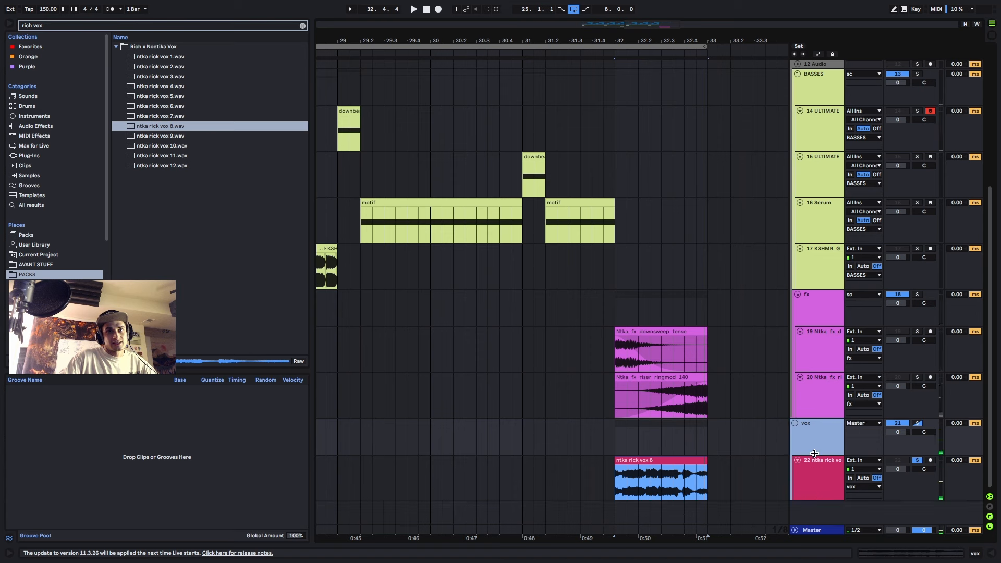
# - Unsolo the vocal track and play the fill bar with the full mix
pyautogui.click(678, 460)
pyautogui.click(917, 460)
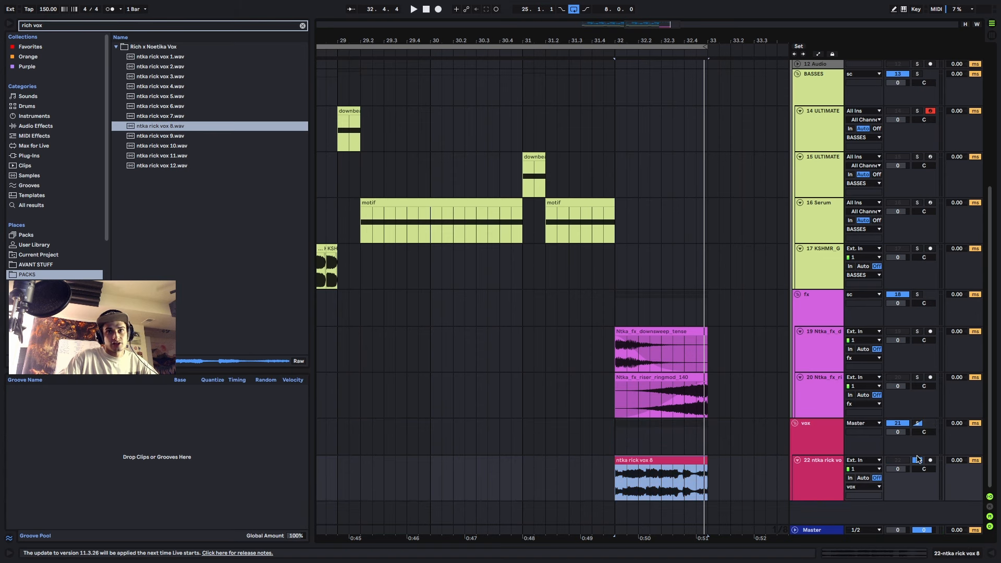
pyautogui.press('space')
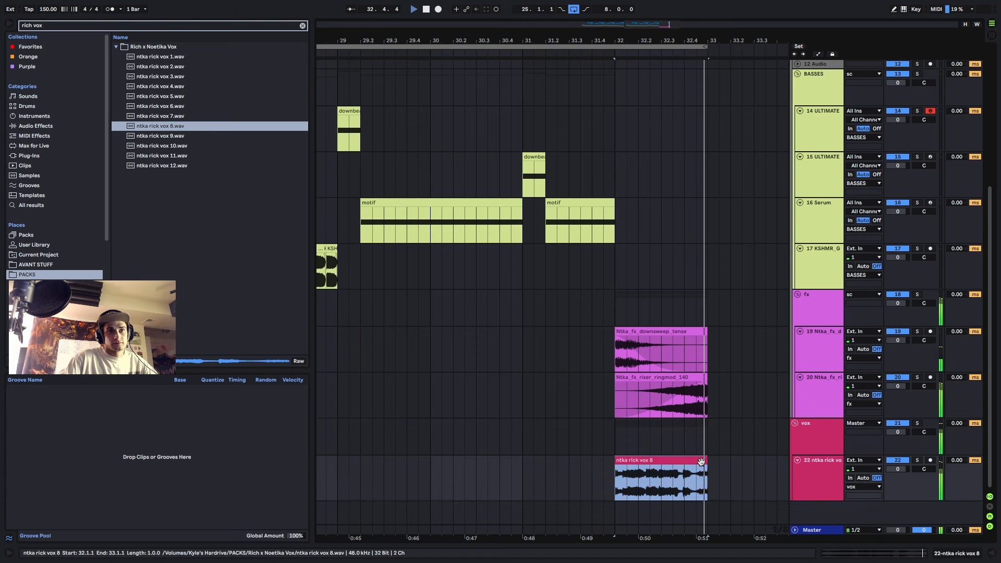
pyautogui.press('space')
# - Stretch the vocal clip to about 33.4.1, listen to it, and delete the part after 33.1.1
pyautogui.moveTo(701, 459); pyautogui.dragTo(776, 458)
pyautogui.press('space')
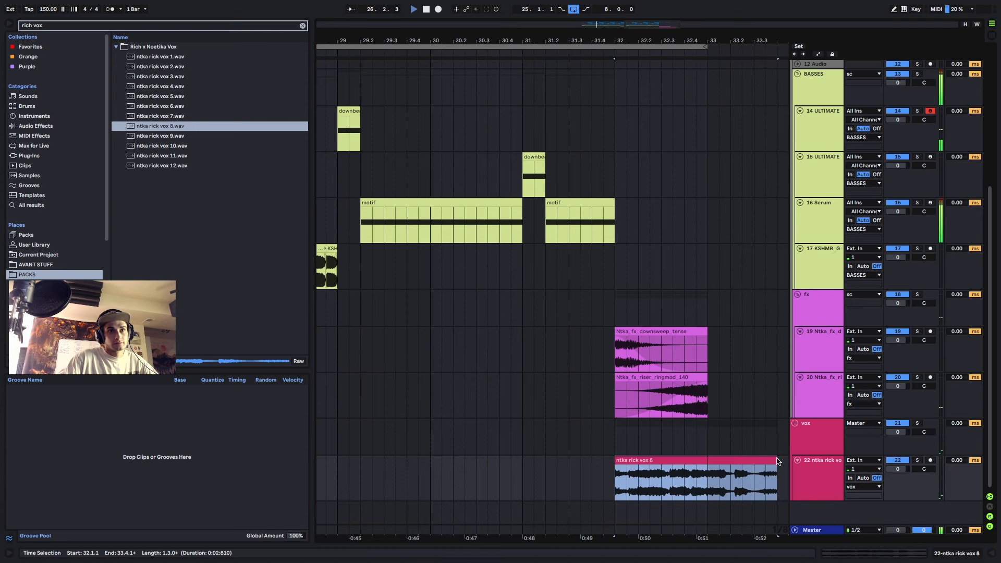
pyautogui.press('space')
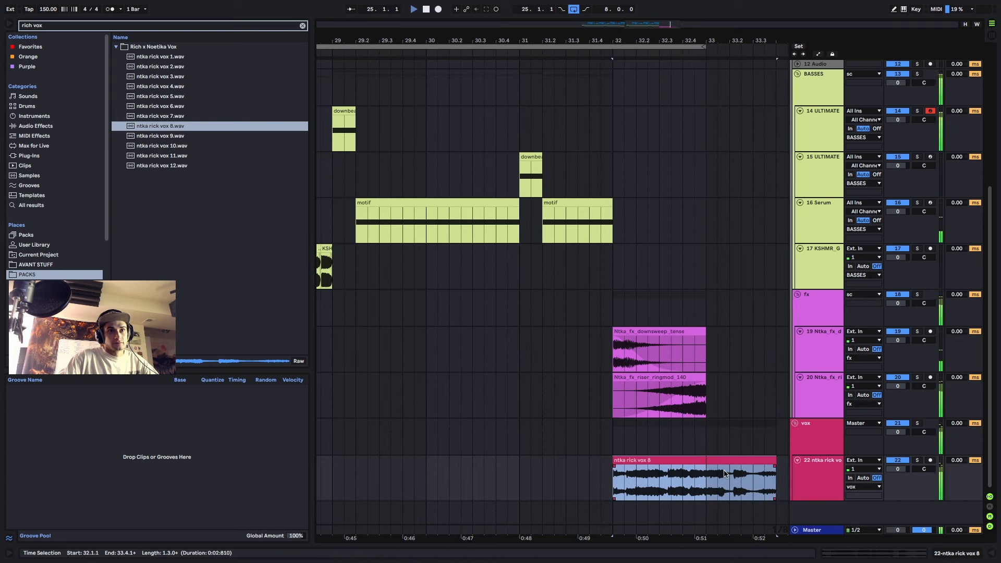
pyautogui.moveTo(707, 479); pyautogui.dragTo(776, 472)
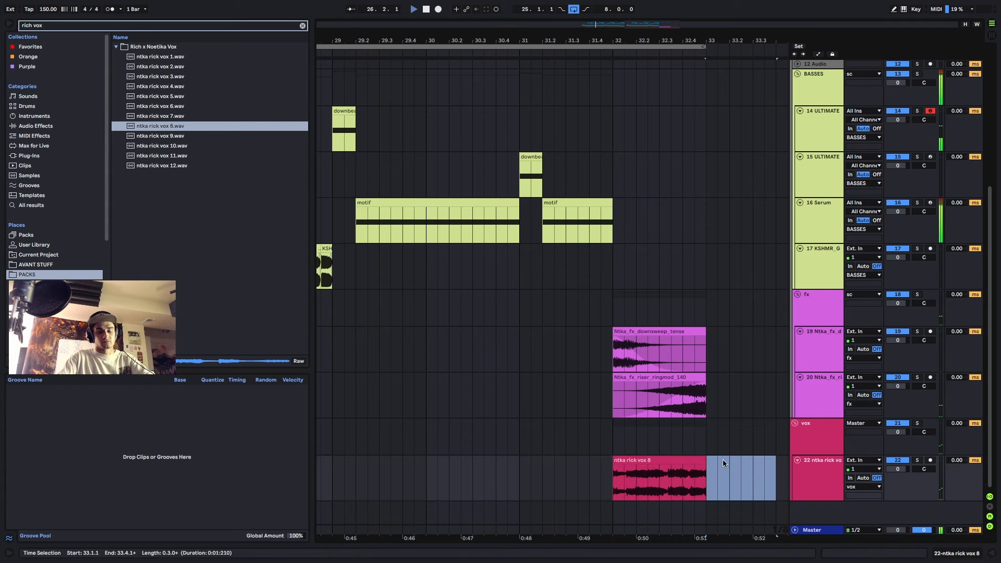
pyautogui.press('Delete')
# - Search for "ott", add the OTT preset to the vocal track, and set its output to 9.90 dB and time to 1000%
pyautogui.press('super+f')
pyautogui.write('ott')
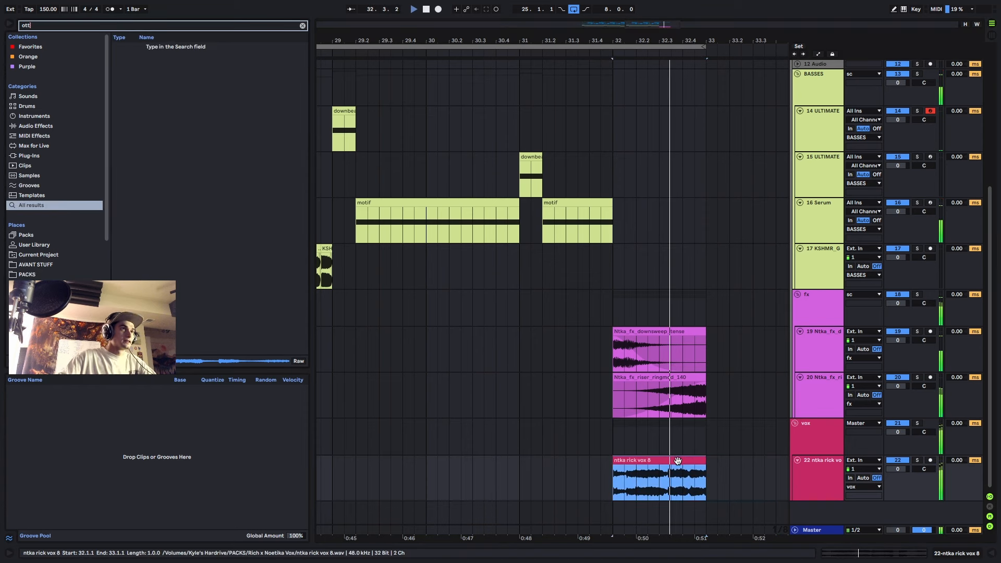
pyautogui.doubleClick(162, 128)
pyautogui.press('space')
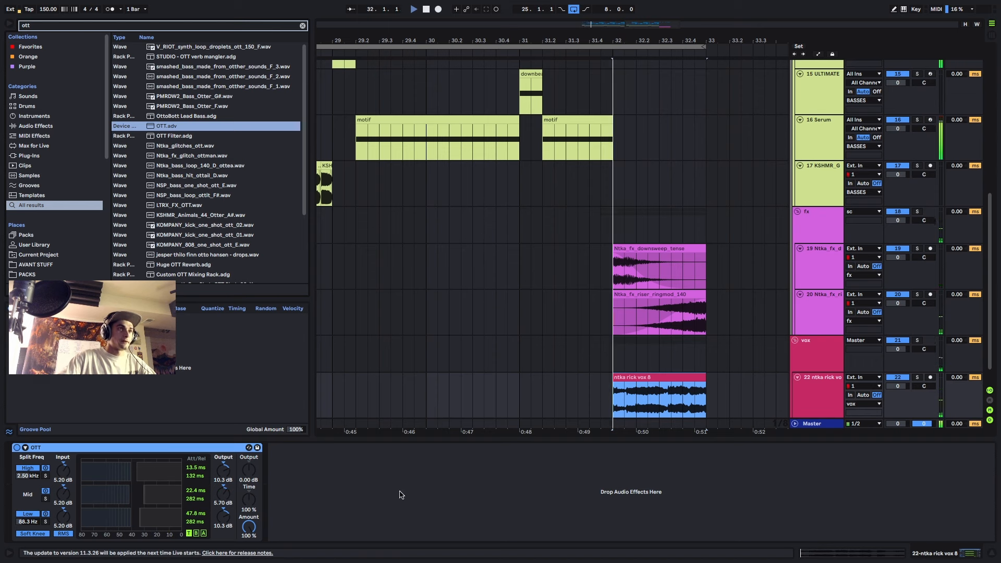
pyautogui.moveTo(249, 470); pyautogui.dragTo(249, 499)
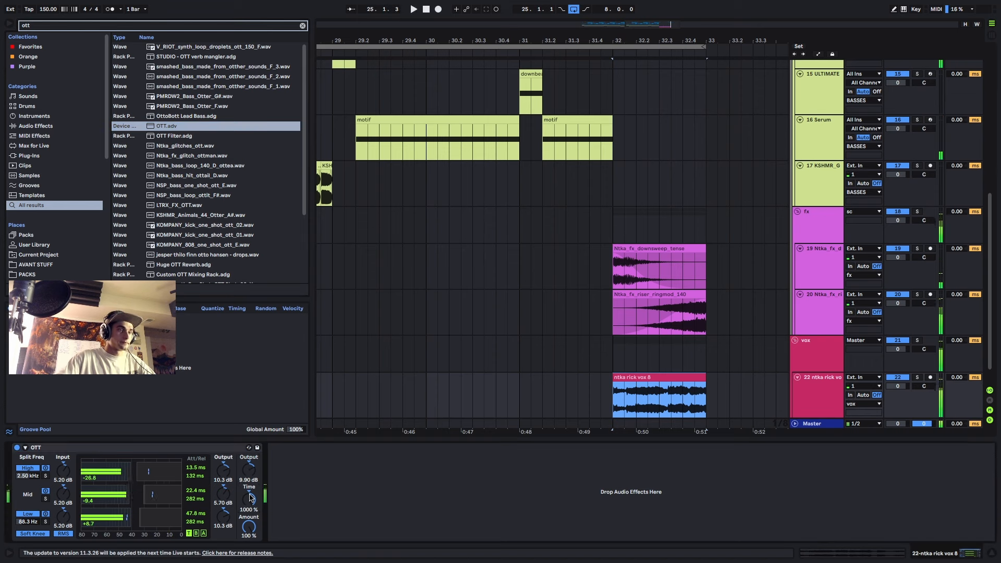
# - Add EQ Eight after OTT on the vocal track, with a low cut and a 4.59 dB boost at 495 Hz
pyautogui.press('super+f')
pyautogui.write('eq')
pyautogui.click(170, 57)
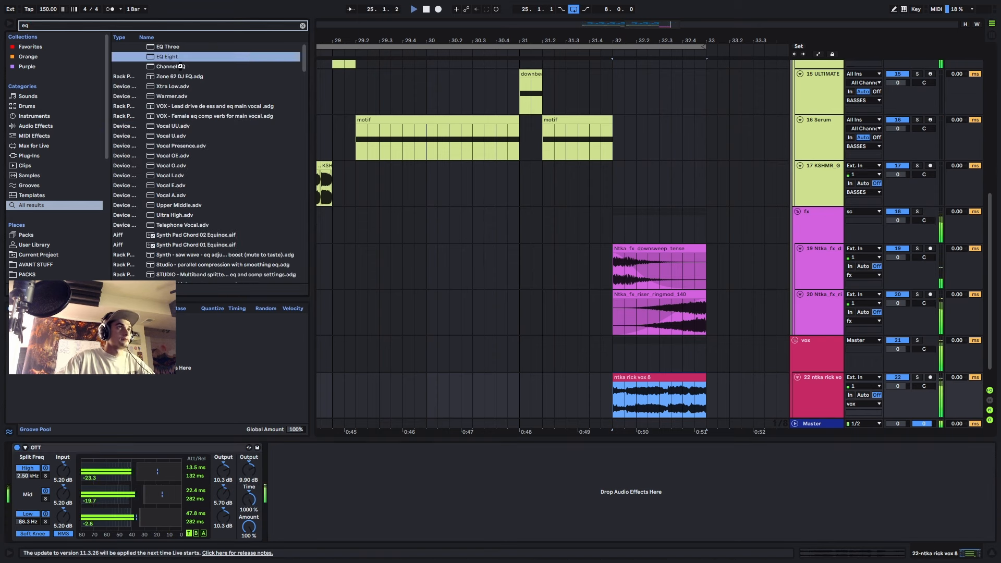
pyautogui.moveTo(180, 66); pyautogui.dragTo(394, 478)
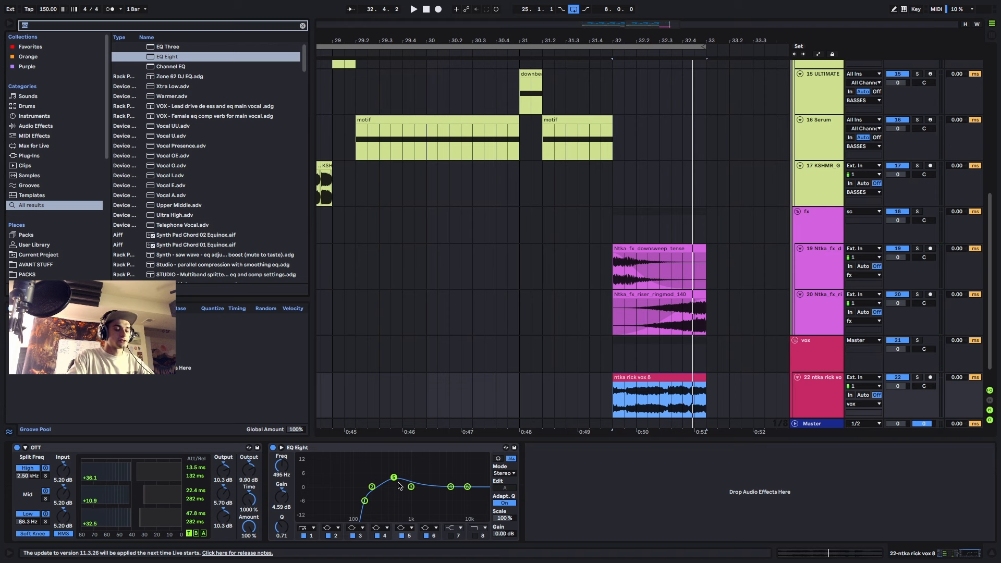
# - Insert LittleAlterBoy before OTT on the vocal track and set its pitch to 3.0 while the track plays
pyautogui.write('little alter')
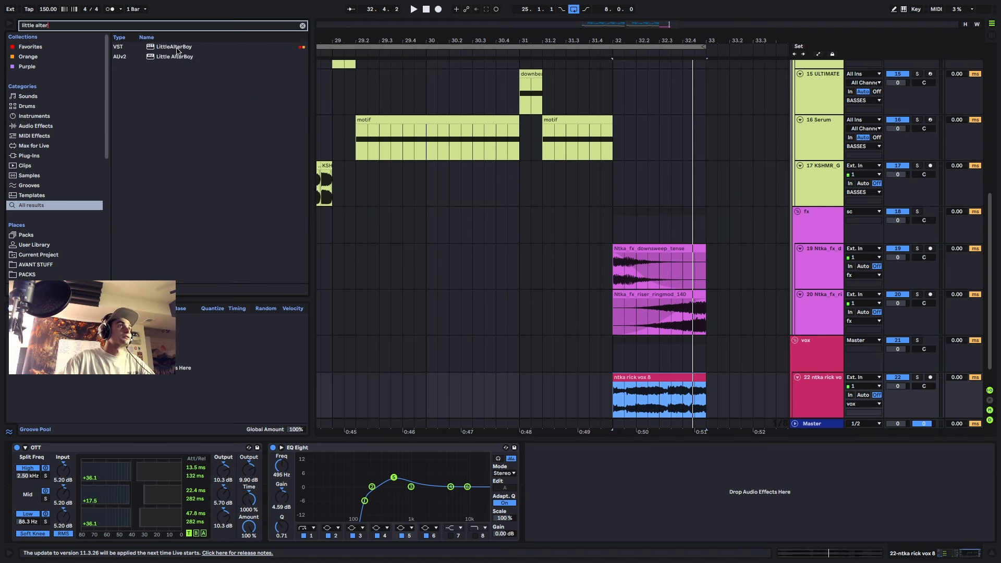
pyautogui.moveTo(180, 48)
pyautogui.mouseDown()
pyautogui.moveTo(80, 490)
pyautogui.moveTo(21, 484)
pyautogui.mouseUp()
pyautogui.press('space')
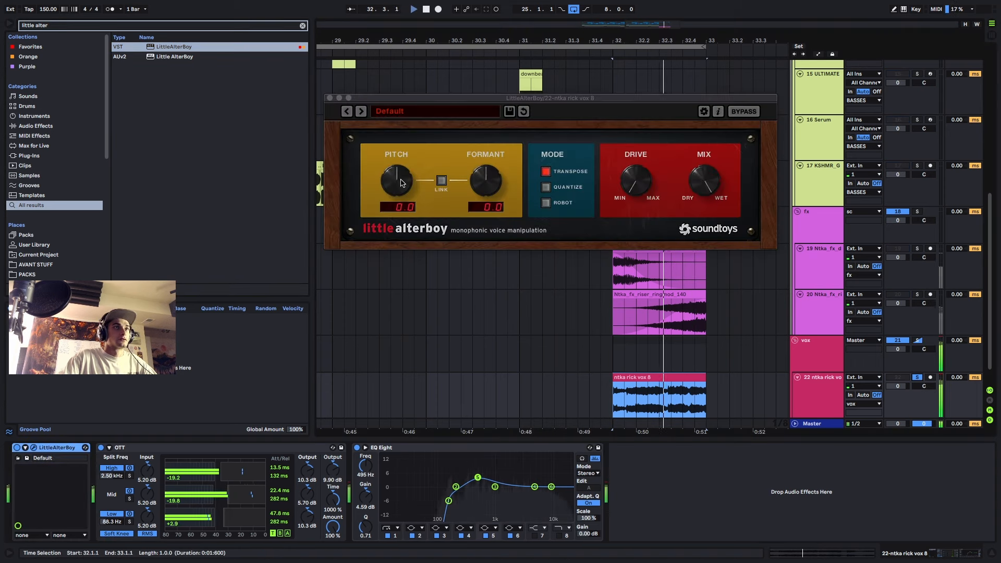
pyautogui.moveTo(401, 183); pyautogui.dragTo(400, 184)
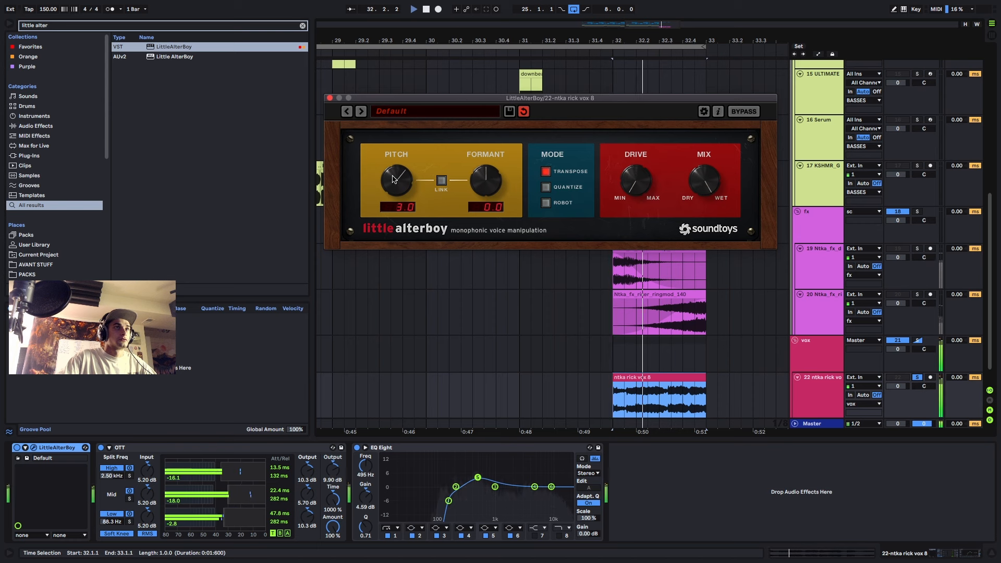
# - Add a fade-in of about one beat to the start of the vocal clip and play it back
pyautogui.click(703, 385)
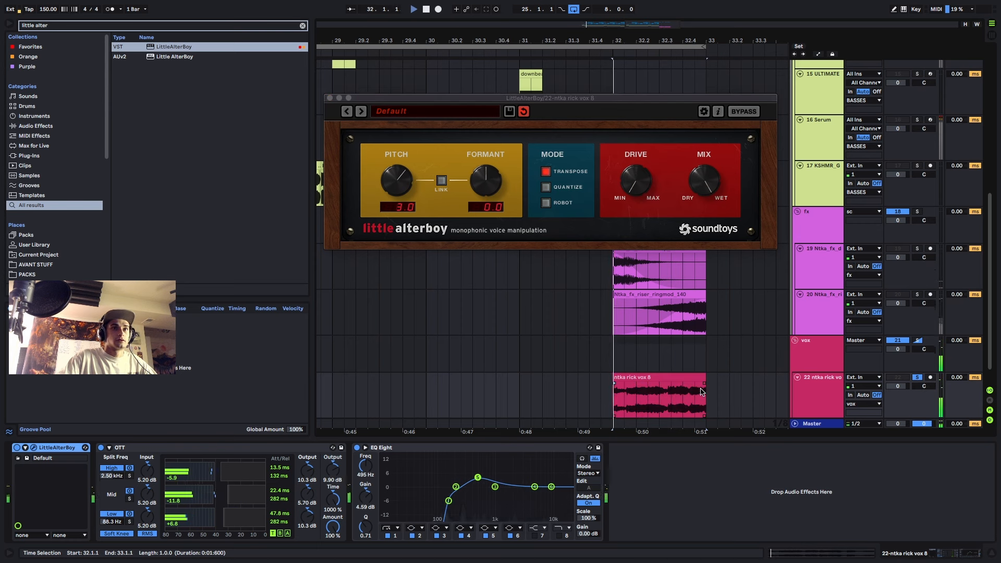
pyautogui.press('space')
pyautogui.press('space')
pyautogui.click(641, 377)
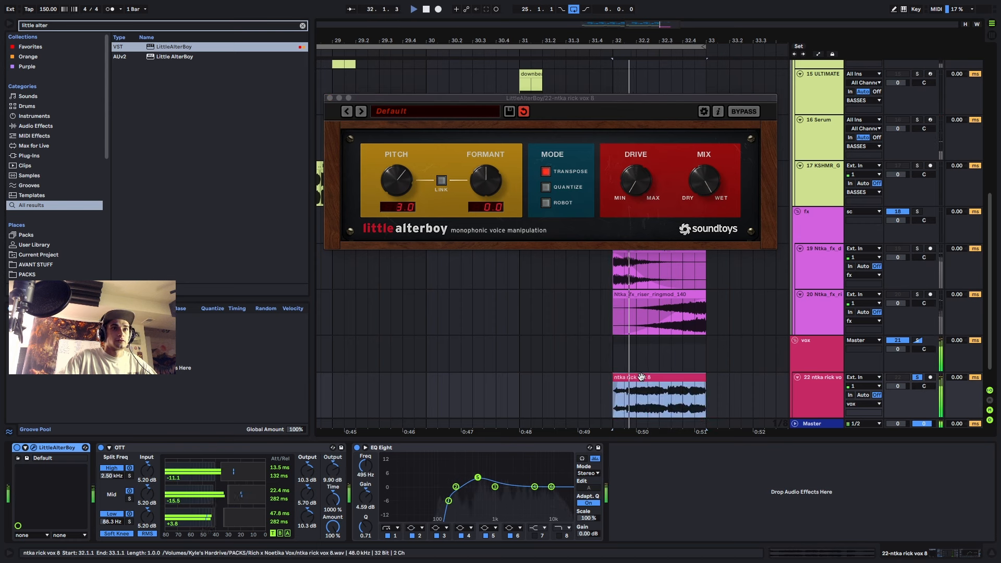
pyautogui.scroll(5, 636, 376)
pyautogui.press('space')
pyautogui.moveTo(578, 384); pyautogui.dragTo(630, 386)
pyautogui.press('space')
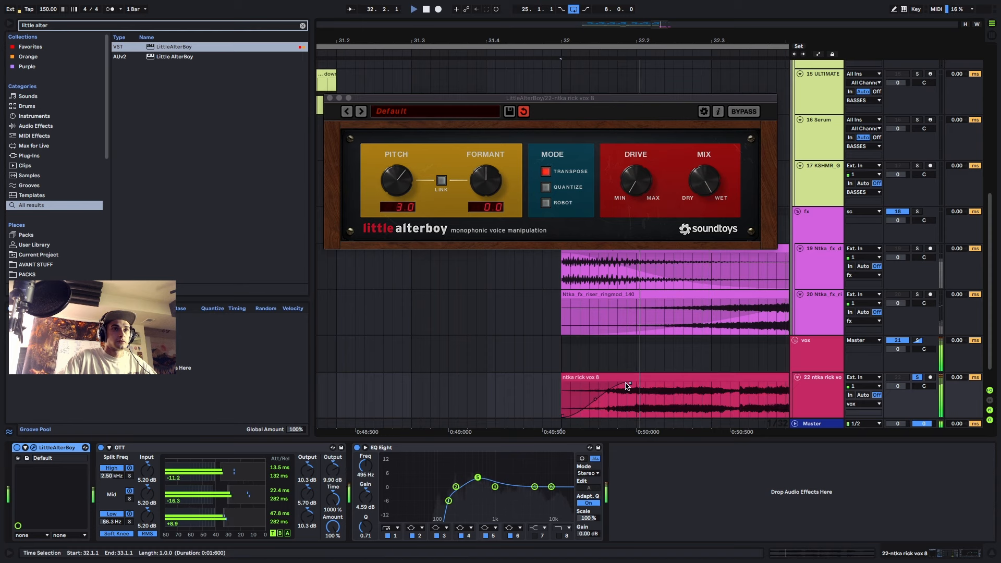
pyautogui.scroll(-5, 607, 405)
pyautogui.click(641, 377)
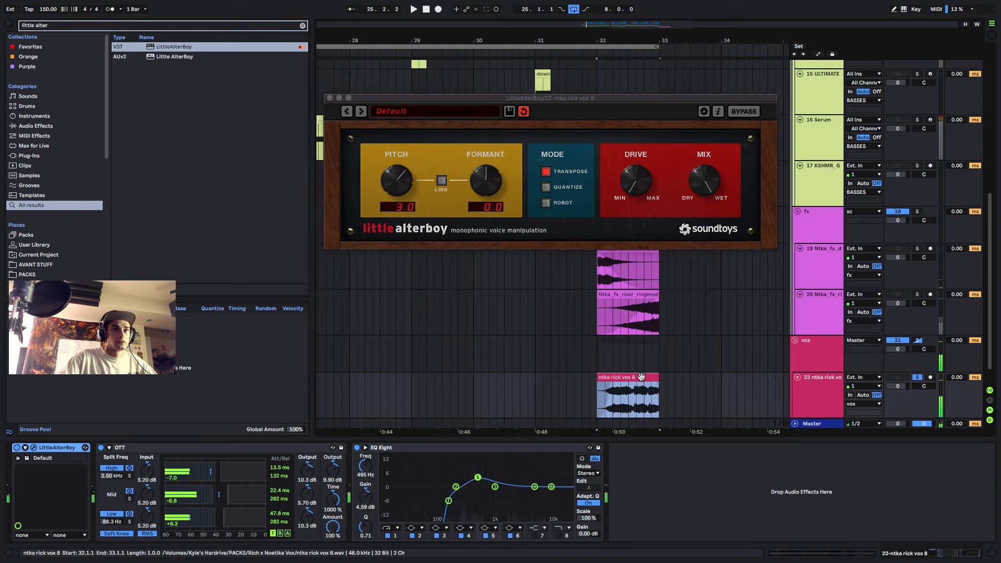
pyautogui.press('space')
pyautogui.press('space')
# - Raise LittleAlterBoy's drive to about halfway and set its pitch to -2.0 while the vocal plays
pyautogui.moveTo(635, 186); pyautogui.dragTo(666, 126)
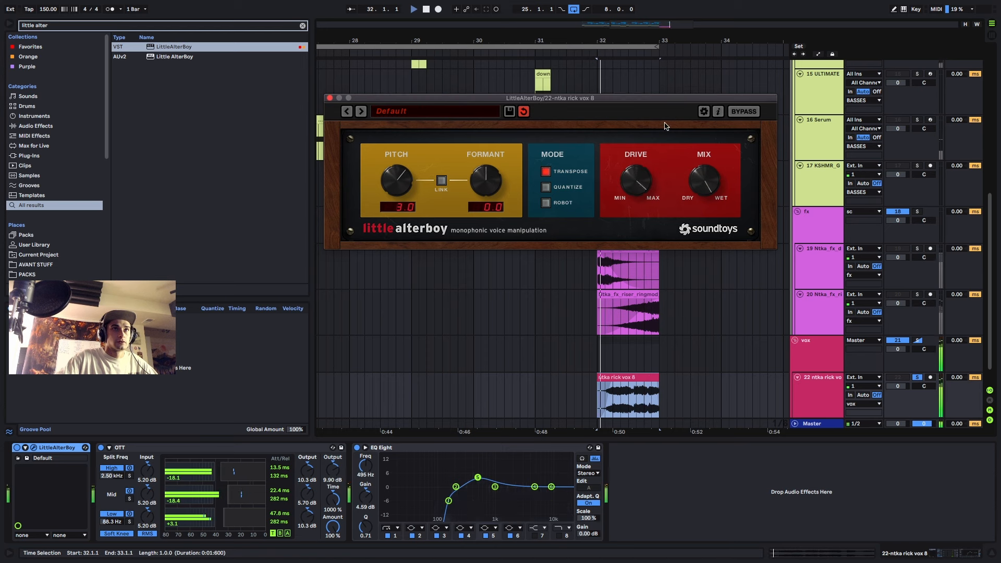
pyautogui.press('space')
pyautogui.press('space')
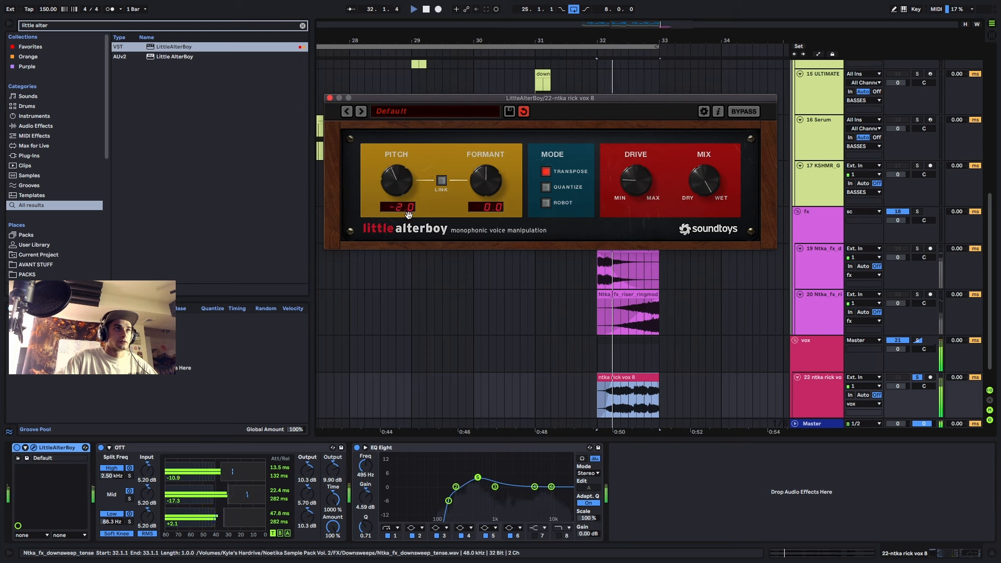
pyautogui.moveTo(403, 168); pyautogui.dragTo(405, 182)
pyautogui.press('space')
pyautogui.press('space')
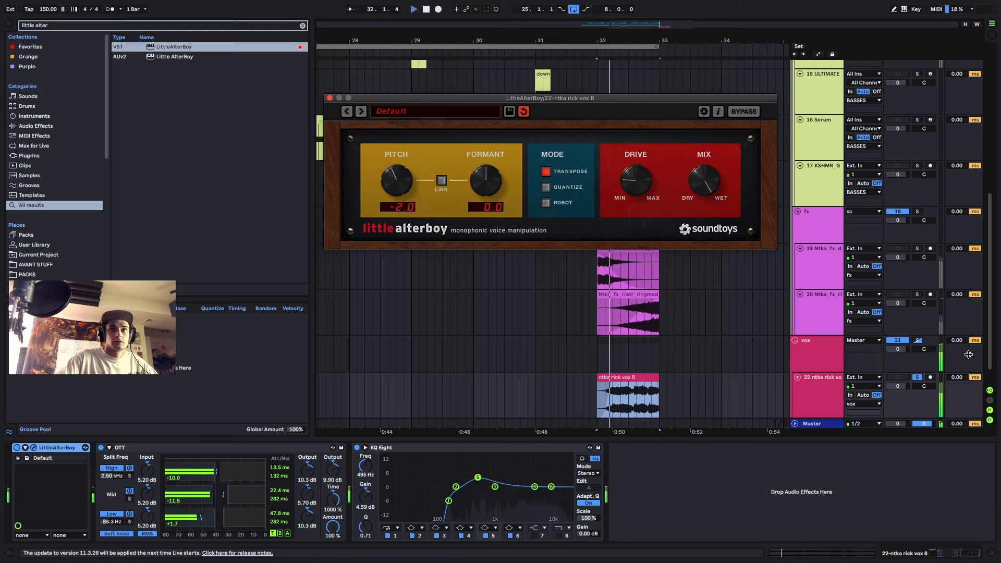
# - Unsolo the vocal track, close the LittleAlterBoy window, and listen to the full loop with all tracks
pyautogui.click(917, 377)
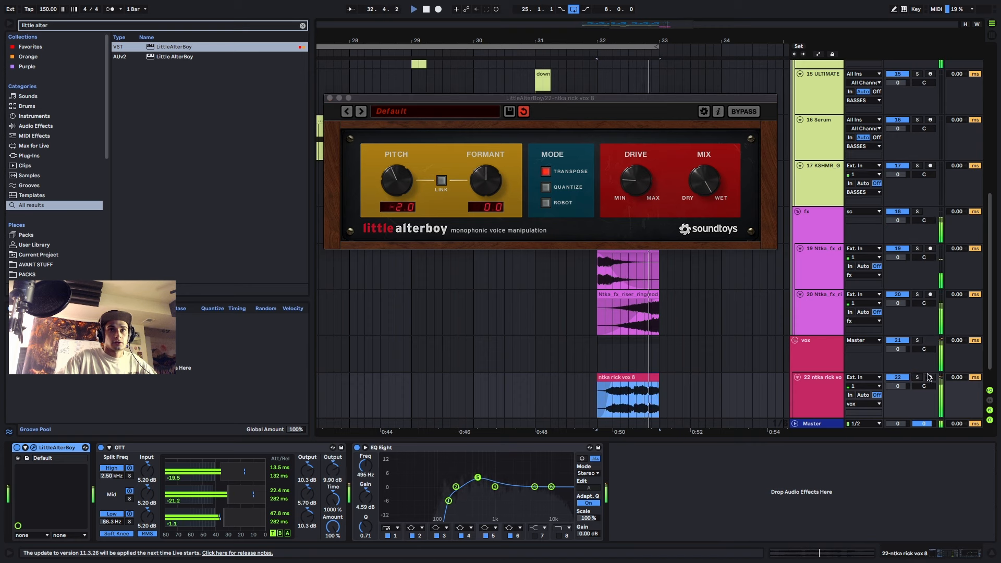
pyautogui.click(330, 98)
pyautogui.scroll(-5, 380, 275)
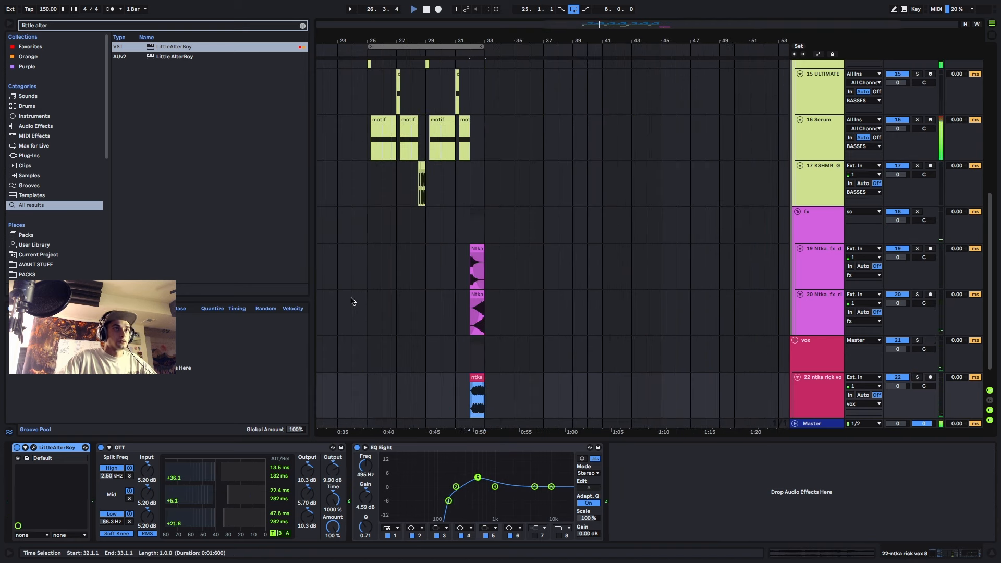
pyautogui.scroll(3, 351, 297)
pyautogui.scroll(3, 346, 293)
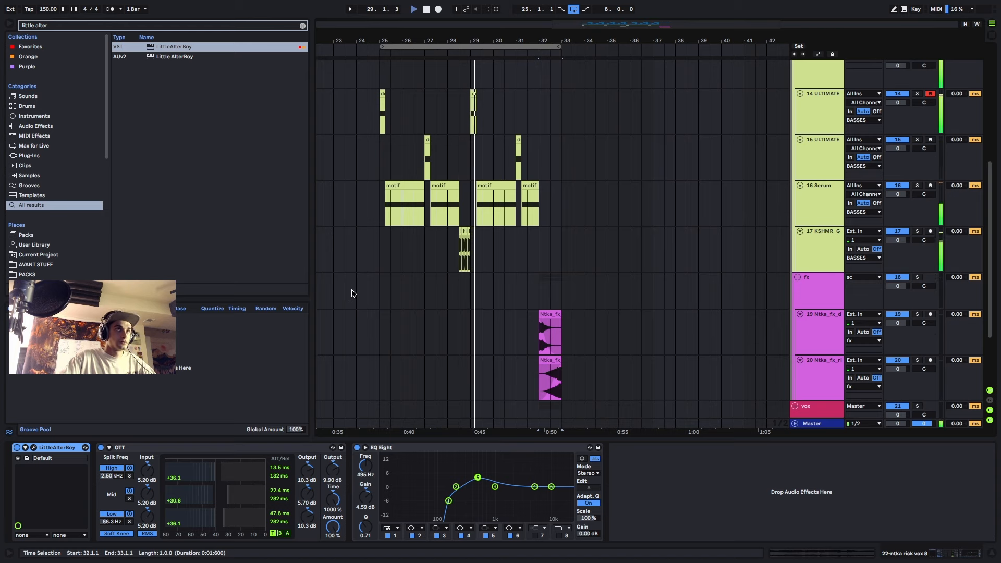
pyautogui.scroll(3, 386, 258)
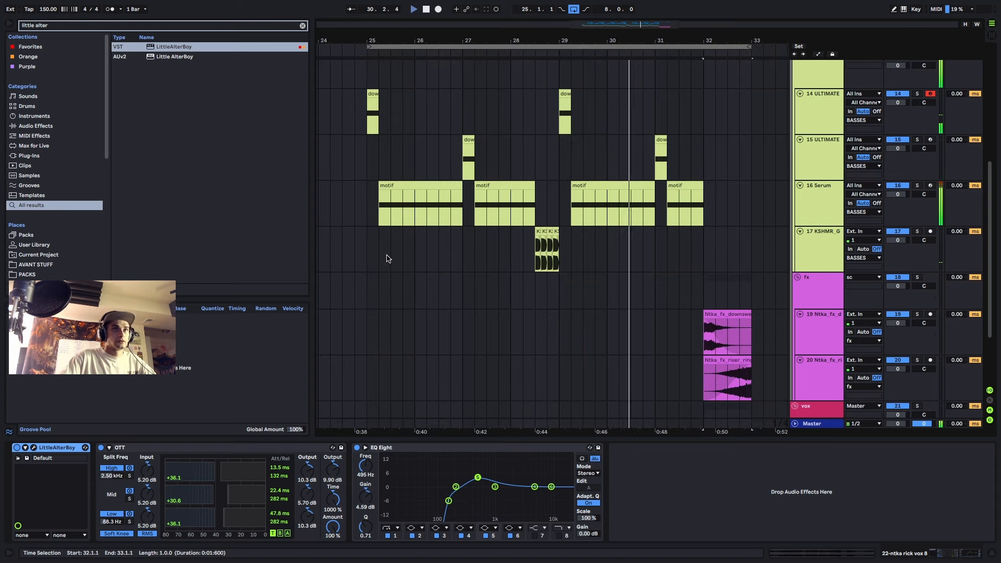
pyautogui.scroll(-2, 386, 258)
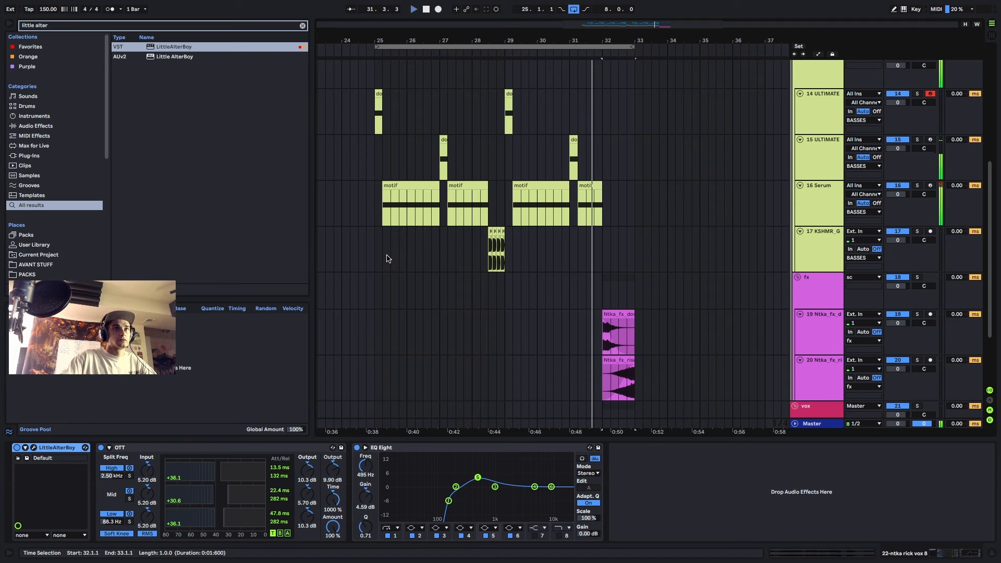
pyautogui.scroll(-3, 396, 266)
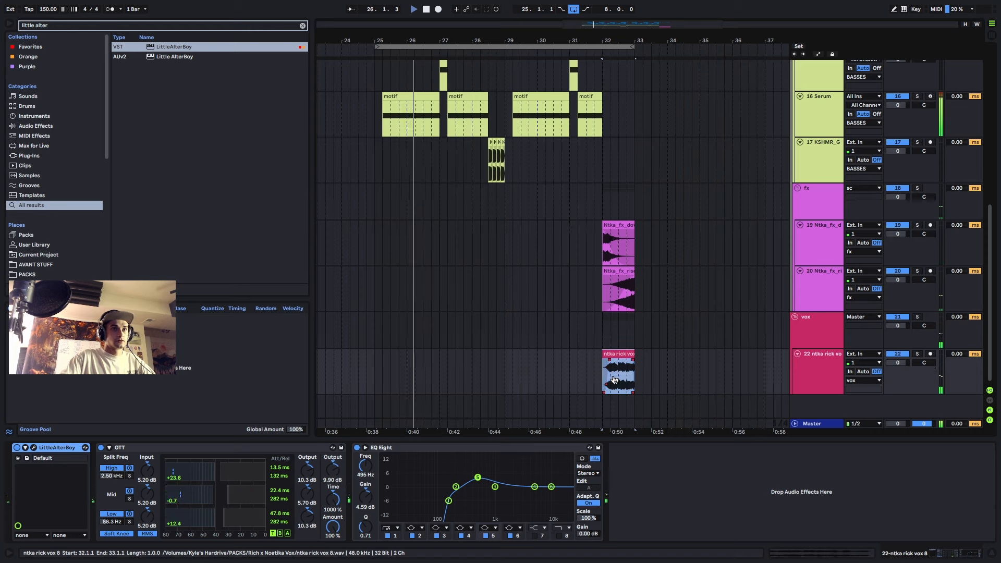
# - Adjust the end of the vocal clip around 33.1.1 while the loop plays
pyautogui.click(608, 355)
pyautogui.scroll(6, 605, 359)
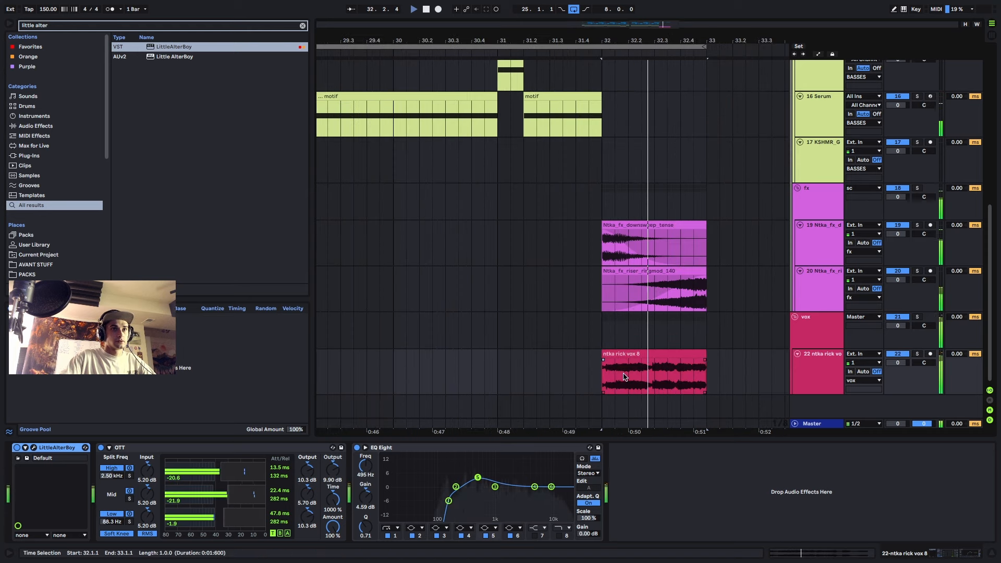
pyautogui.moveTo(707, 358)
pyautogui.mouseDown()
pyautogui.moveTo(719, 358)
pyautogui.moveTo(708, 359)
pyautogui.mouseUp()
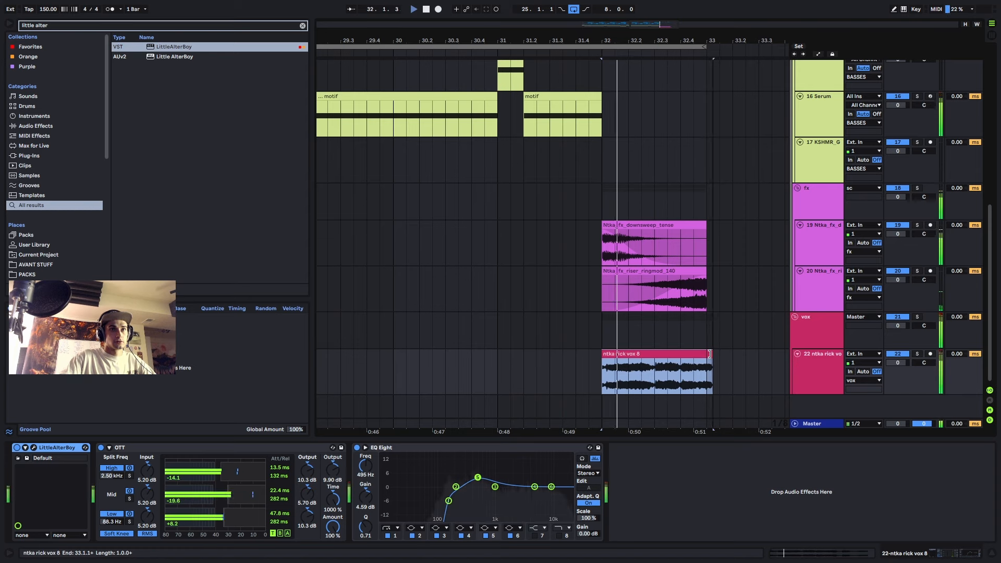
pyautogui.scroll(3, 705, 361)
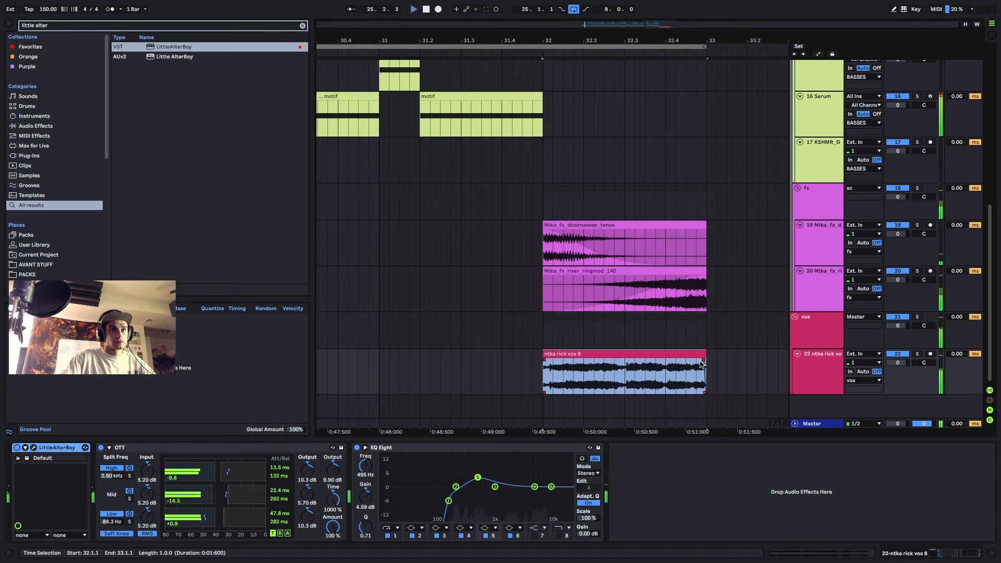
# - Duplicate a short slice of the vocal from 32.4.3 to bar 33 as a four-slice stutter, and audition it
pyautogui.press('space')
pyautogui.scroll(3, 679, 375)
pyautogui.moveTo(682, 374); pyautogui.dragTo(689, 374)
pyautogui.press('super+d')
pyautogui.press('super+d')
pyautogui.press('super+d')
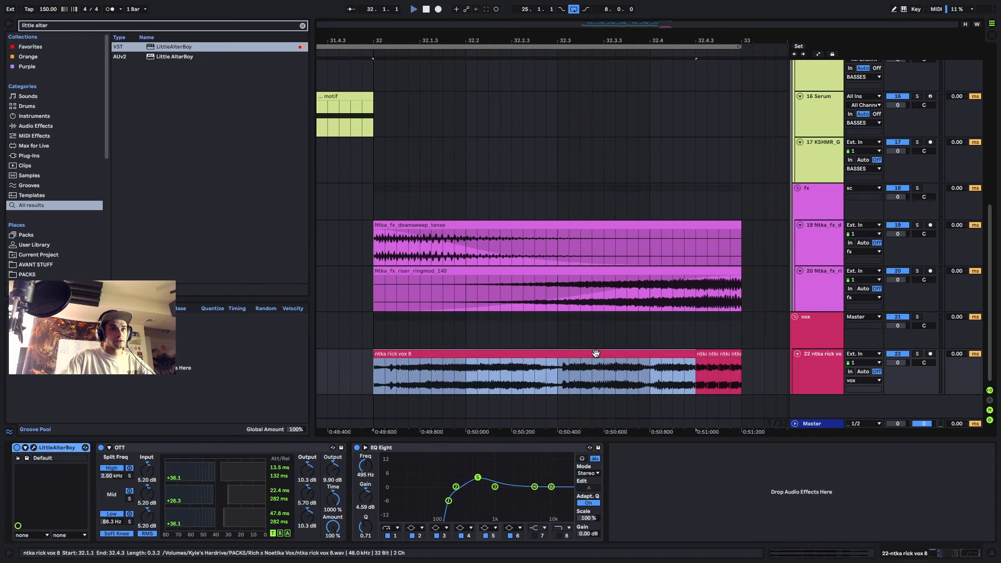
pyautogui.click(607, 356)
pyautogui.press('space')
pyautogui.press('space')
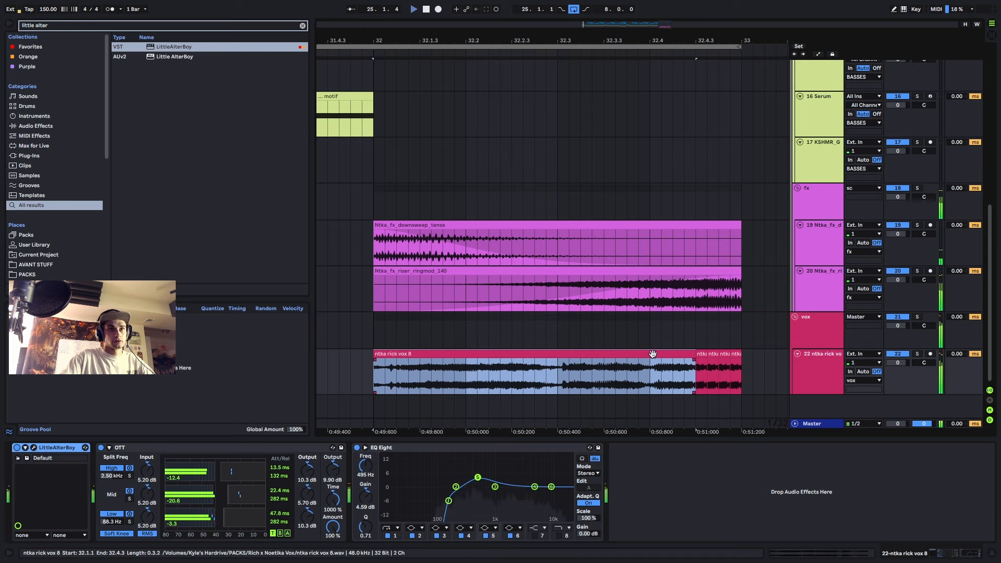
# - Start the vocal stutter one slice earlier, before 32.4.3, for five slices in total, and listen to the loop
pyautogui.moveTo(674, 376); pyautogui.dragTo(680, 376)
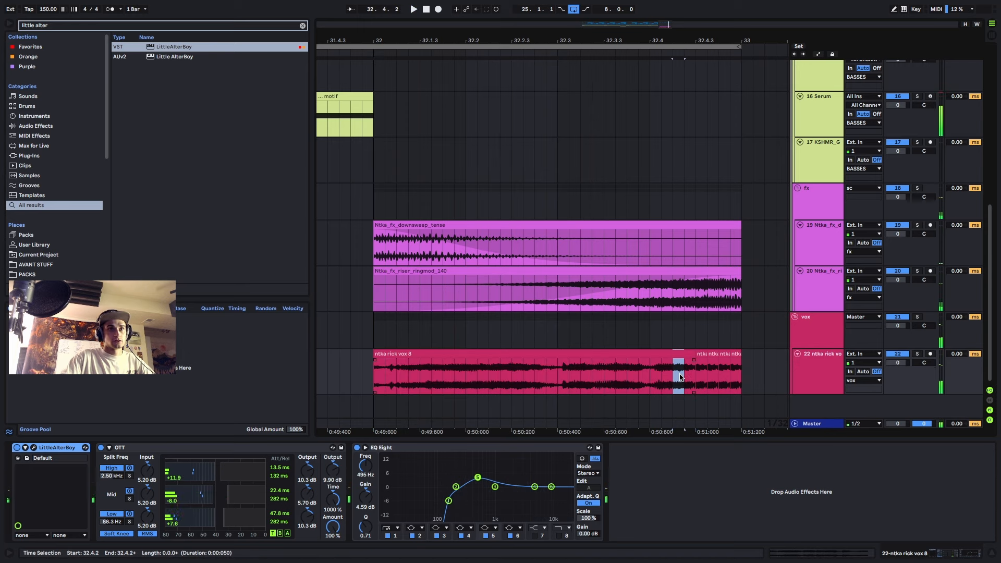
pyautogui.click(585, 354)
pyautogui.press('space')
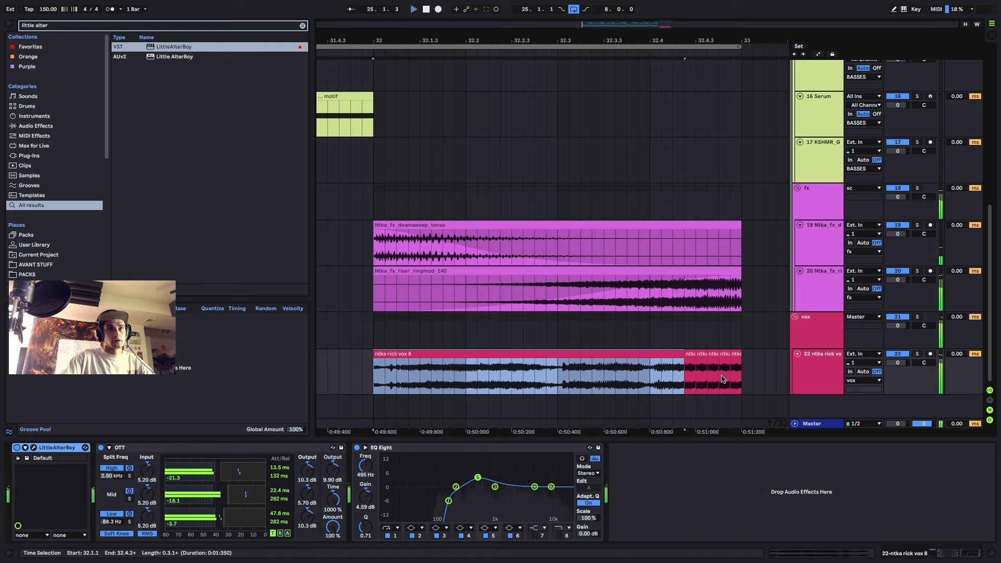
pyautogui.scroll(-10, 642, 365)
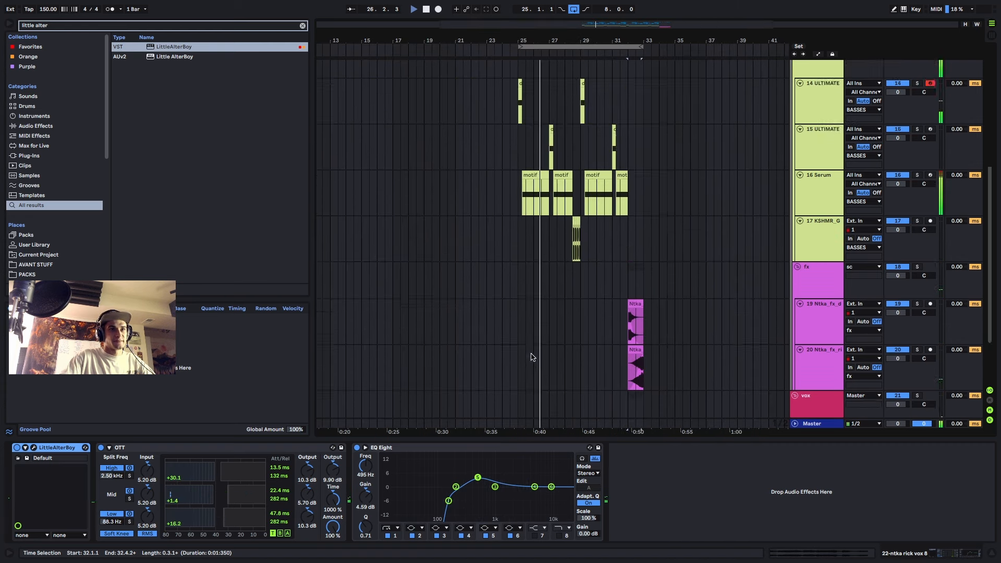
# - Insert an audio track at the end of the fx group and search the browser for "rise ntka"
pyautogui.click(517, 365)
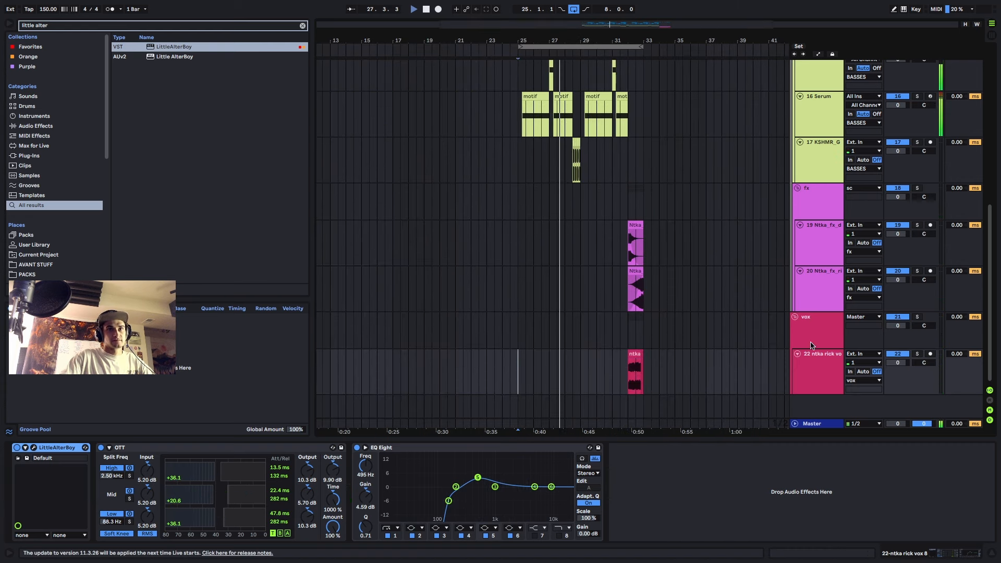
pyautogui.click(819, 296)
pyautogui.press('super+t')
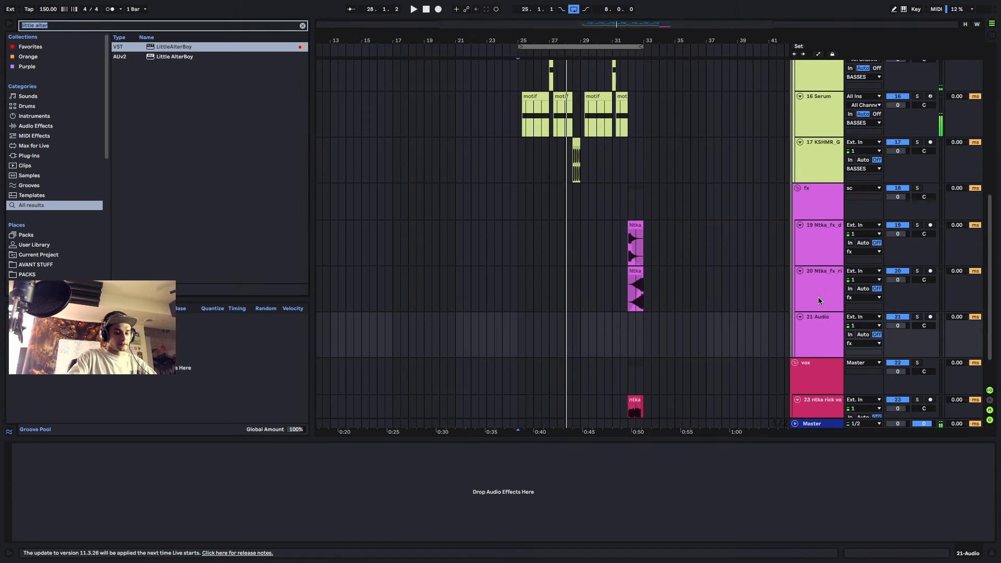
pyautogui.write('rise ntka')
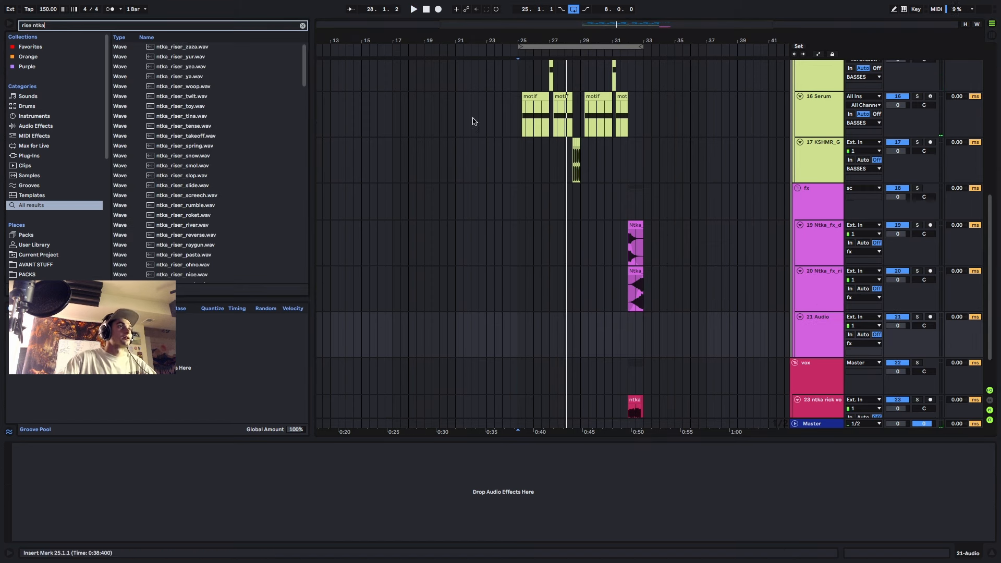
# - Audition the ntka_riser samples in the search results, including slop, metalz, mohawk and nice
pyautogui.click(162, 145)
pyautogui.click(208, 177)
pyautogui.scroll(-3, 203, 198)
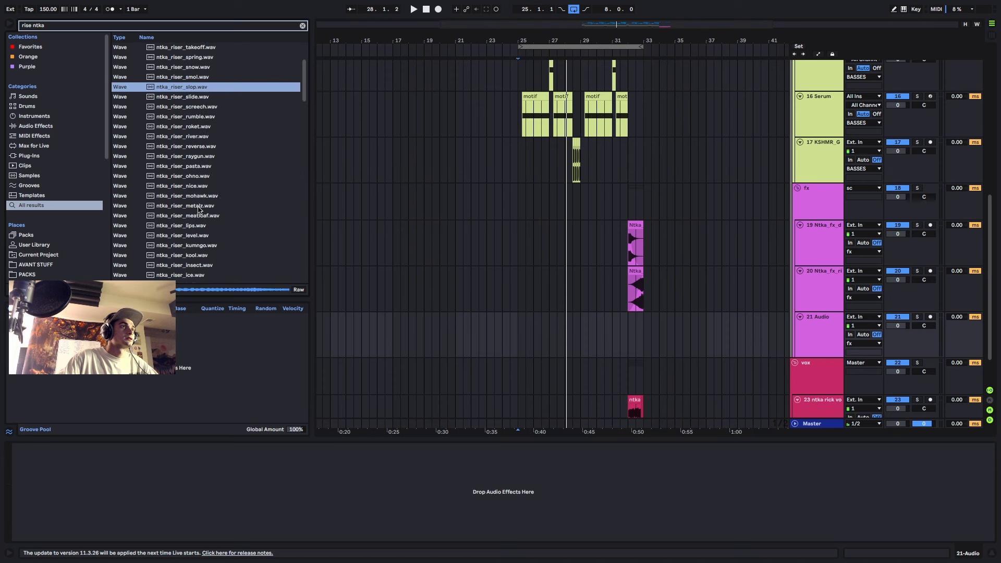
pyautogui.click(203, 188)
pyautogui.scroll(3, 218, 164)
pyautogui.click(195, 87)
pyautogui.scroll(-2, 203, 230)
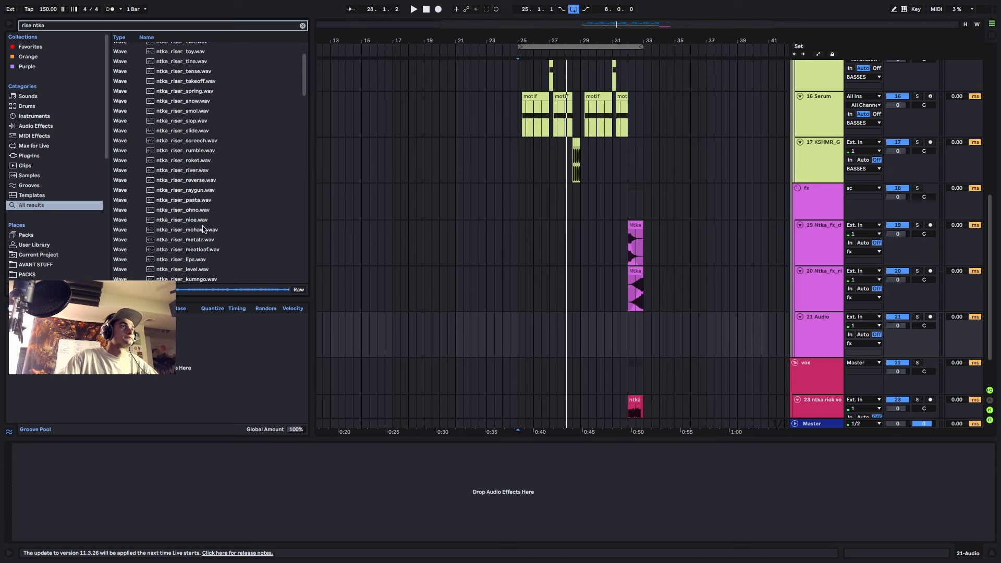
pyautogui.scroll(-2, 204, 229)
pyautogui.click(204, 222)
pyautogui.click(204, 194)
pyautogui.click(206, 183)
pyautogui.click(207, 173)
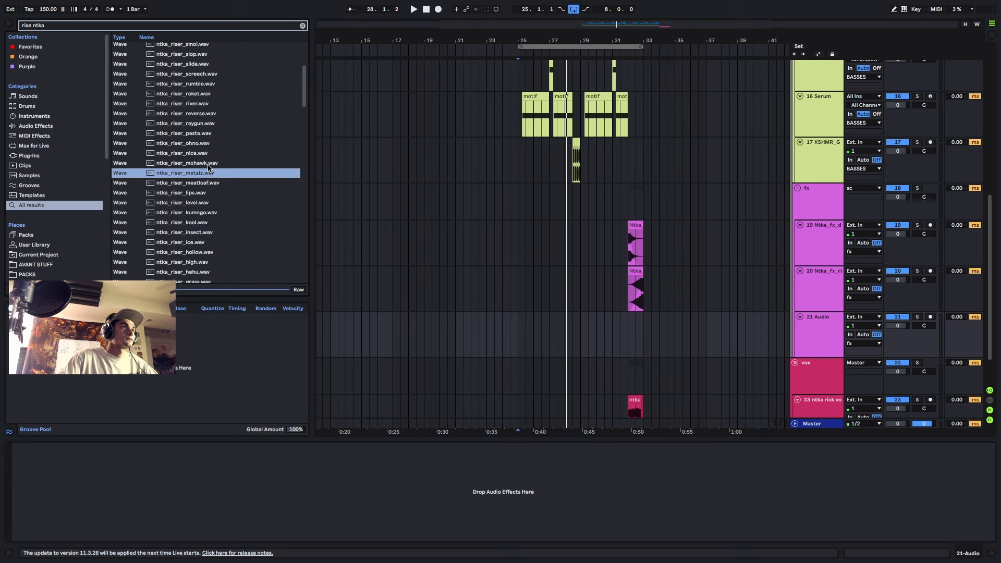
pyautogui.click(208, 164)
pyautogui.click(197, 154)
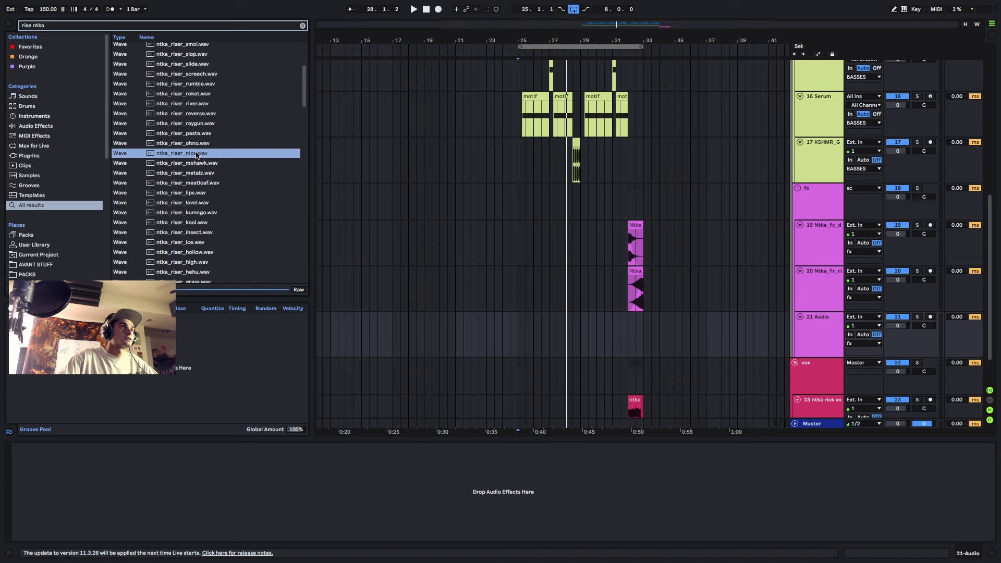
# - Place ntka_riser_nice.wav on the new fx track from bar 30 to bar 32 and set the track volume to 5.0 dB
pyautogui.moveTo(189, 155); pyautogui.dragTo(594, 343)
pyautogui.press('space')
pyautogui.moveTo(897, 325); pyautogui.dragTo(907, 325)
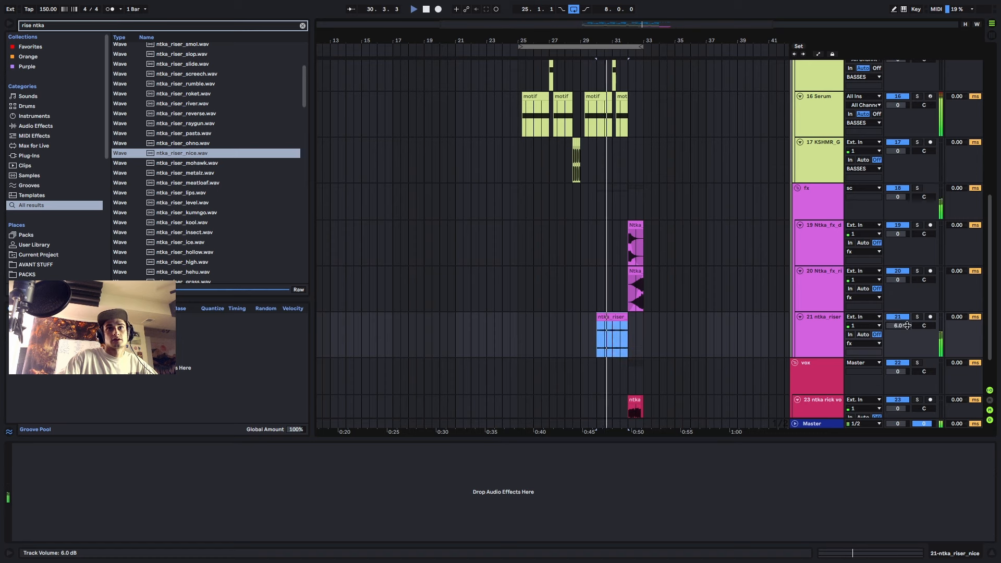
pyautogui.scroll(5, 595, 333)
pyautogui.moveTo(609, 323); pyautogui.dragTo(755, 323)
pyautogui.scroll(-8, 650, 337)
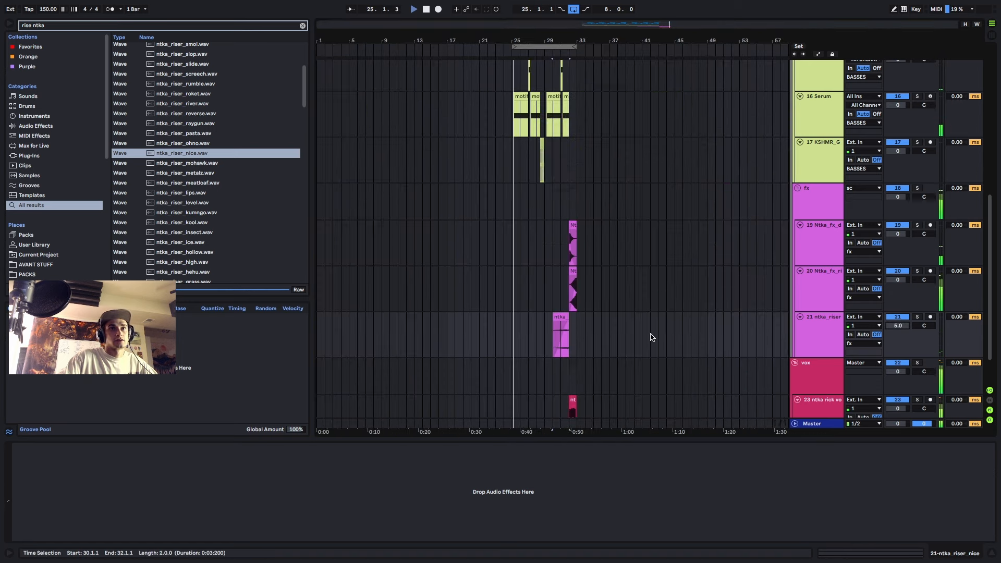
# - Stop playback, add an audio track below the BASSES group, and put it in a new group named "synth"
pyautogui.scroll(5, 814, 318)
pyautogui.press('space')
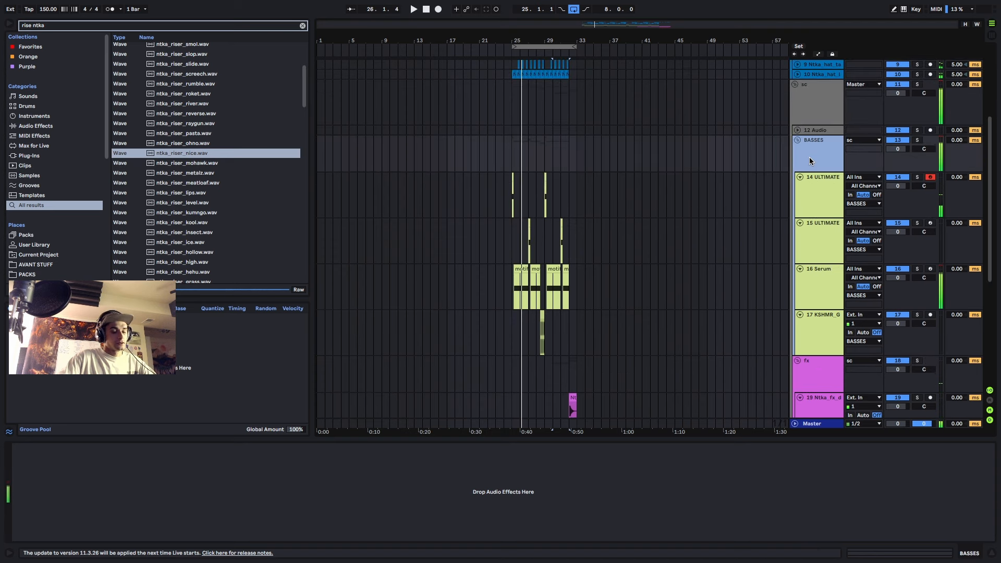
pyautogui.hotkey('ctrl', 'z')
pyautogui.hotkey('ctrl', 'z')
pyautogui.hotkey('ctrl', 'z')
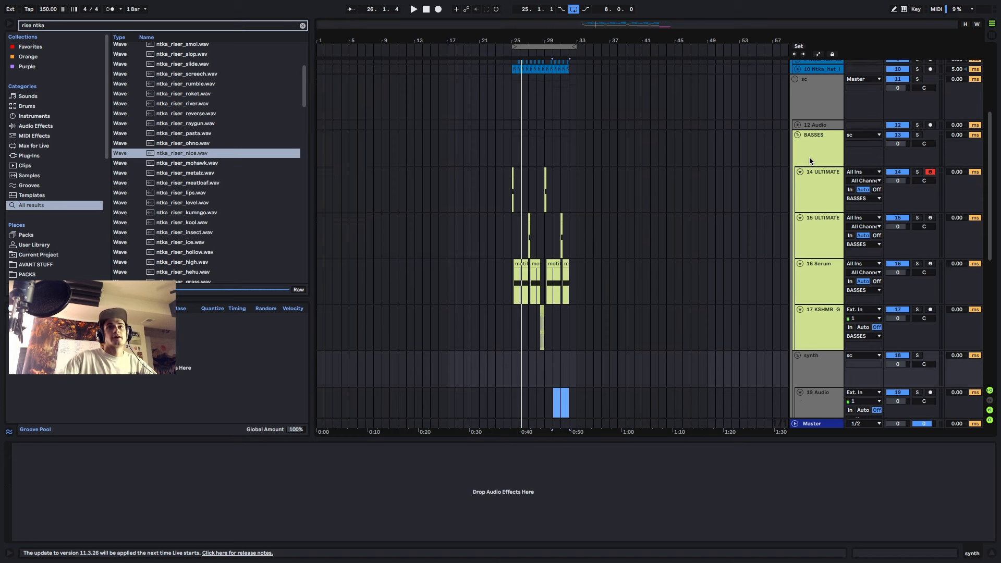
pyautogui.scroll(-3, 813, 219)
# - Color the synth group red and select the audio track inside it
pyautogui.rightClick(816, 284)
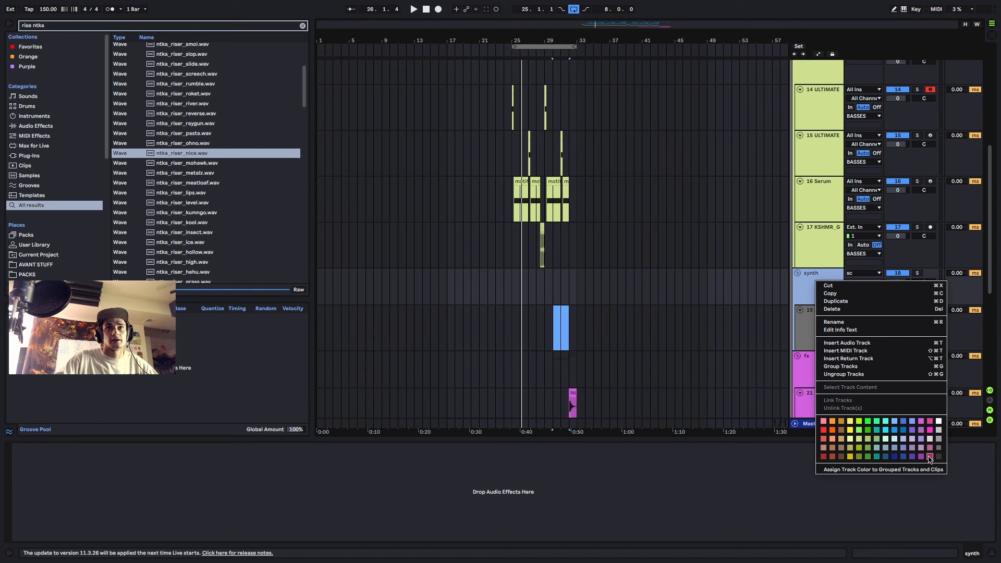
pyautogui.click(823, 431)
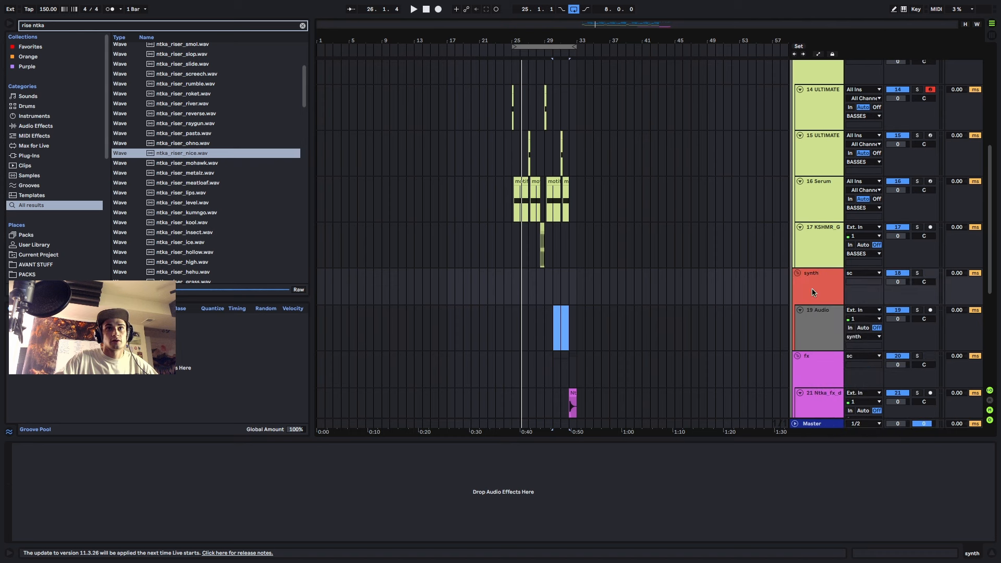
pyautogui.rightClick(810, 283)
pyautogui.click(805, 311)
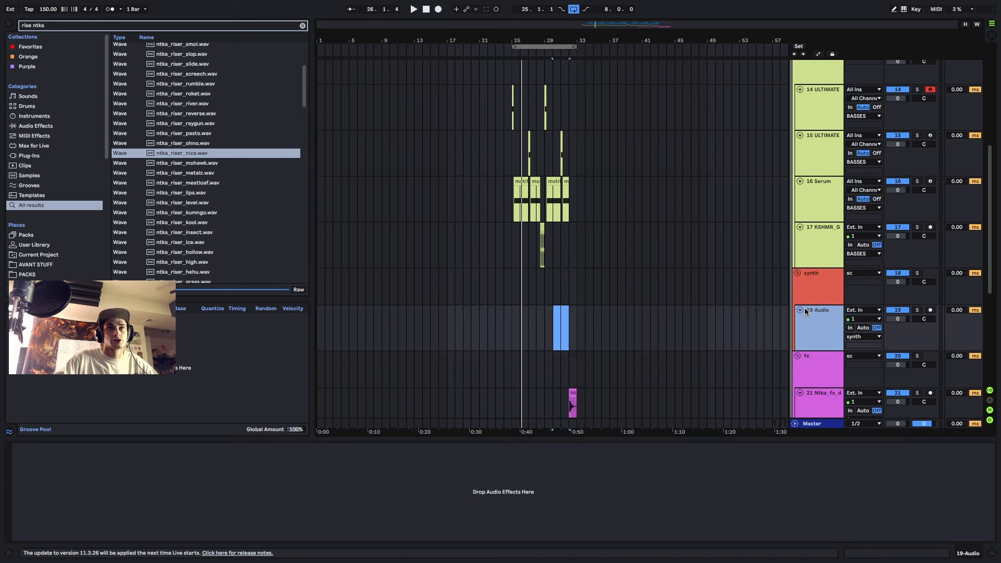
# - Search the sample library for "stab" and audition KSHMR_Stab and LTRX_bass_stab samples
pyautogui.hotkey('ctrl', 'f')
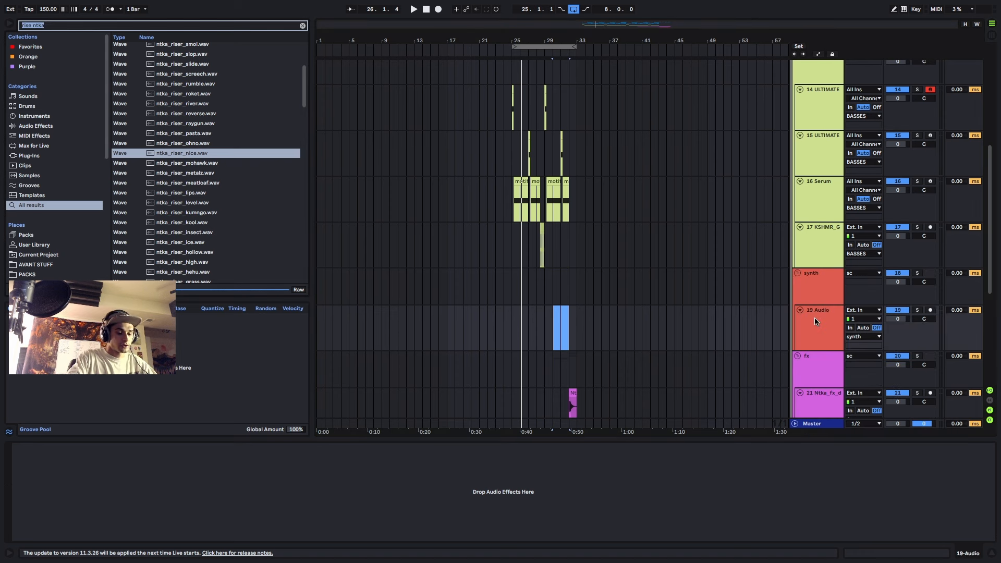
pyautogui.write('stab')
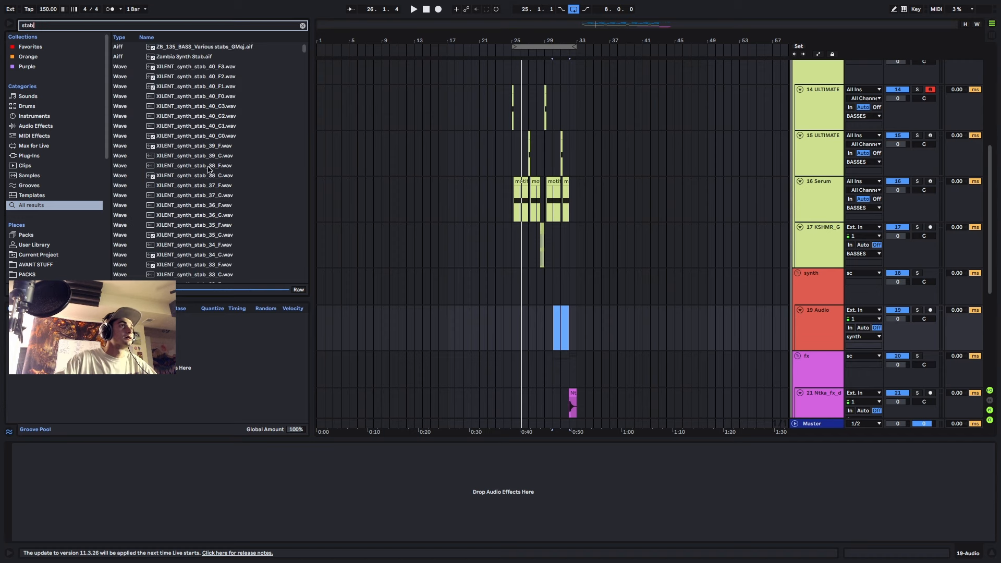
pyautogui.scroll(-20, 207, 170)
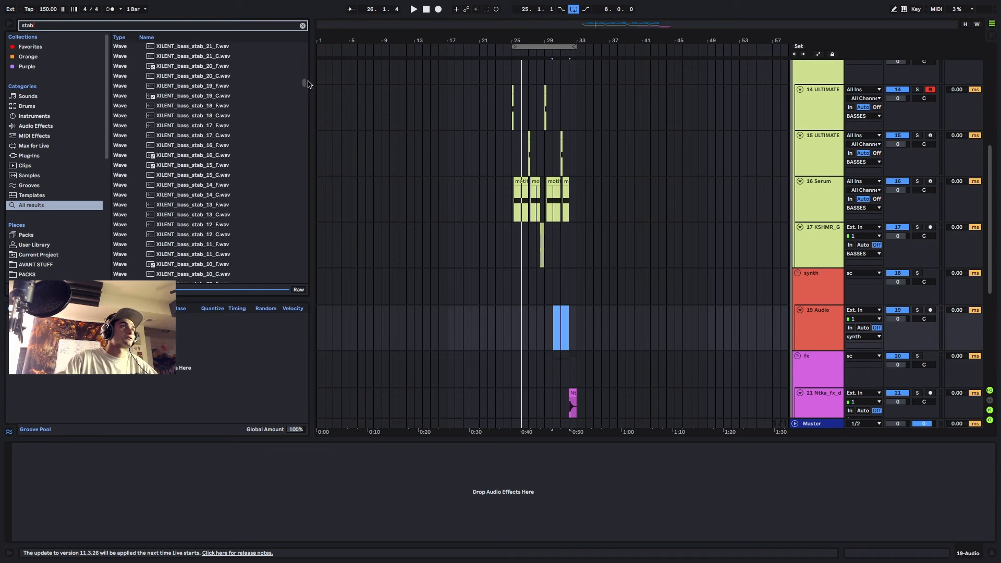
pyautogui.scroll(-15, 266, 184)
pyautogui.scroll(2, 197, 171)
pyautogui.click(200, 168)
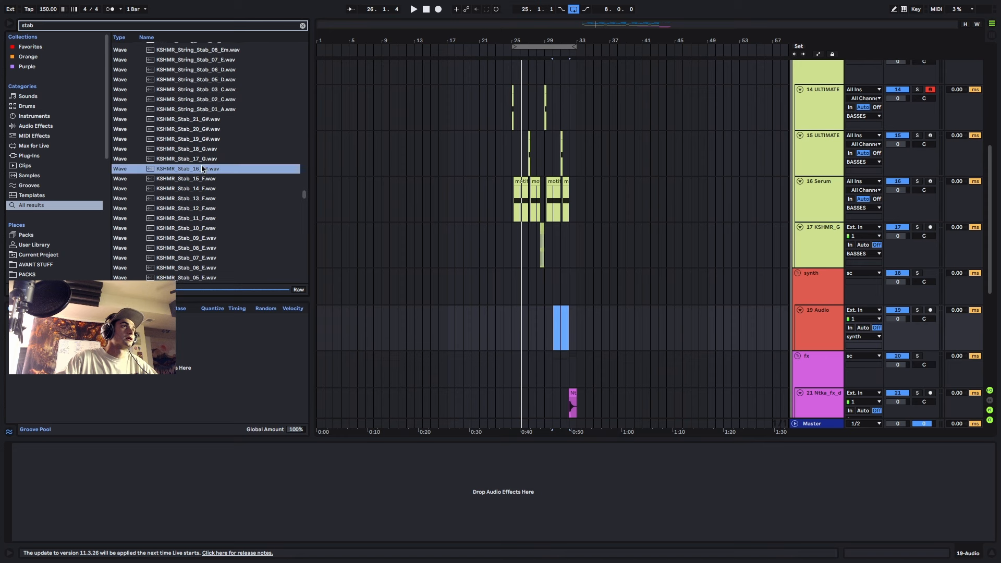
pyautogui.click(207, 230)
pyautogui.click(207, 252)
pyautogui.scroll(10, 218, 208)
pyautogui.click(222, 175)
pyautogui.scroll(5, 222, 167)
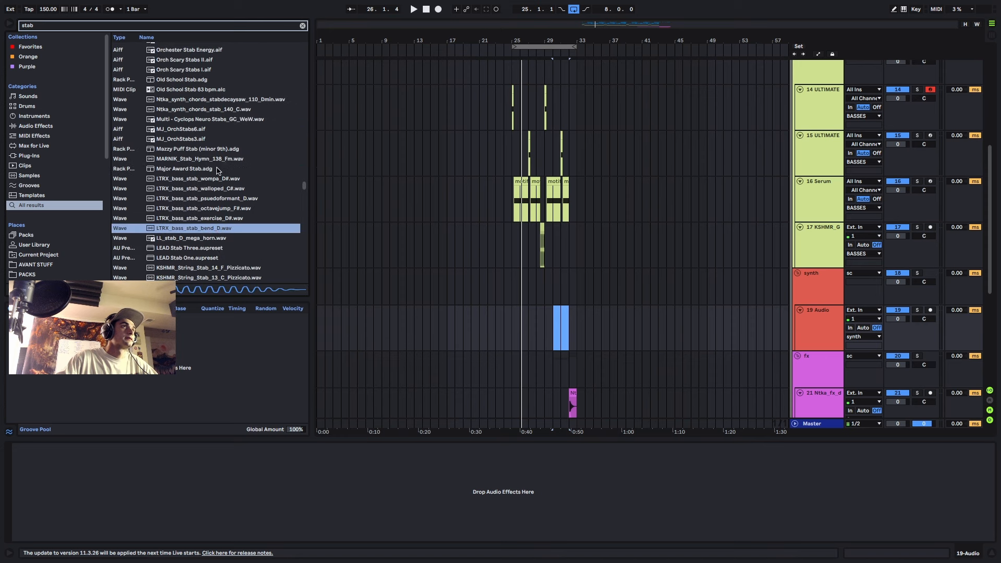
# - Audition more stab results, including SF_Probability_Bass_Stab, KSHMR_Stab_09_E and KSHMR_Bass_Stab_07_F
pyautogui.click(218, 168)
pyautogui.scroll(5, 218, 168)
pyautogui.click(194, 117)
pyautogui.scroll(12, 194, 120)
pyautogui.click(196, 136)
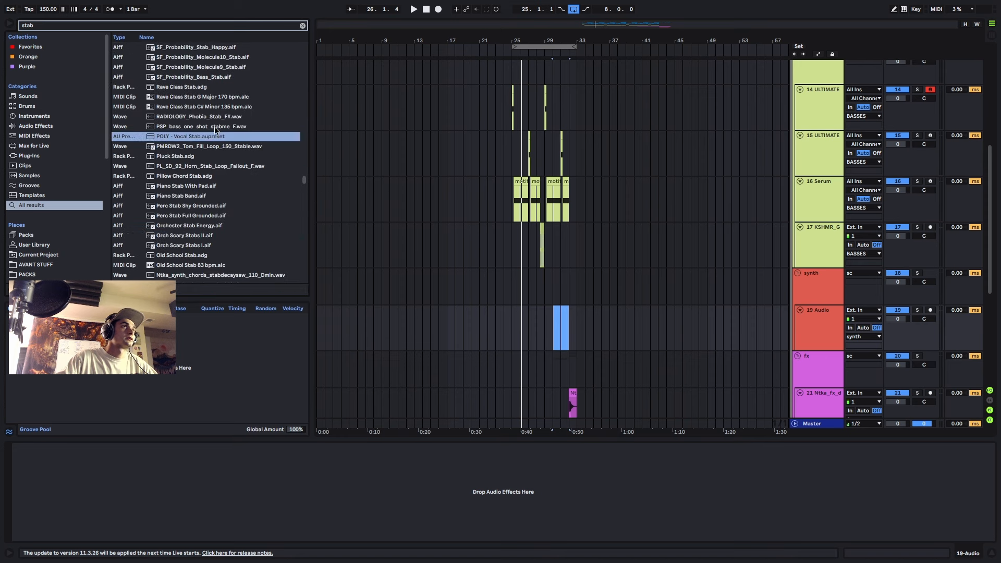
pyautogui.click(209, 77)
pyautogui.scroll(-15, 203, 156)
pyautogui.click(199, 193)
pyautogui.scroll(5, 200, 193)
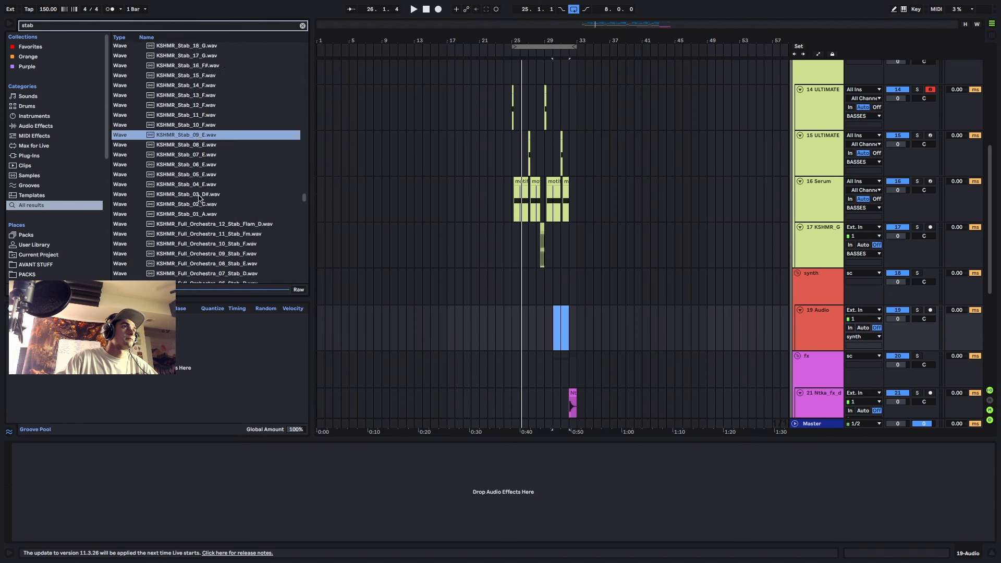
pyautogui.click(206, 196)
pyautogui.scroll(5, 209, 196)
pyautogui.click(213, 192)
pyautogui.scroll(-10, 211, 195)
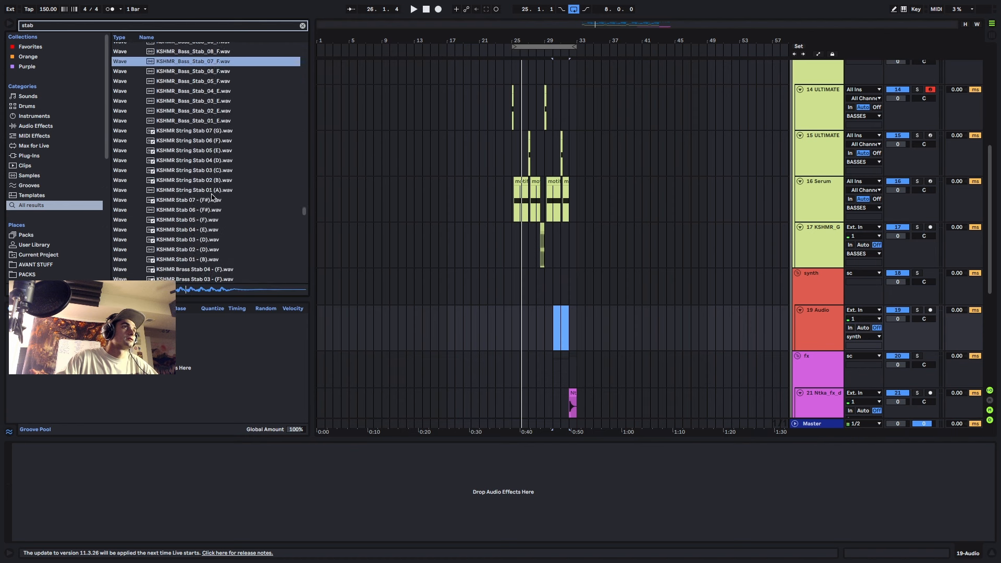
# - Audition stabs further down the results, including KSHMR Brass Stab 02 and the KOAN_SOUND bass stabs
pyautogui.click(189, 200)
pyautogui.click(208, 160)
pyautogui.scroll(-2, 208, 159)
pyautogui.scroll(-4, 209, 172)
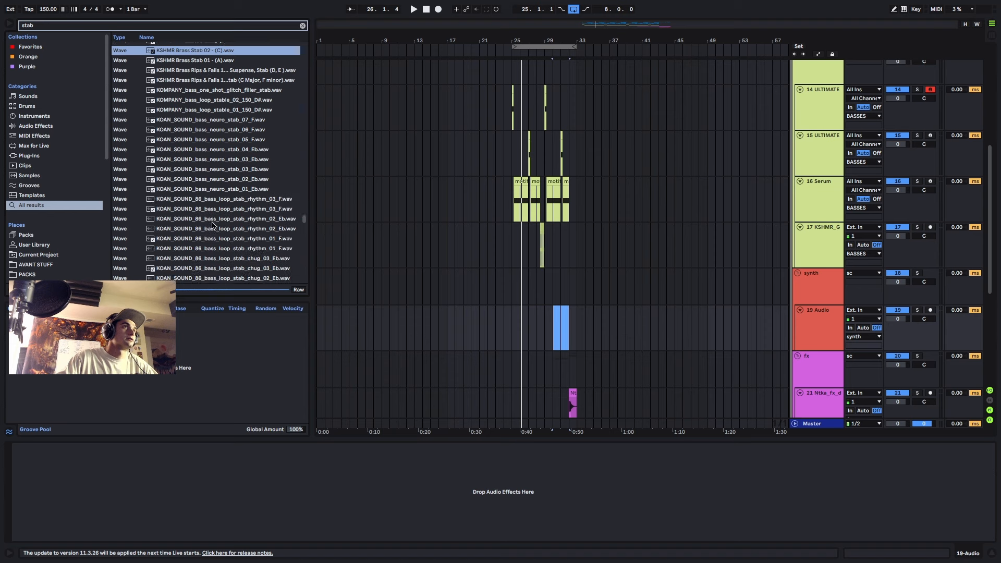
pyautogui.click(211, 223)
pyautogui.scroll(-15, 211, 223)
pyautogui.click(211, 221)
pyautogui.scroll(-5, 211, 223)
pyautogui.click(211, 219)
pyautogui.scroll(-5, 211, 221)
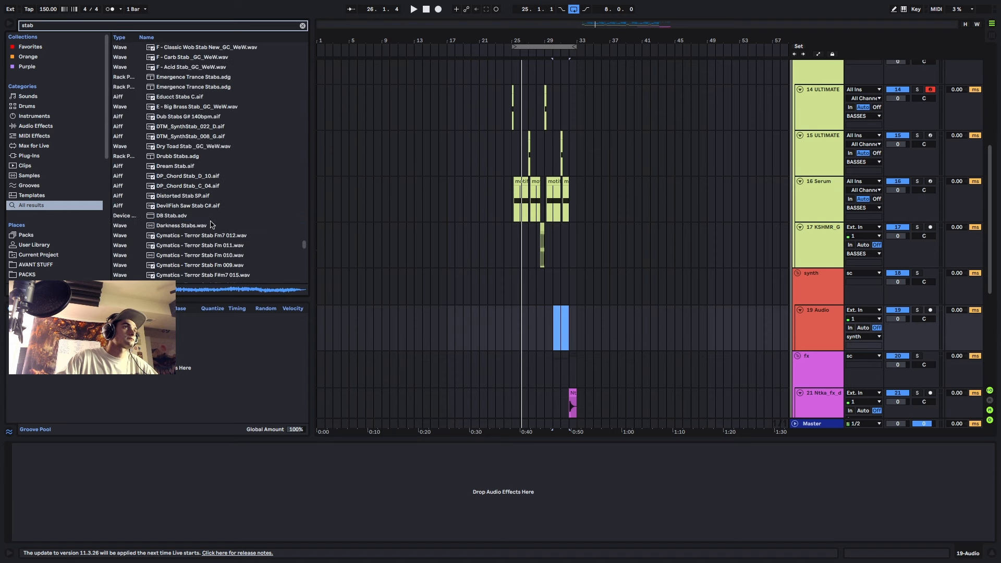
# - Audition the Cymatics - Terror Stab samples, including Fm 009, Dm 003 and Dm 002
pyautogui.click(211, 225)
pyautogui.click(211, 265)
pyautogui.scroll(-6, 211, 245)
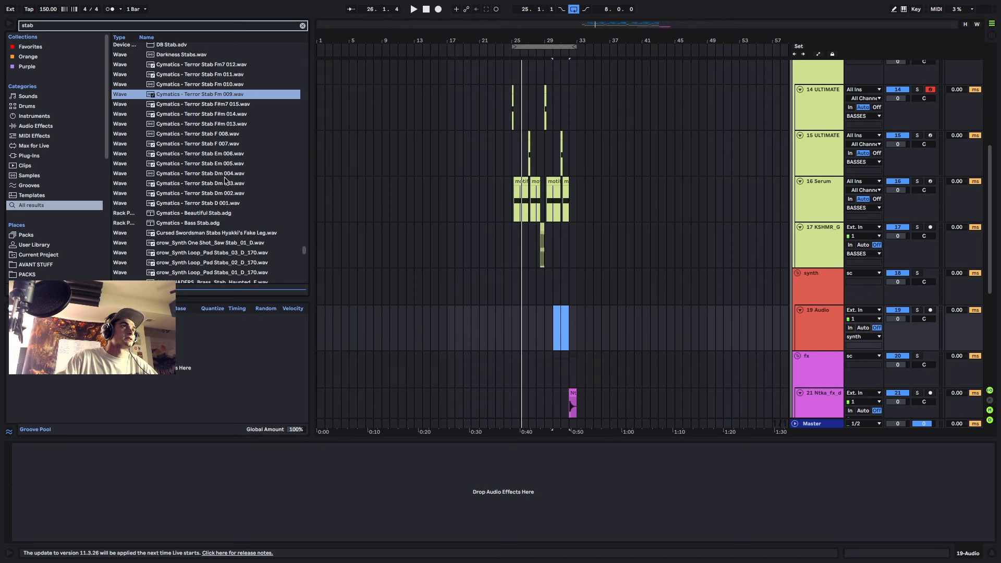
pyautogui.click(227, 176)
pyautogui.click(220, 184)
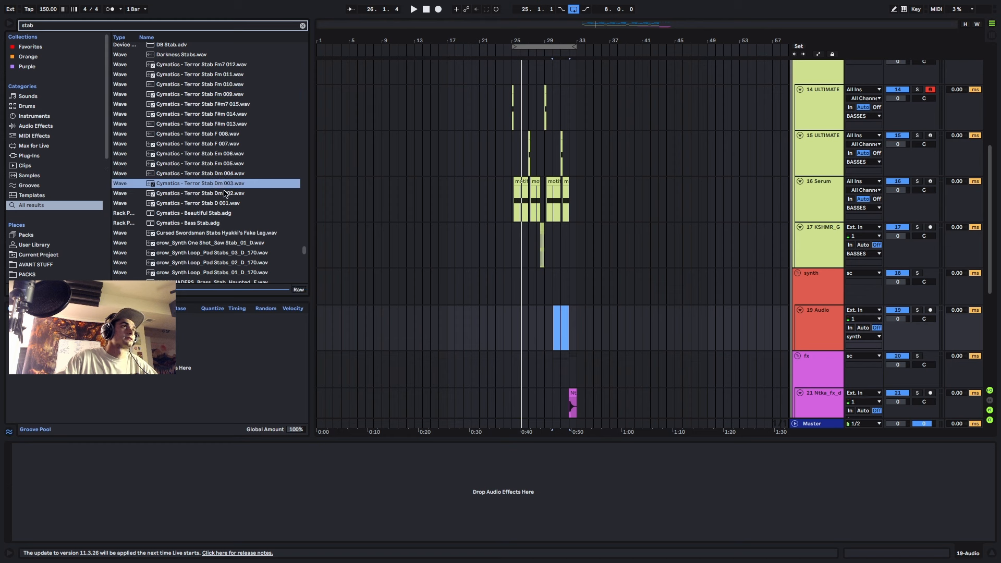
pyautogui.click(225, 194)
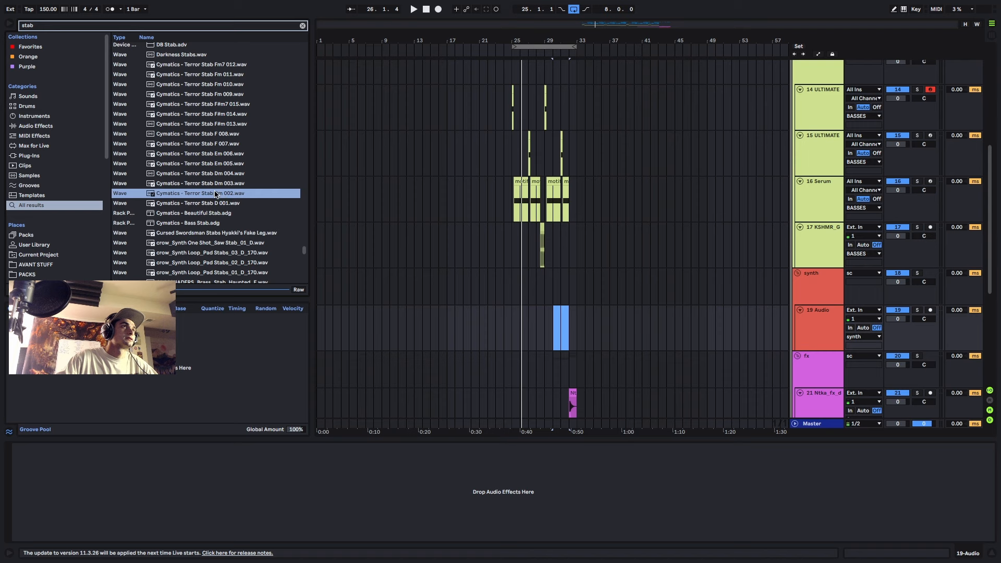
# - Place Cymatics - Terror Stab Dm 002 at 29.2 on the synth group's audio track and trim it to one beat
pyautogui.moveTo(211, 193); pyautogui.dragTo(617, 308)
pyautogui.scroll(5, 527, 323)
pyautogui.click(484, 317)
pyautogui.scroll(5, 672, 311)
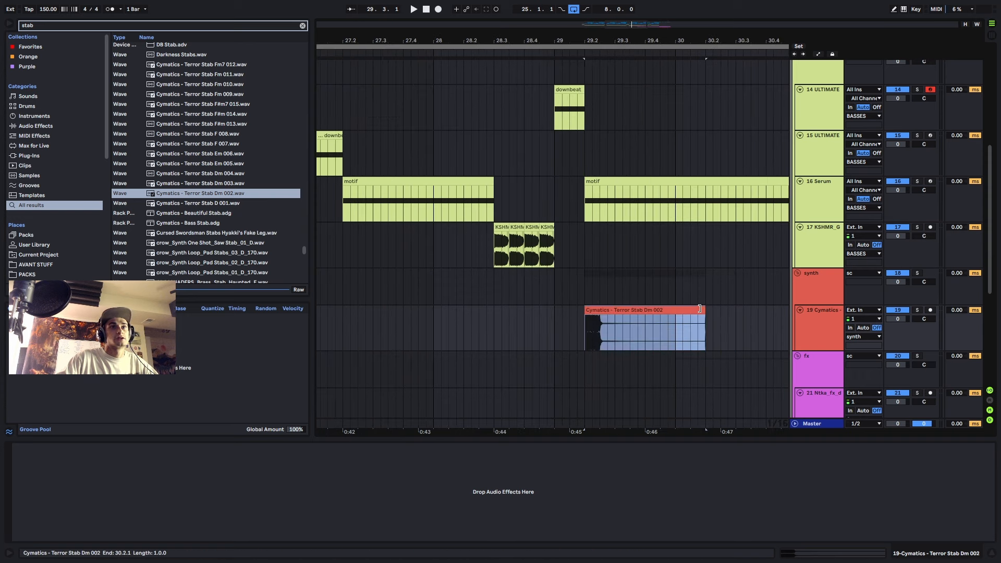
pyautogui.moveTo(735, 310); pyautogui.dragTo(622, 310)
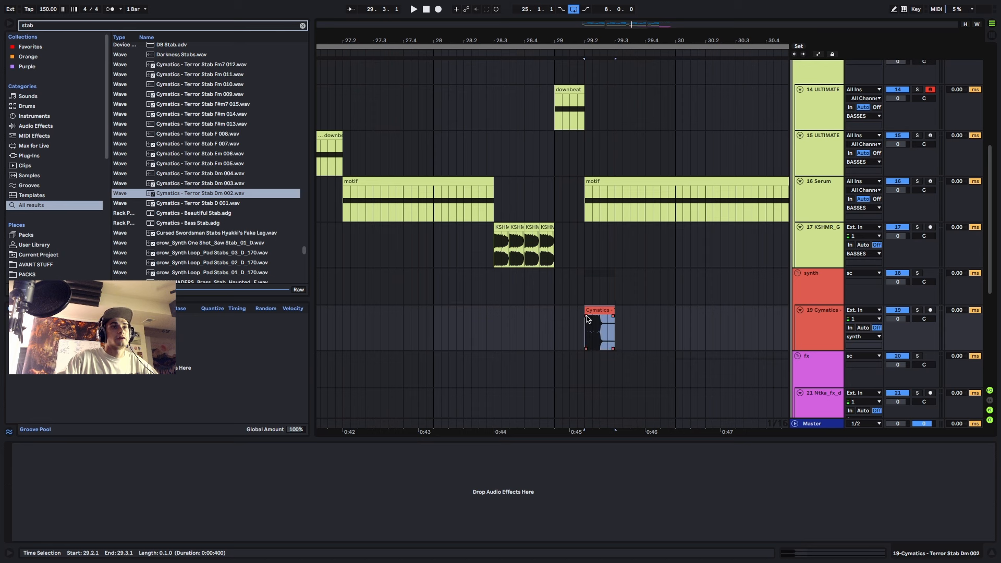
# - Add a fade-out to the stab clip and duplicate it every two beats, to 29.4 and 30.2
pyautogui.click(597, 317)
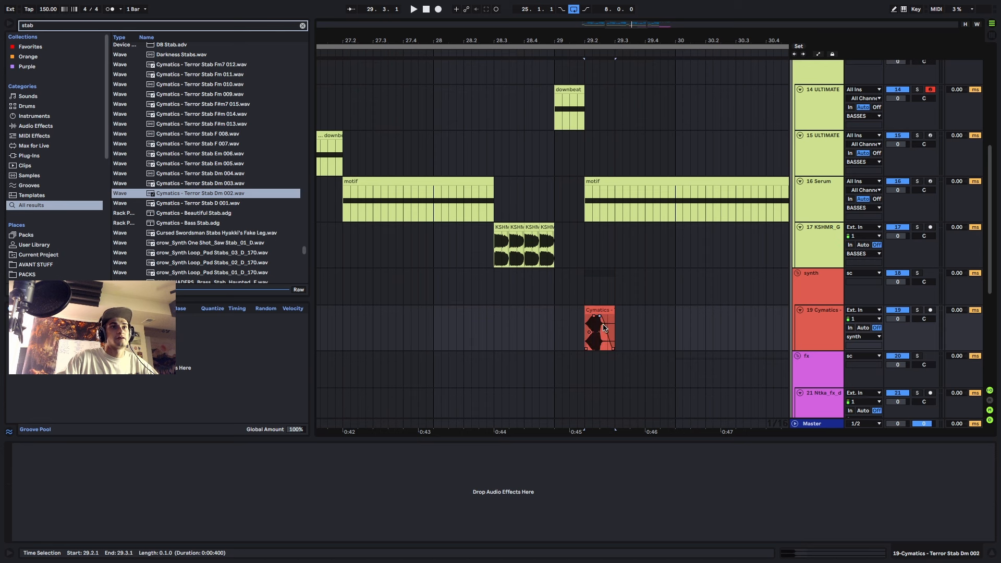
pyautogui.scroll(-2, 647, 333)
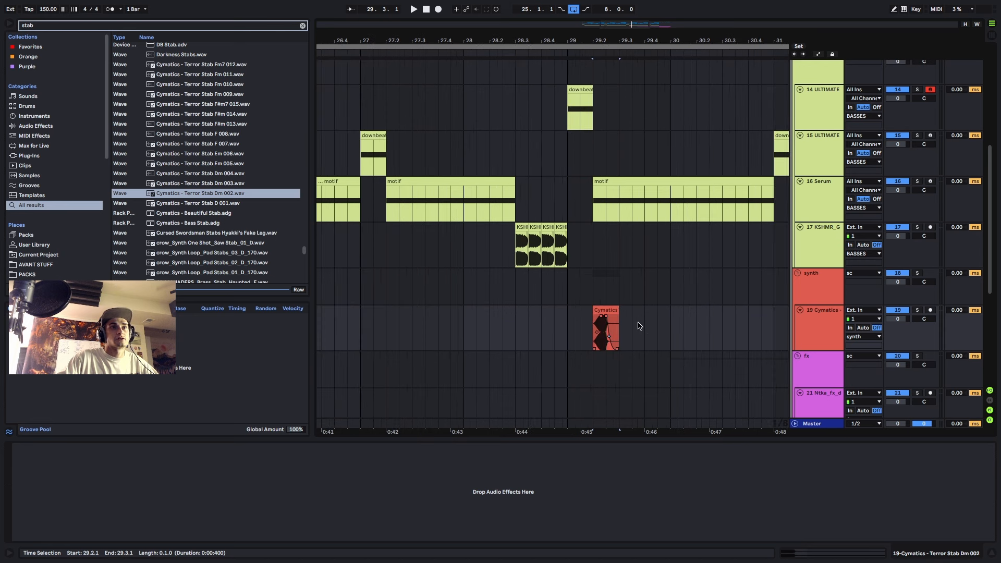
pyautogui.keyDown('shift'); pyautogui.click(641, 325); pyautogui.keyUp('shift')
pyautogui.hotkey('ctrl', 'd')
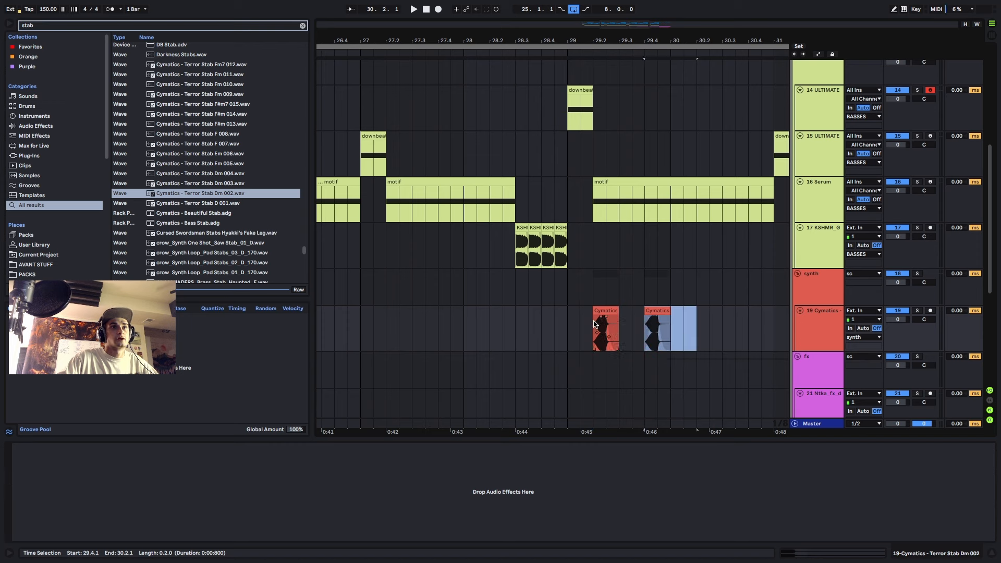
pyautogui.hotkey('ctrl', 'd')
# - Solo the stab track and play it back from bar 29
pyautogui.scroll(-3, 601, 325)
pyautogui.click(600, 325)
pyautogui.press('space')
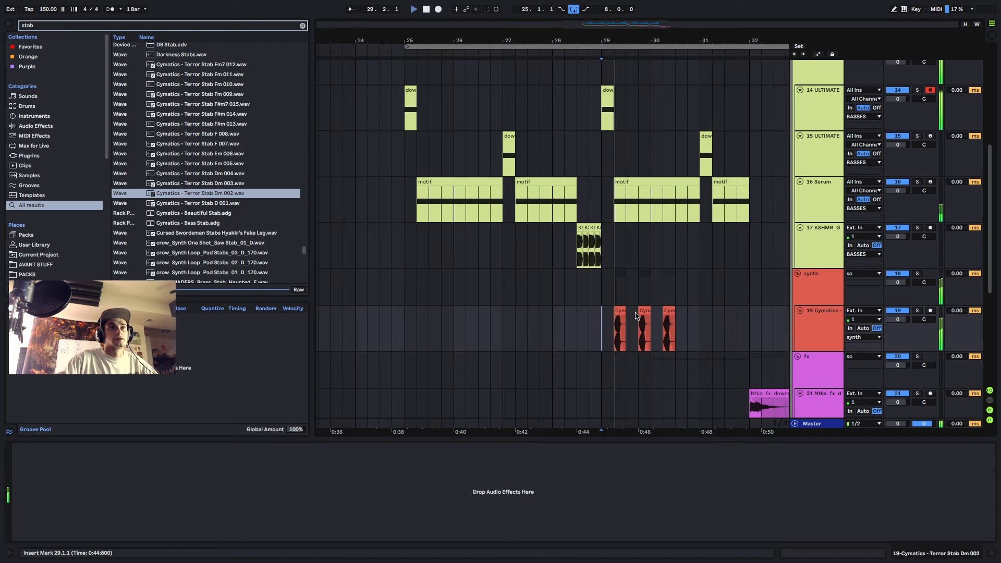
pyautogui.click(916, 311)
pyautogui.press('space')
pyautogui.press('space')
pyautogui.scroll(3, 630, 333)
pyautogui.press('space')
pyautogui.press('space')
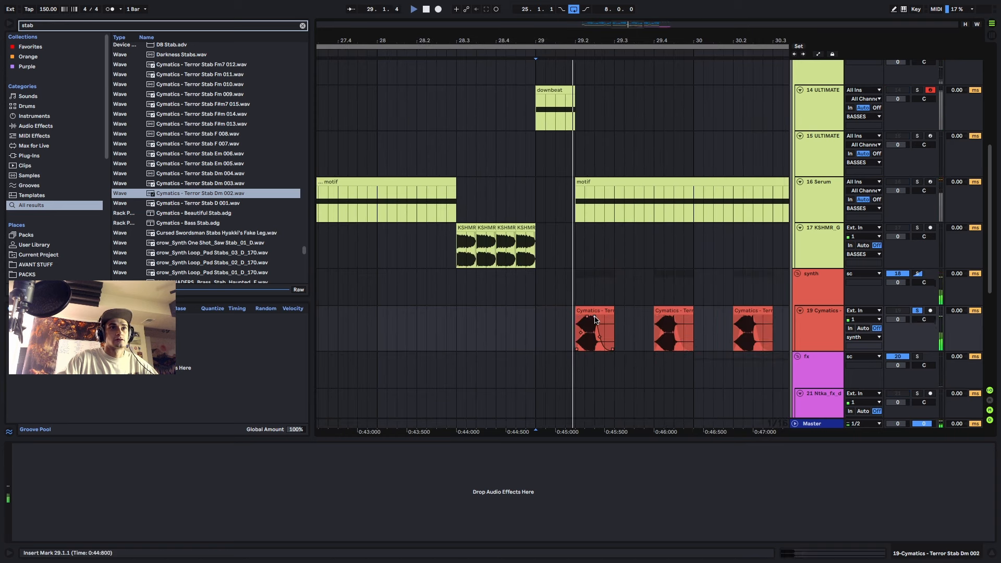
# - Reshape the first stab's fade-out into a sharper early decay while replaying it from bar 29
pyautogui.press('space')
pyautogui.press('space')
pyautogui.press('space')
pyautogui.press('space')
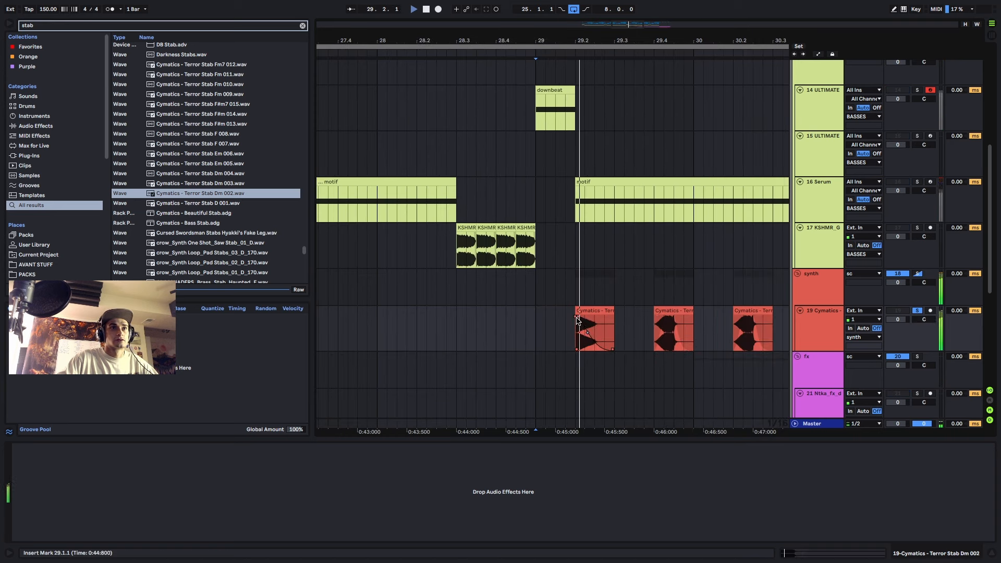
pyautogui.press('space')
pyautogui.press('space')
pyautogui.press('space')
pyautogui.press('space')
pyautogui.press('space')
pyautogui.press('space')
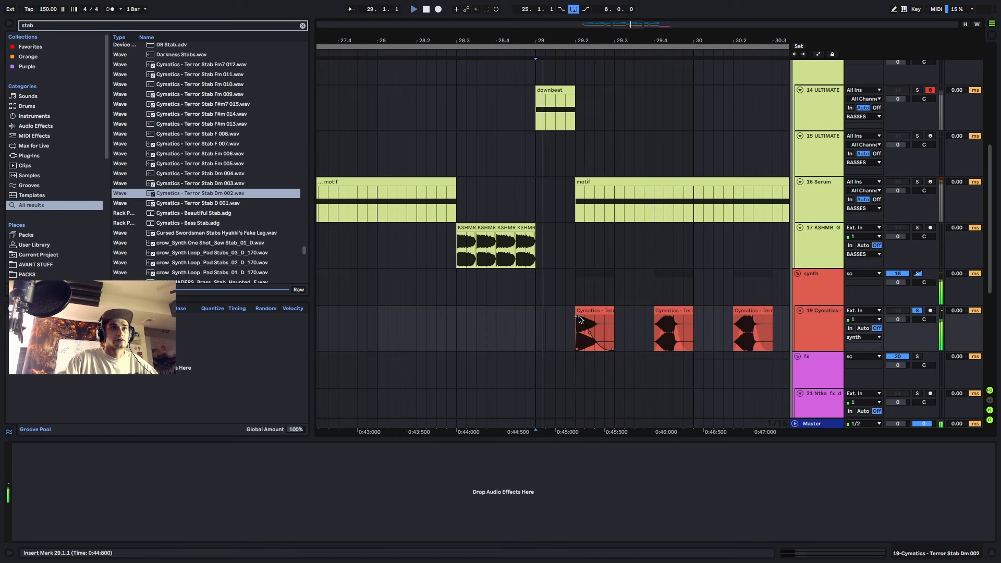
pyautogui.moveTo(578, 319); pyautogui.dragTo(590, 339)
pyautogui.click(590, 311)
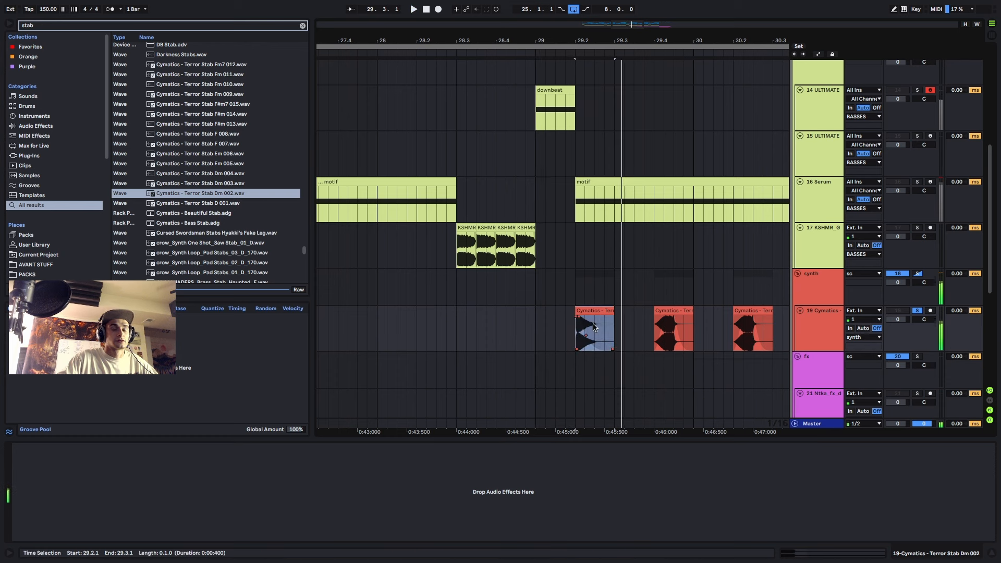
# - Put only EQ Eight on the stab track, with a band 1 low cut at 153 Hz, Q 0.47, and a slight band 7 high boost
pyautogui.hotkey('ctrl', 'f')
pyautogui.write('eq')
pyautogui.press('Down')
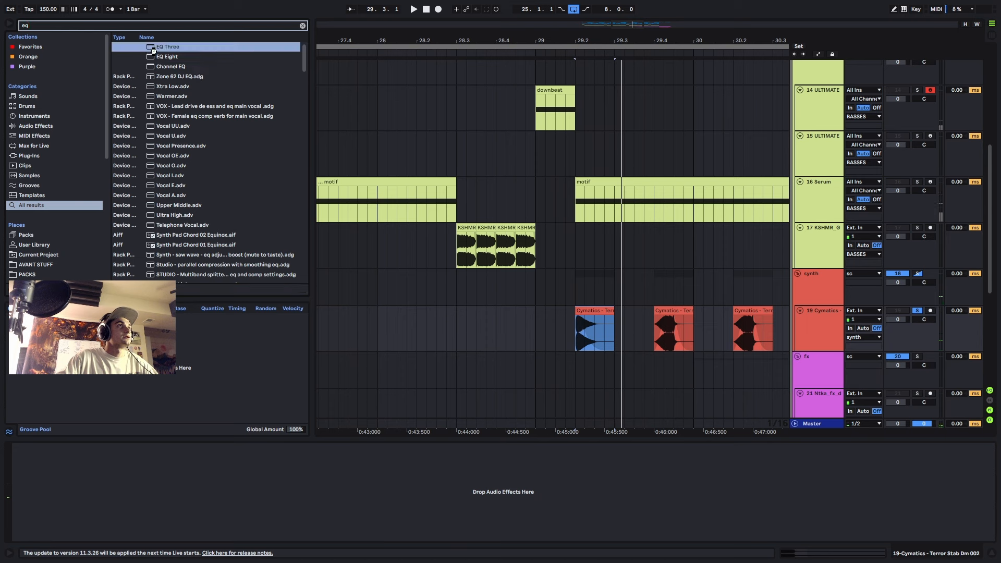
pyautogui.press('Return')
pyautogui.click(165, 58)
pyautogui.doubleClick(166, 57)
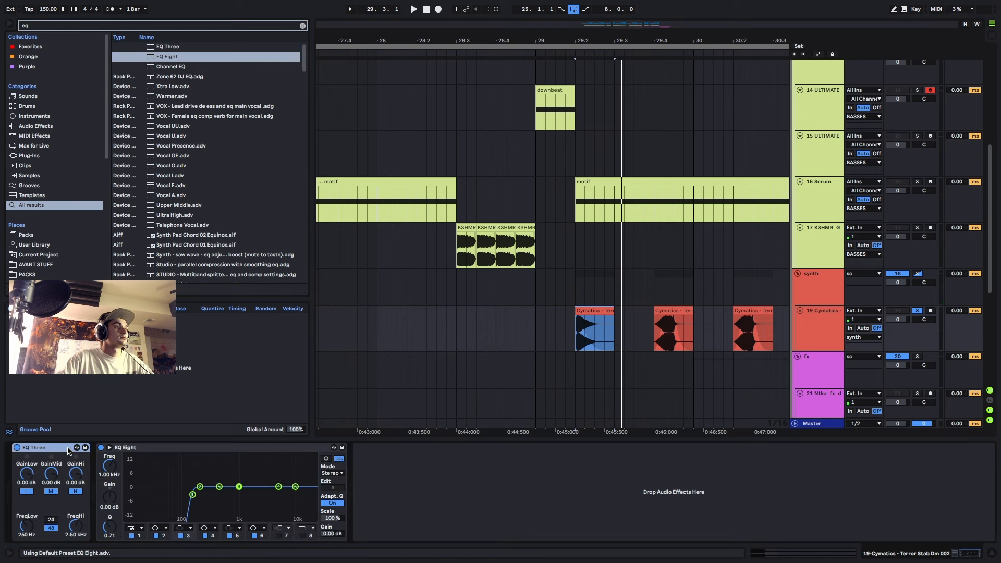
pyautogui.press('Delete')
pyautogui.press('space')
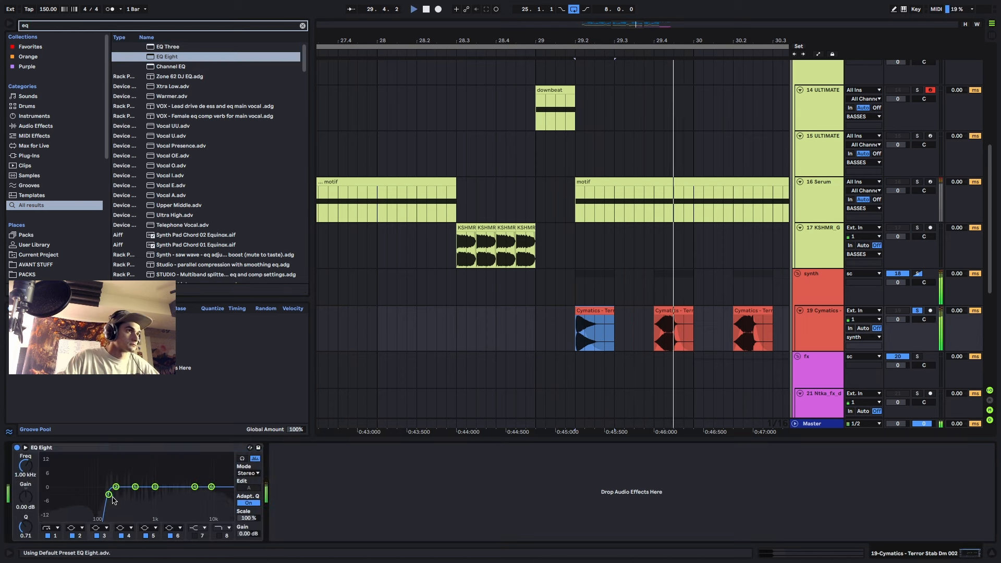
pyautogui.click(194, 536)
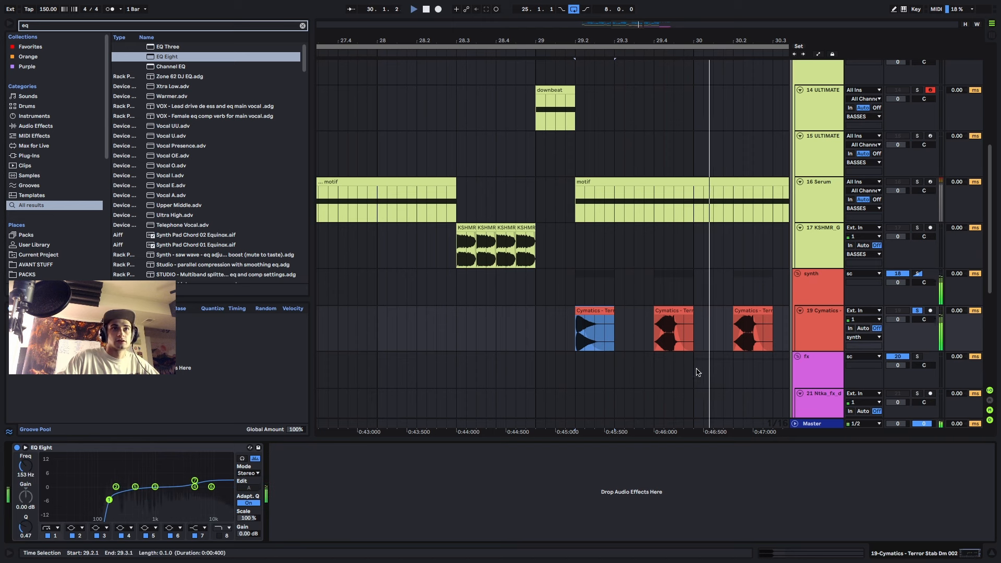
# - Replace the second stab at 29.4 with a copy of the reshaped first stab
pyautogui.click(597, 312)
pyautogui.click(673, 329)
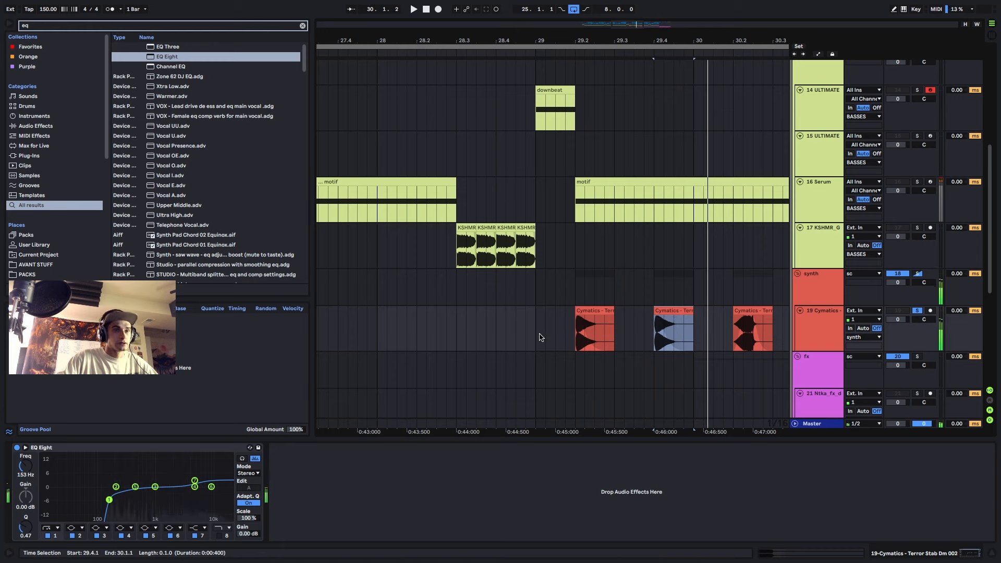
# - Add Delay after the EQ with 13% dry/wet, both channels at 2 sixteenths, and the filter at 1.64 kHz with width 3.97
pyautogui.write('delay')
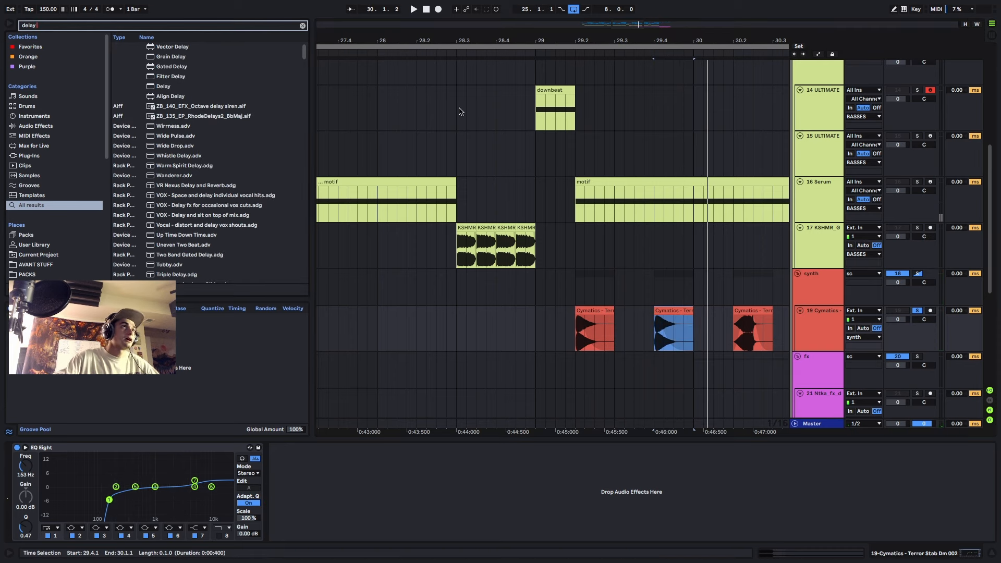
pyautogui.doubleClick(163, 86)
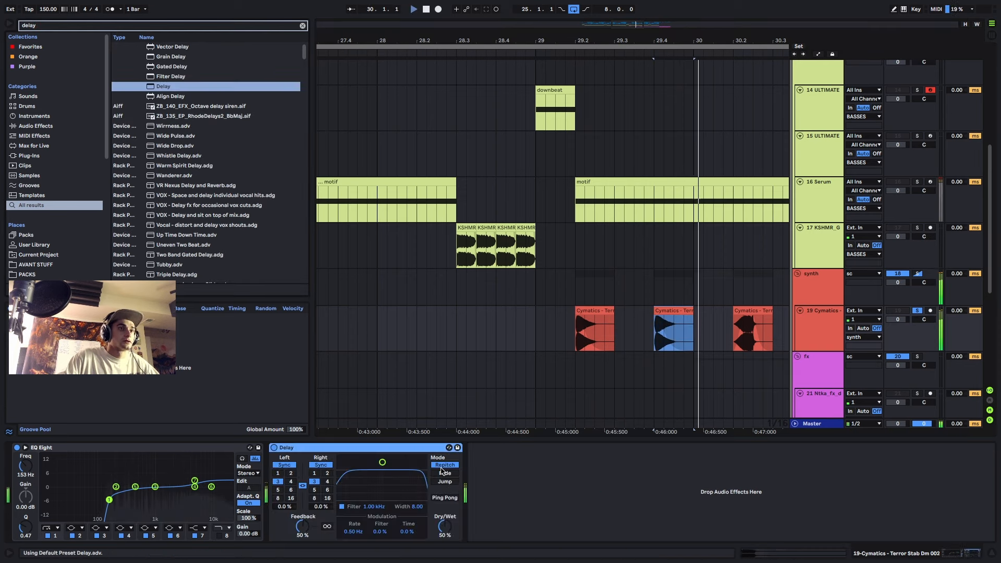
pyautogui.moveTo(444, 525); pyautogui.dragTo(444, 546)
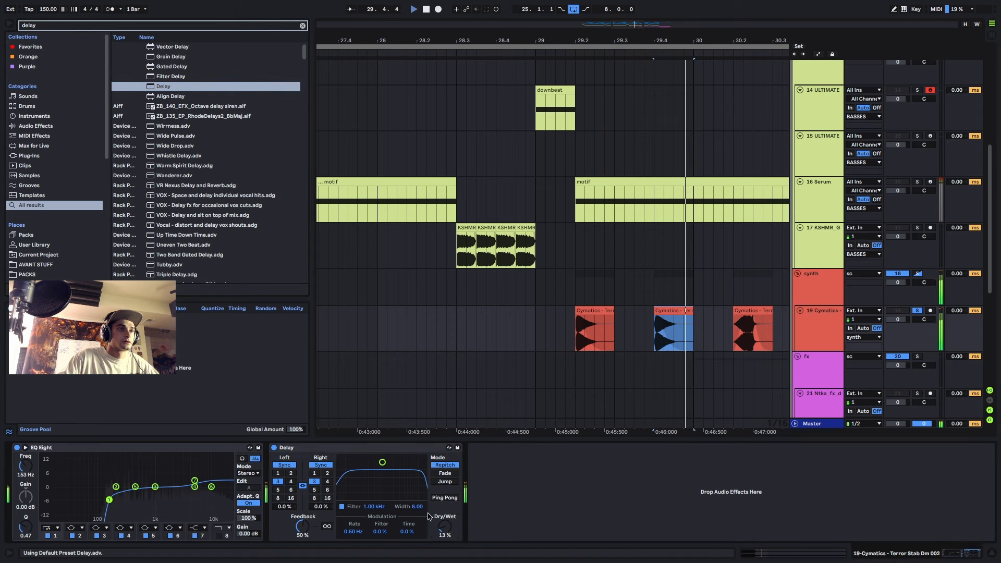
pyautogui.click(327, 473)
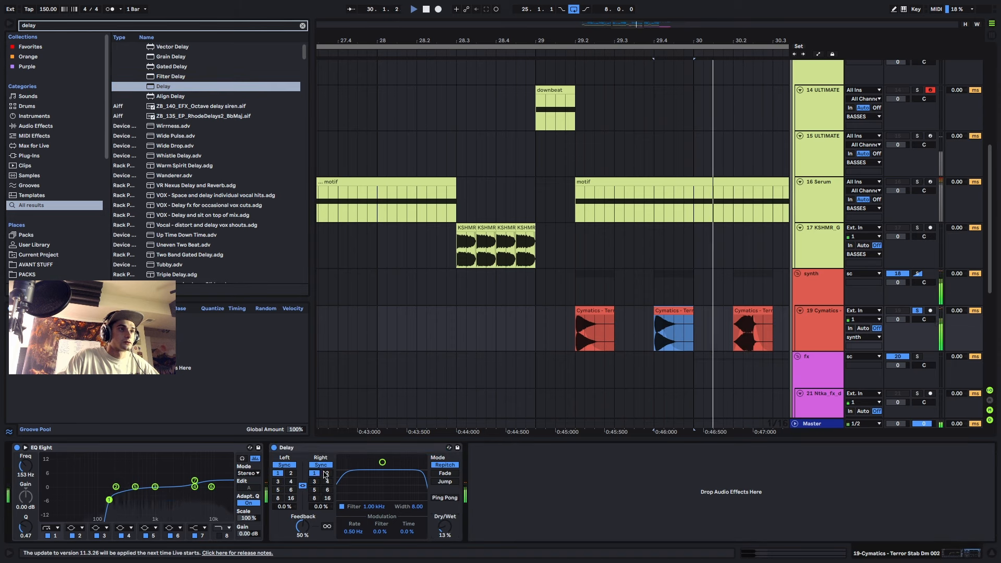
pyautogui.moveTo(382, 462); pyautogui.dragTo(389, 480)
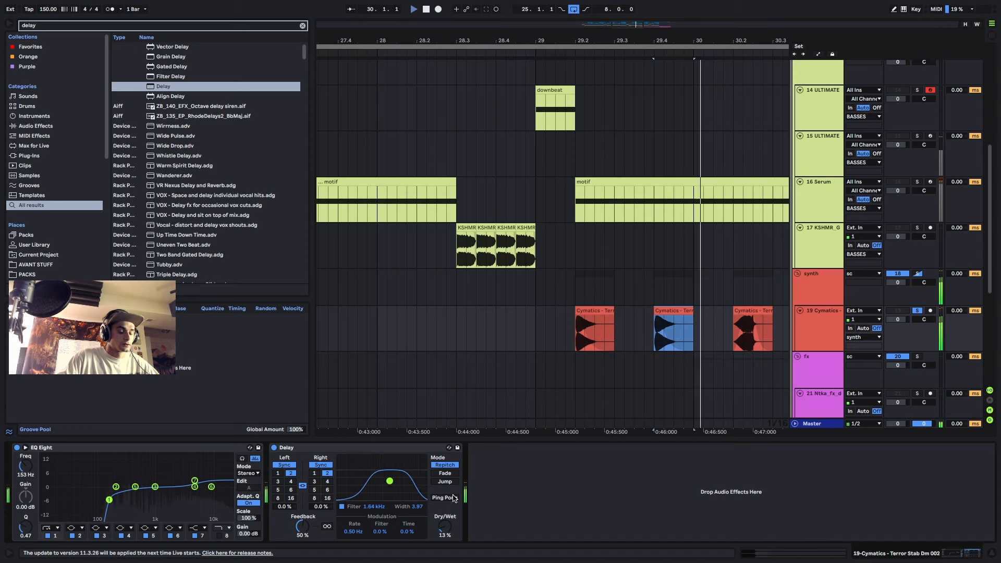
# - Add Reverb after the Delay on the stab track
pyautogui.hotkey('ctrl', 'f')
pyautogui.write('reverb')
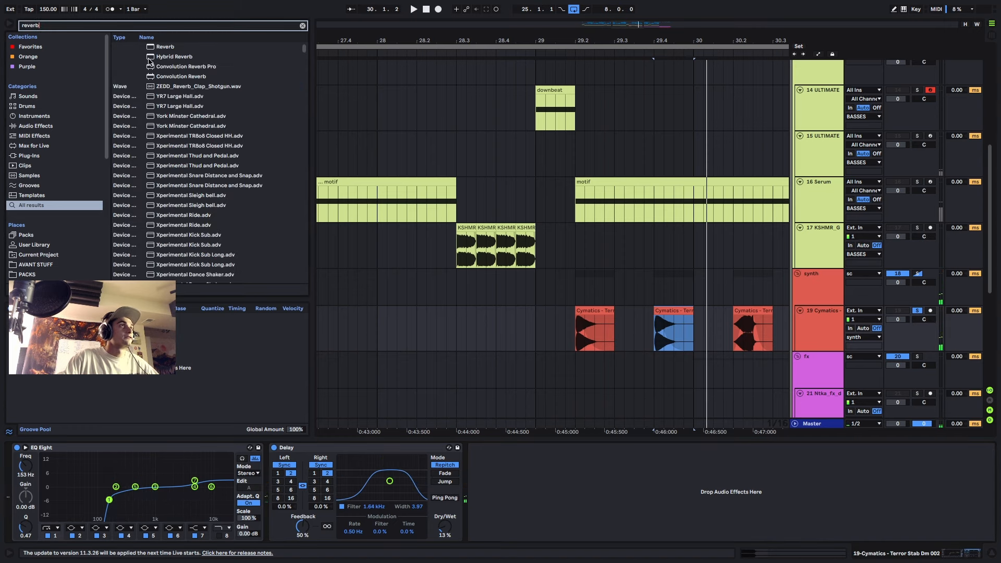
pyautogui.press('Down')
pyautogui.press('Return')
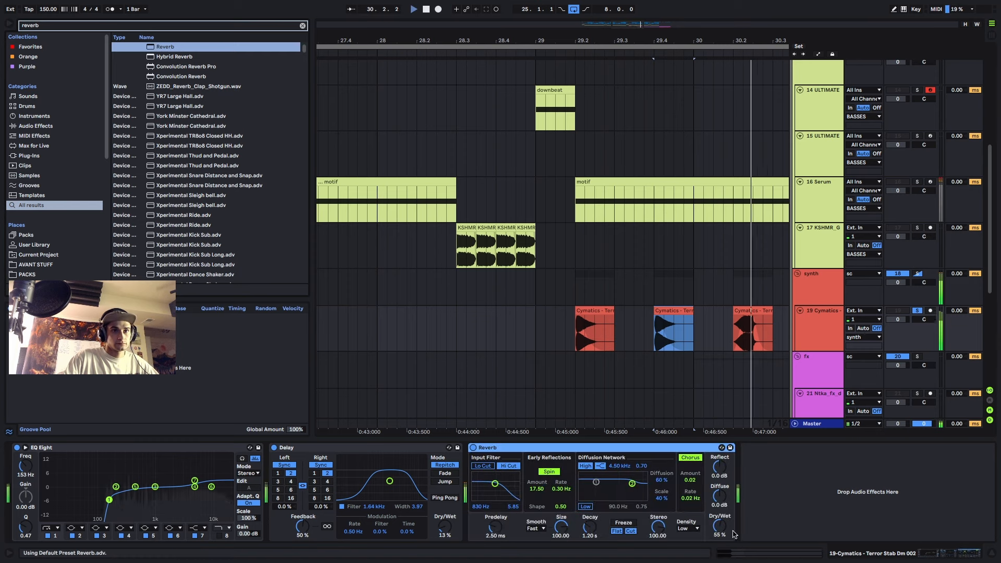
# - Set the Reverb's dry/wet to 18% and repeat the reshaped stab so copies sit at 29.2, 29.4, 30.2 and 30.4
pyautogui.moveTo(720, 525); pyautogui.dragTo(719, 537)
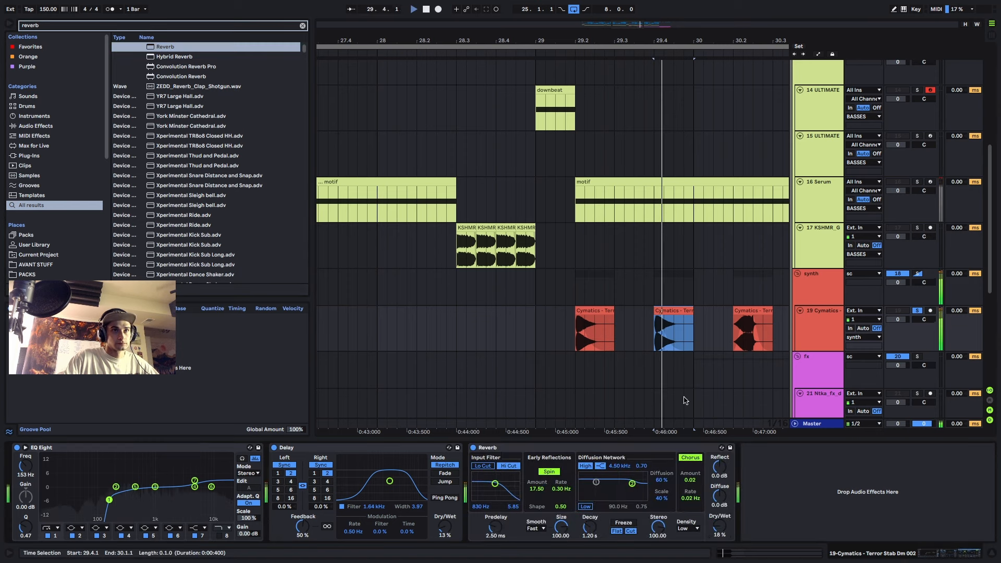
pyautogui.moveTo(654, 333); pyautogui.dragTo(578, 335)
pyautogui.press('super+d')
pyautogui.press('super+d')
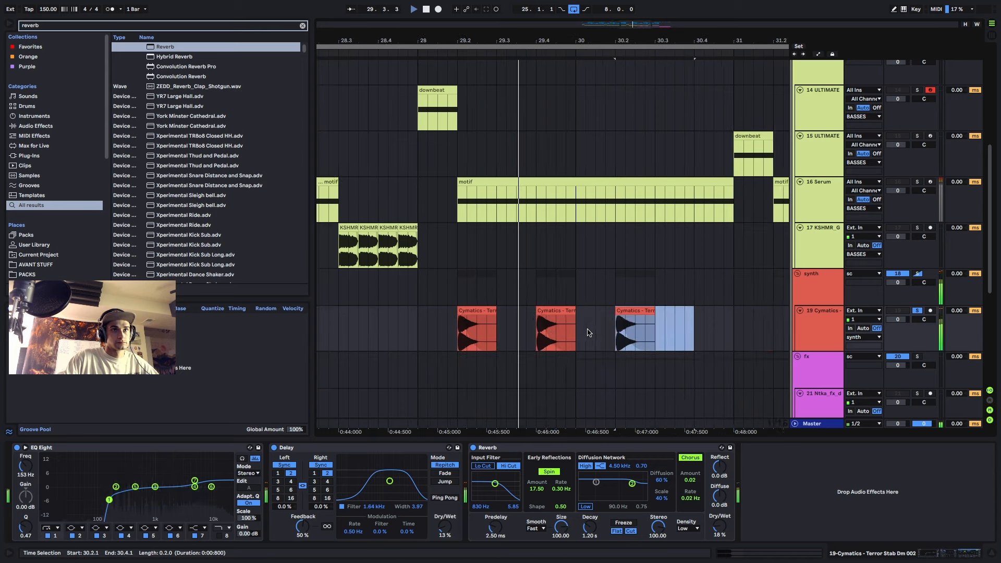
pyautogui.scroll(-2, 587, 329)
pyautogui.press('super+d')
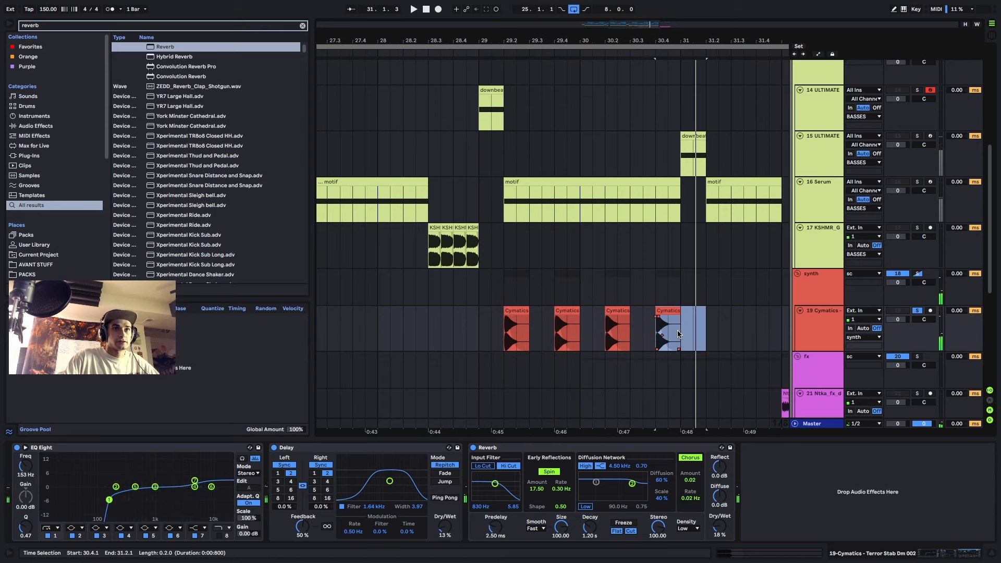
# - Transpose all four stab clips up 12 semitones and play them back
pyautogui.moveTo(678, 334); pyautogui.dragTo(529, 334)
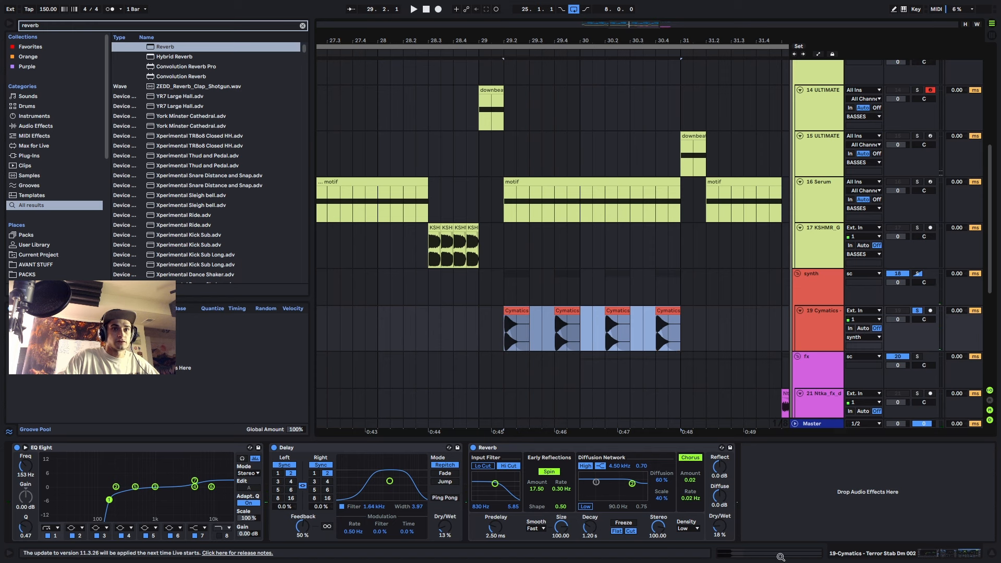
pyautogui.hotkey('shift', 'Tab')
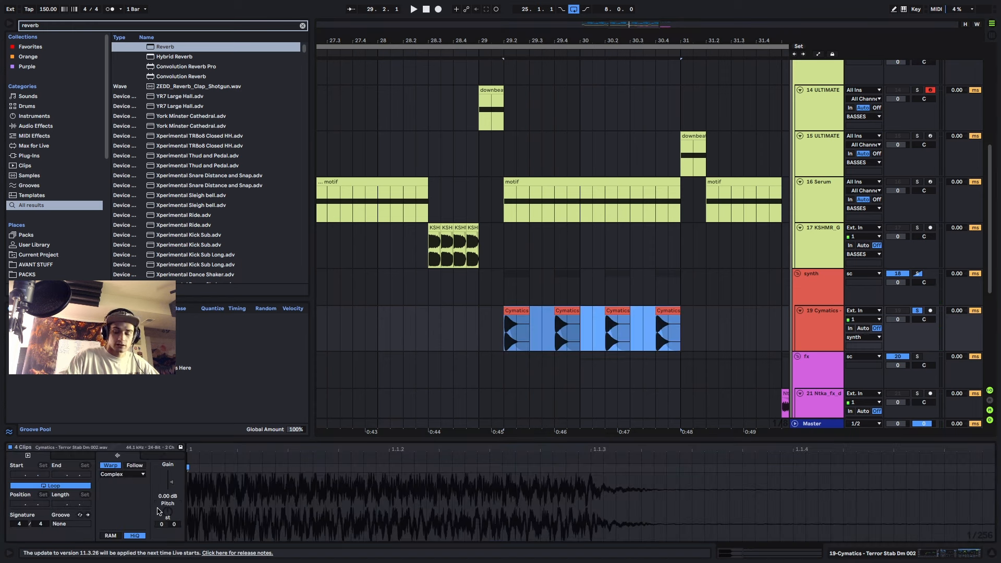
pyautogui.click(477, 325)
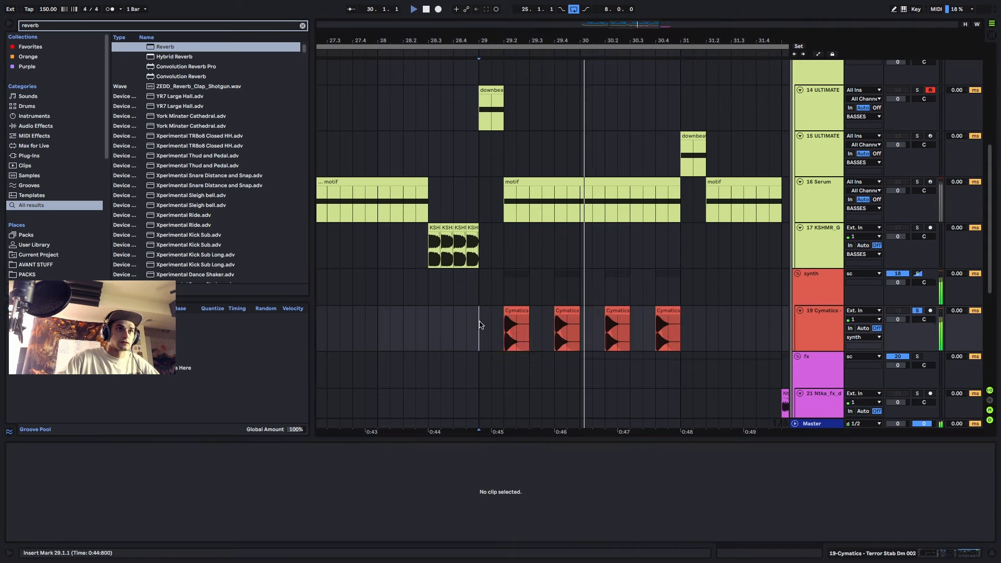
pyautogui.click(516, 341)
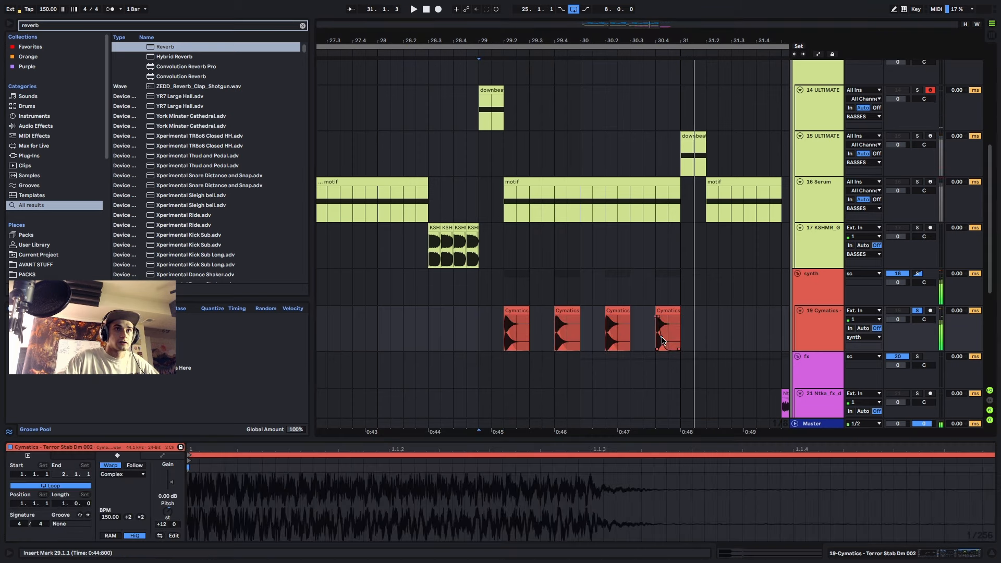
# - Play from bar 29 and lower the stab track's volume to -2.5 dB
pyautogui.click(480, 331)
pyautogui.press('space')
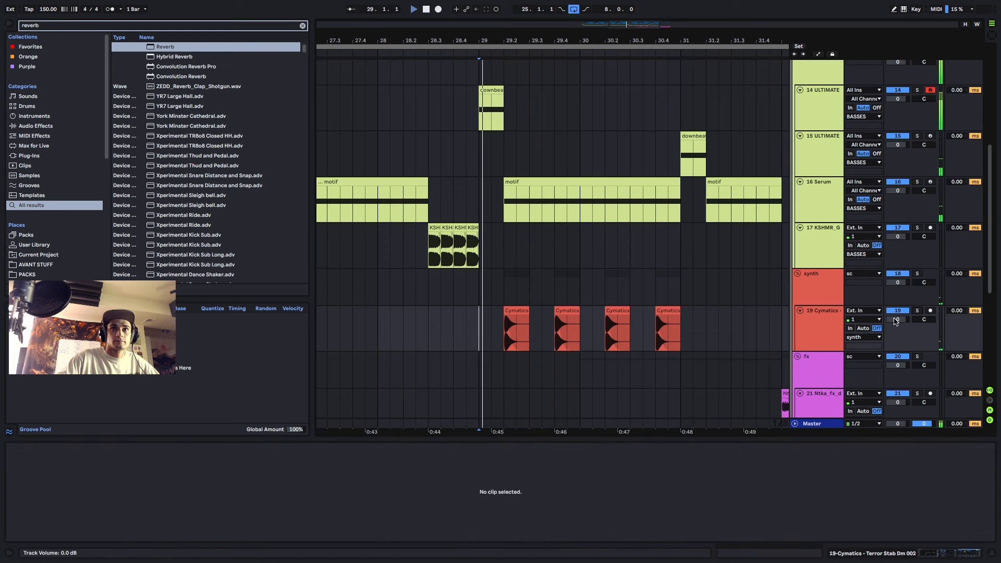
pyautogui.moveTo(899, 319); pyautogui.dragTo(902, 325)
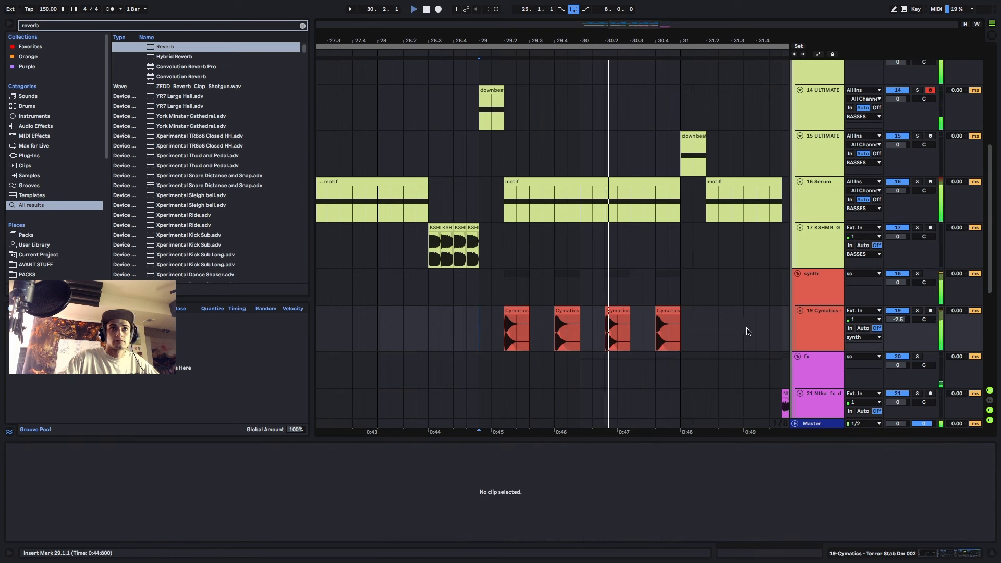
# - Duplicate bar 30 of the stab track into bar 31
pyautogui.press('-')
pyautogui.moveTo(698, 329); pyautogui.dragTo(658, 326)
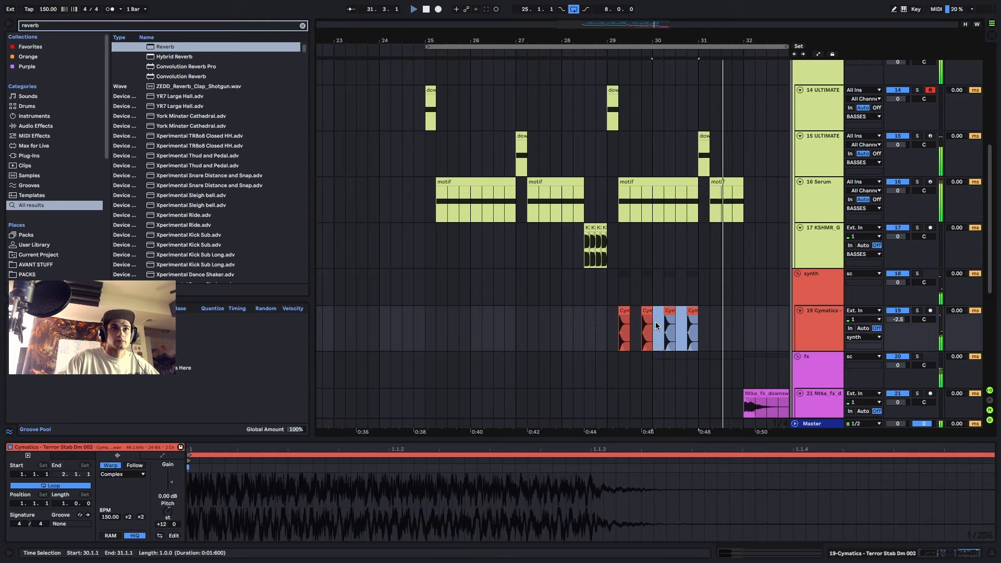
pyautogui.hotkey('ctrl', 'd')
pyautogui.press('-')
pyautogui.press('+')
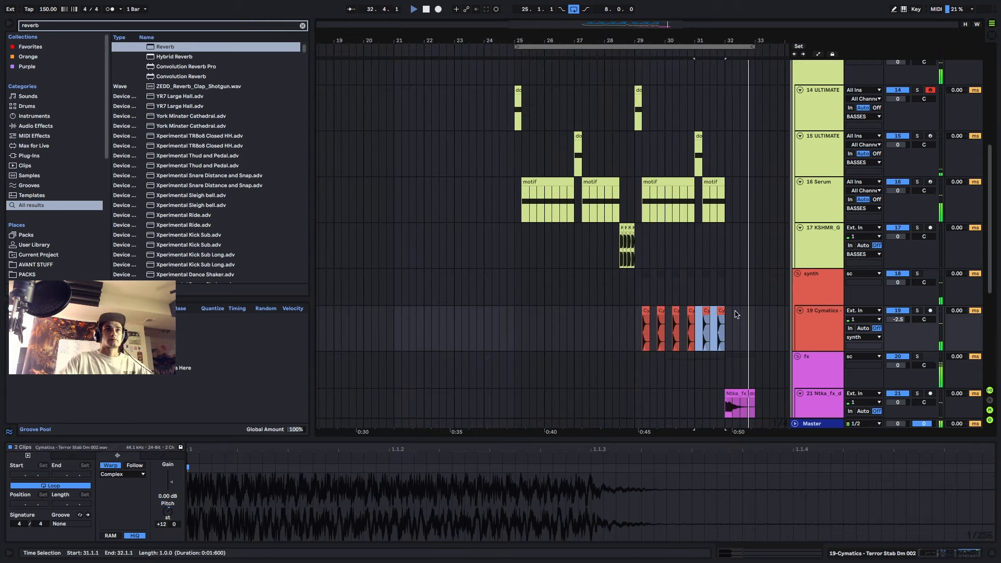
# - Play the loop from bar 25 and check the motif sections against the stab layer
pyautogui.click(513, 328)
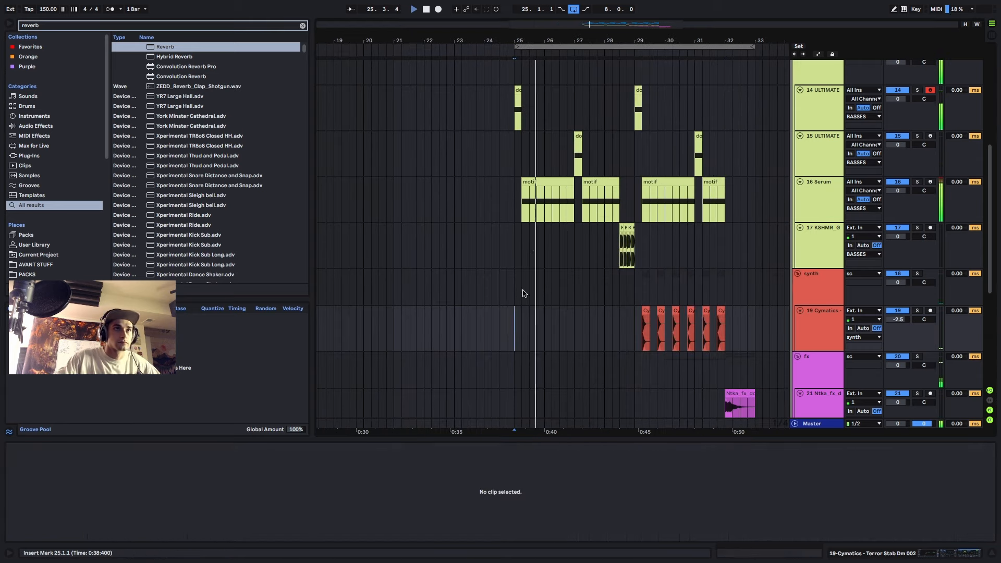
pyautogui.click(535, 183)
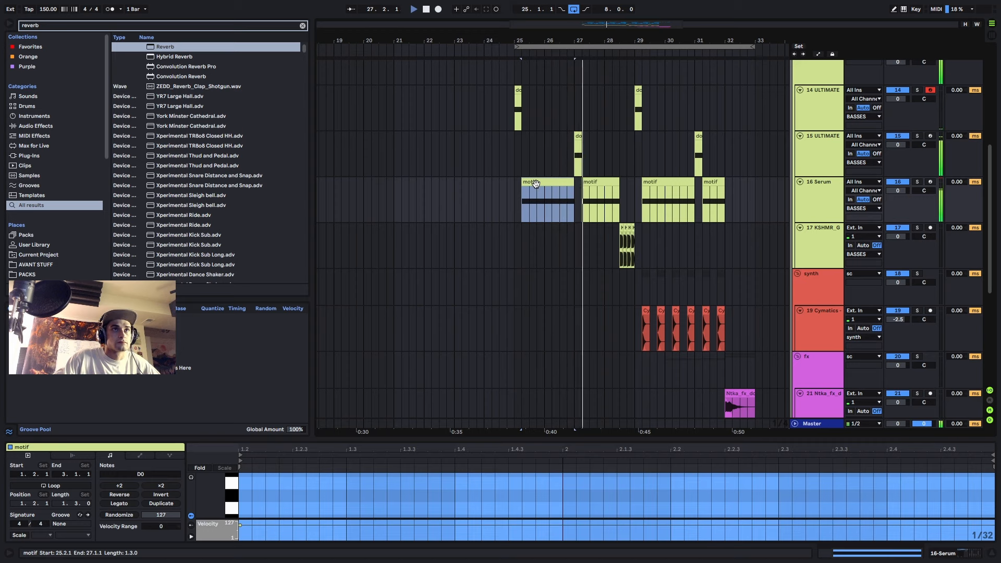
pyautogui.click(605, 182)
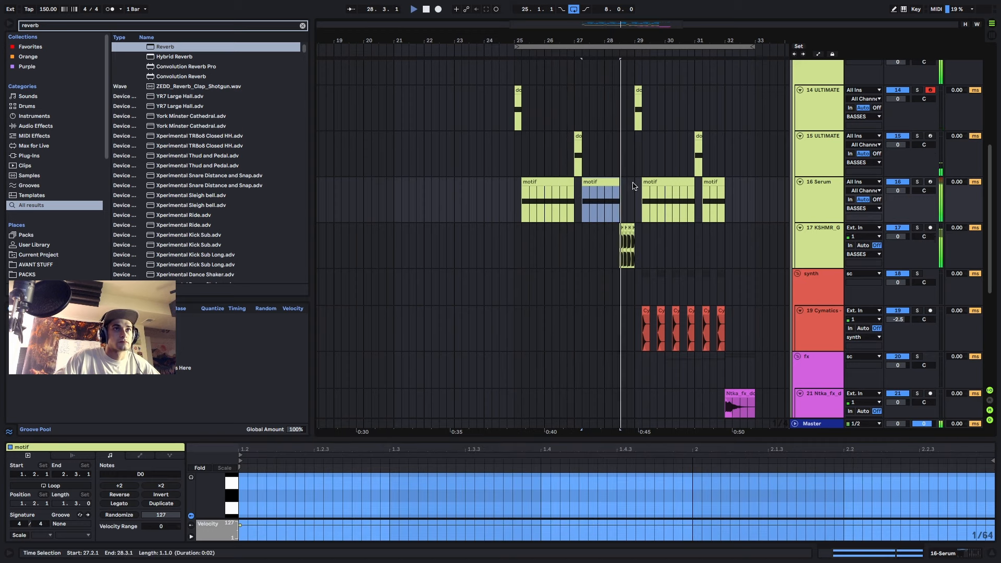
pyautogui.scroll(3, 705, 175)
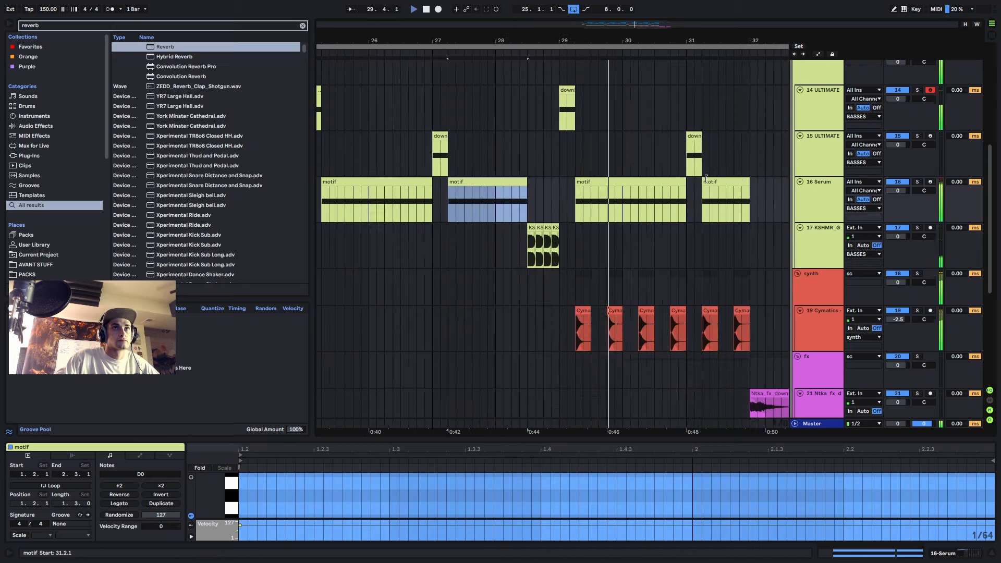
# - Stop playback, deactivate the downbeat bass clip at bar 31, and add an audio track below its track
pyautogui.click(695, 148)
pyautogui.press('space')
pyautogui.click(817, 148)
pyautogui.click(697, 136)
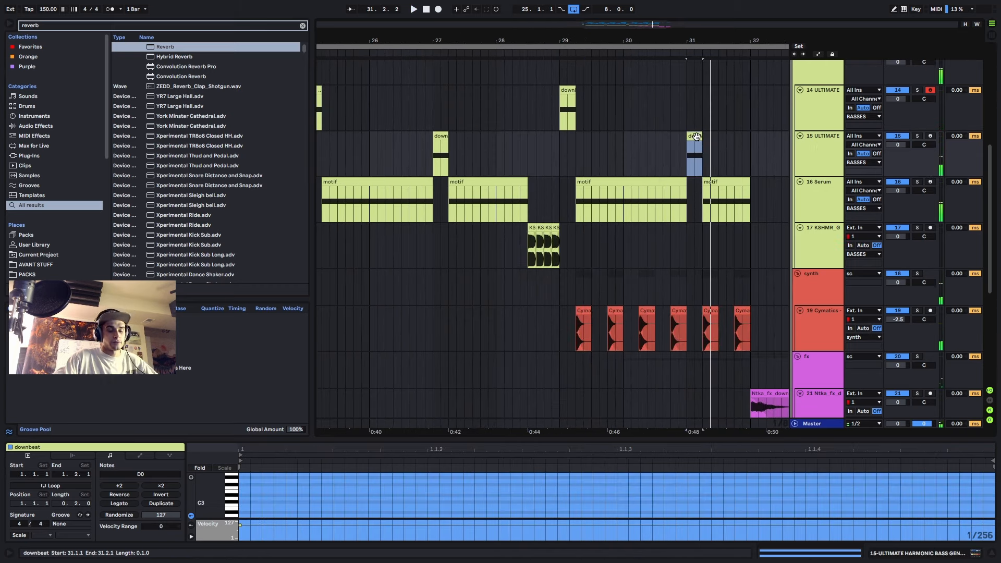
pyautogui.hotkey('ctrl', 't')
# - Find MAY LAZER.wav by searching "may lazer", place it at 31.1 on the new track, and cut it into two half-beat clips
pyautogui.hotkey('ctrl', 'f')
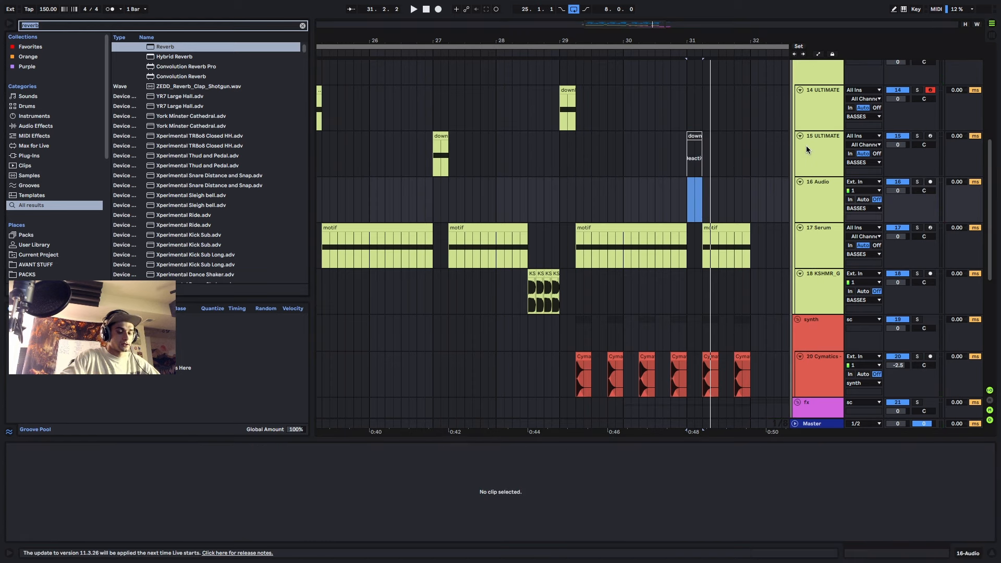
pyautogui.write('may lazer')
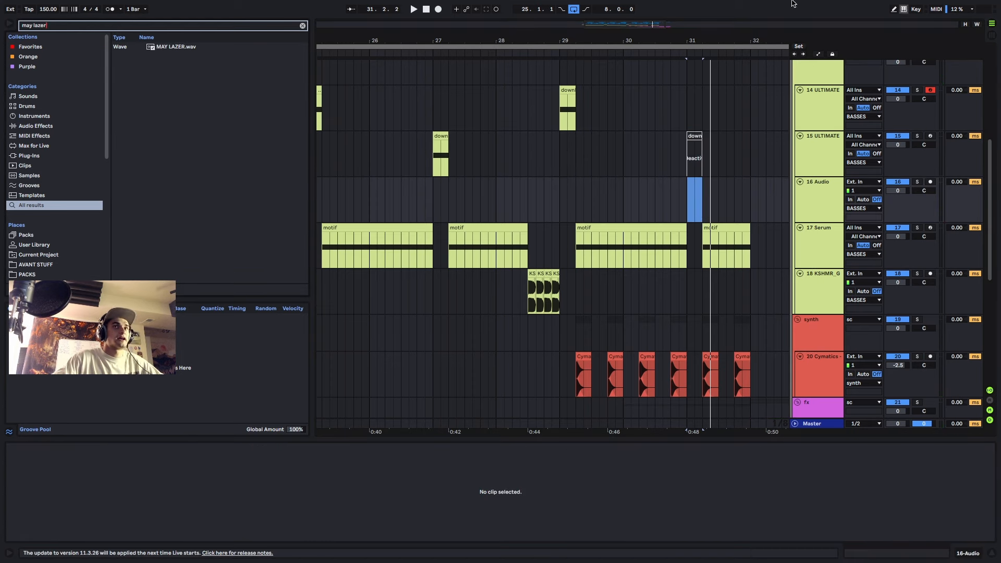
pyautogui.moveTo(171, 50); pyautogui.dragTo(707, 196)
pyautogui.scroll(3, 685, 204)
pyautogui.hotkey('ctrl', 'e')
pyautogui.press('Delete')
pyautogui.scroll(5, 701, 192)
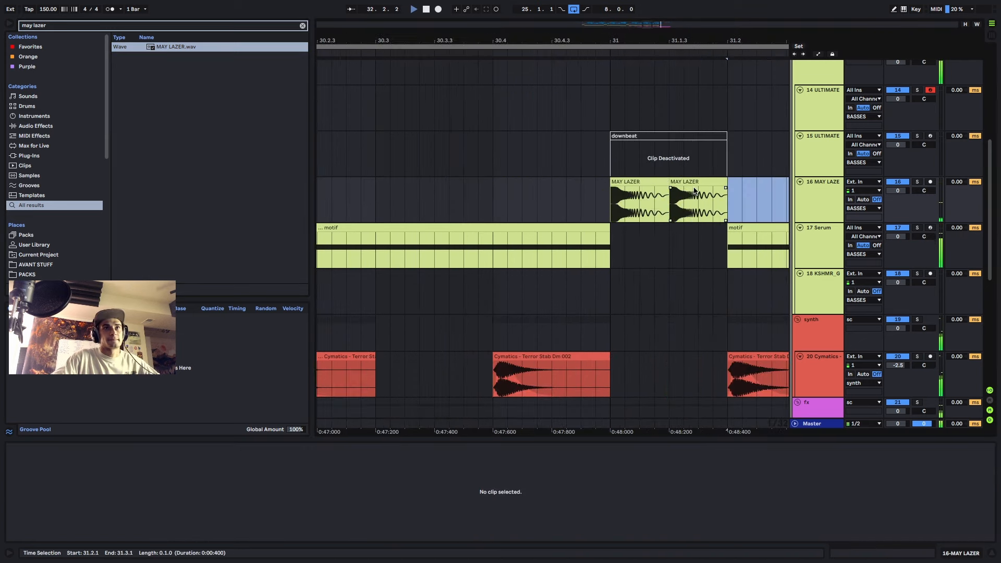
# - Shorten the laser clip to a sixteenth note and duplicate it so four hits fill the first beat of bar 31
pyautogui.moveTo(640, 199); pyautogui.dragTo(614, 199)
pyautogui.hotkey('ctrl', 'd')
pyautogui.hotkey('ctrl', 'd')
pyautogui.hotkey('ctrl', 'd')
pyautogui.press('space')
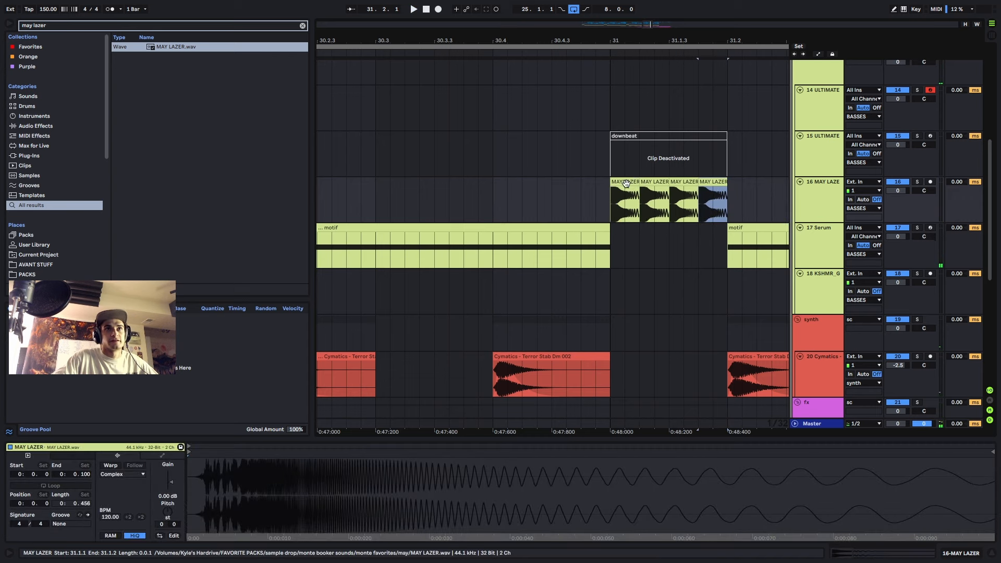
# - Audition the laser fill at bar 31, replay the loop from bar 25, and review the arrangement across all tracks
pyautogui.click(625, 183)
pyautogui.press('space')
pyautogui.scroll(-5, 625, 184)
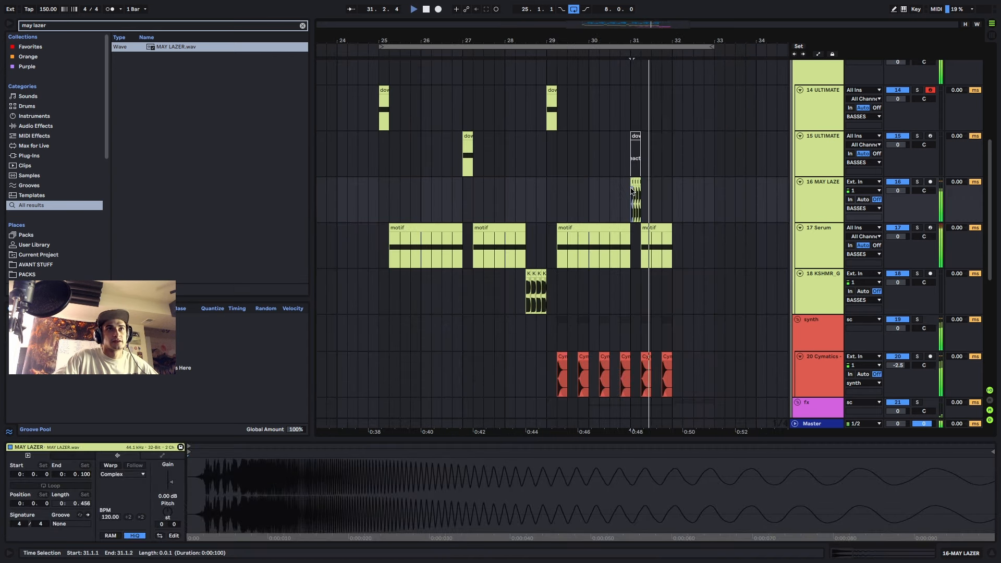
pyautogui.click(377, 204)
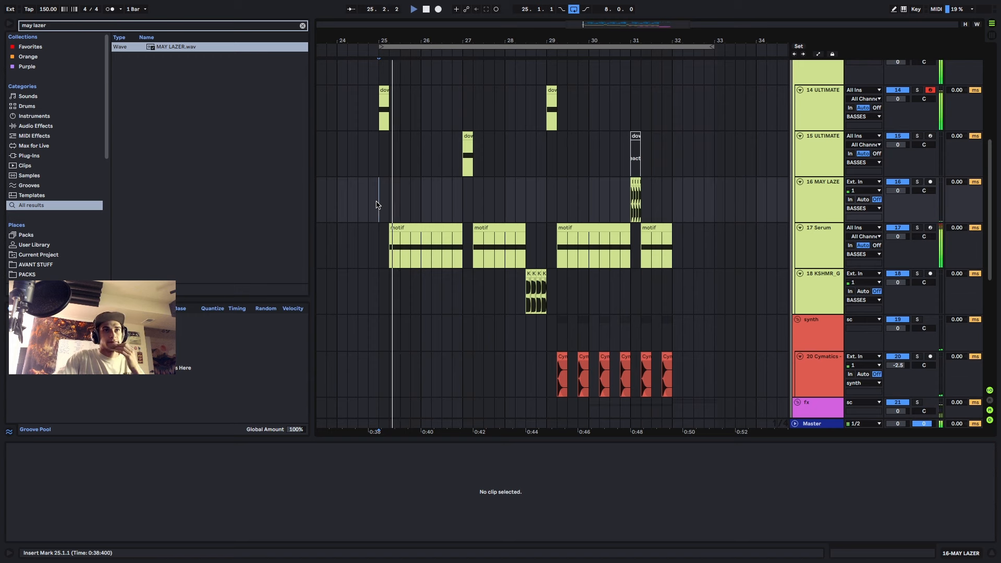
pyautogui.scroll(-6, 459, 245)
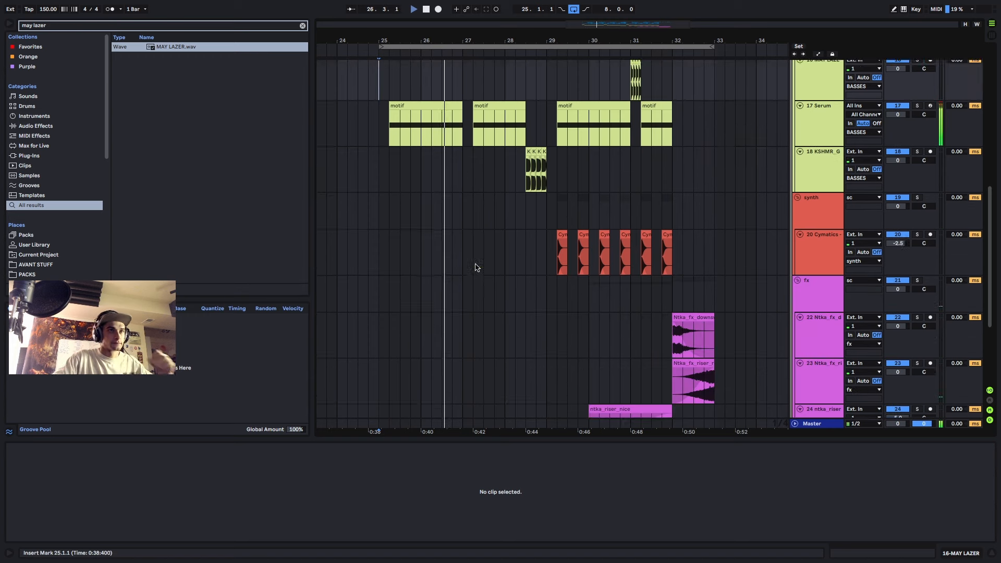
pyautogui.scroll(-5, 370, 263)
pyautogui.scroll(4, 364, 260)
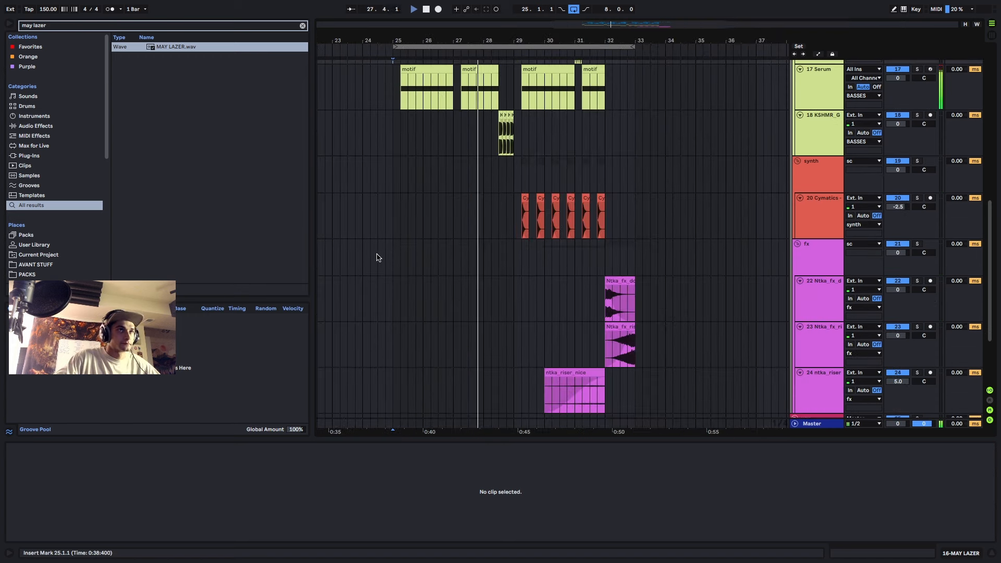
pyautogui.scroll(10, 382, 259)
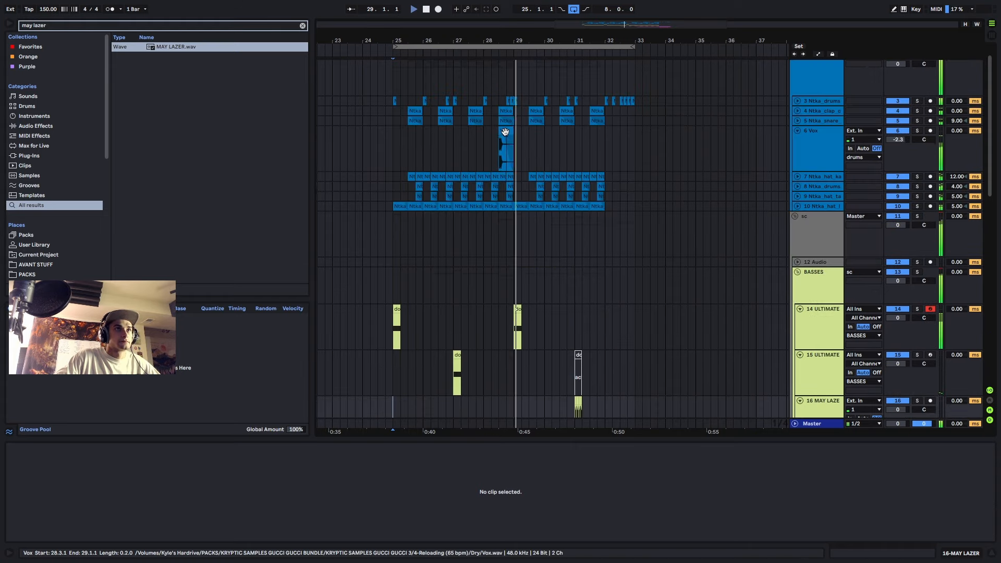
# - Try a copy of the Vox clip at 26.3 and remove it after playing the loop from bar 25
pyautogui.moveTo(505, 131); pyautogui.dragTo(443, 136)
pyautogui.click(393, 142)
pyautogui.press('space')
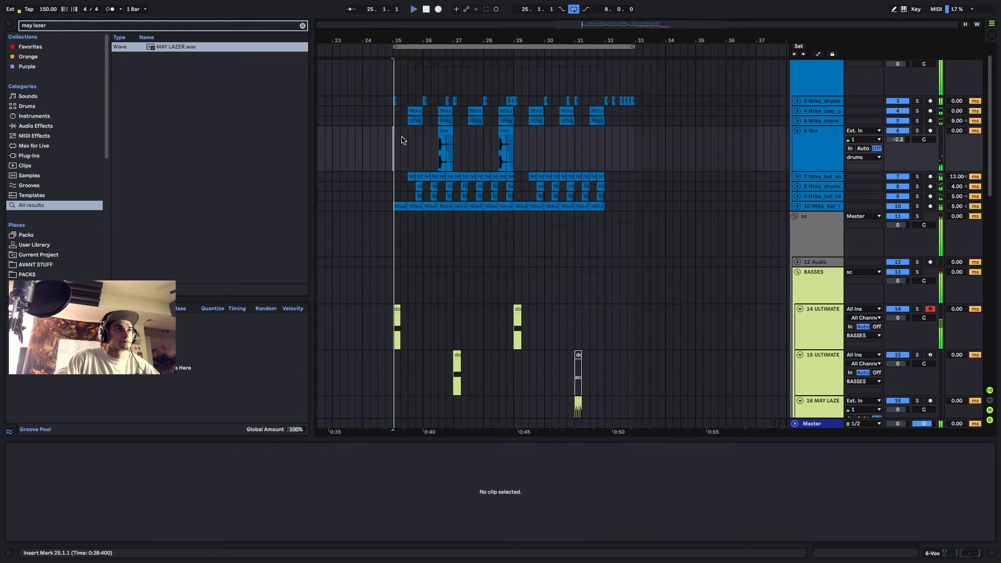
pyautogui.click(443, 140)
pyautogui.scroll(4, 437, 139)
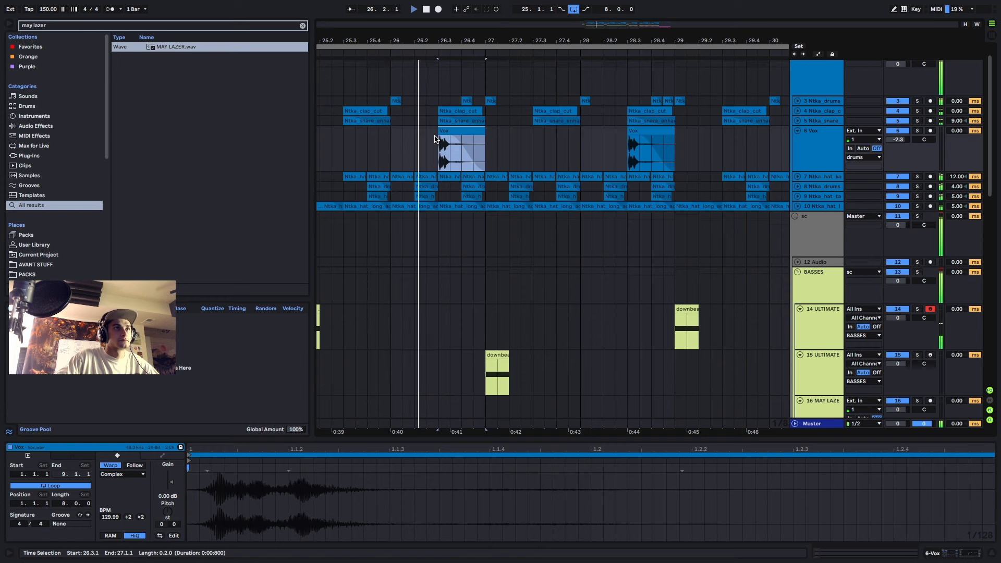
pyautogui.scroll(-3, 464, 132)
pyautogui.press('space')
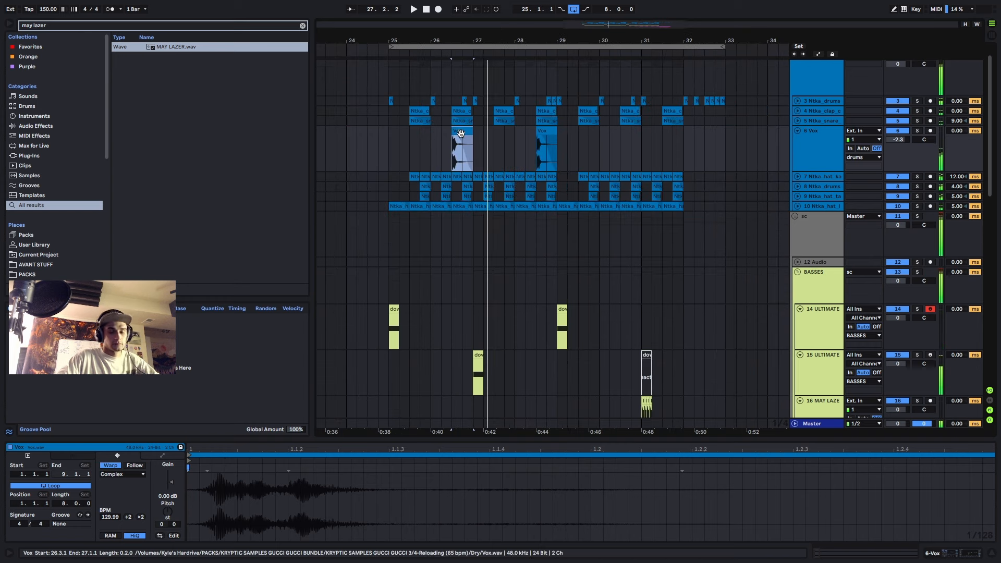
pyautogui.press('Delete')
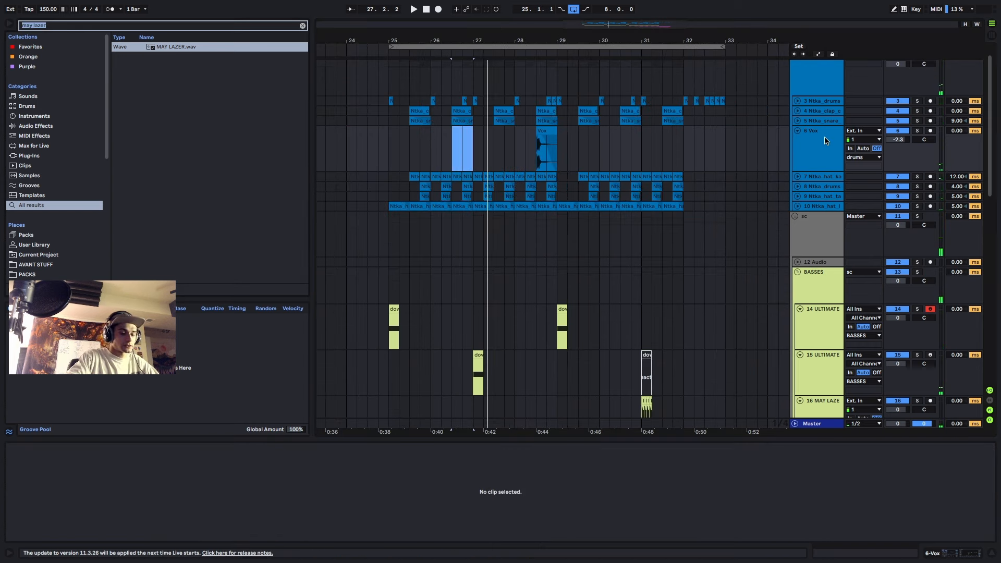
# - Search the browser for "hey" and audition the Vox vocal samples and ZEYN_HEY.wav
pyautogui.write('hey')
pyautogui.click(185, 126)
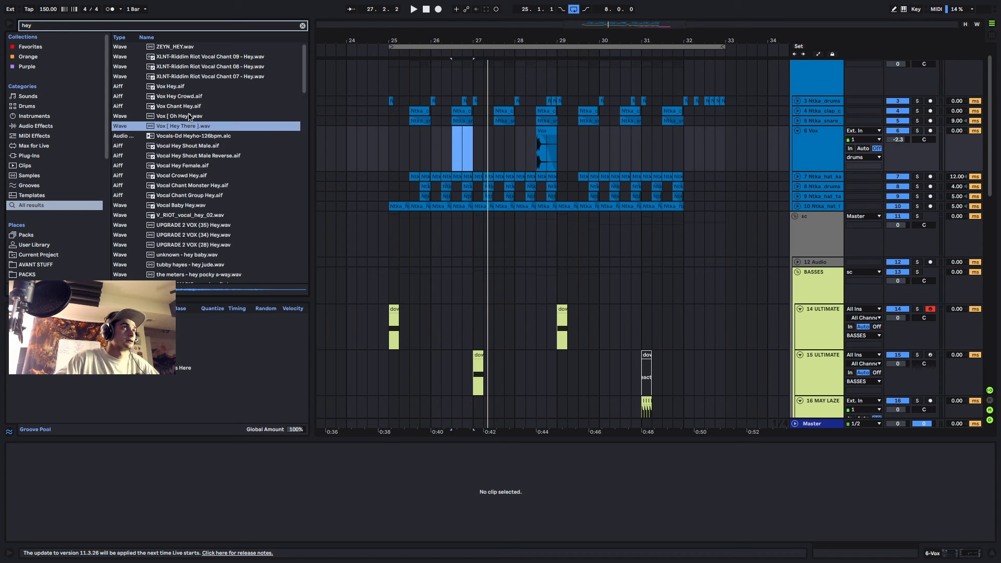
pyautogui.click(190, 116)
pyautogui.click(191, 106)
pyautogui.click(186, 97)
pyautogui.click(180, 87)
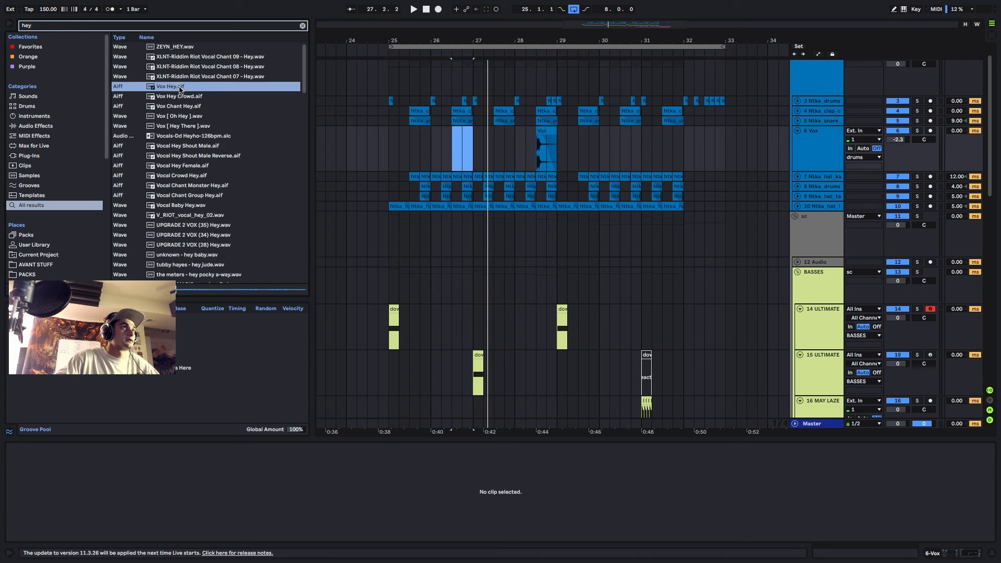
pyautogui.click(180, 46)
# - Place Vox Hey.aif on the Vox track from 26.3 to 27.1 and shape it with a short fade-in and a curved fade-out
pyautogui.moveTo(180, 87); pyautogui.dragTo(473, 156)
pyautogui.press('space')
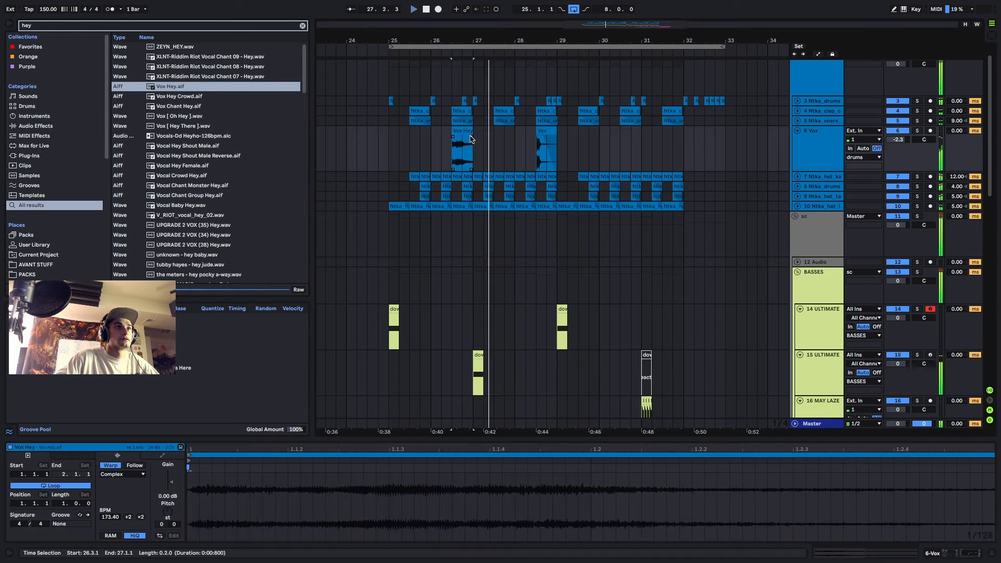
pyautogui.scroll(3, 458, 154)
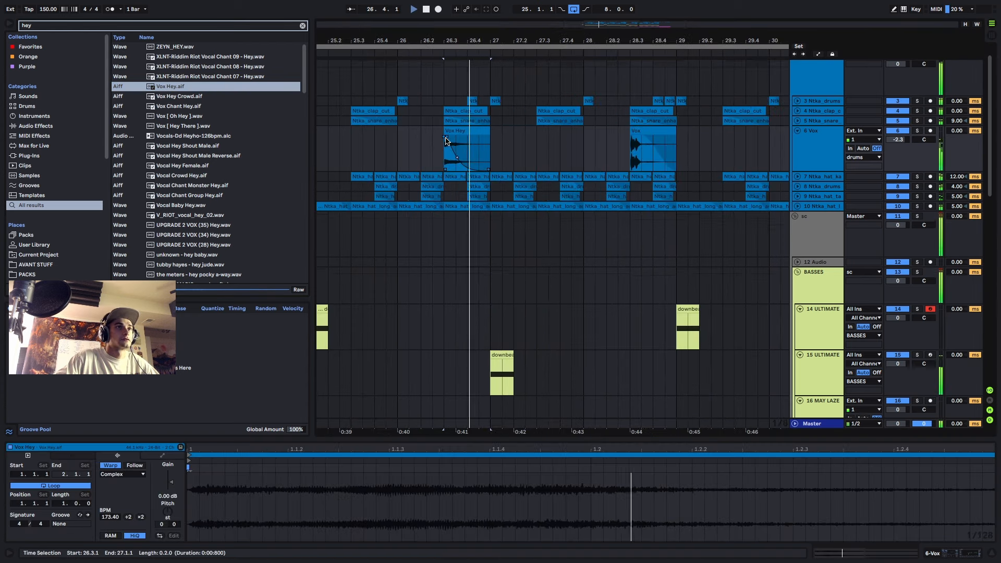
pyautogui.press('space')
pyautogui.press('space')
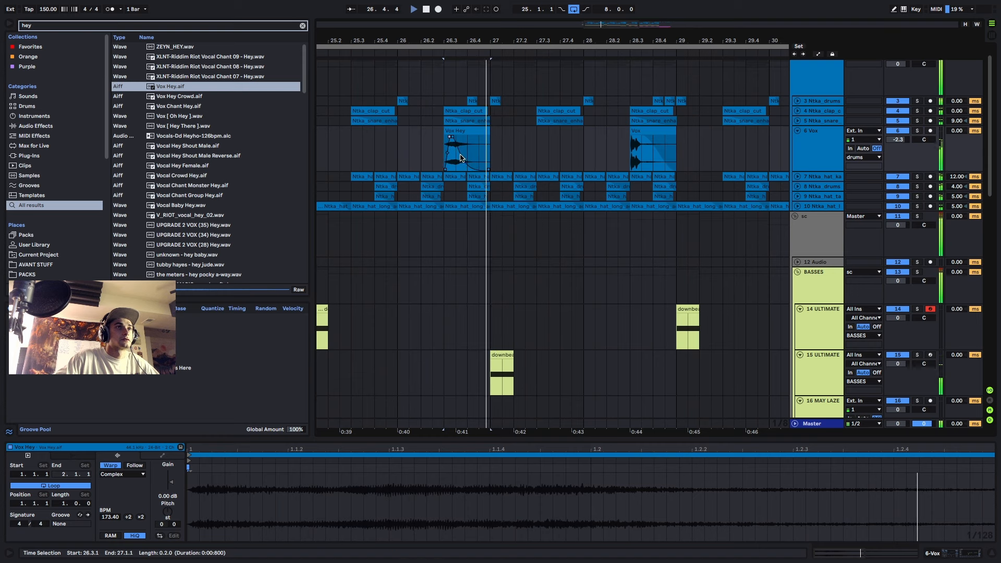
pyautogui.moveTo(446, 138); pyautogui.dragTo(451, 137)
pyautogui.scroll(-5, 486, 142)
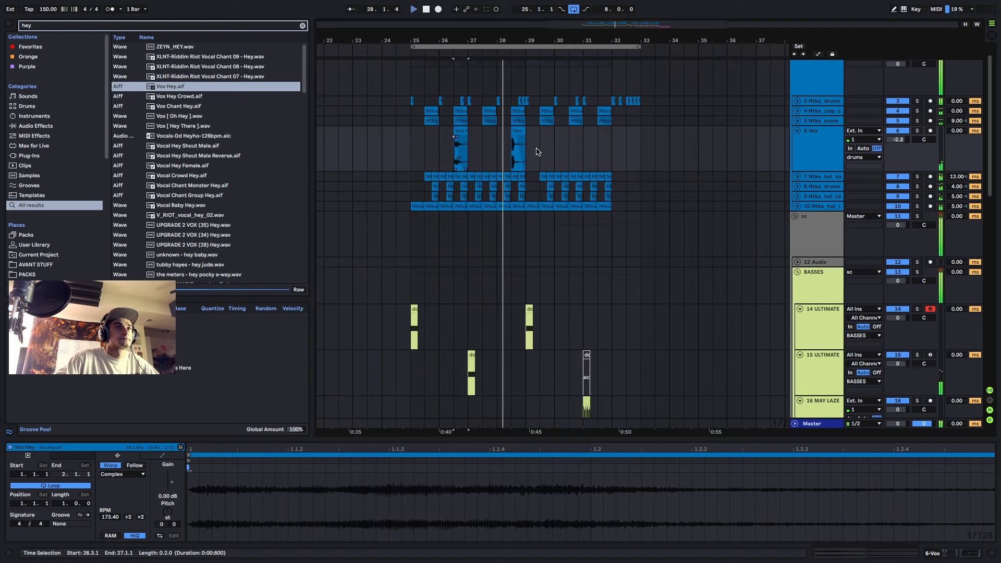
# - Duplicate bars 25 to 29 of the Vox track into bars 29 to 33 and delete the copied clip in bar 32
pyautogui.moveTo(535, 152); pyautogui.dragTo(412, 151)
pyautogui.hotkey('ctrl', 'd')
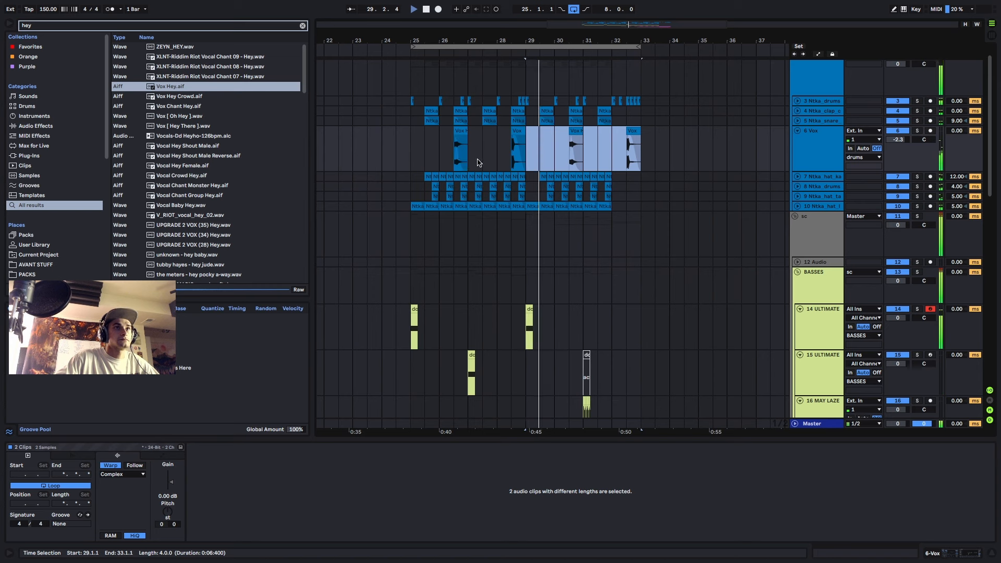
pyautogui.hotkey('ctrl', 'z')
pyautogui.hotkey('ctrl', 'd')
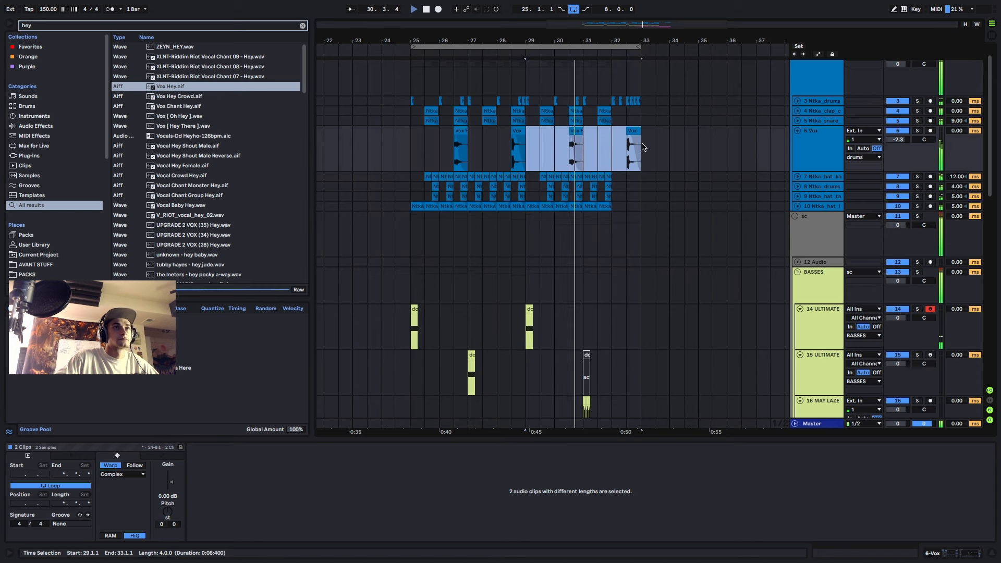
pyautogui.click(617, 146)
pyautogui.press('Delete')
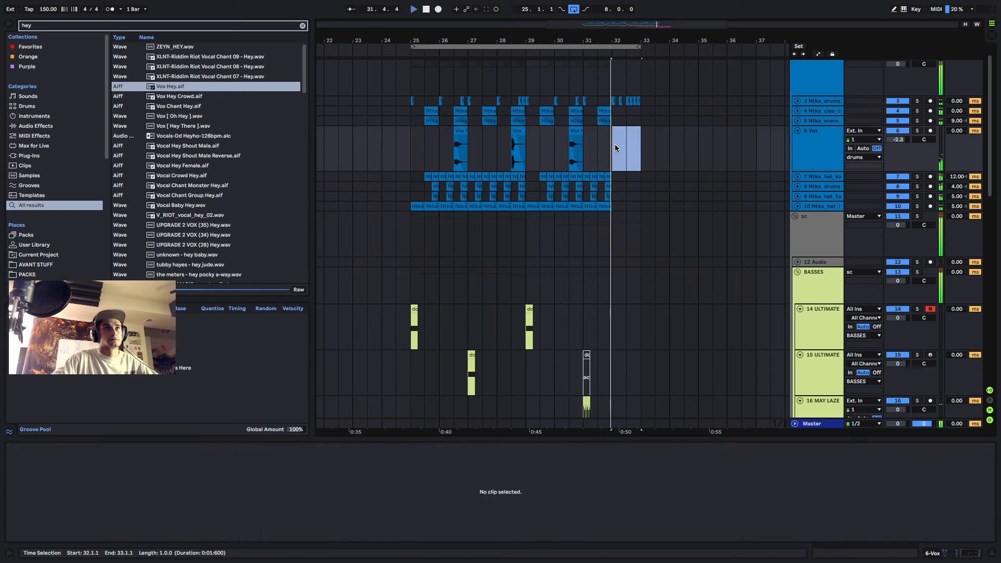
# - Insert a new audio track below the ntka_riser track in the fx group
pyautogui.scroll(-10, 612, 157)
pyautogui.scroll(4, 607, 185)
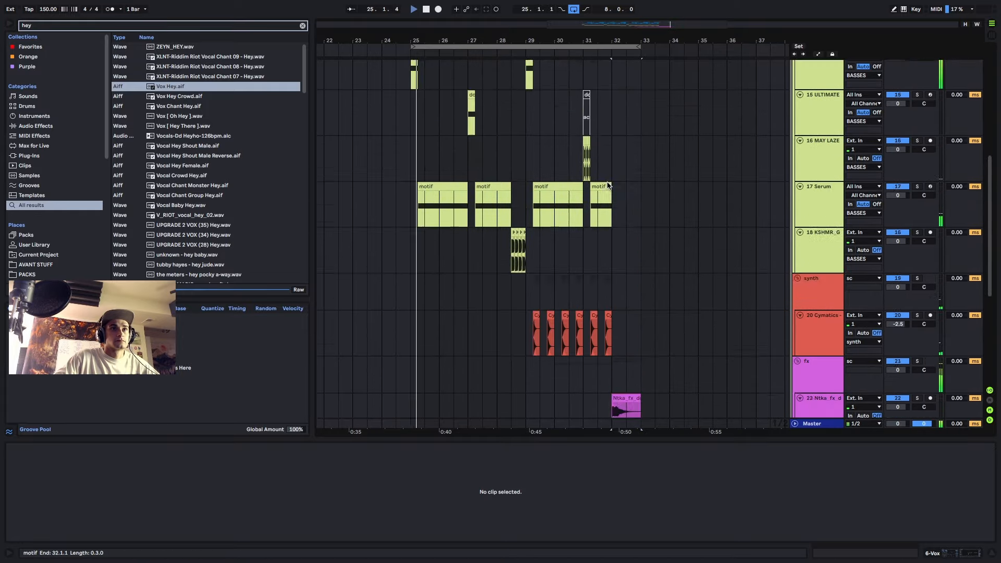
pyautogui.scroll(6, 610, 184)
pyautogui.scroll(-12, 803, 235)
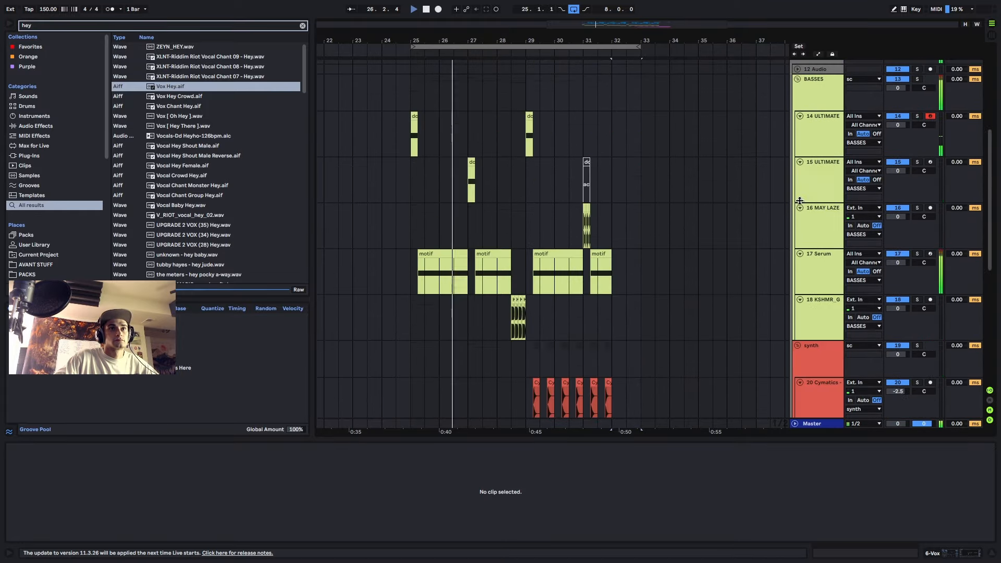
pyautogui.click(809, 292)
pyautogui.hotkey('ctrl', 't')
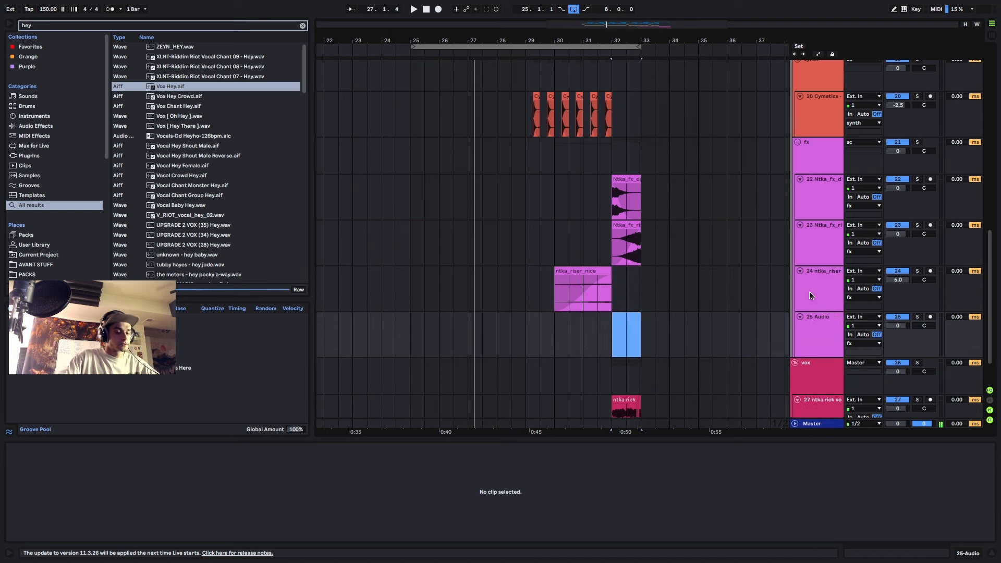
# - Search the browser for "snare build" and refine the search to "ntka snar"
pyautogui.hotkey('ctrl', 'f')
pyautogui.write('snare build')
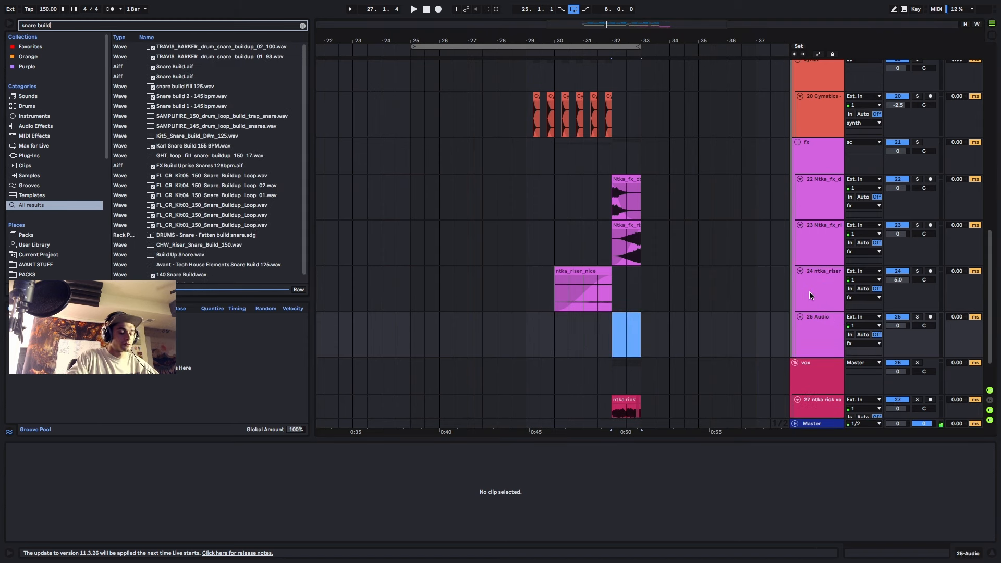
pyautogui.write('ntka s')
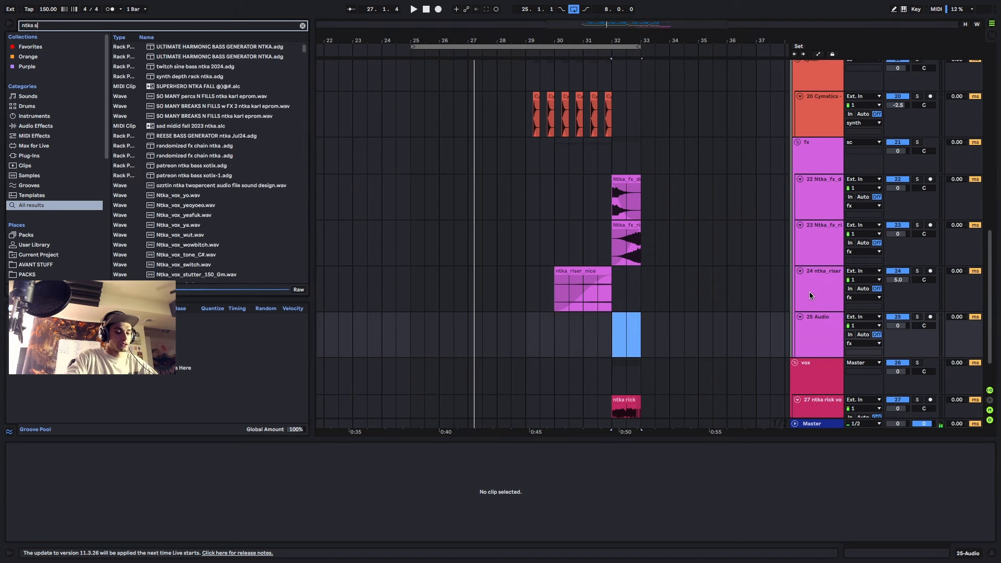
pyautogui.write('nar')
# - Audition the Ntka_drums_snare samples, including the werkd, vr, twitch and triphop variants
pyautogui.click(186, 136)
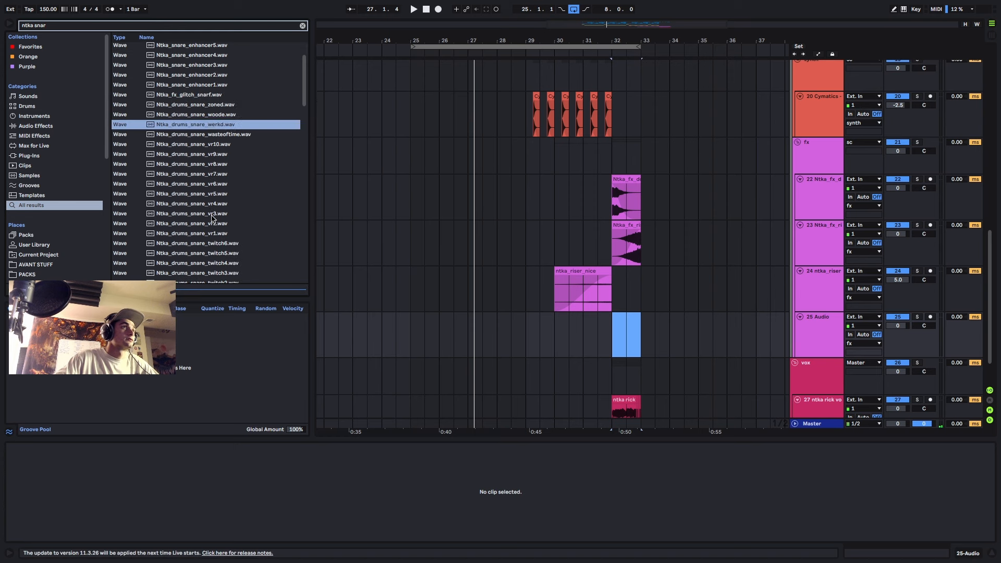
pyautogui.scroll(-2, 198, 172)
pyautogui.click(208, 166)
pyautogui.click(213, 175)
pyautogui.click(216, 143)
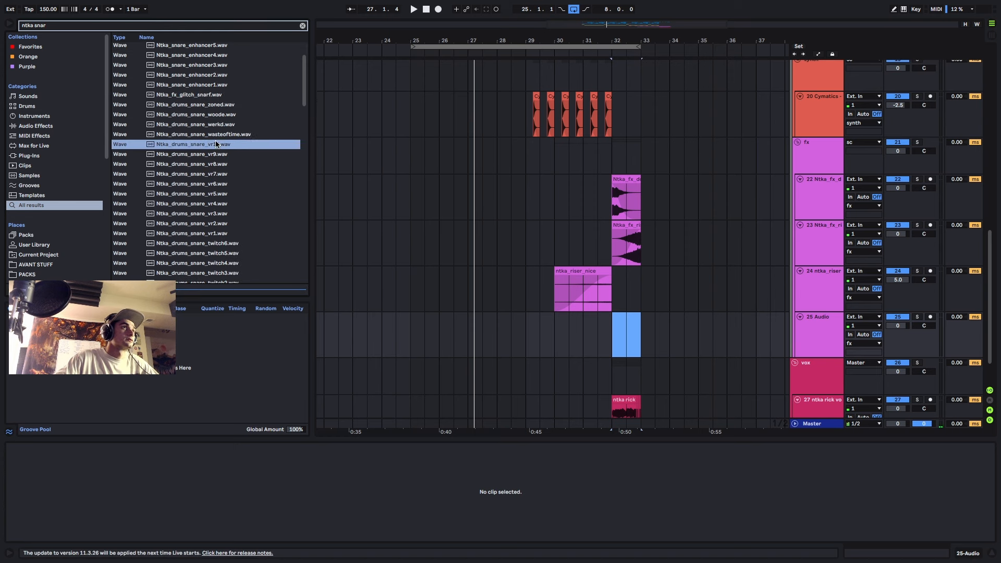
pyautogui.click(219, 125)
pyautogui.click(214, 213)
pyautogui.scroll(-3, 214, 208)
pyautogui.click(214, 182)
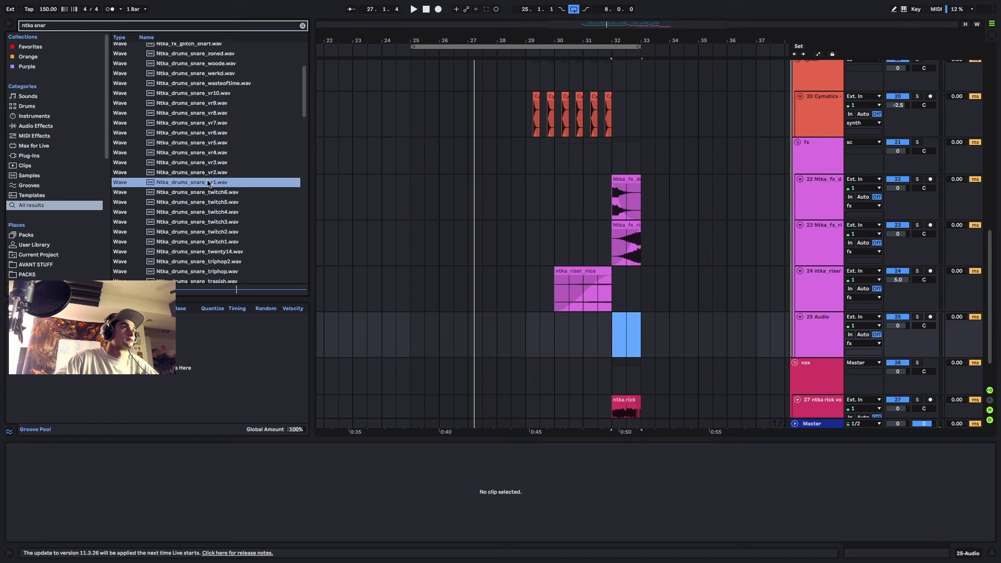
pyautogui.click(215, 173)
pyautogui.scroll(-3, 215, 175)
pyautogui.click(218, 232)
pyautogui.click(214, 201)
pyautogui.click(227, 222)
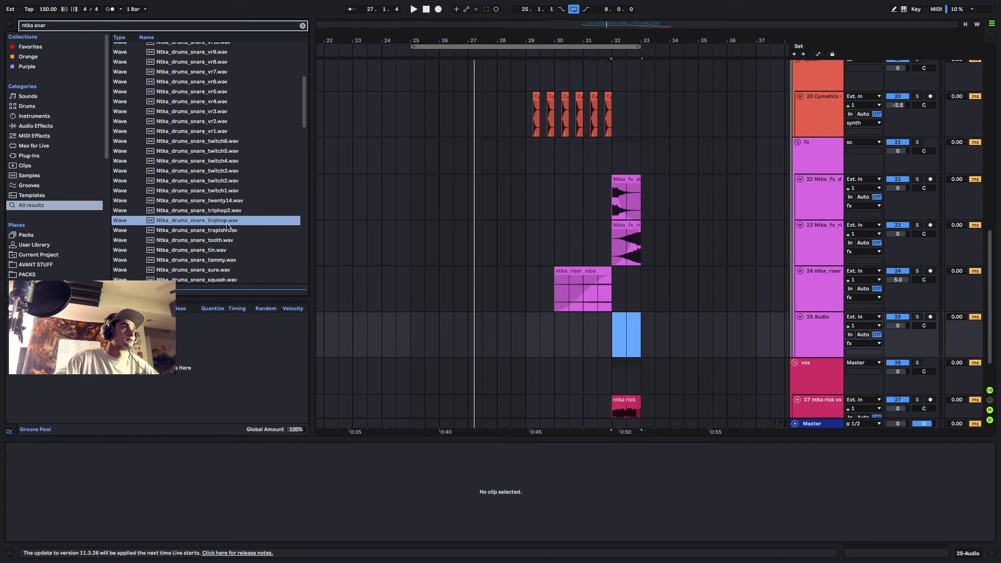
pyautogui.click(228, 210)
# - Place Ntka_drums_snare_trapish.wav at 32.1.1 on the new audio track and trim its end to 32.1.3
pyautogui.moveTo(227, 231); pyautogui.dragTo(366, 238)
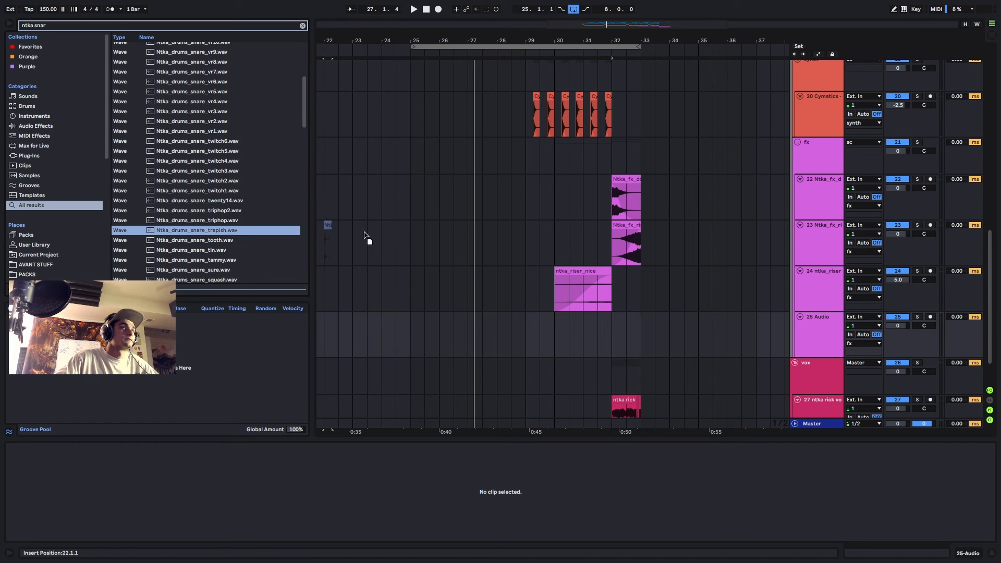
pyautogui.moveTo(614, 349); pyautogui.dragTo(614, 349)
pyautogui.scroll(5, 614, 349)
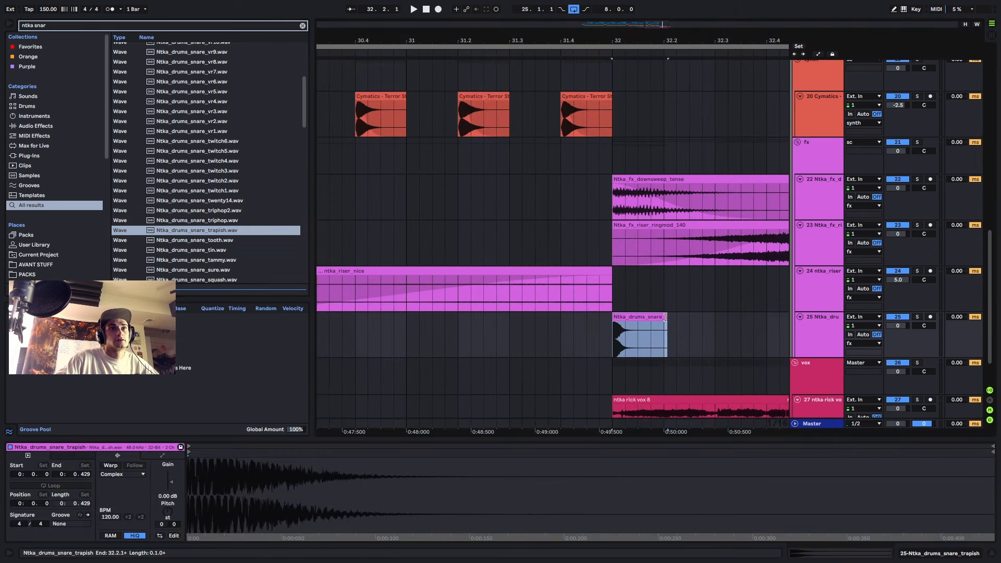
pyautogui.moveTo(664, 317); pyautogui.dragTo(638, 316)
# - Duplicate the trimmed snare hit as repeated eighth notes across bar 32 up to 33.1.1 and play the roll
pyautogui.hotkey('ctrl', 'd')
pyautogui.press('space')
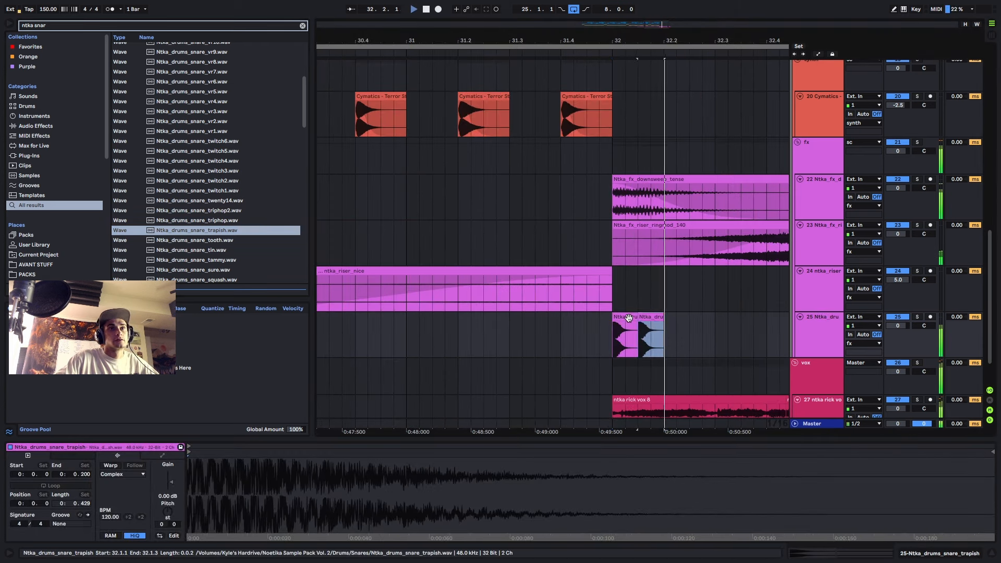
pyautogui.hotkey('ctrl', 'd')
pyautogui.hotkey('ctrl', 'd')
pyautogui.hotkey('ctrl', 'd')
pyautogui.hotkey('ctrl', 'd')
pyautogui.hotkey('ctrl', 'd')
pyautogui.hotkey('ctrl', 'd')
pyautogui.press('space')
pyautogui.click(520, 318)
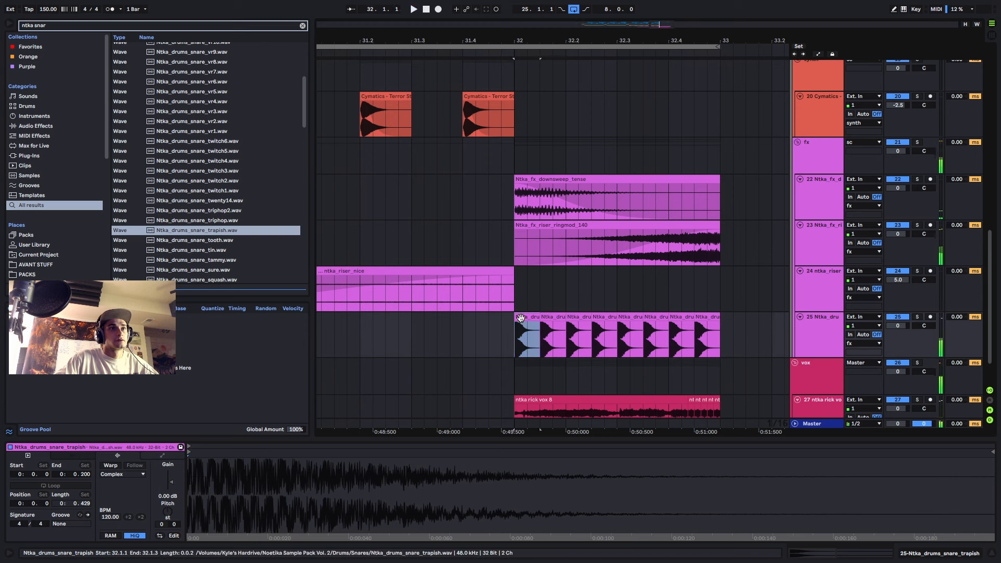
pyautogui.press('space')
pyautogui.press('space')
pyautogui.press('space')
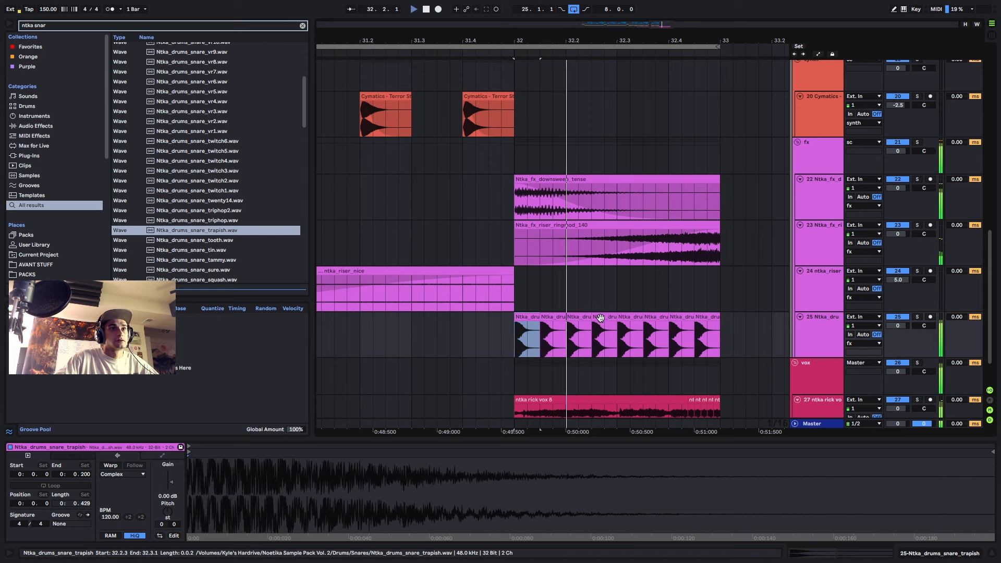
pyautogui.press('space')
# - Shorten the snare hit at 32.3 to a sixteenth note and duplicate it to fill the rest of the bar
pyautogui.click(635, 316)
pyautogui.moveTo(644, 334); pyautogui.dragTo(631, 333)
pyautogui.hotkey('ctrl', 'd')
pyautogui.hotkey('ctrl', 'd')
pyautogui.hotkey('ctrl', 'd')
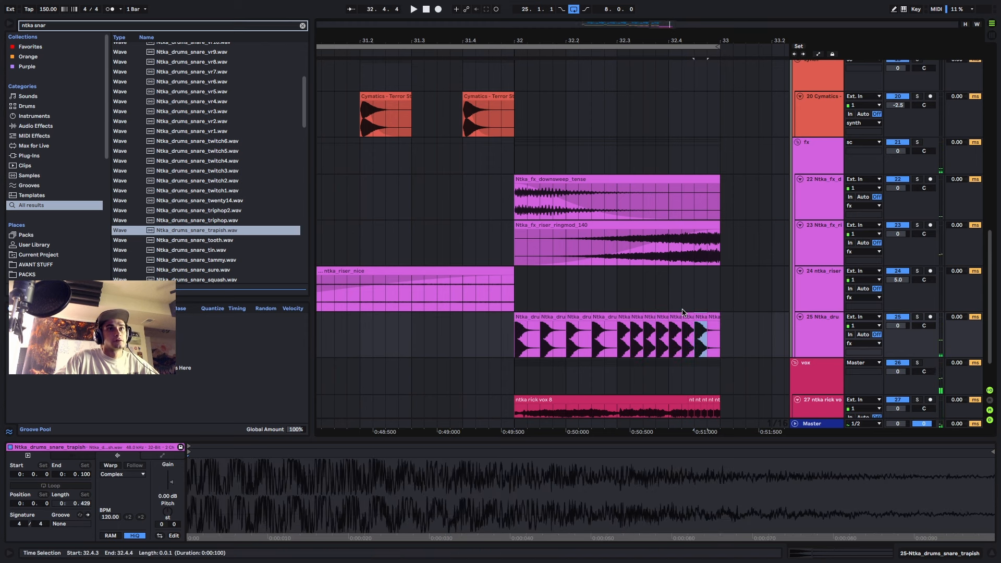
# - Play the snare roll soloed from 32.1.1 and consolidate its clips up to 33.1.1 into one clip
pyautogui.click(523, 317)
pyautogui.press('space')
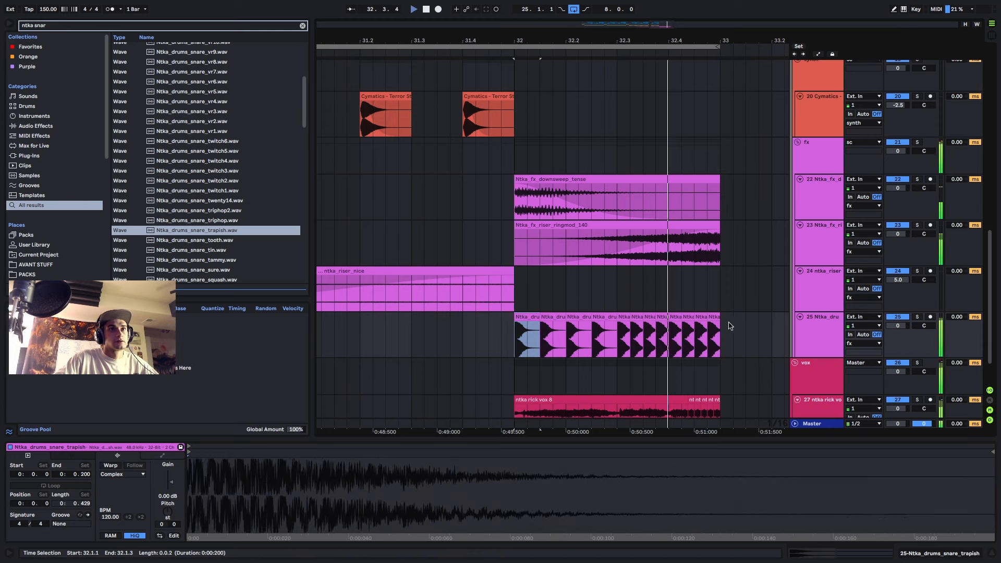
pyautogui.click(917, 317)
pyautogui.press('space')
pyautogui.press('space')
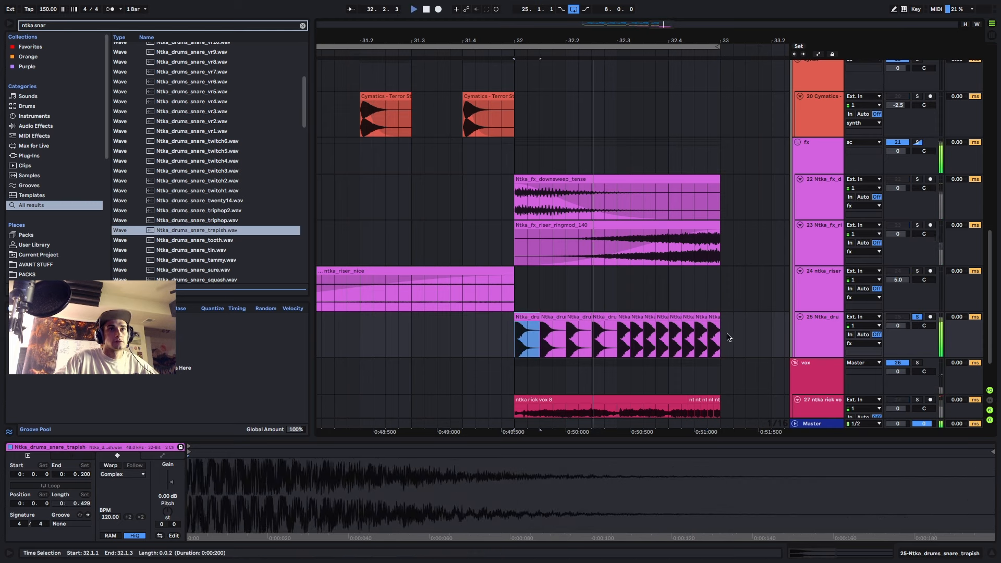
pyautogui.moveTo(722, 339); pyautogui.dragTo(510, 334)
pyautogui.press('space')
pyautogui.hotkey('ctrl', 'j')
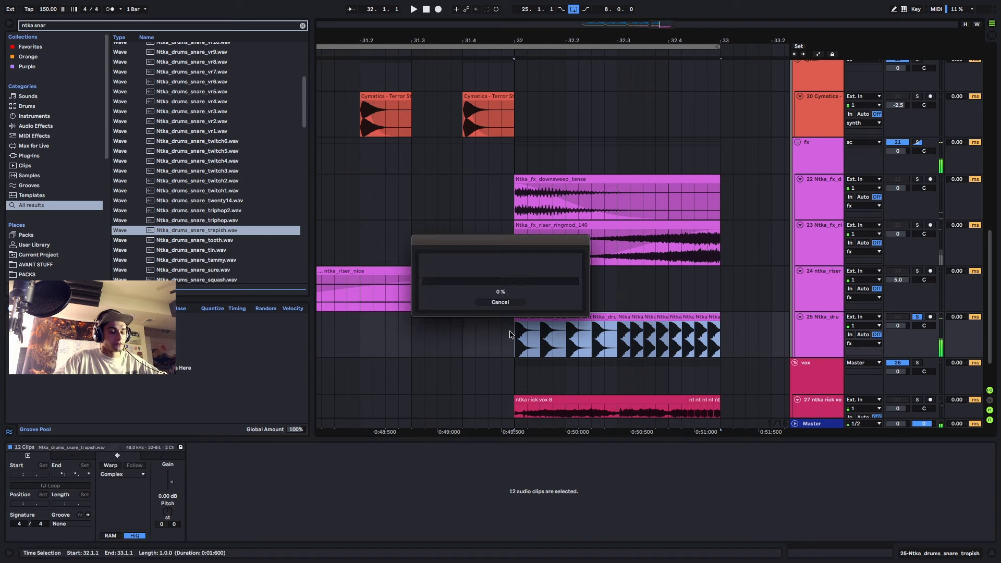
# - Add the Shifter effect to the snare roll track and set its mode to Freq
pyautogui.hotkey('ctrl', 'f')
pyautogui.write('sh')
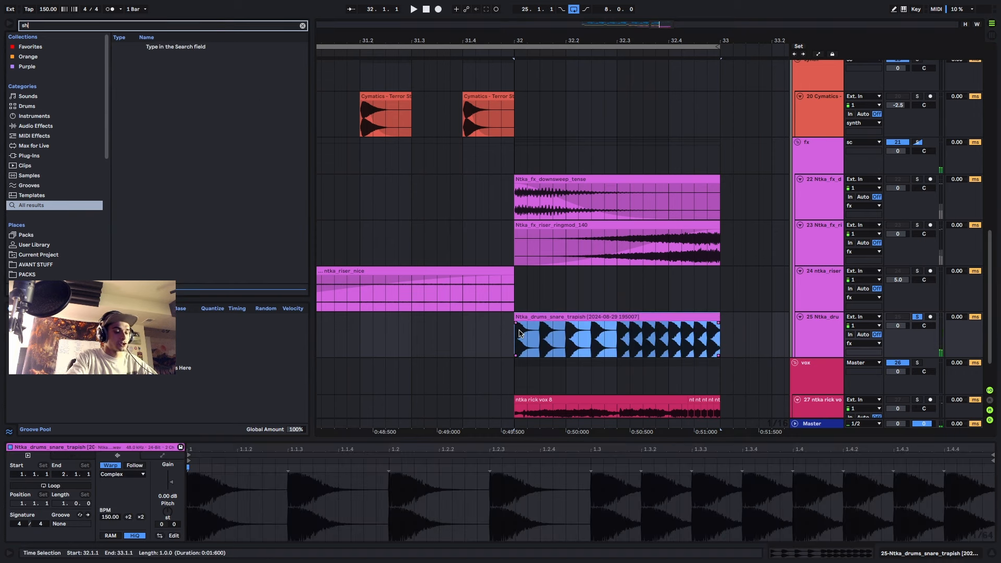
pyautogui.write('ifter')
pyautogui.doubleClick(166, 48)
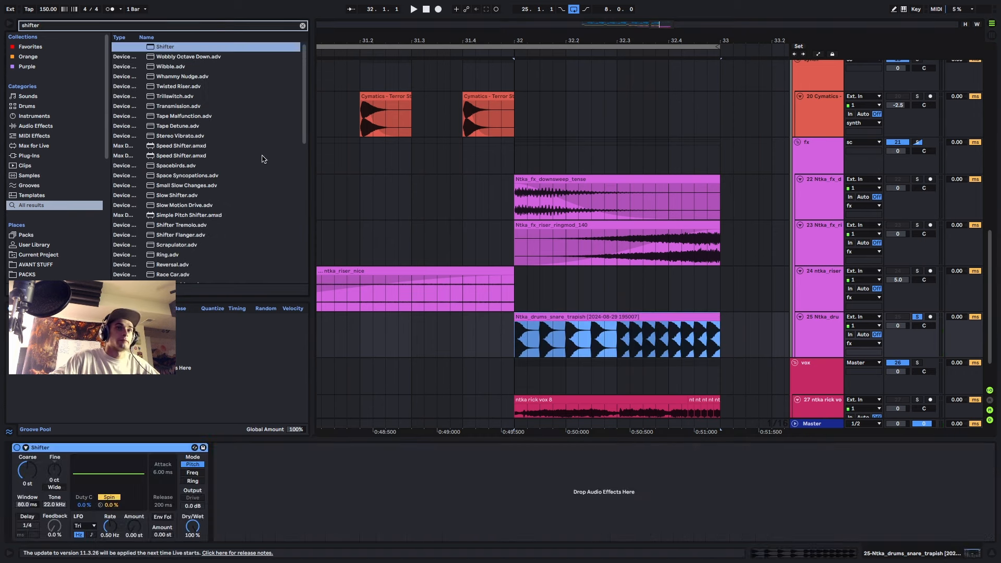
pyautogui.click(201, 473)
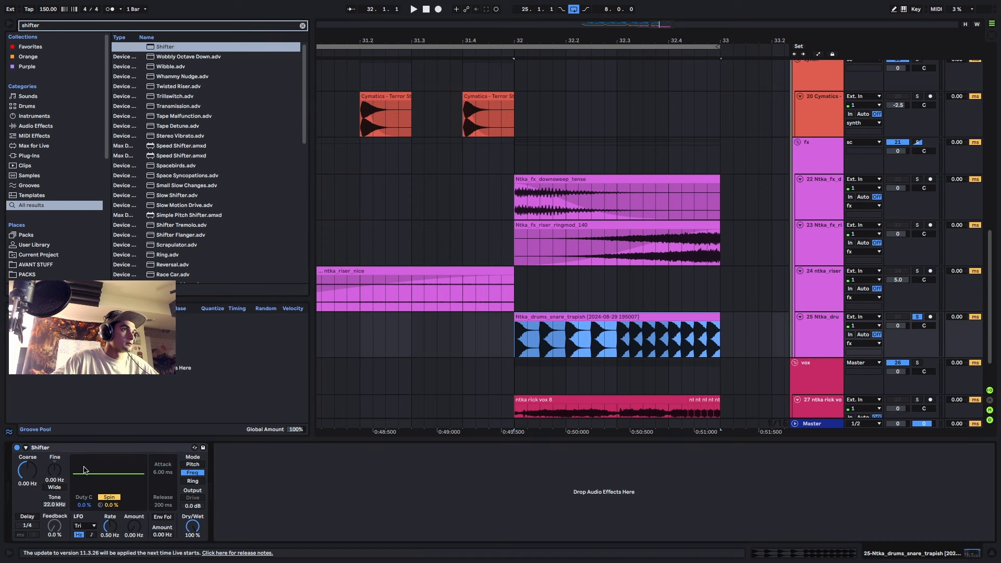
# - Automate Shifter's fine frequency on the snare roll to ramp up from 32.3 to the end of bar 32
pyautogui.press('a')
pyautogui.click(620, 342)
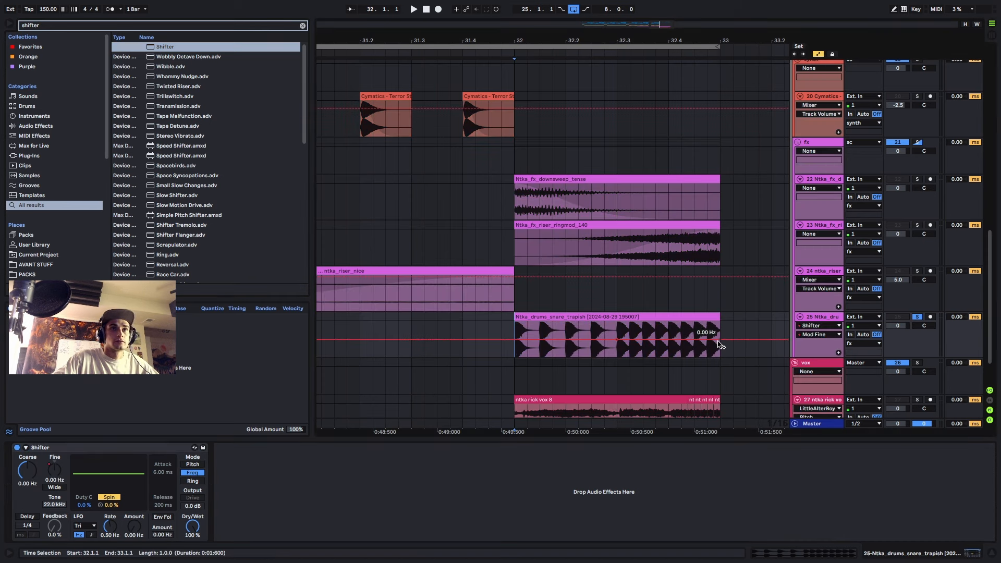
pyautogui.press('space')
pyautogui.click(699, 333)
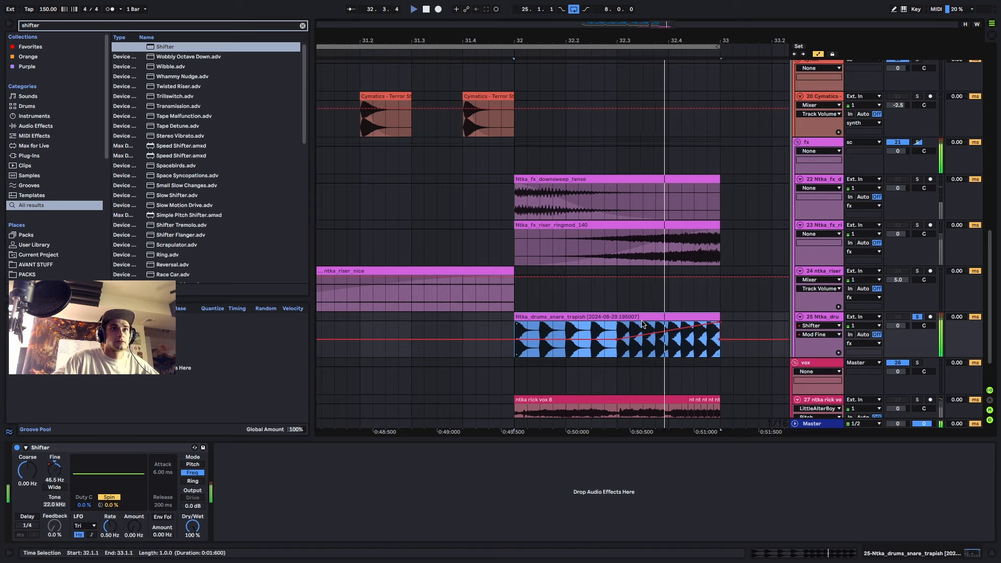
# - Unsolo the snare roll track, leave the automation view and lower the track's volume
pyautogui.click(916, 316)
pyautogui.scroll(-3, 587, 316)
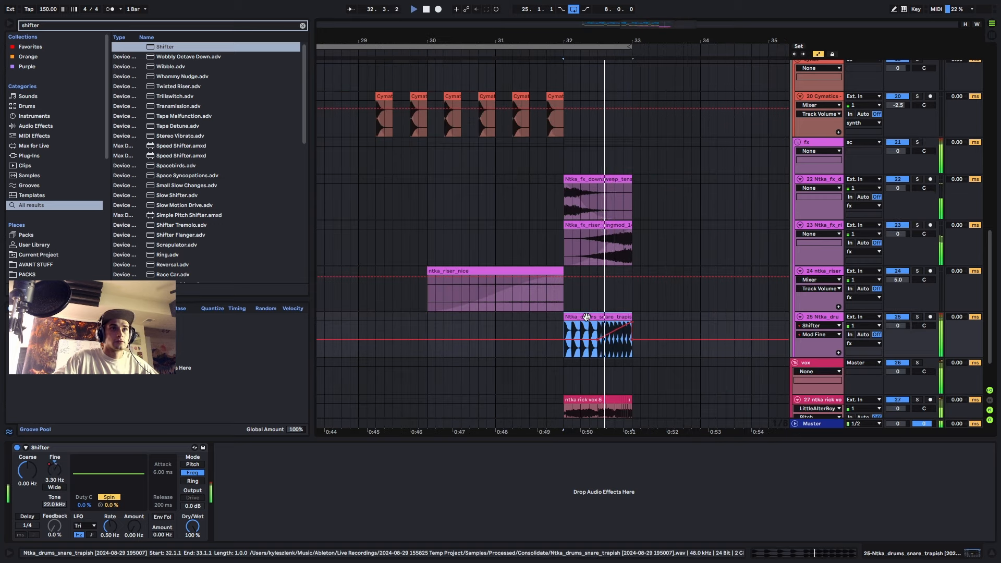
pyautogui.scroll(-3, 587, 317)
pyautogui.press('a')
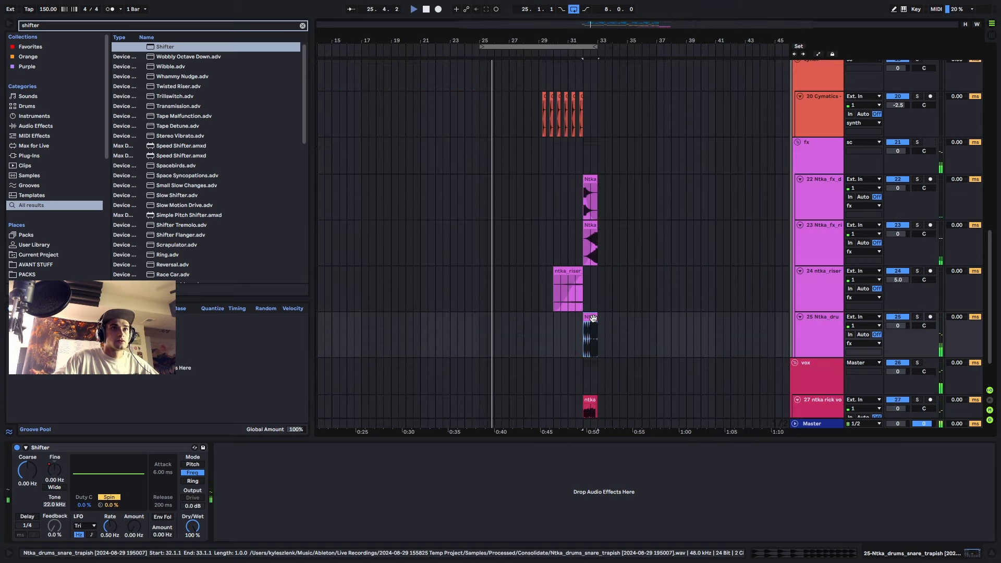
pyautogui.moveTo(897, 326); pyautogui.dragTo(897, 328)
# - Set the Hold of the first GMaudio Ducker on the sc group to 50 ms
pyautogui.scroll(10, 811, 211)
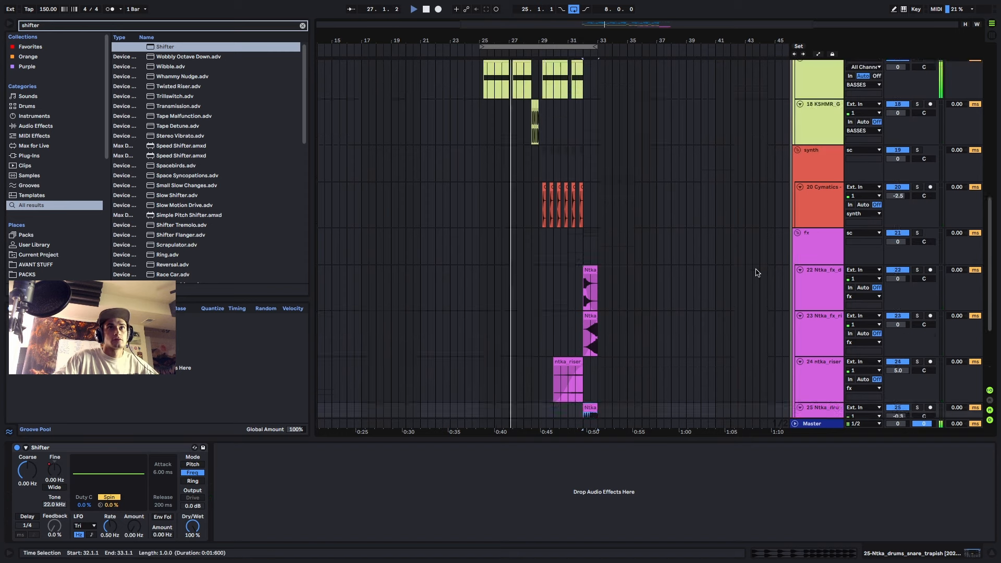
pyautogui.click(811, 211)
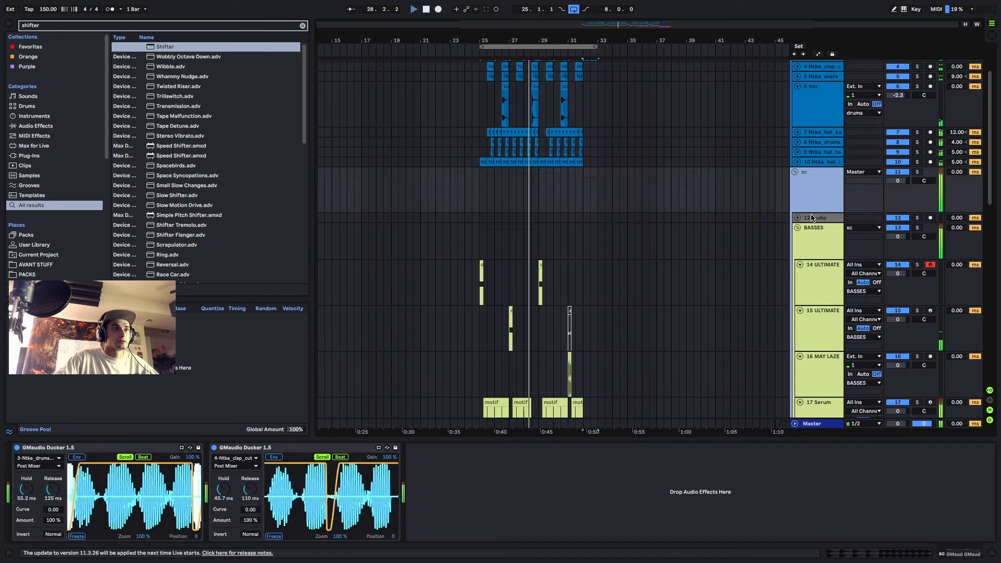
pyautogui.click(30, 495)
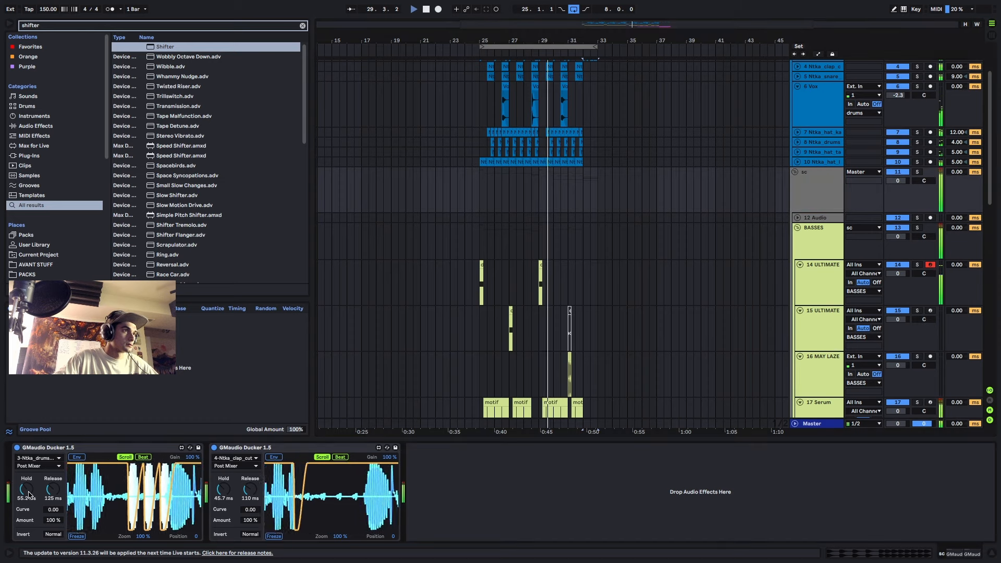
pyautogui.write('50')
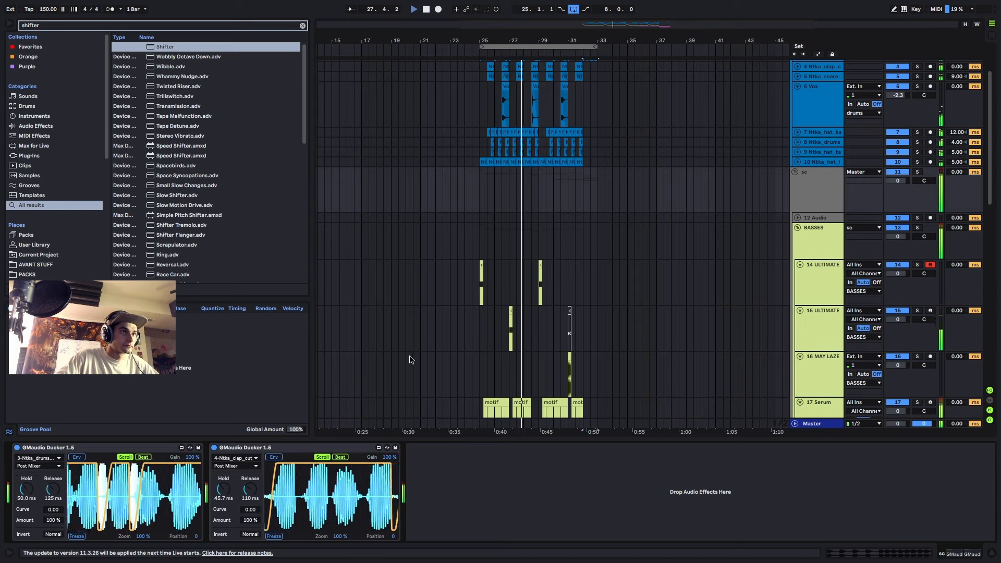
pyautogui.scroll(-5, 427, 323)
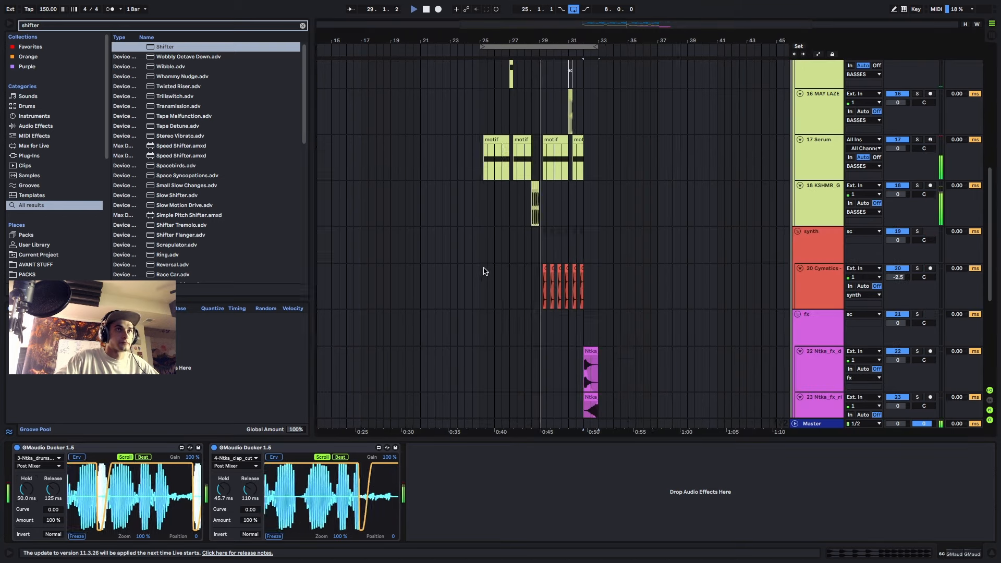
pyautogui.keyDown('ctrl'); pyautogui.scroll(5, 484, 270); pyautogui.keyUp('ctrl')
pyautogui.keyDown('ctrl'); pyautogui.scroll(-3, 488, 268); pyautogui.keyUp('ctrl')
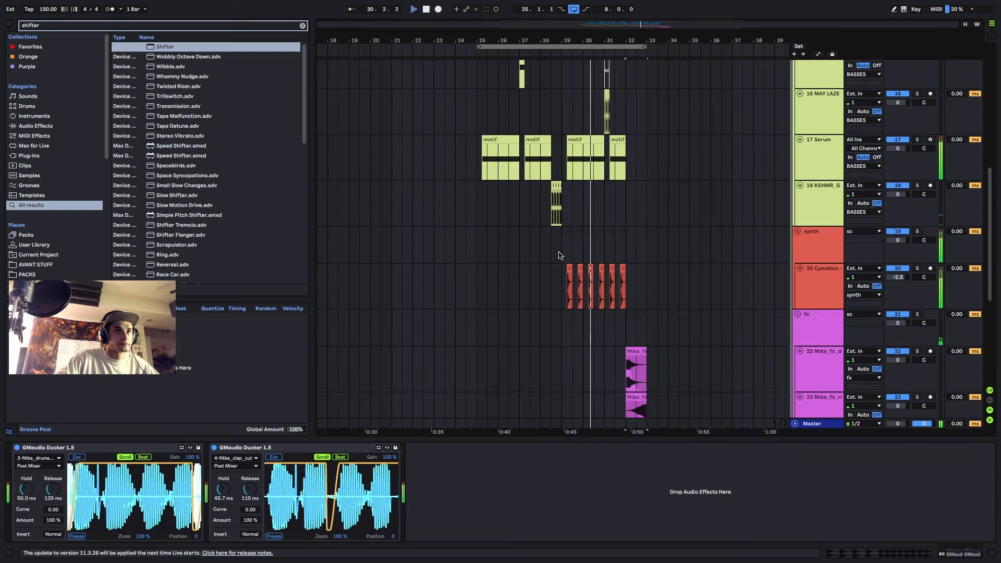
pyautogui.scroll(-2, 560, 256)
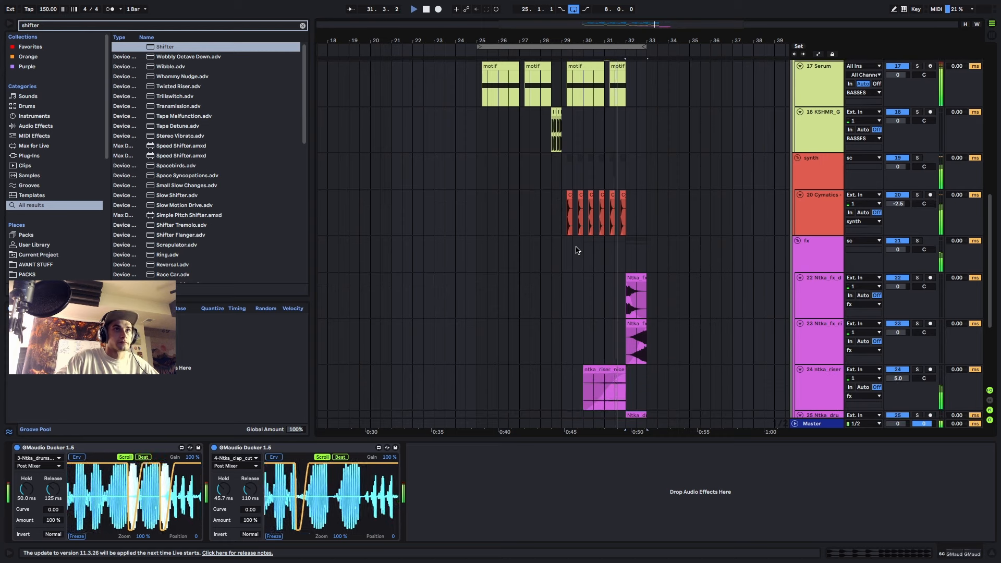
# - Collapse the BASSES, synth, fx and vox group tracks in the arrangement
pyautogui.scroll(-2, 575, 255)
pyautogui.keyDown('ctrl'); pyautogui.scroll(-3, 572, 259); pyautogui.keyUp('ctrl')
pyautogui.scroll(10, 574, 260)
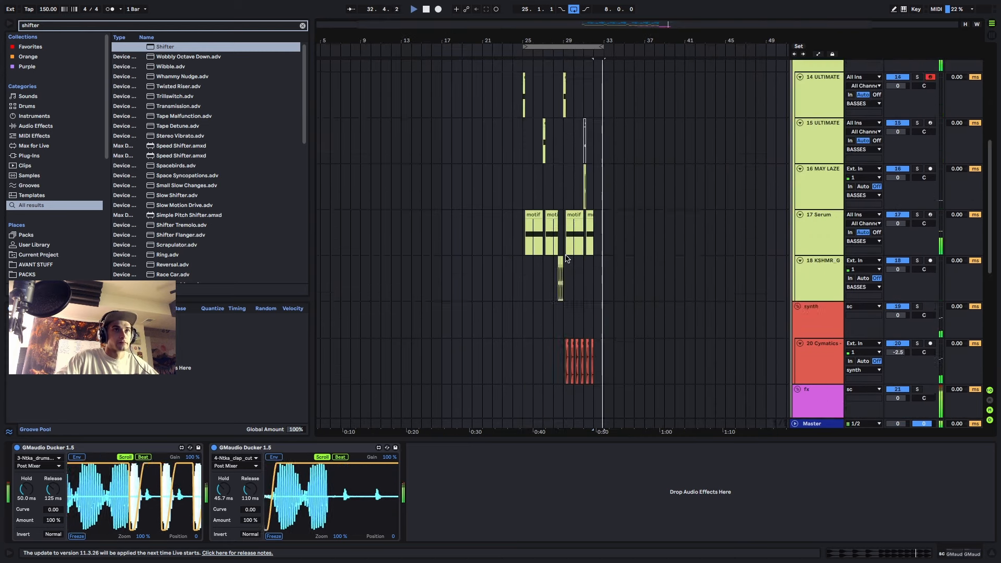
pyautogui.click(797, 292)
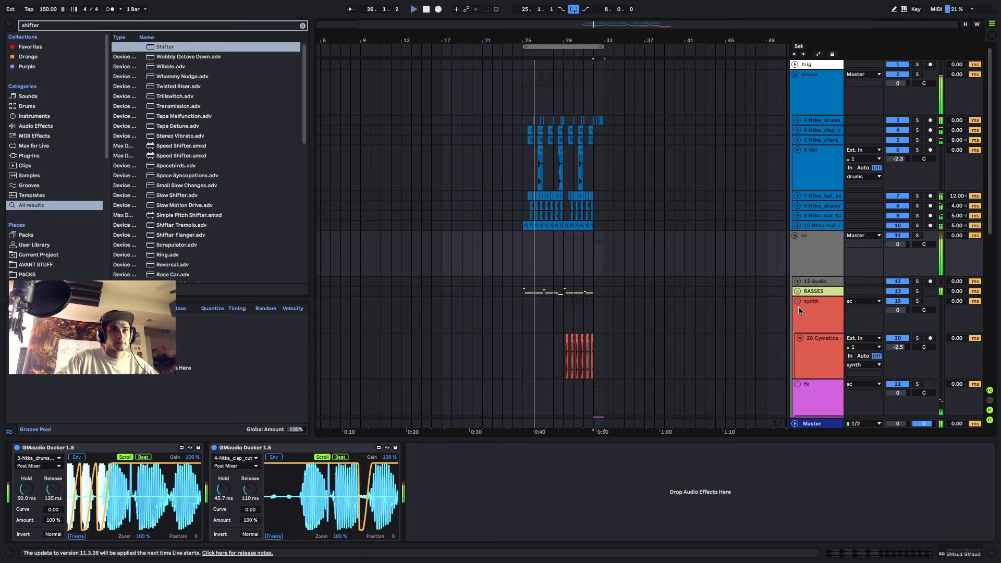
pyautogui.click(797, 303)
pyautogui.click(797, 311)
pyautogui.click(796, 320)
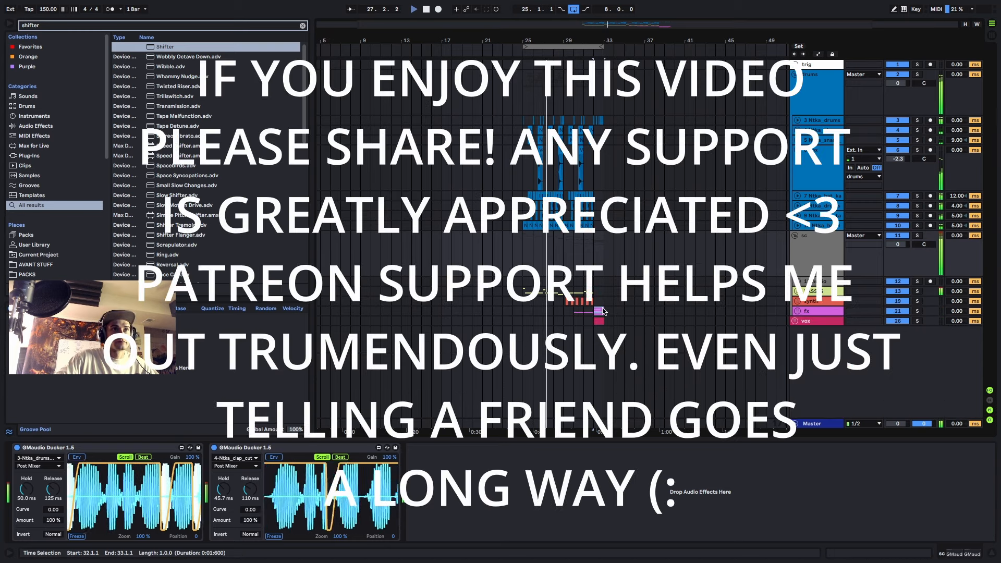
# - Duplicate bars 25 to 33 across all tracks into bars 33 to 41 and shift the loop onto the copied section
pyautogui.moveTo(605, 325); pyautogui.dragTo(523, 97)
pyautogui.hotkey('ctrl', 'd')
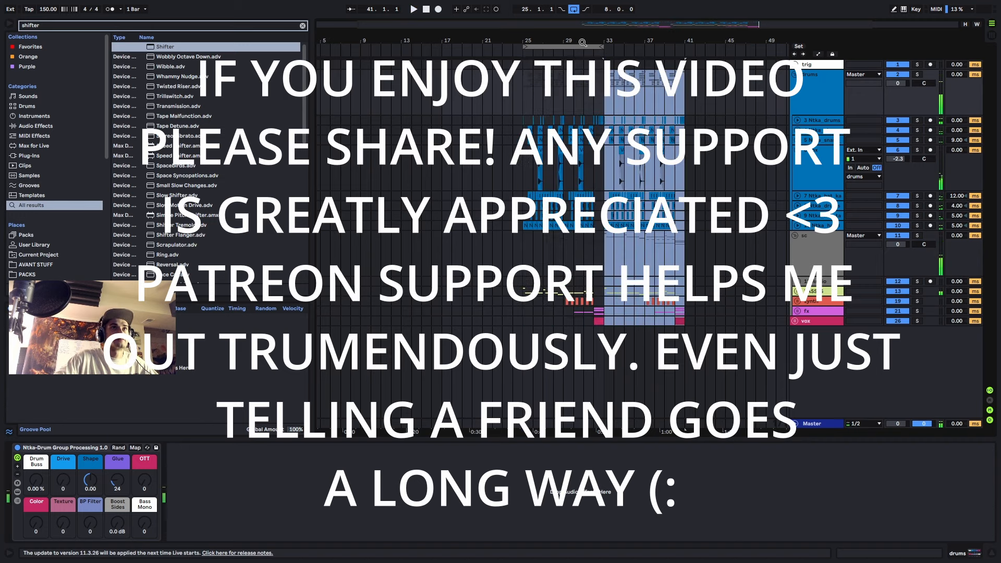
pyautogui.moveTo(576, 47); pyautogui.dragTo(660, 47)
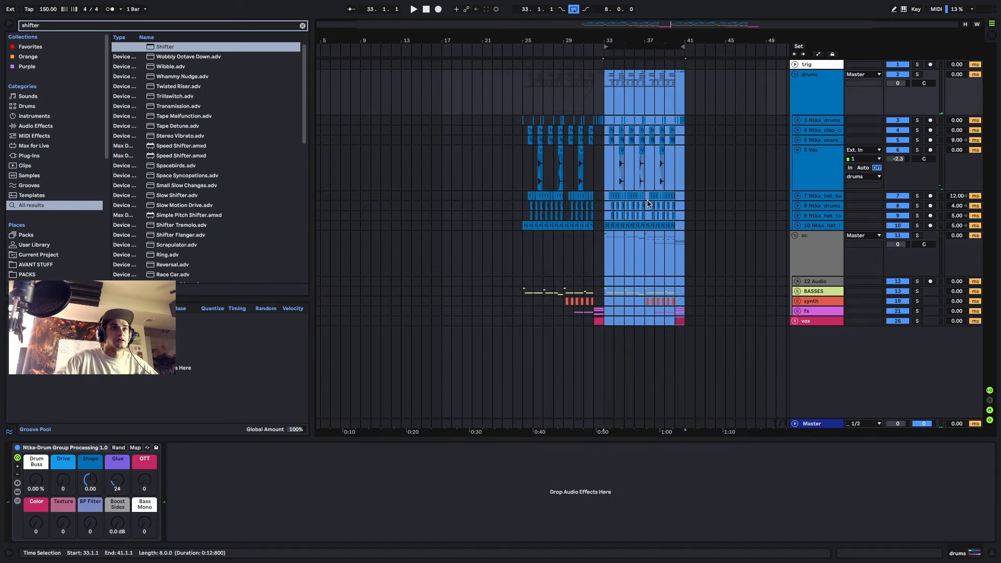
# - Expand the BASSES group and duplicate the 17 Serum motif track
pyautogui.click(797, 291)
pyautogui.scroll(-5, 631, 300)
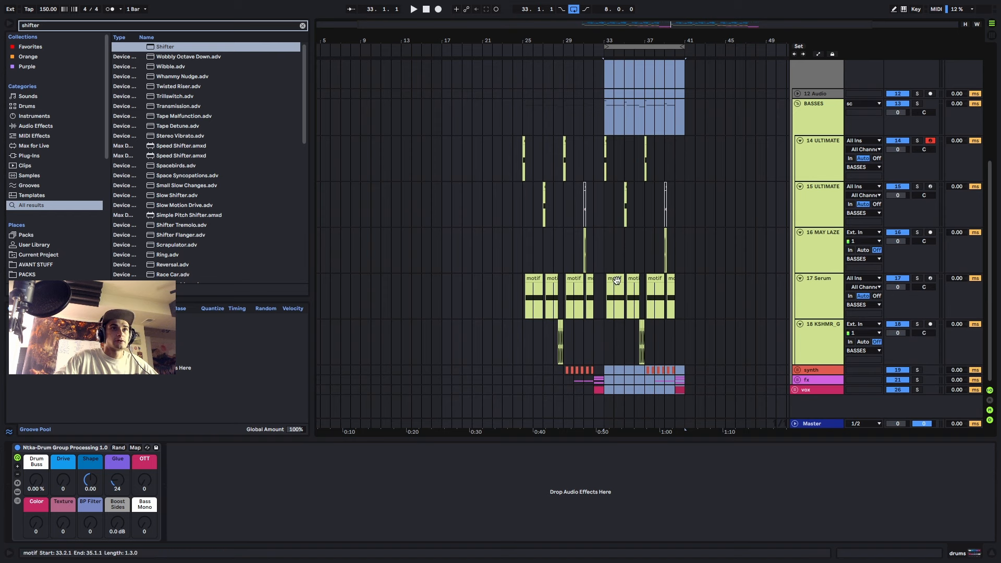
pyautogui.click(617, 280)
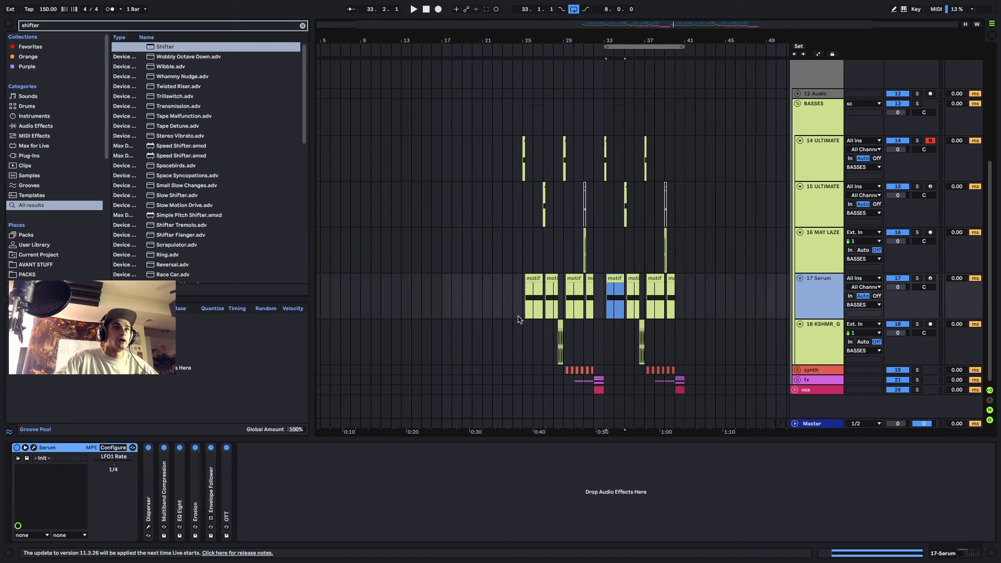
pyautogui.hotkey('ctrl', 'd')
# - Deactivate the duplicate Serum track's clips in bars 25 to 33 and the original Serum track's clips from bar 33 to 40
pyautogui.moveTo(604, 356); pyautogui.dragTo(524, 353)
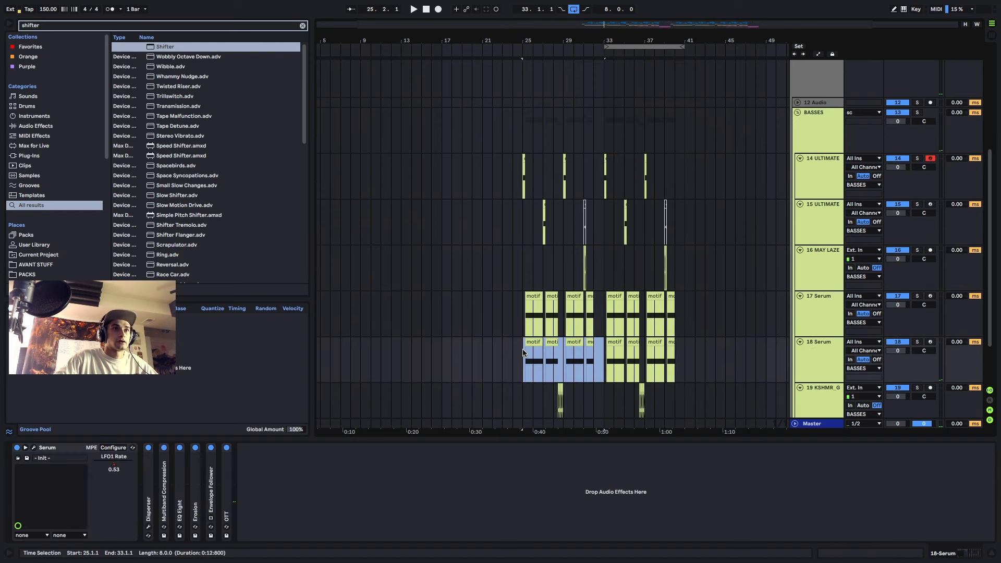
pyautogui.press('0')
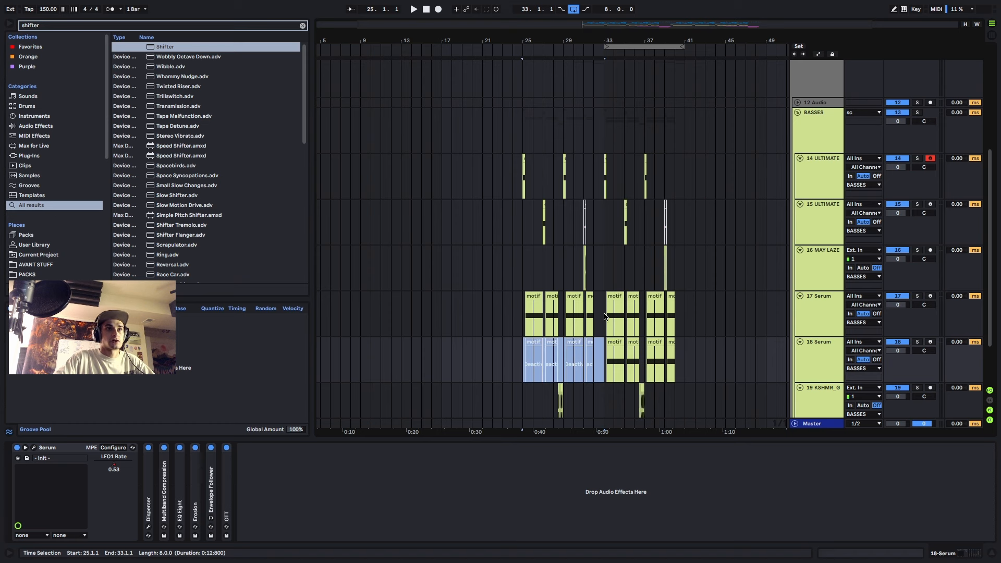
pyautogui.moveTo(604, 317); pyautogui.dragTo(675, 316)
pyautogui.press('0')
pyautogui.scroll(-3, 594, 313)
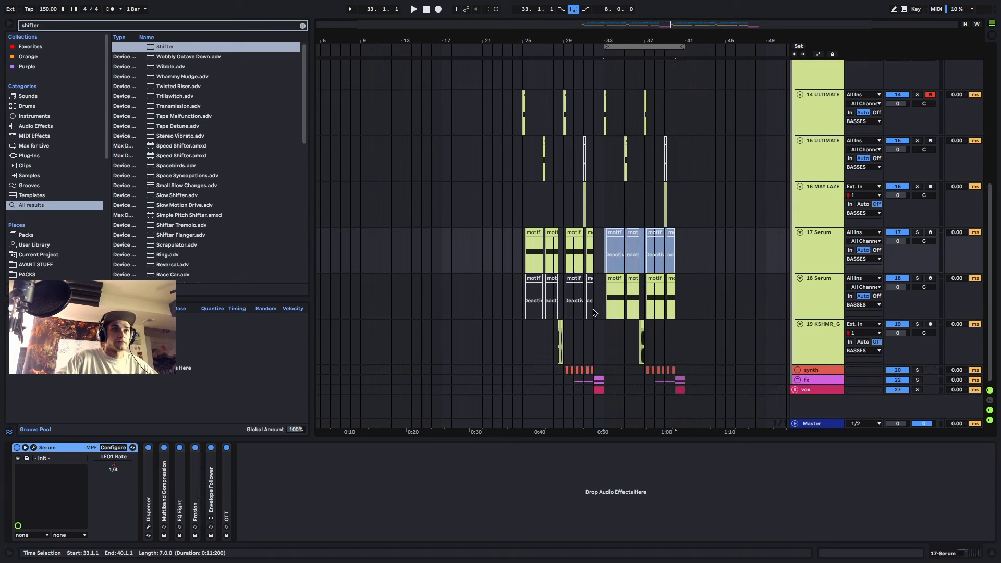
# - Solo the duplicated 18 Serum track and open its Serum plugin window
pyautogui.scroll(3, 594, 313)
pyautogui.click(620, 284)
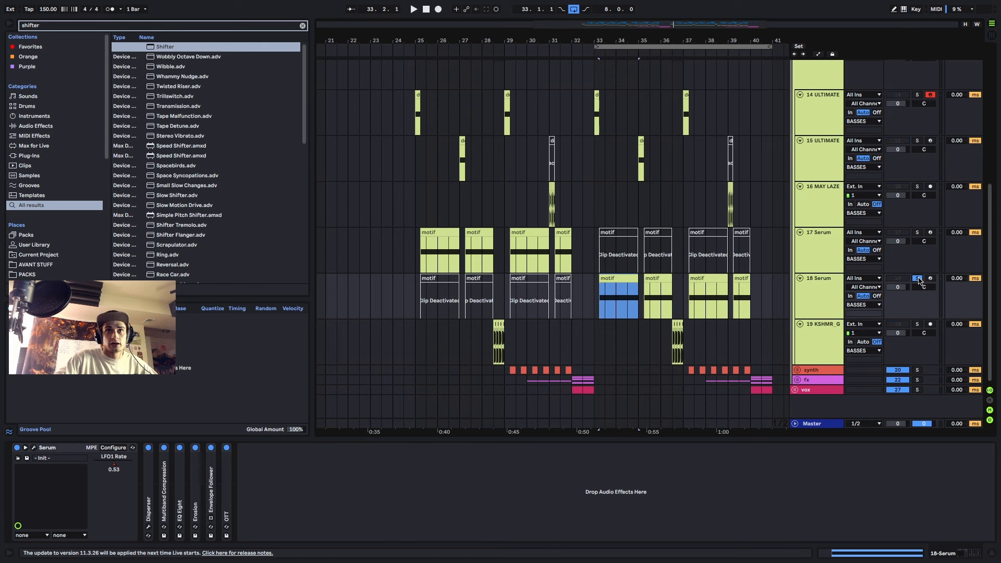
pyautogui.moveTo(607, 290); pyautogui.dragTo(770, 295)
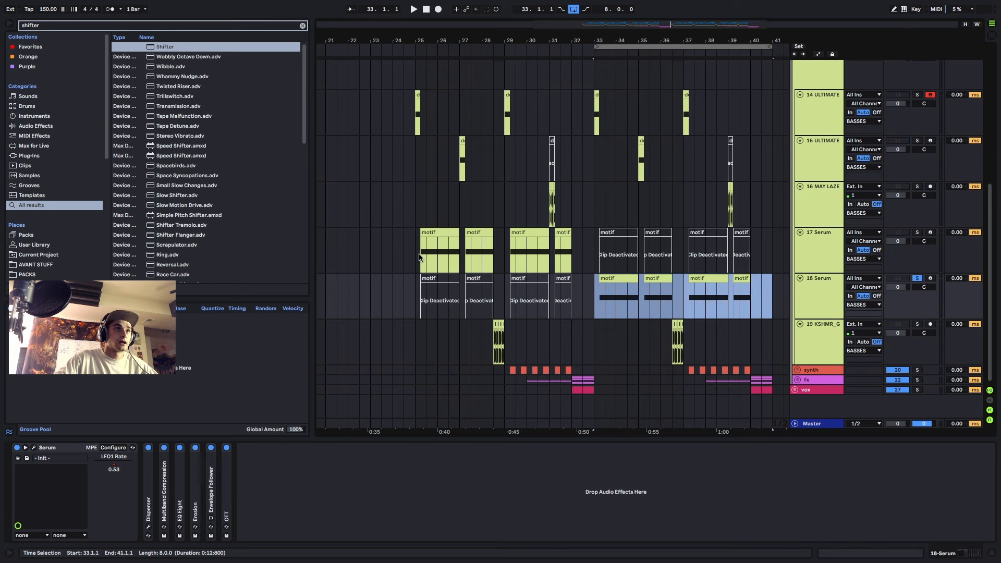
pyautogui.moveTo(411, 257); pyautogui.dragTo(578, 253)
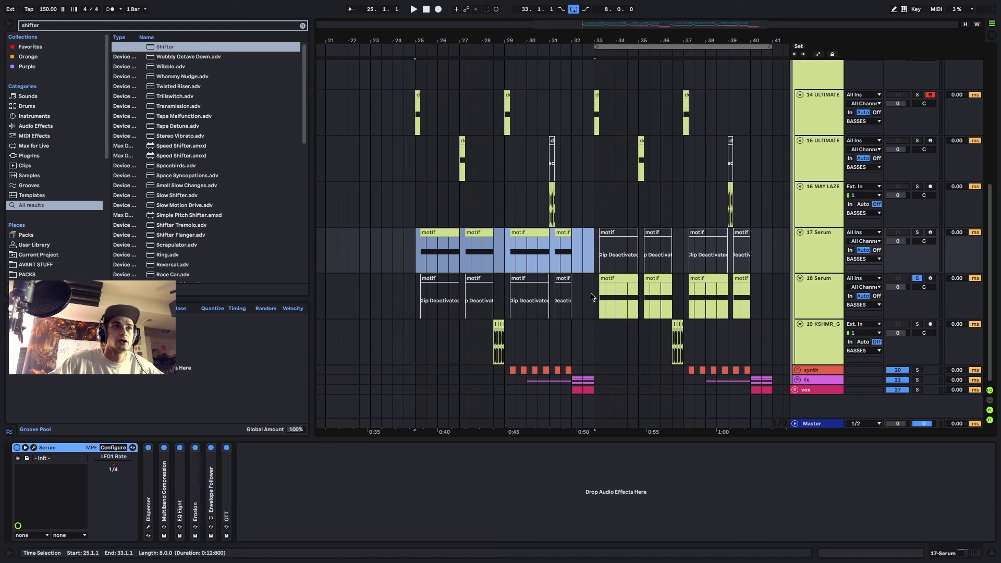
pyautogui.moveTo(591, 297); pyautogui.dragTo(757, 313)
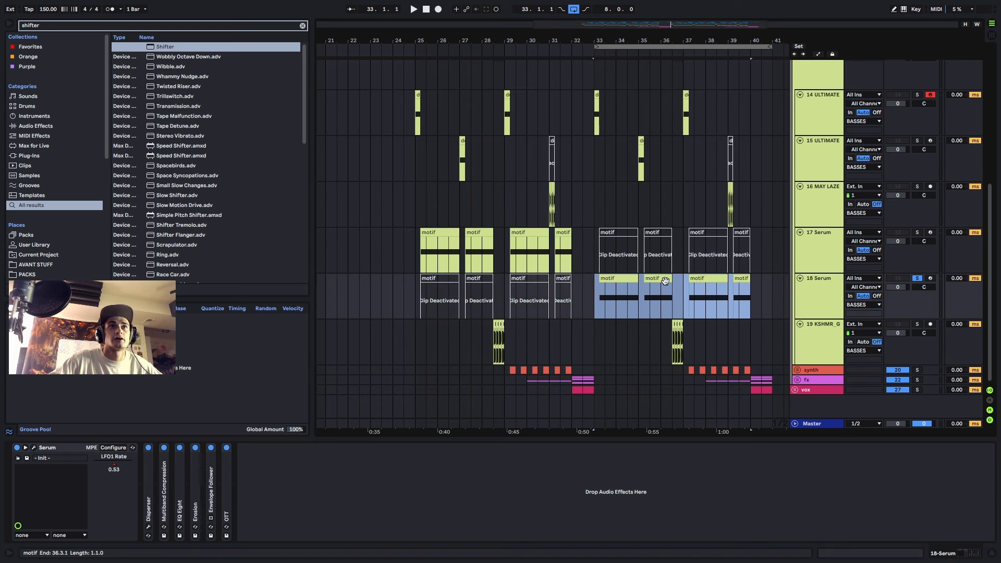
pyautogui.click(615, 275)
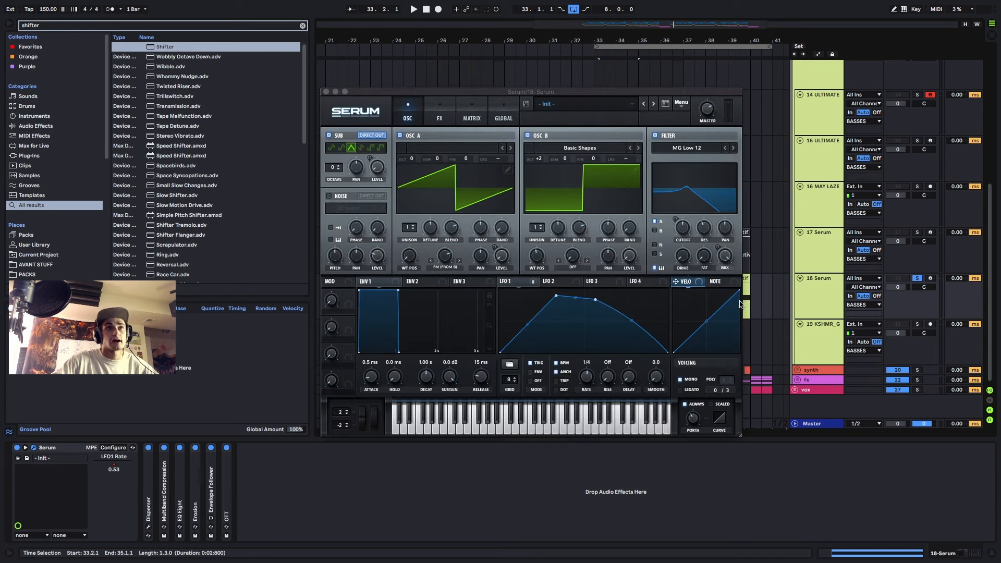
# - Turn on the automation view and show Serum's LFO1 Rate lane on the 18 Serum track
pyautogui.moveTo(627, 95); pyautogui.dragTo(636, 354)
pyautogui.click(829, 319)
pyautogui.press('a')
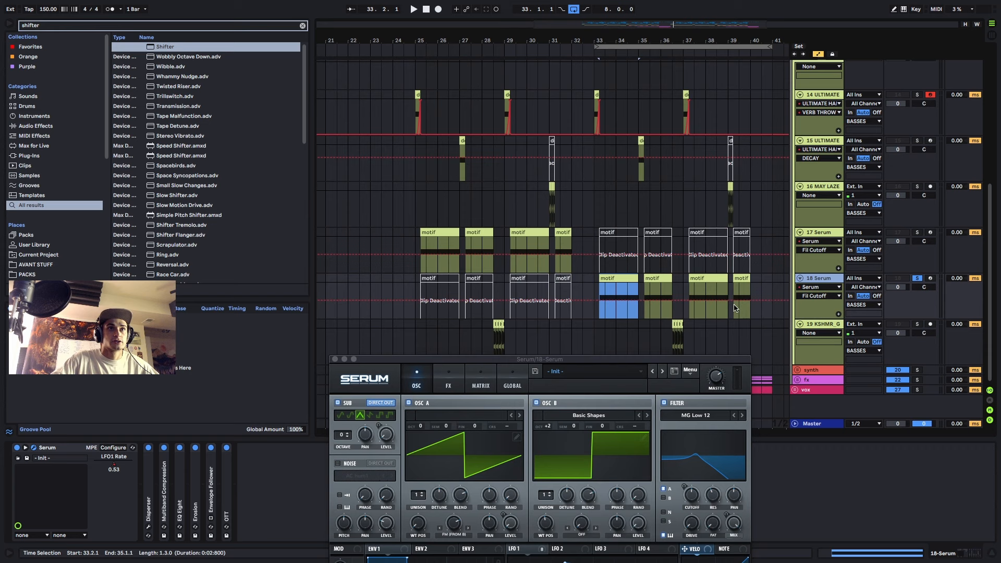
pyautogui.click(816, 296)
pyautogui.click(815, 312)
pyautogui.scroll(-5, 747, 294)
pyautogui.moveTo(751, 291); pyautogui.dragTo(508, 288)
pyautogui.click(646, 279)
pyautogui.scroll(5, 652, 282)
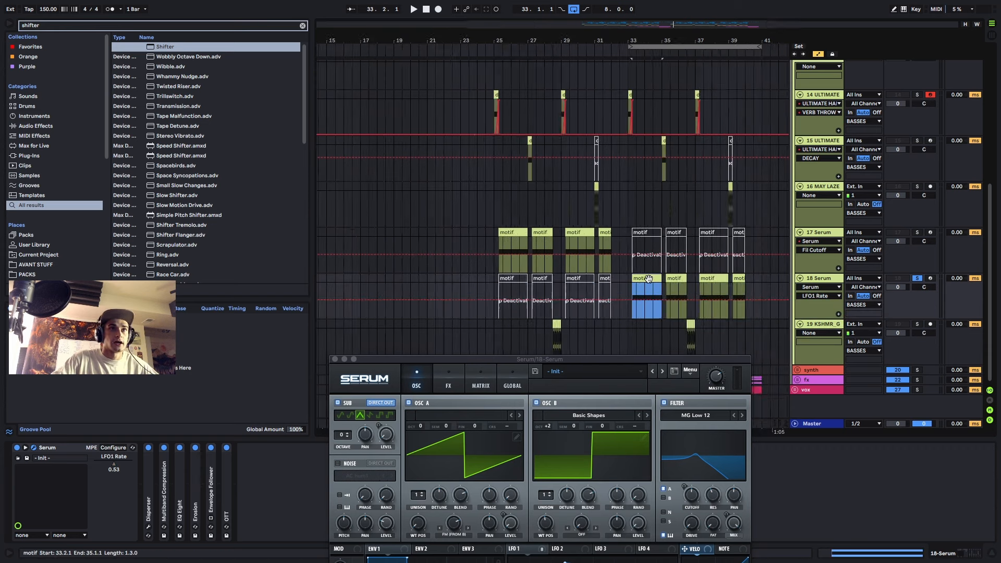
# - Set Serum's LFO 1 rate to 1/8 and reshape its curve with an earlier peak and a lower second point, then audition it
pyautogui.moveTo(621, 359); pyautogui.dragTo(627, 85)
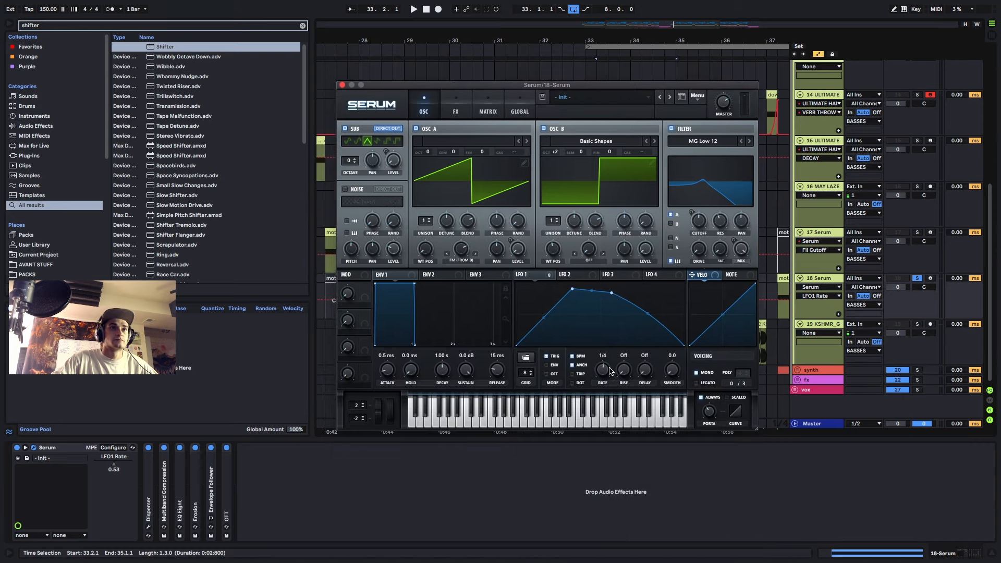
pyautogui.moveTo(611, 293); pyautogui.dragTo(554, 296)
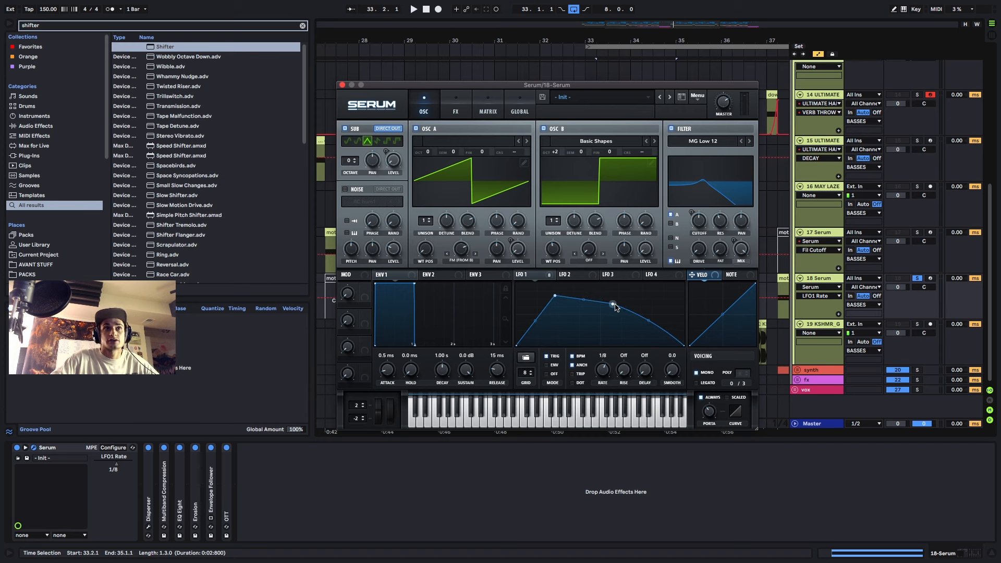
pyautogui.moveTo(615, 305); pyautogui.dragTo(619, 313)
pyautogui.moveTo(555, 299); pyautogui.dragTo(556, 293)
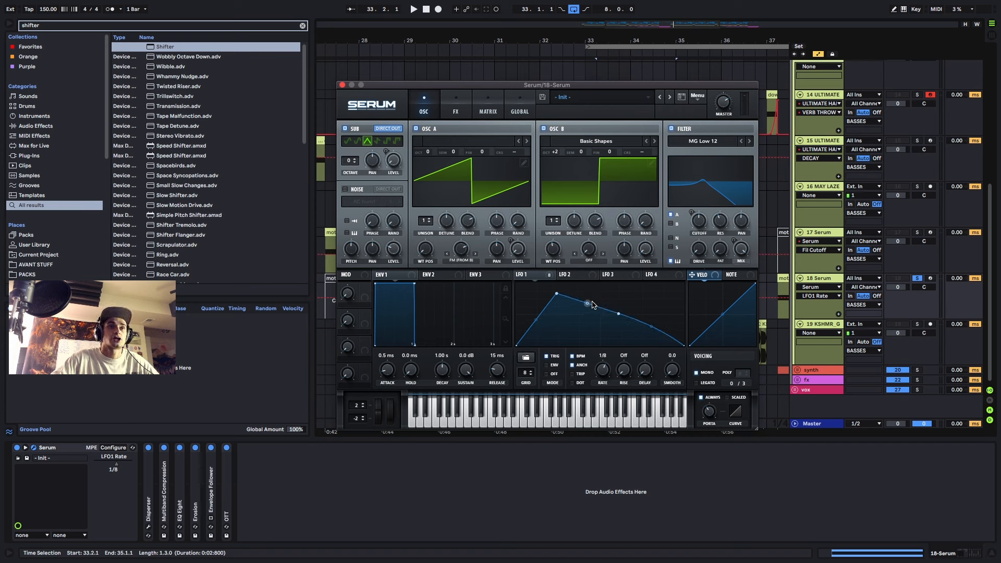
pyautogui.press('space')
pyautogui.press('space')
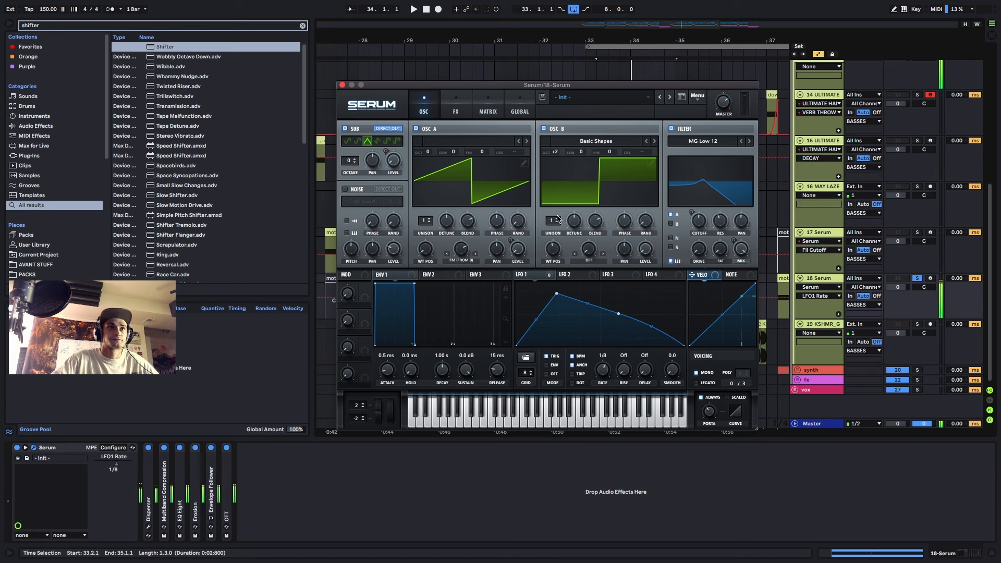
# - Raise oscillator B to octave +3 in the duplicated Serum and play the loop
pyautogui.moveTo(554, 154); pyautogui.dragTo(558, 143)
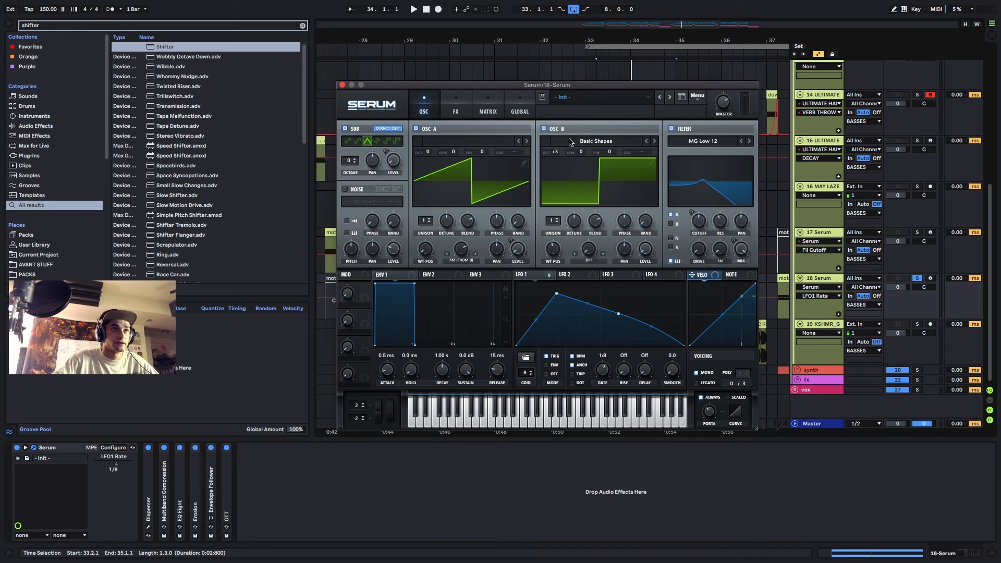
pyautogui.click(441, 114)
pyautogui.click(436, 106)
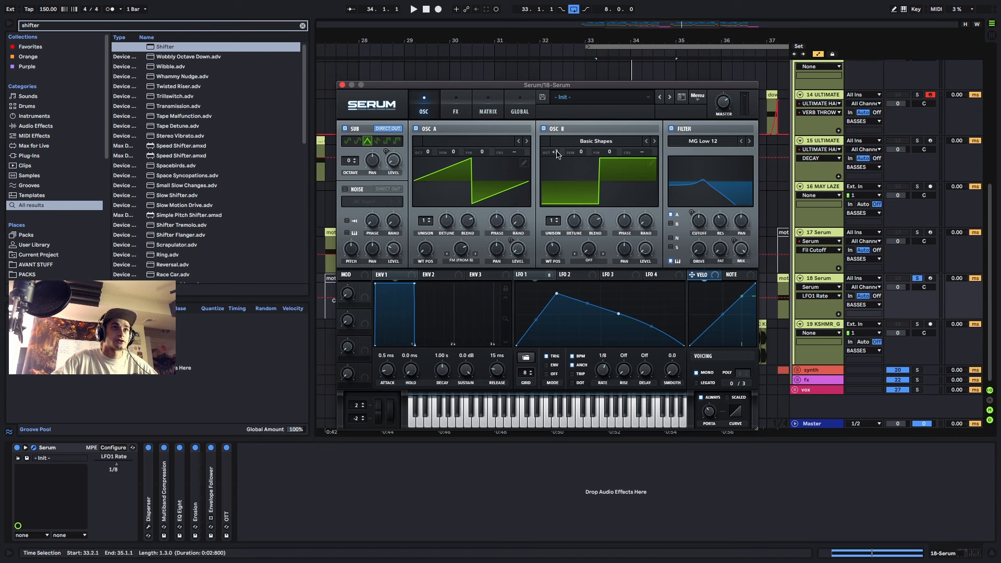
pyautogui.scroll(3, 556, 154)
pyautogui.press('space')
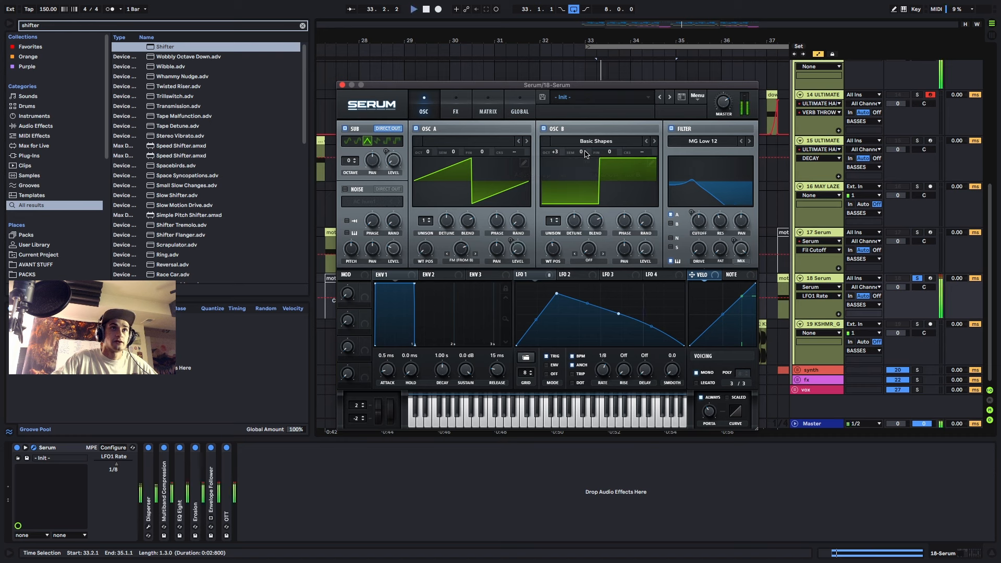
# - Adjust oscillator A's FM warp to about 57% and make LFO 1's fall concave with a slightly earlier peak
pyautogui.click(461, 250)
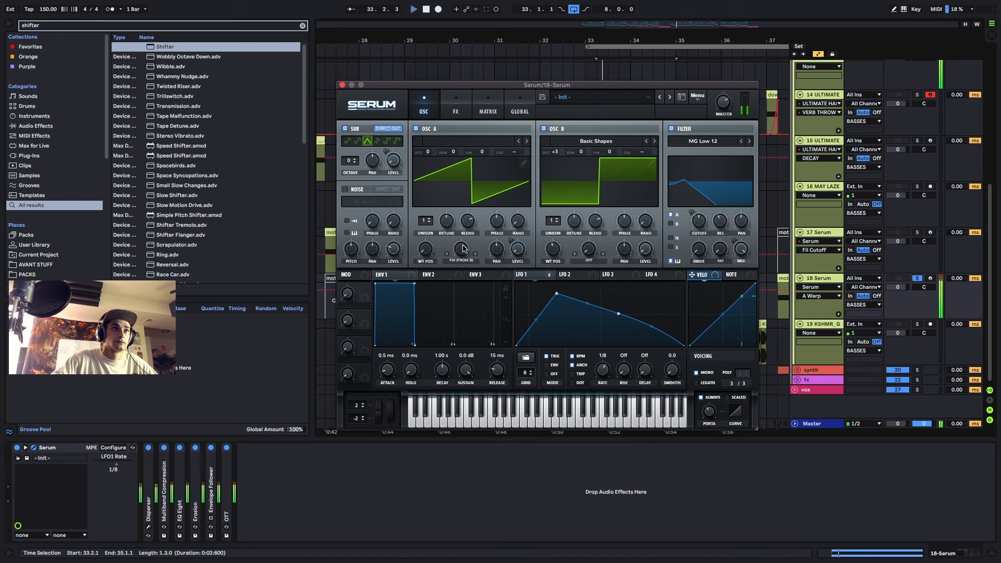
pyautogui.click(461, 251)
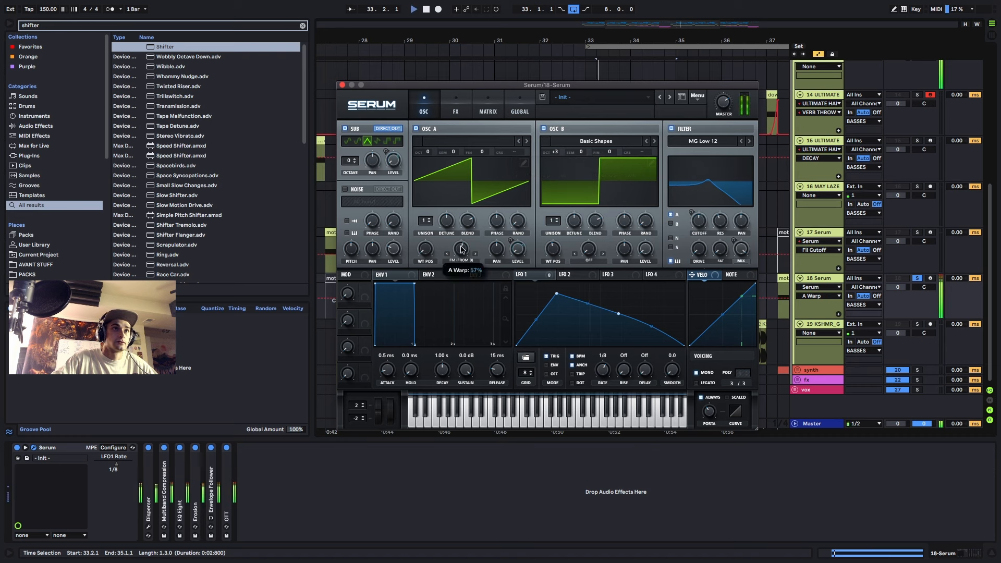
pyautogui.moveTo(651, 327); pyautogui.dragTo(649, 339)
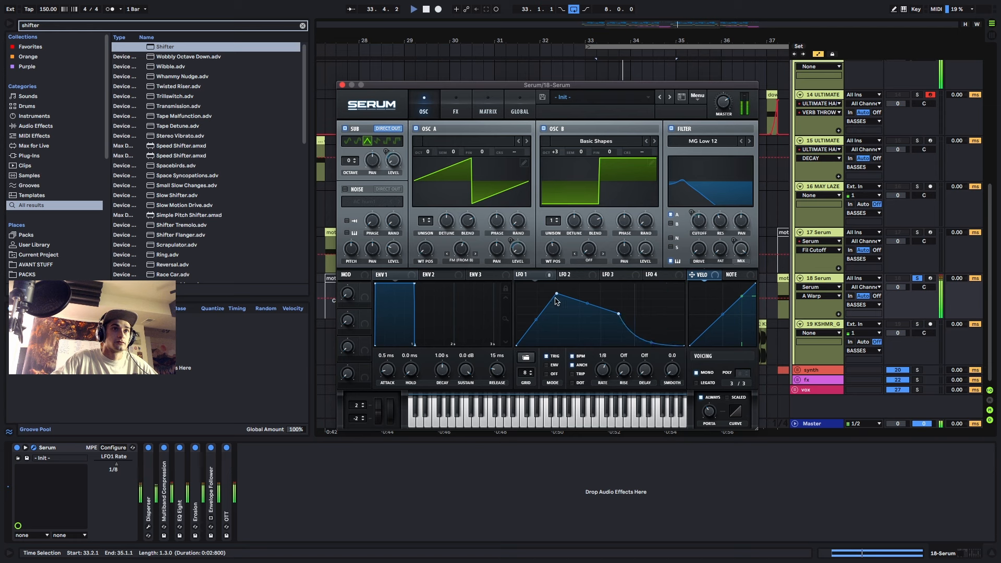
pyautogui.moveTo(556, 297); pyautogui.dragTo(551, 295)
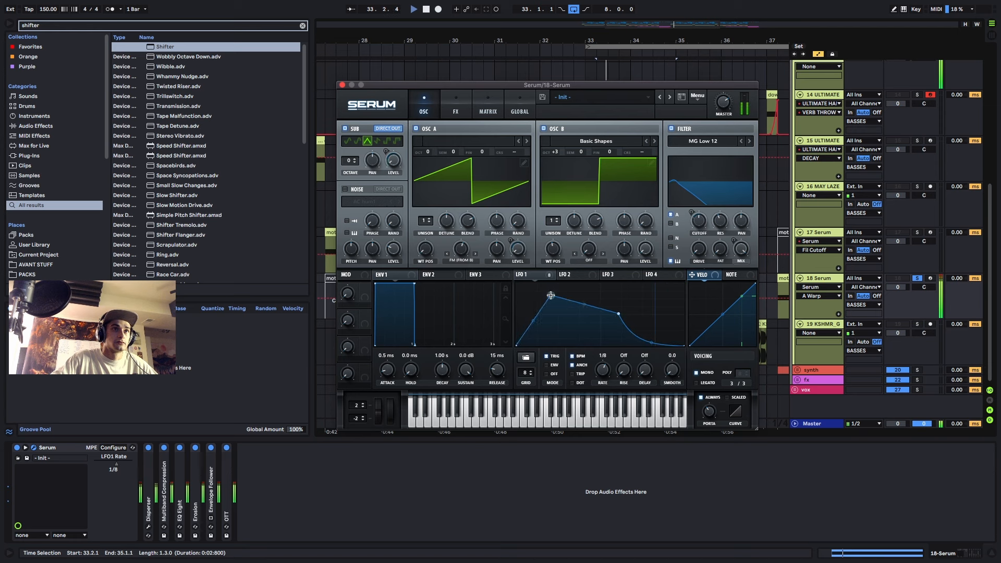
# - Raise the resonance of Serum's MG Low 12 filter and unsolo the 18 Serum track
pyautogui.moveTo(703, 230); pyautogui.dragTo(720, 205)
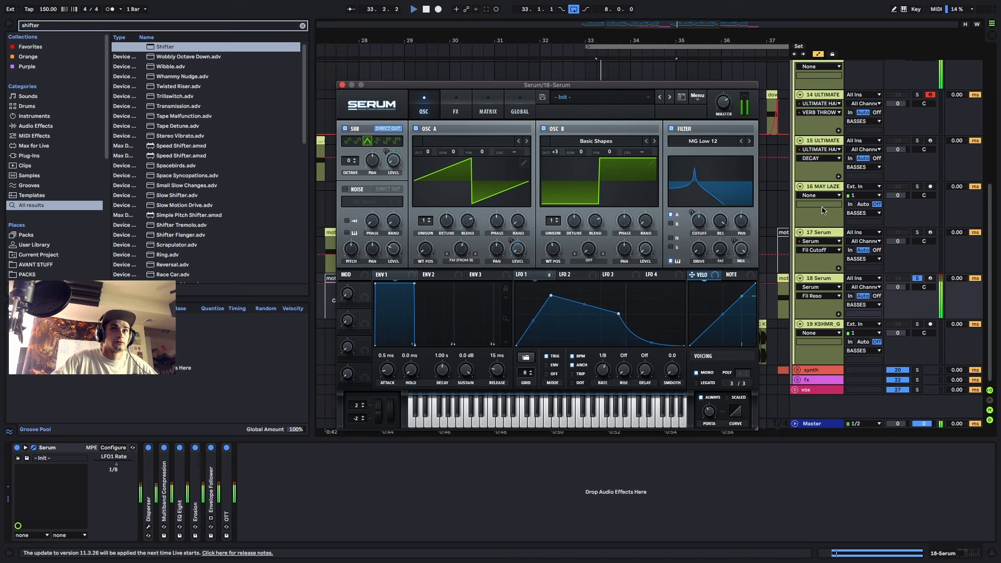
pyautogui.click(918, 280)
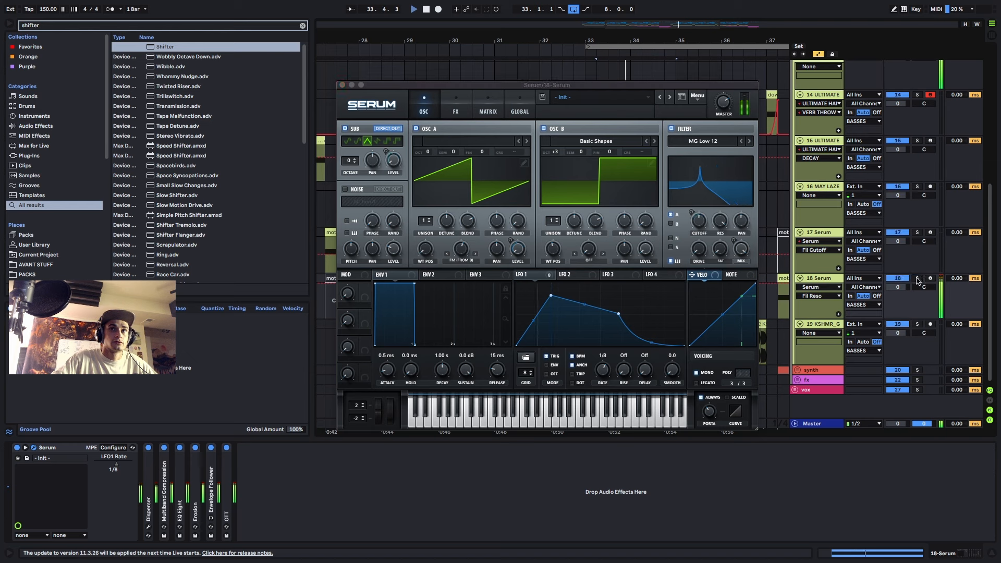
pyautogui.press('space')
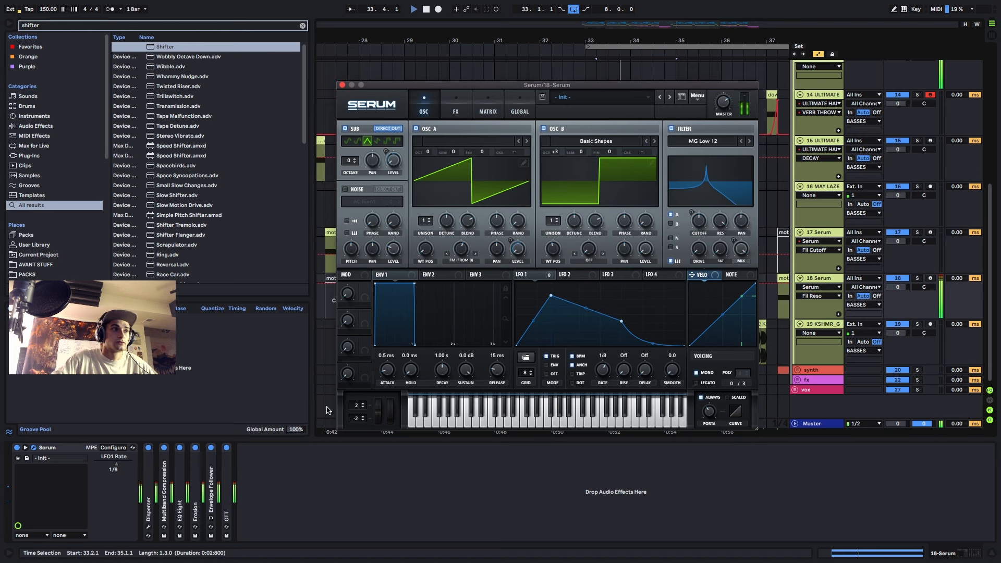
# - Delete the Disperser effect from the 18 Serum track and replay the loop
pyautogui.click(148, 448)
pyautogui.press('Delete')
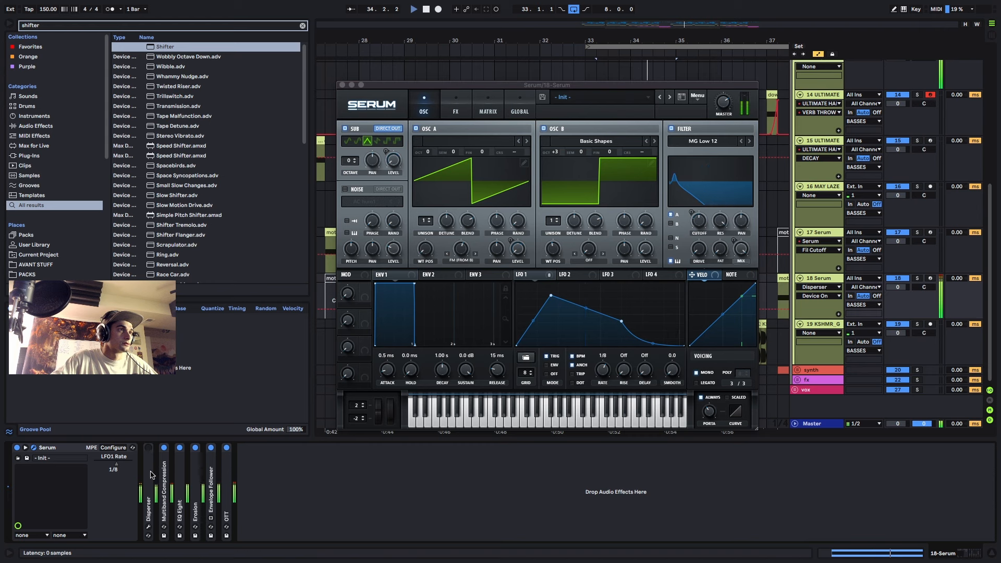
pyautogui.press('space')
pyautogui.press('space')
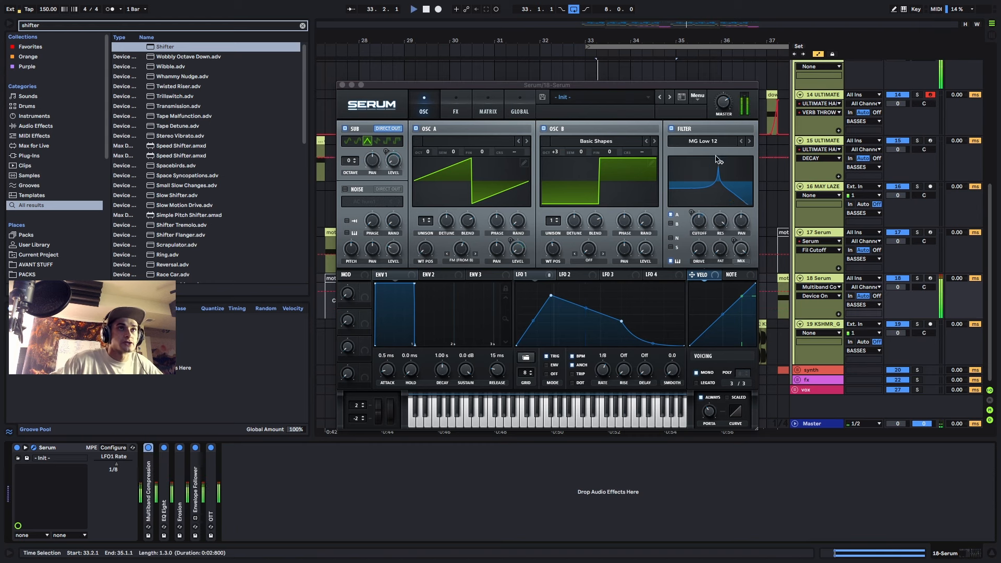
# - Fine-tune the resonance and cutoff of Serum's MG Low 12 filter while auditioning the loop
pyautogui.click(719, 223)
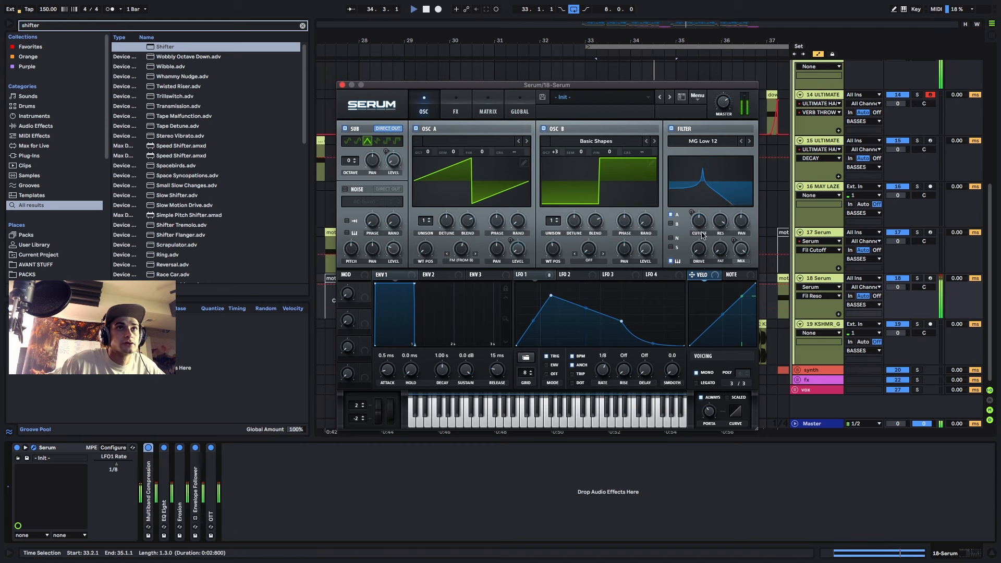
pyautogui.moveTo(702, 227)
pyautogui.mouseDown()
pyautogui.moveTo(703, 214)
pyautogui.moveTo(700, 224)
pyautogui.mouseUp()
pyautogui.press('space')
pyautogui.press('space')
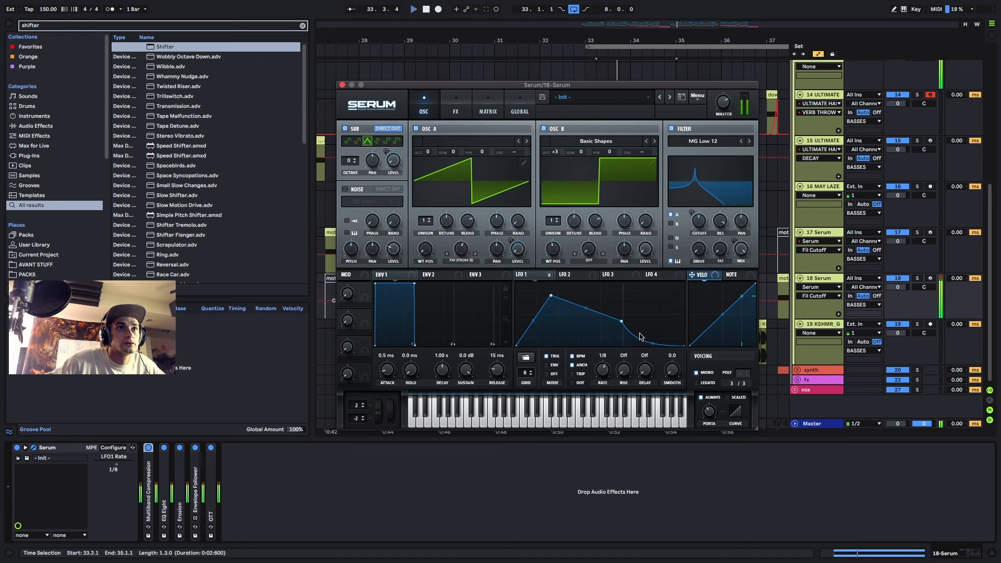
# - Bow LFO 1's fall outward, shift its peak later and slightly higher, and readjust oscillator A's FM warp while auditioning the loop
pyautogui.press('space')
pyautogui.moveTo(621, 322); pyautogui.dragTo(645, 317)
pyautogui.moveTo(551, 296)
pyautogui.mouseDown()
pyautogui.moveTo(551, 311)
pyautogui.moveTo(554, 284)
pyautogui.moveTo(600, 282)
pyautogui.moveTo(566, 293)
pyautogui.mouseUp()
pyautogui.moveTo(461, 249); pyautogui.dragTo(468, 238)
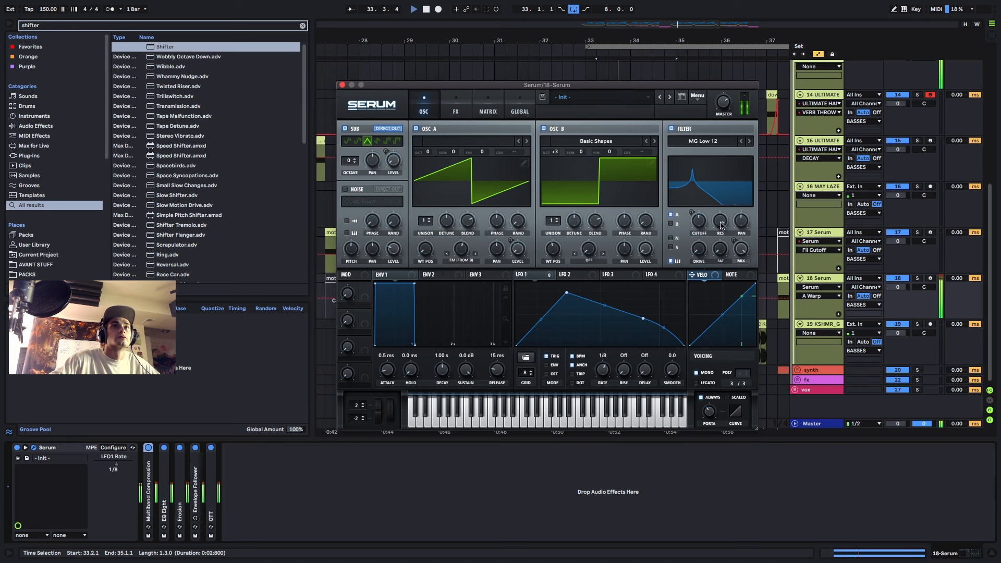
pyautogui.press('space')
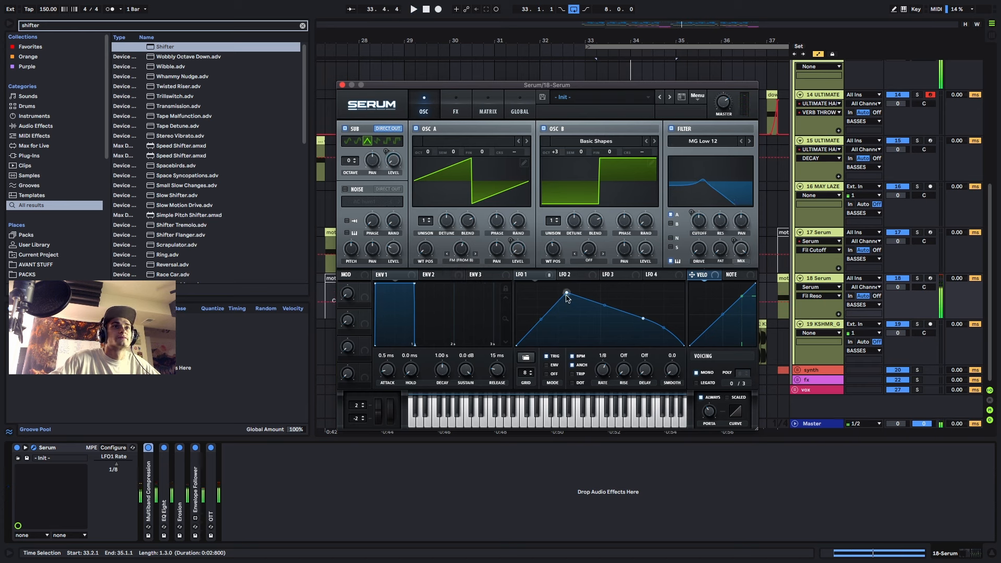
pyautogui.moveTo(568, 298); pyautogui.dragTo(570, 289)
# - Set Serum's delay mix to 53% and delay time to 16.68, and adjust the Cmb + effect filter's cutoff
pyautogui.click(461, 98)
pyautogui.press('space')
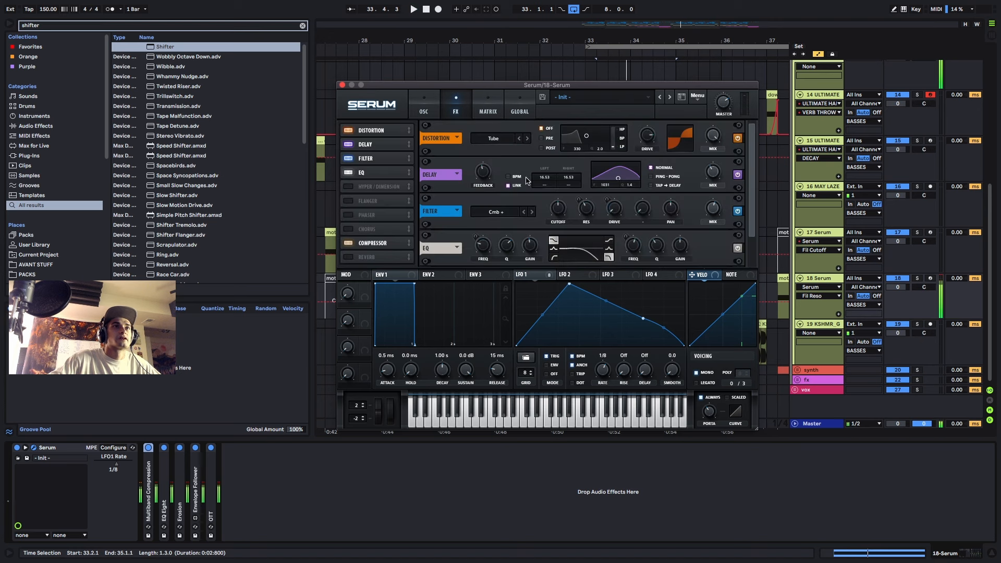
pyautogui.press('space')
pyautogui.click(712, 171)
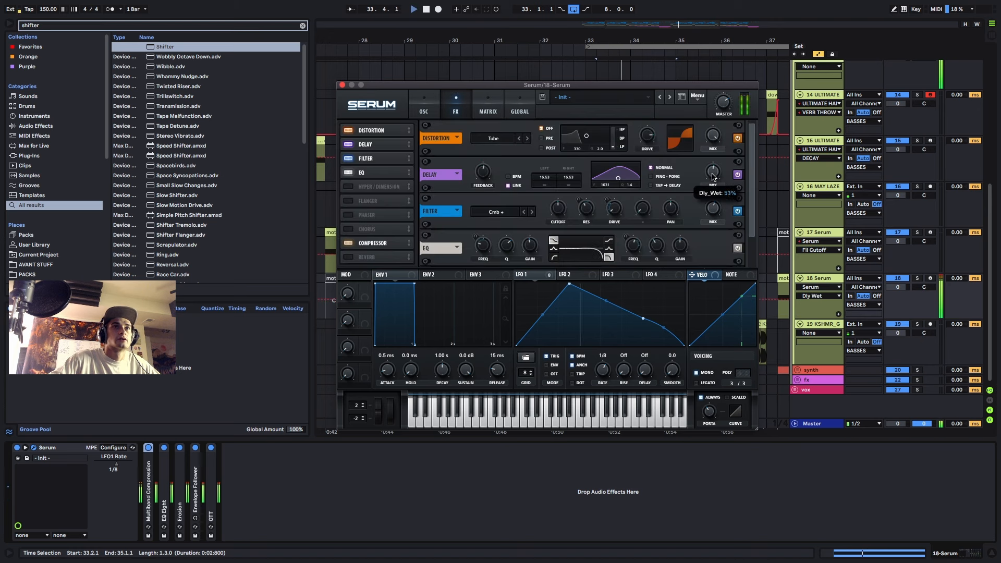
pyautogui.moveTo(542, 176); pyautogui.dragTo(548, 177)
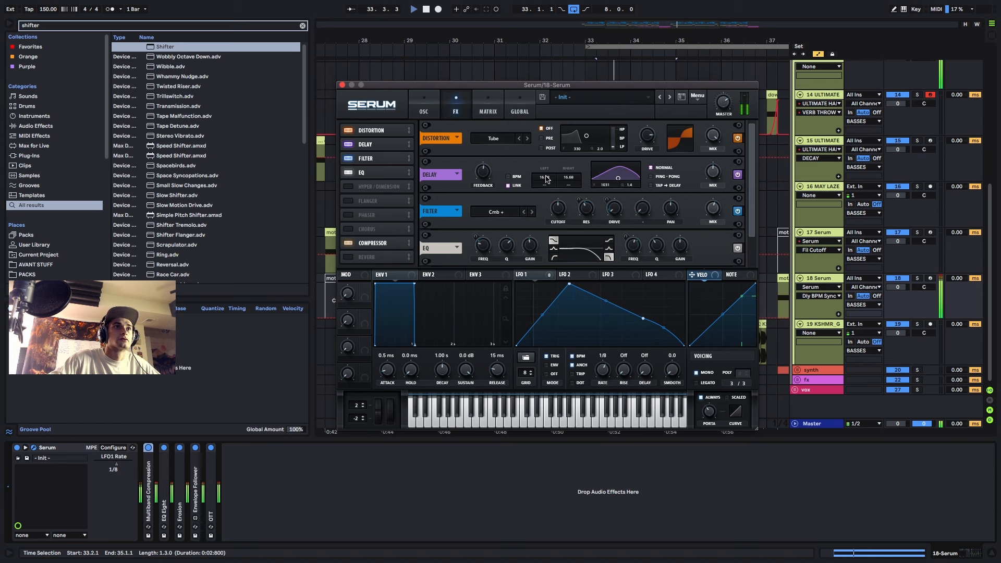
pyautogui.click(567, 206)
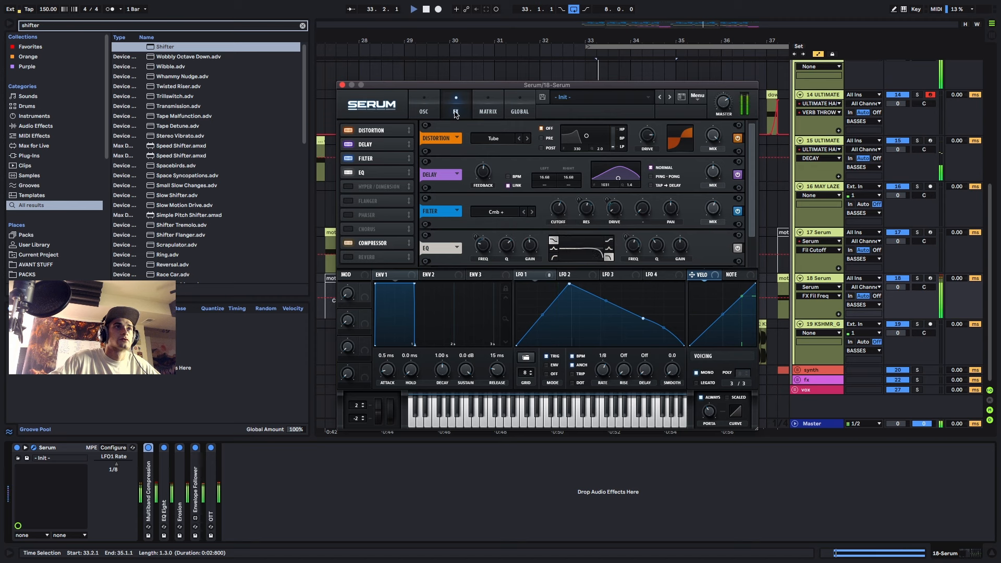
# - Try HardClip distortion in Serum's effects and a lowered LFO 1 peak with smoothing at 91.4
pyautogui.click(436, 110)
pyautogui.click(456, 111)
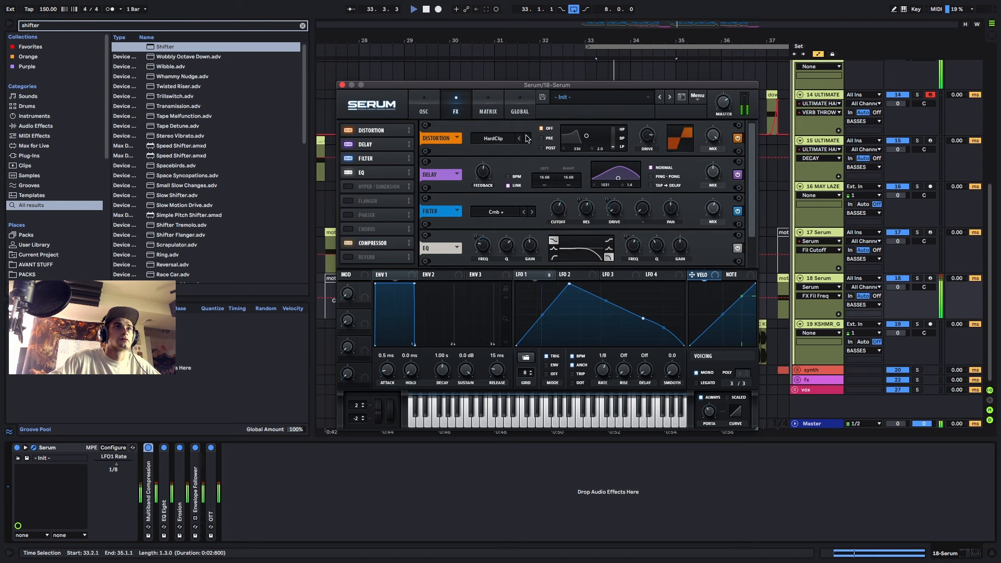
pyautogui.moveTo(647, 139); pyautogui.dragTo(651, 135)
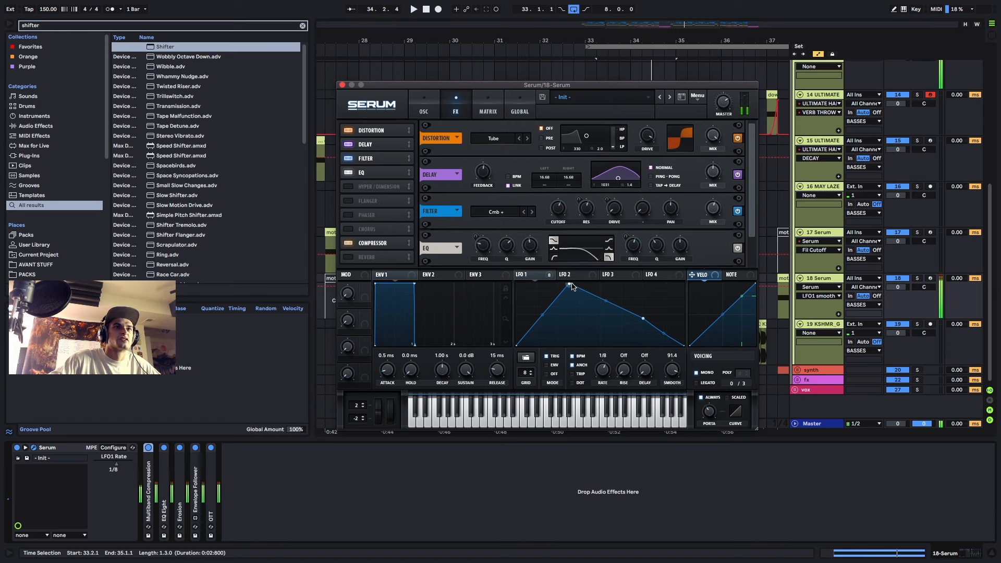
pyautogui.moveTo(569, 285); pyautogui.dragTo(569, 302)
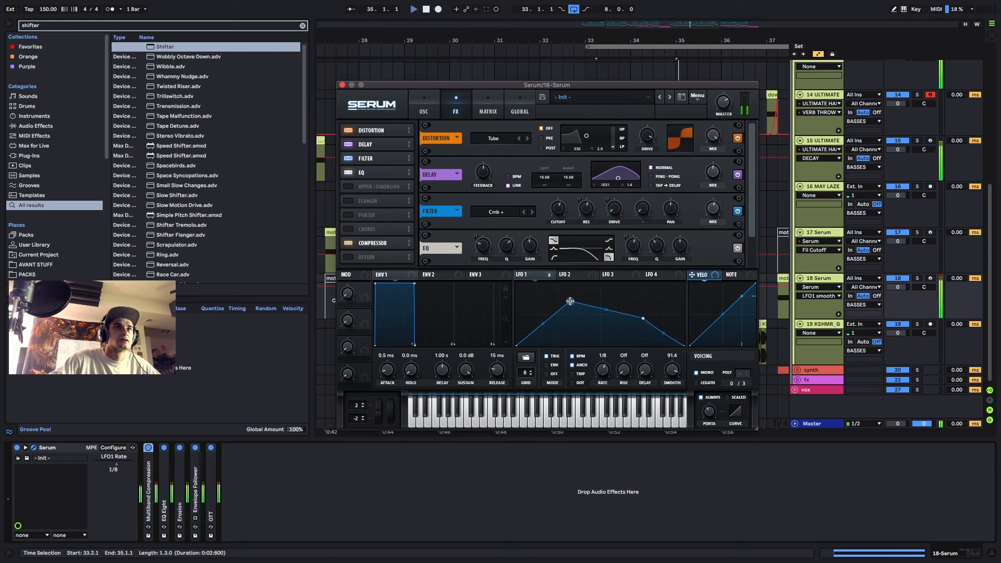
pyautogui.moveTo(570, 301); pyautogui.dragTo(572, 279)
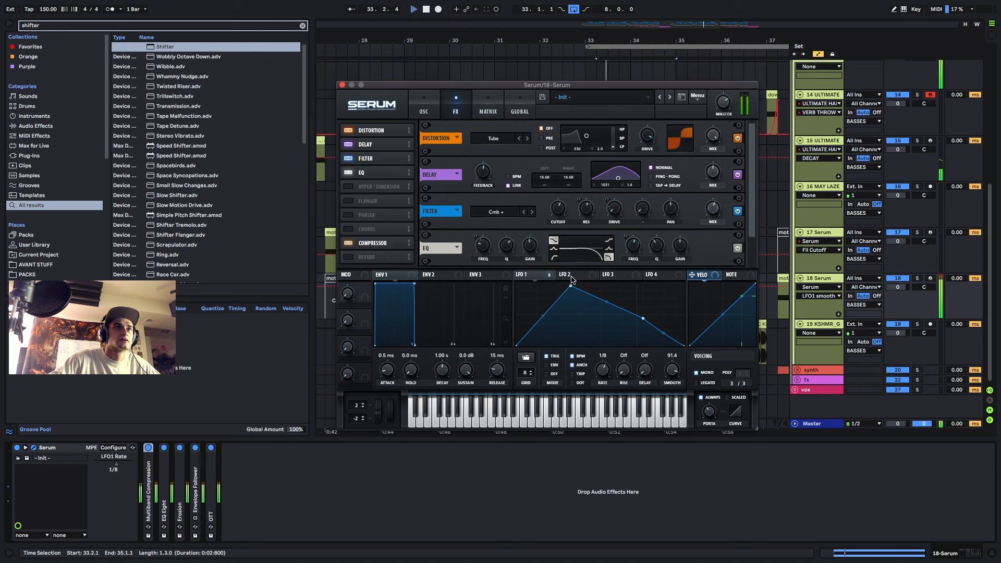
# - Set oscillator B's semitone offset to +7, readjust LFO 1's smoothing, and close the Serum window
pyautogui.click(423, 109)
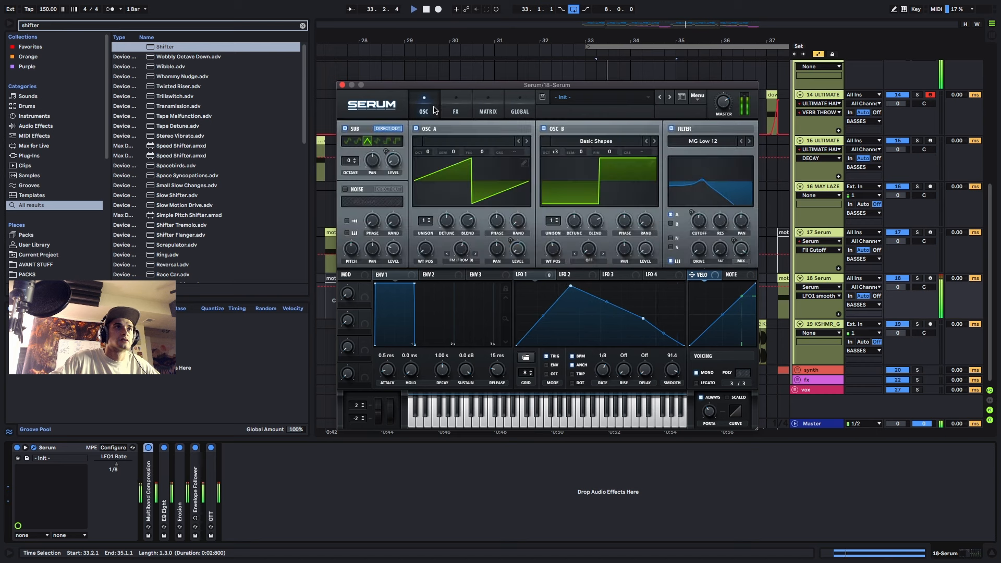
pyautogui.click(345, 128)
pyautogui.moveTo(580, 152); pyautogui.dragTo(587, 129)
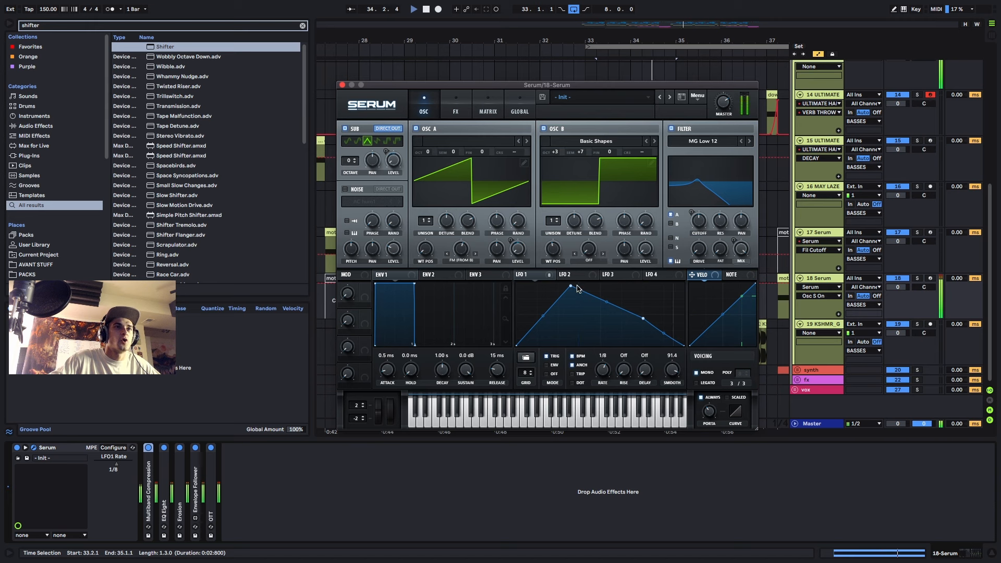
pyautogui.moveTo(571, 285)
pyautogui.mouseDown()
pyautogui.moveTo(548, 286)
pyautogui.moveTo(570, 285)
pyautogui.mouseUp()
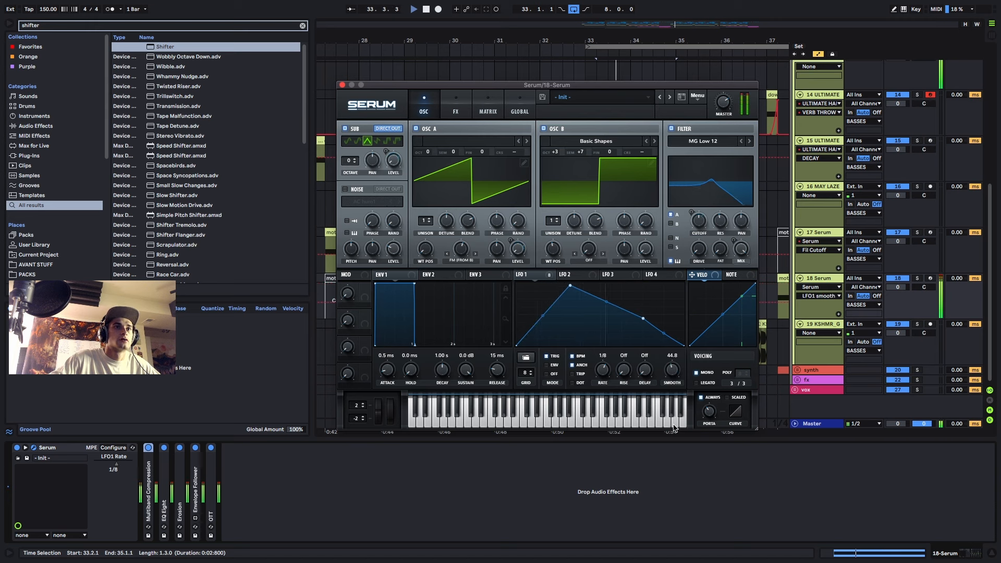
pyautogui.moveTo(684, 389); pyautogui.dragTo(683, 384)
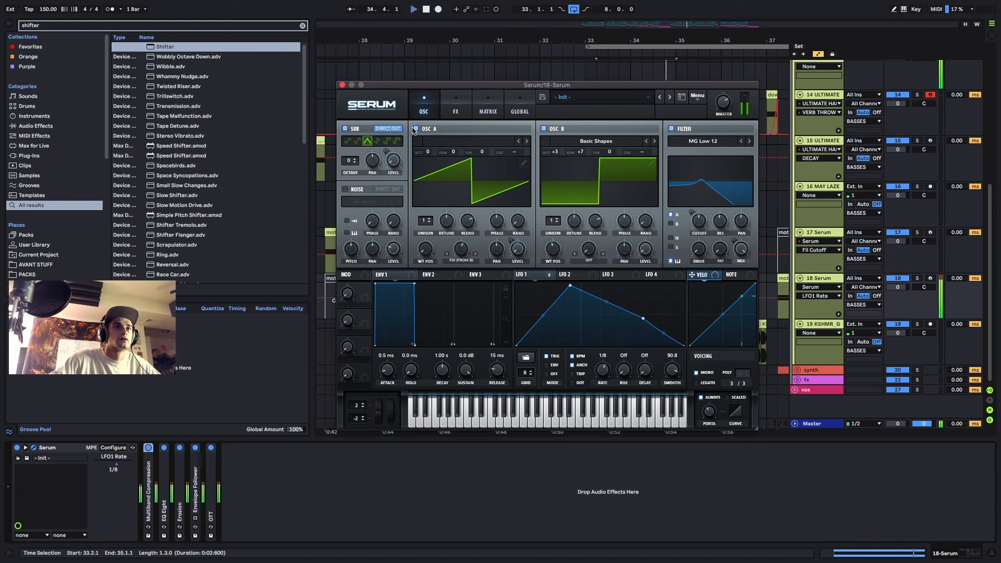
pyautogui.click(342, 85)
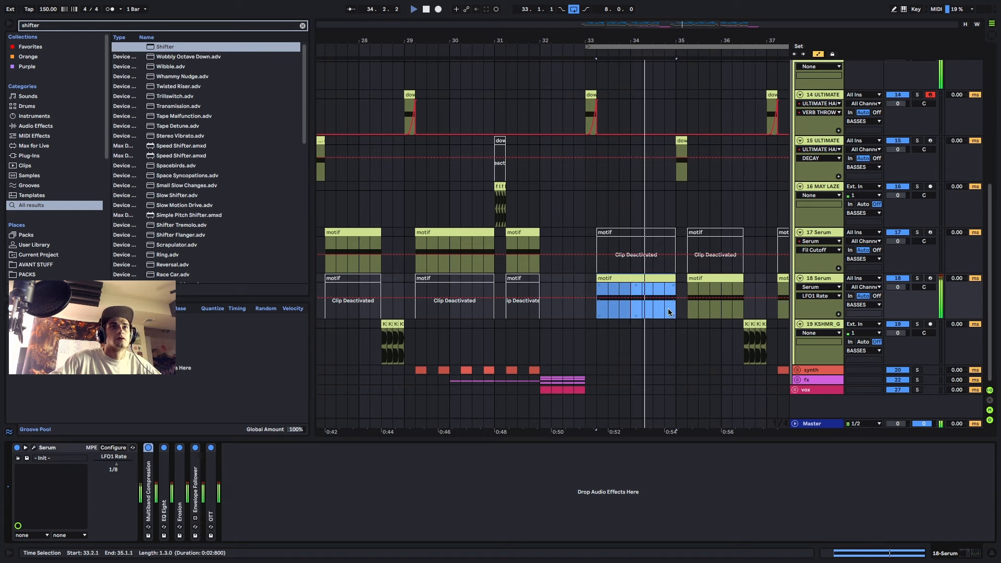
# - Automate an LFO1 Rate change over the last beat of the 18 Serum motif clip that starts in bar 33, and replay that clip
pyautogui.moveTo(668, 308); pyautogui.dragTo(674, 305)
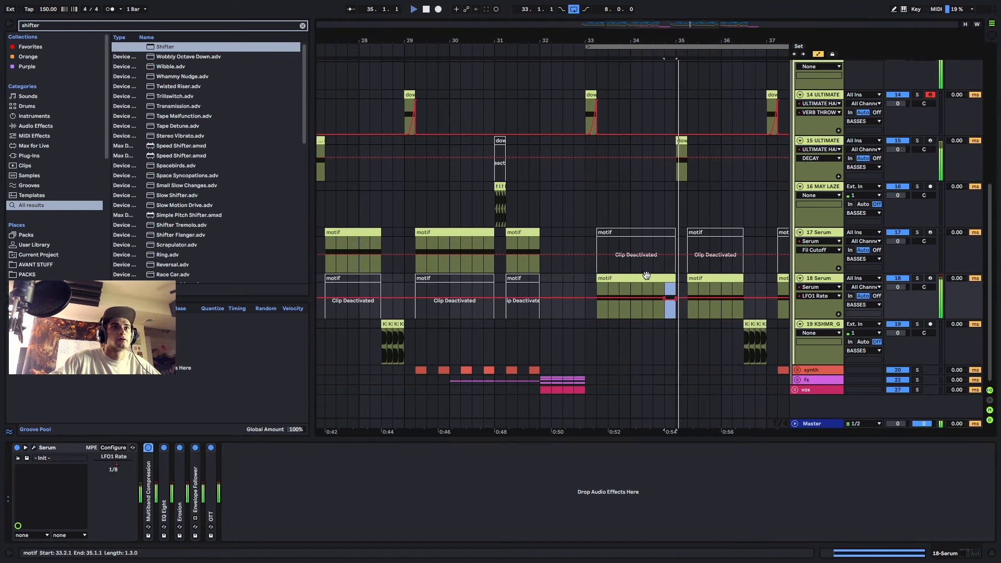
pyautogui.click(672, 279)
pyautogui.press('space')
pyautogui.press('space')
pyautogui.scroll(-4, 677, 282)
pyautogui.scroll(3, 677, 282)
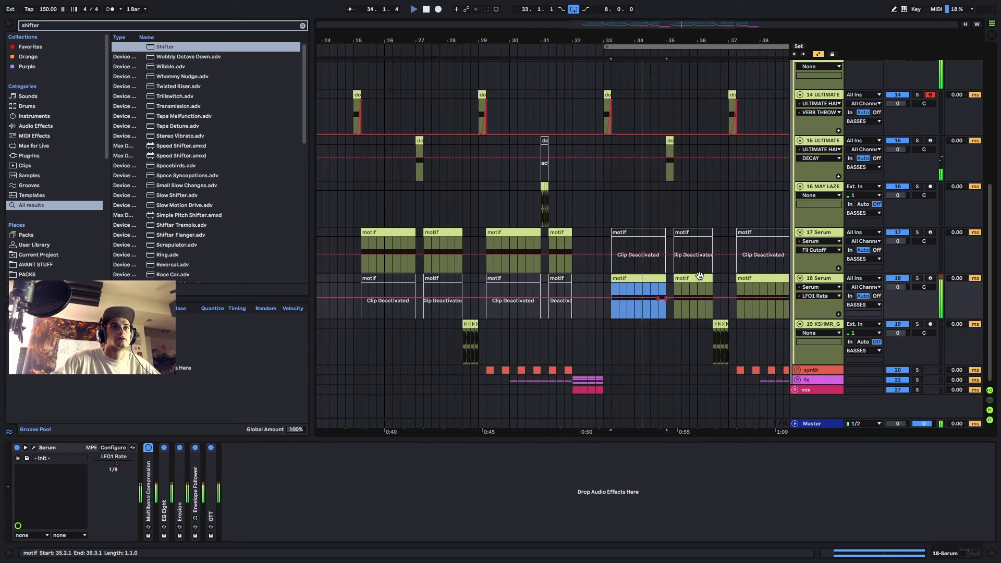
# - Duplicate bars 33 to 37 of the 18 Serum track, including the LFO1 Rate automation, onto bars 37 to 41
pyautogui.click(688, 280)
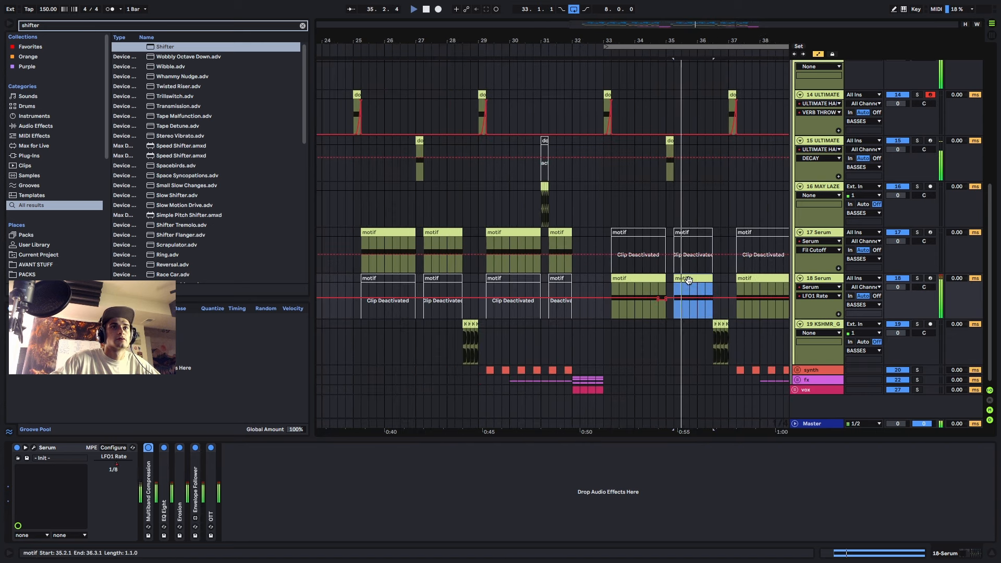
pyautogui.scroll(-4, 699, 279)
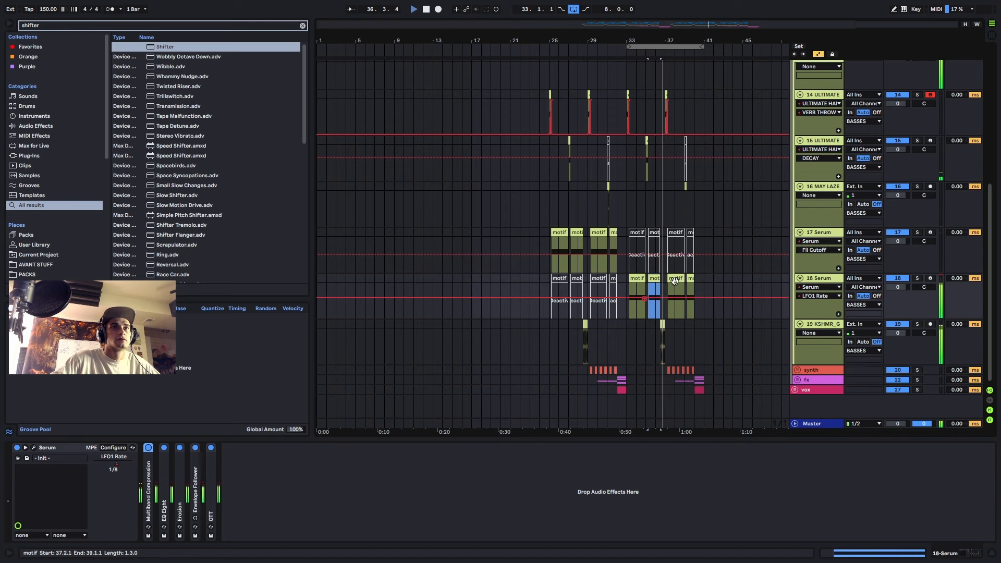
pyautogui.moveTo(667, 289); pyautogui.dragTo(624, 288)
pyautogui.hotkey('ctrl', 'd')
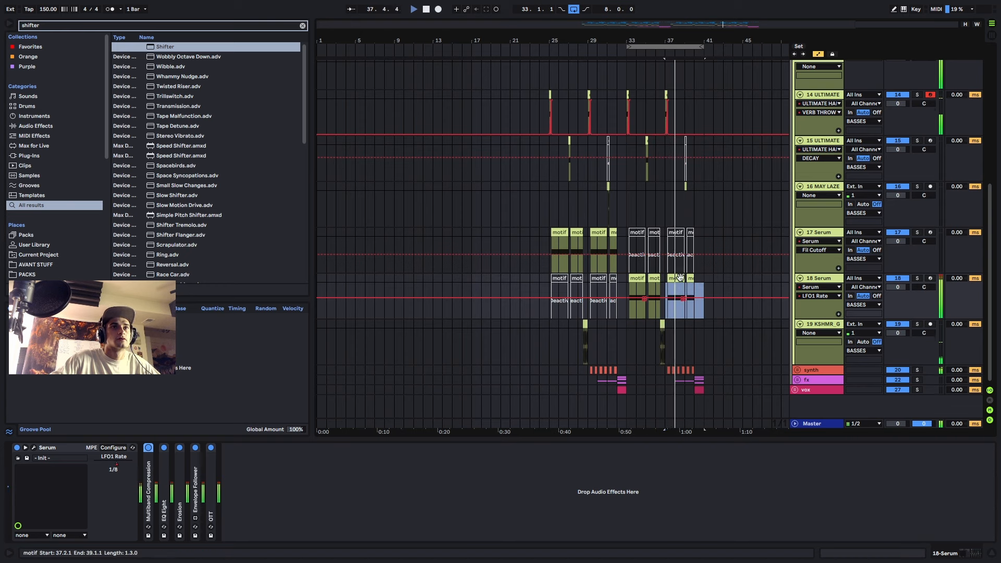
pyautogui.scroll(4, 686, 278)
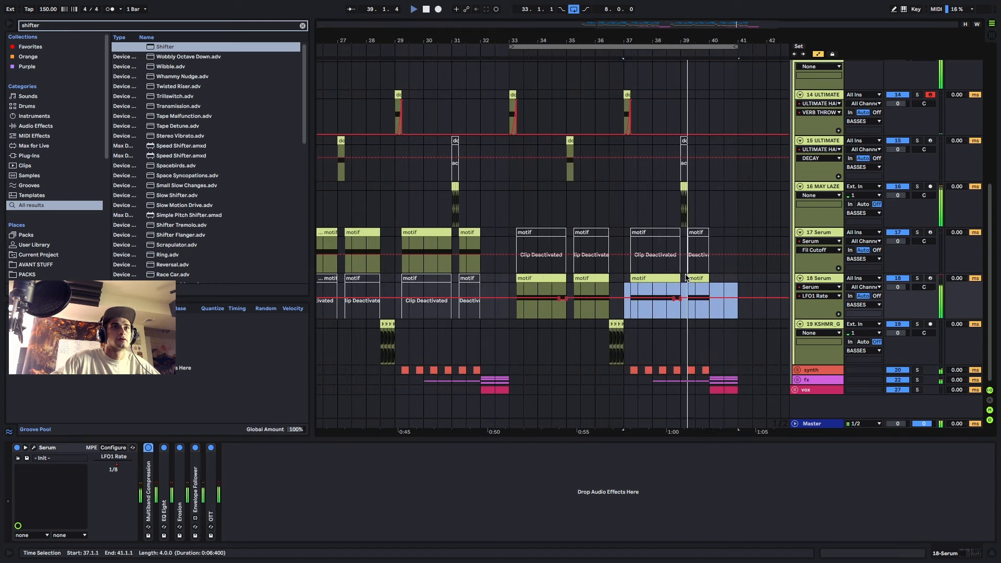
pyautogui.scroll(-3, 683, 277)
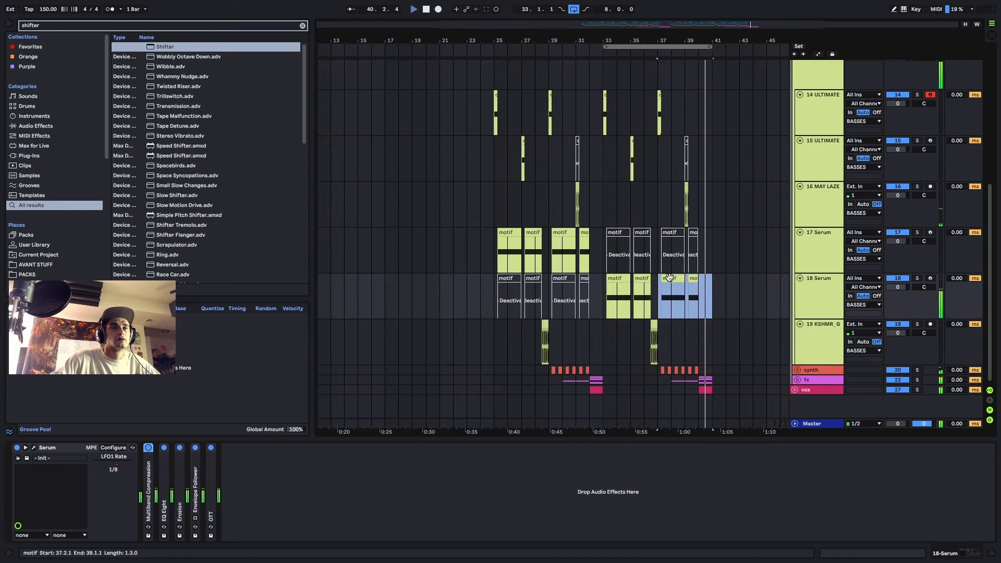
# - Play the drop from bar 25 through the second eight bars and review the drum tracks
pyautogui.scroll(-1, 658, 286)
pyautogui.click(520, 297)
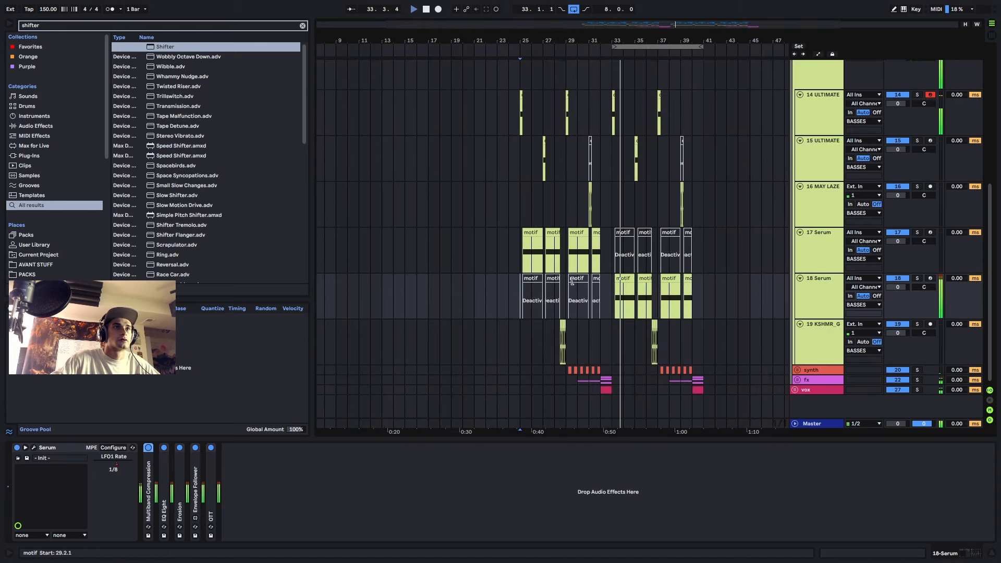
pyautogui.press('space')
pyautogui.press('space')
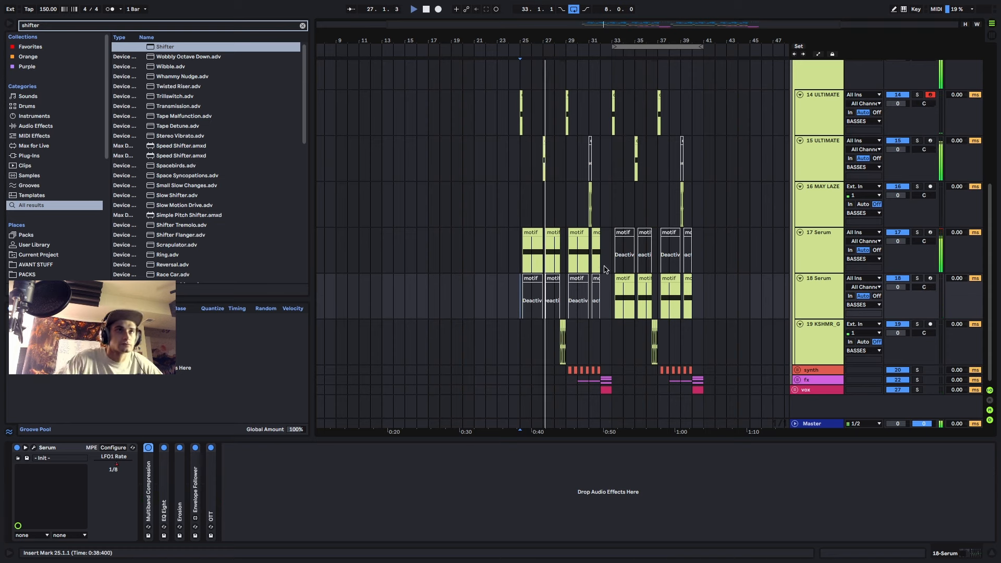
pyautogui.moveTo(697, 4)
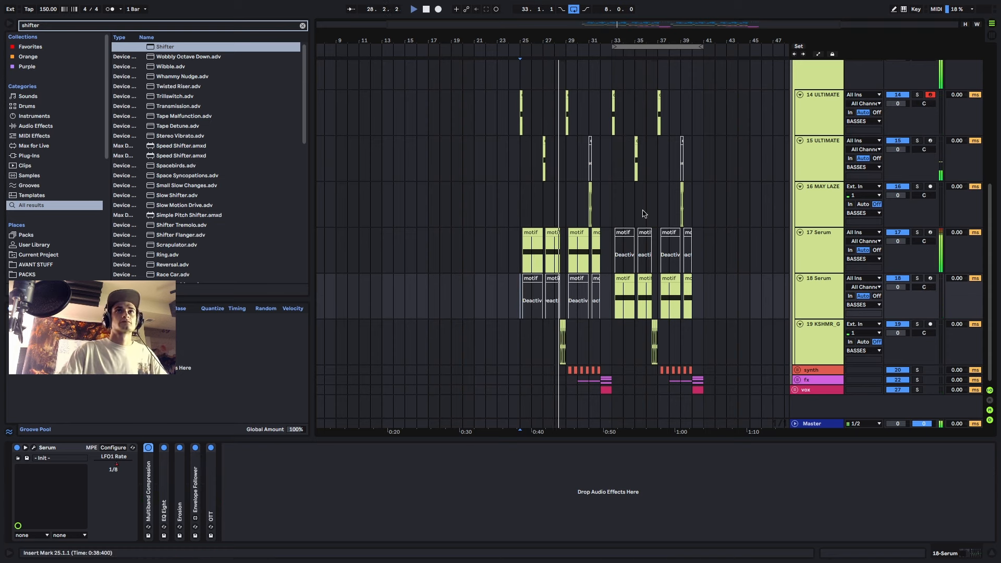
pyautogui.scroll(4, 600, 300)
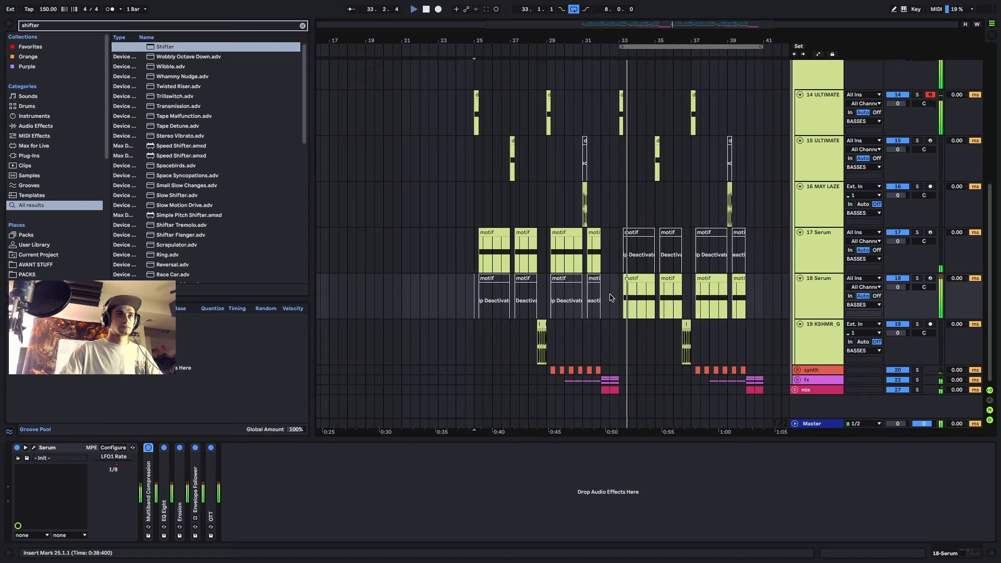
pyautogui.scroll(6, 602, 293)
pyautogui.scroll(5, 592, 134)
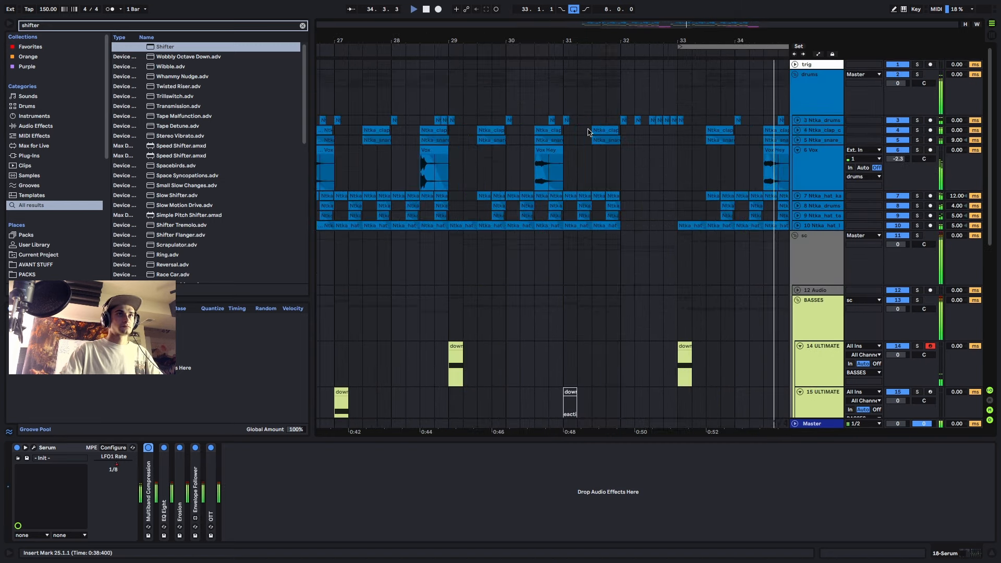
# - Copy the kick clip at the start of bar 31 to 31.4.1 and duplicate it at 31.4.3
pyautogui.click(507, 119)
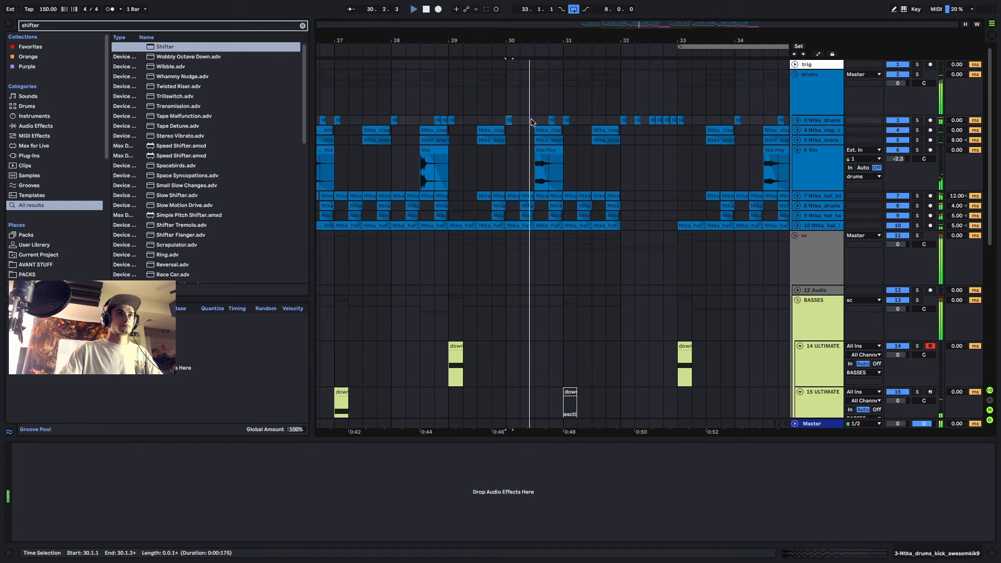
pyautogui.scroll(3, 556, 124)
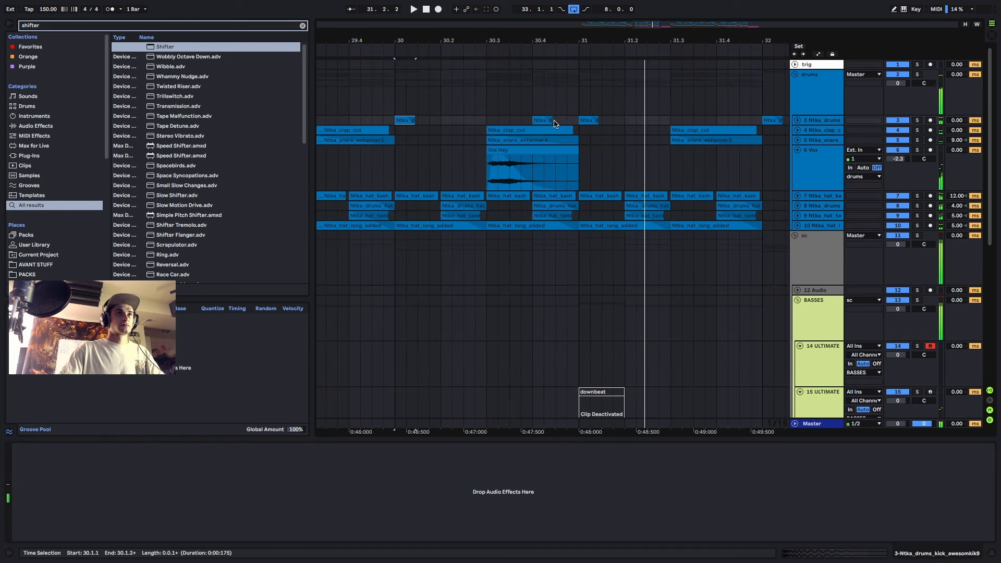
pyautogui.click(589, 121)
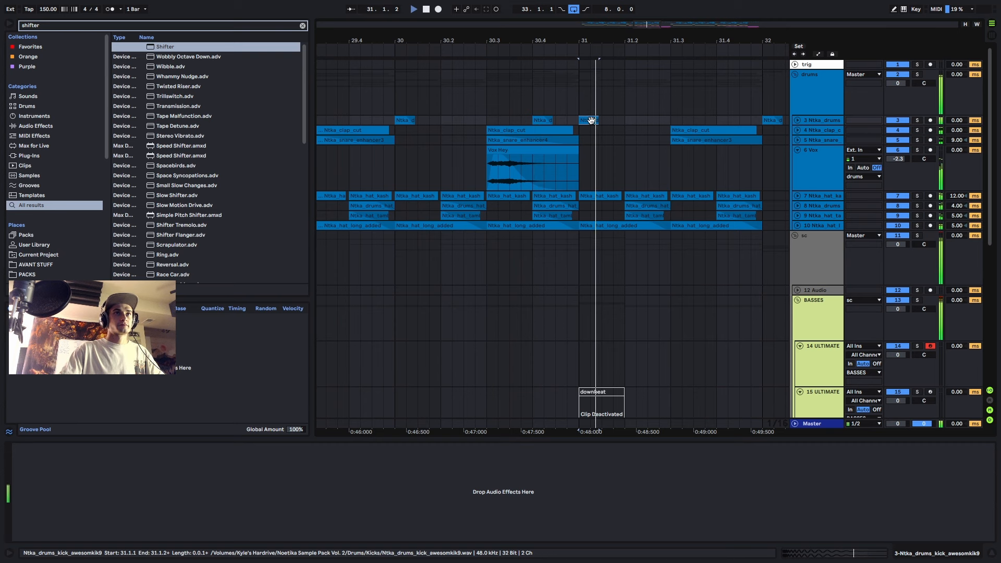
pyautogui.press('space')
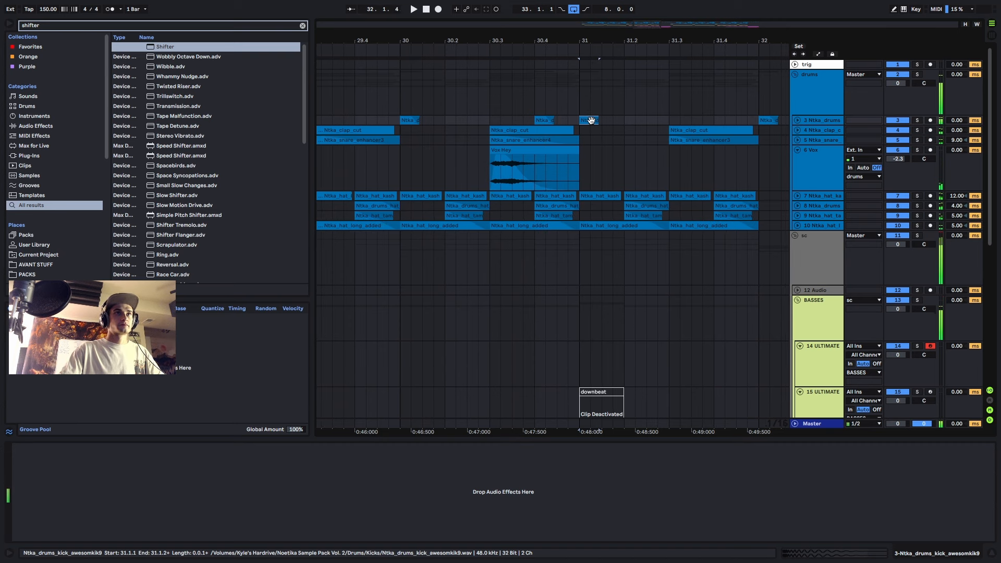
pyautogui.moveTo(591, 121); pyautogui.dragTo(726, 121)
pyautogui.hotkey('ctrl', 'd')
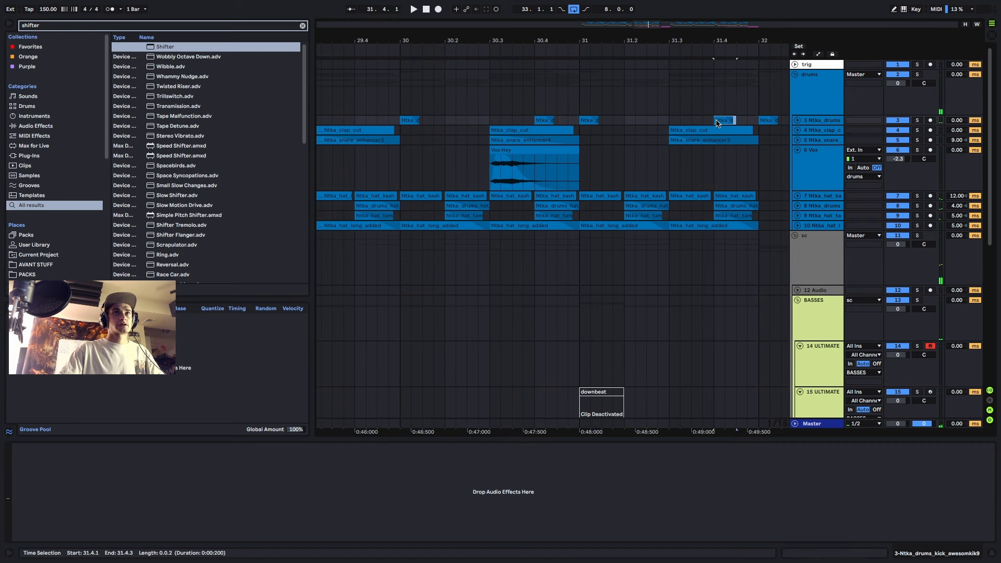
# - Replay the arrangement from the kick at bar 31 to audition the kick fill into bar 33
pyautogui.scroll(-5, 714, 124)
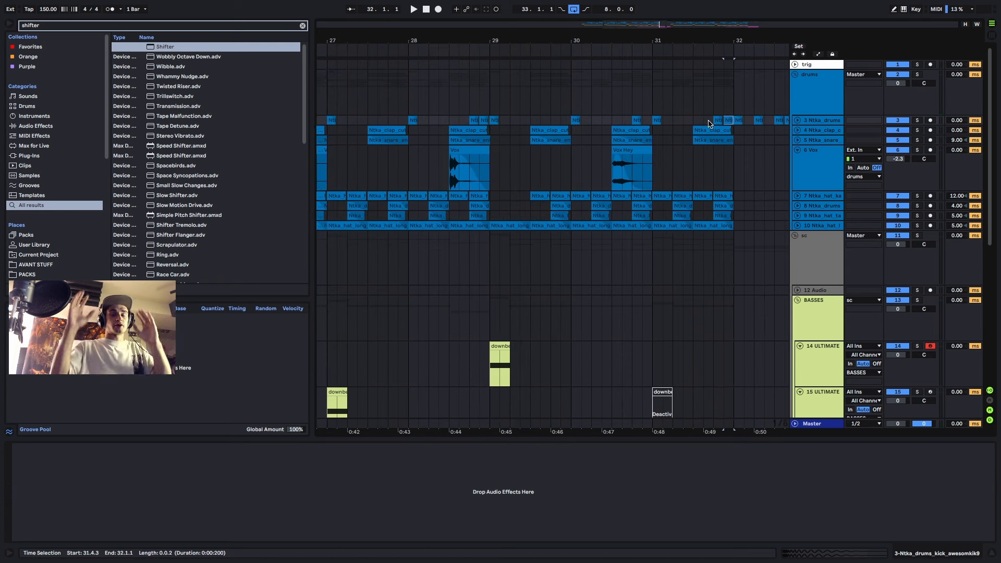
pyautogui.click(657, 121)
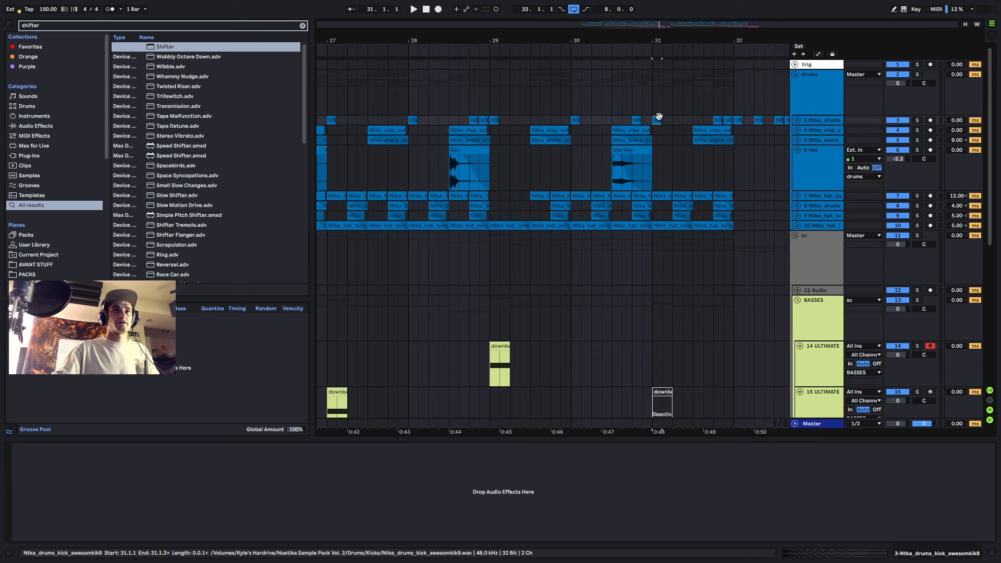
pyautogui.scroll(-4, 698, 140)
pyautogui.press('space')
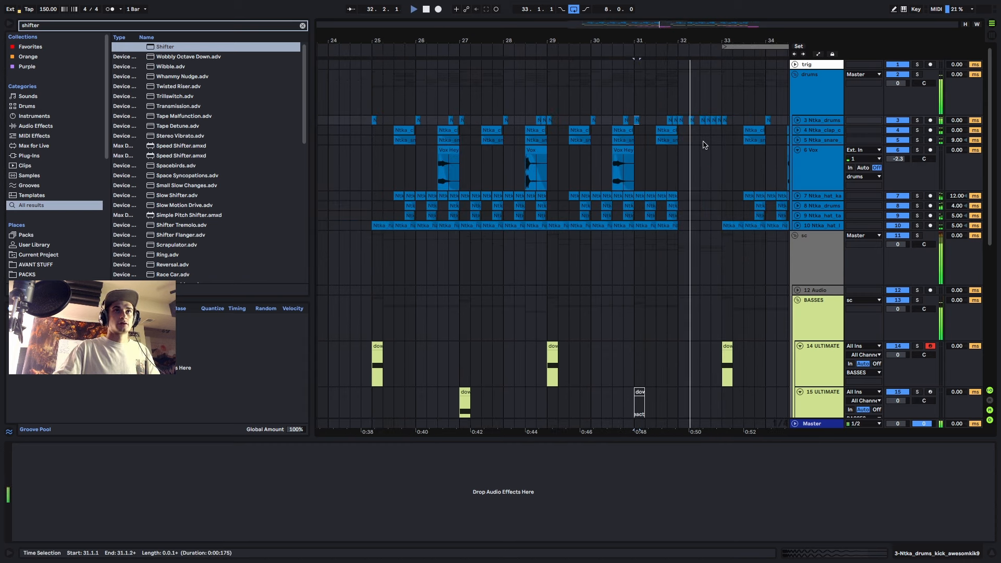
# - Review the second drop from bar 33 onward during playback, checking the drum and bass tracks
pyautogui.scroll(2, 694, 146)
pyautogui.scroll(-6, 691, 146)
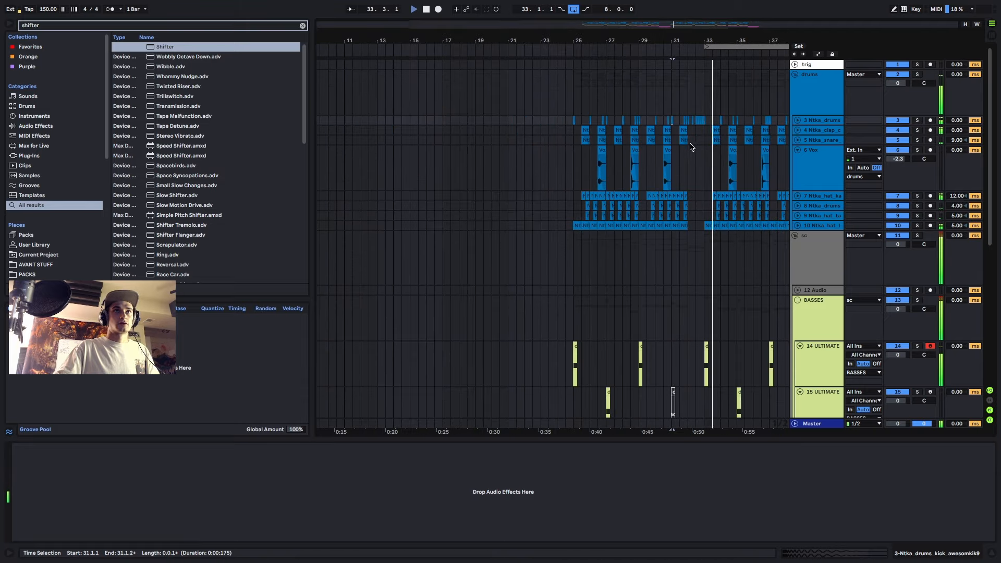
pyautogui.scroll(-6, 576, 198)
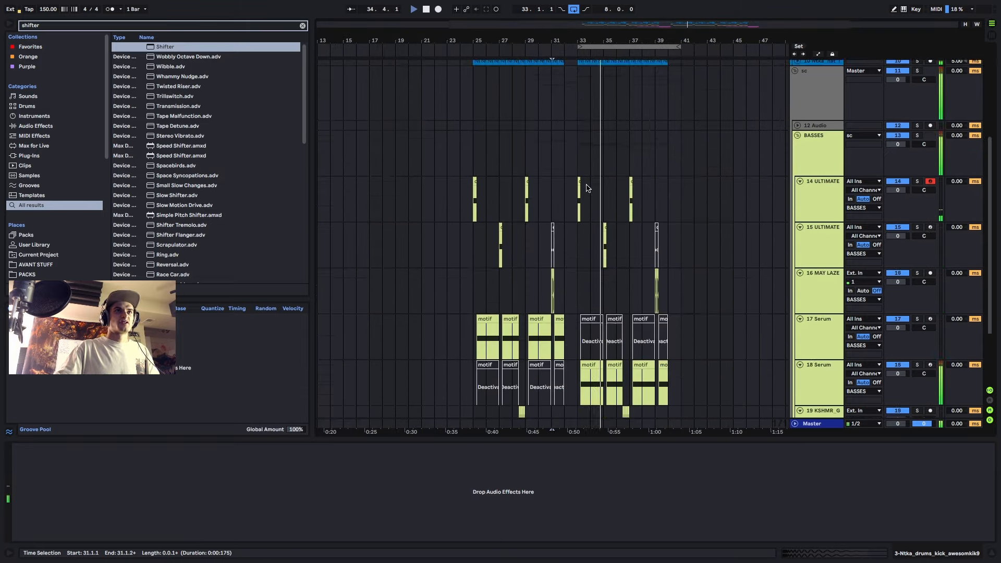
pyautogui.scroll(5, 580, 259)
pyautogui.click(594, 274)
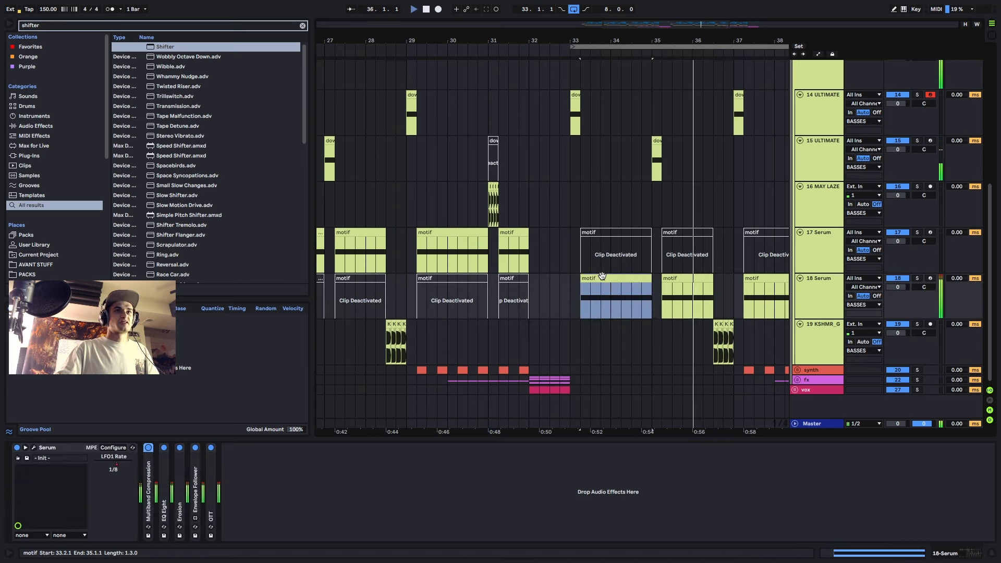
pyautogui.press('-')
pyautogui.press('-')
pyautogui.scroll(3, 637, 315)
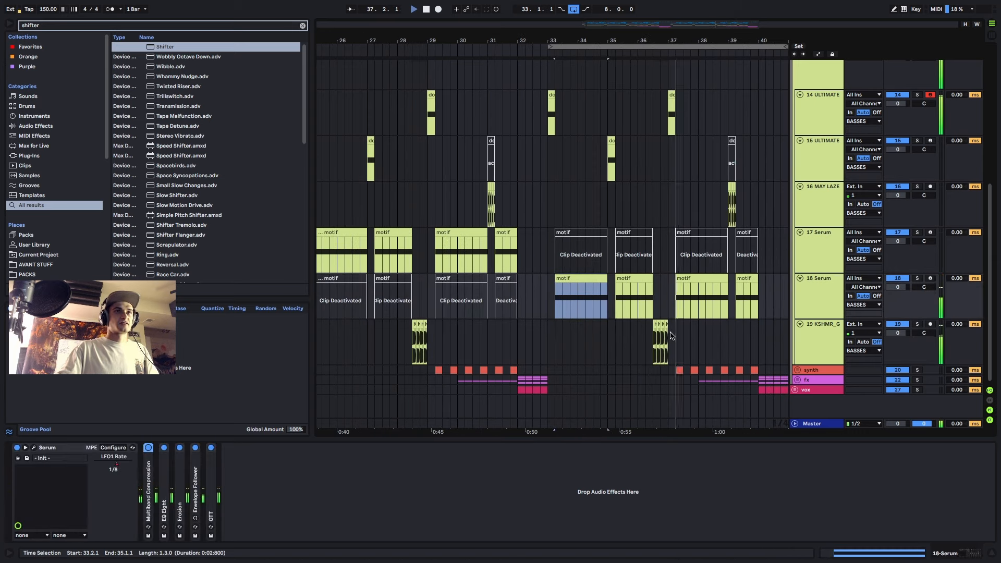
pyautogui.scroll(3, 668, 338)
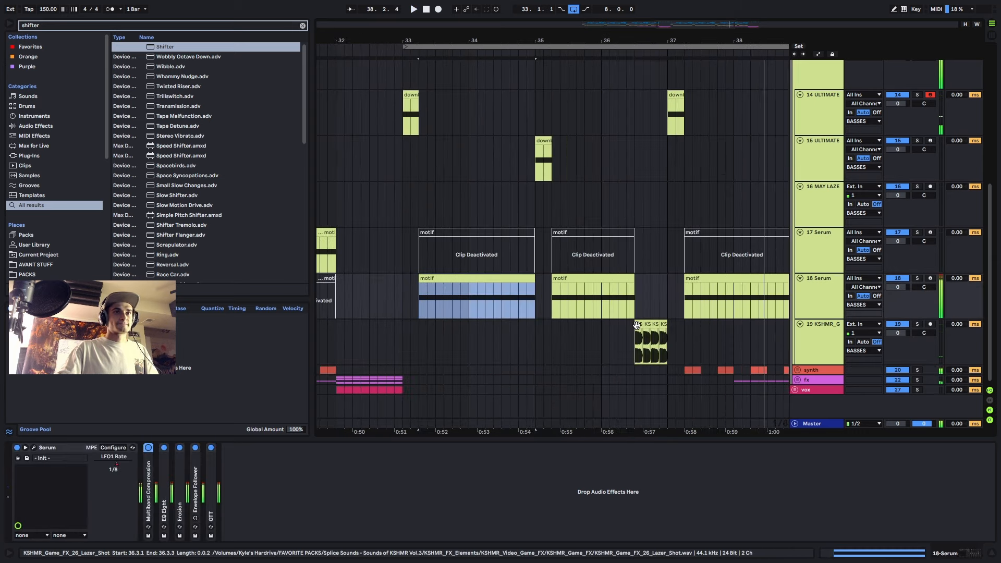
# - Stop playback and insert a new audio track beneath the KSHMR laser track
pyautogui.click(638, 325)
pyautogui.press('space')
pyautogui.click(821, 334)
pyautogui.hotkey('ctrl', 't')
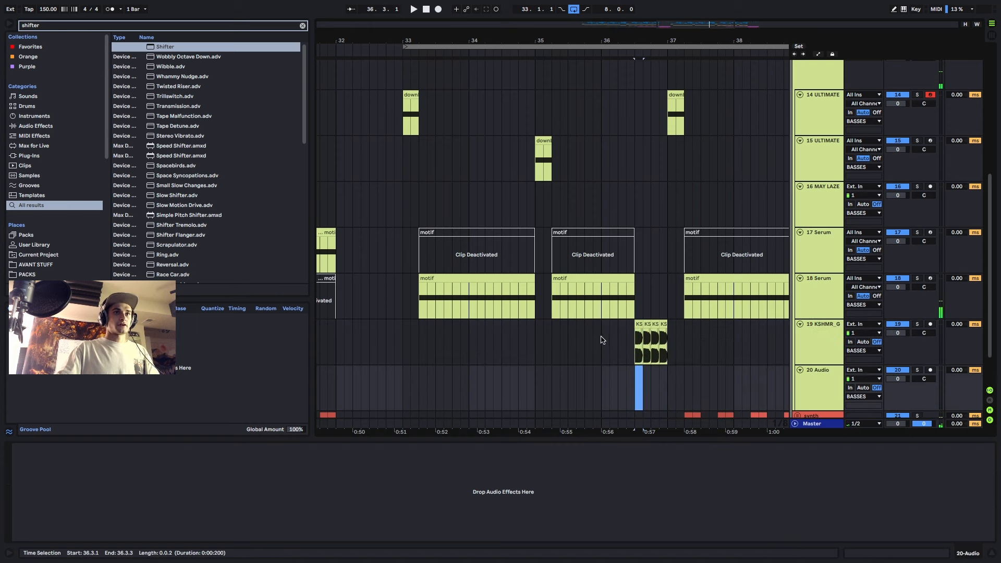
# - Deactivate the four KSHMR laser clips between 36.3.1 and 37.1.1, leaving the new audio track selected
pyautogui.scroll(-3, 600, 340)
pyautogui.click(603, 340)
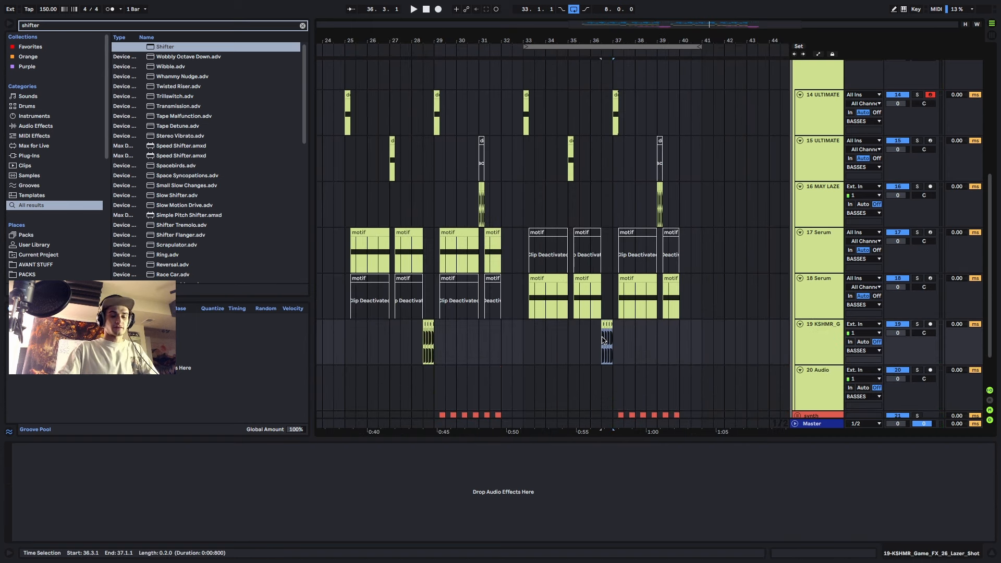
pyautogui.press('0')
pyautogui.click(809, 374)
pyautogui.hotkey('ctrl', 'f')
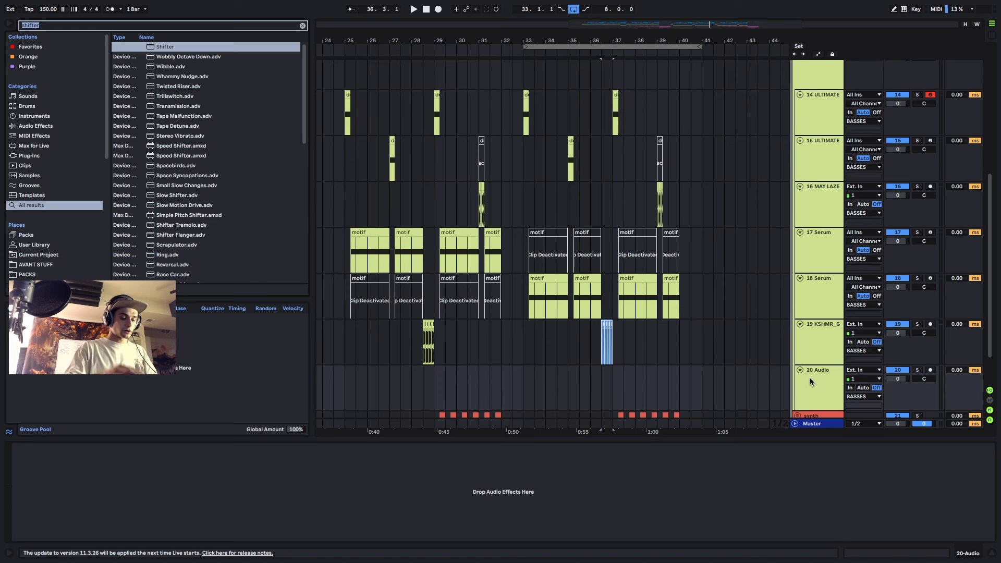
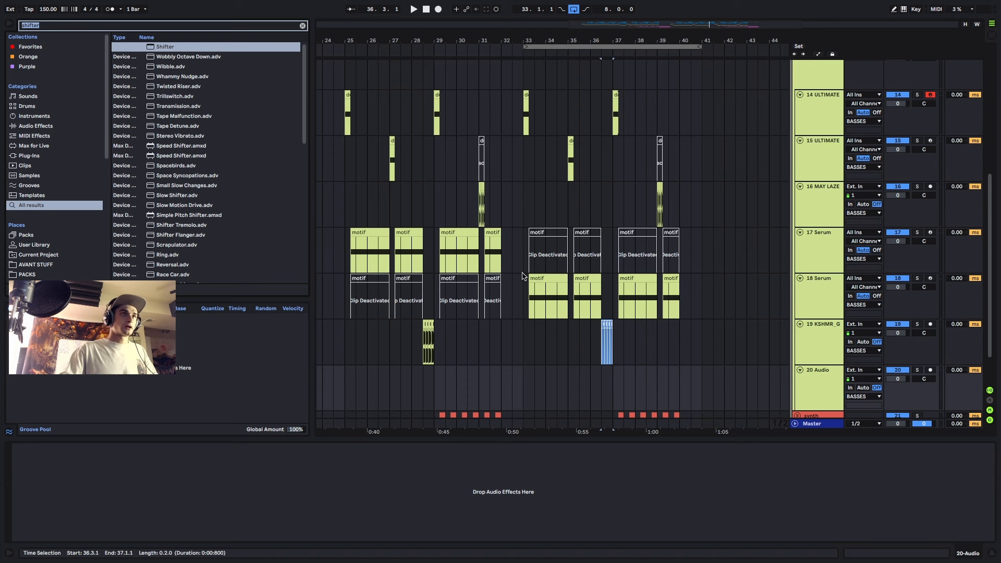
# - Solo the two Serum bass tracks in turn to compare the motif at bar 25 with the one at bar 33
pyautogui.click(364, 232)
pyautogui.click(916, 232)
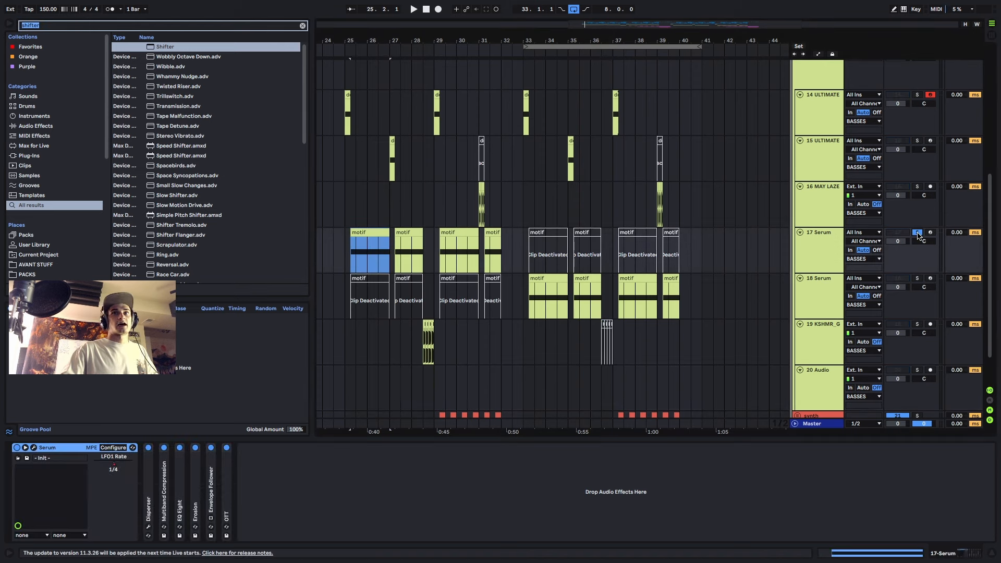
pyautogui.press('space')
pyautogui.click(549, 279)
pyautogui.click(550, 279)
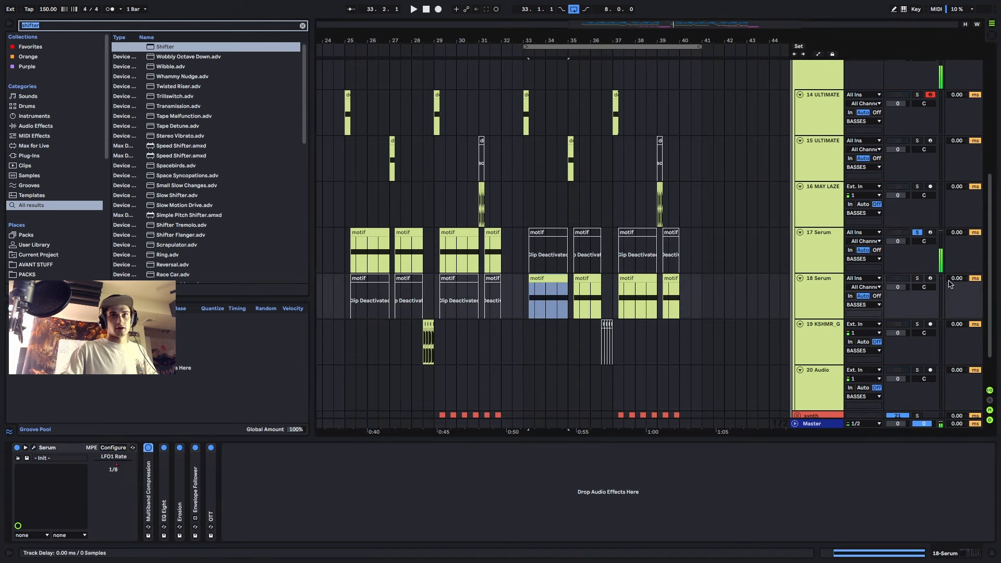
pyautogui.click(917, 277)
pyautogui.press('z')
pyautogui.scroll(-2, 603, 347)
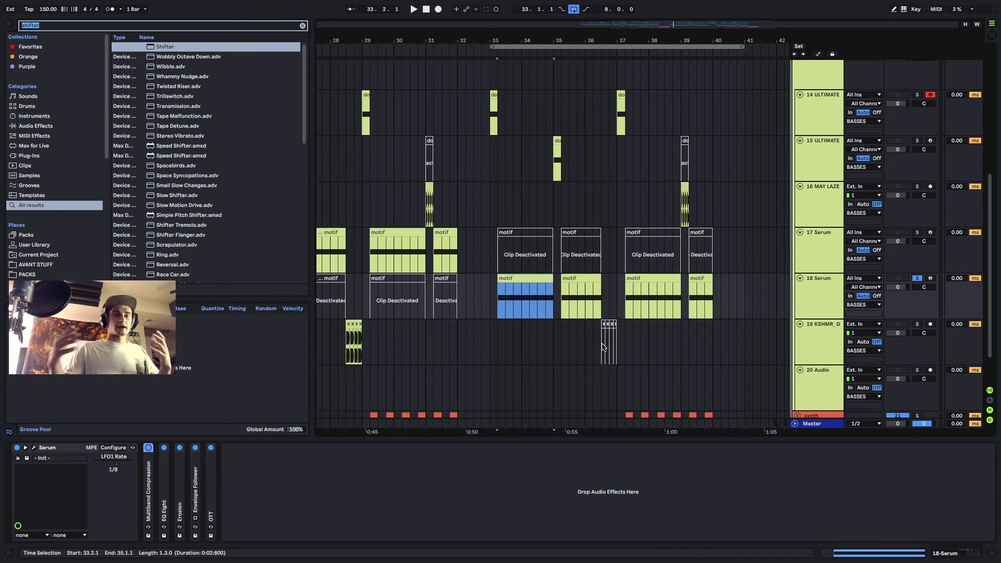
pyautogui.scroll(2, 603, 346)
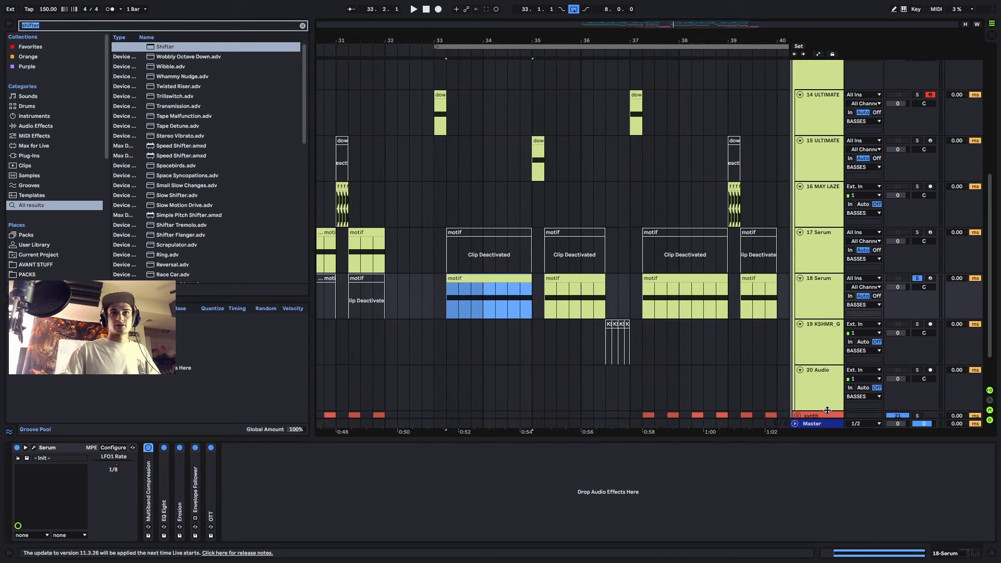
# - Solo the new audio track and search the browser for "ntka la"
pyautogui.click(897, 362)
pyautogui.click(917, 370)
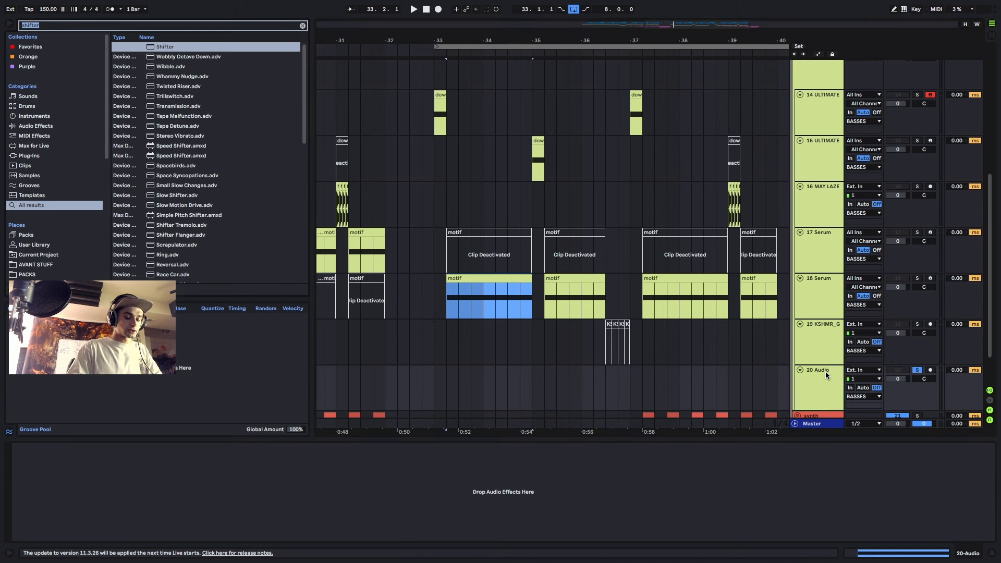
pyautogui.write('ntka la')
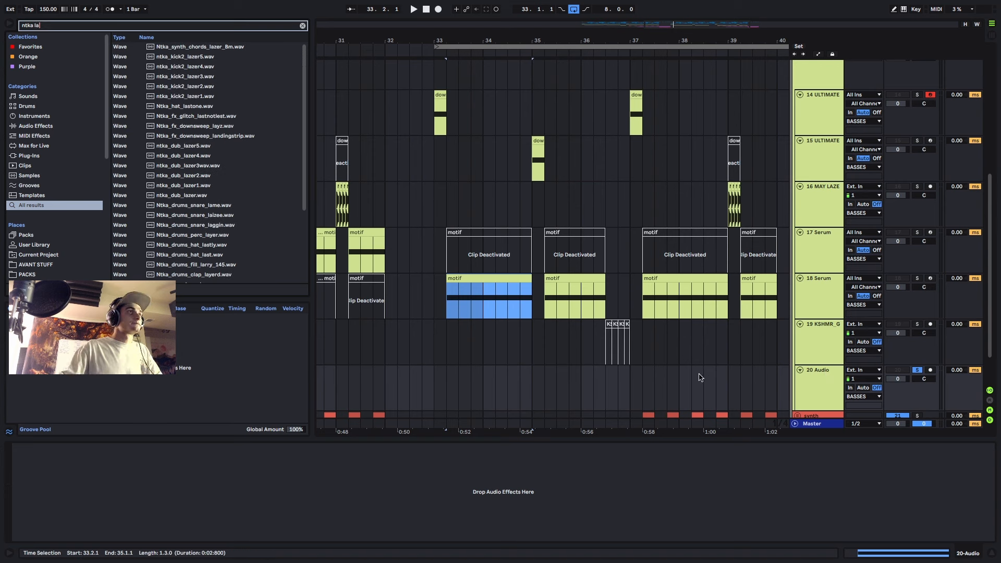
# - Preview the ntka_kick2_lazer samples to find a replacement laser sound
pyautogui.click(224, 81)
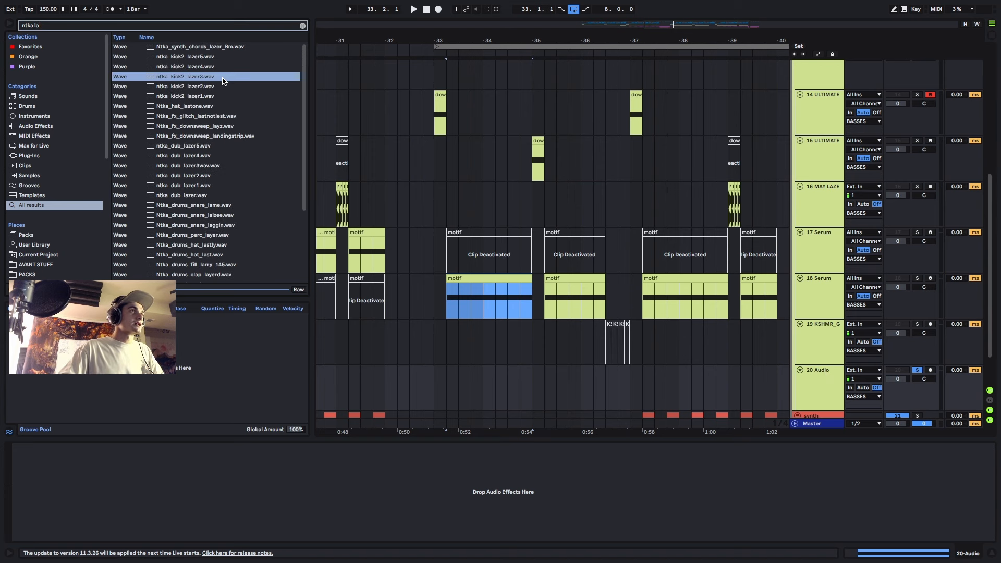
pyautogui.click(217, 85)
pyautogui.click(207, 95)
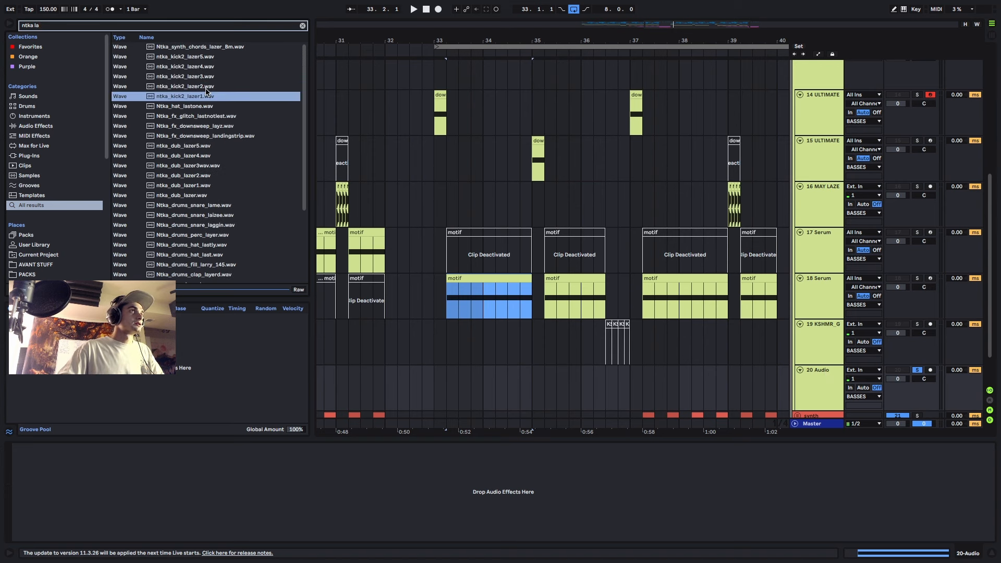
pyautogui.click(208, 57)
pyautogui.click(208, 67)
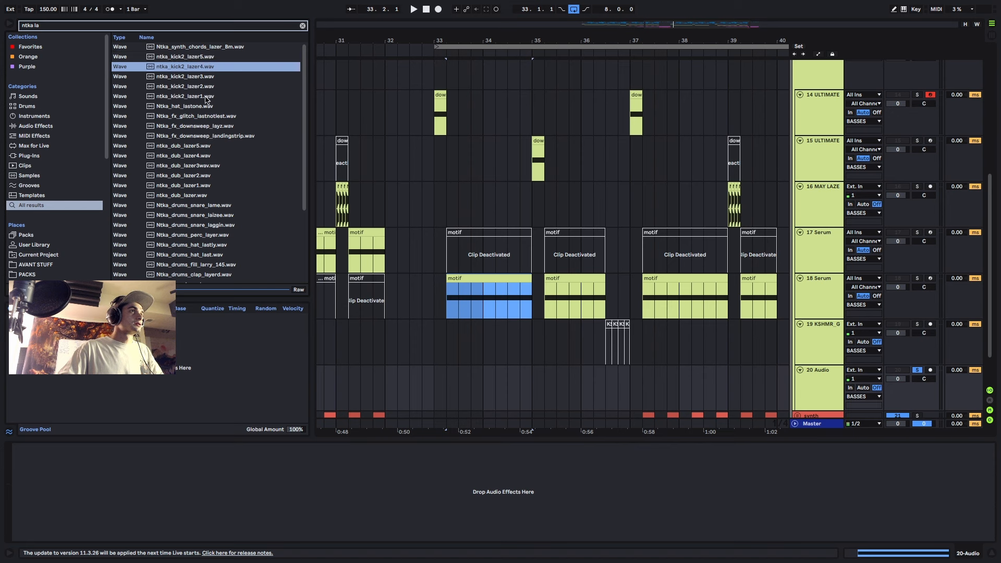
# - Place ntka_kick2_lazer4.wav on the new audio track at 36.3 and play it from bar 36
pyautogui.moveTo(204, 69); pyautogui.dragTo(609, 388)
pyautogui.press('space')
pyautogui.click(581, 388)
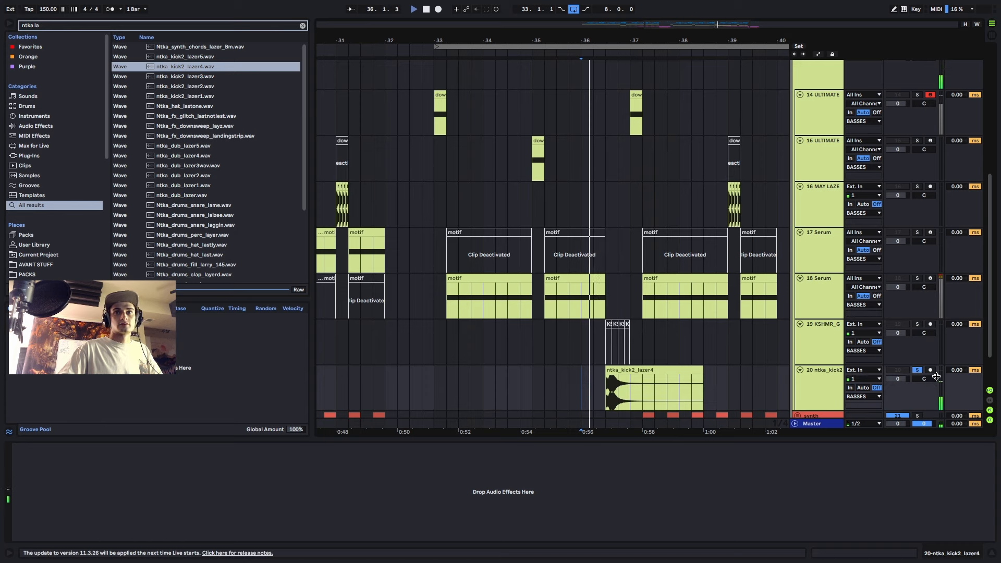
# - Split the ntka_kick2_lazer4 clip at 36.4.1 and delete the part after the cut
pyautogui.click(618, 383)
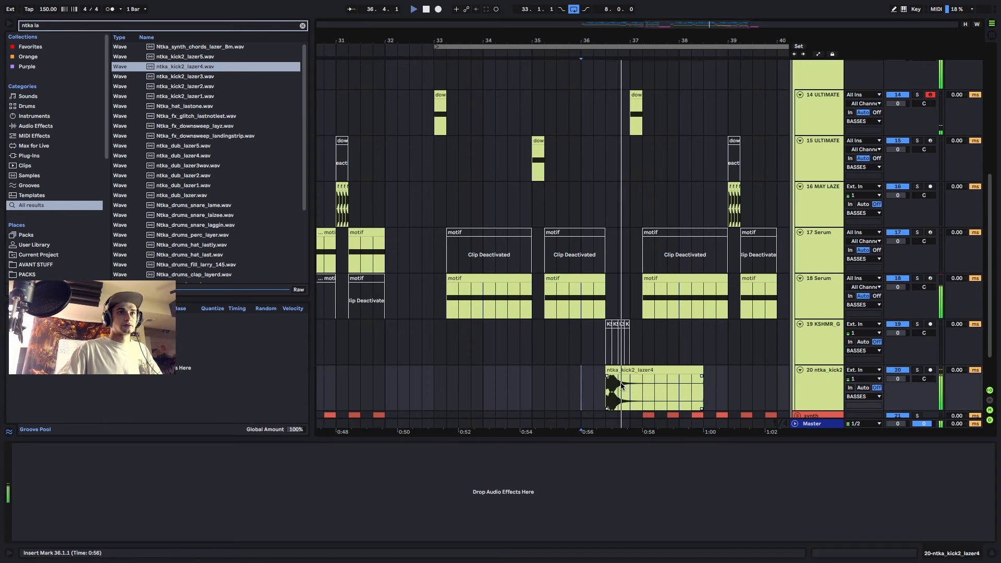
pyautogui.press('+')
pyautogui.press('super+e')
pyautogui.click(632, 369)
pyautogui.press('Delete')
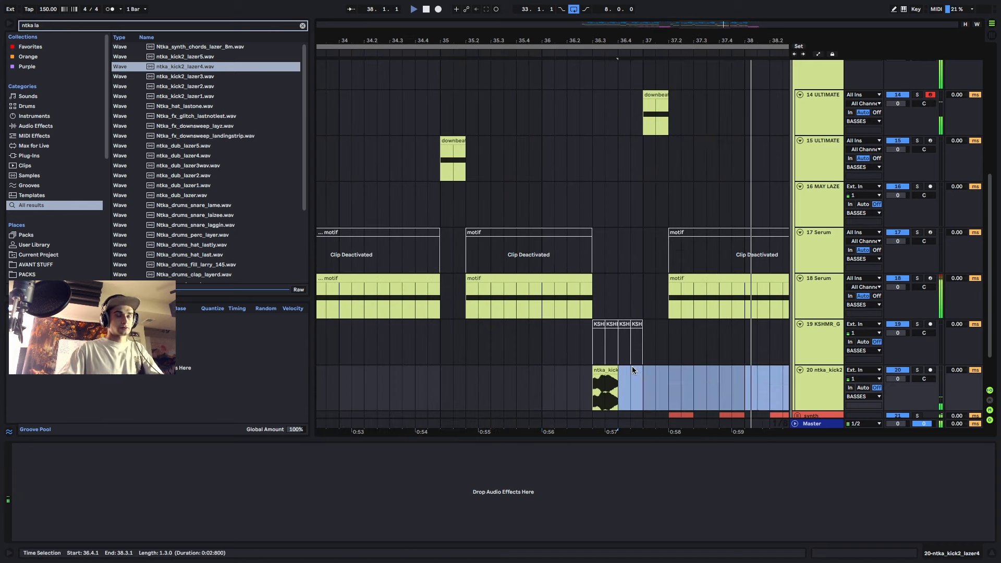
# - Stop playback and place ntka_kick2_lazer1.wav directly after the trimmed laser clip, at 36.4.1
pyautogui.click(603, 369)
pyautogui.press('space')
pyautogui.click(203, 96)
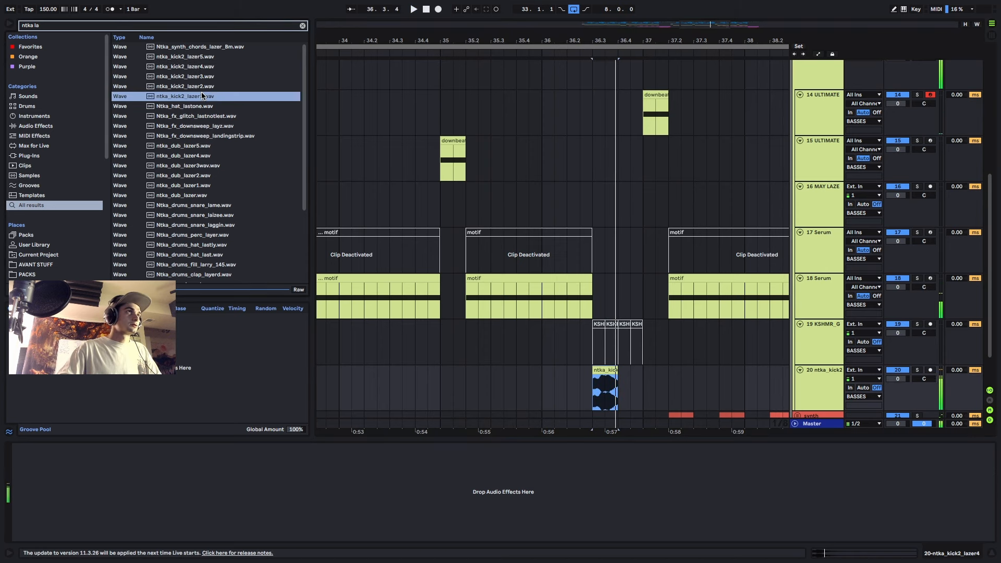
pyautogui.moveTo(197, 96); pyautogui.dragTo(622, 388)
# - Split the ntka_kick2_lazer1 clip at 37.1.1 and delete the remainder
pyautogui.click(644, 385)
pyautogui.press('super+e')
pyautogui.click(646, 386)
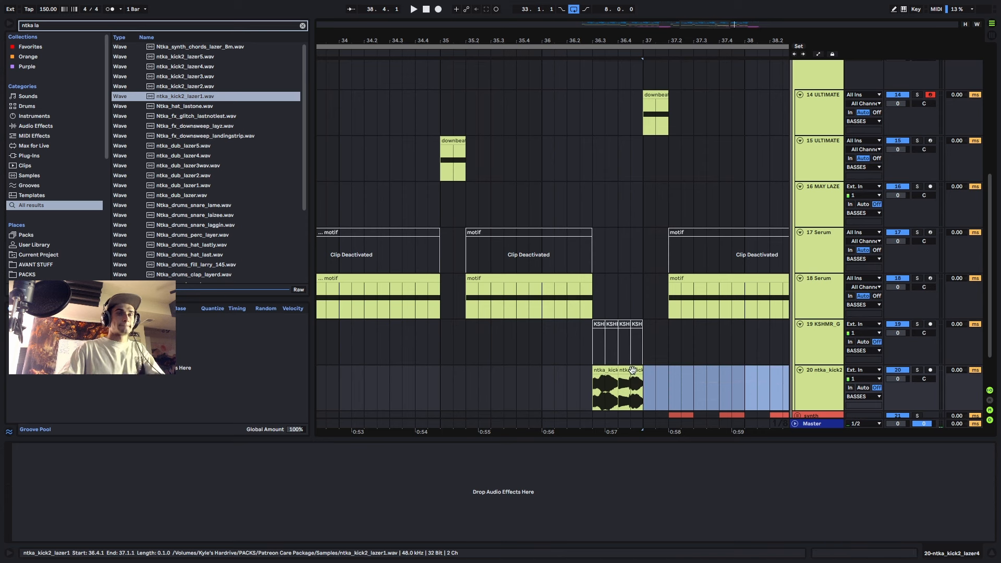
pyautogui.press('Delete')
# - Play from bar 36 to check the two new laser clips against the drums and basses
pyautogui.click(606, 371)
pyautogui.press('space')
pyautogui.click(585, 384)
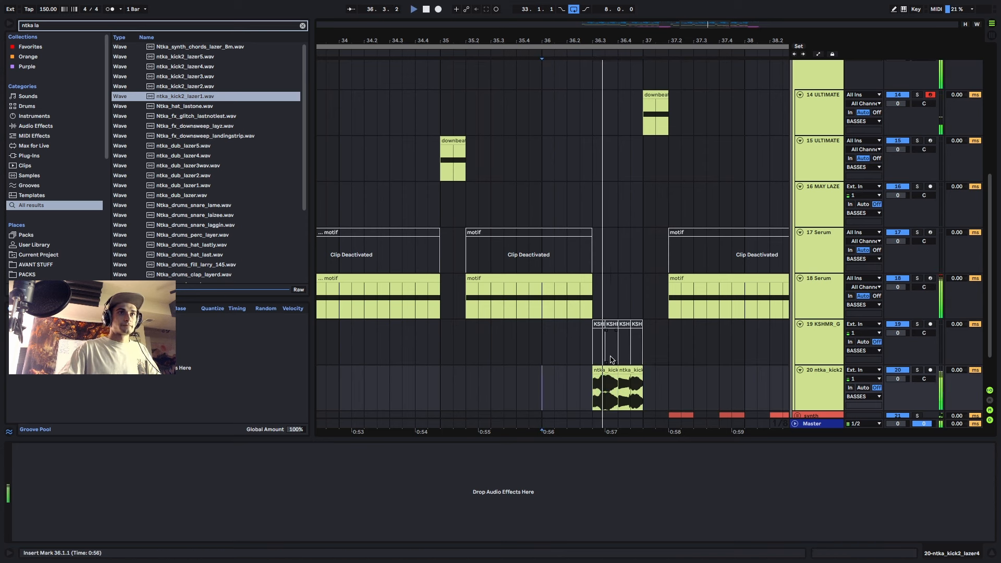
pyautogui.scroll(-5, 620, 364)
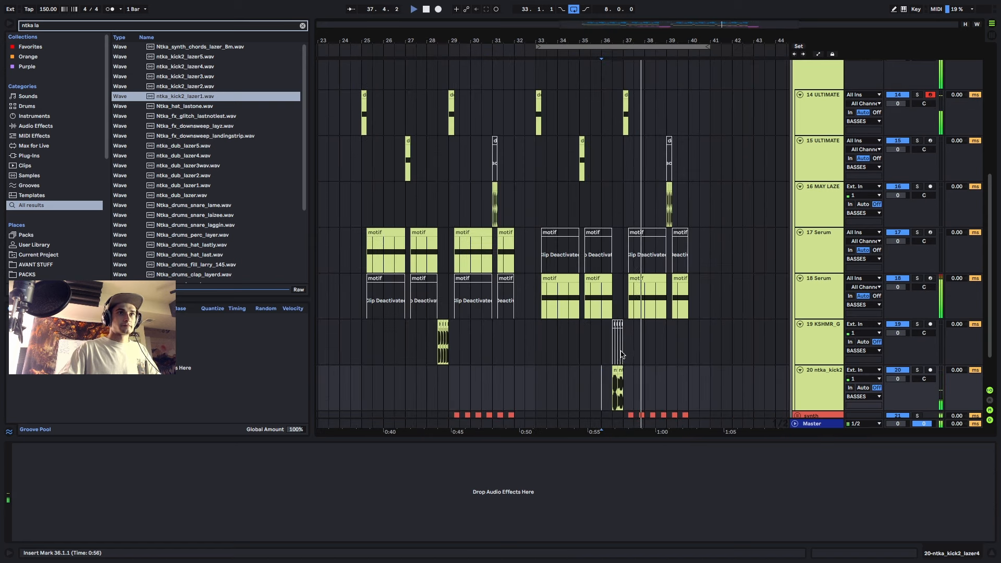
pyautogui.scroll(5, 622, 359)
pyautogui.scroll(-3, 622, 352)
pyautogui.scroll(5, 622, 350)
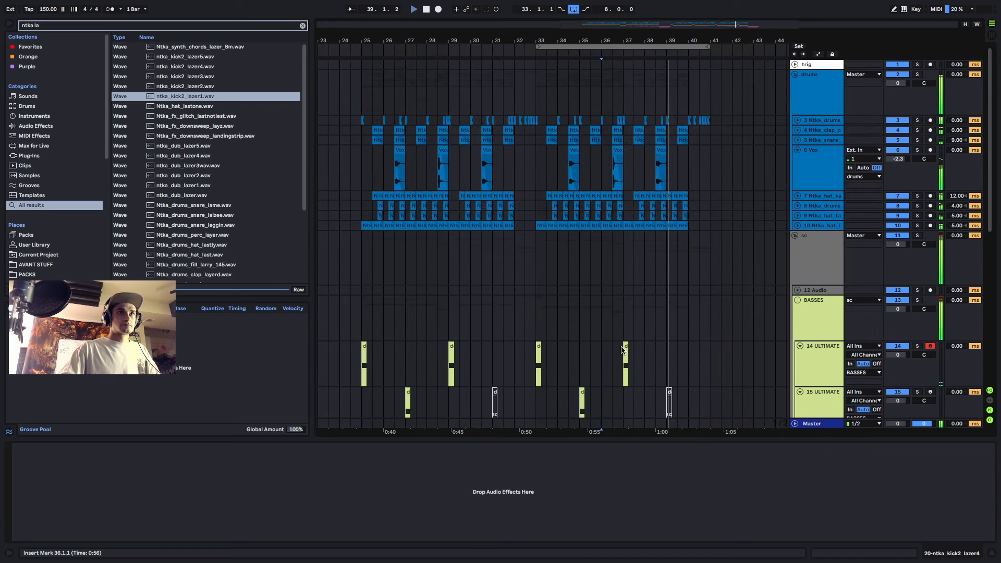
pyautogui.scroll(-8, 623, 348)
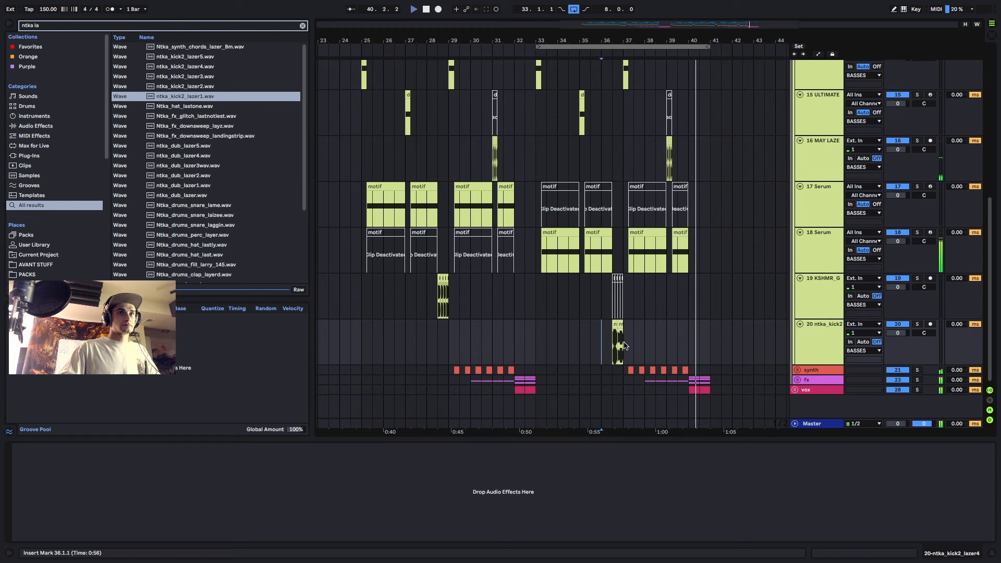
pyautogui.scroll(8, 625, 333)
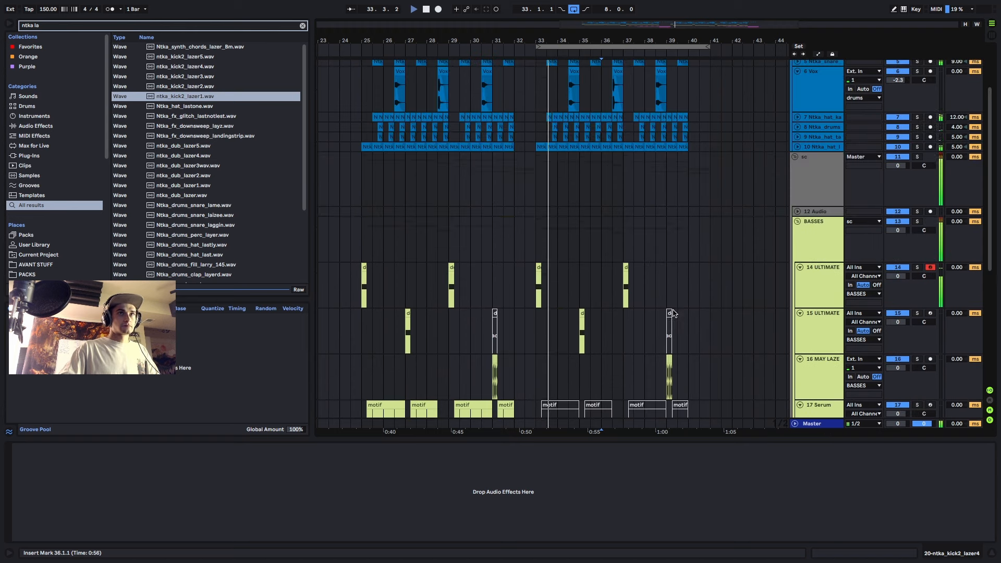
pyautogui.scroll(5, 688, 177)
# - Copy the kick clip from bar 39 to 39.4.1 on the kick track and play the result
pyautogui.press('space')
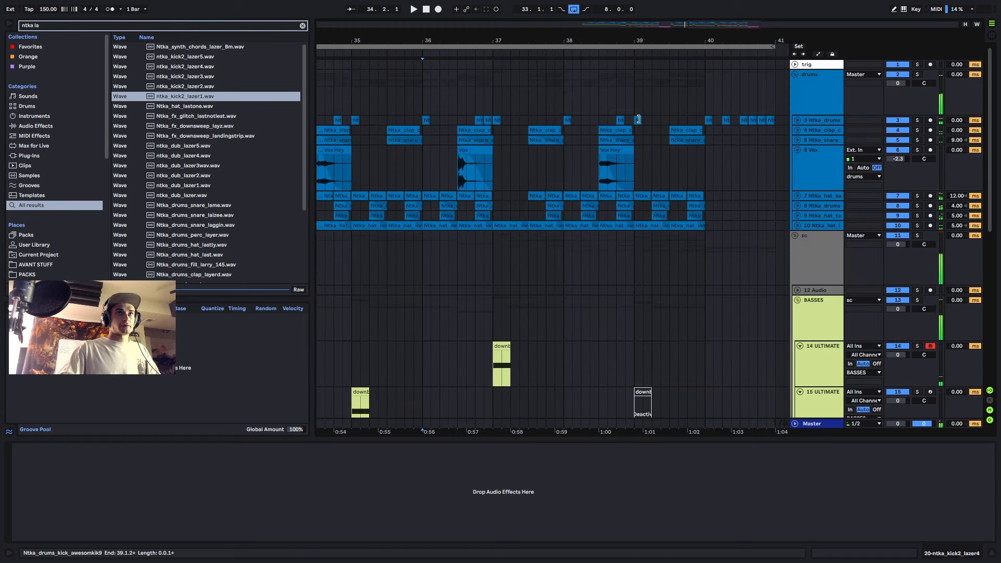
pyautogui.click(689, 121)
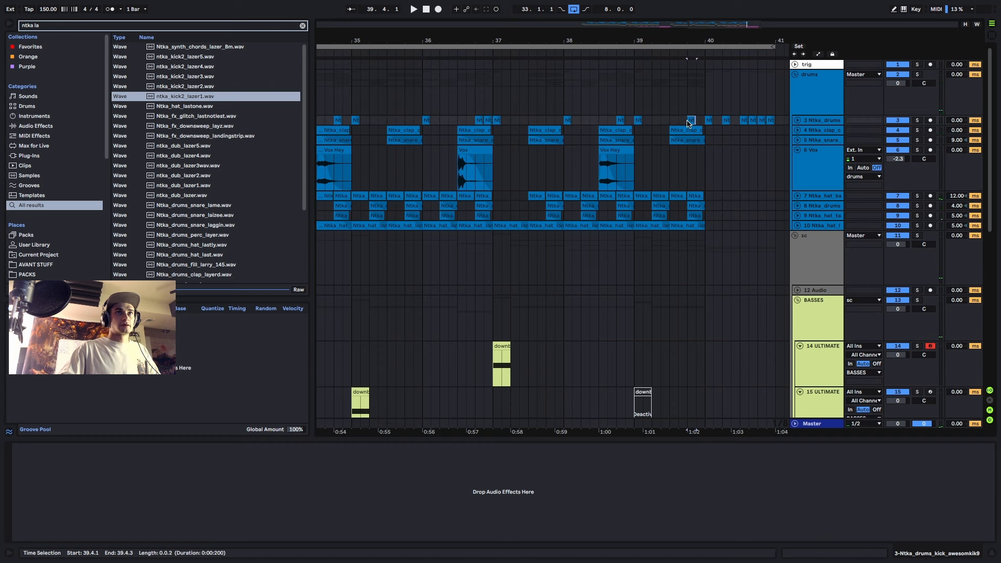
pyautogui.click(686, 102)
pyautogui.press('space')
pyautogui.scroll(-5, 587, 181)
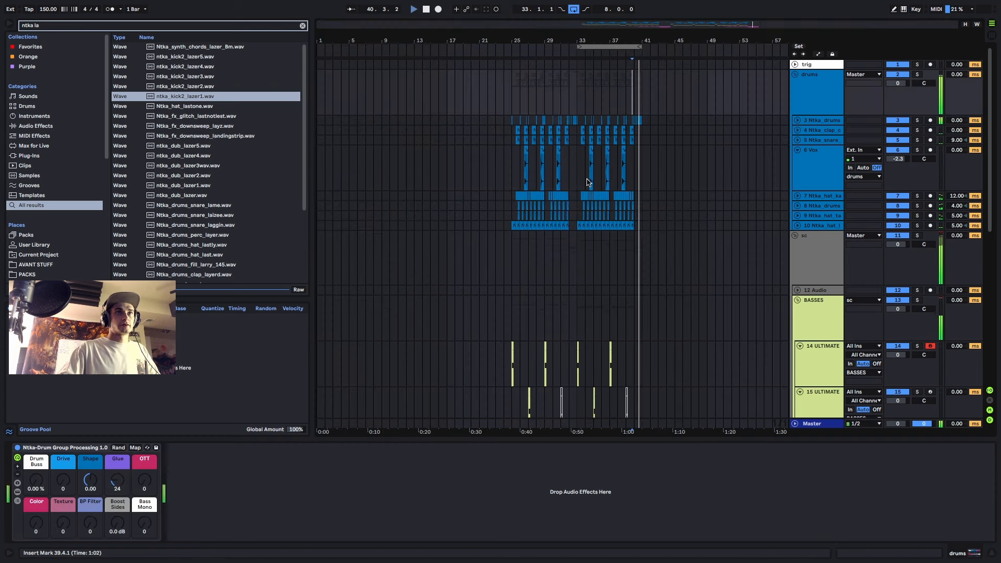
# - Stop playback and extend the loop region's start back to bar 25, making it 16 bars long
pyautogui.click(510, 260)
pyautogui.scroll(-5, 508, 261)
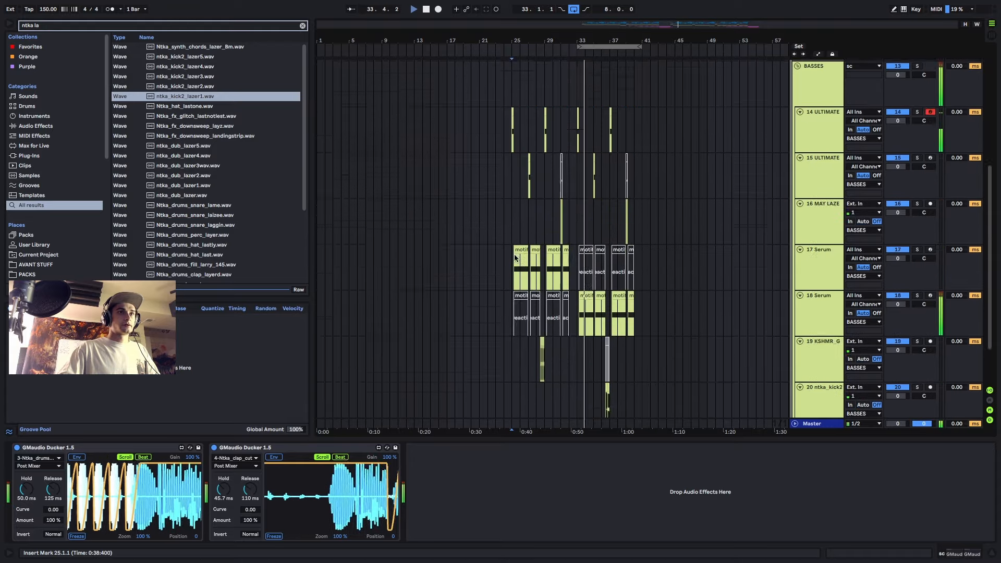
pyautogui.scroll(-3, 515, 257)
pyautogui.scroll(6, 515, 257)
pyautogui.click(578, 45)
pyautogui.press('space')
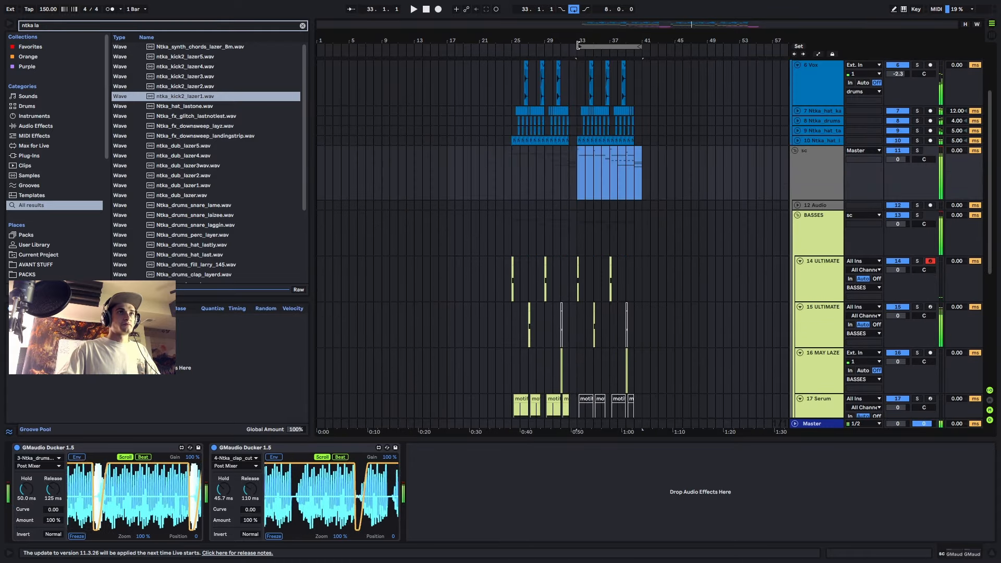
pyautogui.moveTo(578, 46); pyautogui.dragTo(511, 46)
# - Deactivate the MAY LAZER clips at bar 39 (39.1.1 to 39.2.1) and insert a new audio track below that track
pyautogui.scroll(-4, 581, 198)
pyautogui.scroll(5, 584, 219)
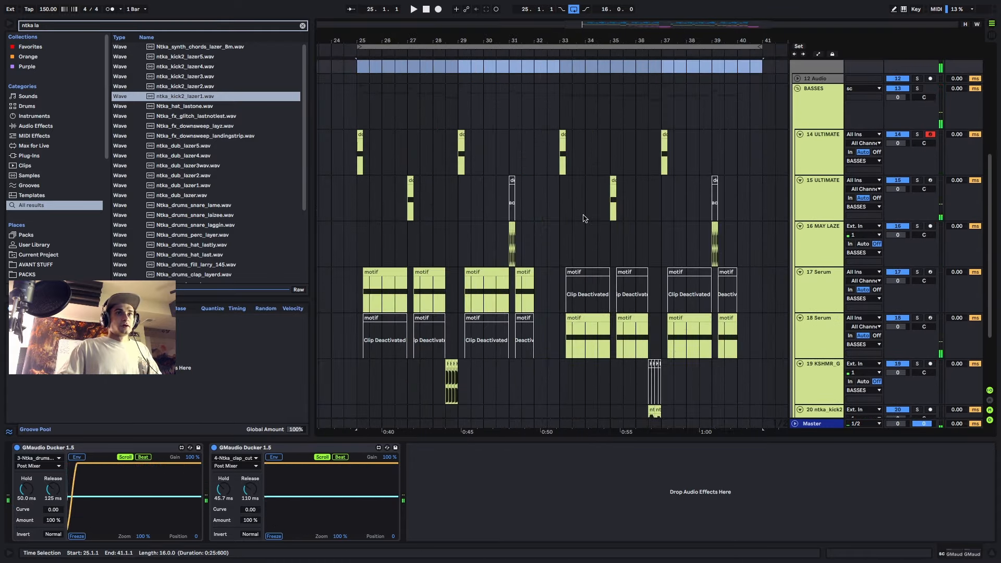
pyautogui.scroll(4, 719, 237)
pyautogui.click(722, 239)
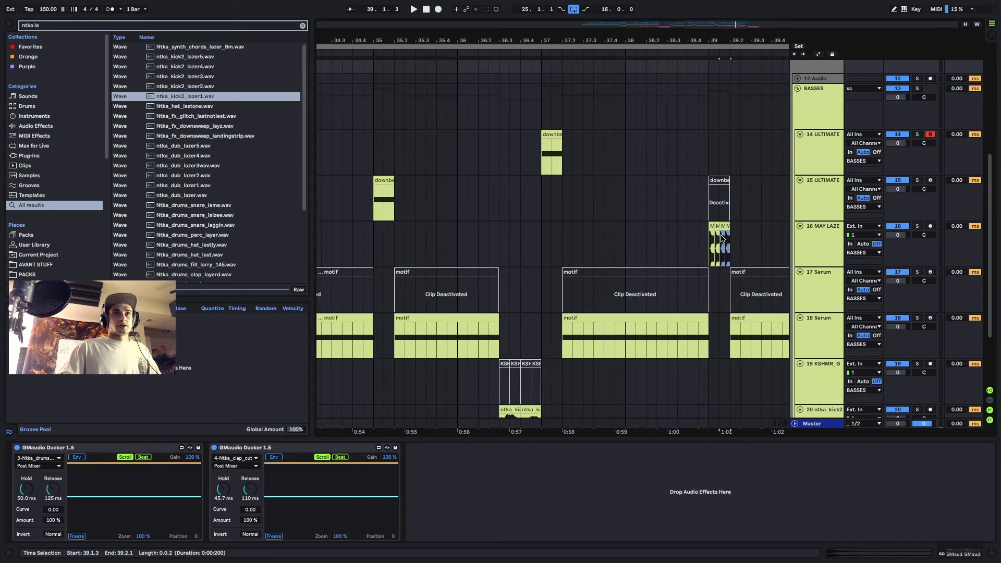
pyautogui.moveTo(722, 239); pyautogui.dragTo(710, 240)
pyautogui.press('0')
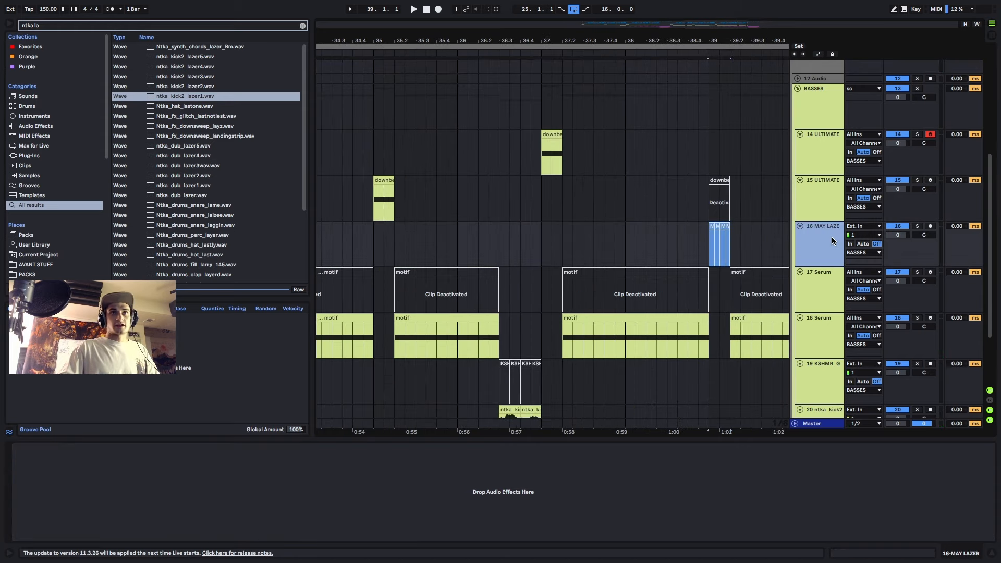
pyautogui.hotkey('ctrl', 't')
# - Search the sample library for "ntka arp" and audition the wave, whyyy and pad_arptaliez samples near the start of the results
pyautogui.write('ntka arp')
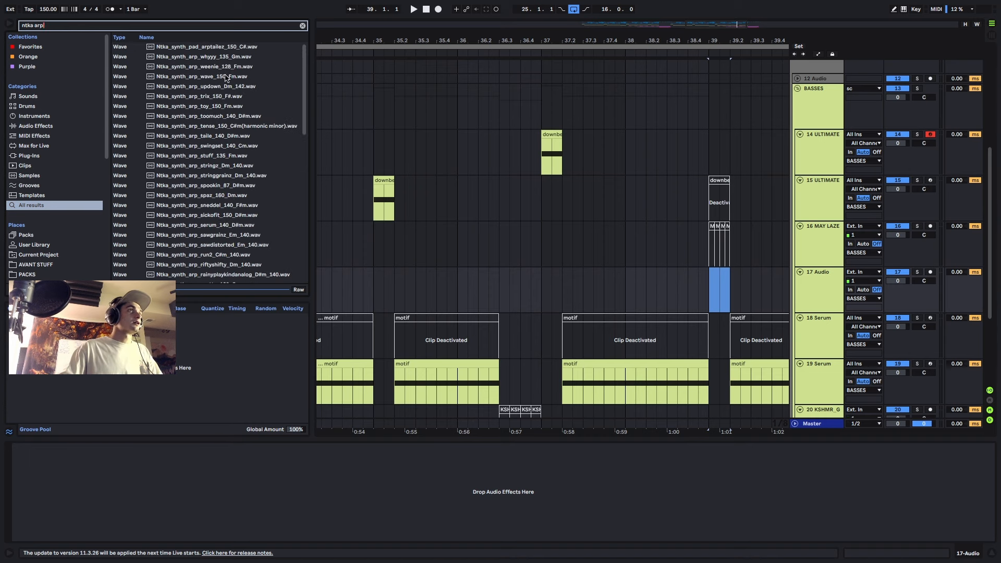
pyautogui.click(226, 76)
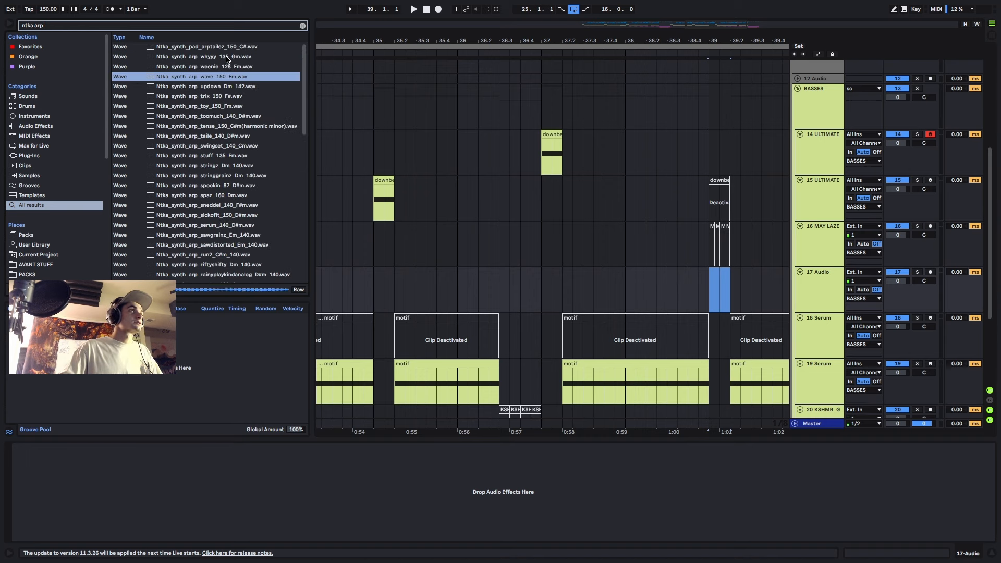
pyautogui.click(229, 57)
pyautogui.click(229, 48)
pyautogui.click(230, 59)
# - Audition samples further down the arp results, including drums_fill_arpin and the Ntka_arp files at the end of the list
pyautogui.scroll(-10, 229, 157)
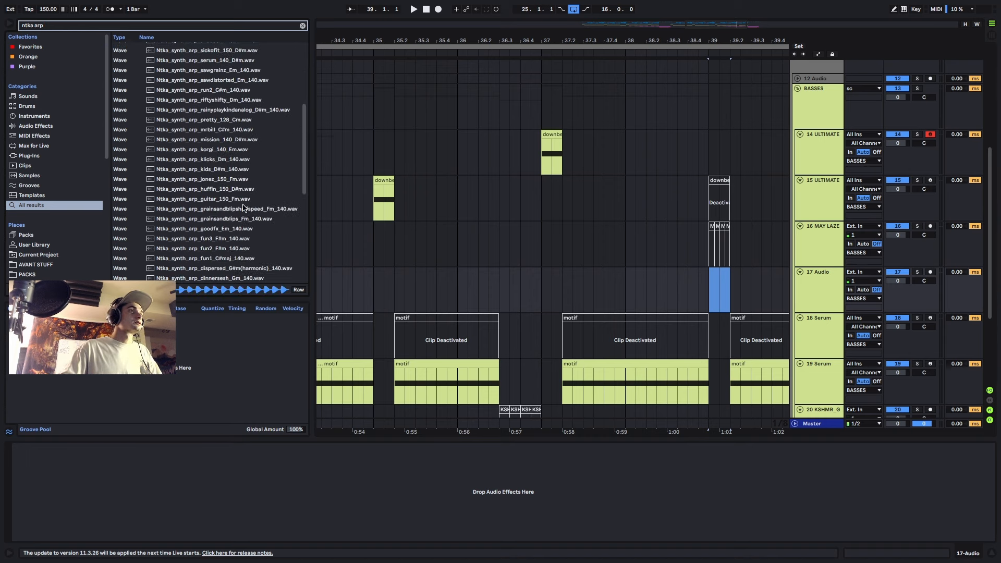
pyautogui.click(225, 212)
pyautogui.scroll(-5, 225, 212)
pyautogui.click(223, 233)
pyautogui.scroll(-5, 223, 233)
pyautogui.click(221, 237)
pyautogui.click(220, 247)
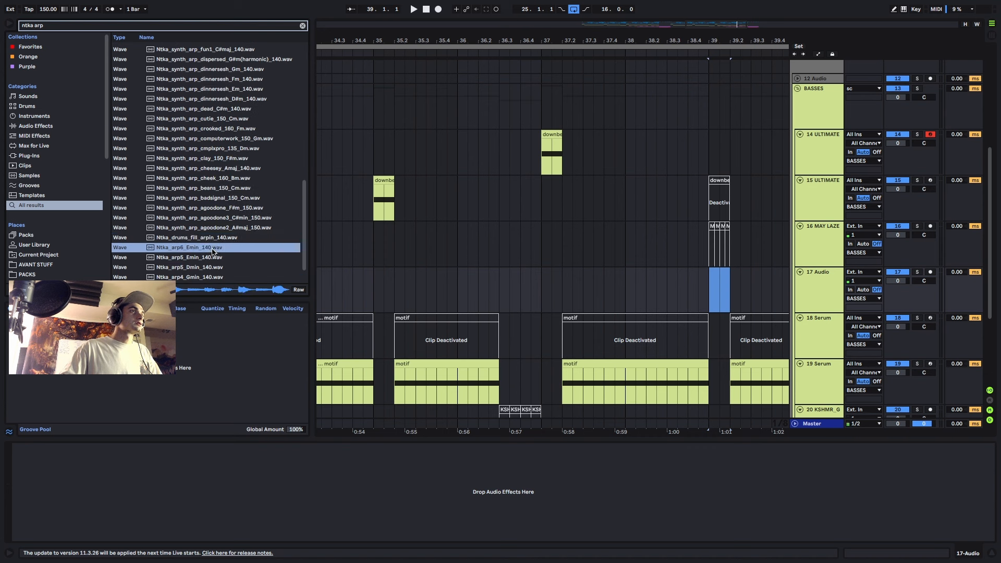
pyautogui.scroll(-2, 220, 247)
pyautogui.click(219, 222)
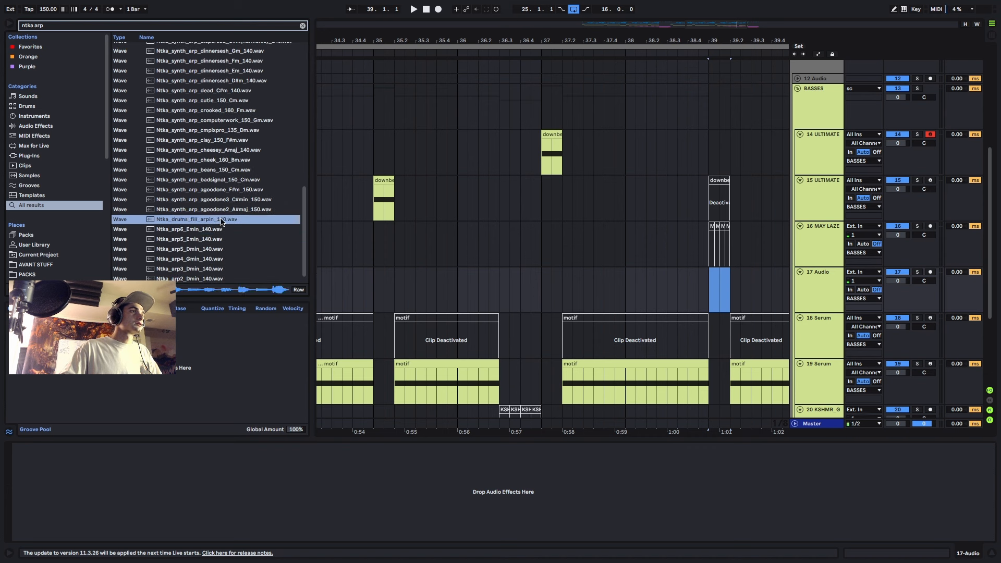
pyautogui.click(224, 209)
pyautogui.scroll(-1, 224, 209)
pyautogui.click(206, 260)
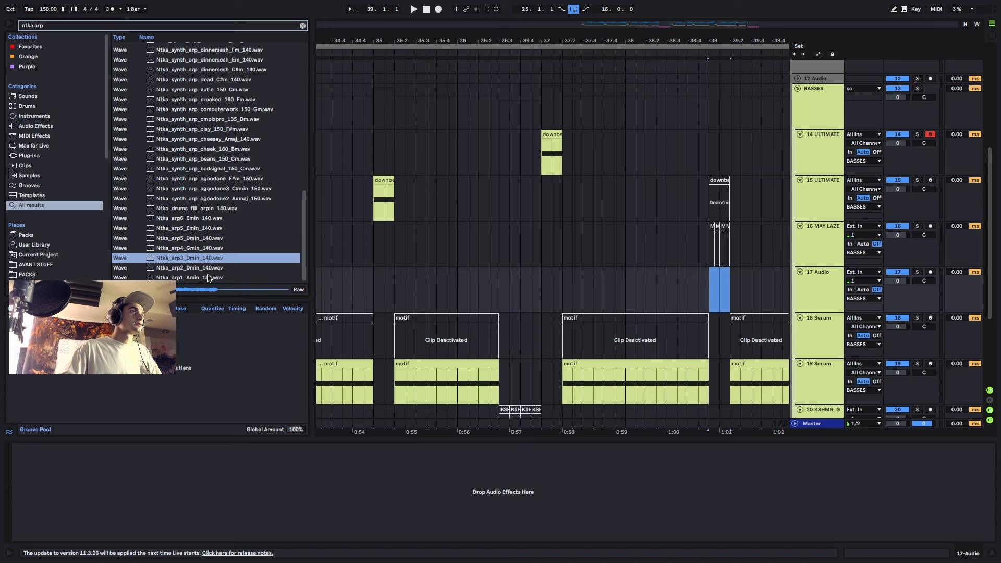
pyautogui.press('Down')
pyautogui.press('Down')
pyautogui.click(212, 268)
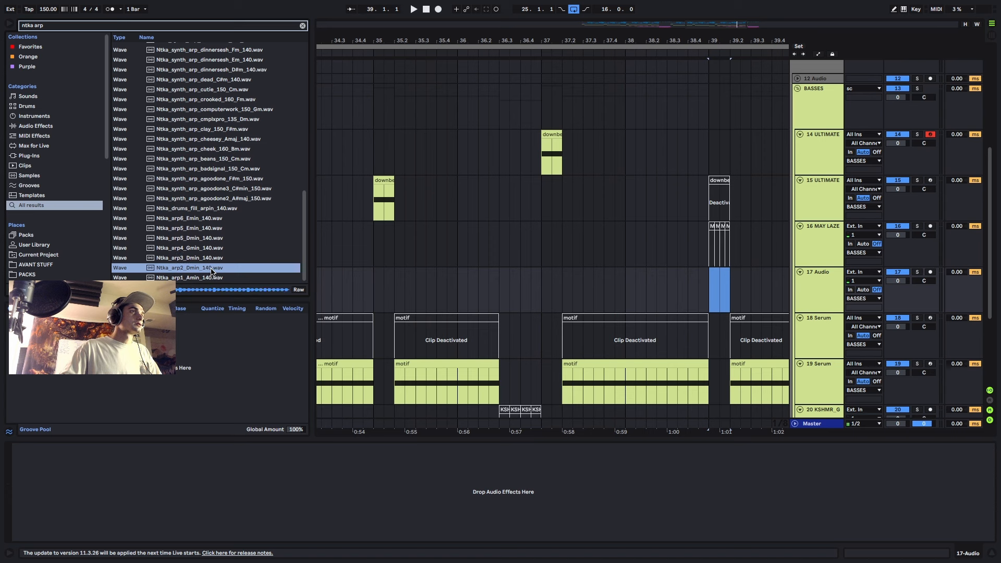
# - Audition the arp samples from cheek_160_Bm back up through computerwork, dinnersesh, dispersed, fun and goodfx to grainsandblips_Fm_140
pyautogui.click(237, 149)
pyautogui.click(236, 129)
pyautogui.click(236, 120)
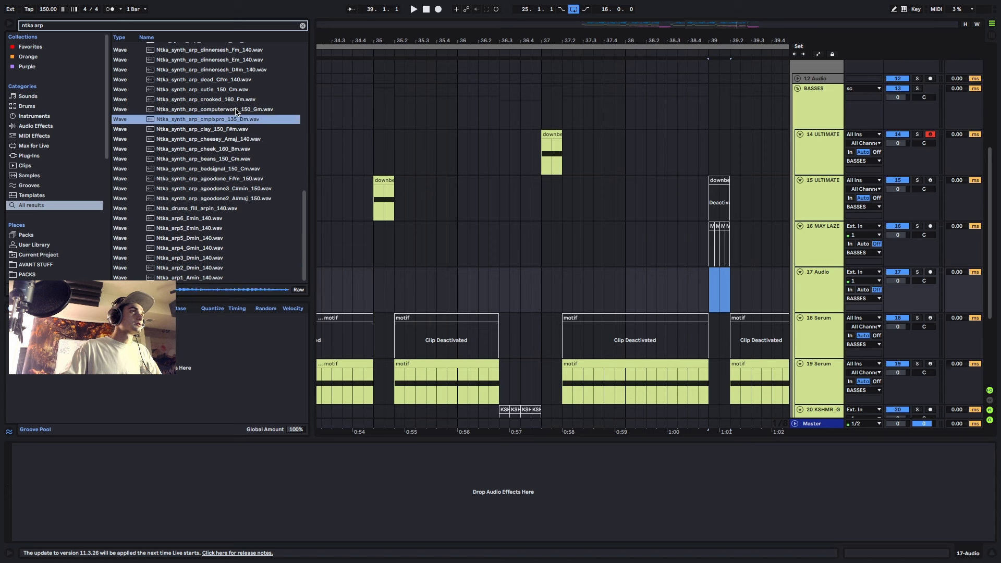
pyautogui.click(235, 109)
pyautogui.scroll(8, 233, 95)
pyautogui.click(239, 137)
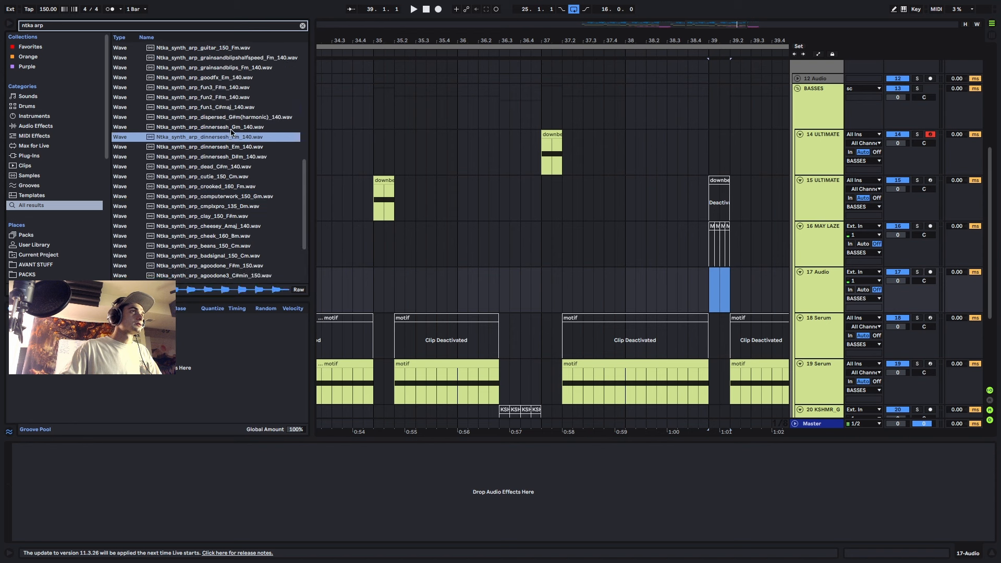
pyautogui.click(231, 127)
pyautogui.click(231, 117)
pyautogui.click(232, 108)
pyautogui.click(231, 98)
pyautogui.click(231, 86)
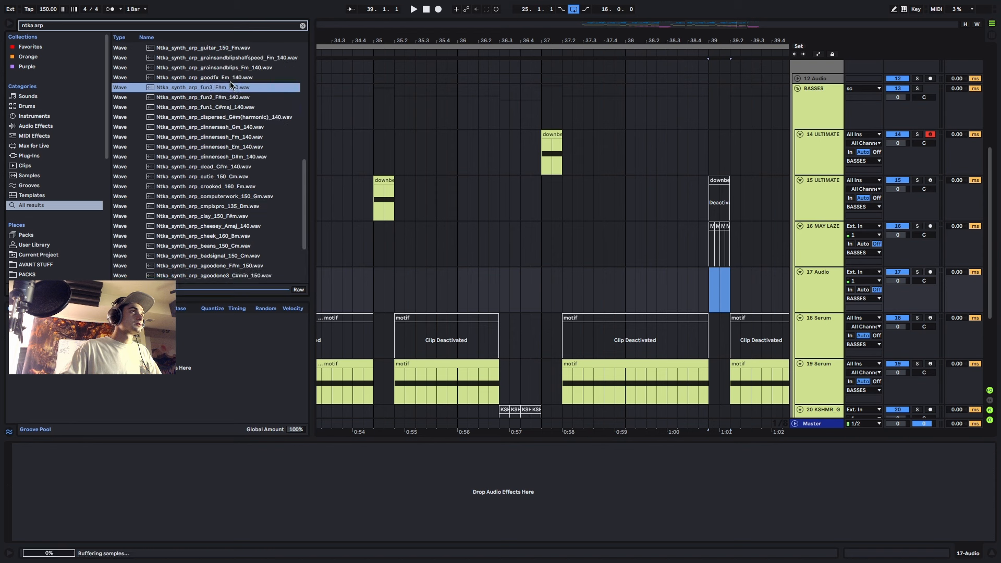
pyautogui.click(230, 79)
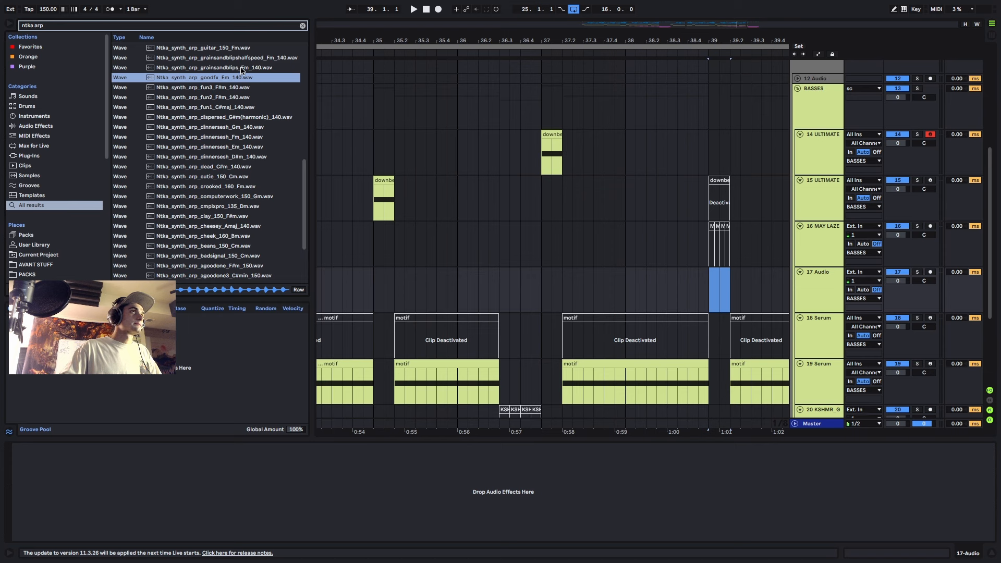
pyautogui.click(241, 68)
# - Audition the arp samples from grainsandblipshalfspeed_Fm_140 up through guitar, jonez, huffin and klicks to rainyplaykindanalog_D#m_140
pyautogui.scroll(8, 232, 145)
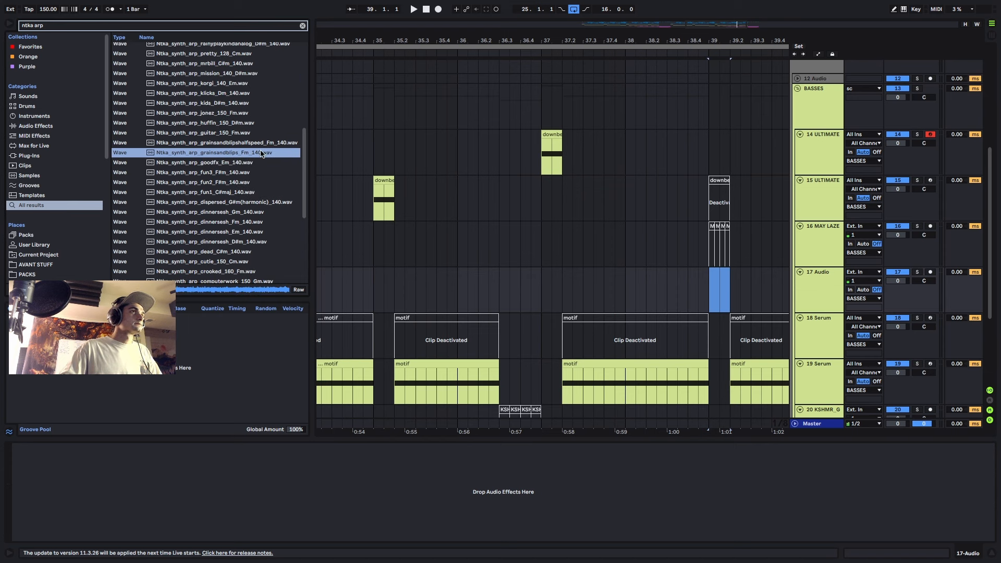
pyautogui.click(237, 142)
pyautogui.click(231, 133)
pyautogui.click(233, 115)
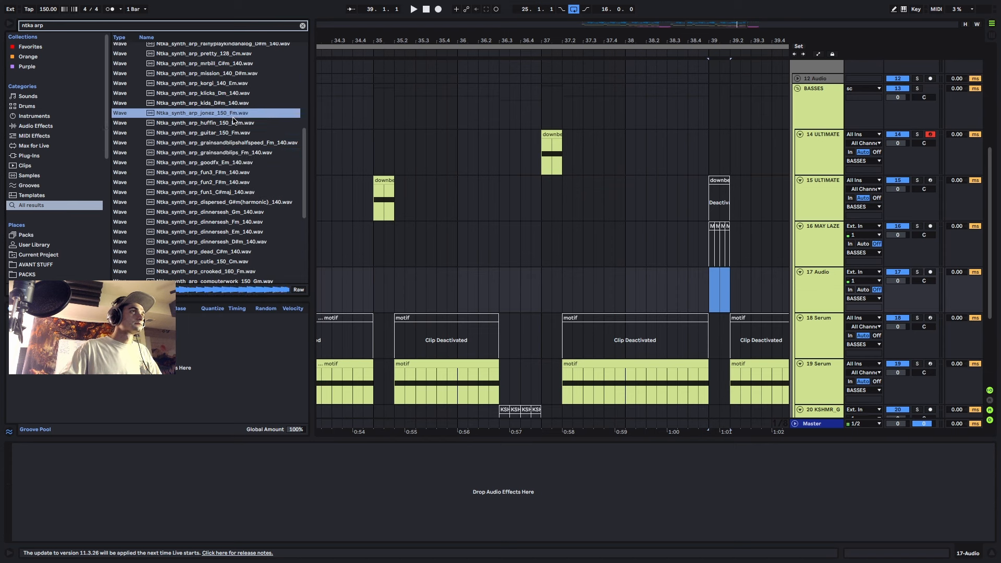
pyautogui.click(235, 124)
pyautogui.click(233, 93)
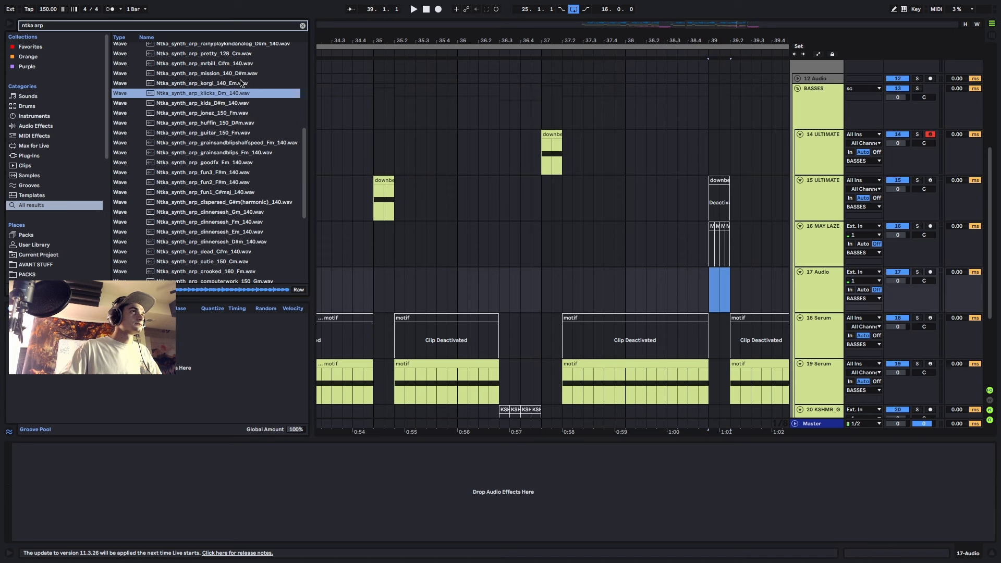
pyautogui.scroll(2, 241, 83)
pyautogui.click(241, 83)
pyautogui.click(243, 73)
pyautogui.click(245, 64)
# - Audition the arp samples from riftyshifty_Dm_140 up through run2, sawdistorted, serum, sickofit and sneddel to taile_140_D#m
pyautogui.scroll(8, 240, 89)
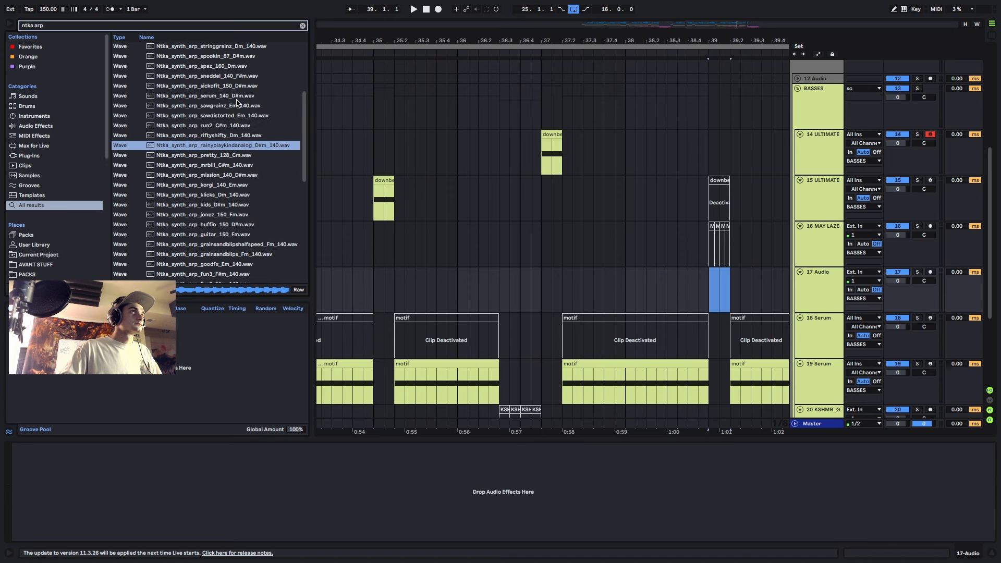
pyautogui.click(233, 135)
pyautogui.click(236, 125)
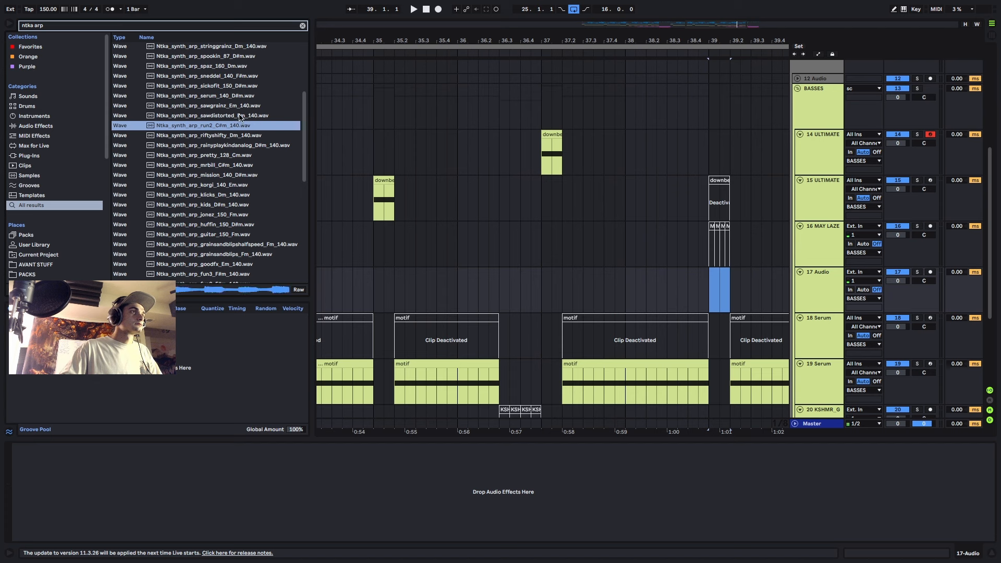
pyautogui.click(242, 115)
pyautogui.click(250, 105)
pyautogui.click(245, 96)
pyautogui.scroll(2, 245, 96)
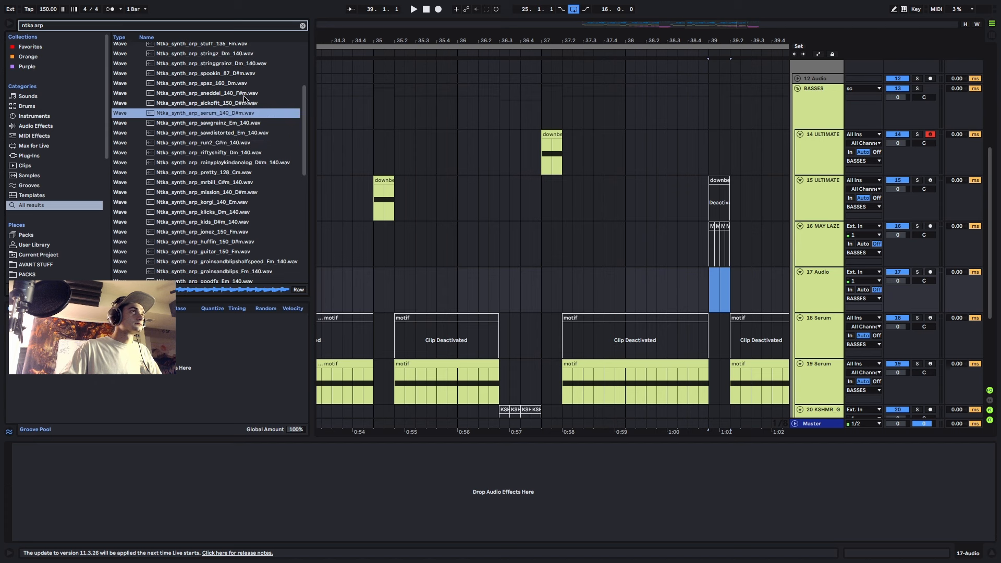
pyautogui.click(241, 103)
pyautogui.click(240, 94)
pyautogui.scroll(3, 239, 91)
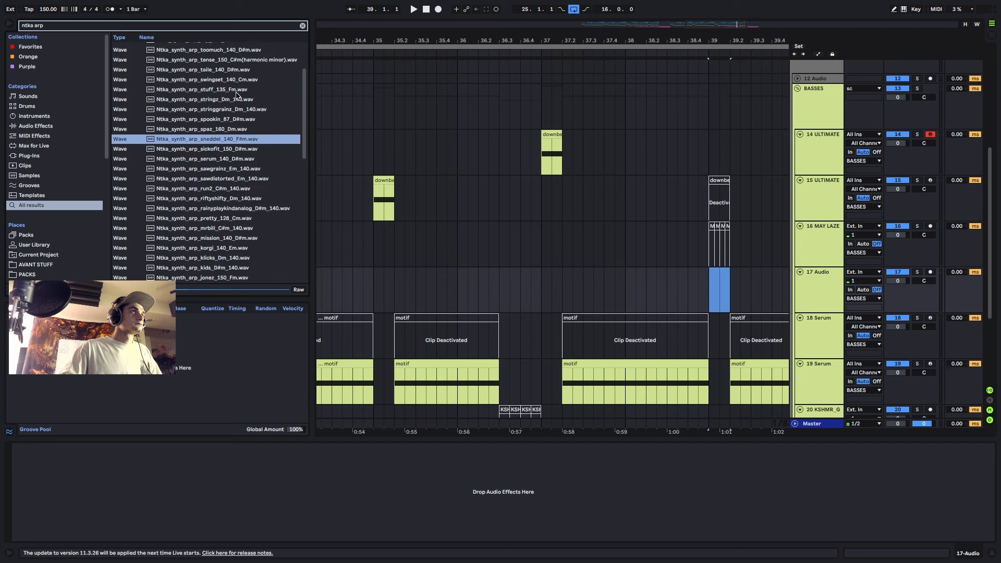
pyautogui.click(240, 87)
pyautogui.click(240, 81)
pyautogui.click(241, 71)
# - Audition the arp samples from toomuch_140_D#m up through toy, trix, updown, wave and weenie to pad_arptaliez_150_C#
pyautogui.scroll(3, 241, 72)
pyautogui.click(233, 115)
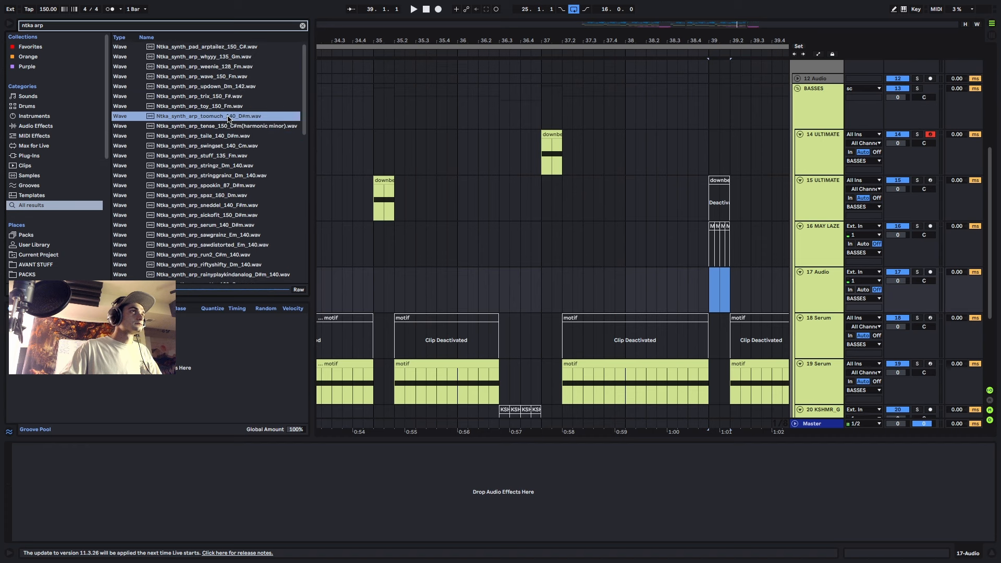
pyautogui.click(227, 106)
pyautogui.click(231, 97)
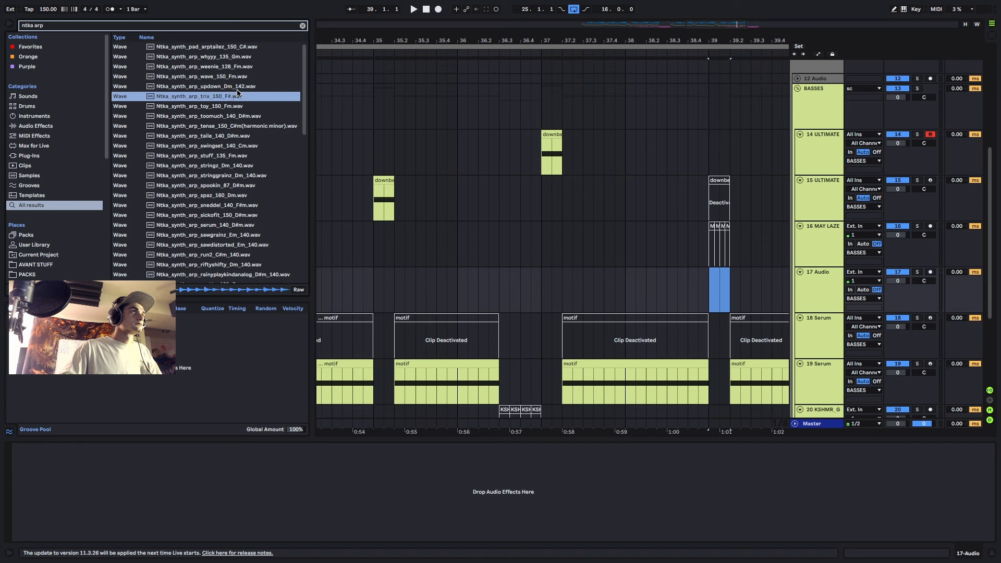
pyautogui.click(237, 88)
pyautogui.click(231, 77)
pyautogui.click(230, 66)
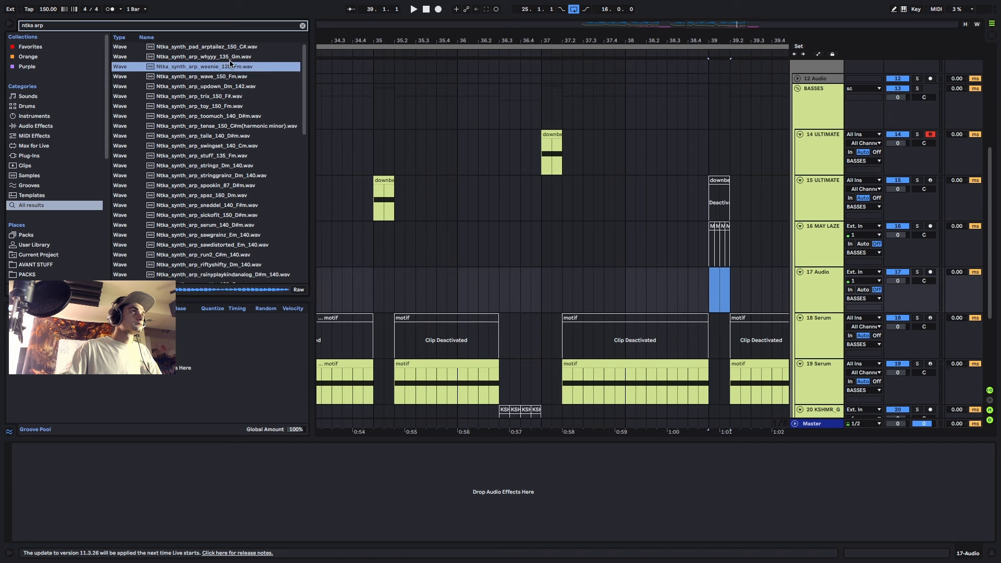
pyautogui.click(231, 55)
pyautogui.click(230, 48)
# - Reverse the name sorting of the results and audition Ntka_arp3_Dmin_140 and Ntka_arp5_Emin_140
pyautogui.click(231, 37)
pyautogui.click(223, 66)
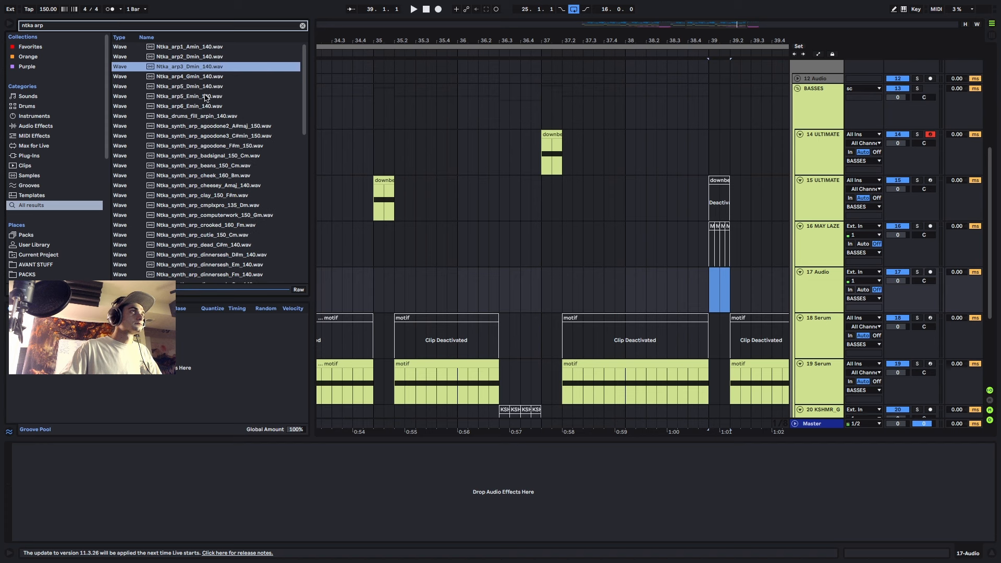
pyautogui.click(205, 96)
pyautogui.write('lsd')
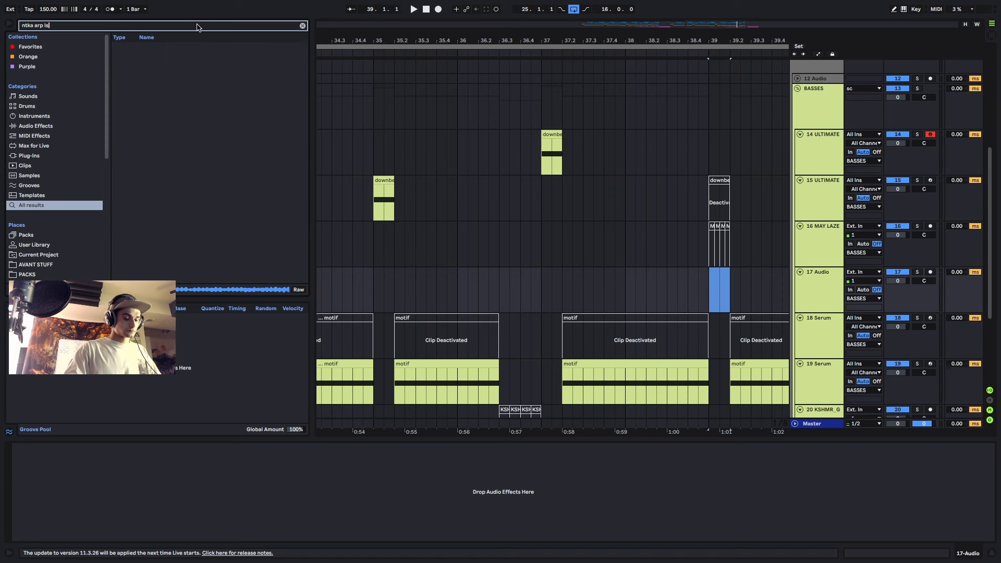
pyautogui.press('Left')
pyautogui.press('Left')
pyautogui.press('Left')
pyautogui.press('Left')
pyautogui.press('BackSpace')
pyautogui.press('BackSpace')
pyautogui.press('BackSpace')
pyautogui.press('BackSpace')
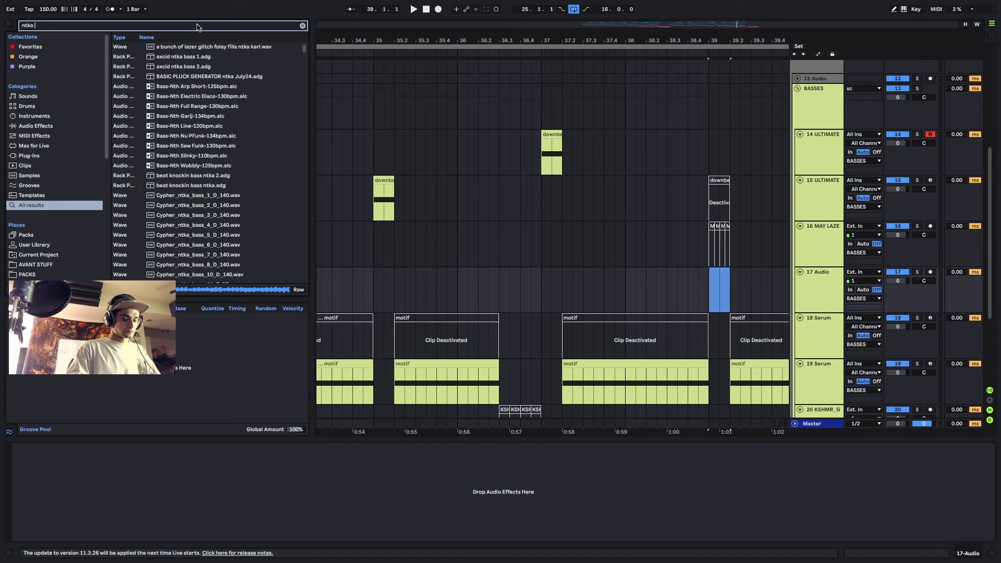
pyautogui.press('BackSpace')
pyautogui.press('BackSpace')
pyautogui.press('BackSpace')
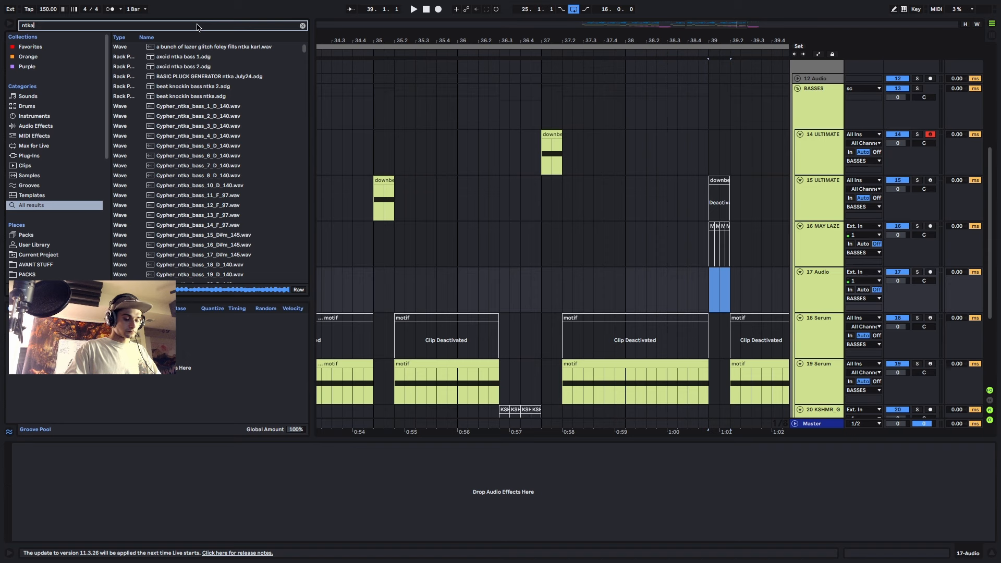
pyautogui.press('BackSpace')
pyautogui.press('BackSpace')
pyautogui.press('BackSpace')
pyautogui.press('BackSpace')
# - Search the sample library for "arp fill" and audition the ArpFill 1 Emin, LSDREAM_arpeggio_fill_150_F and Ntka_drums_fill_arpin_140 samples
pyautogui.click(197, 27)
pyautogui.write('arp fill')
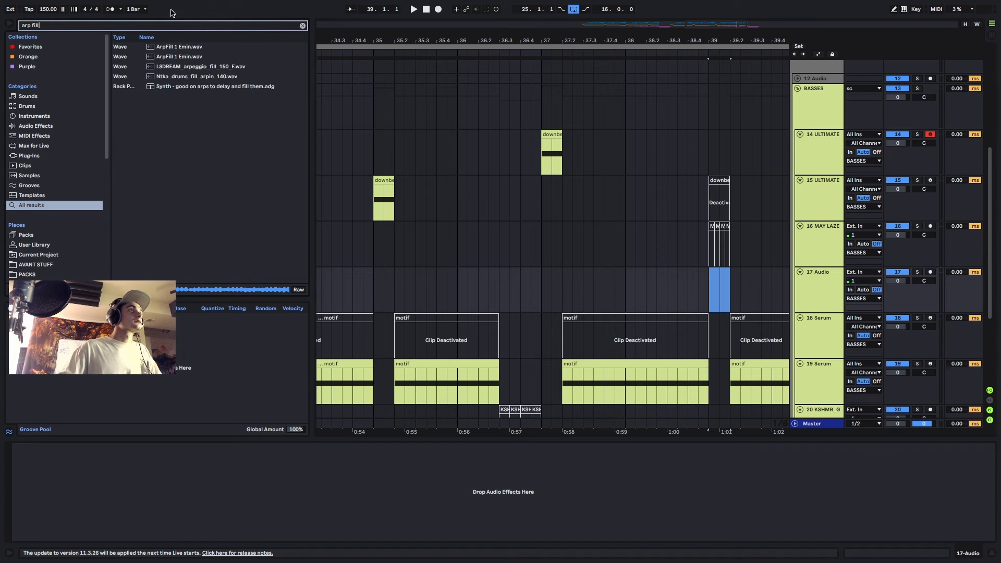
pyautogui.press('Down')
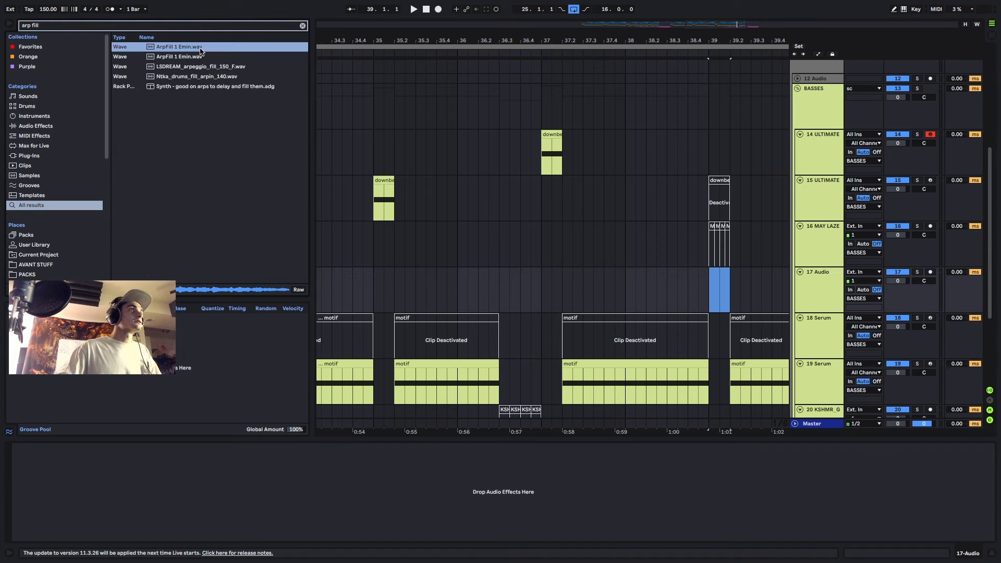
pyautogui.press('Down')
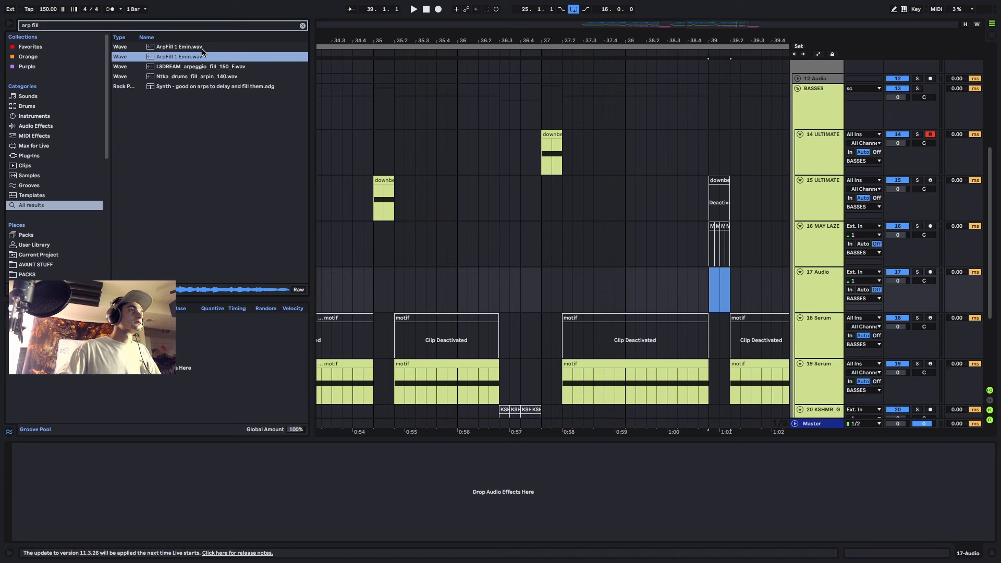
pyautogui.click(203, 49)
pyautogui.click(210, 67)
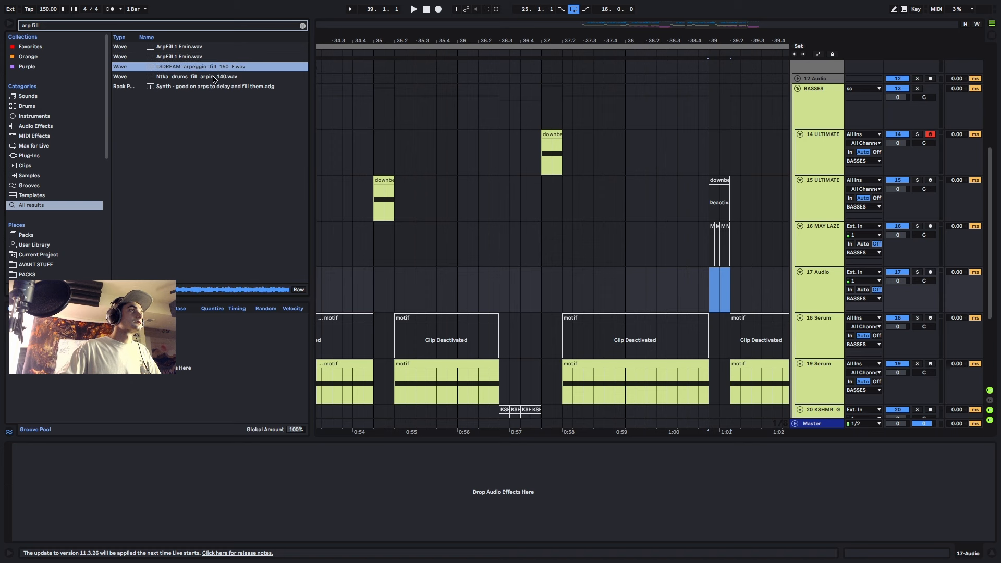
pyautogui.click(220, 77)
pyautogui.click(230, 68)
# - Compare the two ArpFill 1 Emin samples and place the second one on the new audio track at bar 39
pyautogui.click(192, 57)
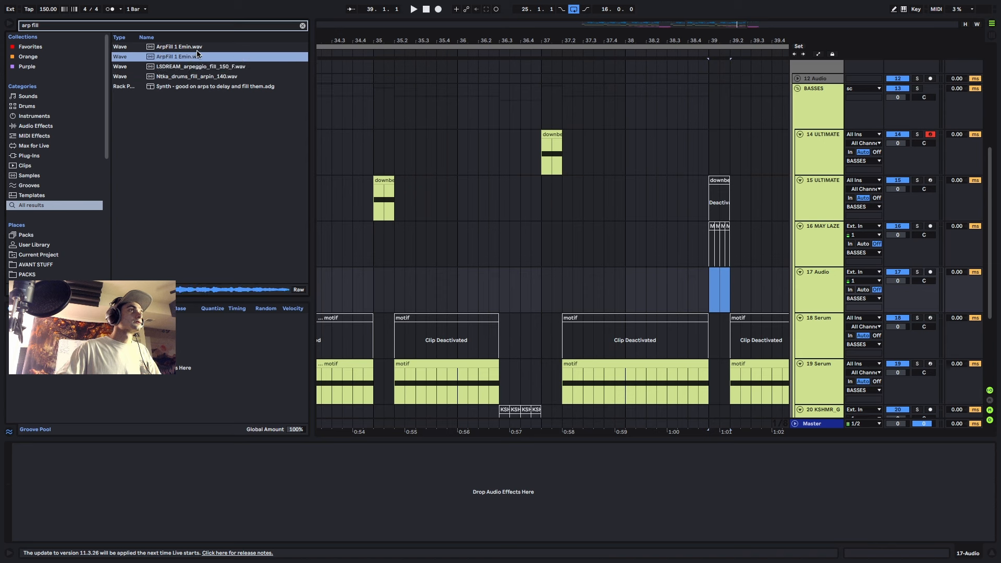
pyautogui.click(197, 49)
pyautogui.click(183, 58)
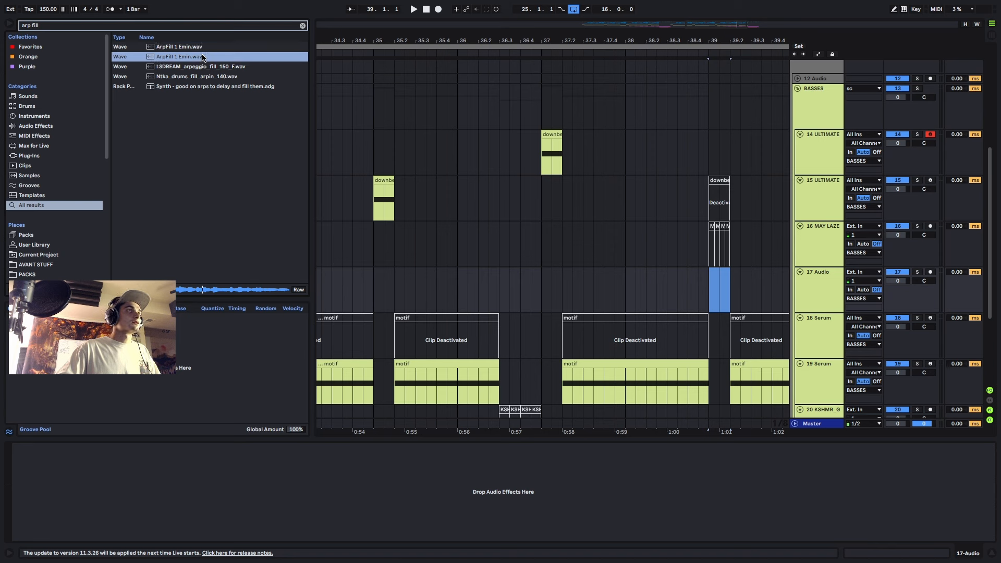
pyautogui.moveTo(198, 59); pyautogui.dragTo(710, 295)
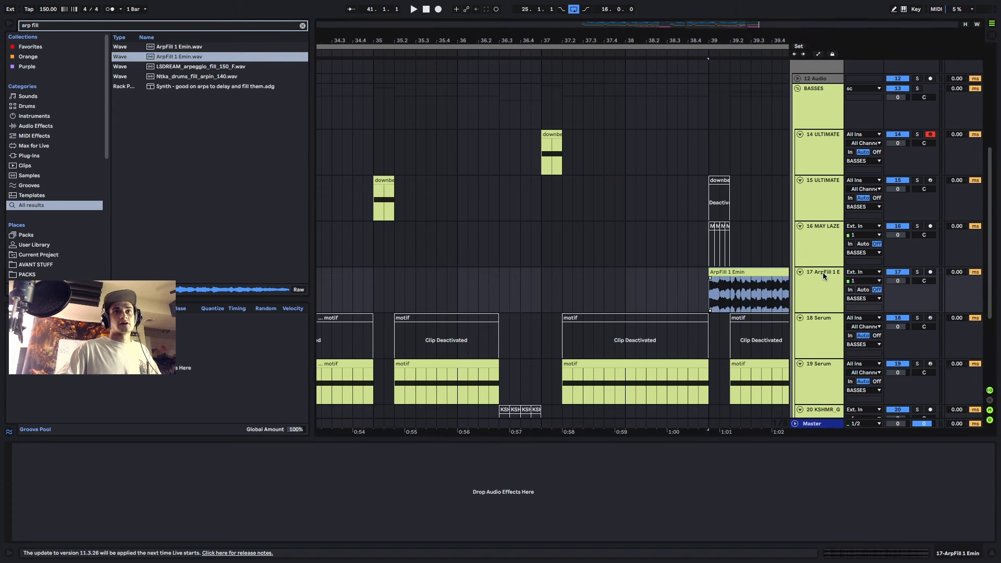
# - Solo track 17 and audition the ArpFill 1 Emin clip placed at bar 39
pyautogui.click(916, 271)
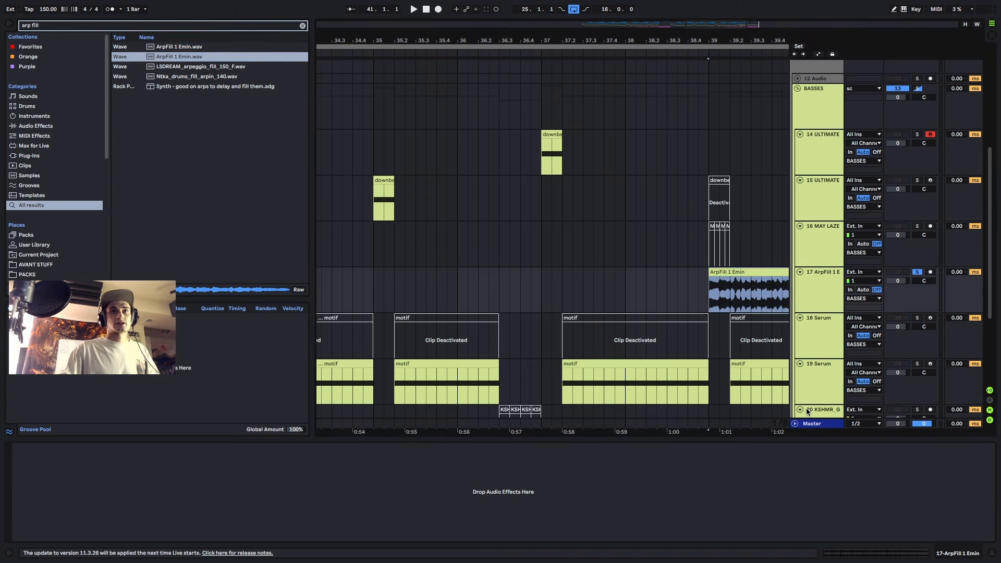
pyautogui.click(874, 552)
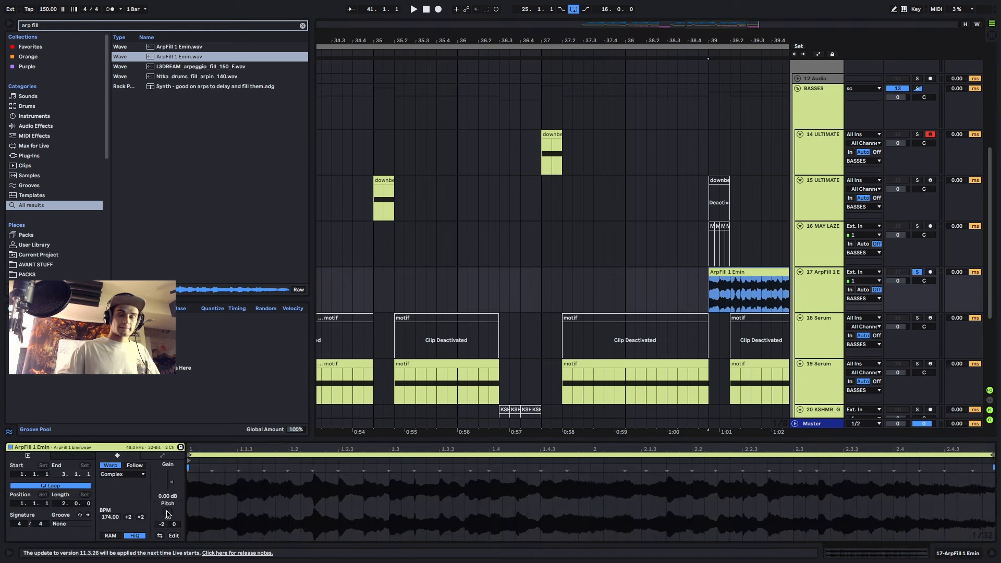
pyautogui.press('space')
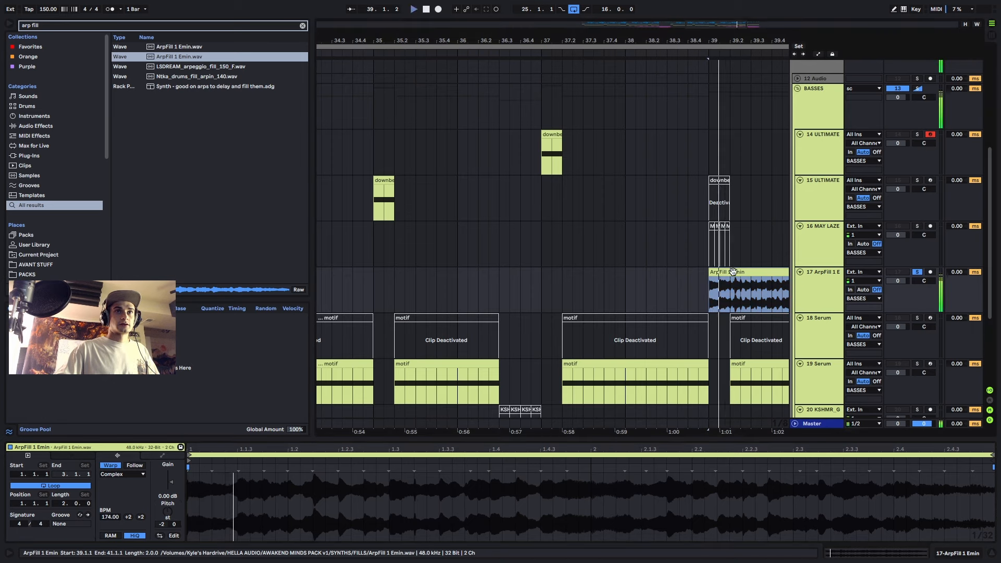
pyautogui.click(733, 271)
pyautogui.press('space')
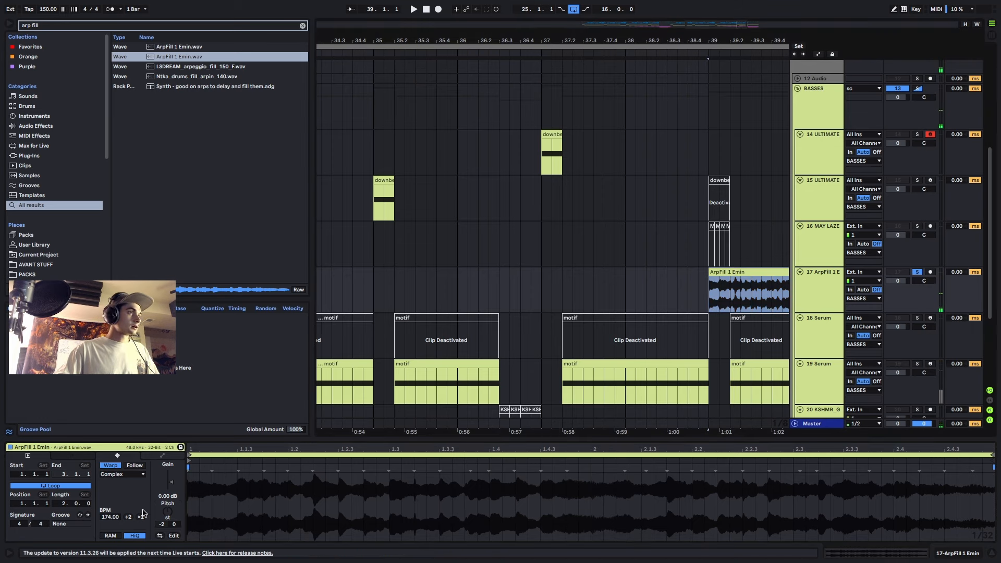
# - Halve the ArpFill 1 Emin clip's tempo twice to 43.50 BPM and cut off everything after 39.2.1
pyautogui.click(129, 518)
pyautogui.click(129, 518)
pyautogui.click(731, 293)
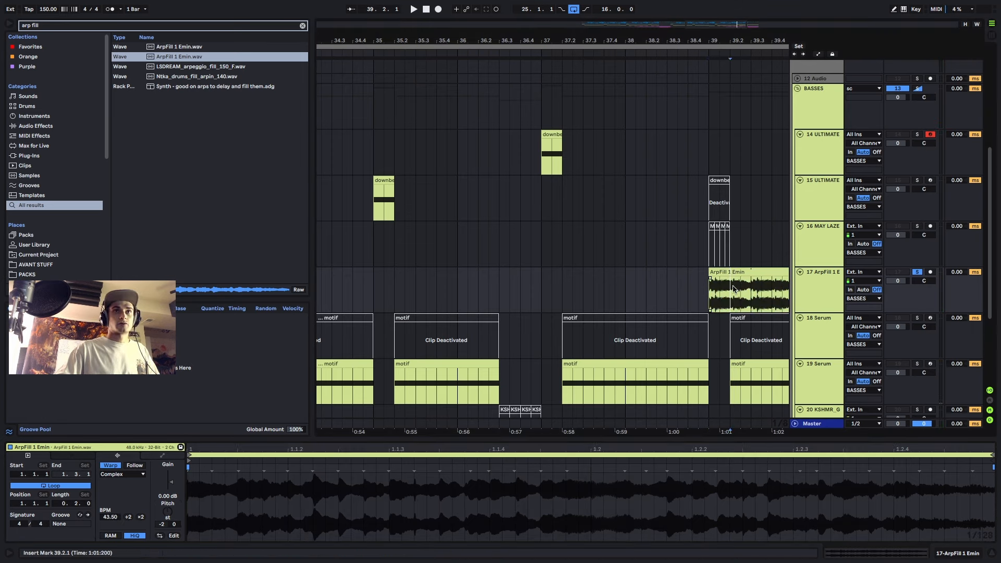
pyautogui.press('super+e')
pyautogui.press('Delete')
# - Audition the trimmed arp fill at bar 39 in solo and with the full mix, leaving track 17 unsoloed
pyautogui.click(723, 281)
pyautogui.press('space')
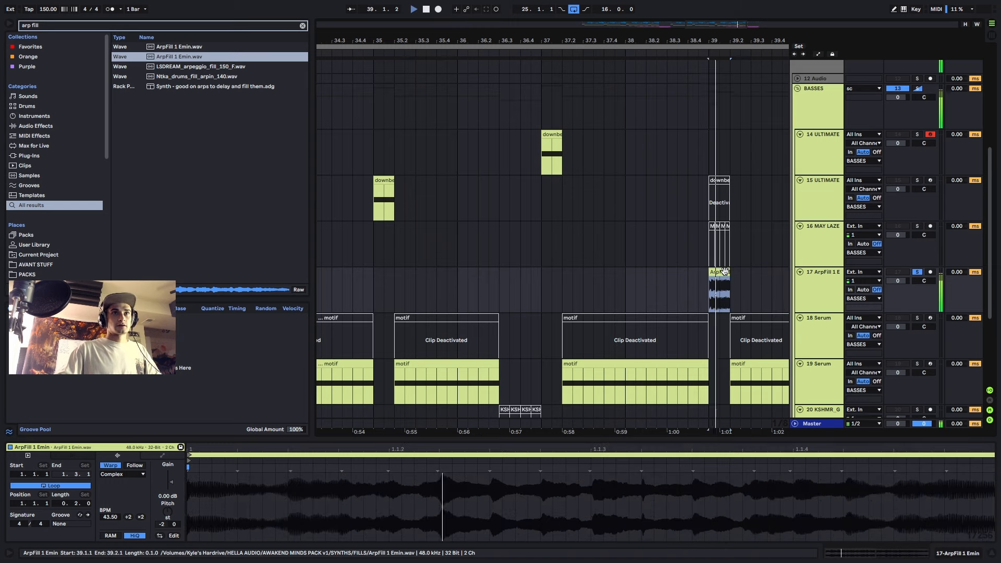
pyautogui.click(916, 272)
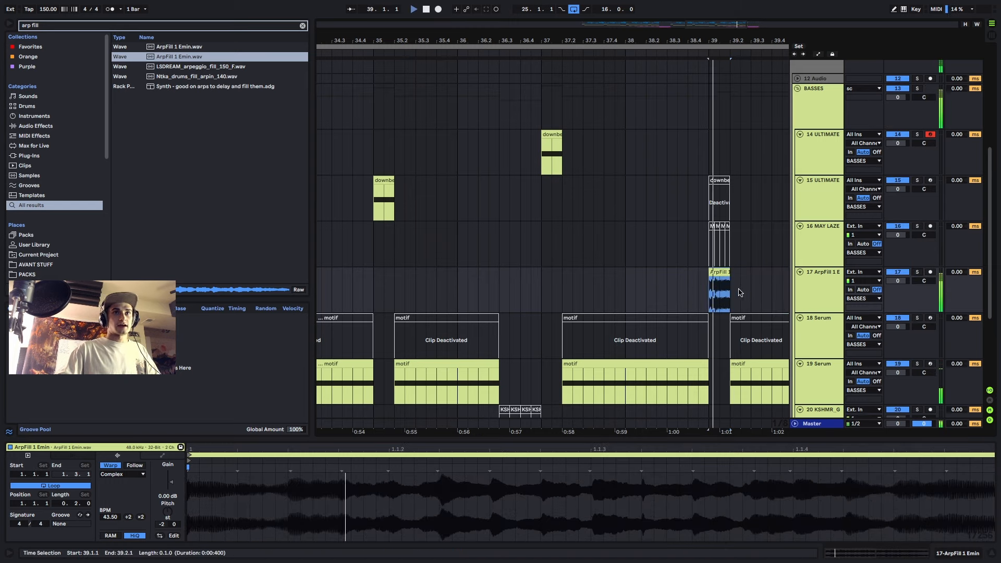
pyautogui.press('-')
pyautogui.press('-')
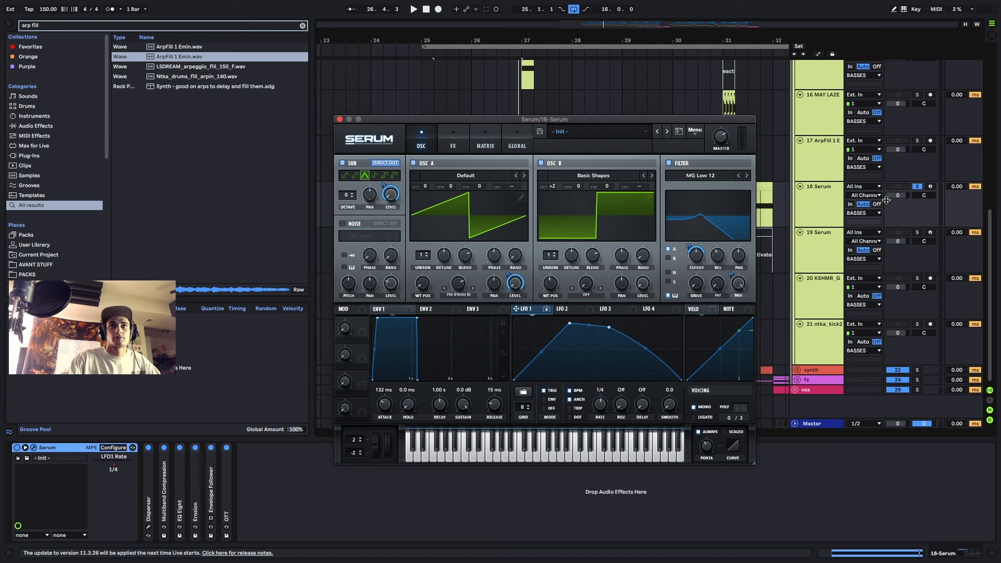
# - Unsolo the 18 Serum track and move its synth window clear of the motif clips
pyautogui.click(917, 187)
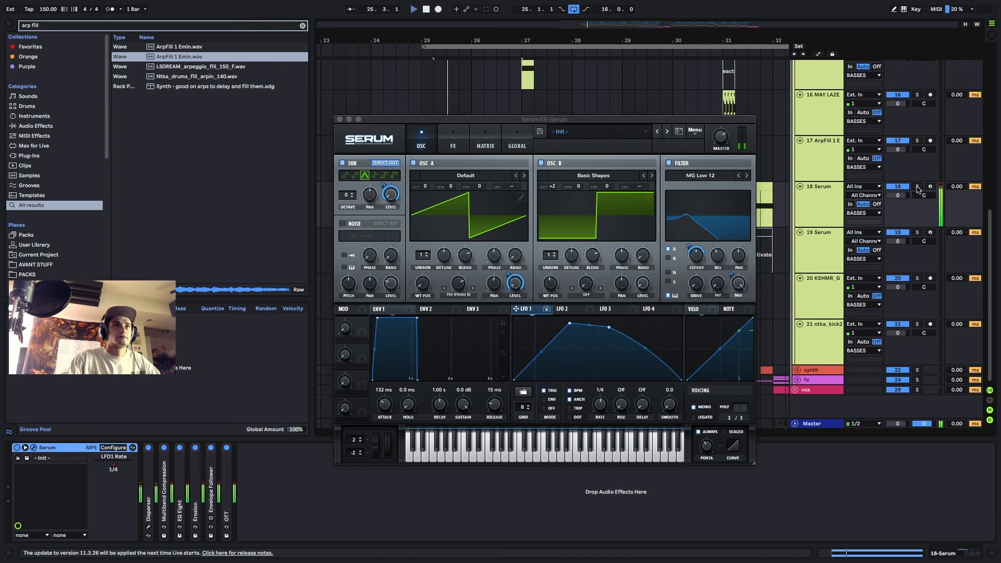
pyautogui.moveTo(626, 119); pyautogui.dragTo(625, 358)
pyautogui.click(675, 187)
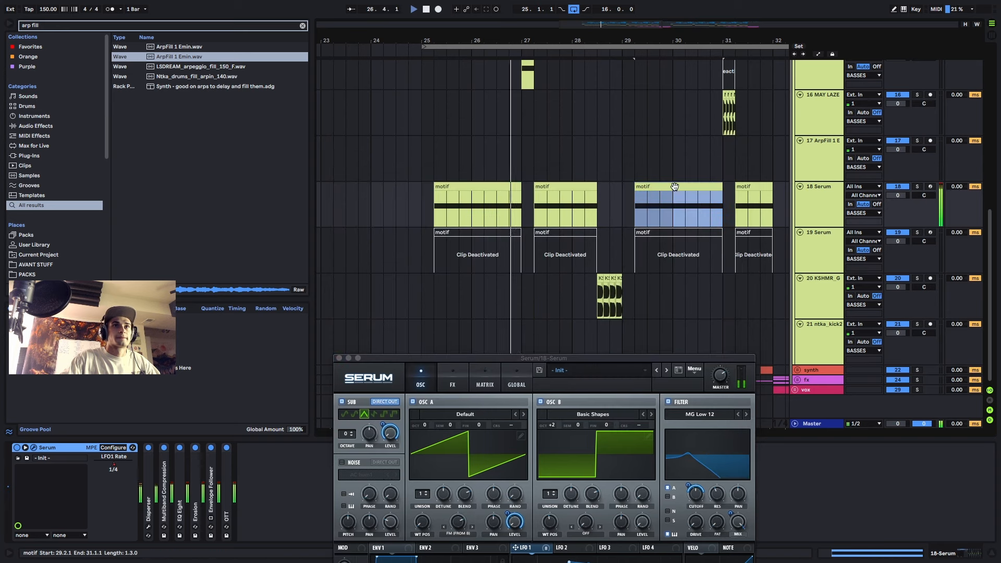
pyautogui.scroll(-5, 674, 187)
# - Open the Serum synth on track 19, set its envelope 1 attack to 104 ms and close the synth window
pyautogui.click(684, 232)
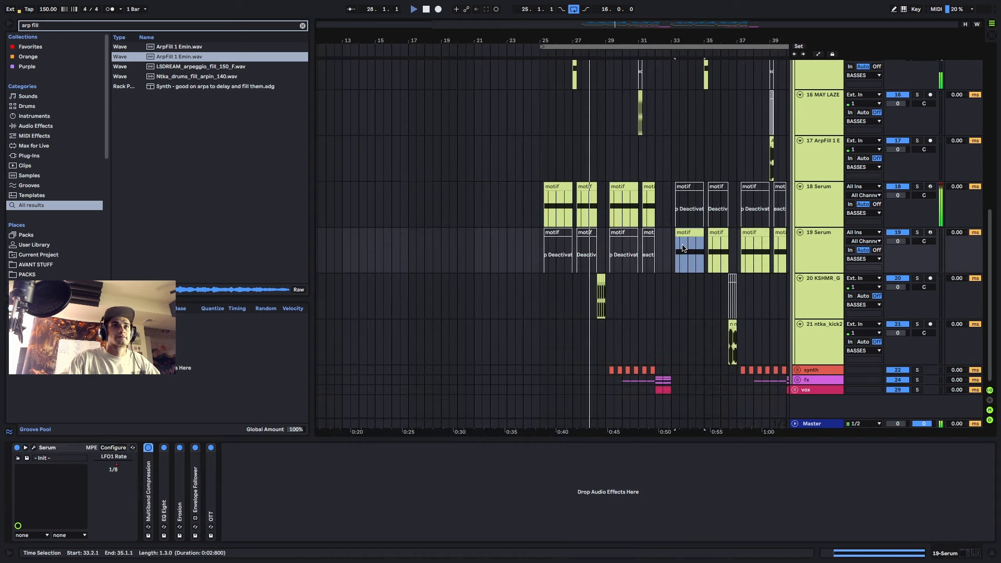
pyautogui.click(33, 447)
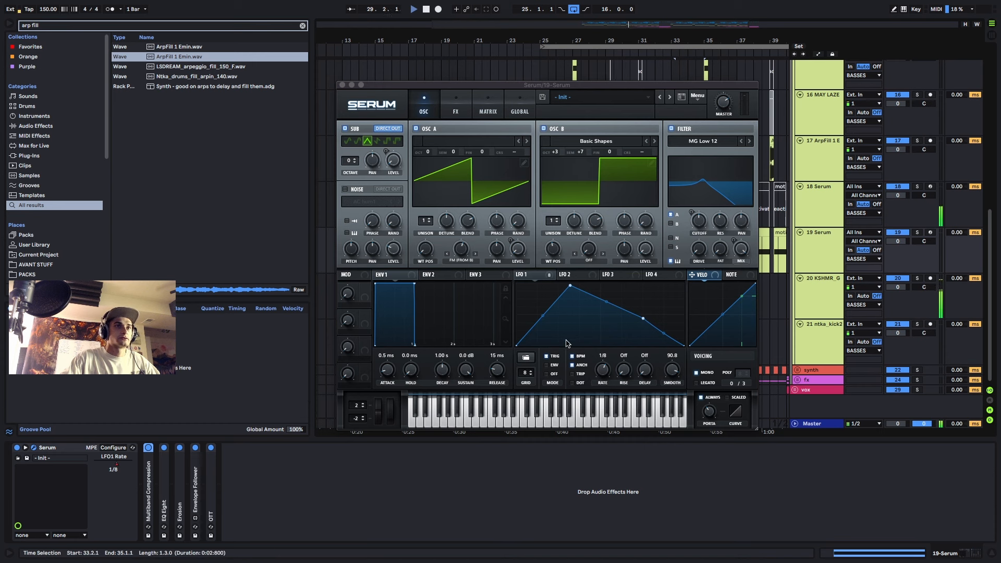
pyautogui.moveTo(387, 373); pyautogui.dragTo(389, 366)
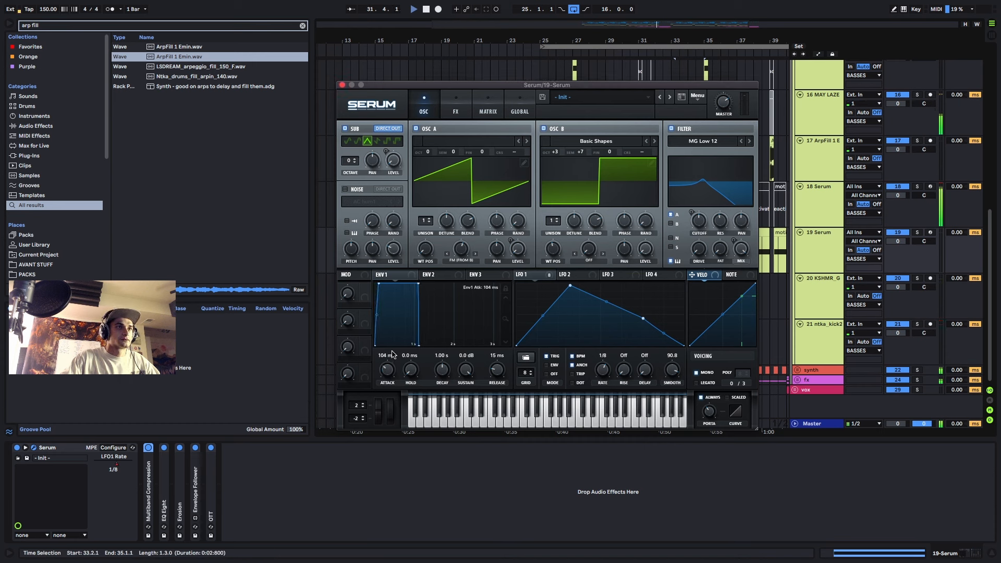
pyautogui.click(342, 85)
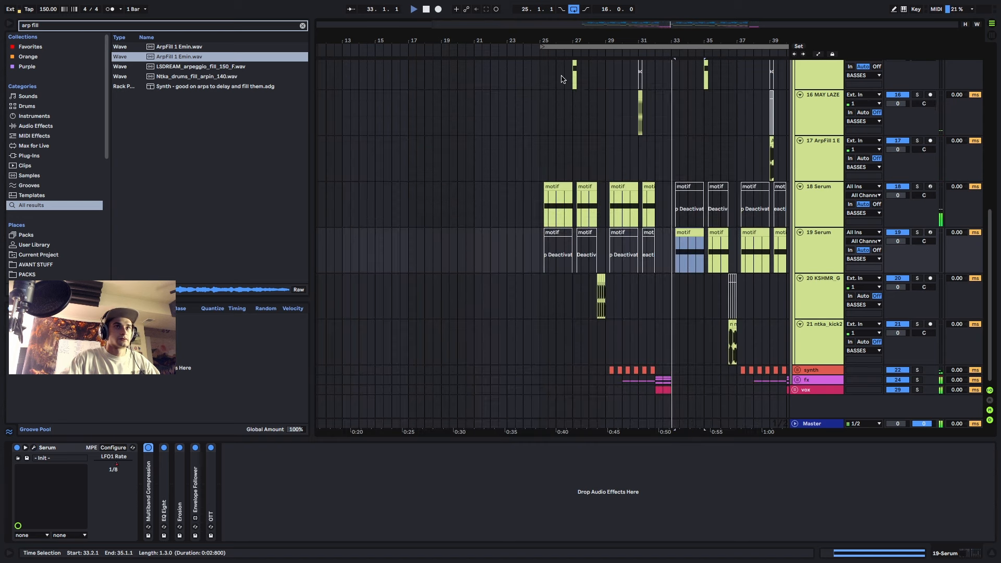
# - Play the second drop from bar 33 to check the edited Serum motif
pyautogui.scroll(3, 682, 232)
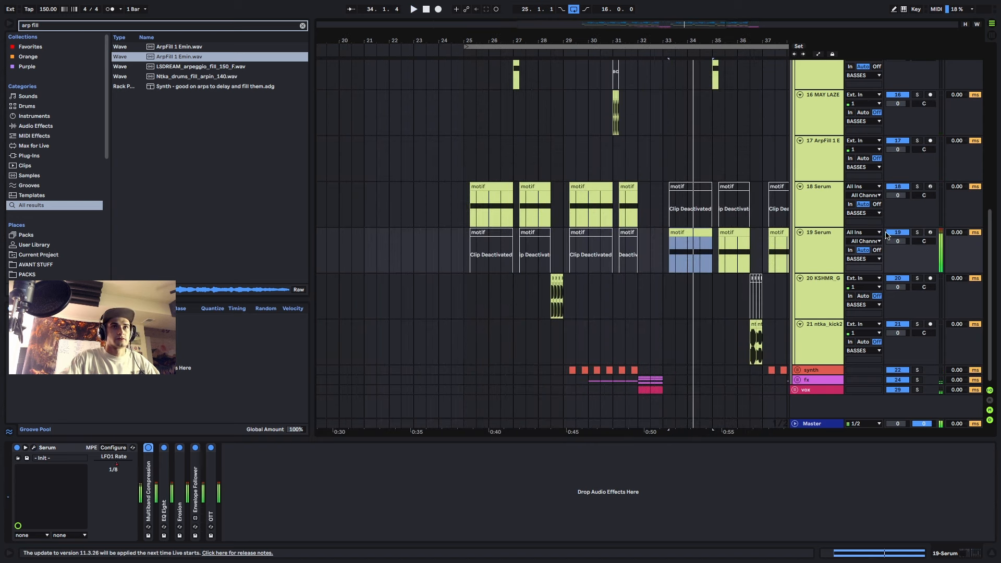
pyautogui.click(663, 245)
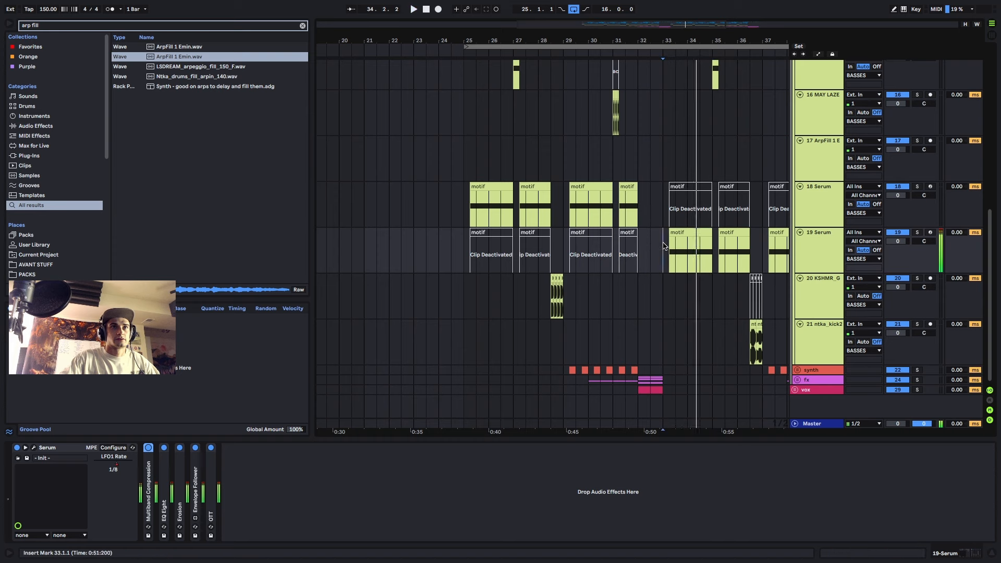
pyautogui.scroll(-3, 693, 238)
pyautogui.scroll(5, 678, 240)
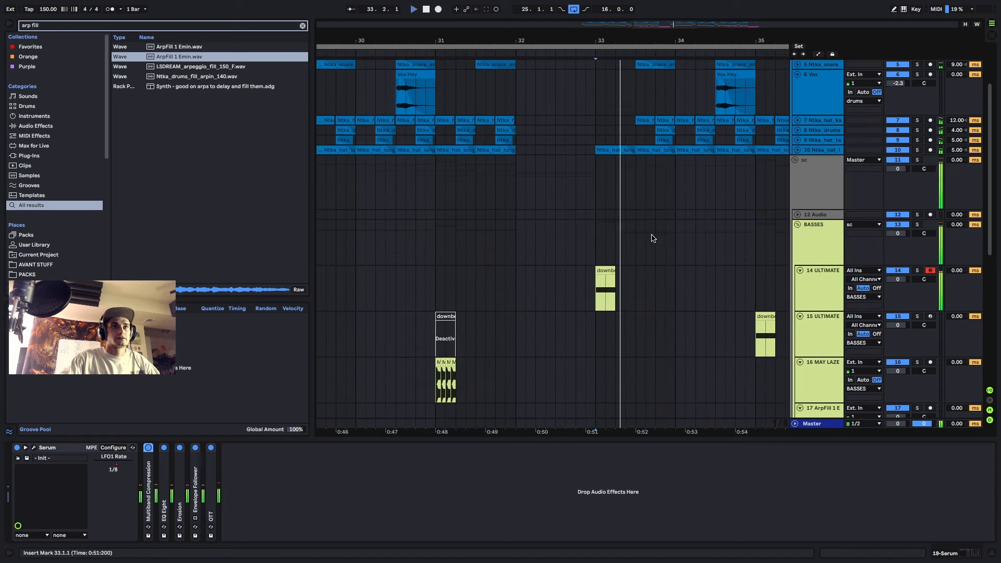
pyautogui.press('space')
# - Solo bass track 14 to audition its clips at bars 25 and 29, unsolo it and return the playback start to bar 25
pyautogui.click(933, 267)
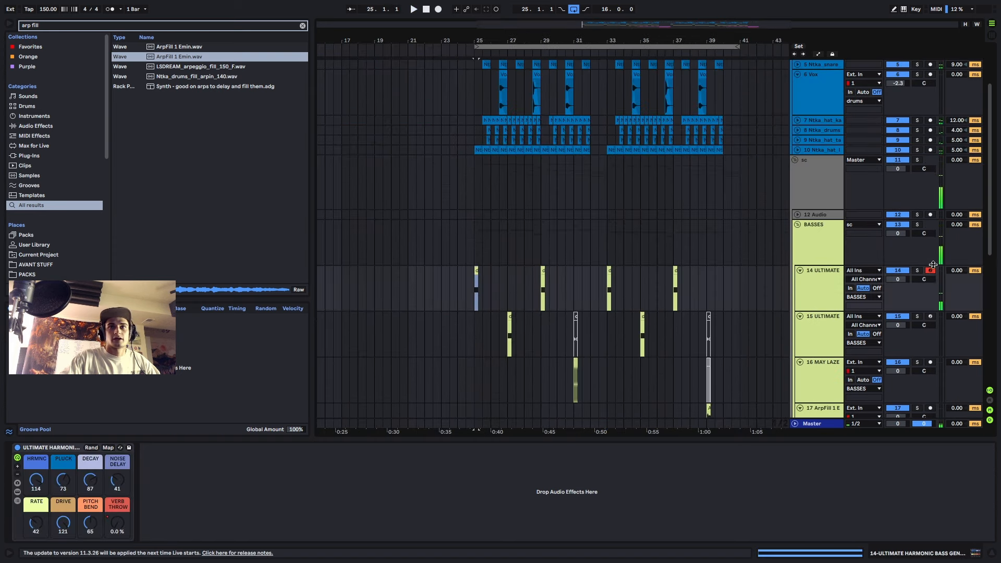
pyautogui.click(918, 270)
pyautogui.press('space')
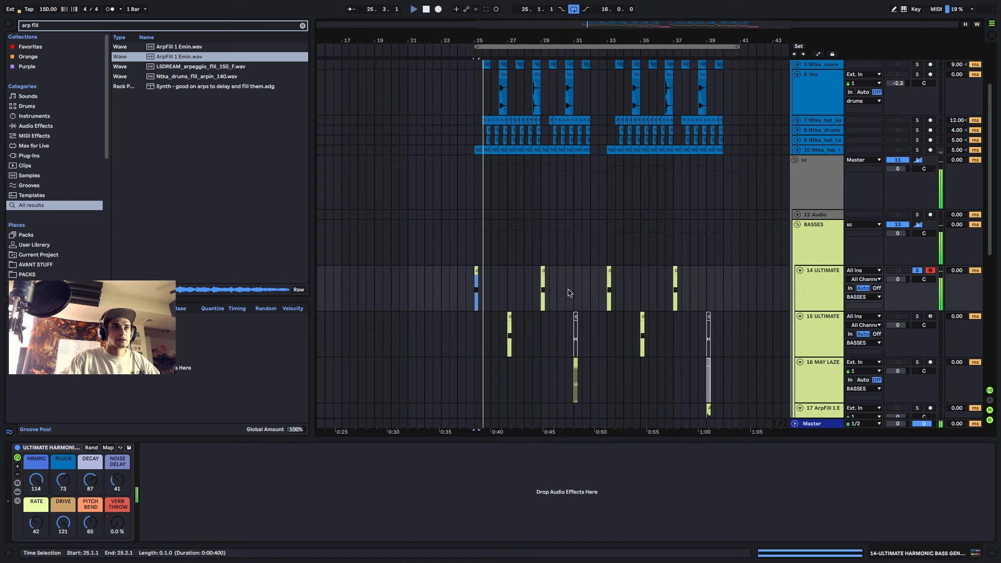
pyautogui.click(543, 272)
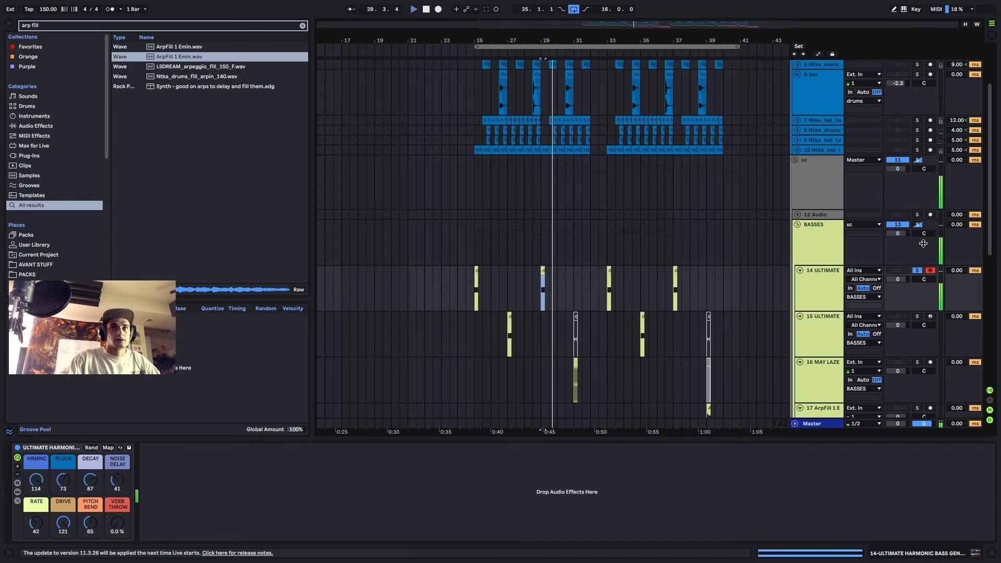
pyautogui.click(917, 273)
pyautogui.scroll(-5, 607, 308)
pyautogui.scroll(-3, 507, 289)
pyautogui.scroll(3, 470, 198)
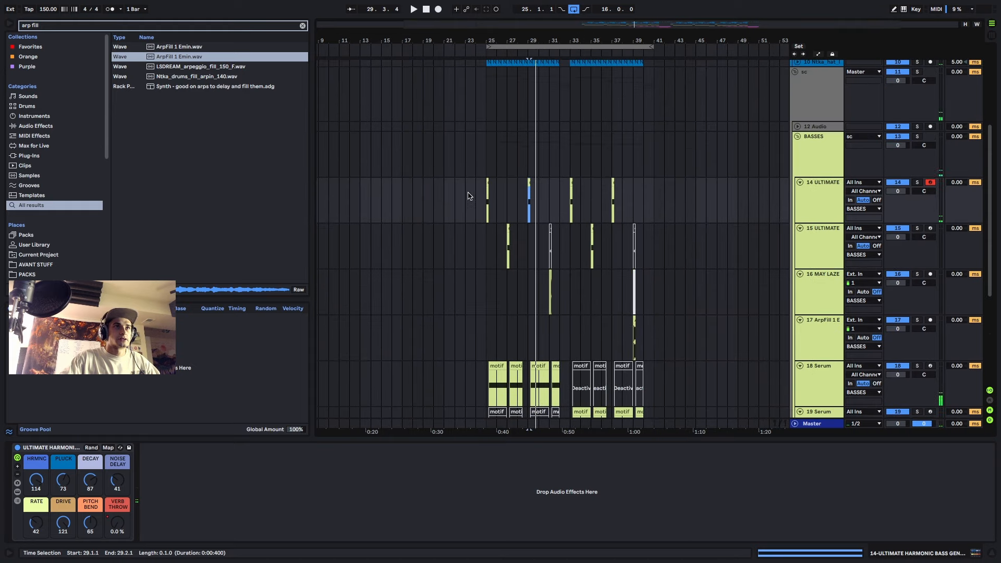
pyautogui.click(487, 257)
pyautogui.press('space')
pyautogui.scroll(-4, 505, 263)
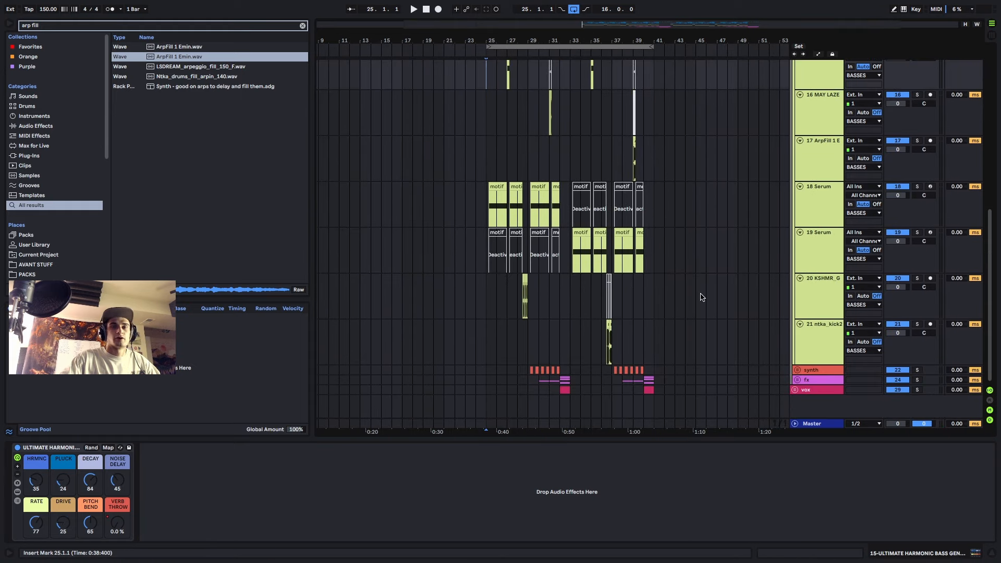
# - Collapse tracks 14 to 21 inside the BASSES group
pyautogui.click(800, 278)
pyautogui.click(800, 286)
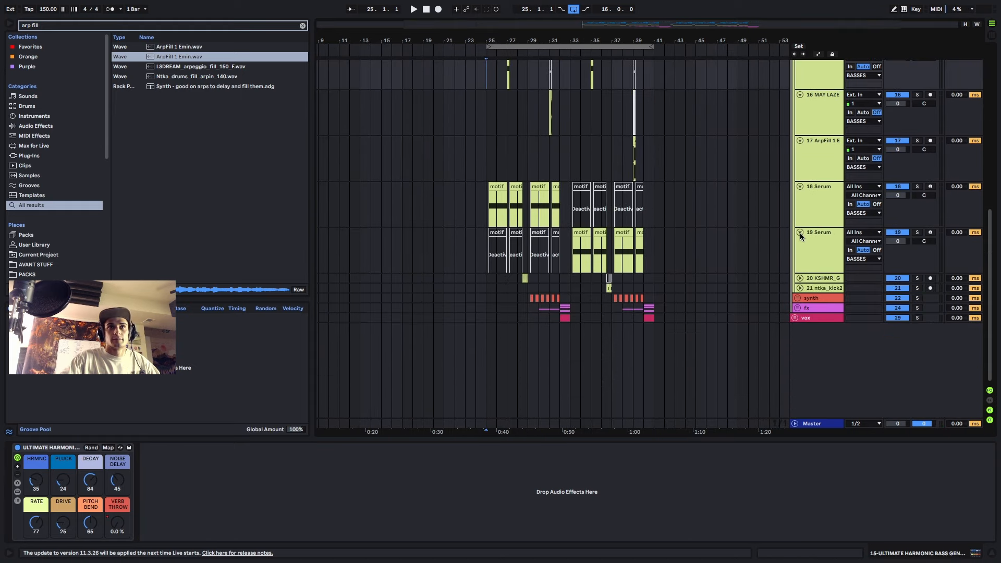
pyautogui.click(800, 232)
pyautogui.click(800, 186)
pyautogui.click(799, 140)
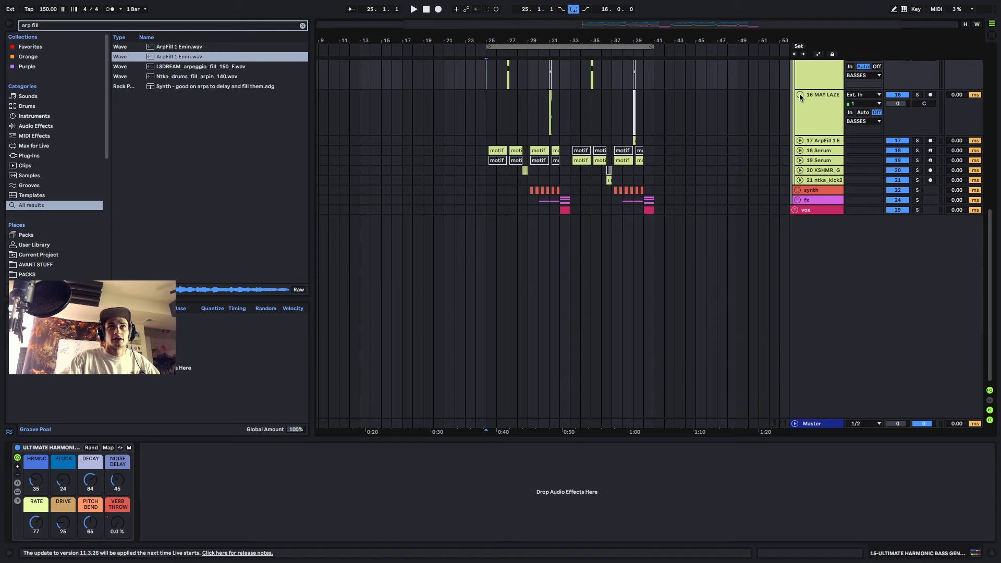
pyautogui.click(800, 95)
pyautogui.click(799, 177)
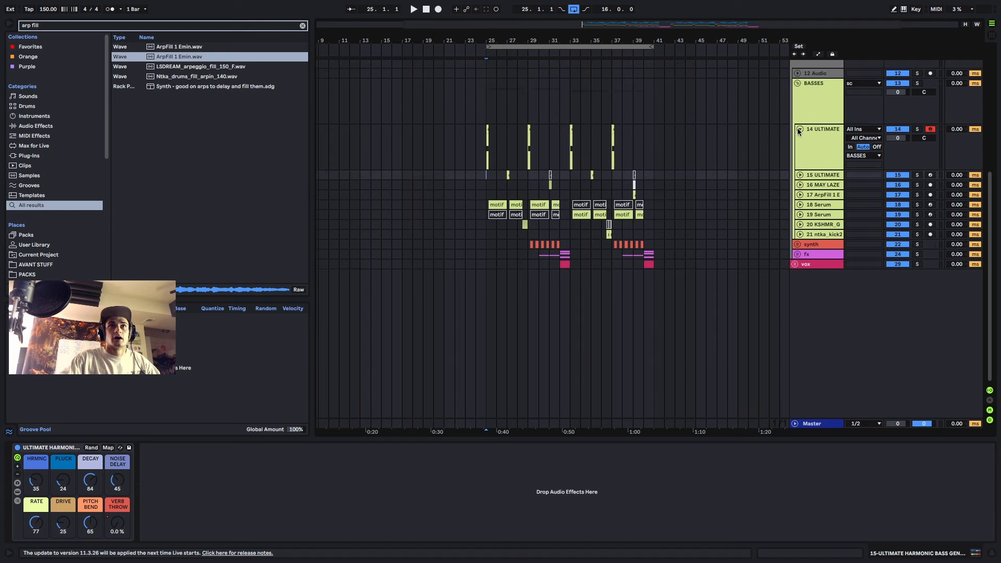
pyautogui.click(797, 129)
# - Select the section from bar 25 to bar 41 and play both drops through from bar 25
pyautogui.moveTo(487, 226); pyautogui.dragTo(654, 388)
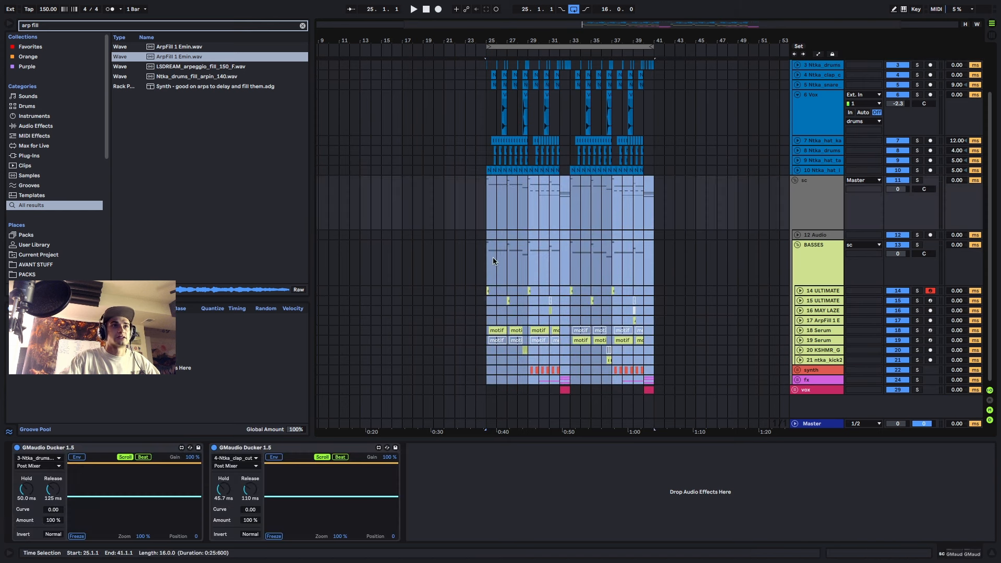
pyautogui.click(488, 261)
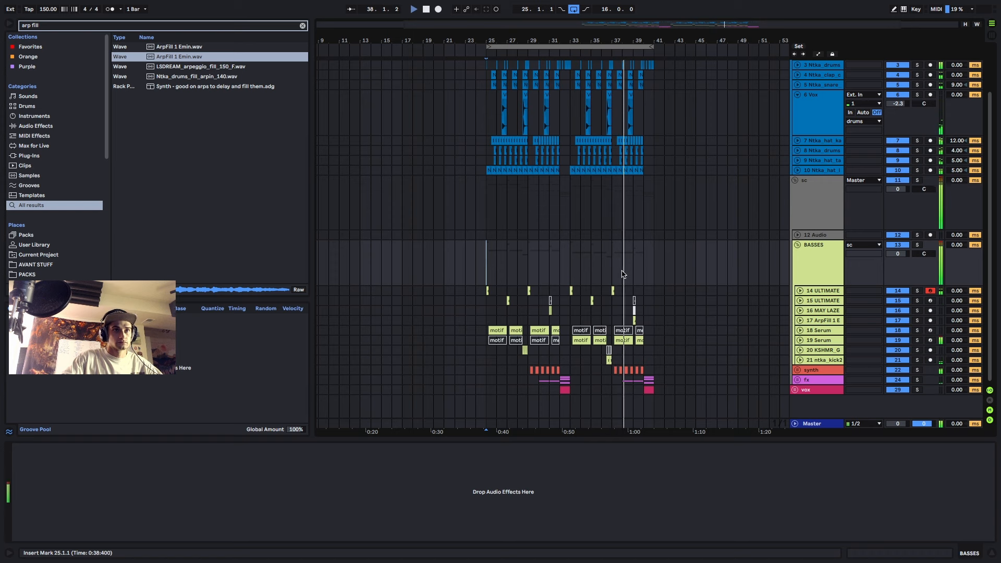
pyautogui.scroll(2, 624, 274)
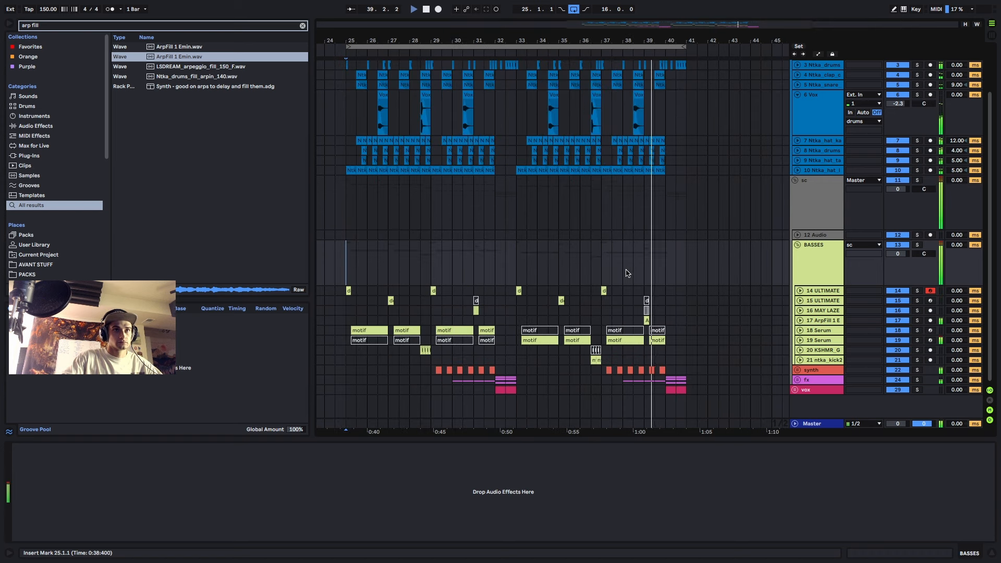
pyautogui.scroll(-1, 626, 274)
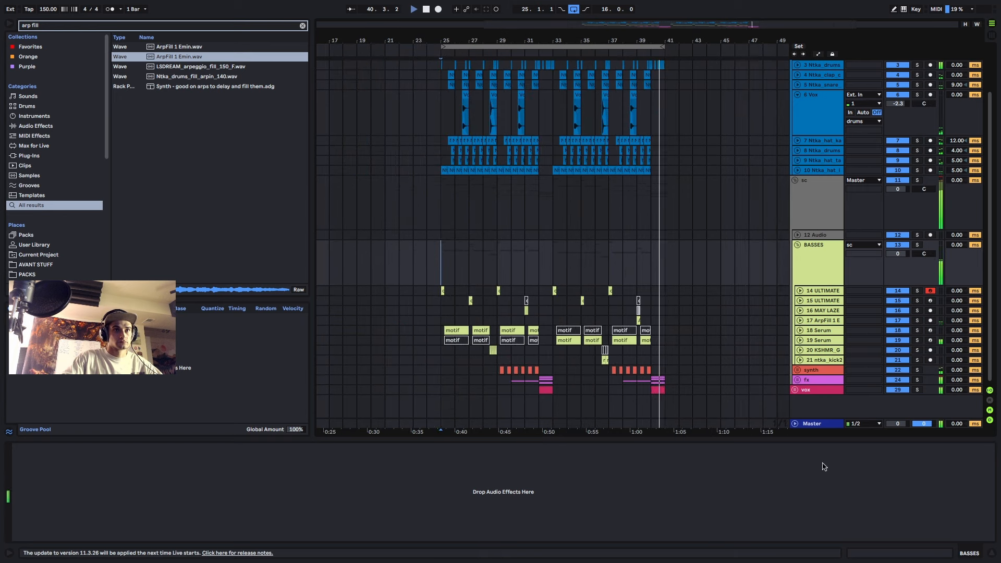
# - Unfold the vox group, extend the ntka rick vox 8 clip at bar 40 to end at bar 41 and audition it
pyautogui.click(809, 391)
pyautogui.scroll(-3, 737, 362)
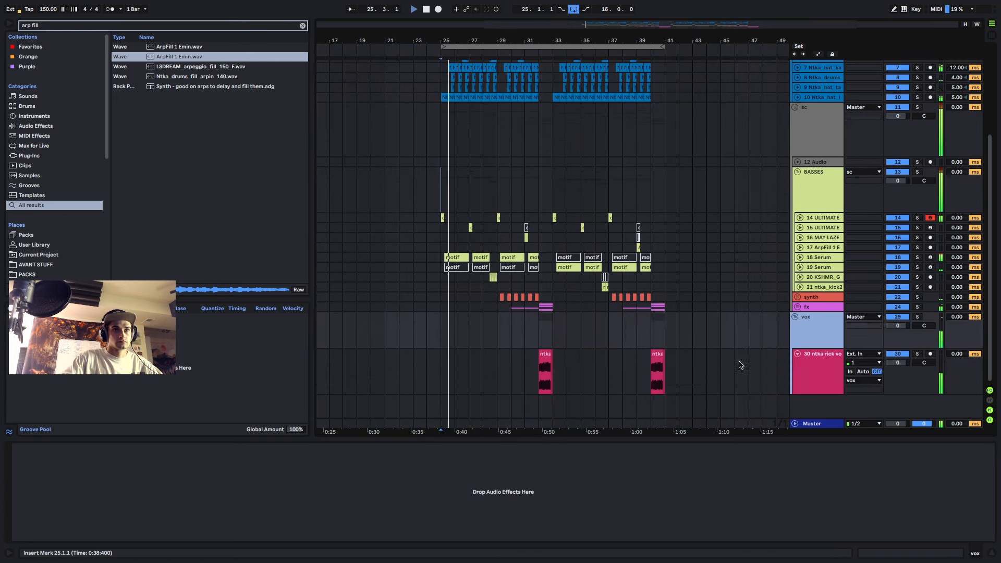
pyautogui.click(655, 354)
pyautogui.scroll(4, 655, 354)
pyautogui.moveTo(656, 354); pyautogui.dragTo(630, 353)
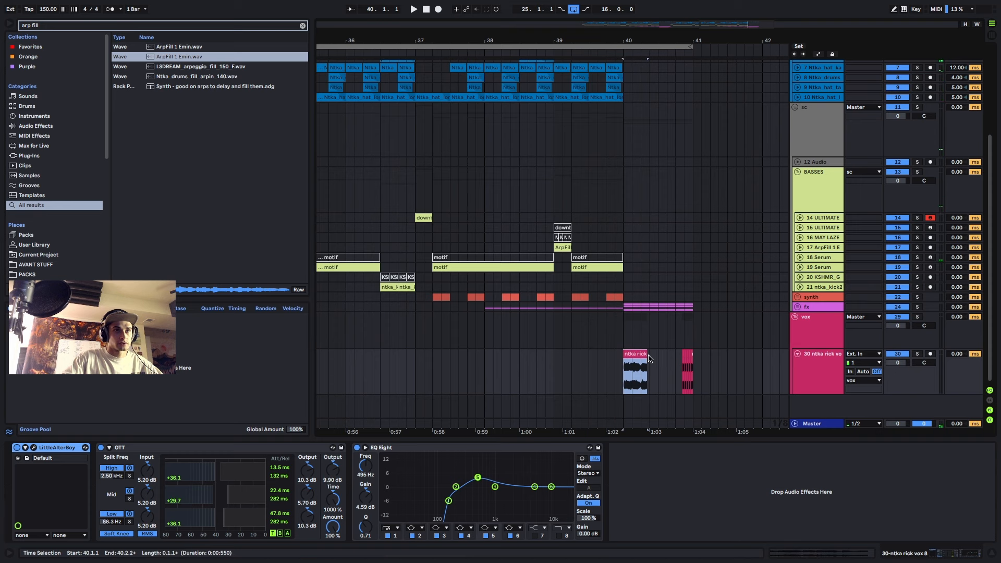
pyautogui.moveTo(656, 353); pyautogui.dragTo(692, 353)
pyautogui.press('space')
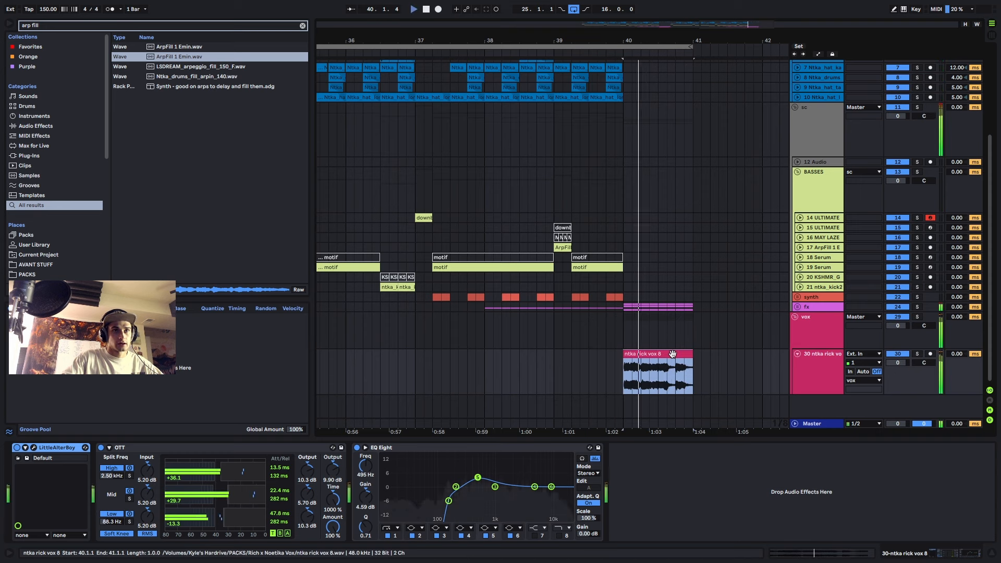
pyautogui.press('space')
# - Duplicate a 50 ms slice from the vocal's last beat in bar 40 five times, filling up to bar 41 as a stutter
pyautogui.click(687, 378)
pyautogui.scroll(5, 687, 378)
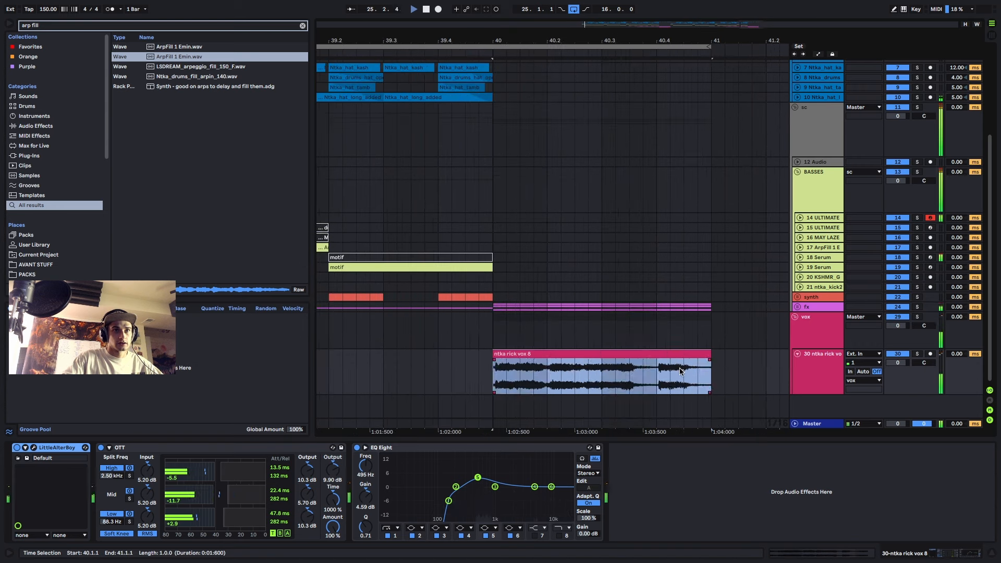
pyautogui.scroll(3, 679, 376)
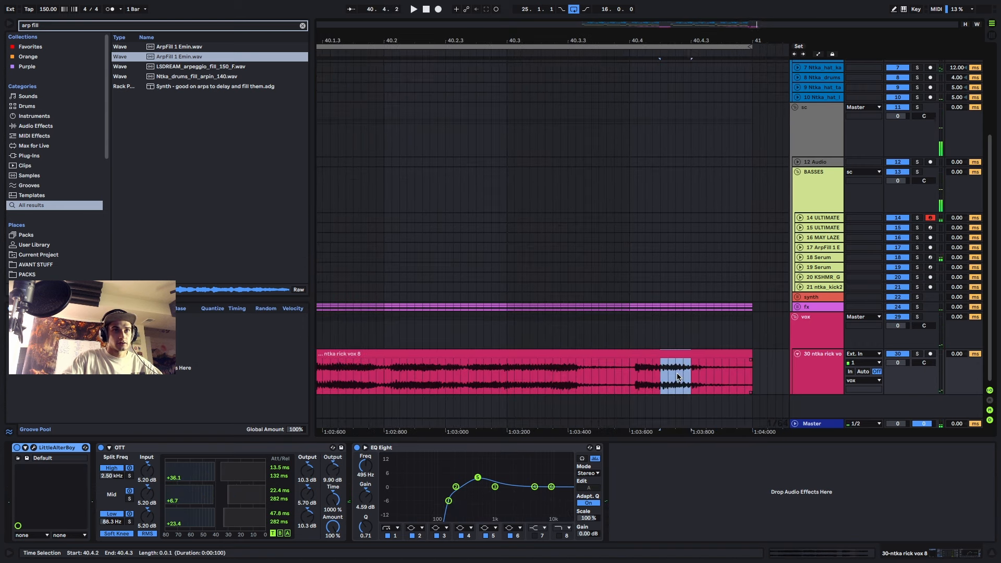
pyautogui.click(669, 376)
pyautogui.hotkey('ctrl', 'd')
pyautogui.hotkey('ctrl', 'd')
pyautogui.hotkey('ctrl', 'd')
pyautogui.hotkey('ctrl', 'd')
pyautogui.hotkey('ctrl', 'd')
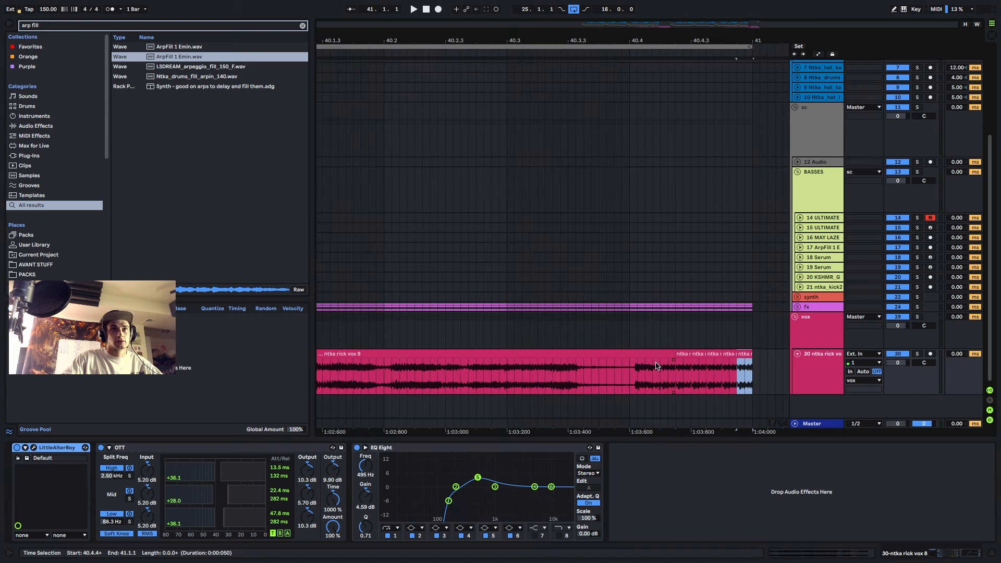
# - Play the vocal clip with its stutter from bar 40
pyautogui.click(632, 376)
pyautogui.press('space')
pyautogui.scroll(-6, 659, 376)
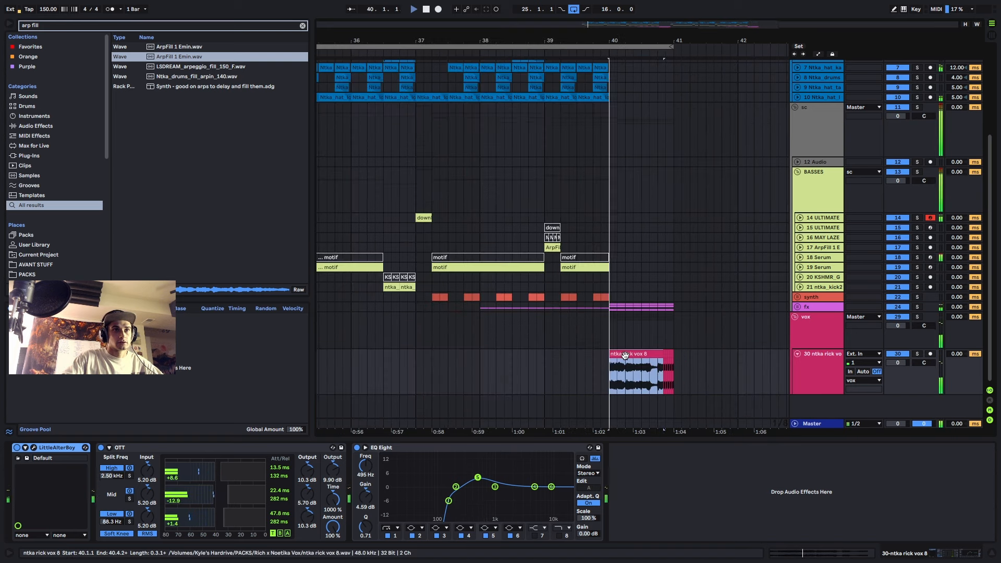
pyautogui.click(468, 360)
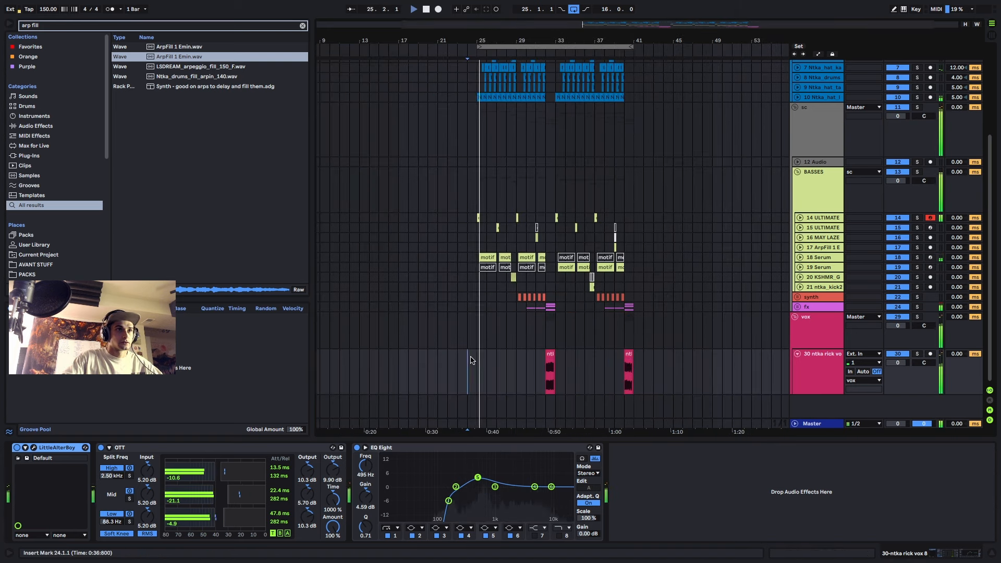
# - Unfold the fx group and add an audio track directly below track 27, the ntka riser
pyautogui.click(796, 307)
pyautogui.scroll(-4, 818, 344)
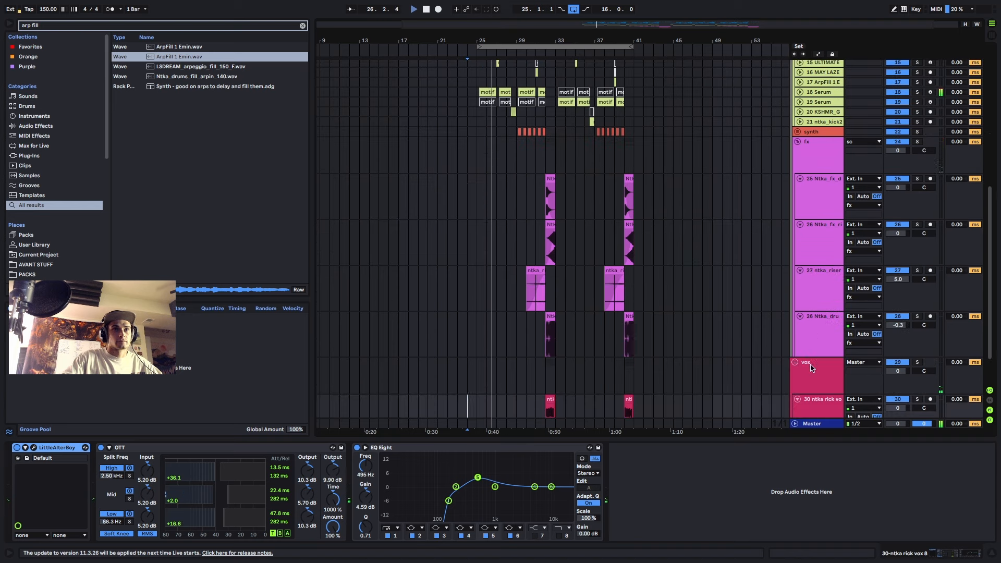
pyautogui.click(816, 291)
pyautogui.hotkey('ctrl', 't')
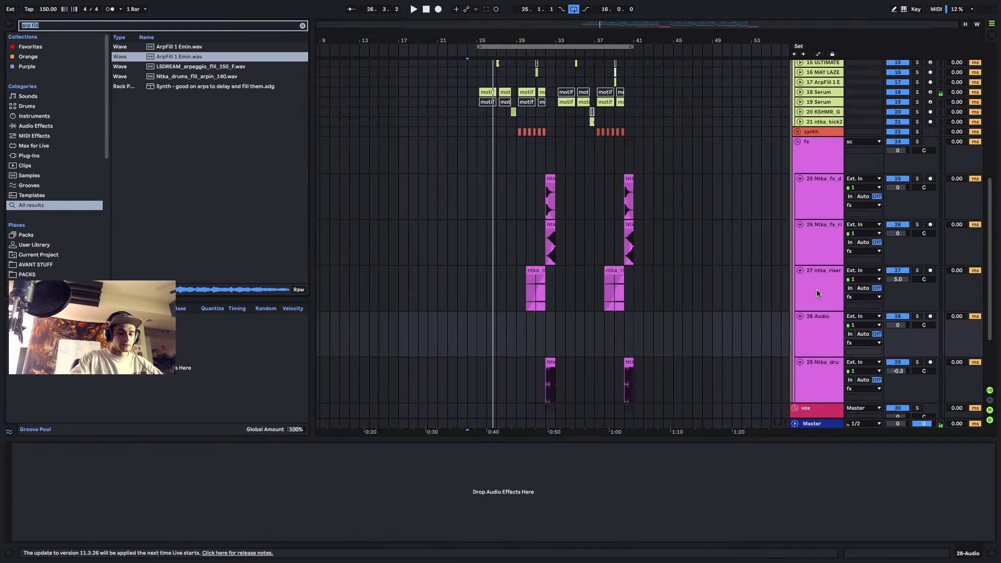
# - Search the samples for "ntka ring", place Ntka_fx_riser_ringmod_140.wav at bar 25 on the new track and copy it to bar 33
pyautogui.write('n')
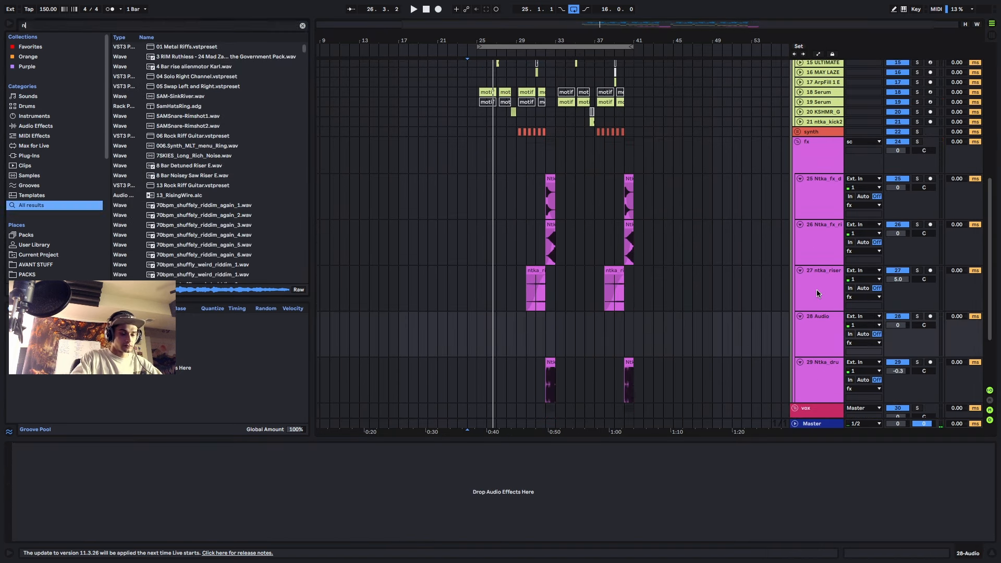
pyautogui.write('tka ring')
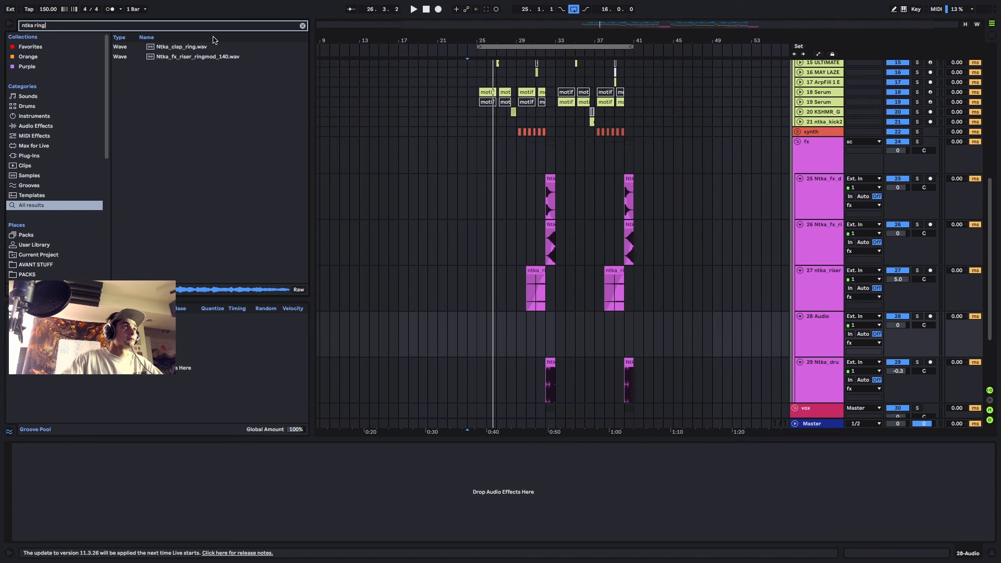
pyautogui.click(185, 57)
pyautogui.click(188, 47)
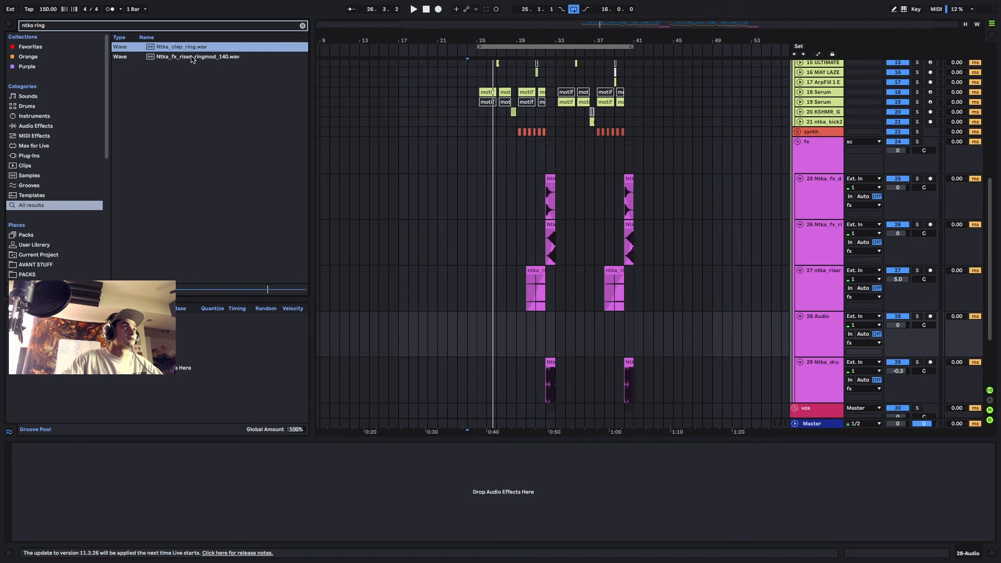
pyautogui.moveTo(192, 59); pyautogui.dragTo(481, 347)
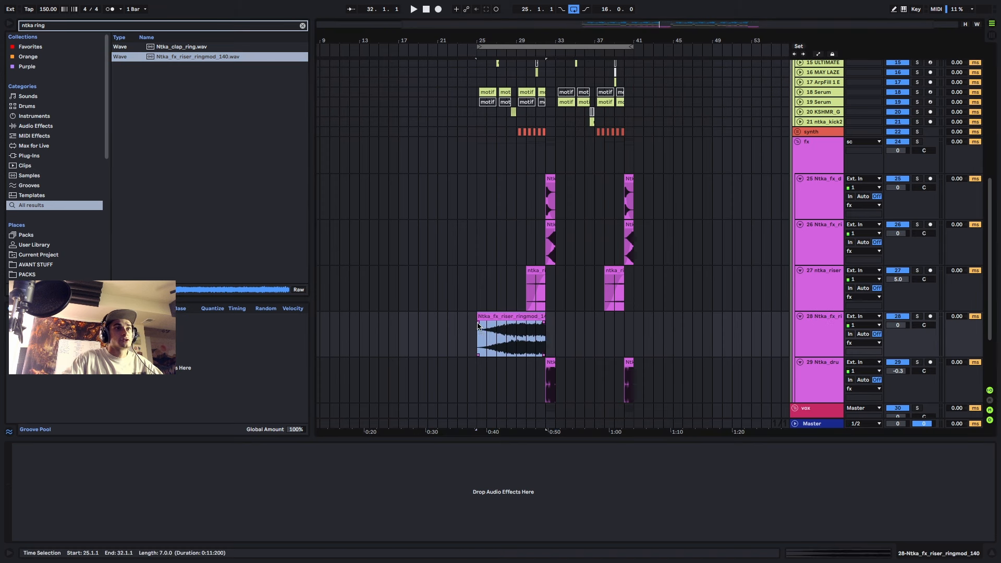
pyautogui.moveTo(514, 315); pyautogui.dragTo(592, 314)
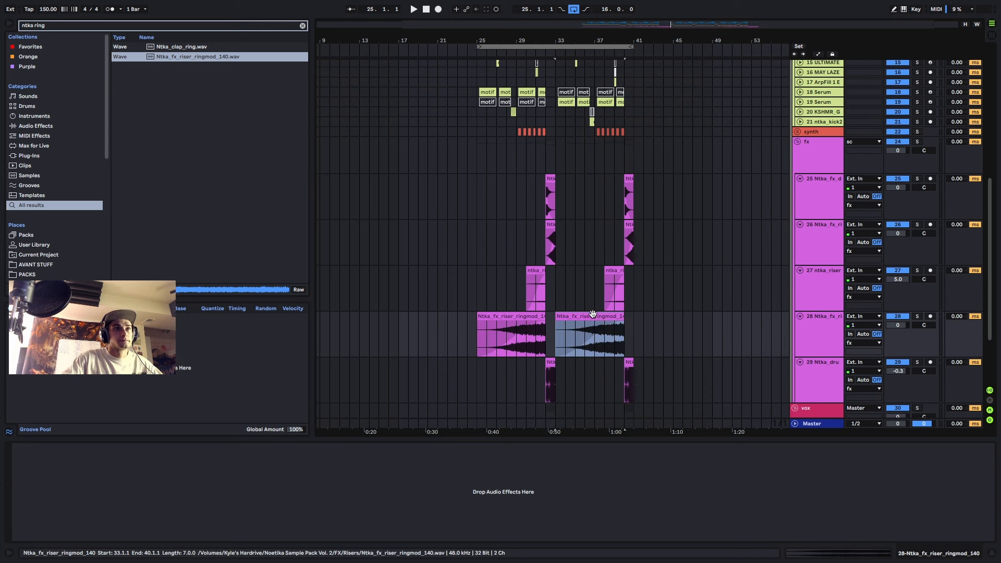
# - Play the second drop with the ringmod riser and set the riser track's volume to -7.3 dB
pyautogui.press('space')
pyautogui.moveTo(897, 325); pyautogui.dragTo(901, 336)
pyautogui.click(591, 344)
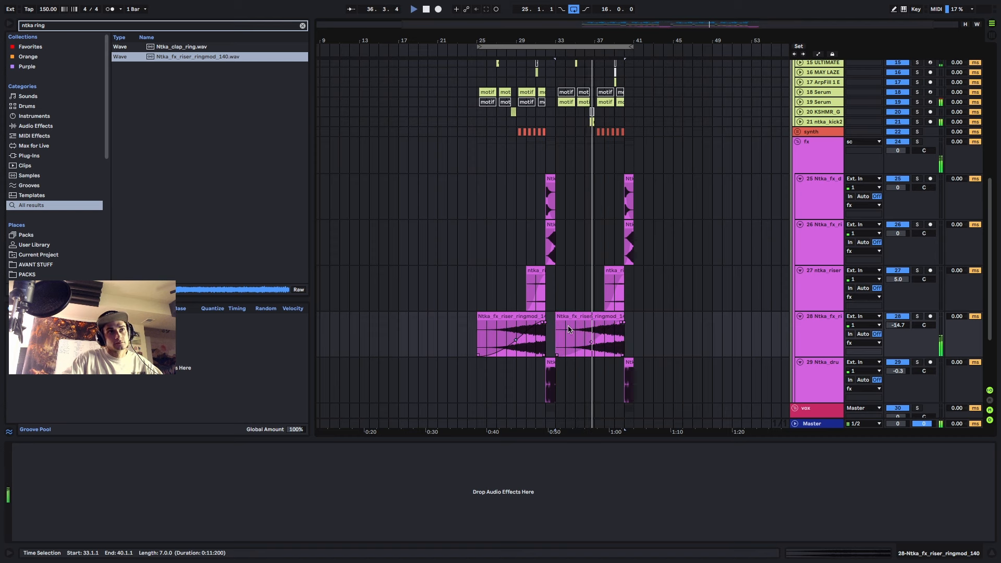
pyautogui.press('+')
pyautogui.press('+')
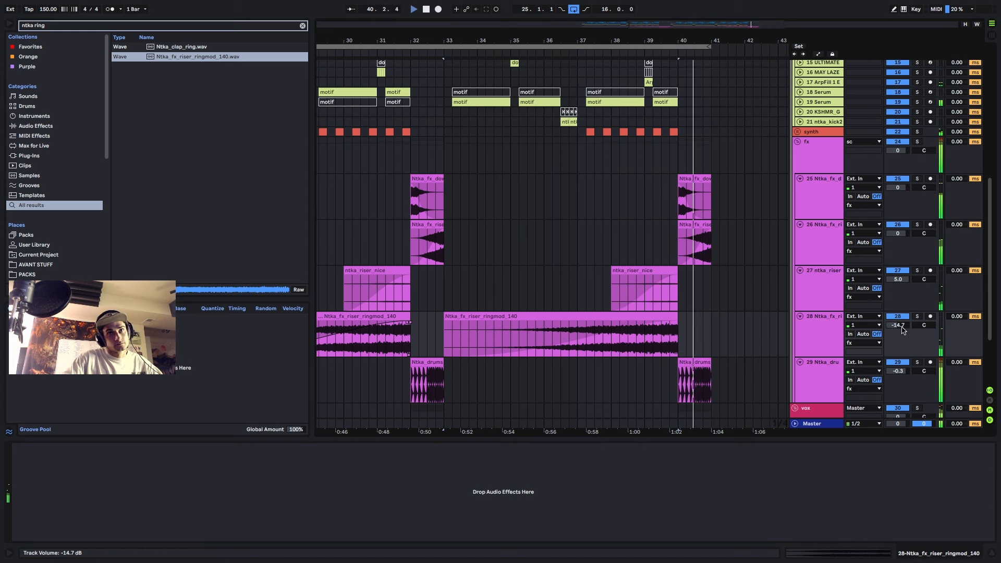
pyautogui.press('space')
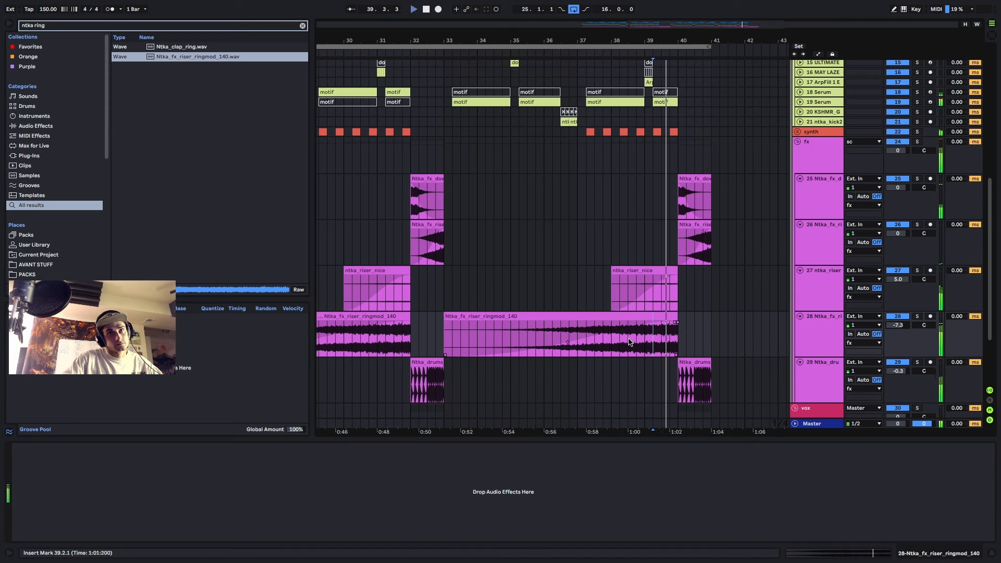
# - Play from bar 25 and collapse track 6 and the drums group
pyautogui.press('-')
pyautogui.press('-')
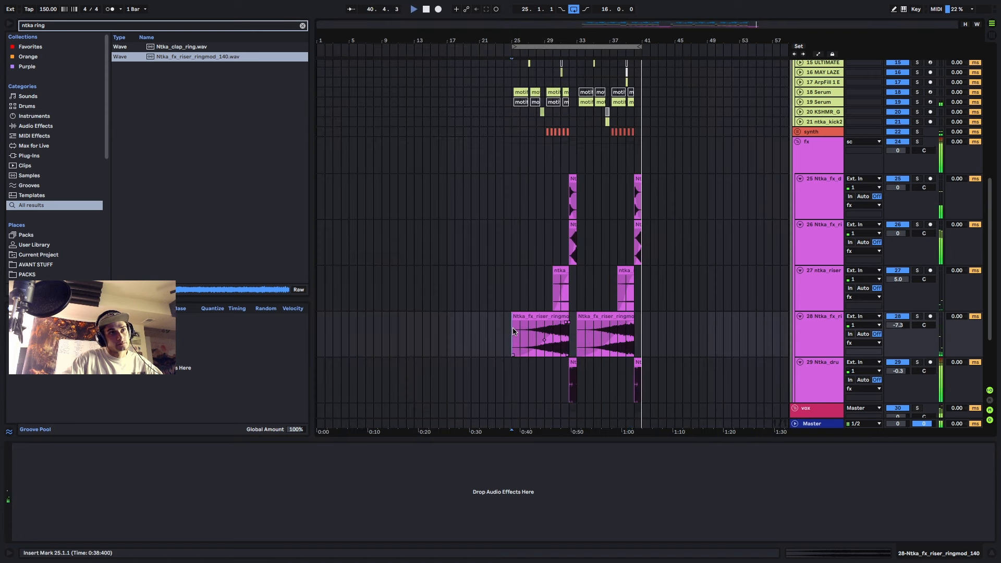
pyautogui.scroll(10, 522, 332)
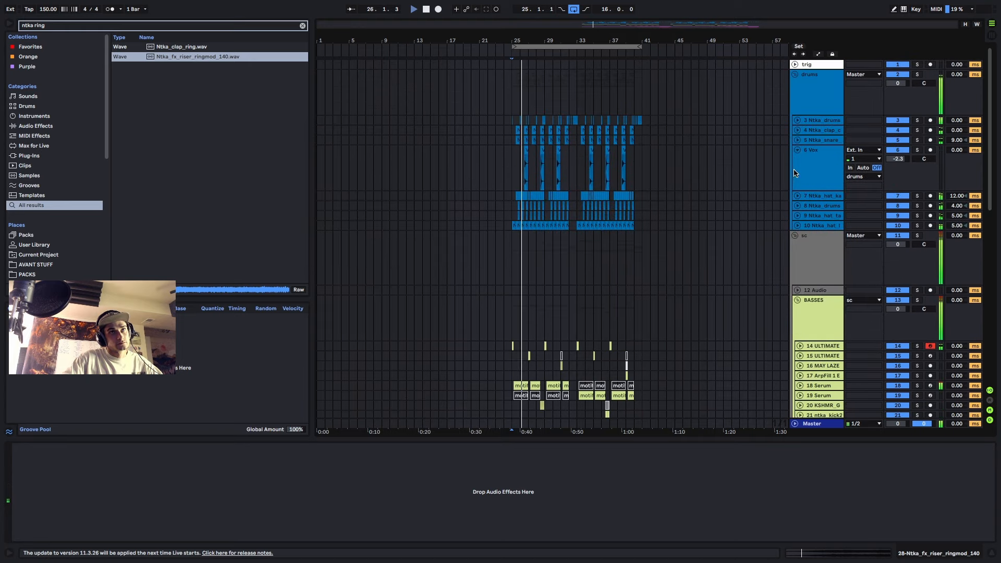
pyautogui.click(796, 150)
pyautogui.click(795, 78)
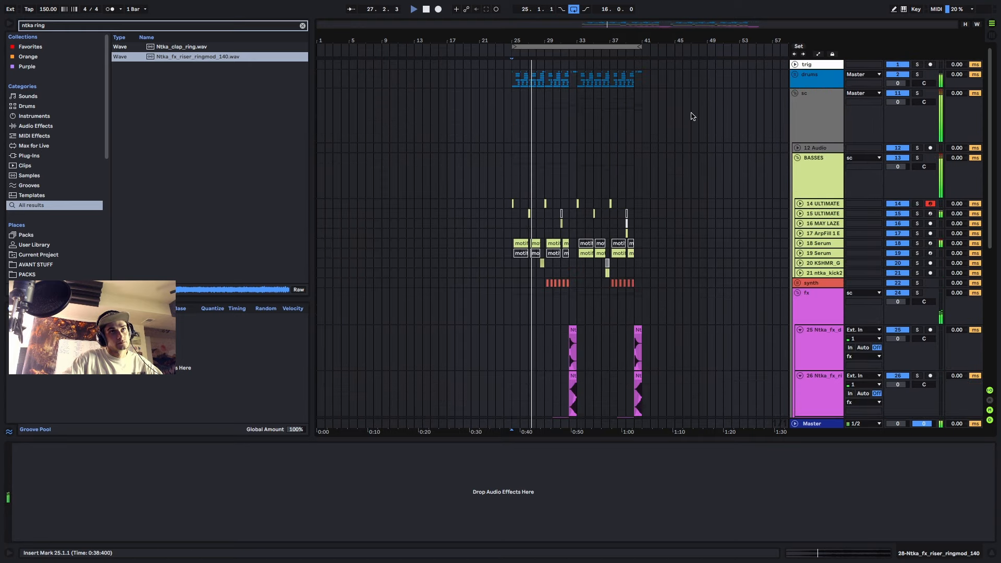
# - Listen through the first drop into bar 33 while reviewing the bass, fx and vox clips
pyautogui.scroll(-3, 620, 198)
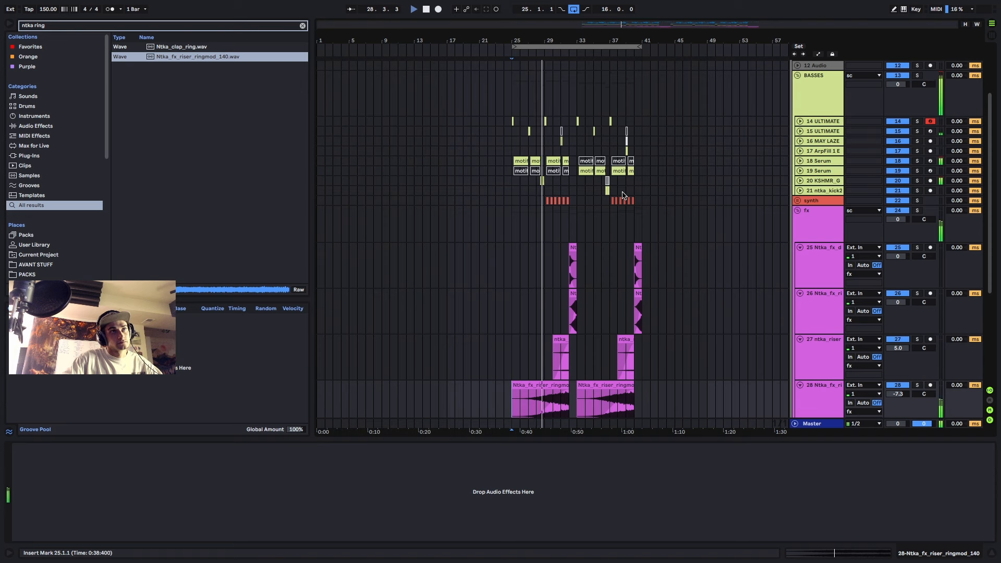
pyautogui.scroll(-3, 600, 203)
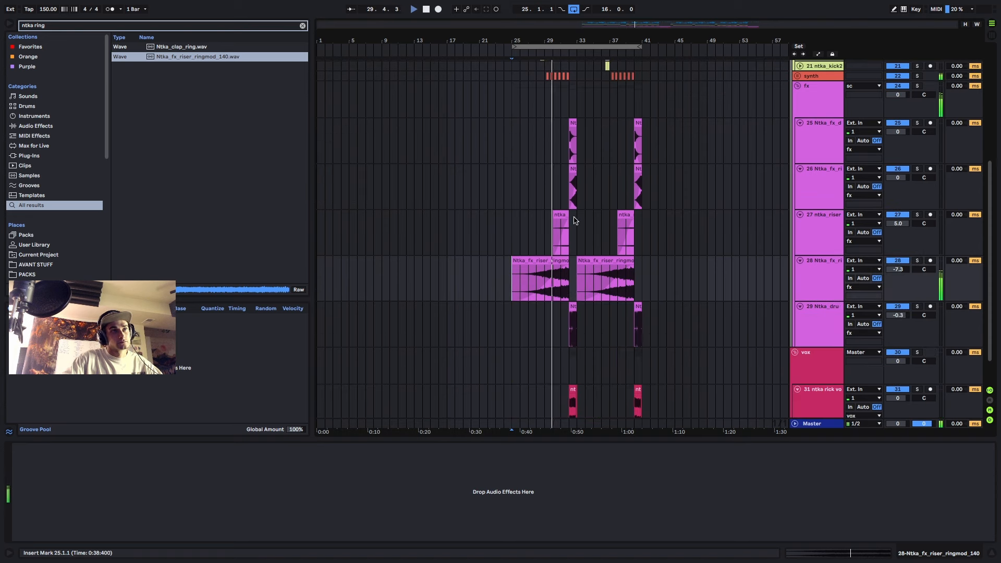
pyautogui.scroll(3, 567, 213)
pyautogui.scroll(4, 540, 202)
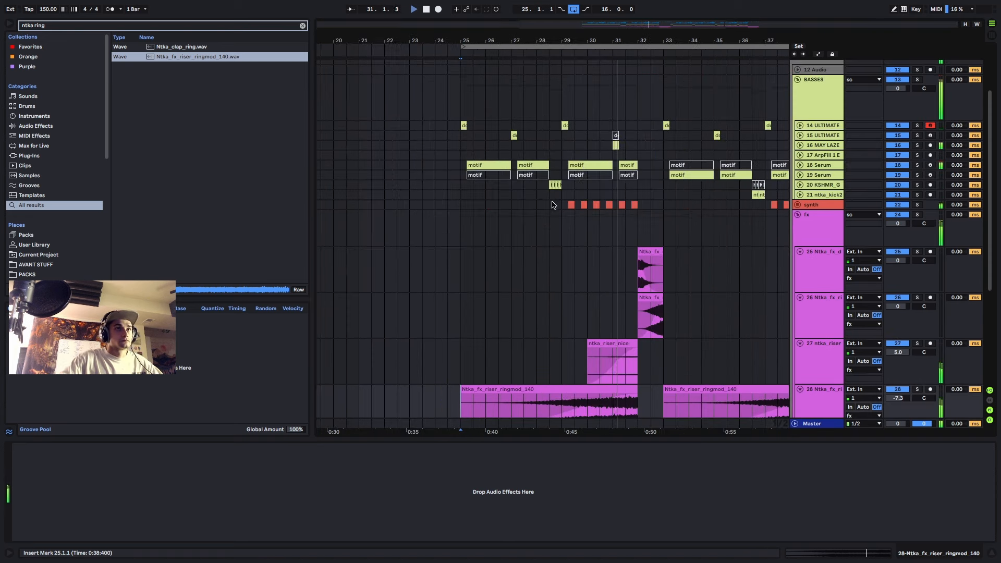
pyautogui.scroll(-3, 557, 206)
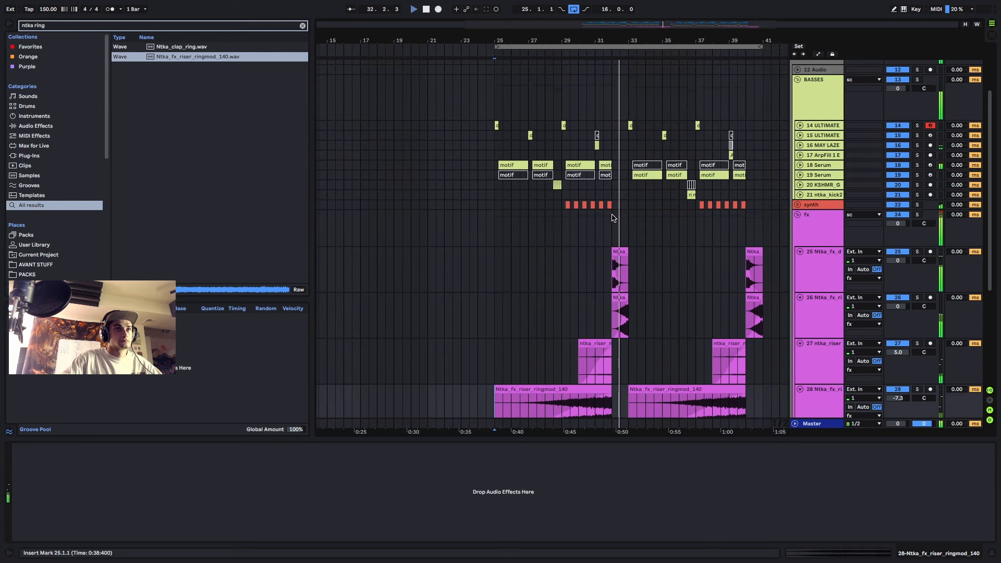
pyautogui.scroll(2, 614, 217)
pyautogui.scroll(-5, 861, 288)
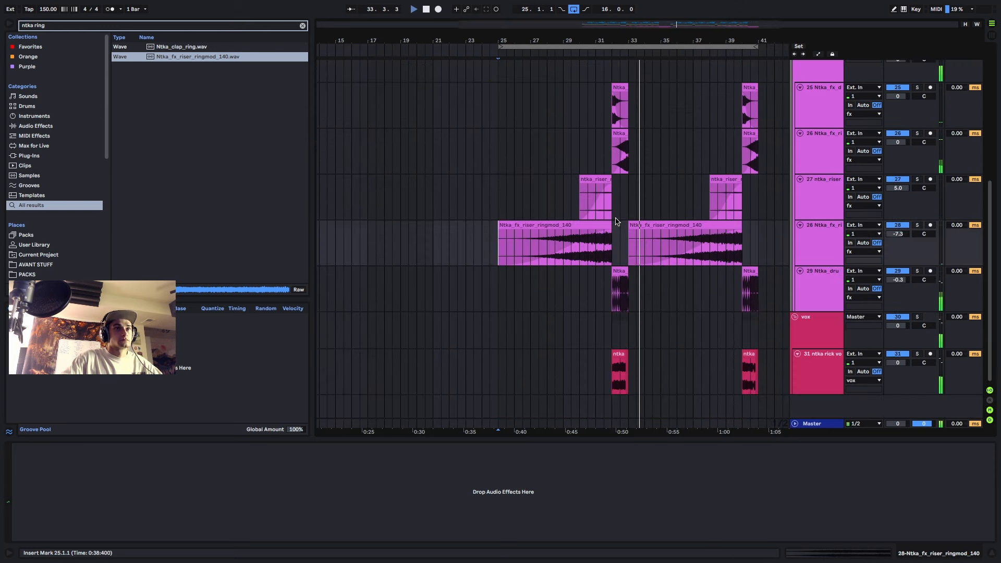
# - Select the ntka rick vox track and audition its clip at bar 32
pyautogui.click(812, 284)
pyautogui.click(825, 364)
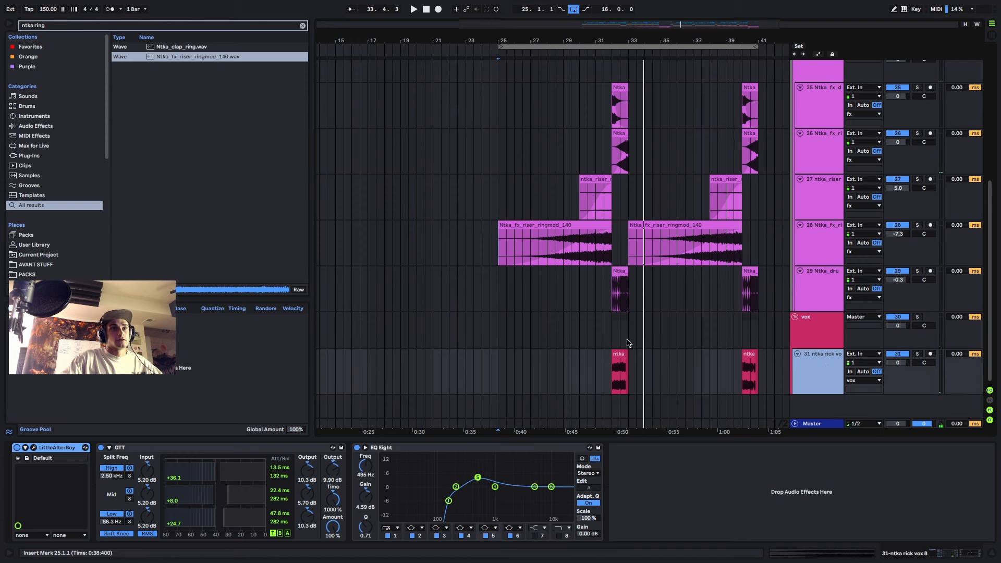
pyautogui.scroll(5, 618, 348)
pyautogui.scroll(2, 635, 363)
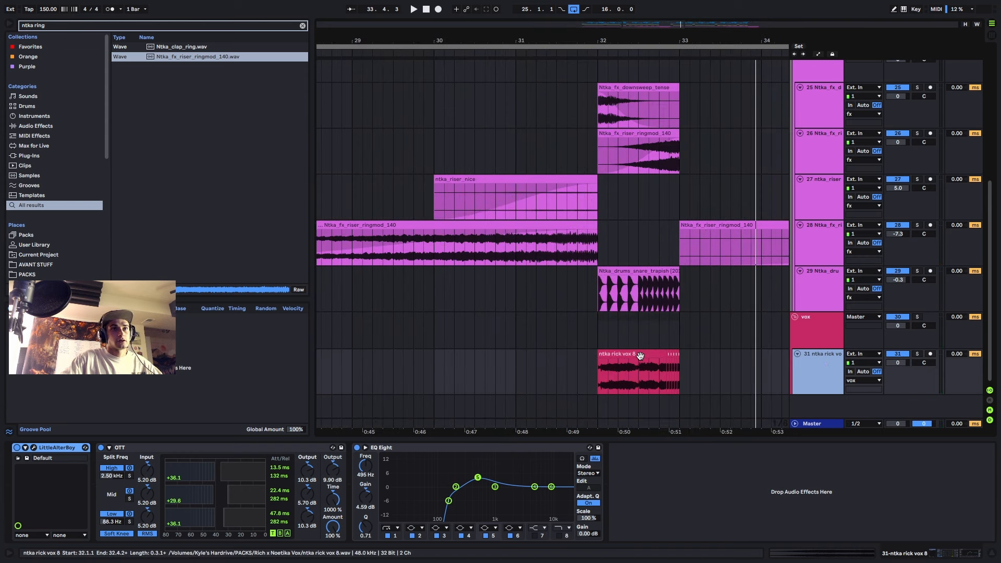
pyautogui.click(635, 364)
pyautogui.press('space')
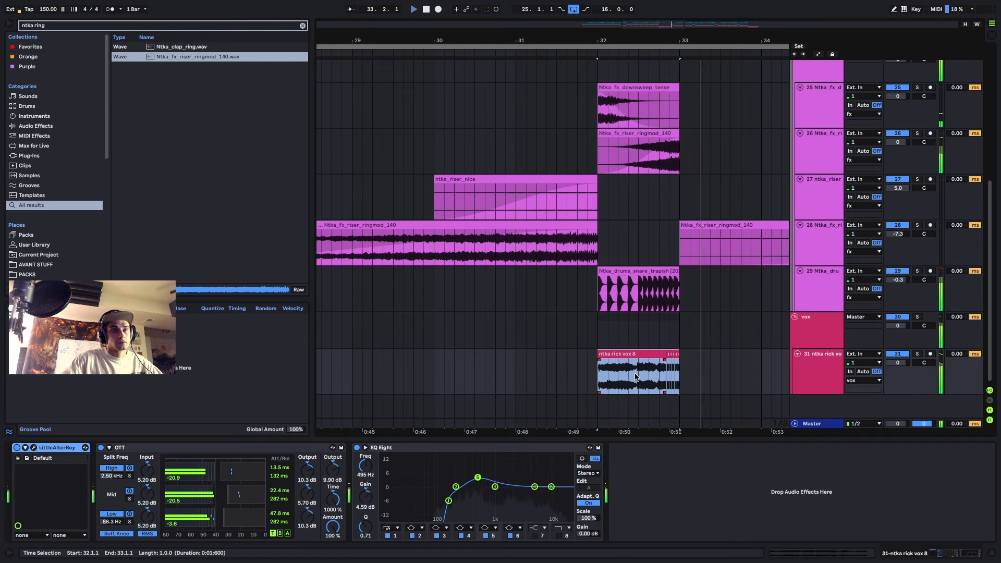
pyautogui.scroll(3, 595, 365)
pyautogui.click(646, 350)
pyautogui.scroll(-3, 647, 350)
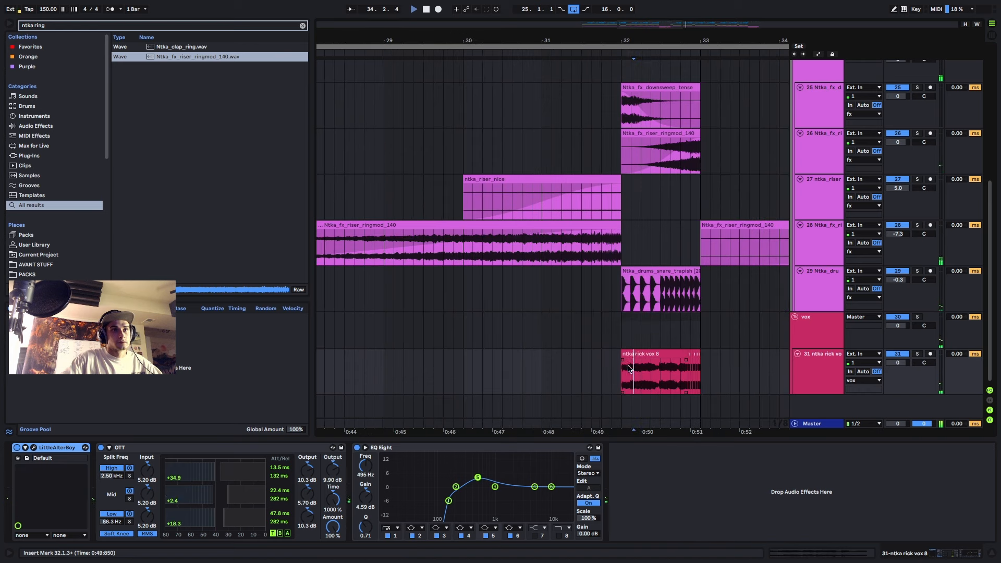
# - Copy the vocal's first beat from bar 32 to bar 31, repeat it up to bar 32 and play from bar 31
pyautogui.press('space')
pyautogui.moveTo(622, 368); pyautogui.dragTo(560, 363)
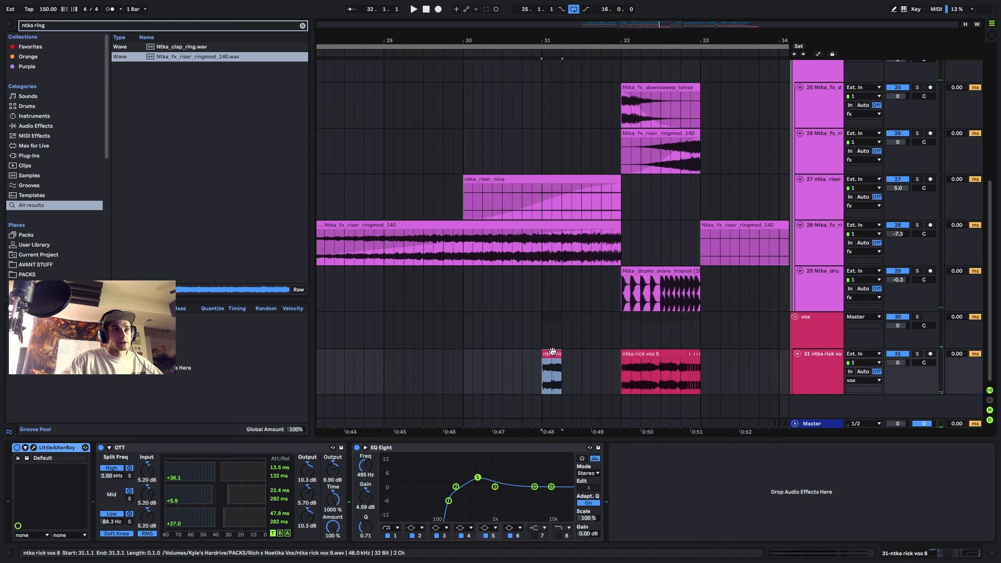
pyautogui.hotkey('ctrl', 'd')
pyautogui.hotkey('ctrl', 'd')
pyautogui.hotkey('ctrl', 'd')
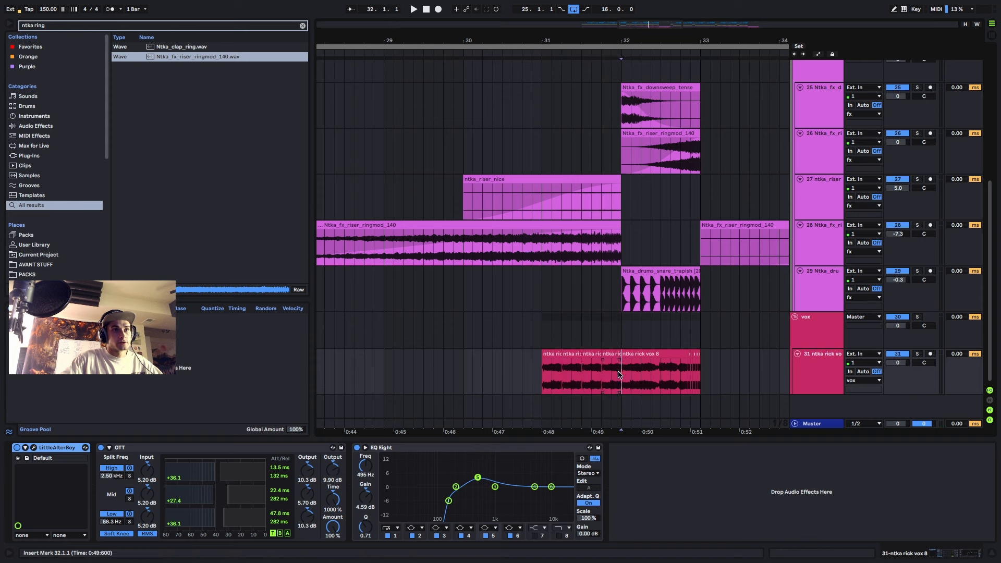
pyautogui.click(542, 371)
pyautogui.press('space')
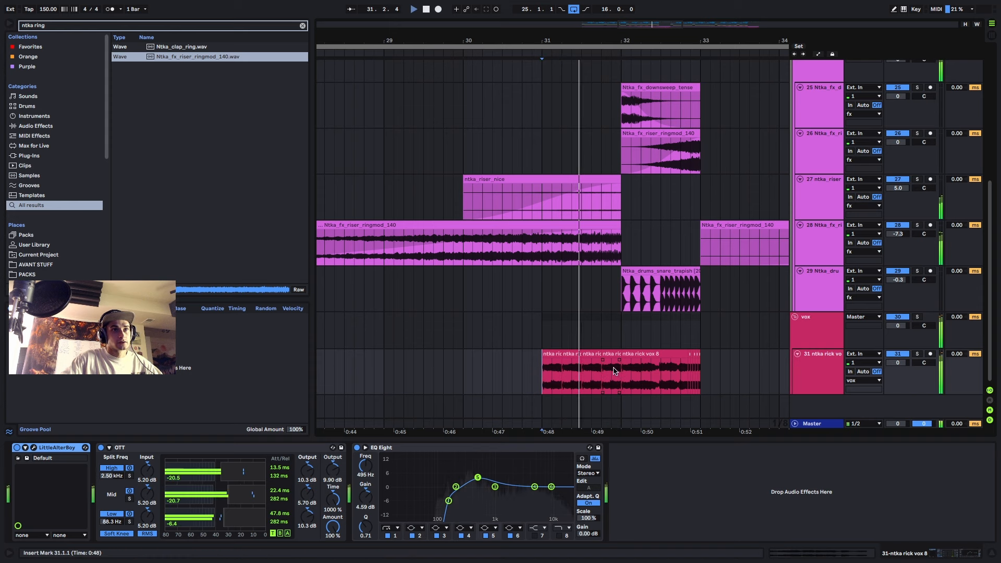
# - Consolidate the repeated vocal slices from bar 31 to 32, fade the clip in across its length and audition it soloed
pyautogui.moveTo(621, 373); pyautogui.dragTo(545, 367)
pyautogui.press('space')
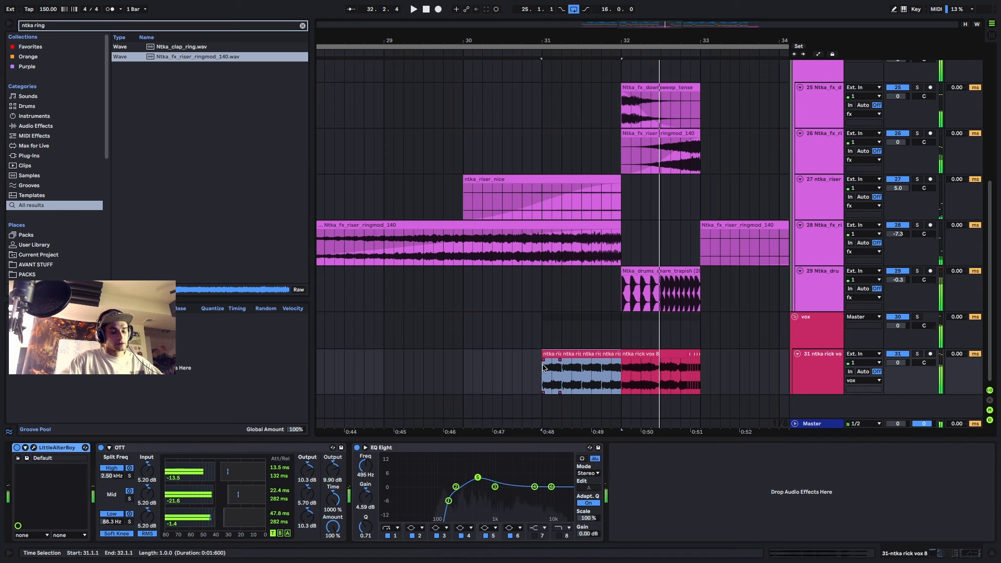
pyautogui.hotkey('ctrl', 'j')
pyautogui.click(916, 355)
pyautogui.press('space')
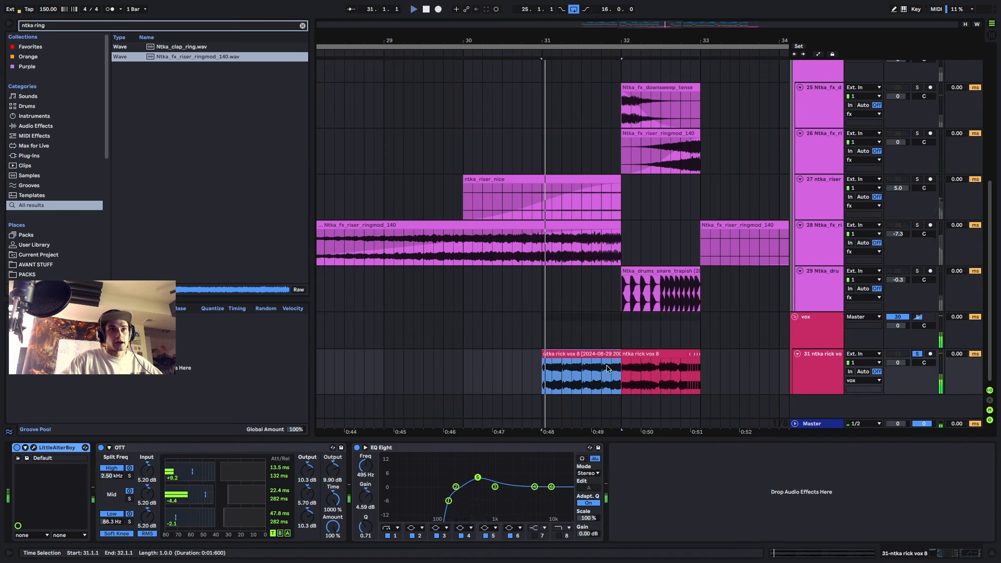
pyautogui.press('space')
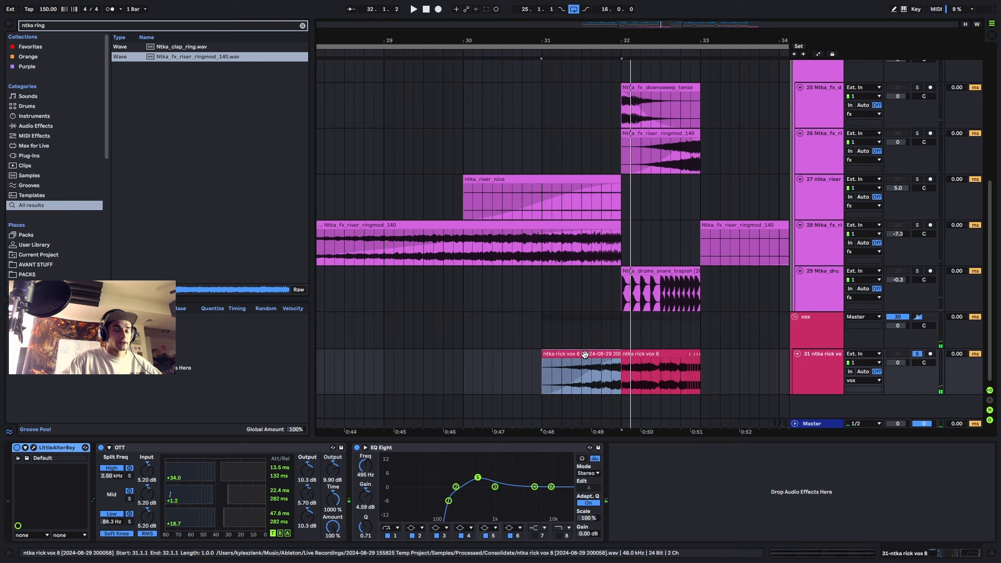
# - Add a Shifter to the end of the vocal track's effect chain and set its mode to Freq
pyautogui.write('shifter')
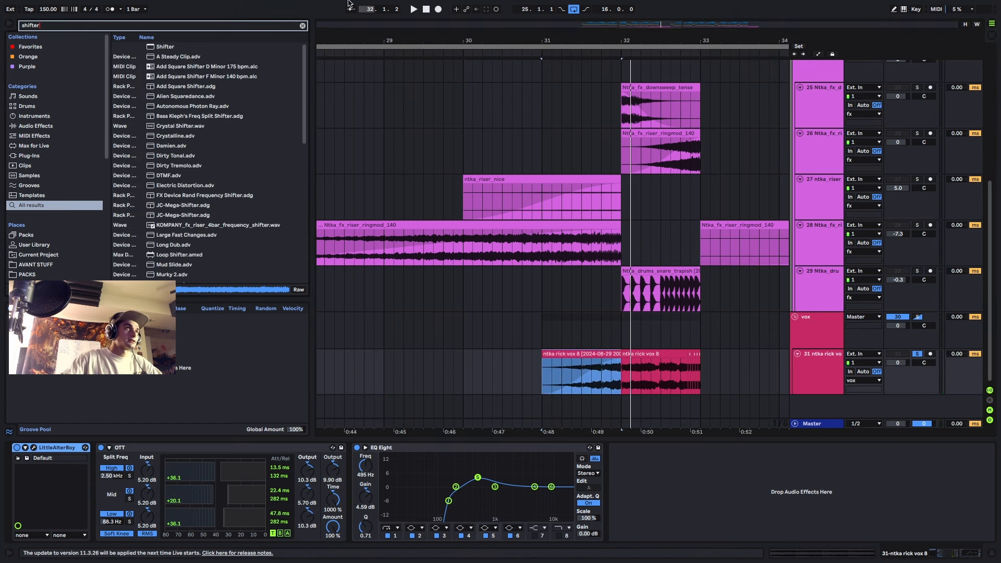
pyautogui.click(172, 47)
pyautogui.doubleClick(172, 46)
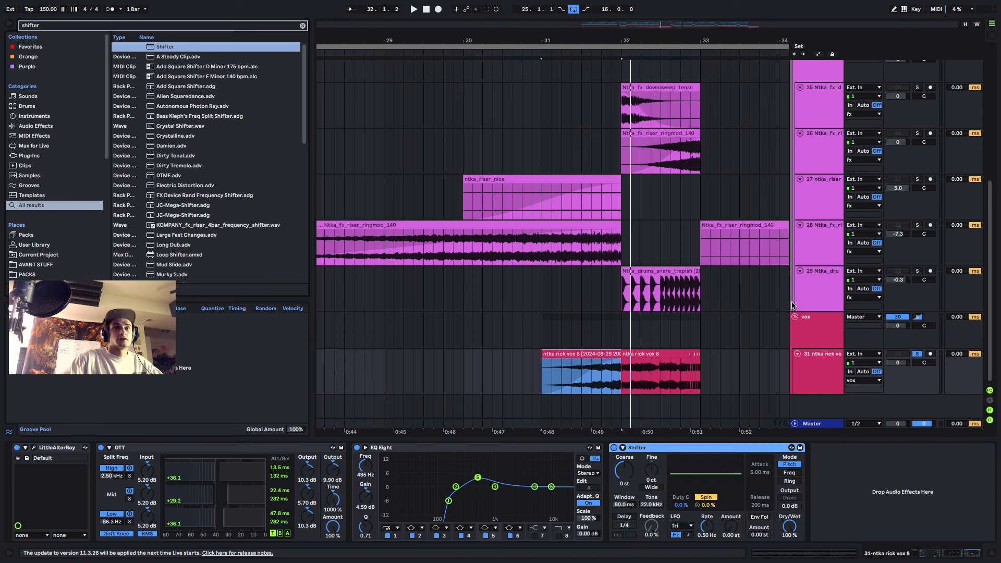
pyautogui.click(782, 473)
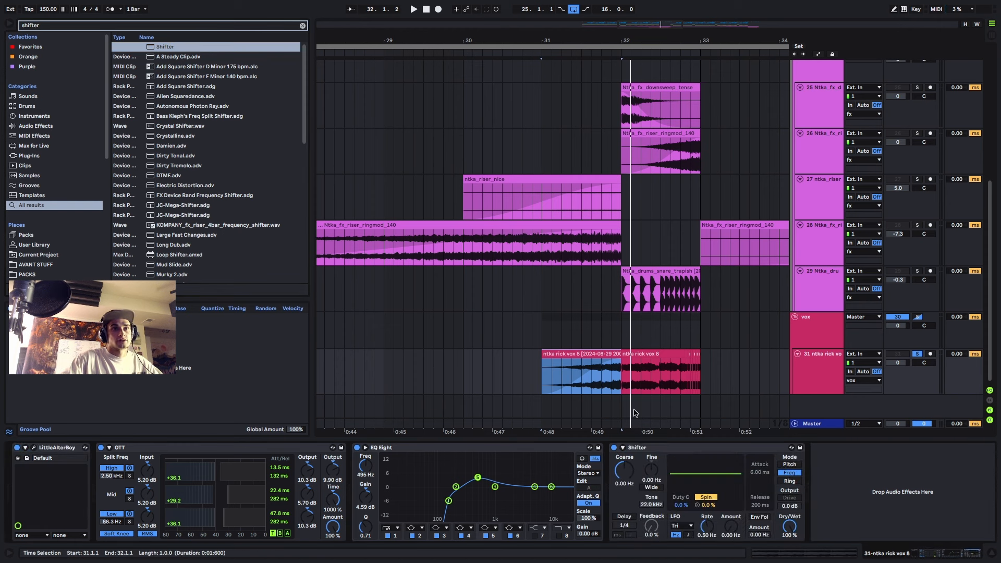
# - Automate Shifter's Fine as a curve falling from 500 Hz across bar 31, then play it with the full mix
pyautogui.press('a')
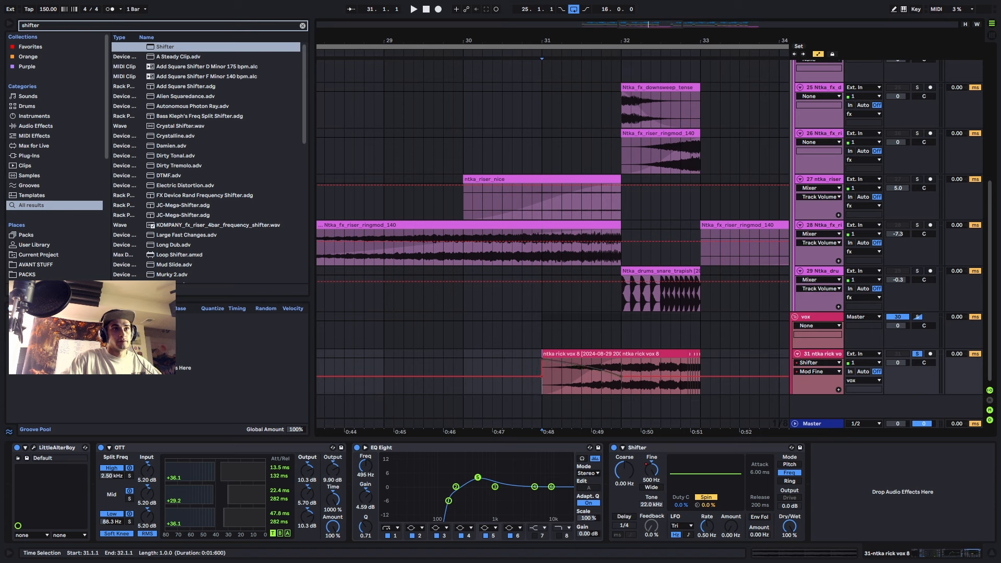
pyautogui.click(589, 354)
pyautogui.press('space')
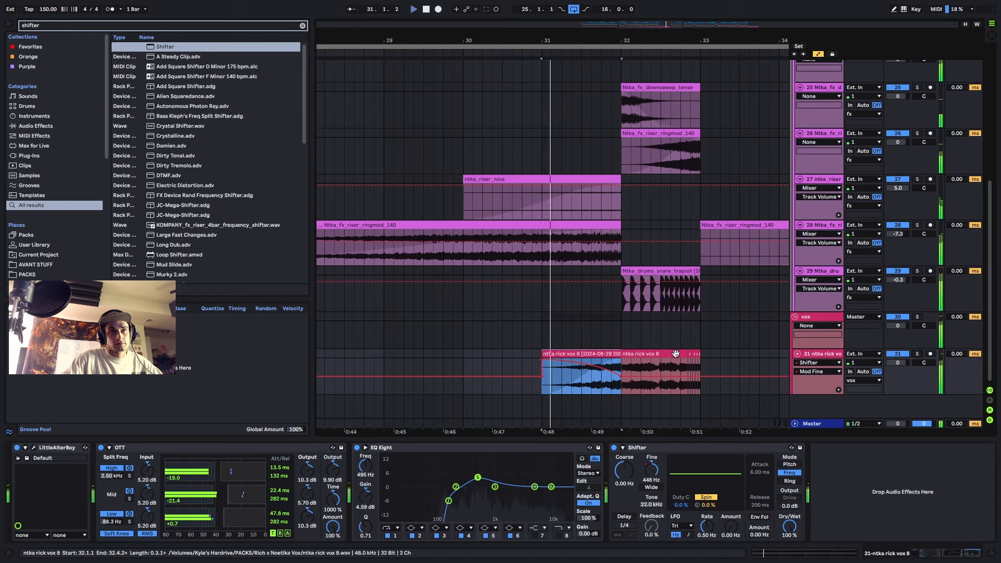
# - Lower the gain of the consolidated vocal clip at bar 31 to -13.1 dB and play it in the mix
pyautogui.press('-')
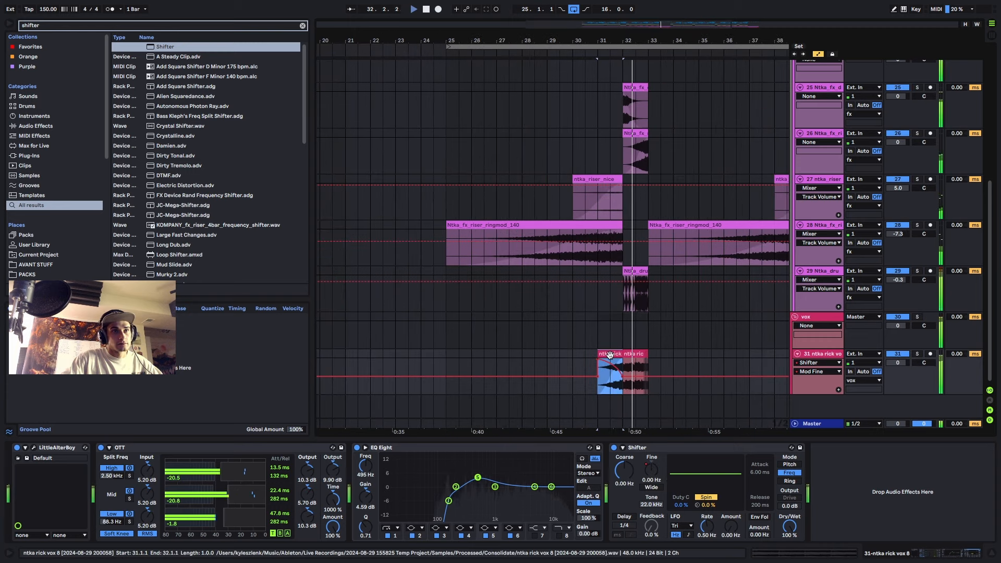
pyautogui.press('space')
pyautogui.hotkey('shift', 'Tab')
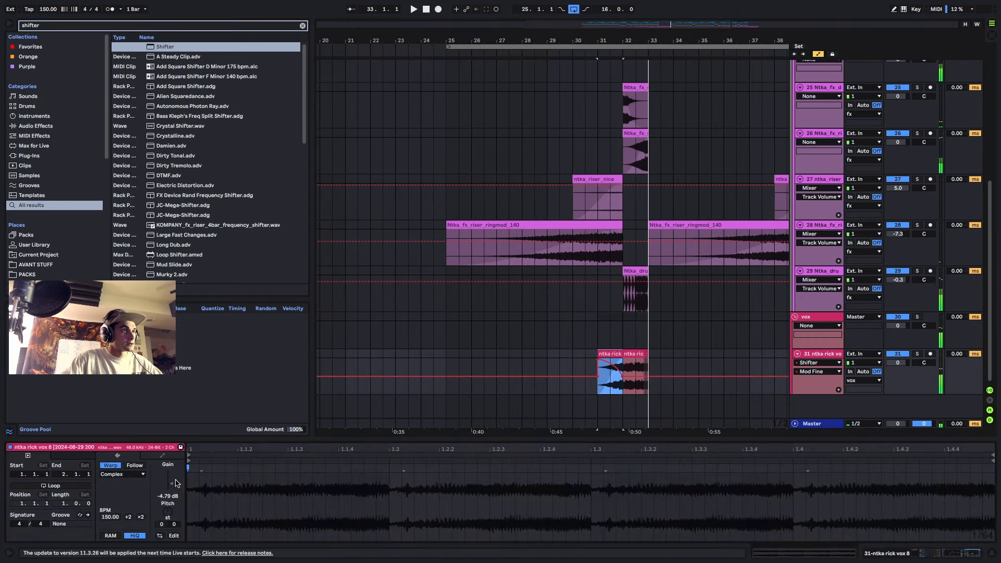
pyautogui.moveTo(170, 487); pyautogui.dragTo(170, 499)
pyautogui.press('space')
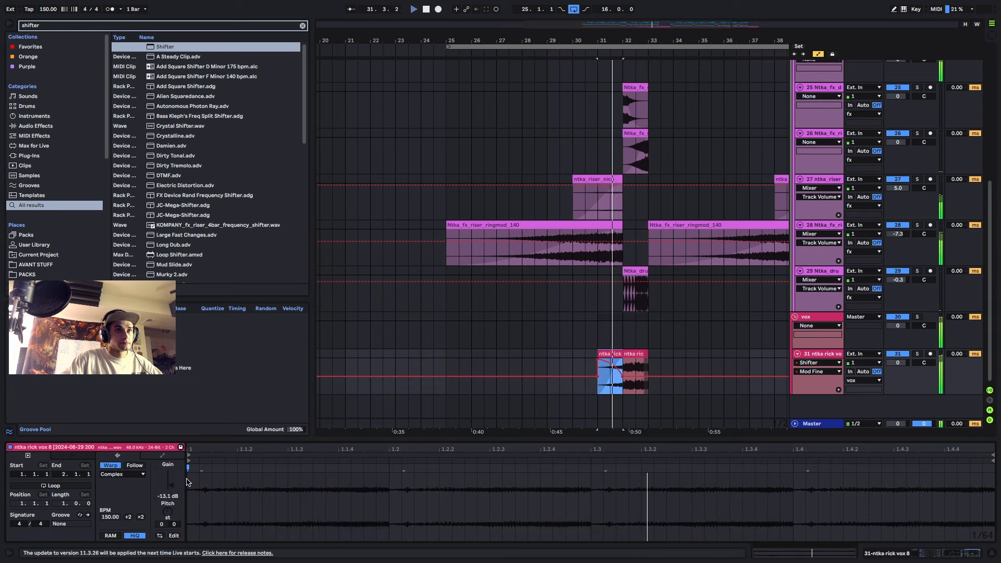
# - Copy the faded vocal clip with its Shifter automation from bar 31 to bar 39 and audition the second drop's ending
pyautogui.press('-')
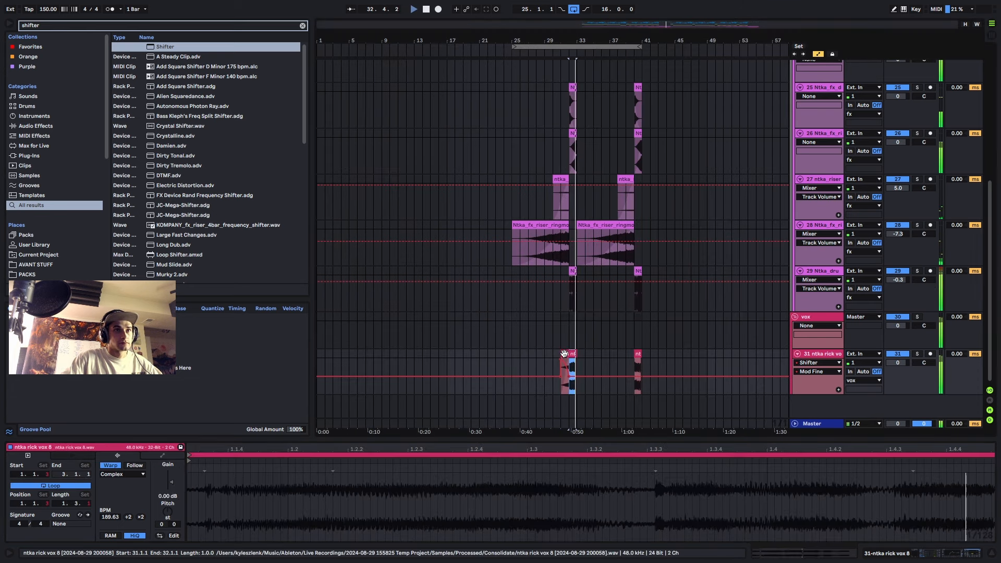
pyautogui.moveTo(564, 353); pyautogui.dragTo(620, 356)
pyautogui.moveTo(626, 357); pyautogui.dragTo(626, 357)
pyautogui.scroll(5, 626, 356)
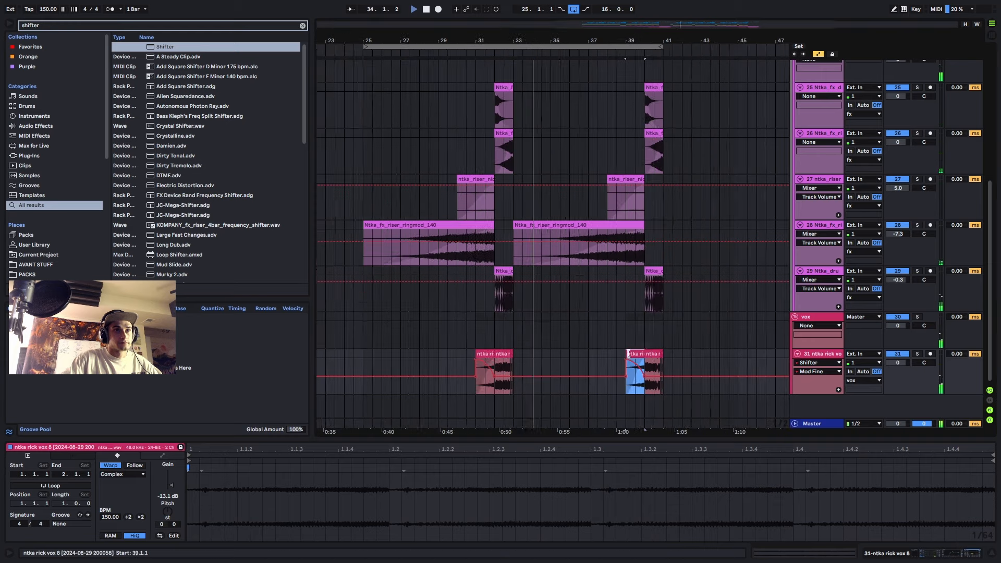
pyautogui.click(658, 354)
pyautogui.click(629, 360)
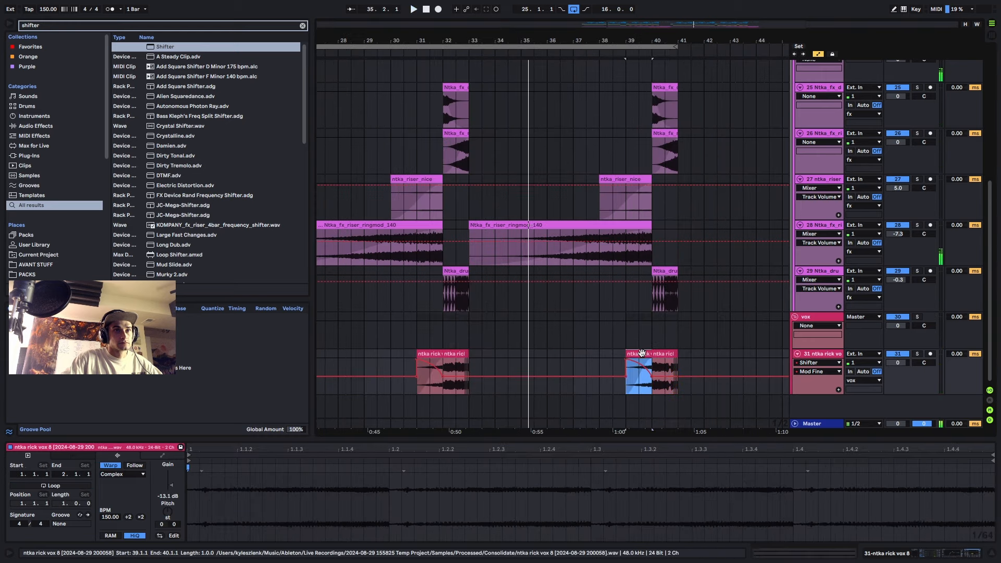
pyautogui.scroll(5, 647, 353)
pyautogui.scroll(-5, 645, 354)
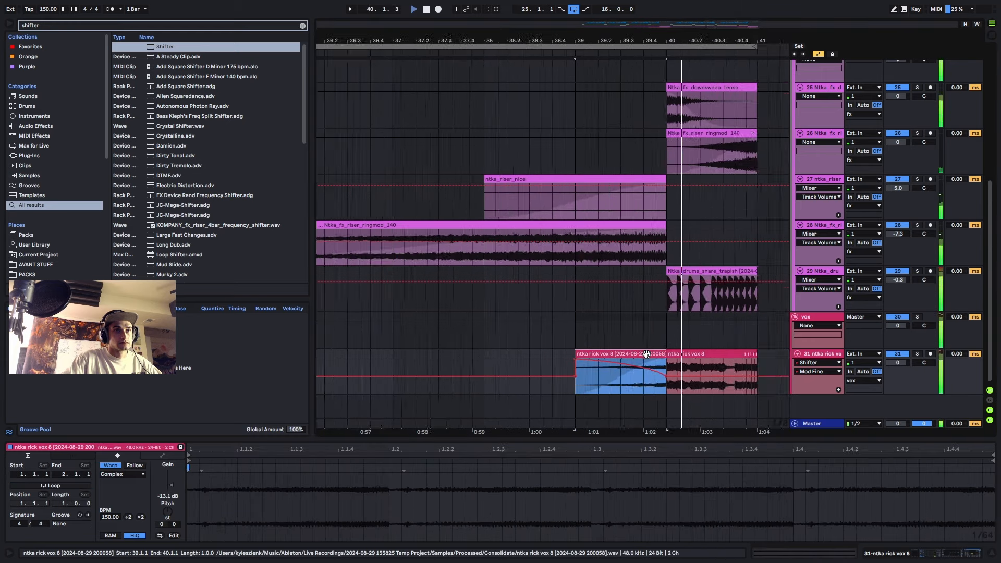
pyautogui.scroll(5, 642, 356)
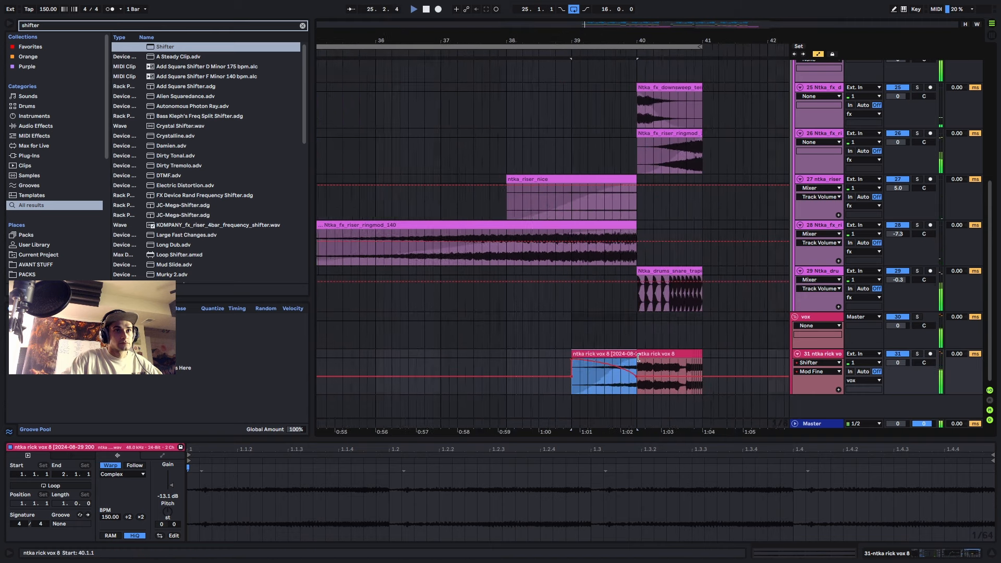
# - With envelopes locked, replace bar 39's vocal with repeats of the first beat from bar 40 and consolidate them into one clip
pyautogui.click(652, 355)
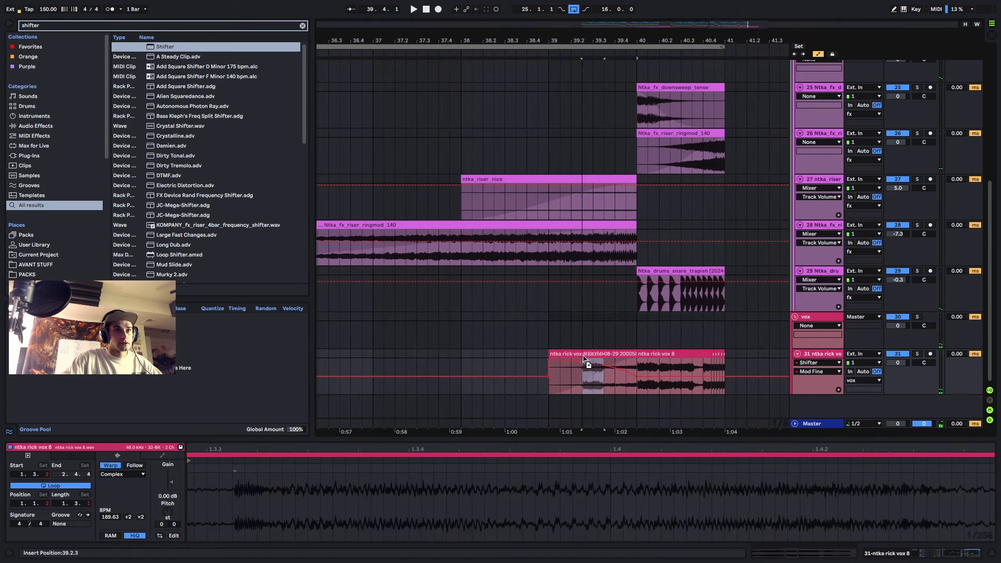
pyautogui.click(832, 54)
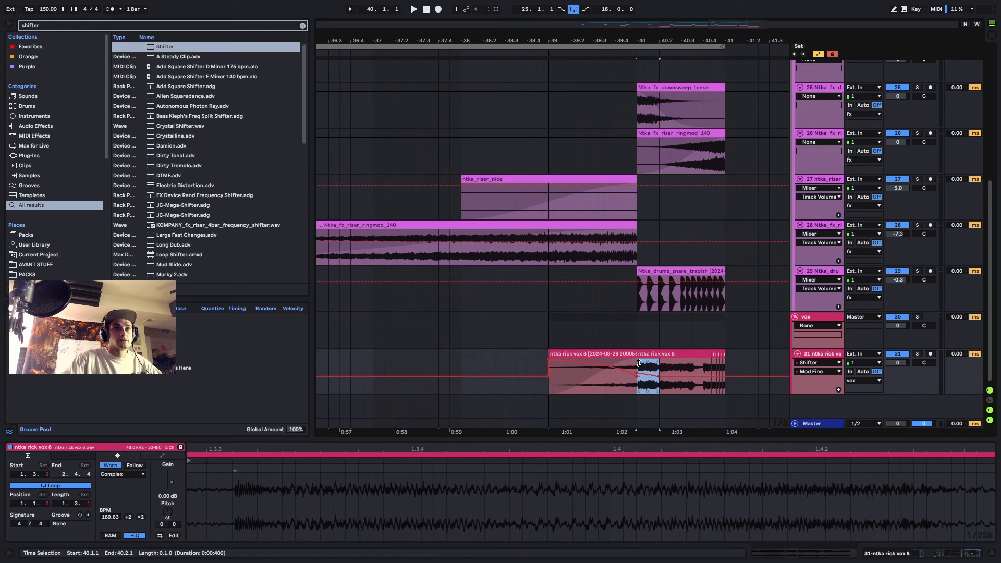
pyautogui.moveTo(672, 371); pyautogui.dragTo(580, 350)
pyautogui.press('super+d')
pyautogui.press('super+d')
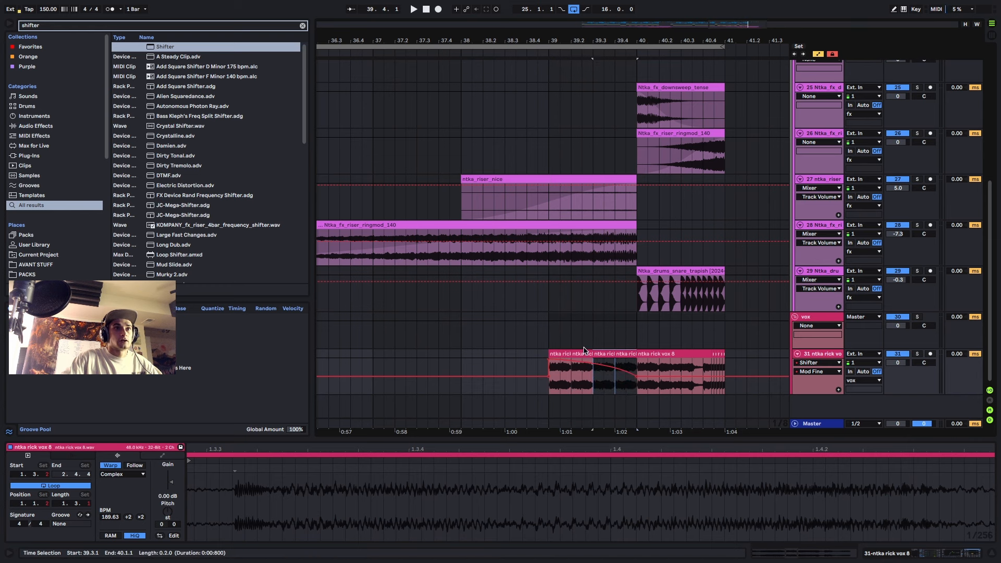
pyautogui.keyDown('shift'); pyautogui.click(554, 354); pyautogui.keyUp('shift')
pyautogui.press('super+j')
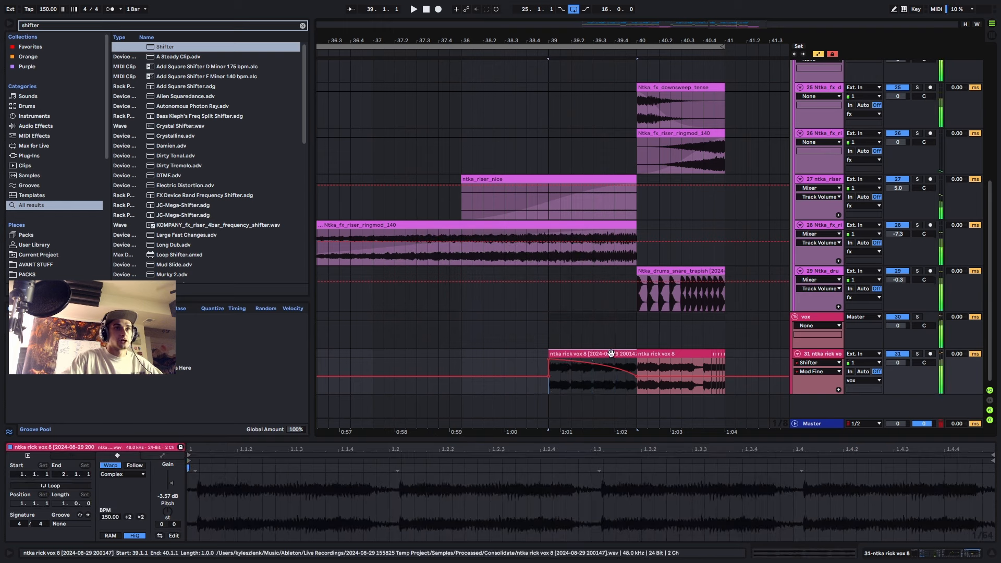
# - Fade the bar 39 vocal clip in across its length, set its gain to -10.6 dB and play it
pyautogui.press('a')
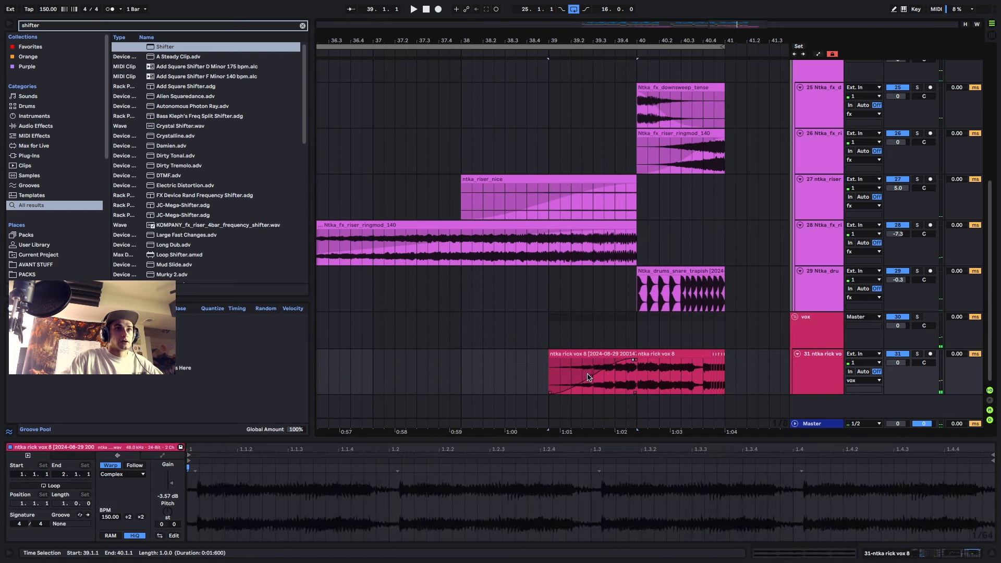
pyautogui.click(592, 363)
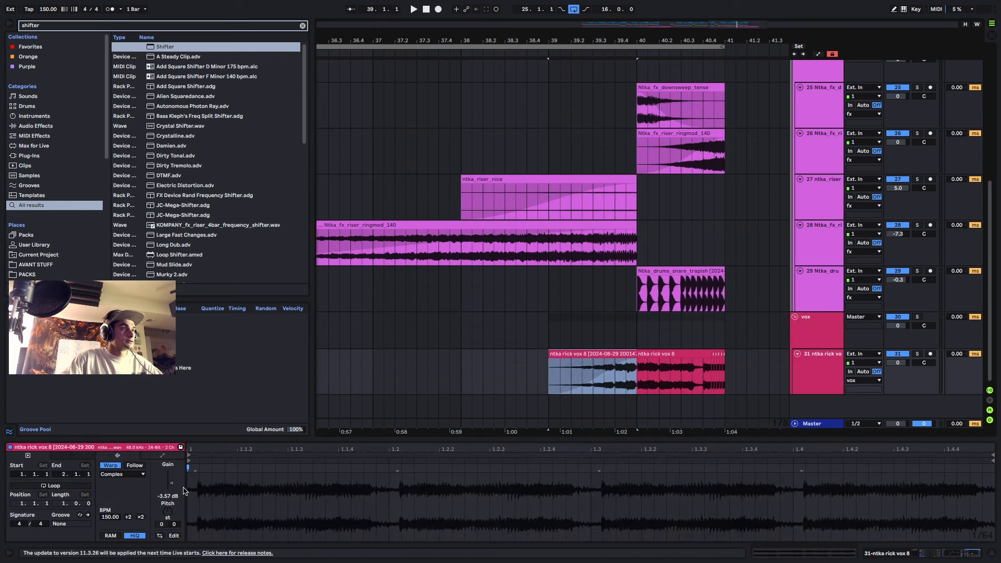
pyautogui.moveTo(173, 491); pyautogui.dragTo(173, 502)
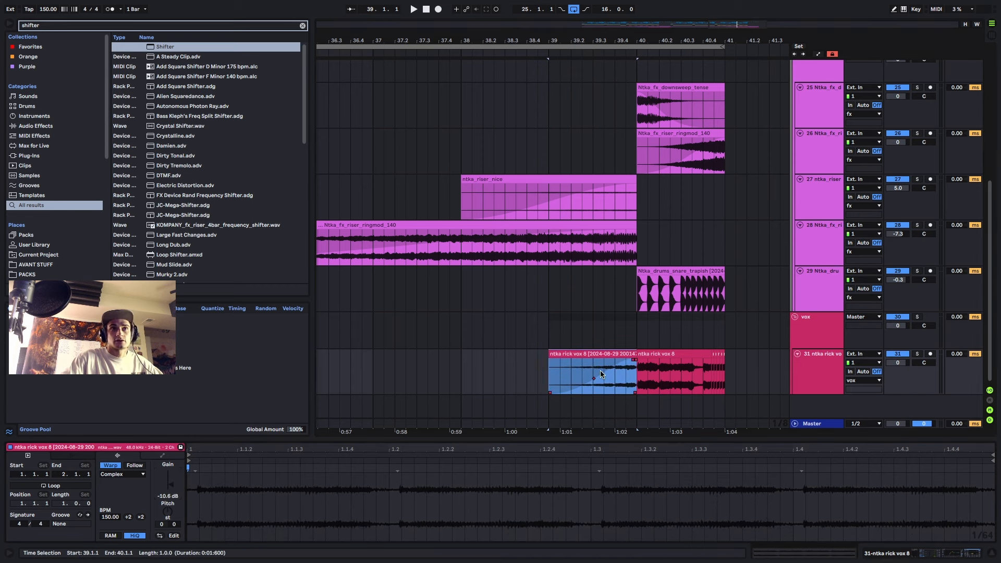
pyautogui.press('space')
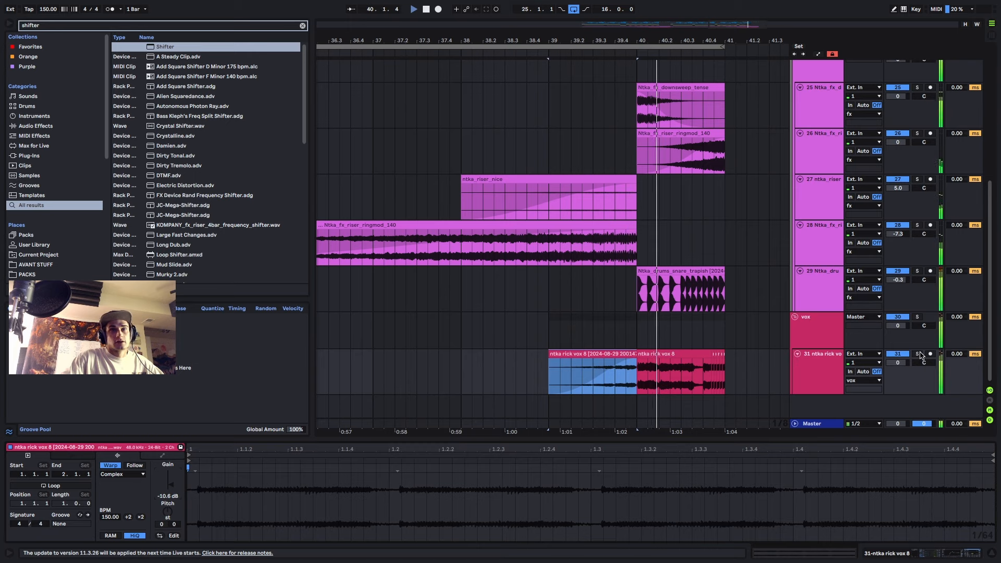
# - Collapse the vox group and fold the individual fx tracks, from the snare track up to the downsweep track
pyautogui.scroll(-8, 629, 327)
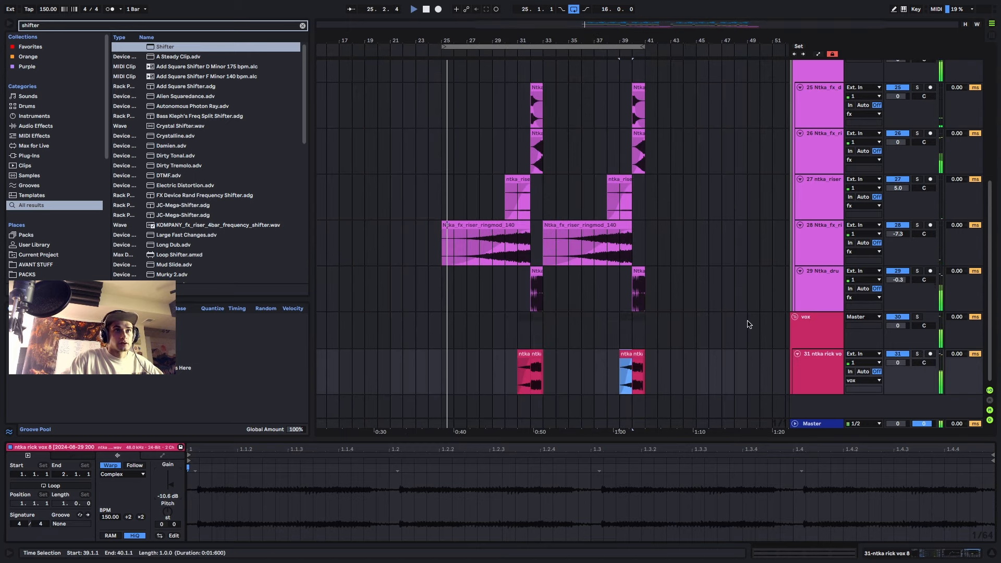
pyautogui.click(797, 353)
pyautogui.click(794, 316)
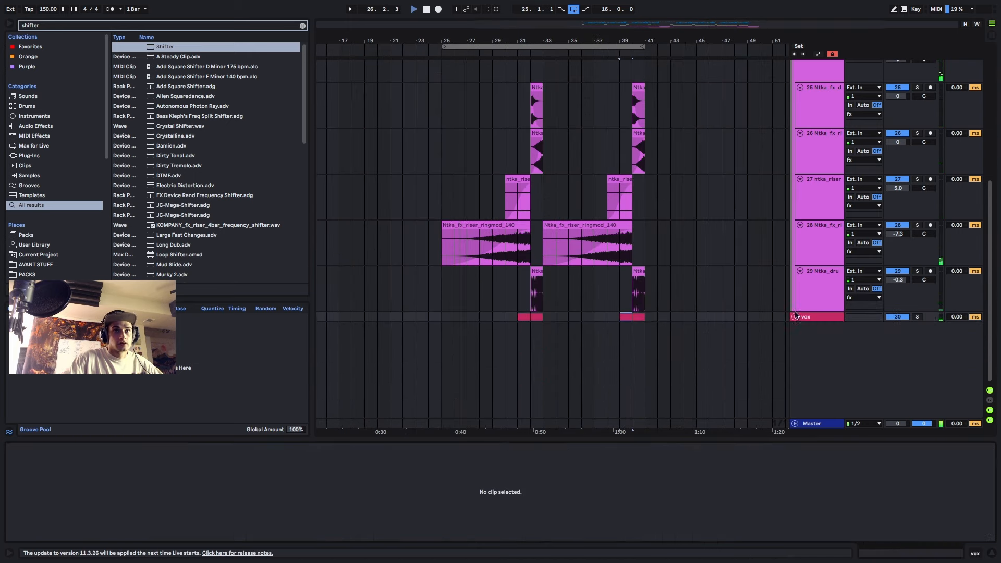
pyautogui.click(799, 270)
pyautogui.click(799, 225)
pyautogui.click(799, 179)
pyautogui.click(799, 133)
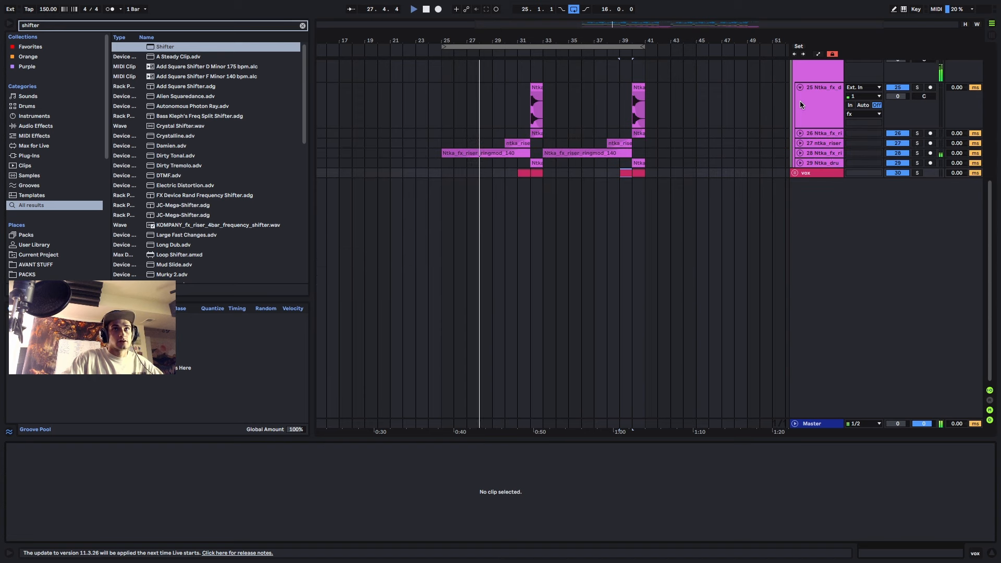
pyautogui.click(800, 88)
# - Insert a new audio track directly below the first ULTIMATE track in the BASSES group
pyautogui.scroll(5, 489, 306)
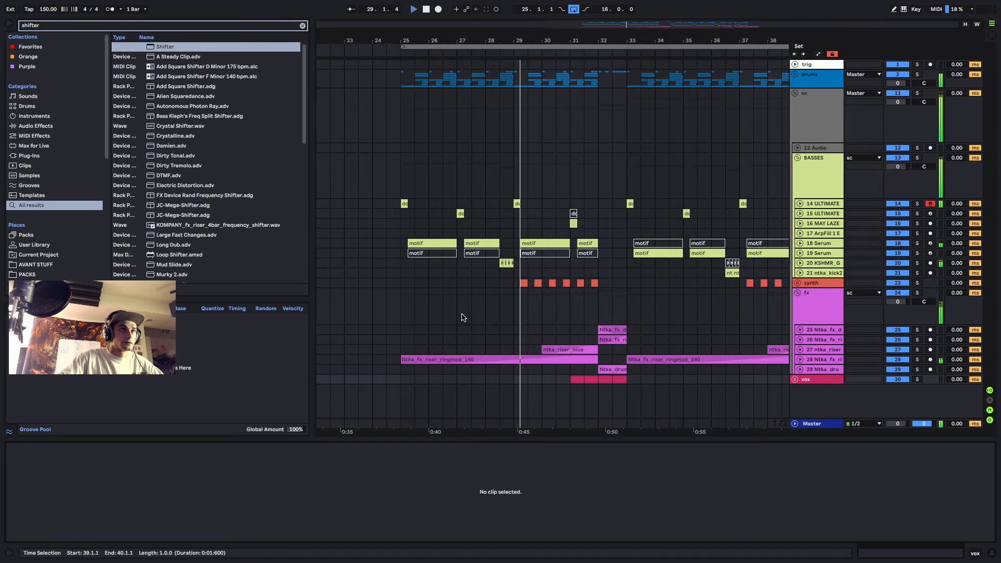
pyautogui.click(816, 204)
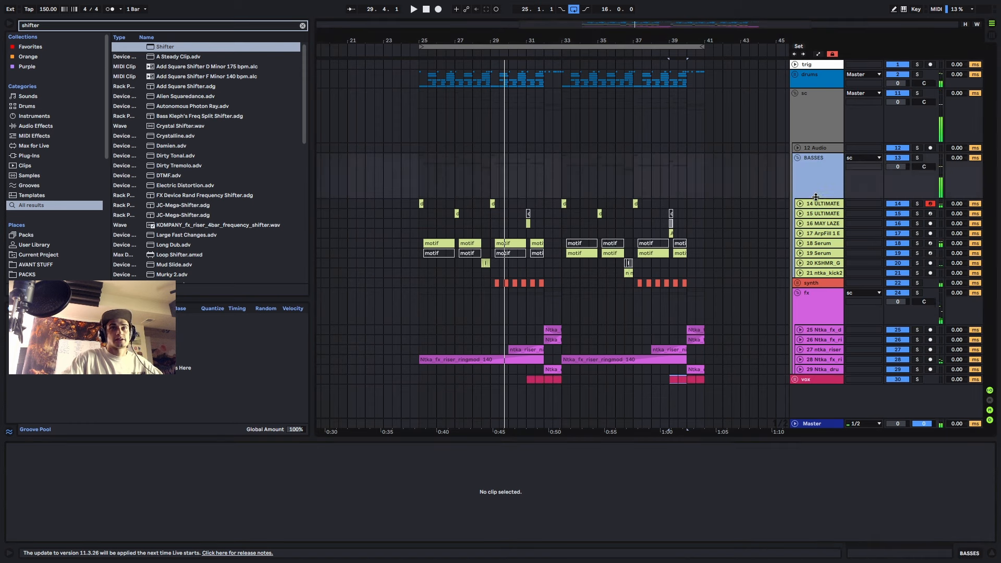
pyautogui.press('super+t')
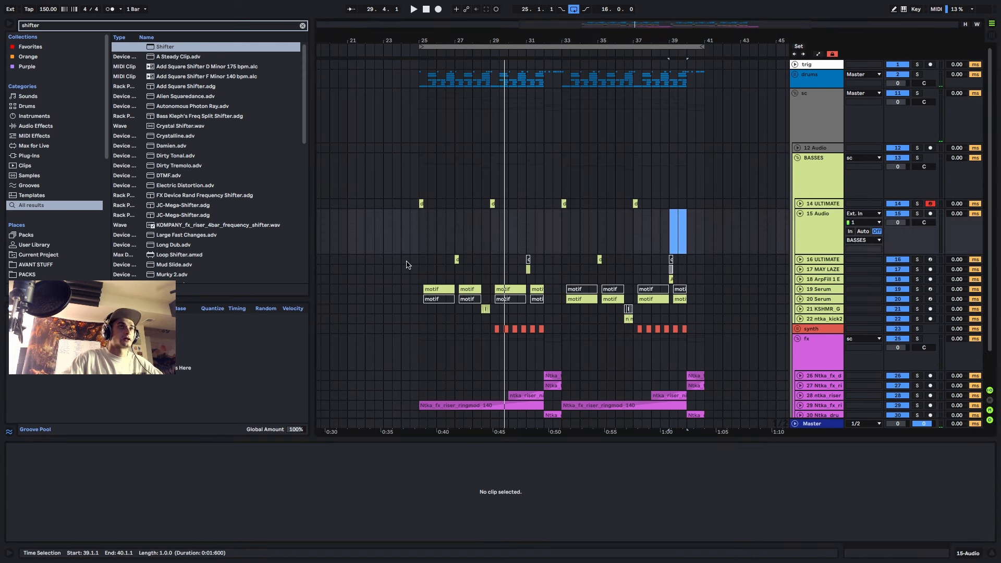
pyautogui.scroll(4, 417, 261)
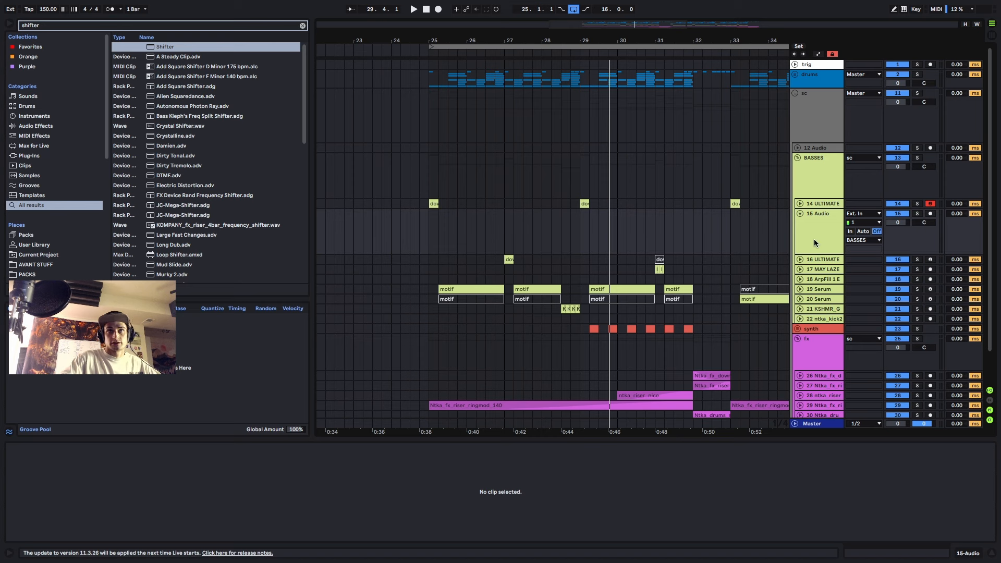
# - Search the sample library for "horn stab" and audition the single, wah, loop and fx horn samples
pyautogui.write('horn stab')
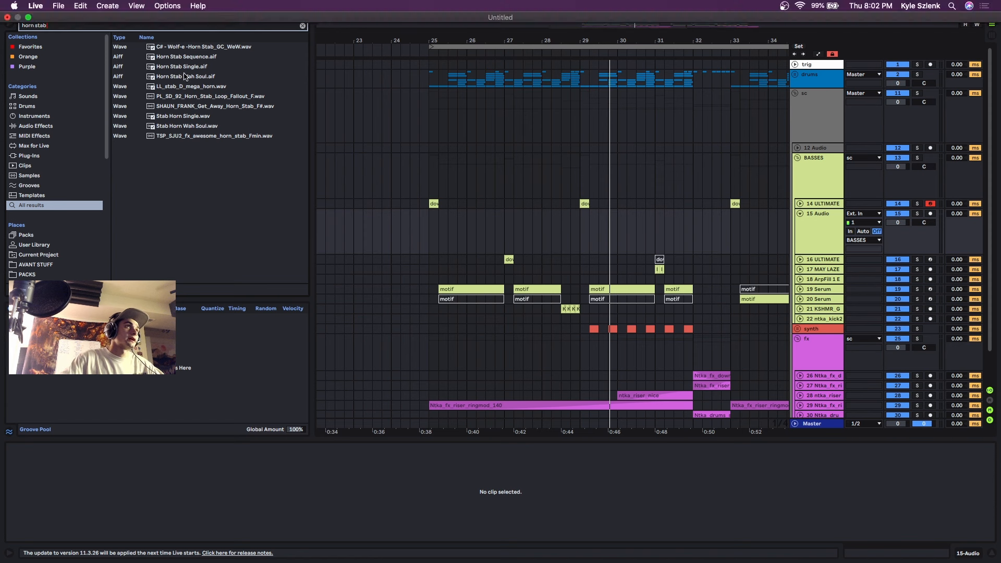
pyautogui.click(198, 87)
pyautogui.click(203, 76)
pyautogui.click(203, 66)
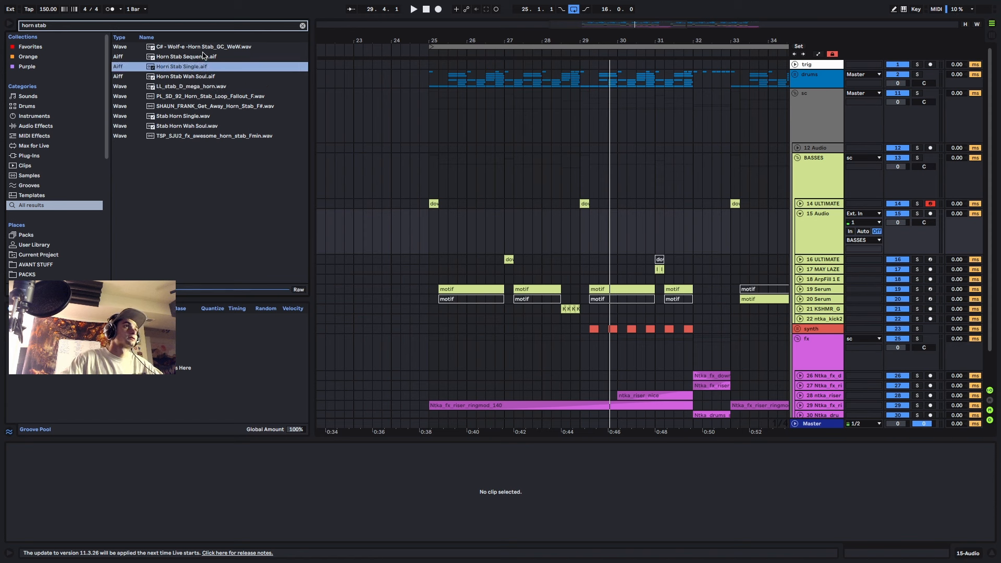
pyautogui.click(203, 77)
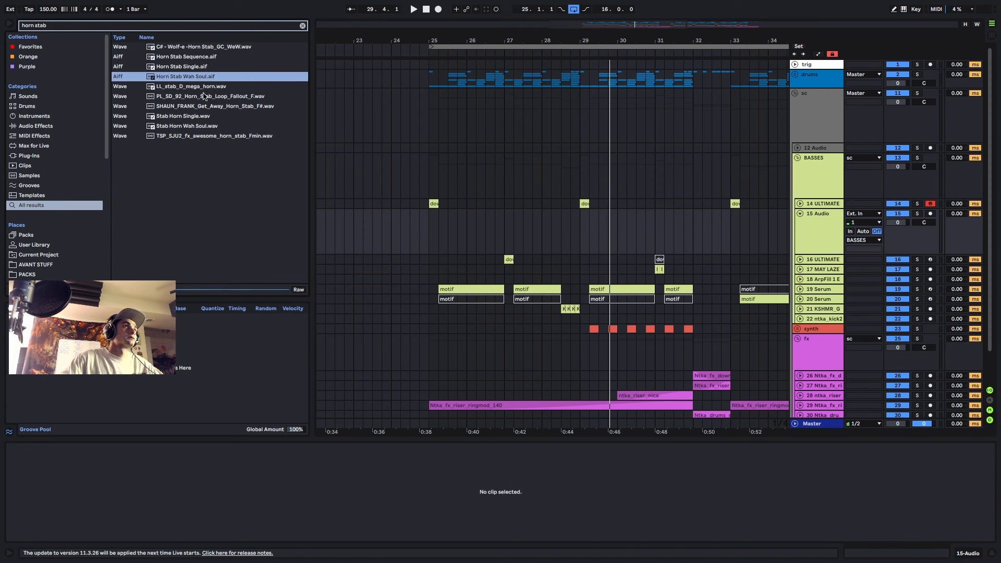
pyautogui.click(197, 136)
pyautogui.click(201, 117)
pyautogui.click(208, 107)
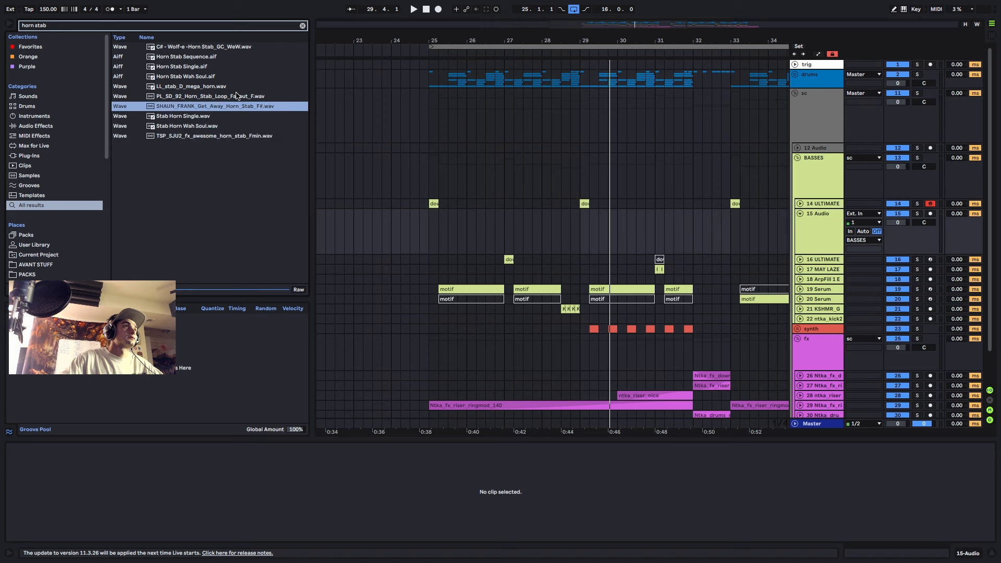
pyautogui.click(237, 96)
pyautogui.click(220, 137)
pyautogui.click(228, 108)
pyautogui.click(230, 99)
# - Place PL_SD_92_Horn_Stab_Loop_Fallout_F.wav at bar 25 on the new track, transpose it -3 semitones and play it soloed
pyautogui.moveTo(225, 100); pyautogui.dragTo(431, 215)
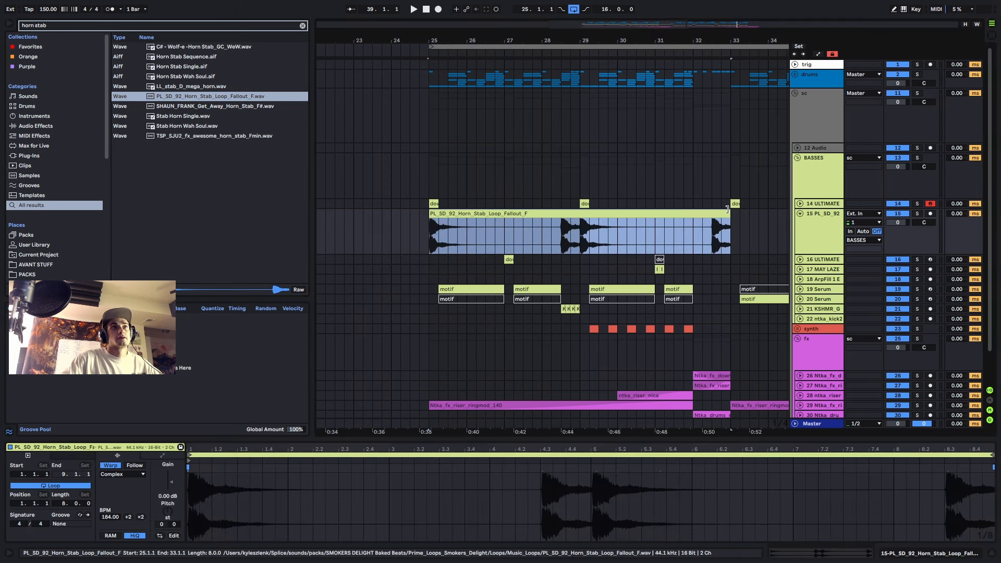
pyautogui.click(917, 213)
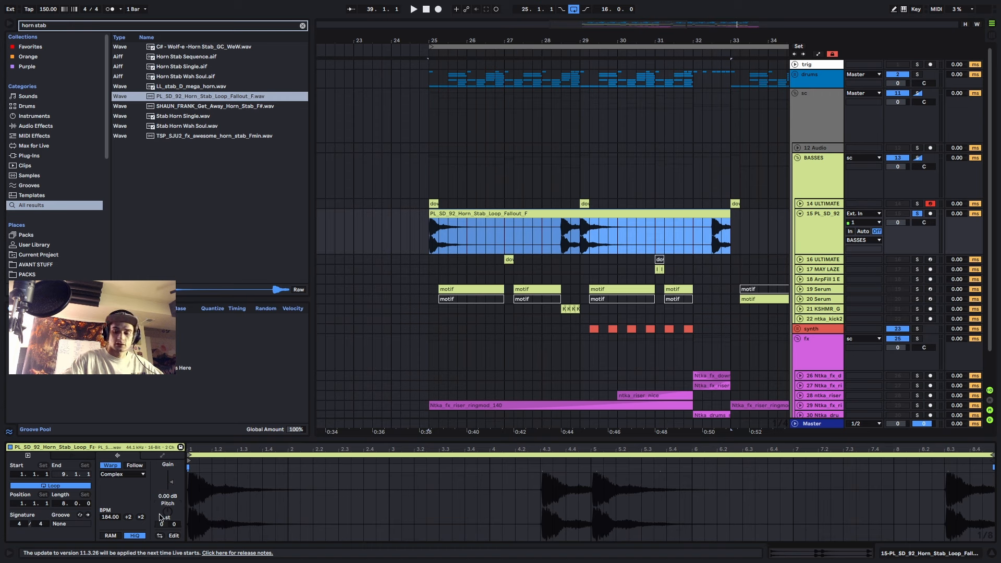
pyautogui.press('space')
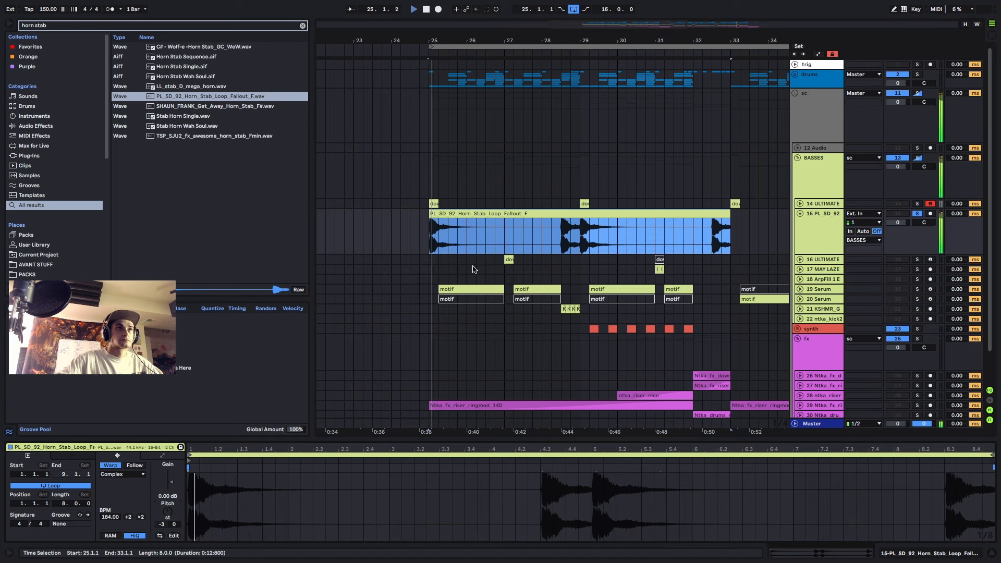
pyautogui.press('space')
pyautogui.press('space')
# - Add EQ Eight to the horn track and shape band 1 into a gentle low cut at 153 Hz with Q 0.25
pyautogui.hotkey('ctrl', 'f')
pyautogui.write('eq')
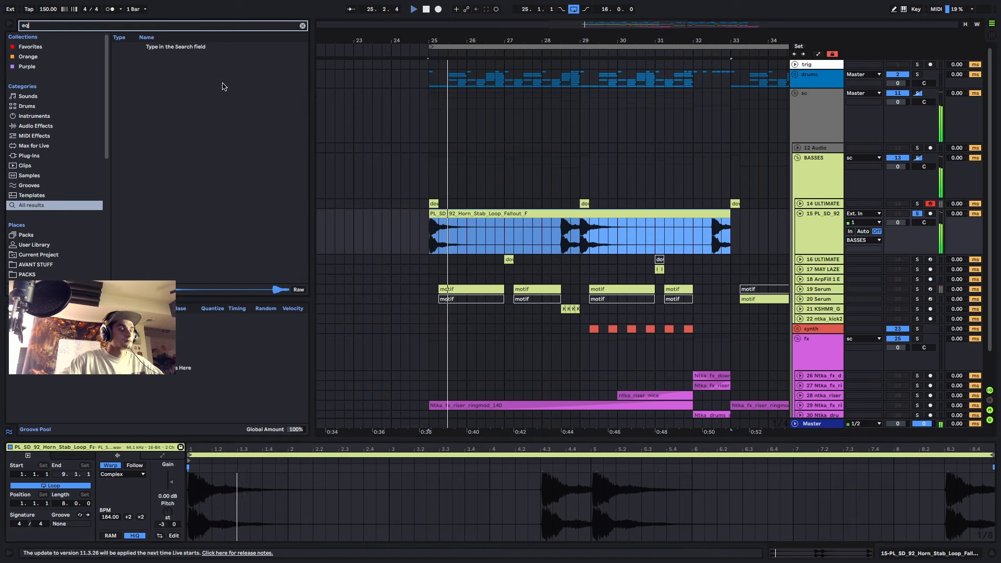
pyautogui.moveTo(167, 57); pyautogui.dragTo(230, 482)
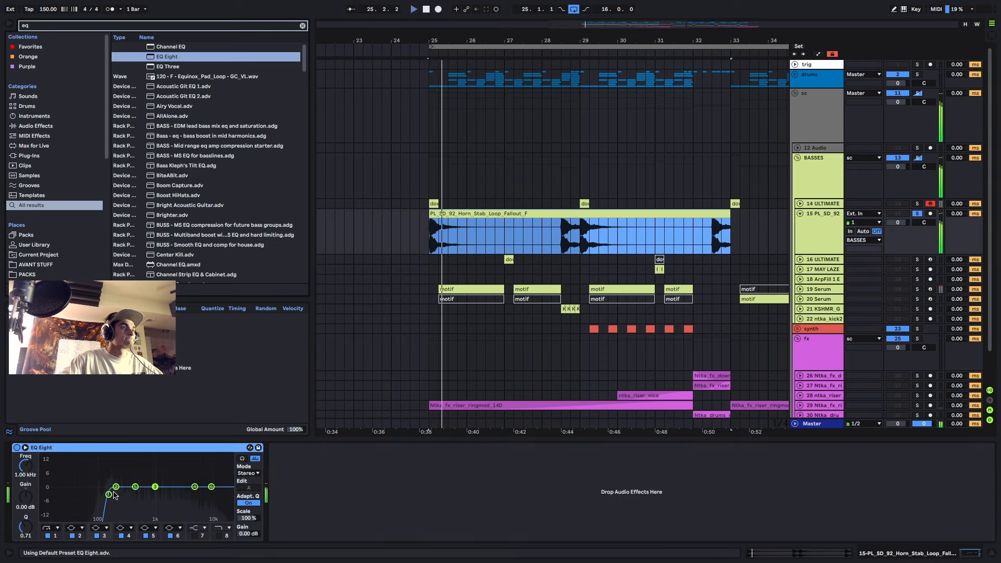
pyautogui.moveTo(108, 494); pyautogui.dragTo(109, 507)
pyautogui.press('space')
pyautogui.press('space')
pyautogui.press('space')
pyautogui.press('space')
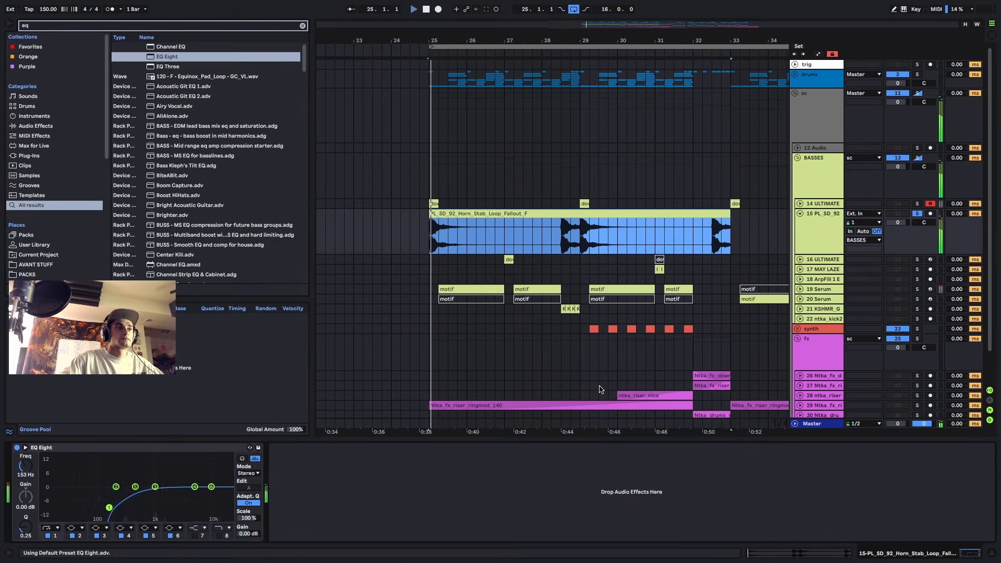
# - Enable EQ Eight's band 8 as a high cut at 10.9 kHz with Q 0.45, then play the horn unsoloed in the full mix
pyautogui.click(220, 536)
pyautogui.press('space')
pyautogui.press('space')
pyautogui.moveTo(228, 494); pyautogui.dragTo(215, 498)
pyautogui.press('space')
pyautogui.press('space')
pyautogui.press('space')
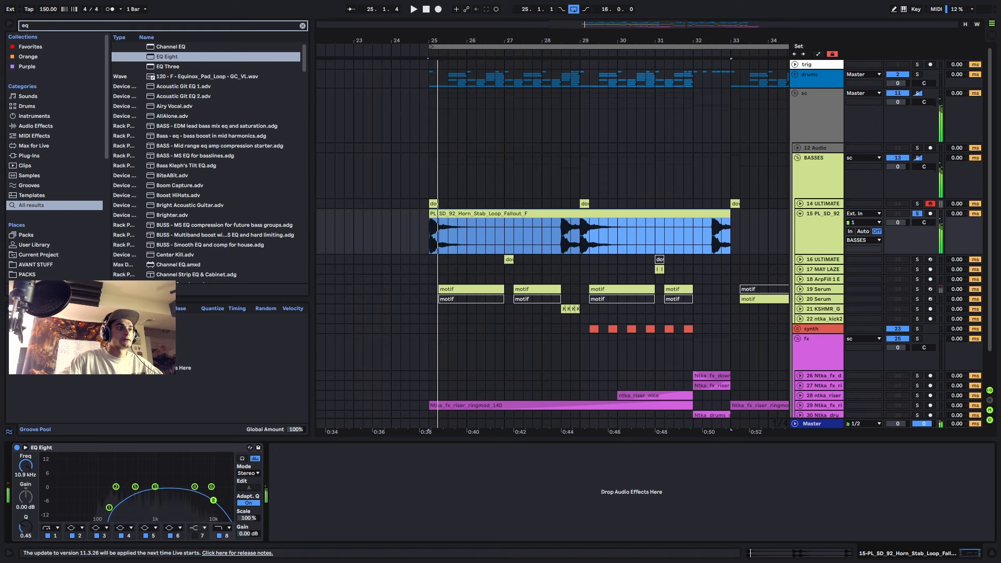
pyautogui.click(916, 213)
pyautogui.press('space')
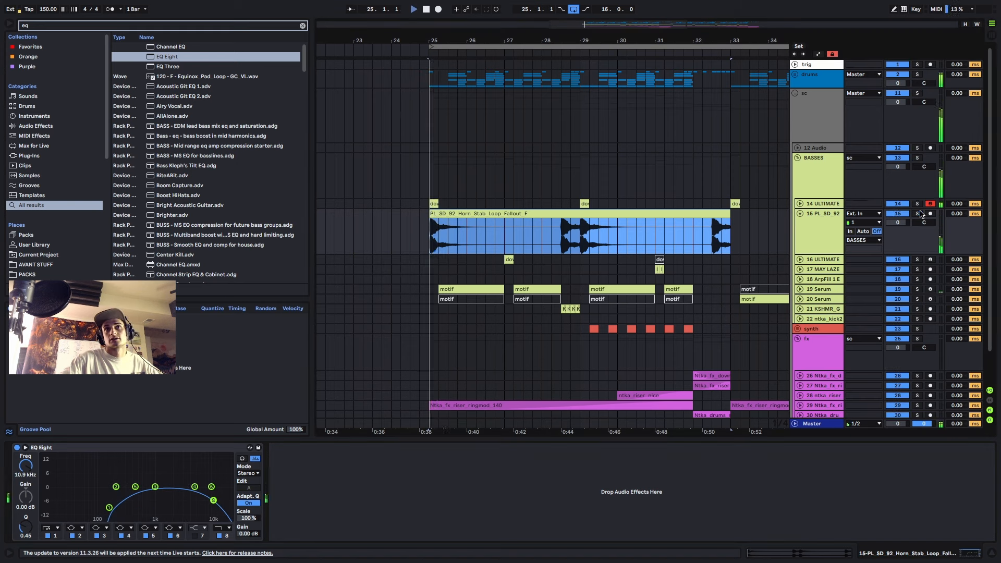
# - Split the horn stab clip at bar 26, put a curved fade-out on the bar 25 piece and play it in the mix
pyautogui.click(461, 238)
pyautogui.press('space')
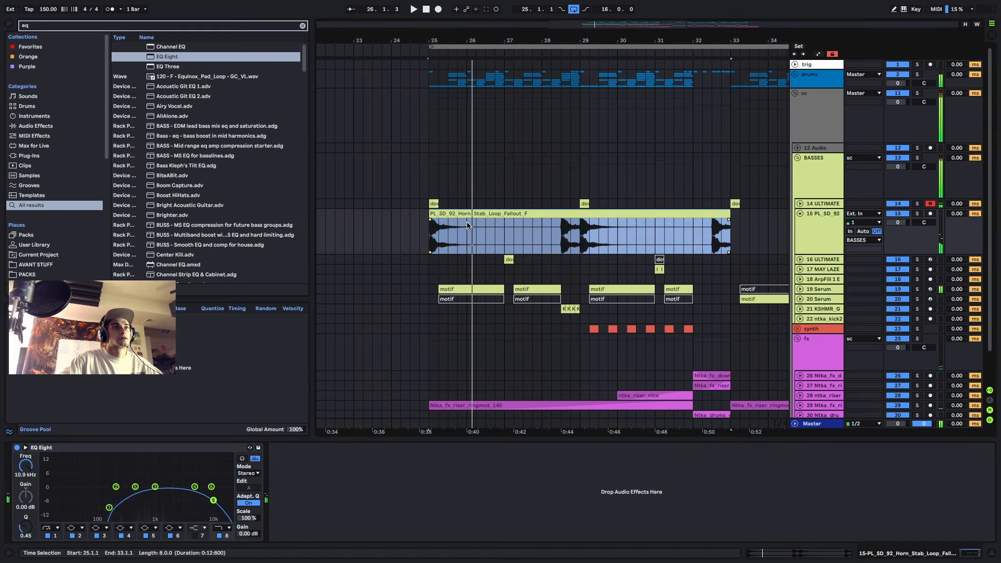
pyautogui.click(467, 237)
pyautogui.hotkey('ctrl', 'e')
pyautogui.click(477, 214)
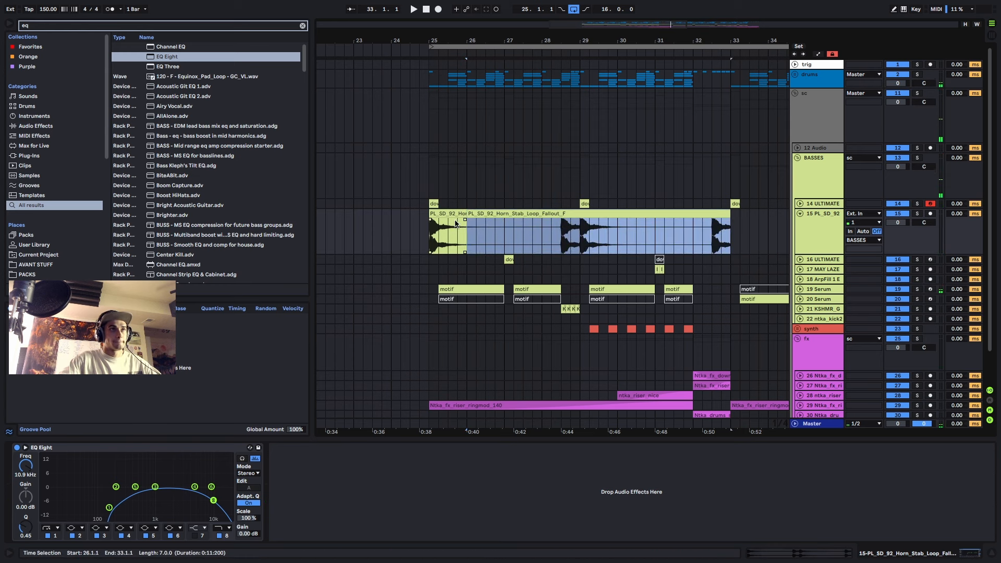
pyautogui.click(447, 237)
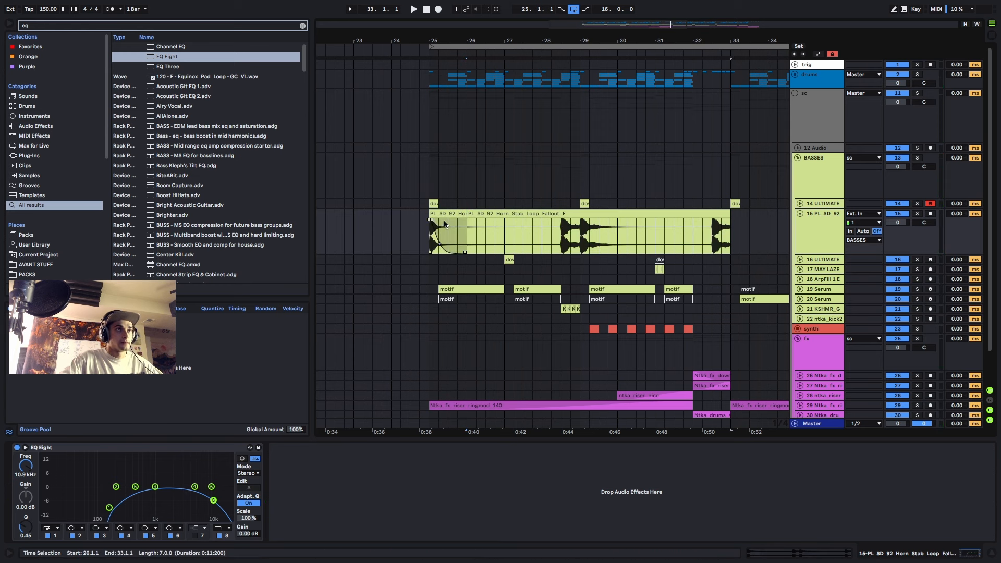
pyautogui.click(445, 224)
pyautogui.press('space')
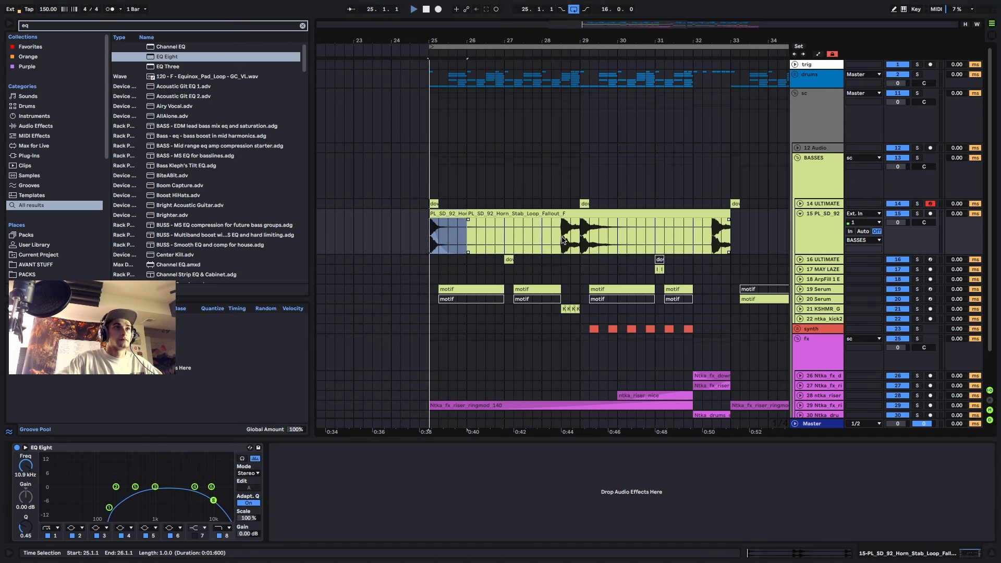
# - Remove the rest of the horn stab loop after bar 26, leaving only the one-bar hit at bar 25
pyautogui.click(497, 213)
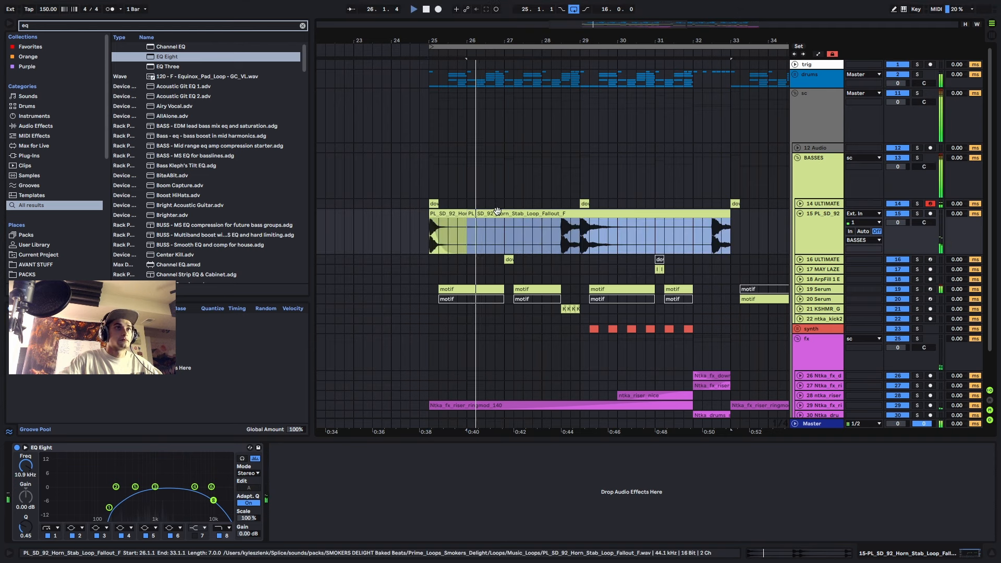
pyautogui.moveTo(468, 214); pyautogui.dragTo(564, 208)
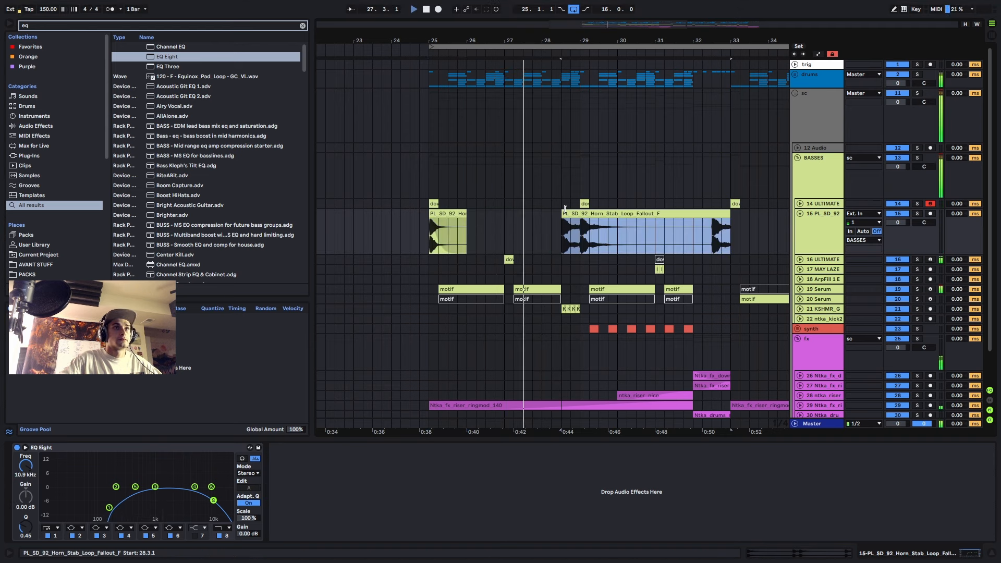
pyautogui.click(618, 228)
pyautogui.hotkey('ctrl', 'e')
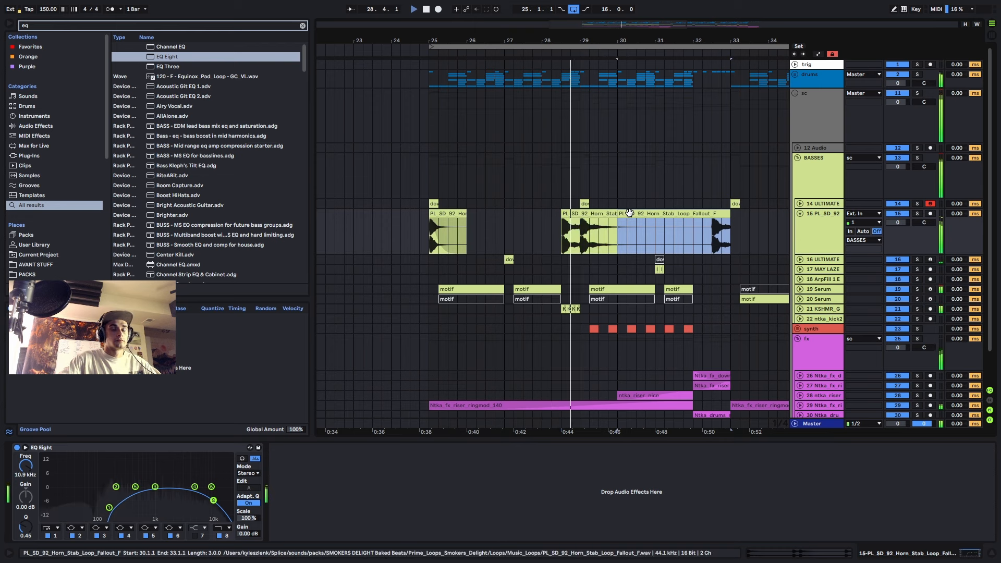
pyautogui.press('Delete')
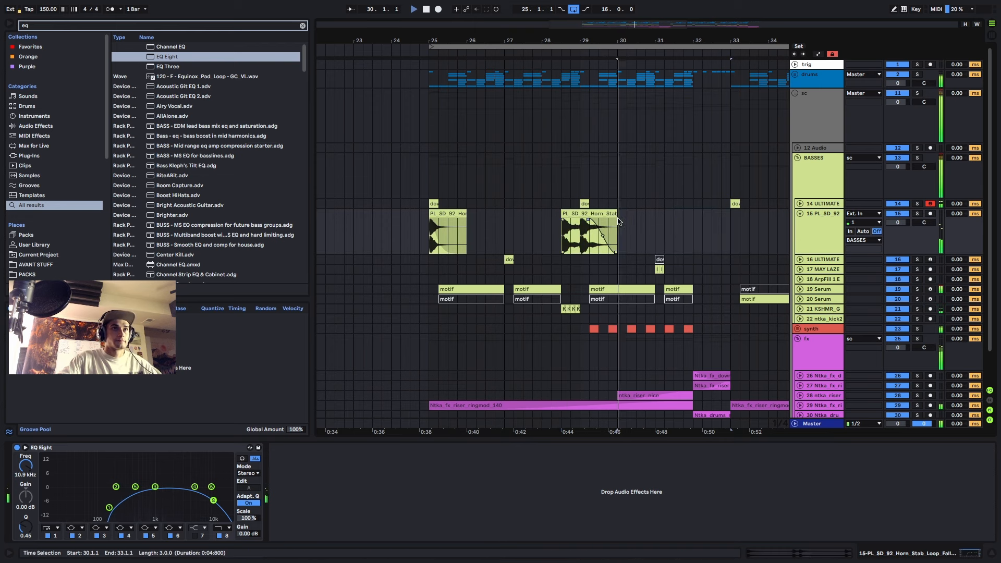
pyautogui.click(576, 229)
pyautogui.press('Delete')
# - Duplicate the four-bar section with the horn hit so it repeats at bars 29, 33 and 37, and play from bar 25
pyautogui.moveTo(577, 228)
pyautogui.mouseDown()
pyautogui.moveTo(423, 234)
pyautogui.moveTo(579, 229)
pyautogui.mouseUp()
pyautogui.hotkey('ctrl', 'd')
pyautogui.hotkey('ctrl', 'd')
pyautogui.press('-')
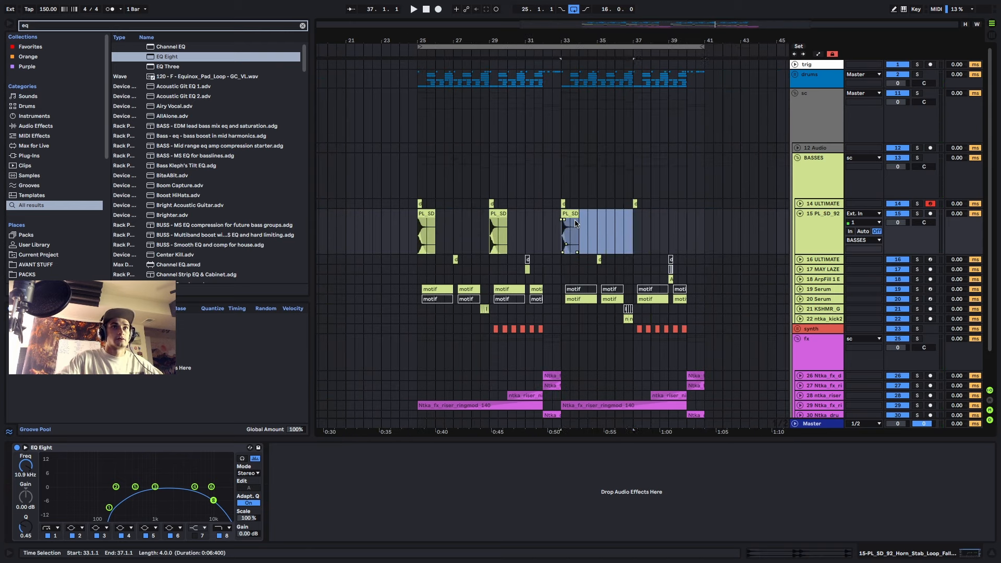
pyautogui.hotkey('ctrl', 'd')
pyautogui.click(419, 234)
pyautogui.press('space')
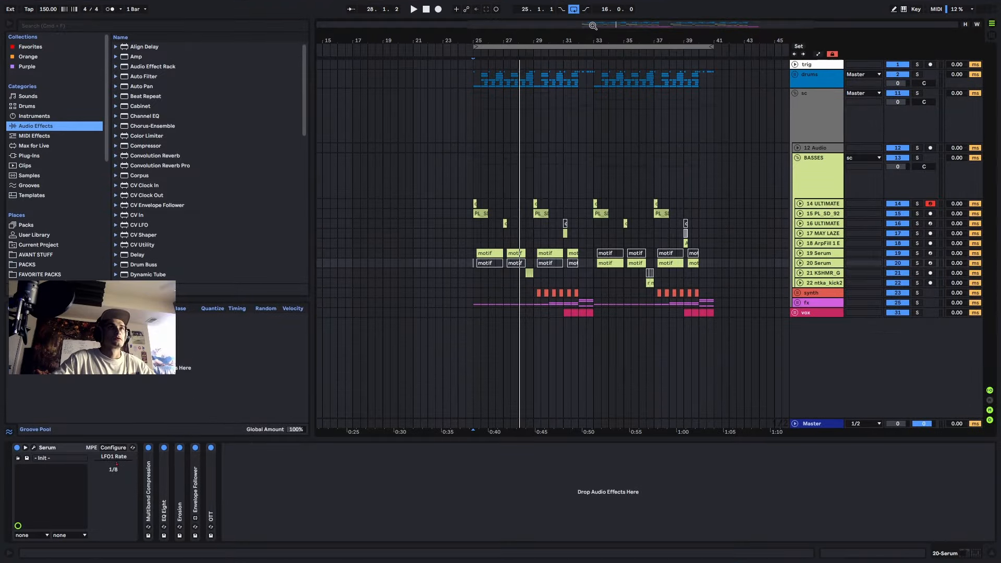
# - Look over the drum, bass, synth and laser fill parts of the arrangement between bars 25 and 41
pyautogui.moveTo(623, 26); pyautogui.dragTo(622, 36)
pyautogui.moveTo(400, 125); pyautogui.dragTo(753, 60)
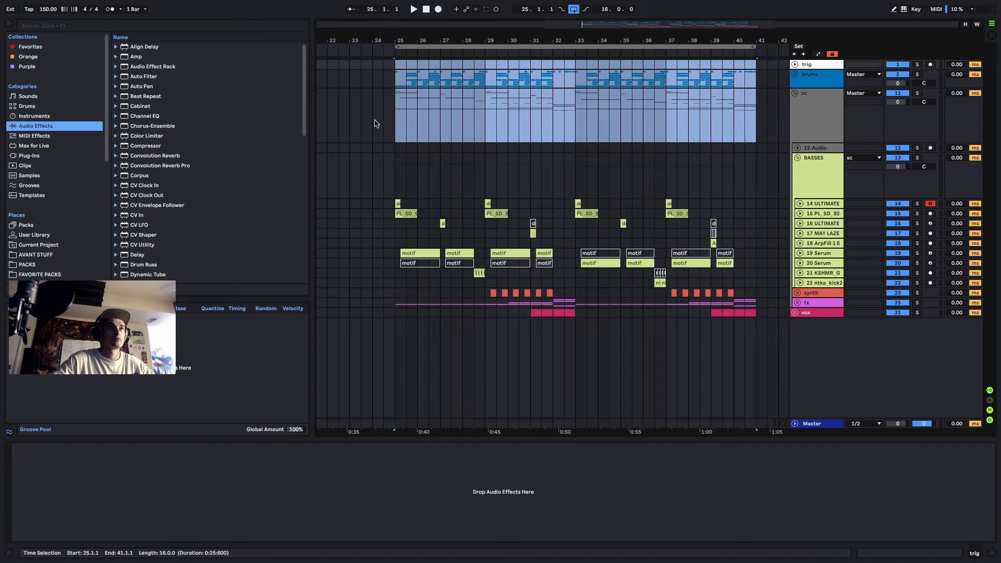
pyautogui.click(393, 126)
pyautogui.scroll(-3, 401, 181)
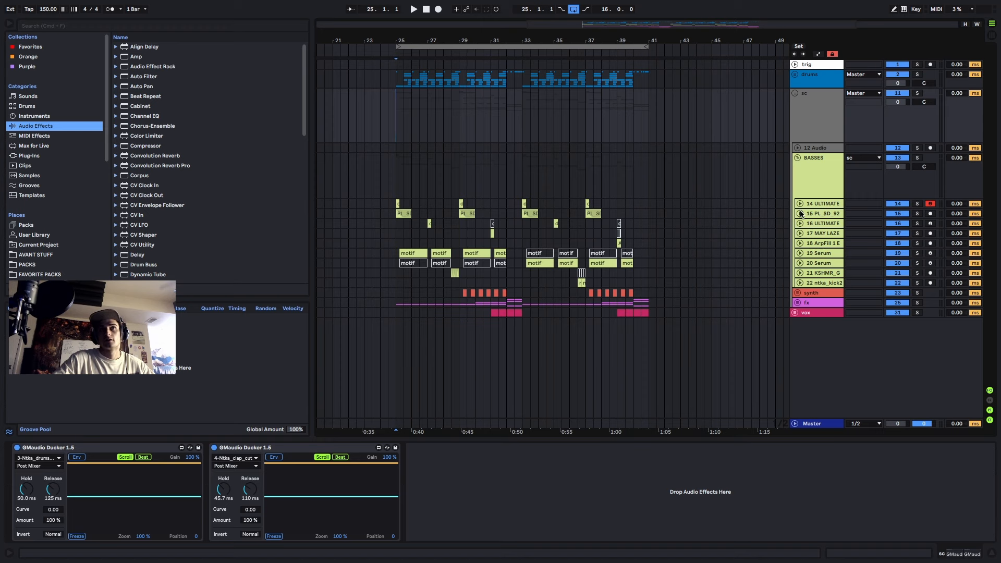
pyautogui.click(803, 176)
pyautogui.moveTo(395, 189); pyautogui.dragTo(648, 187)
pyautogui.moveTo(647, 21)
pyautogui.mouseDown()
pyautogui.moveTo(664, 27)
pyautogui.moveTo(660, 50)
pyautogui.moveTo(653, 26)
pyautogui.mouseUp()
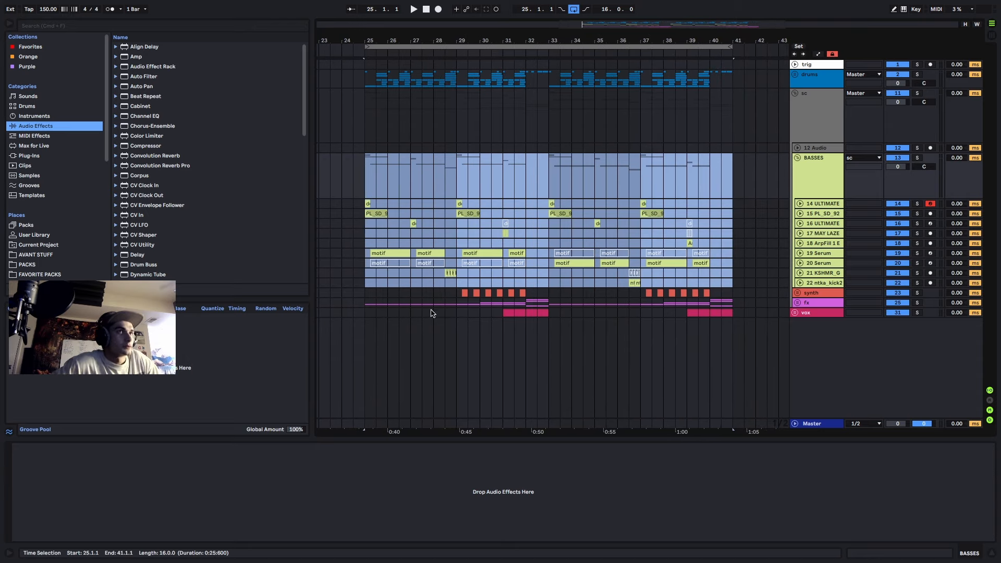
pyautogui.moveTo(459, 290); pyautogui.dragTo(539, 286)
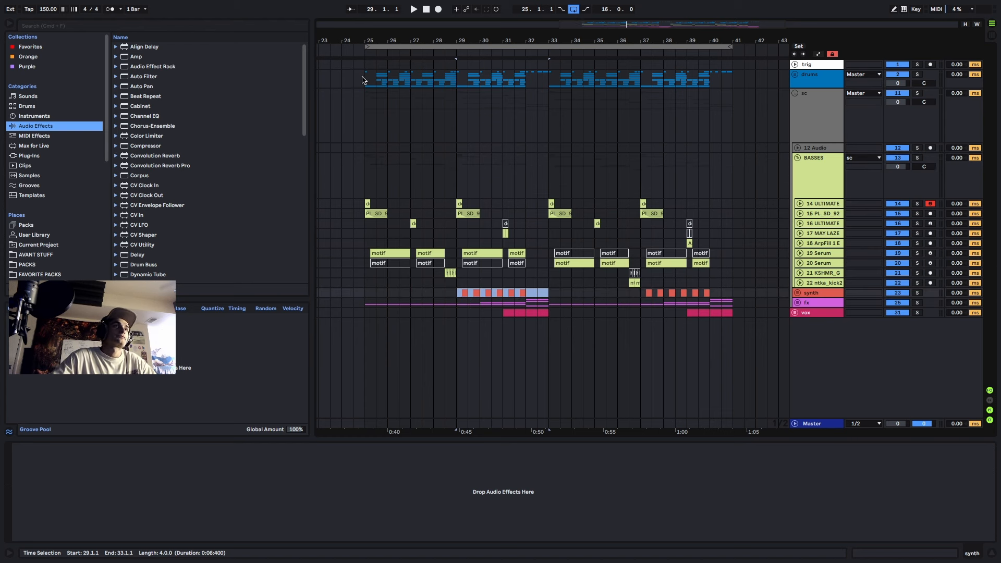
pyautogui.moveTo(363, 80); pyautogui.dragTo(537, 230)
pyautogui.click(502, 234)
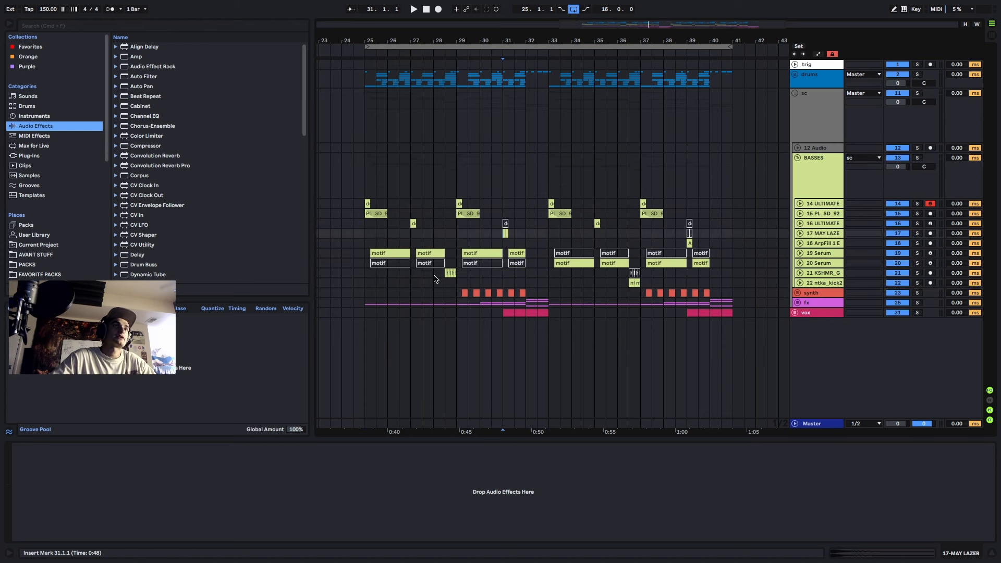
pyautogui.click(451, 272)
pyautogui.click(635, 286)
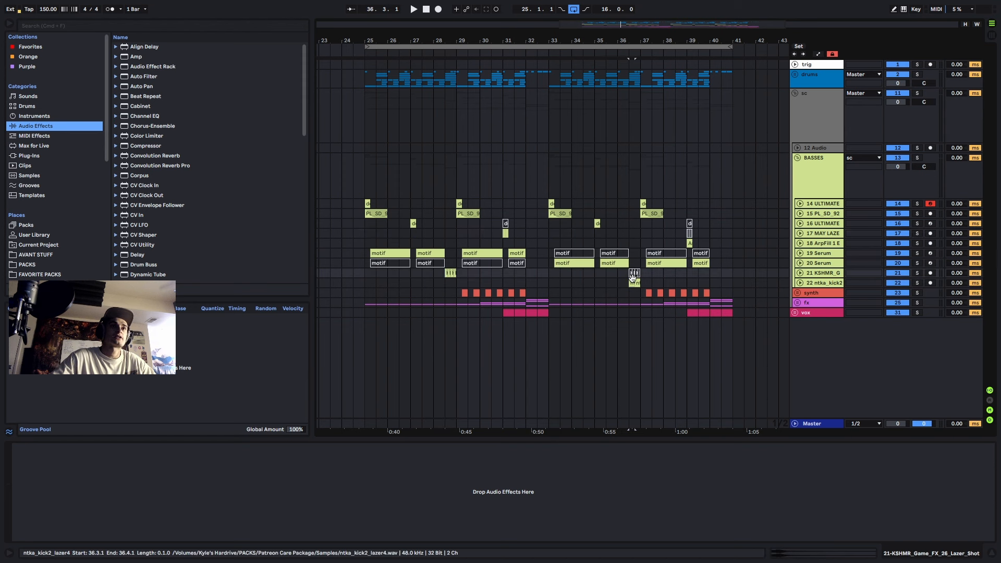
# - Unfold the vox group and its track to examine the vocal clips, and collapse both again
pyautogui.click(550, 314)
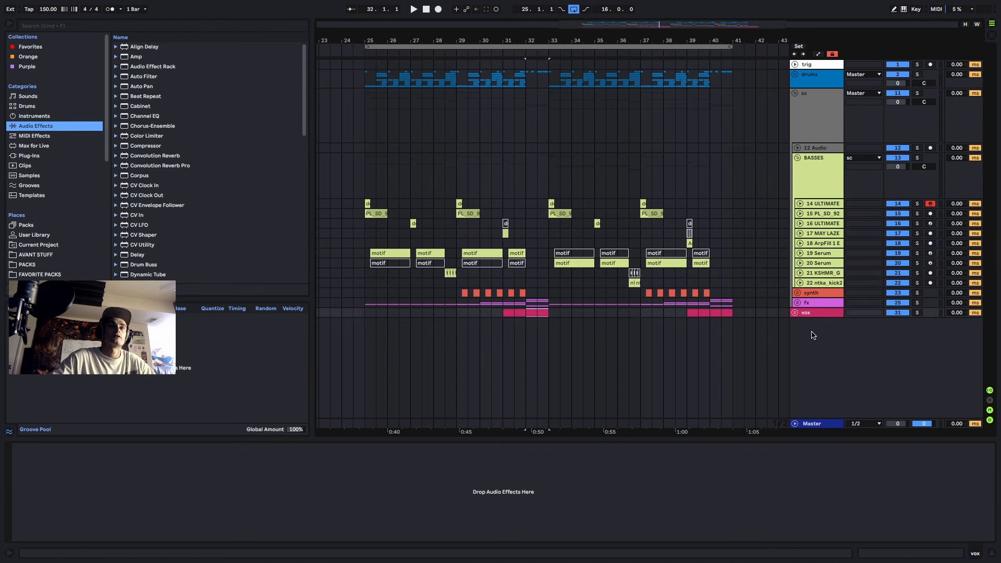
pyautogui.click(795, 314)
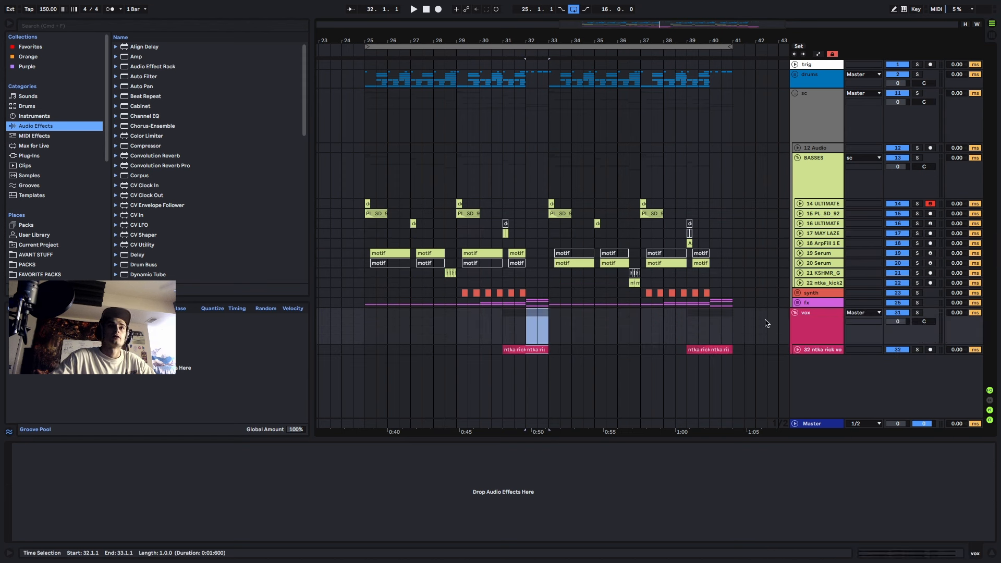
pyautogui.click(796, 350)
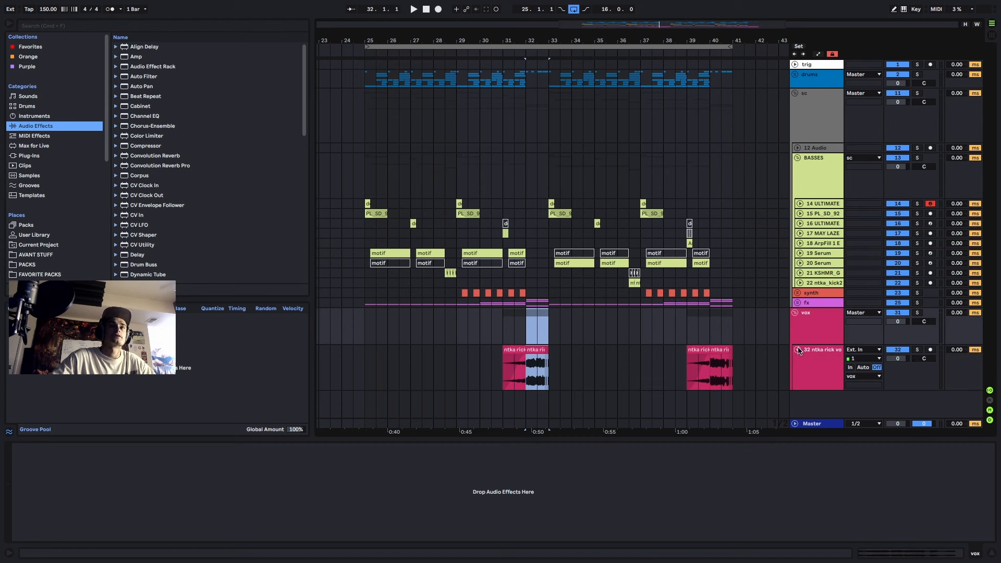
pyautogui.click(798, 351)
pyautogui.click(796, 313)
# - Compare the motif clips and device chains of the two Serum bass tracks, 19 and 20
pyautogui.click(388, 253)
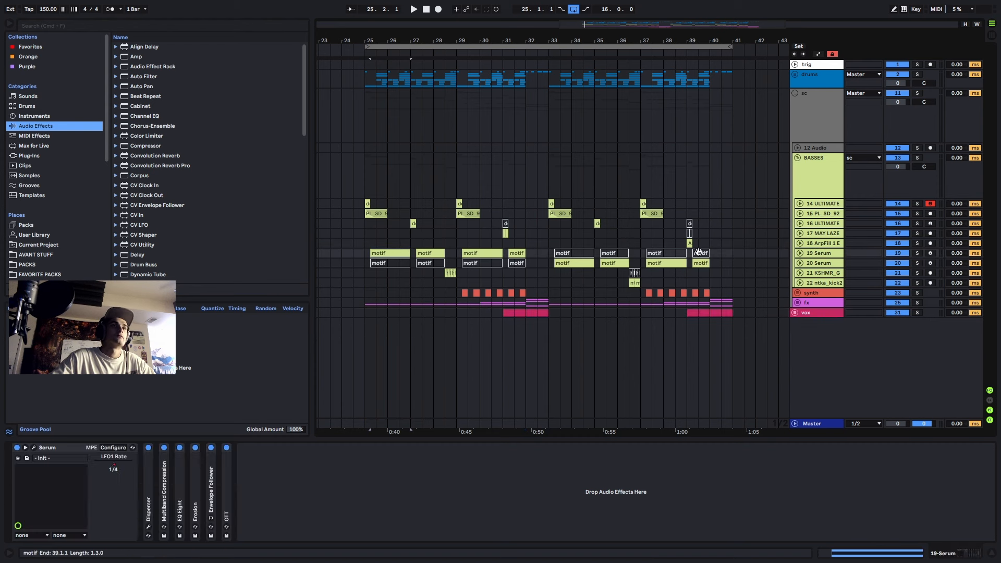
pyautogui.scroll(5, 379, 264)
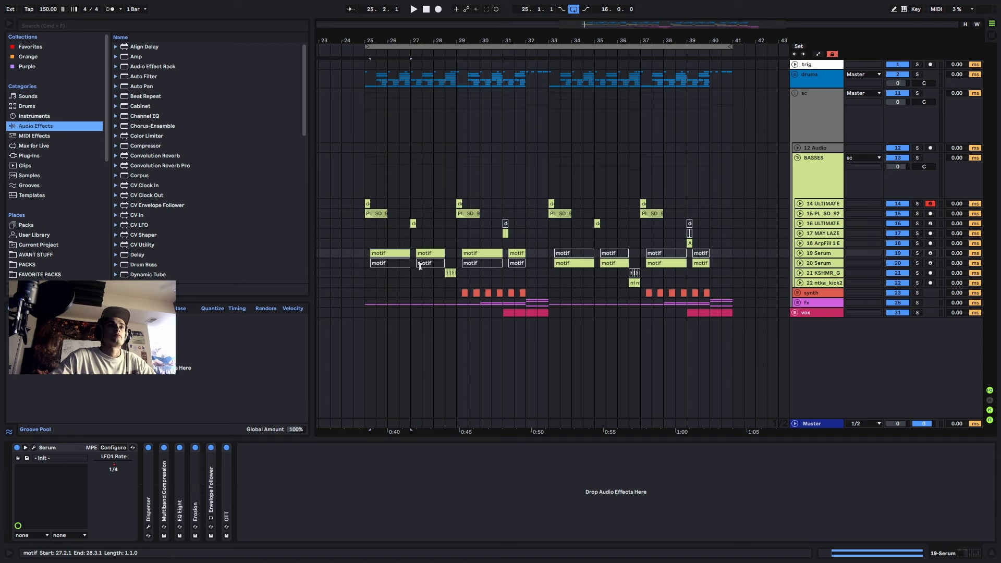
pyautogui.scroll(-5, 380, 263)
pyautogui.click(600, 181)
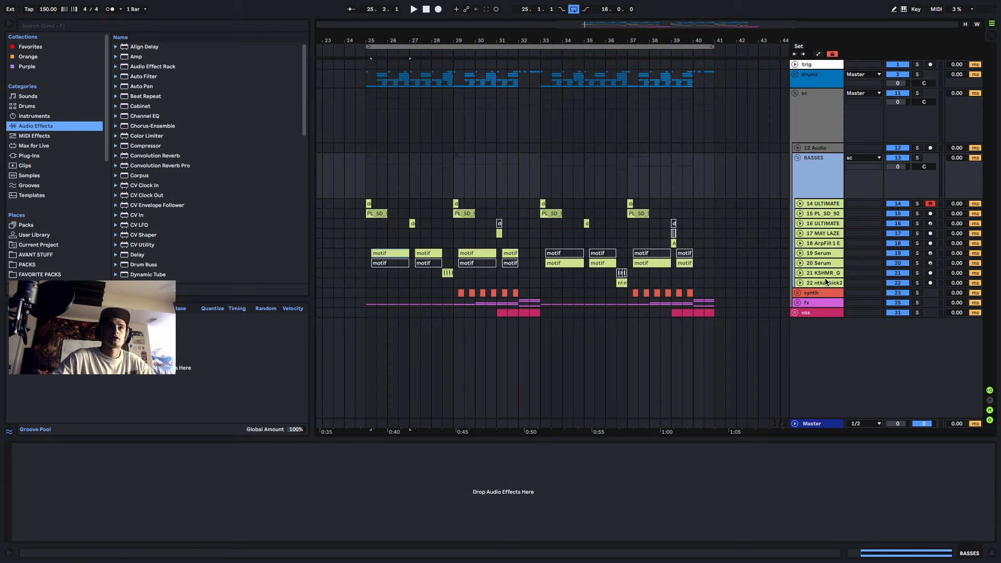
pyautogui.click(818, 263)
pyautogui.click(818, 253)
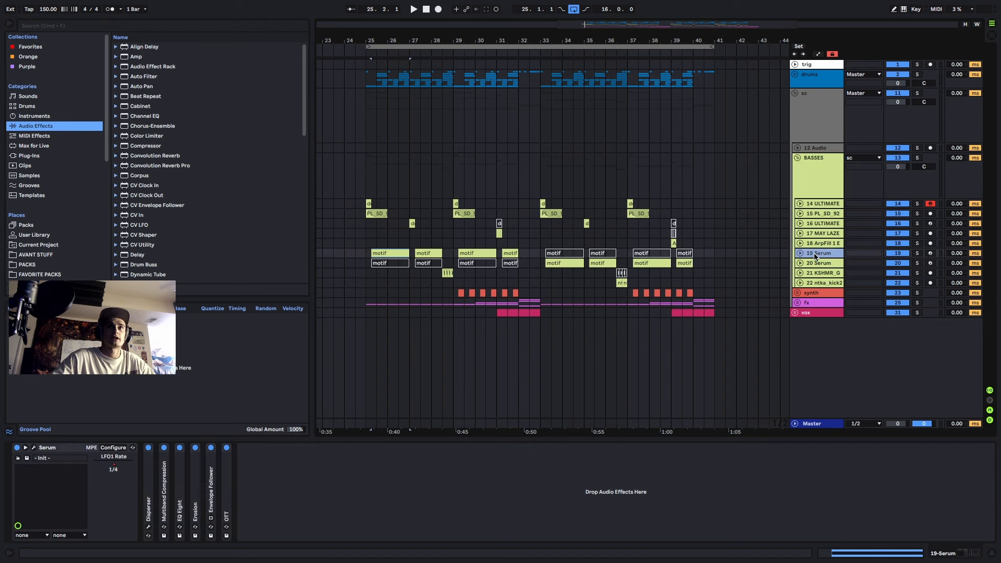
pyautogui.click(818, 264)
pyautogui.click(817, 254)
pyautogui.click(818, 263)
pyautogui.click(817, 254)
pyautogui.click(817, 263)
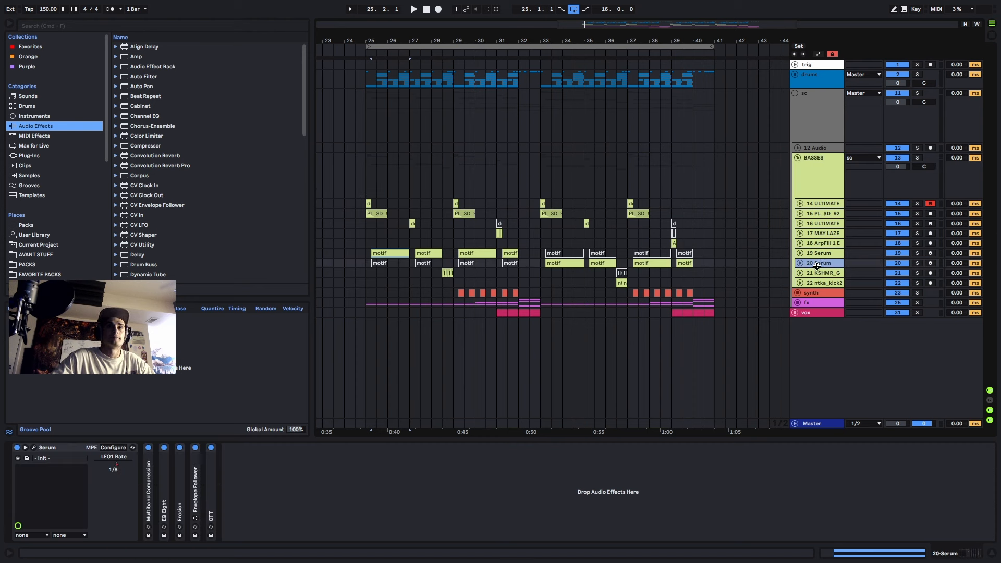
pyautogui.click(817, 254)
pyautogui.click(819, 264)
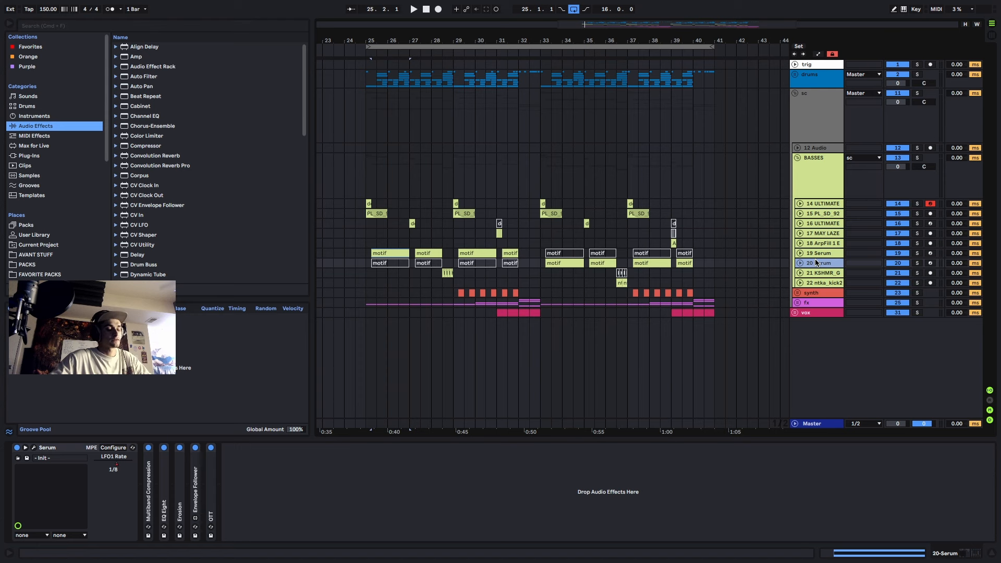
pyautogui.press('super+shift+t')
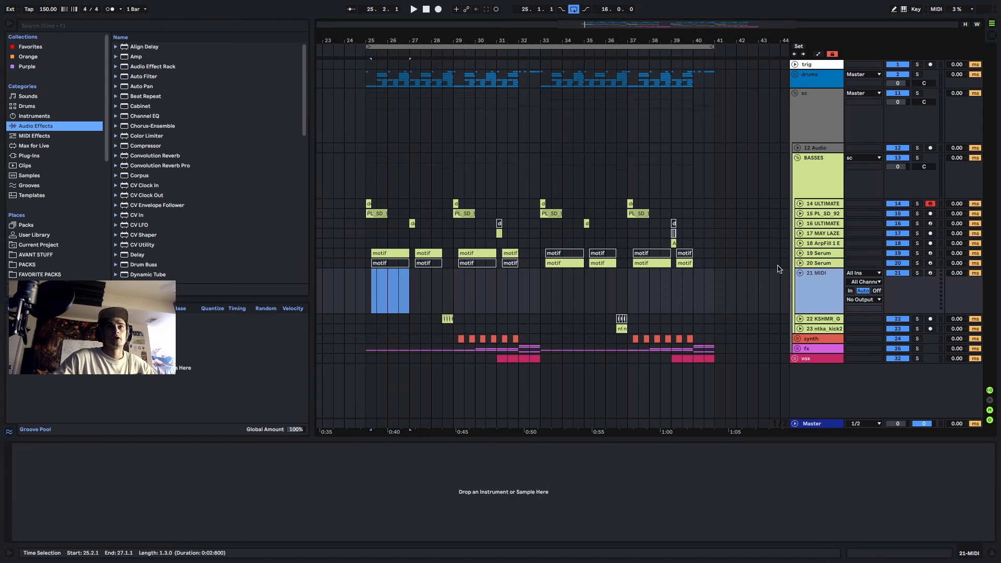
pyautogui.click(475, 253)
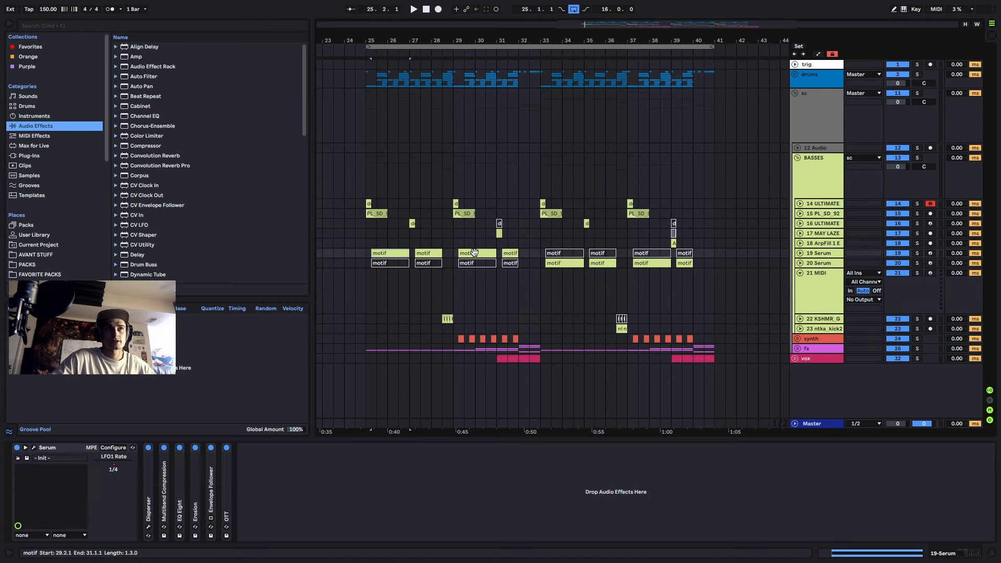
pyautogui.keyDown('shift'); pyautogui.click(513, 253); pyautogui.keyUp('shift')
pyautogui.click(366, 284)
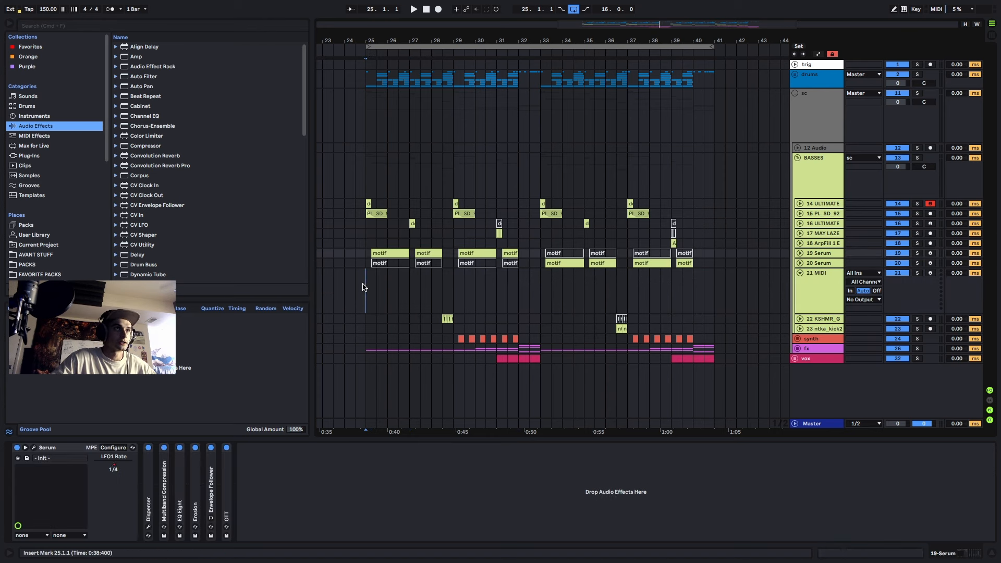
pyautogui.press('Delete')
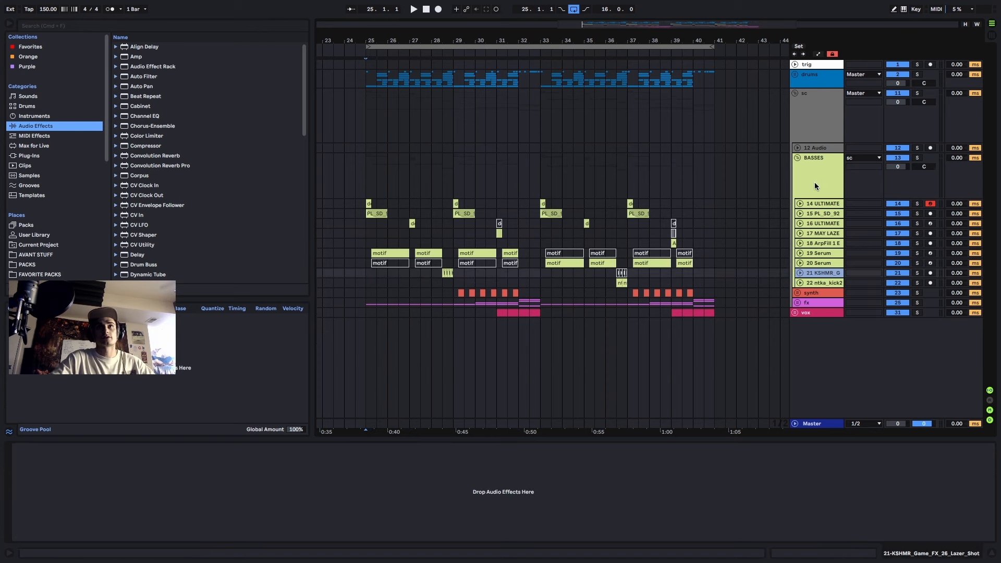
# - Insert a new MIDI track below the BASSES group, group it and name the group SUB
pyautogui.click(814, 183)
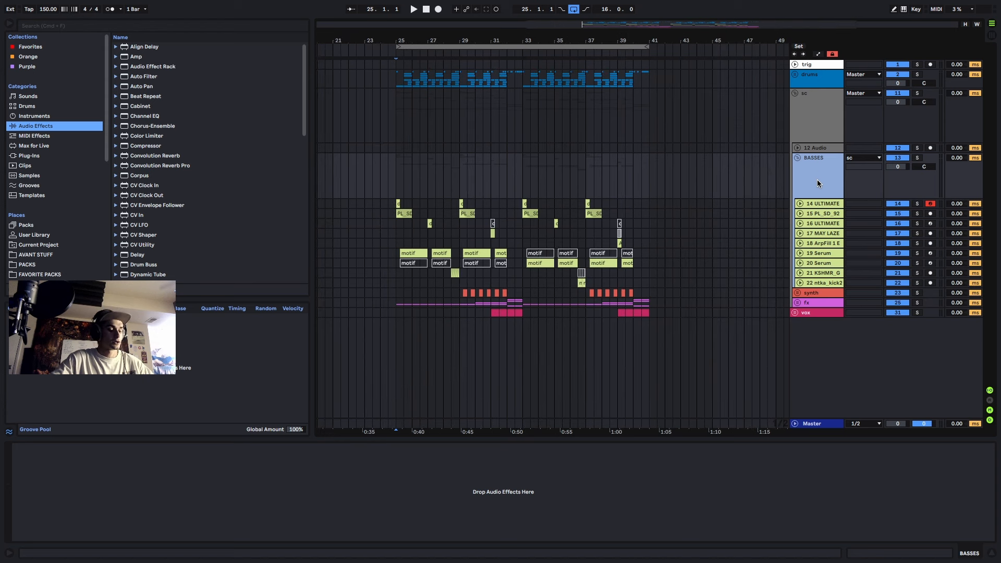
pyautogui.press('super+shift+t')
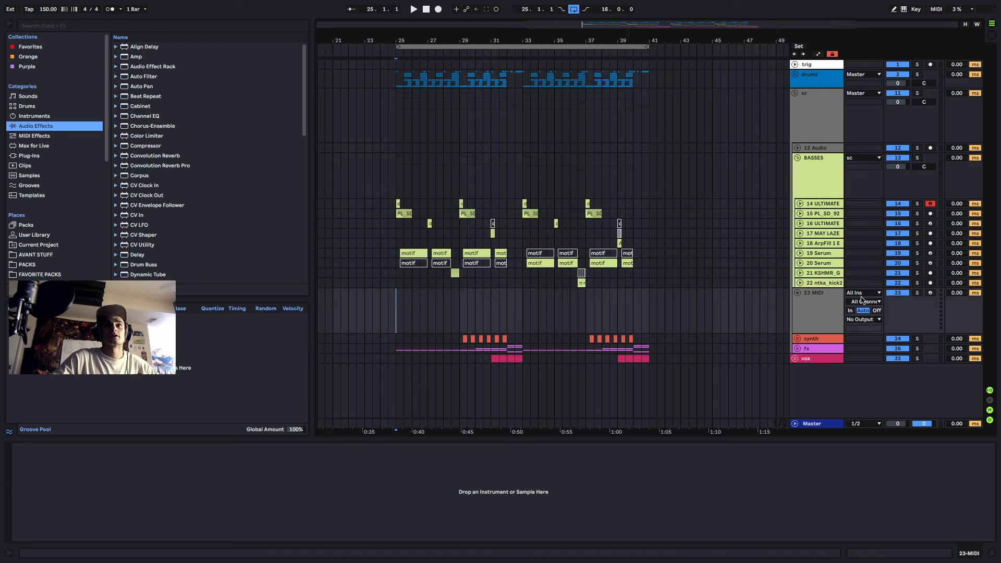
pyautogui.press('super+g')
pyautogui.press('super+r')
pyautogui.write('SU')
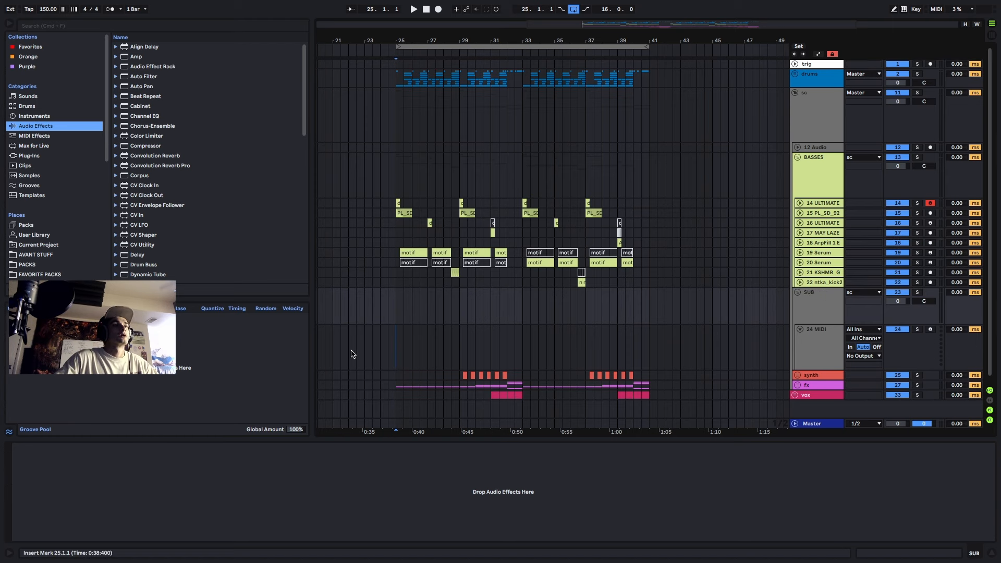
# - Solo Serum track 19 and play its first motif clip from bar 25.2
pyautogui.scroll(3, 365, 344)
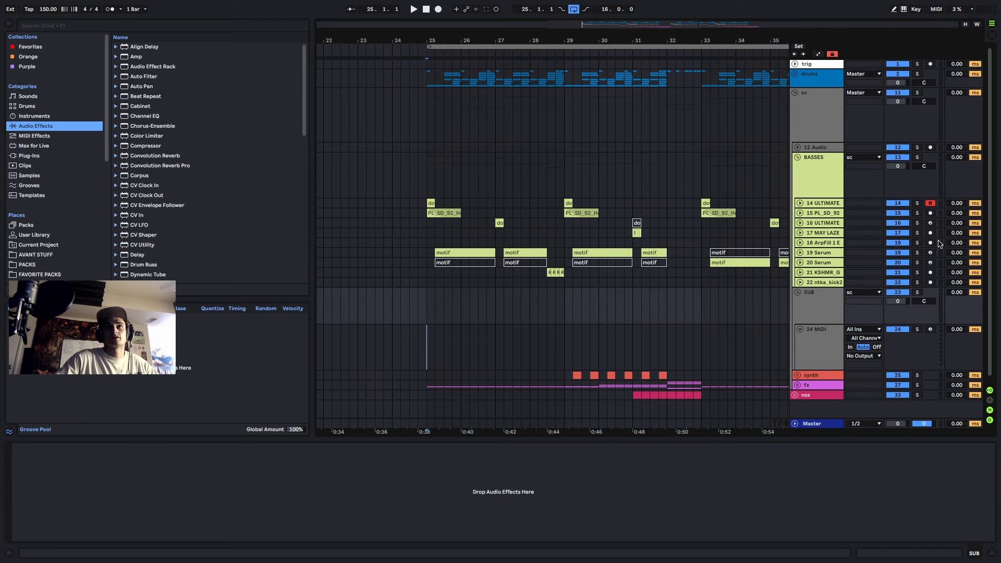
pyautogui.click(917, 252)
pyautogui.click(471, 252)
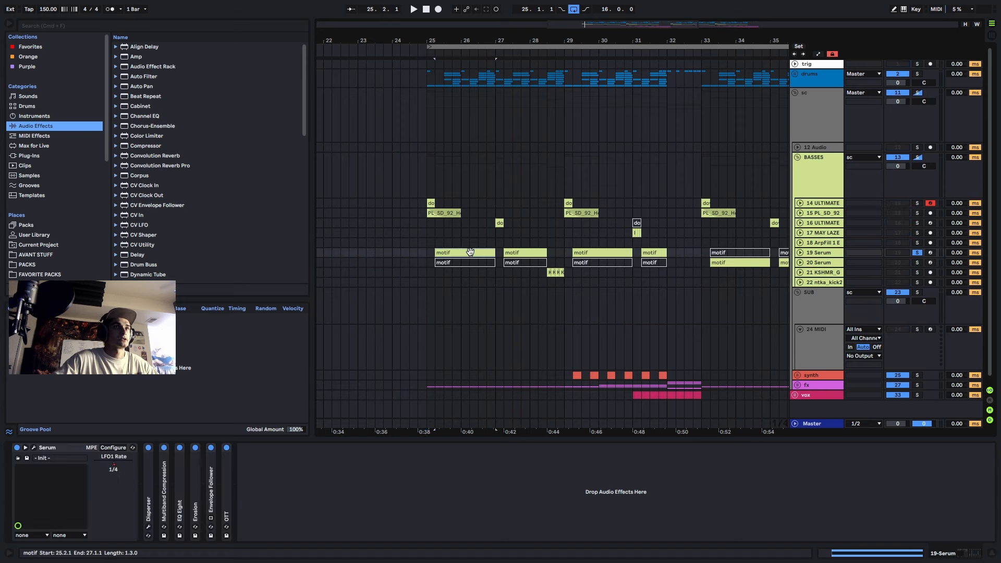
pyautogui.press('space')
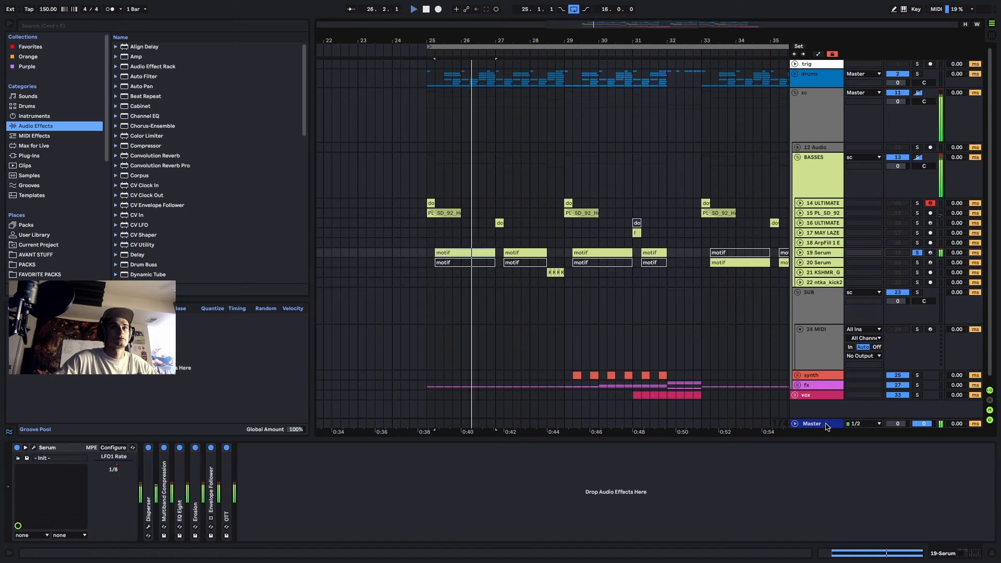
# - Add an EQ Eight with its default low cut to the end of Serum track 19's chain and play the motif
pyautogui.click(813, 423)
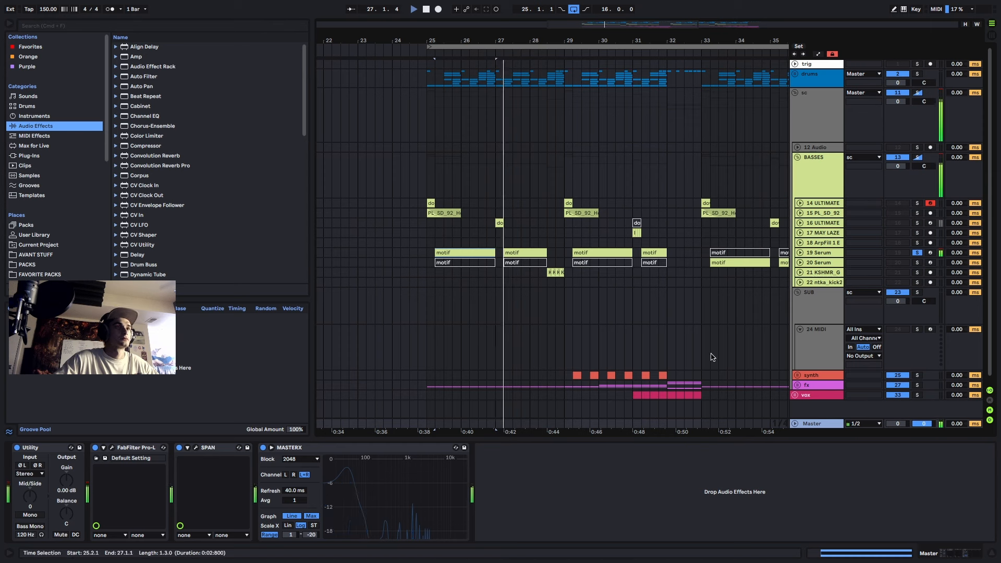
pyautogui.click(822, 252)
pyautogui.press('space')
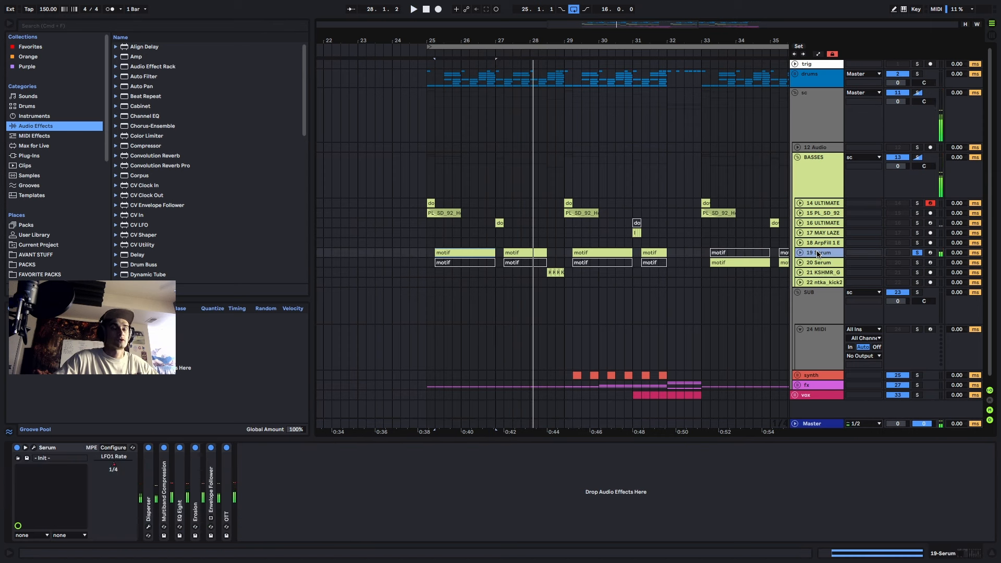
pyautogui.press('super+f')
pyautogui.write('eq')
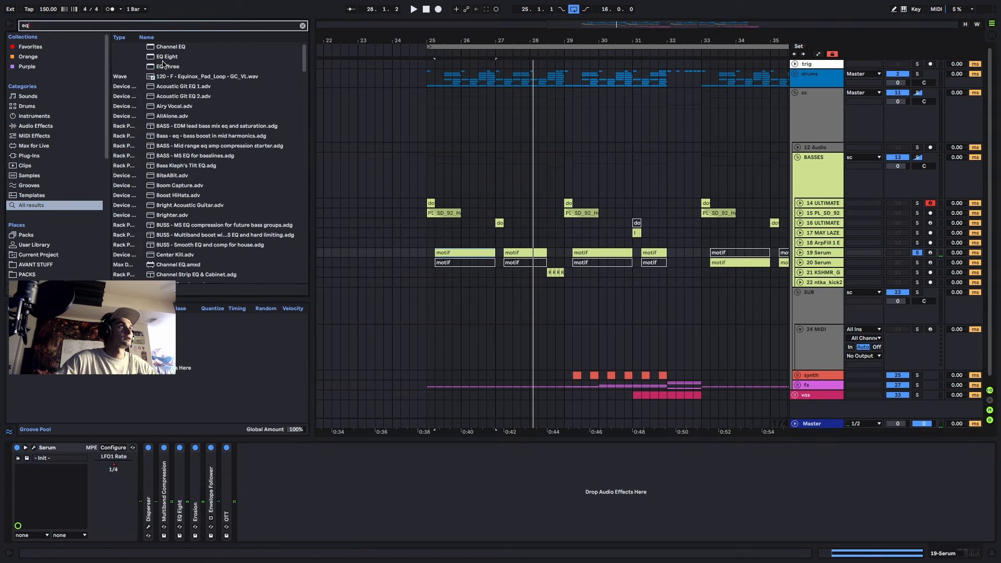
pyautogui.doubleClick(166, 56)
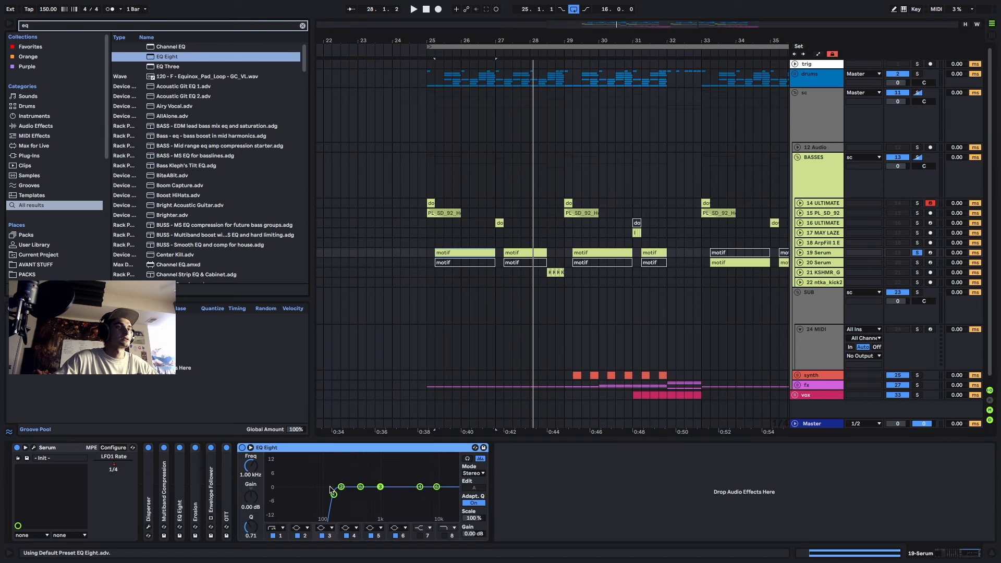
pyautogui.scroll(-1, 415, 316)
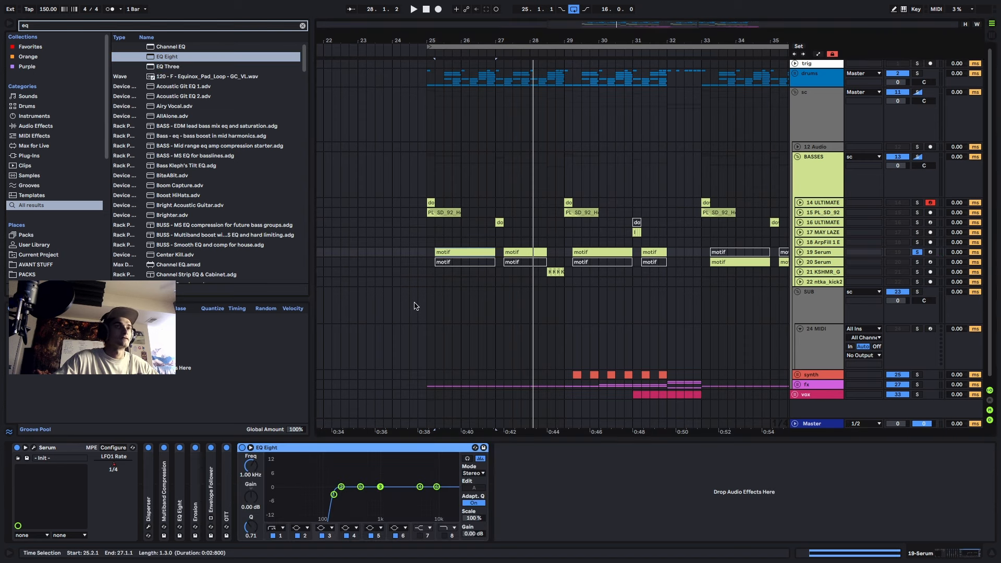
pyautogui.press('space')
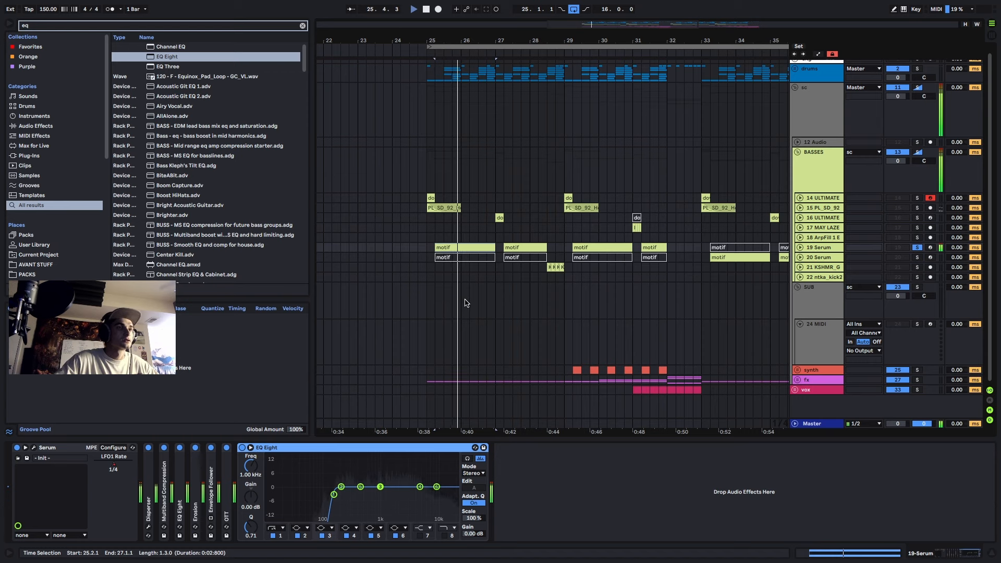
pyautogui.press('space')
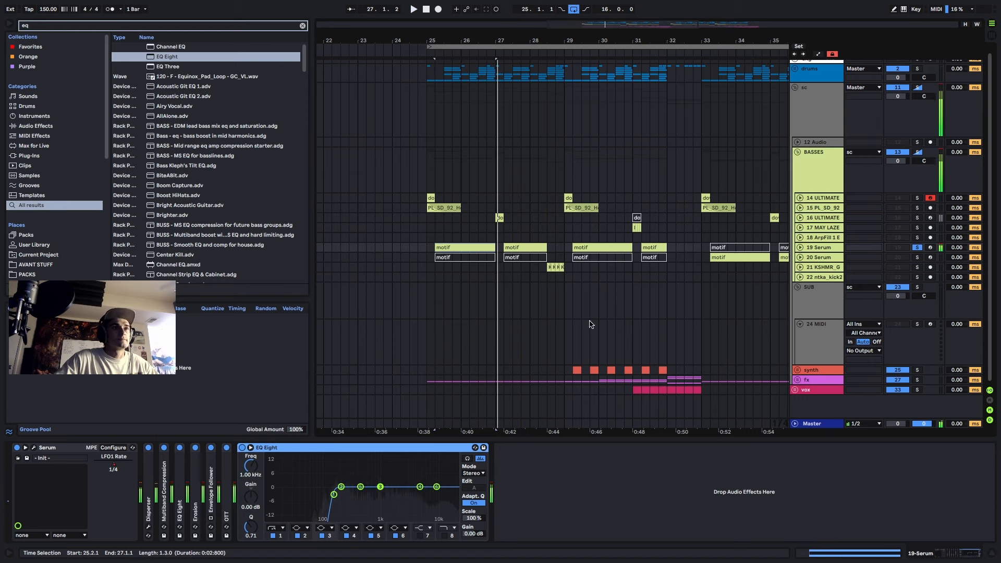
# - Insert an empty MIDI clip on track 24 in the SUB group, from bar 25.2 to bar 27.1
pyautogui.click(407, 340)
pyautogui.moveTo(435, 342); pyautogui.dragTo(504, 343)
pyautogui.hotkey('ctrl', 'shift', 'm')
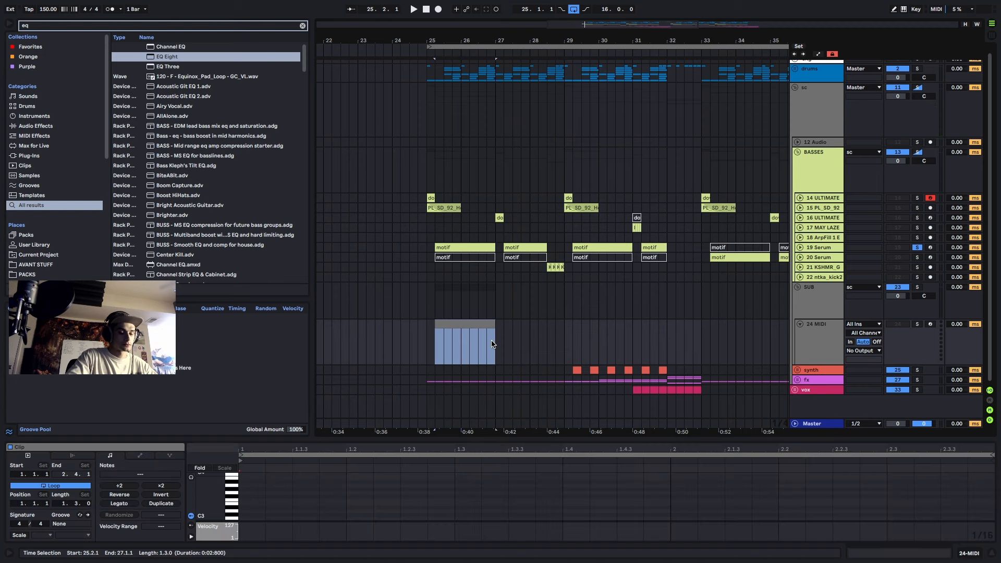
# - Find the VST3 version of Serum, load it on the SUB group's MIDI track and close the plug-in window
pyautogui.hotkey('ctrl', 'f')
pyautogui.write('serum vst')
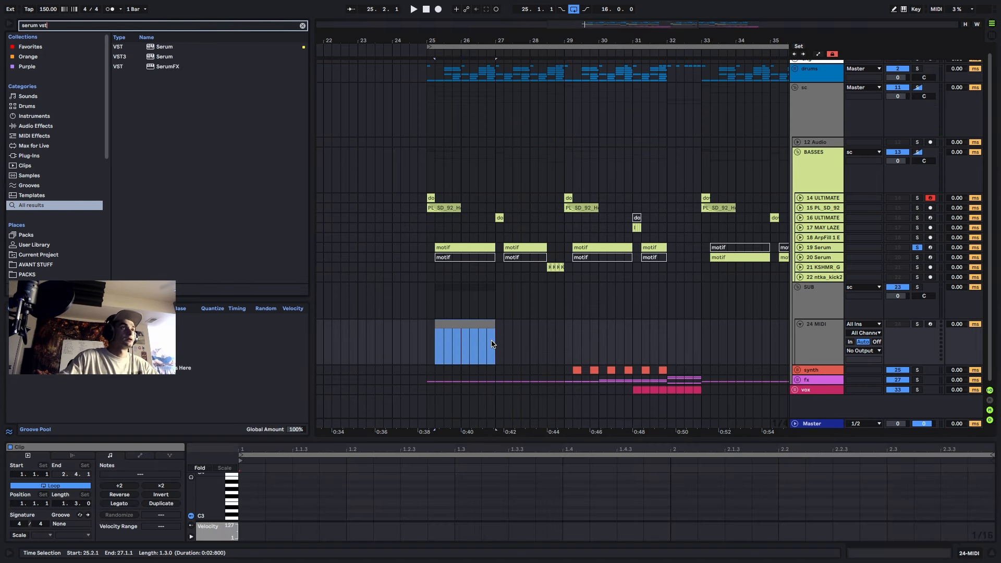
pyautogui.click(173, 58)
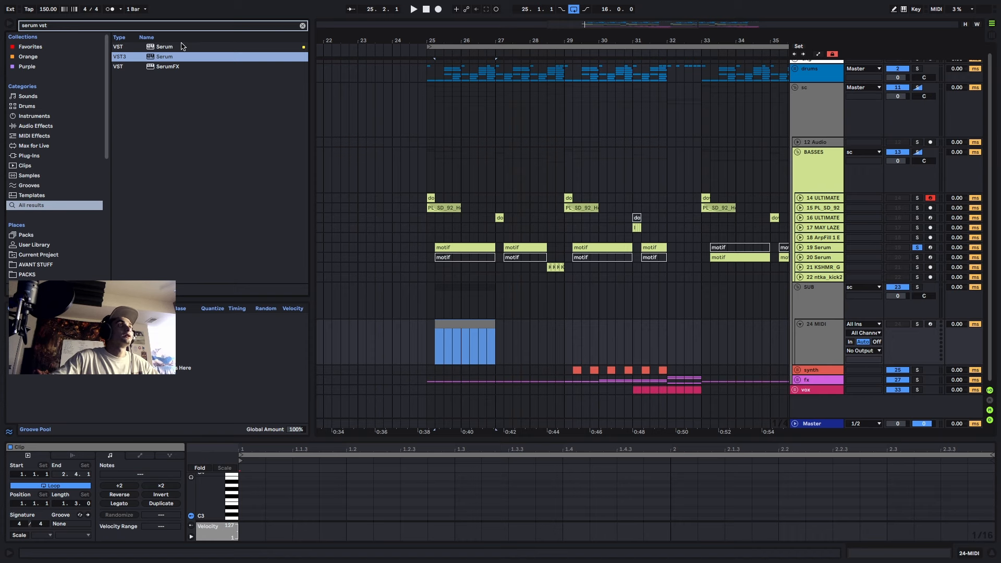
pyautogui.doubleClick(480, 325)
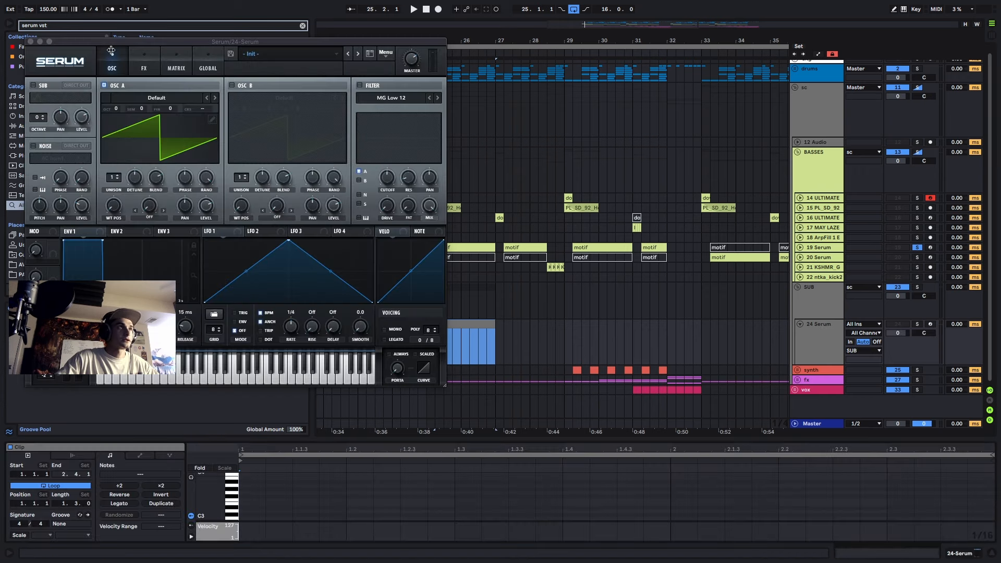
pyautogui.click(32, 42)
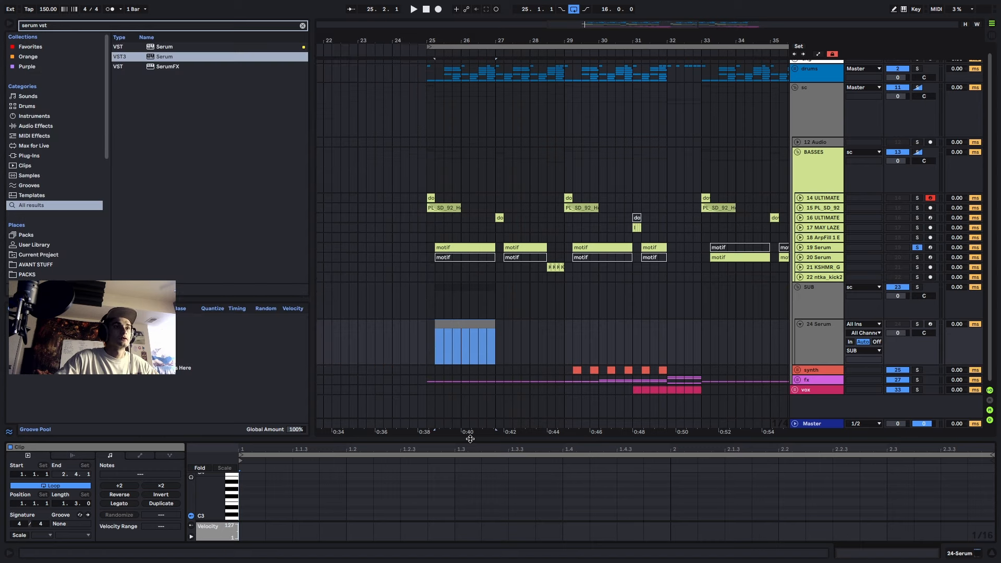
# - Draw a single D0 note across the full length of the new sub clip and zoom the arrangement to the clip
pyautogui.moveTo(472, 441); pyautogui.dragTo(489, 207)
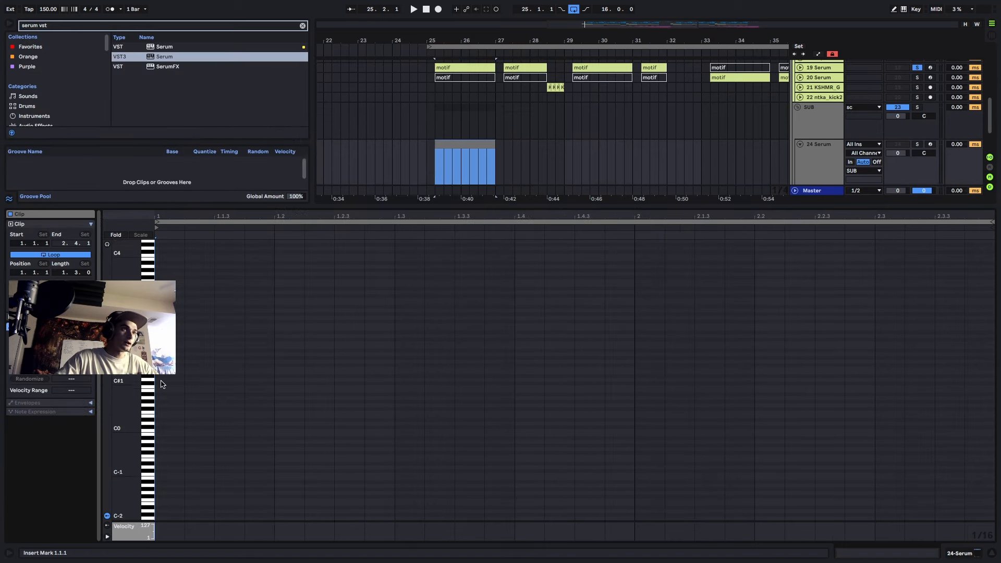
pyautogui.moveTo(132, 408); pyautogui.dragTo(169, 447)
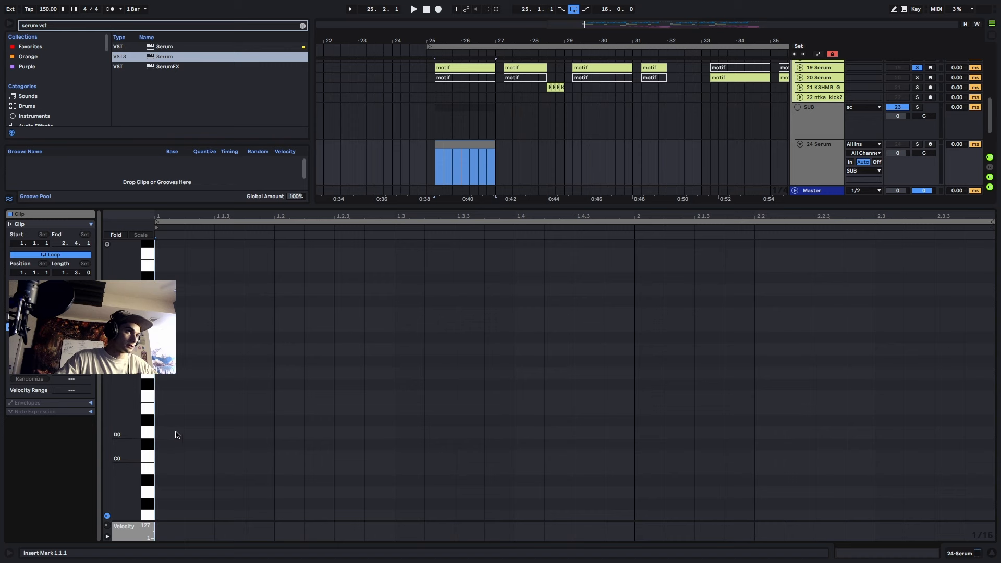
pyautogui.doubleClick(175, 434)
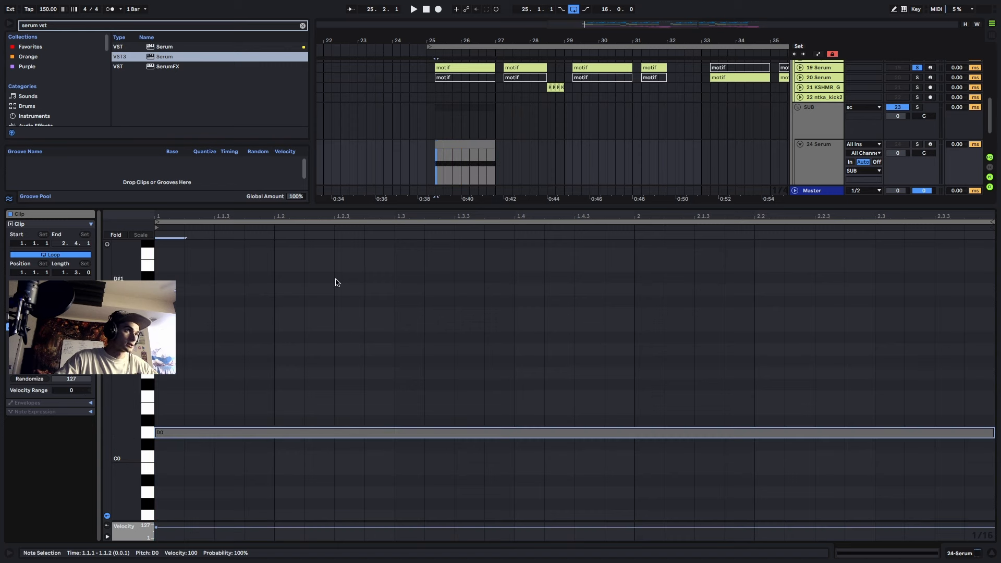
pyautogui.moveTo(447, 206); pyautogui.dragTo(455, 540)
pyautogui.click(464, 329)
pyautogui.press('z')
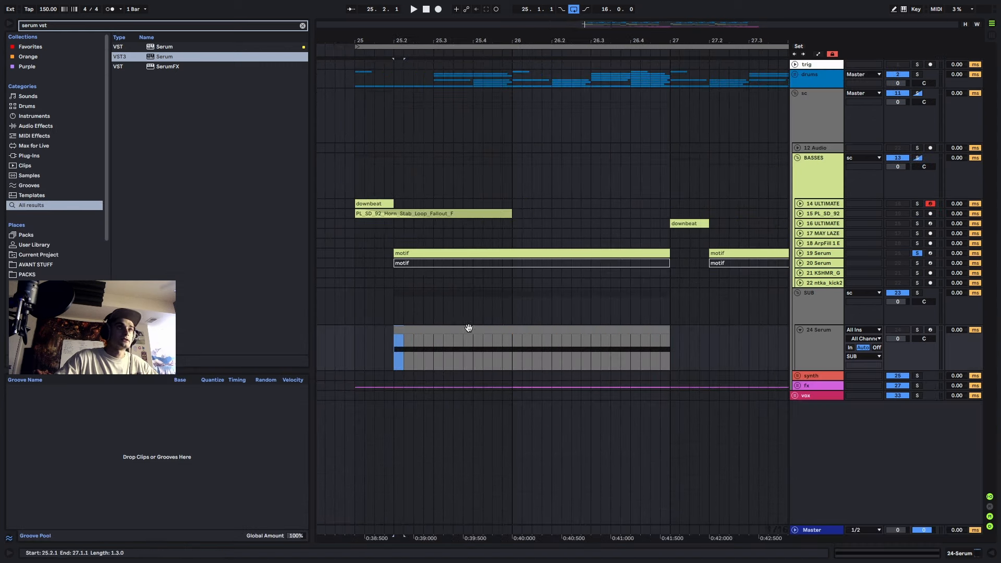
# - Set Osc A in track 24's Serum to the Analog wavetable Basic Shapes and move its position to the square wave
pyautogui.click(625, 329)
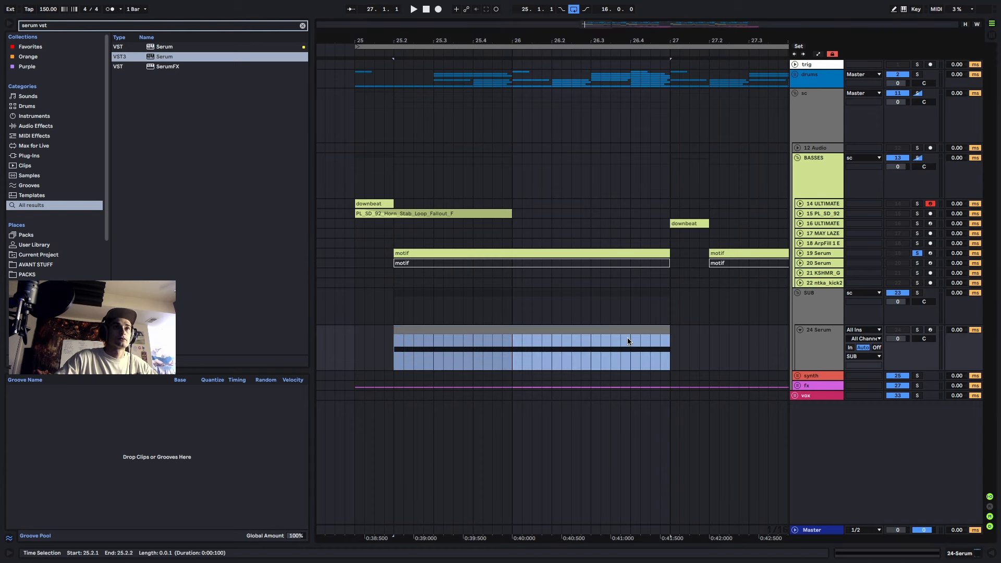
pyautogui.click(965, 556)
pyautogui.click(34, 448)
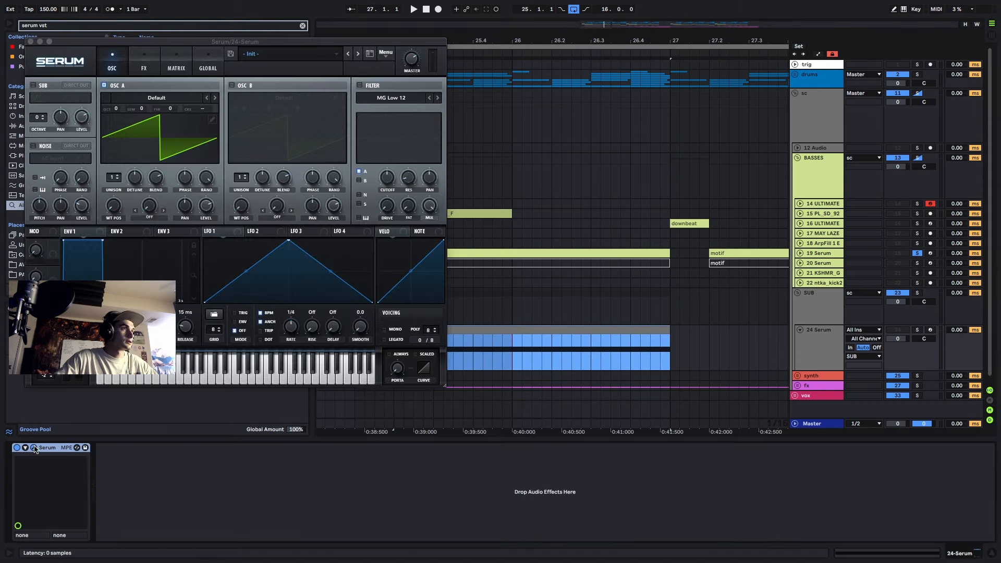
pyautogui.click(158, 100)
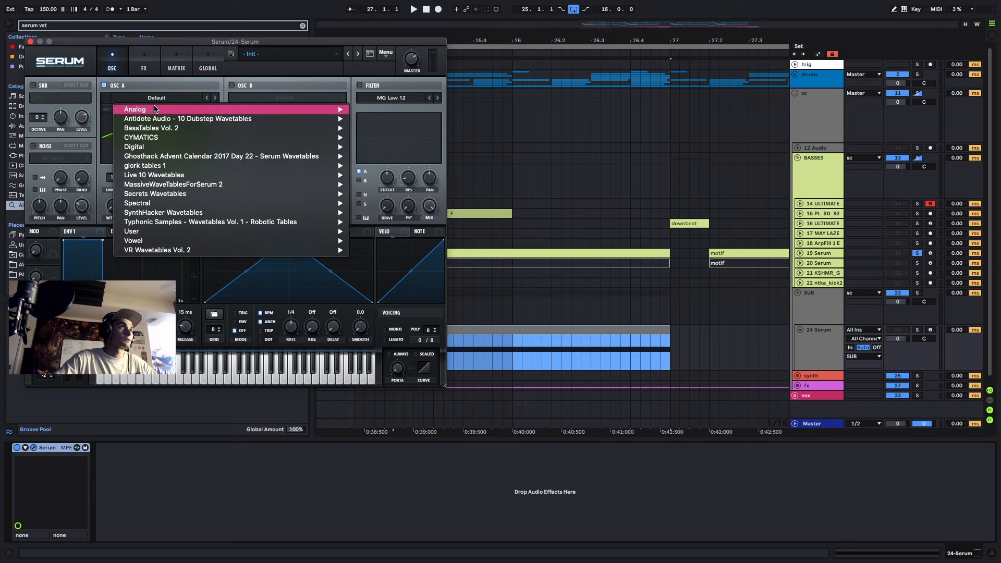
pyautogui.moveTo(156, 109)
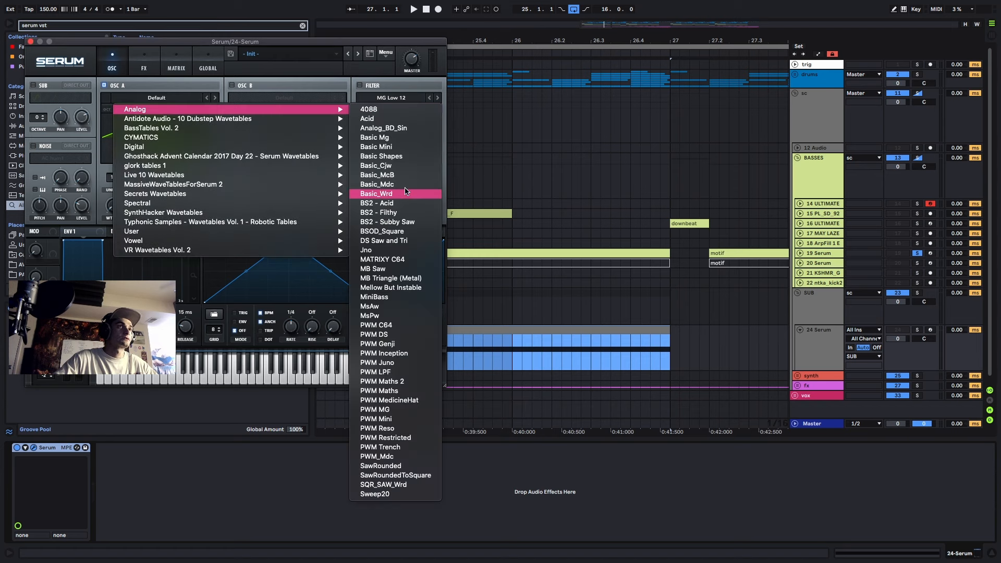
pyautogui.click(401, 157)
pyautogui.moveTo(114, 208); pyautogui.dragTo(127, 162)
# - Enable Serum's MG Low 24 filter with a lowered cutoff, and modulate Osc A's level with a trapezoid-shaped LFO 1 in trigger mode
pyautogui.click(360, 85)
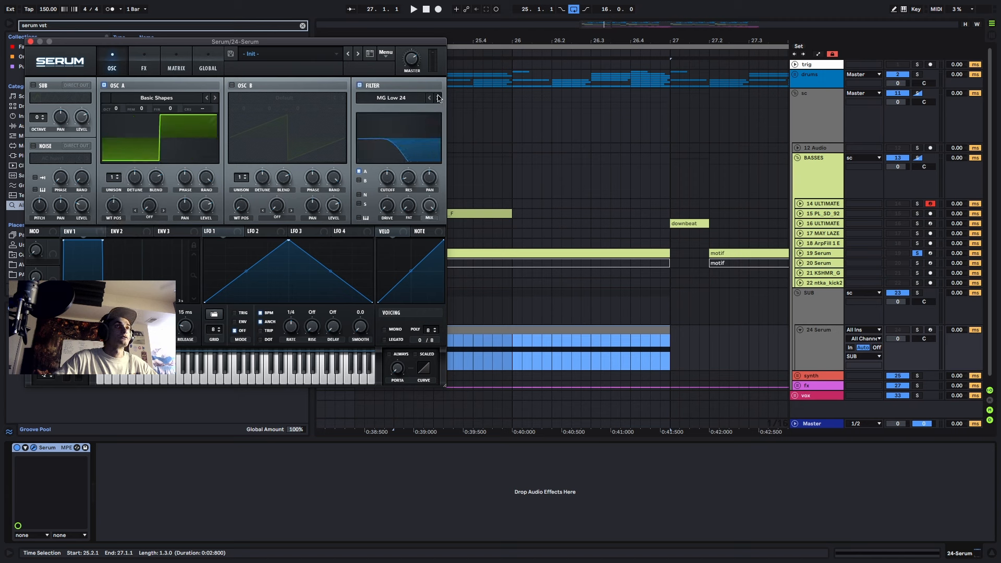
pyautogui.moveTo(386, 179); pyautogui.dragTo(388, 205)
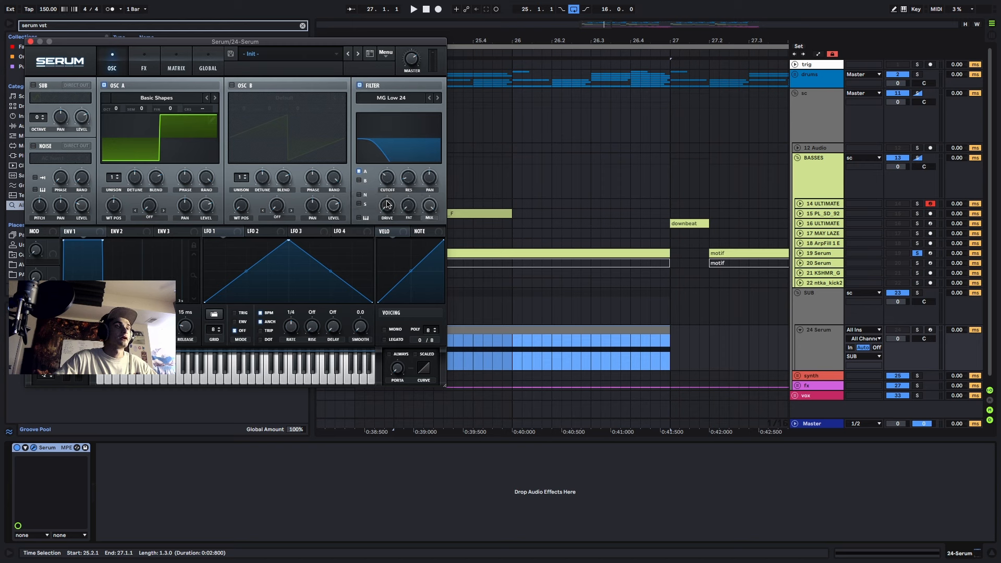
pyautogui.click(234, 230)
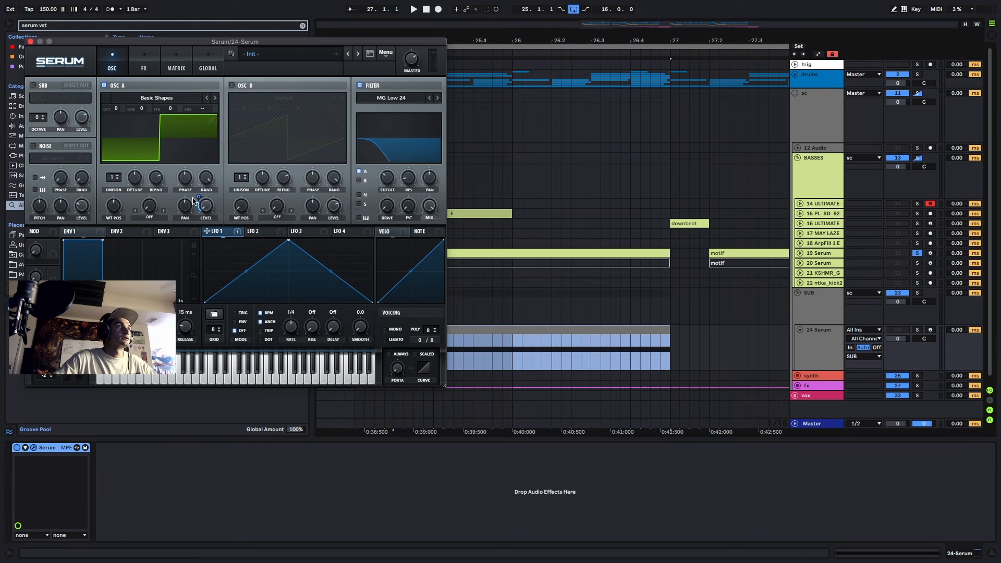
pyautogui.moveTo(192, 201); pyautogui.dragTo(206, 205)
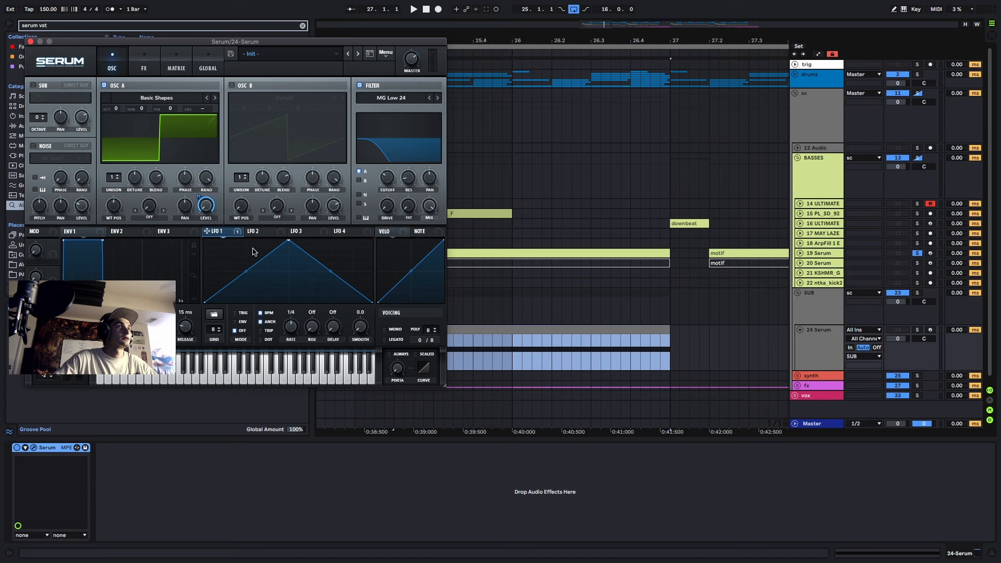
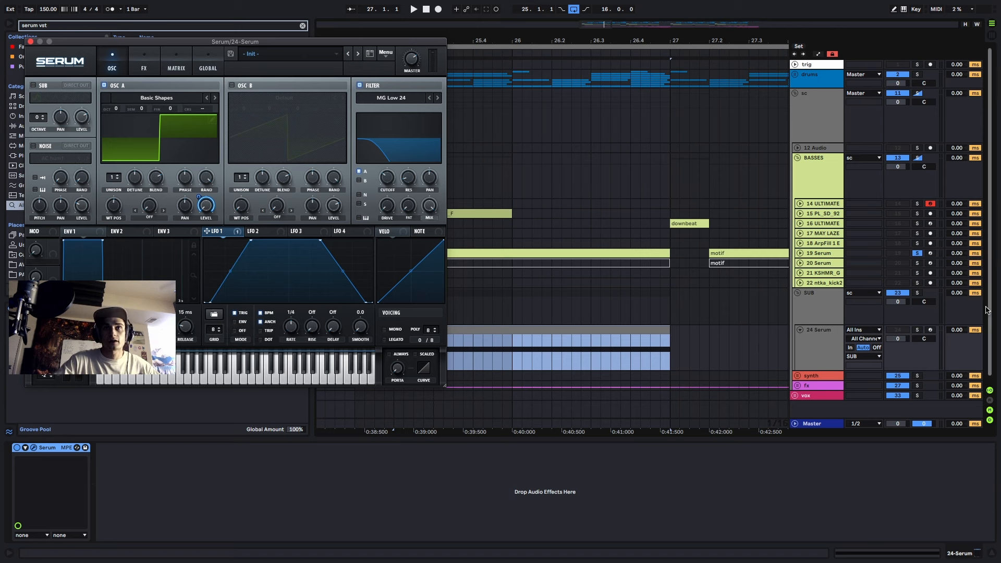
# - Solo Serum track 24 and color both the SUB group and its track dark blue
pyautogui.click(916, 330)
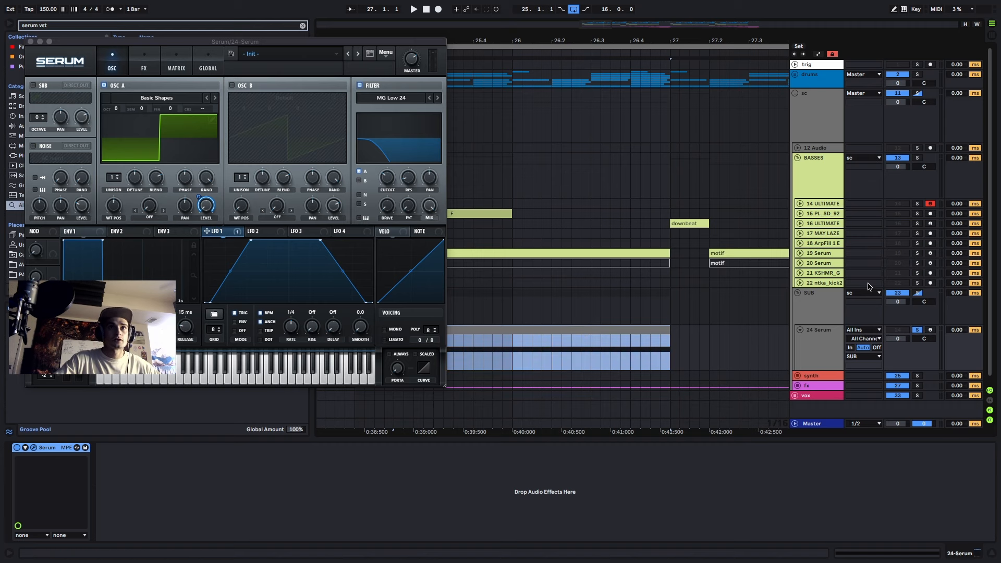
pyautogui.rightClick(822, 299)
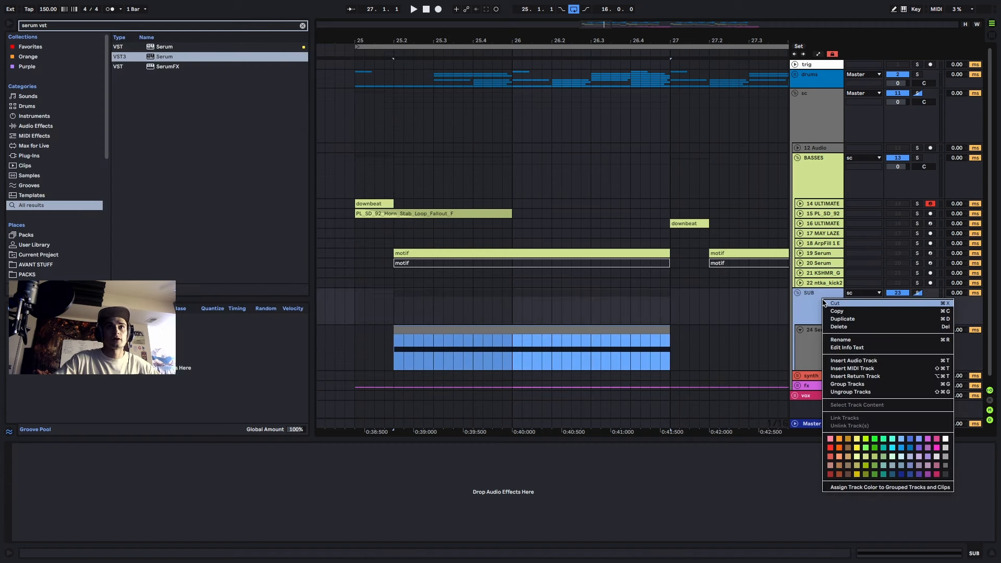
pyautogui.click(910, 475)
pyautogui.rightClick(828, 334)
pyautogui.click(916, 480)
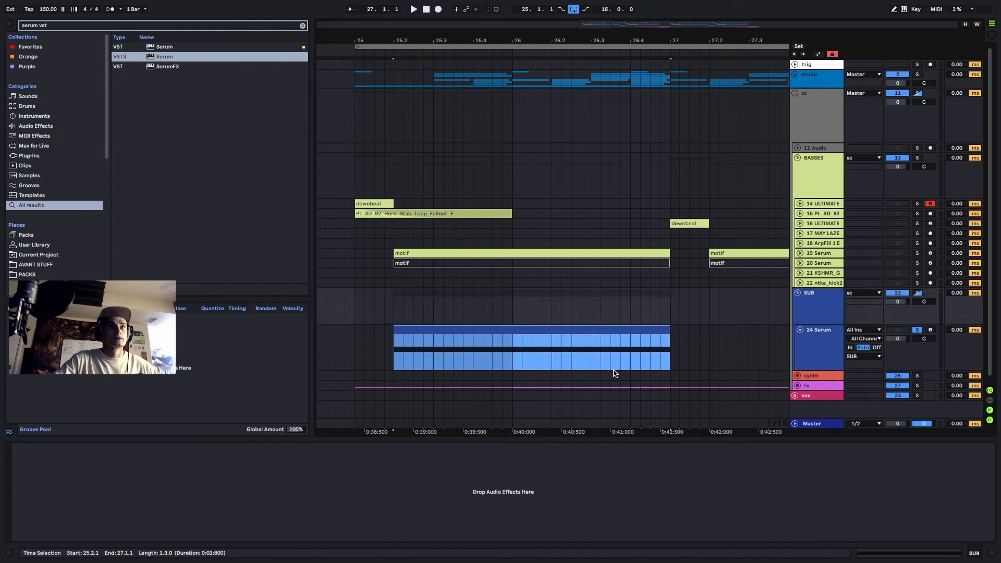
# - Play the sub clip while checking its level on the Master spectrum, and set Serum's master volume to 90%
pyautogui.press('space')
pyautogui.click(535, 331)
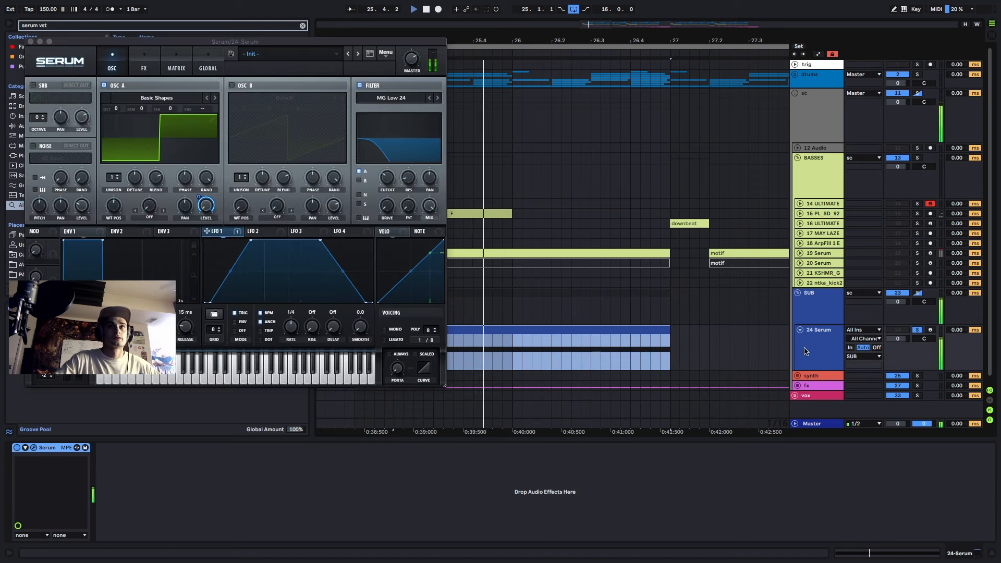
pyautogui.click(816, 425)
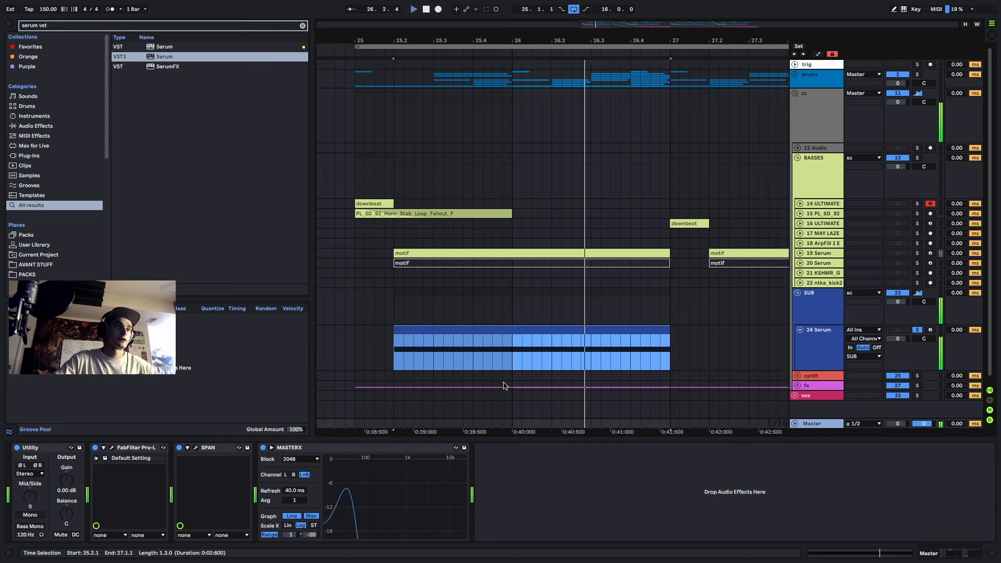
pyautogui.click(500, 335)
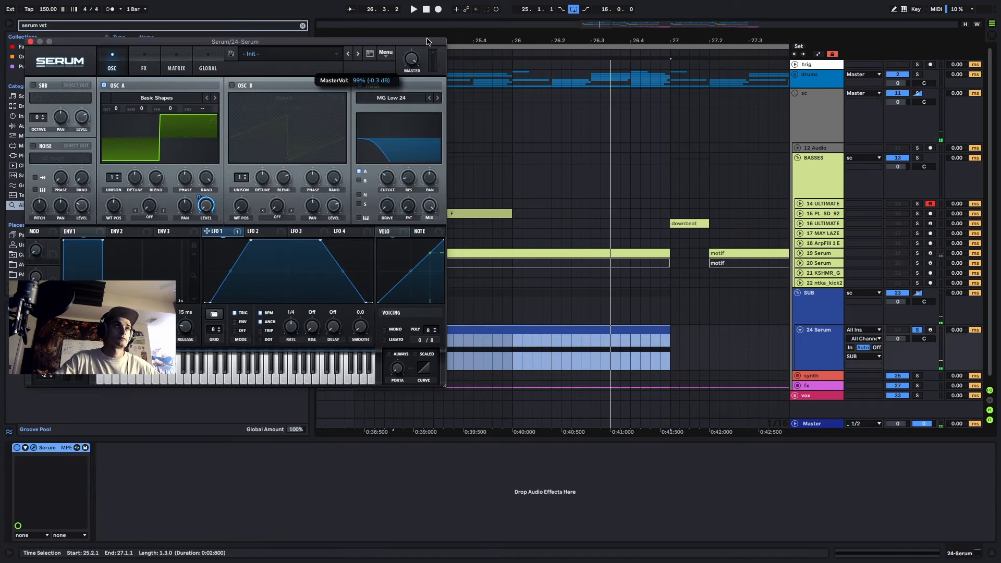
pyautogui.click(564, 468)
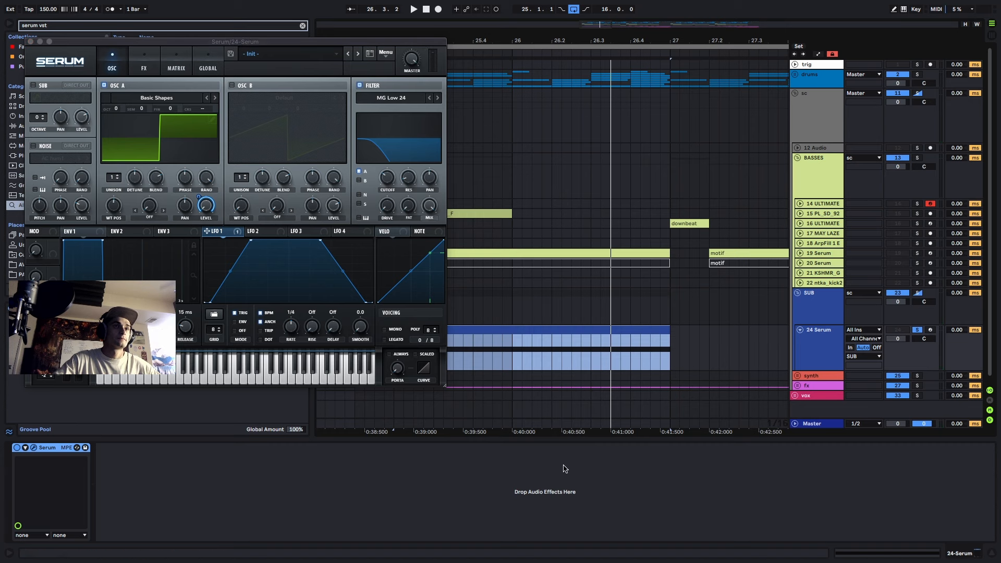
pyautogui.click(815, 420)
pyautogui.press('space')
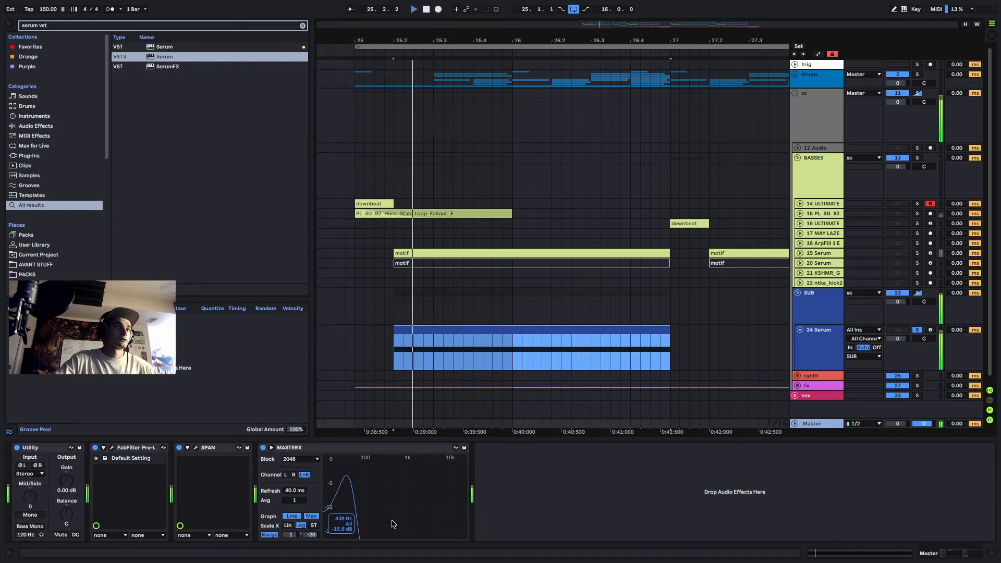
pyautogui.click(402, 348)
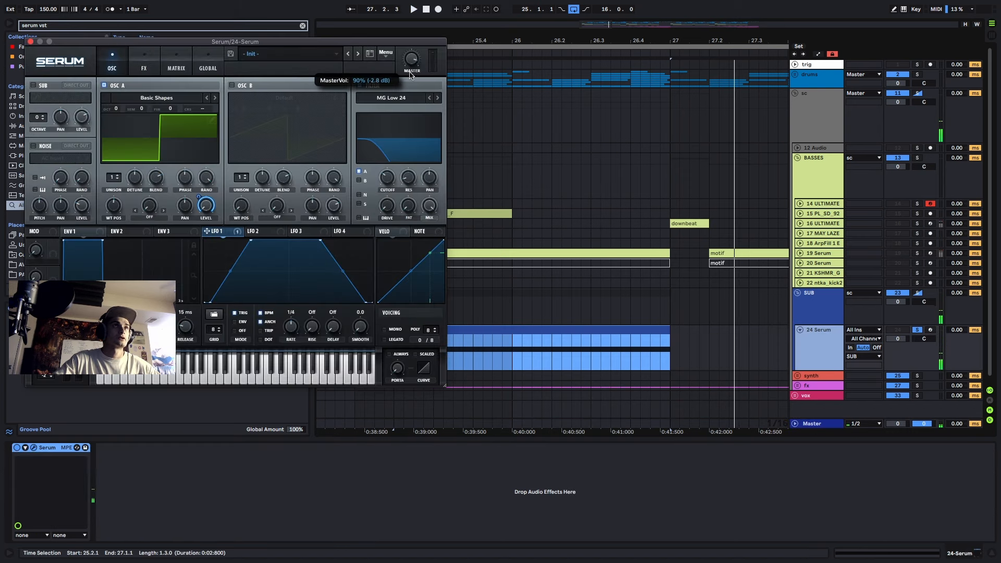
pyautogui.click(814, 425)
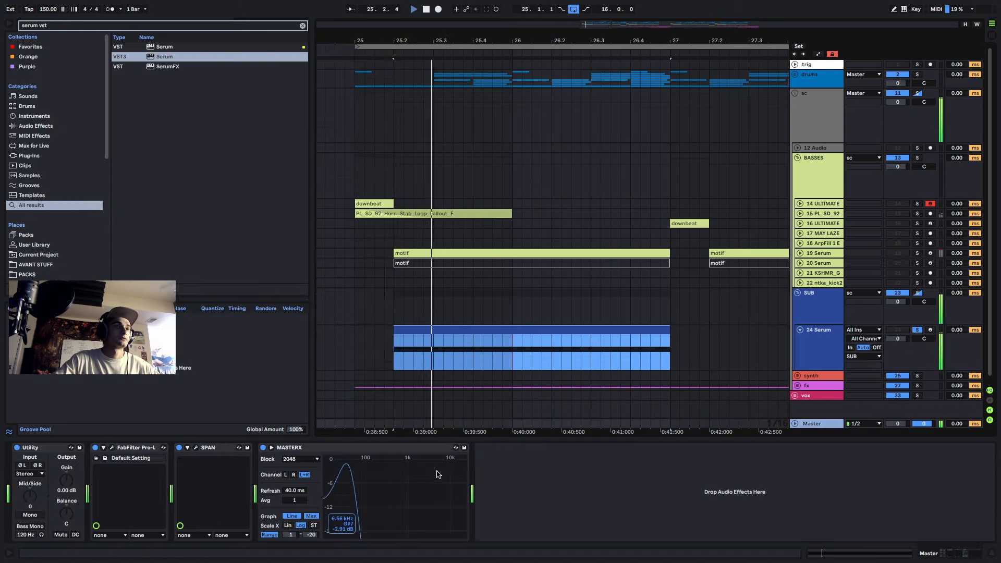
# - Check the sub Serum's filter cutoff and play the sub clip while examining its low end on the Master spectrum
pyautogui.click(500, 328)
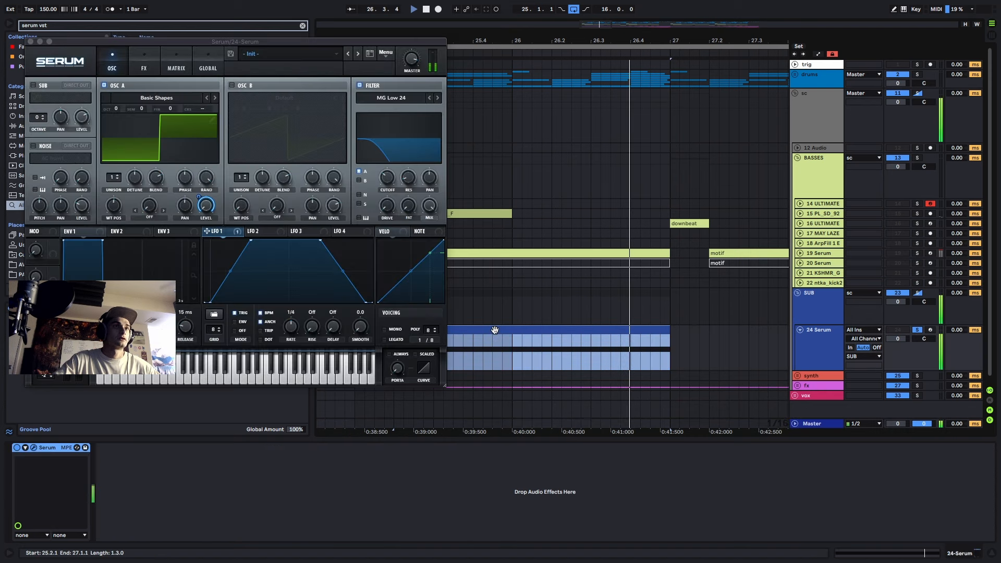
pyautogui.moveTo(398, 41); pyautogui.dragTo(564, 31)
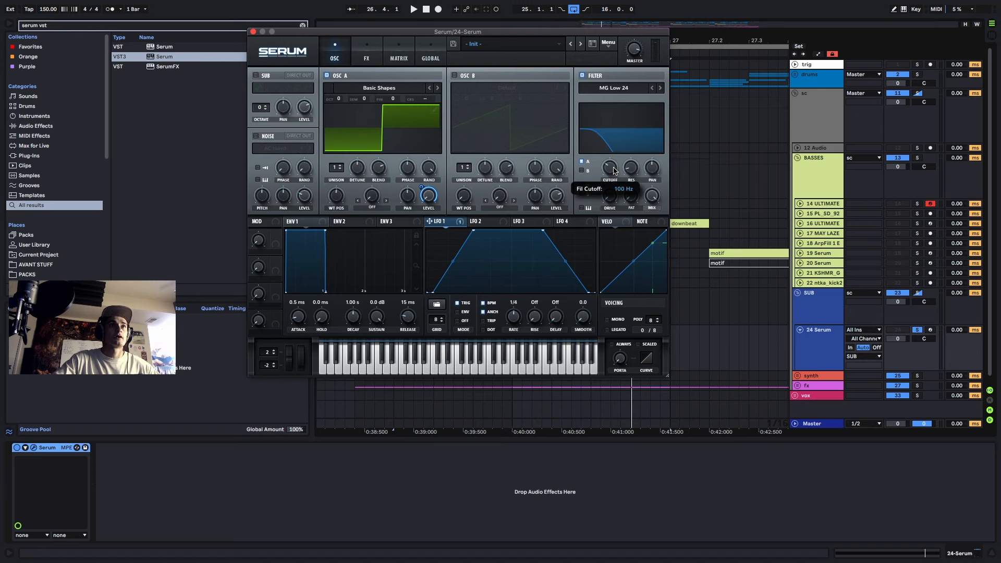
pyautogui.click(824, 424)
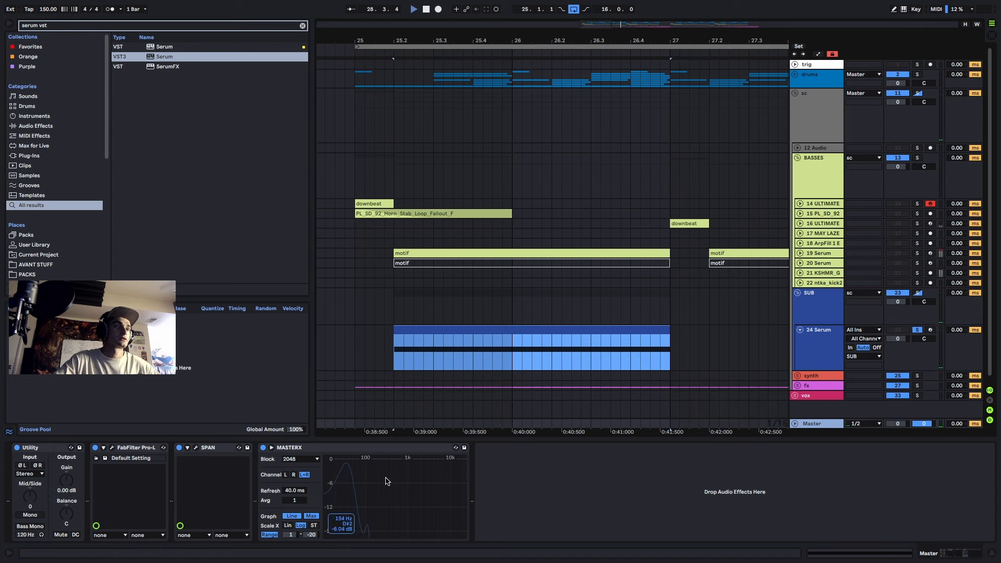
pyautogui.press('space')
pyautogui.press('space')
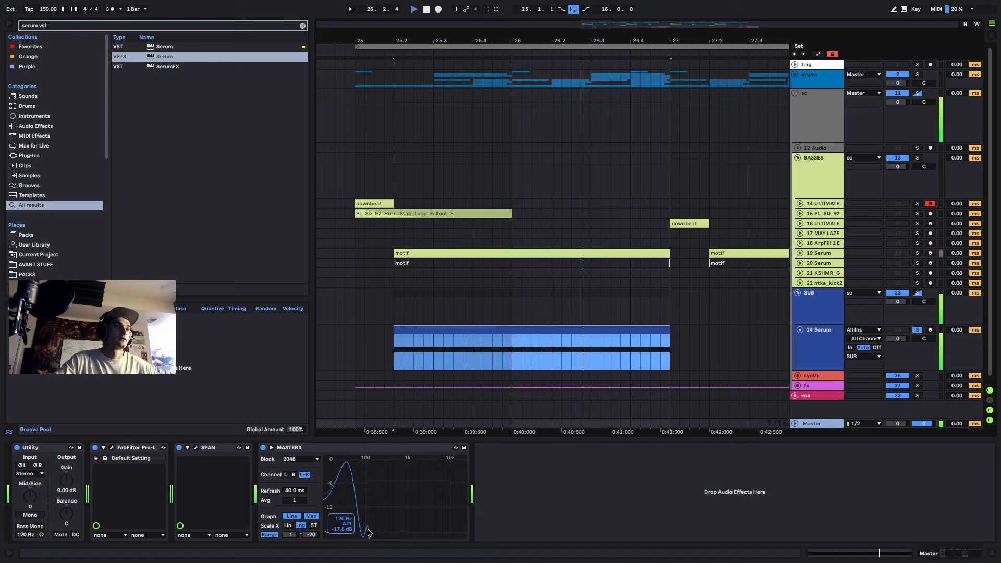
pyautogui.press('space')
# - Add Erosion after Serum on track 24 in Noise mode, with frequency 18.0 kHz, width 0.41 and amount 60.2
pyautogui.click(590, 329)
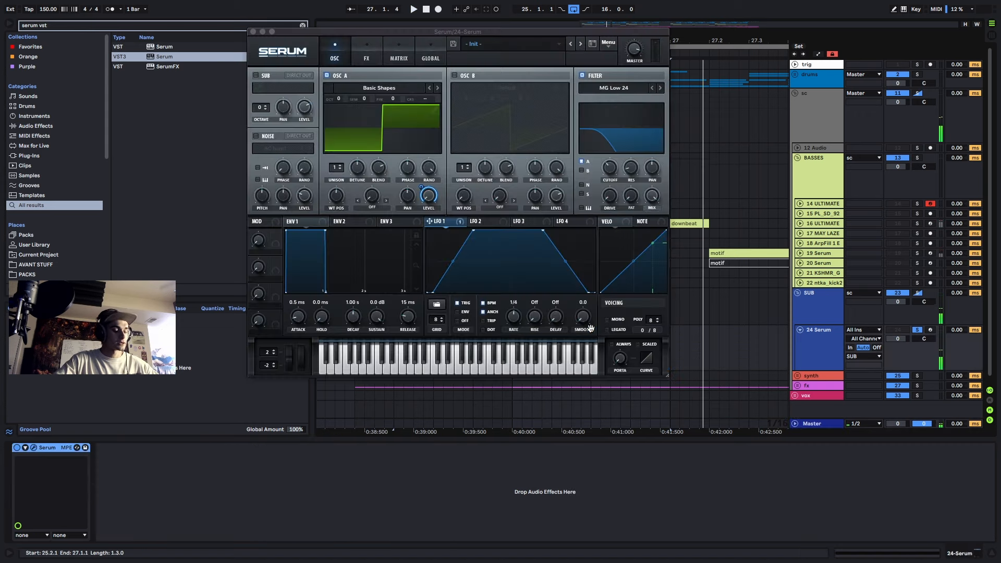
pyautogui.write('ero')
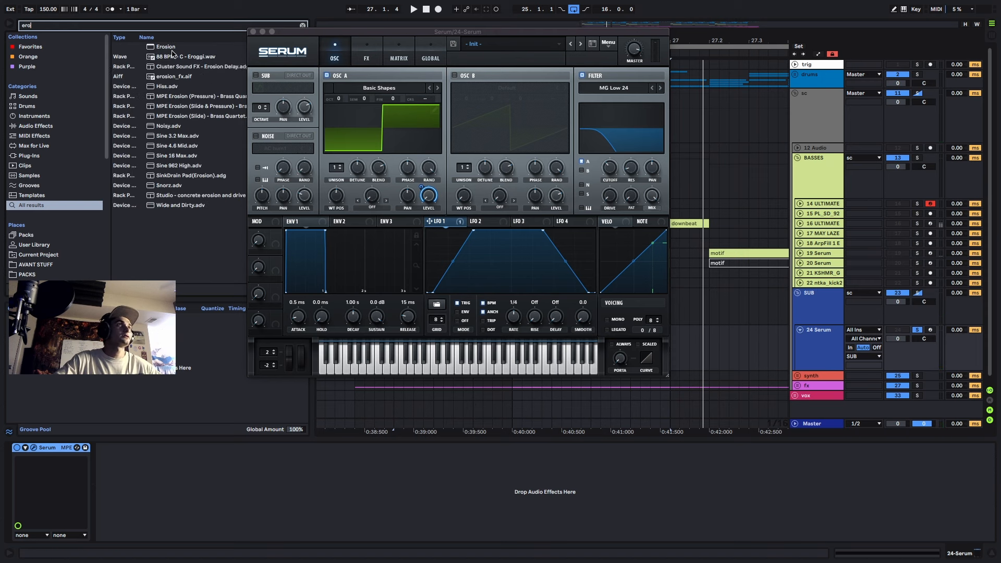
pyautogui.click(169, 48)
pyautogui.moveTo(169, 49); pyautogui.dragTo(210, 502)
pyautogui.click(107, 508)
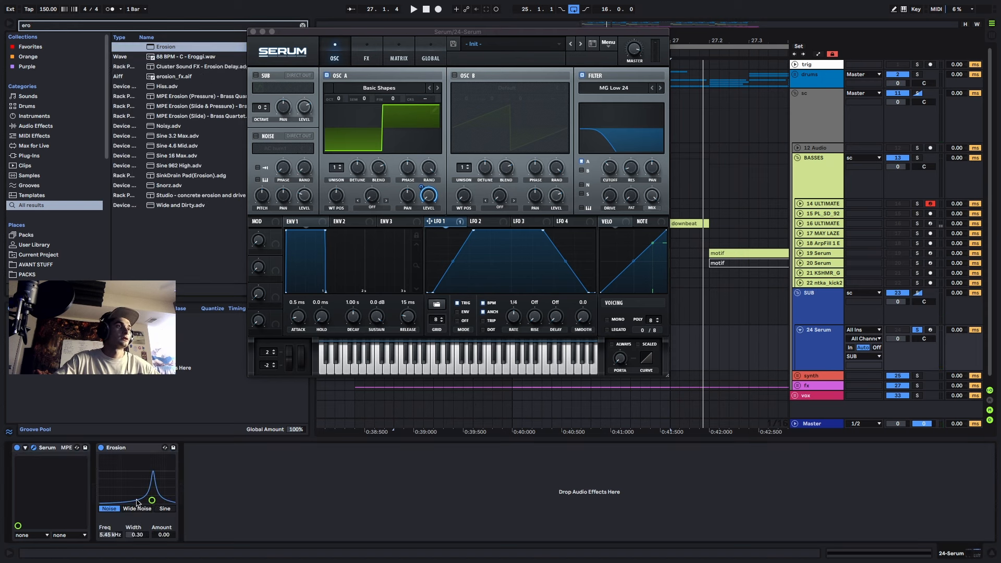
pyautogui.press('space')
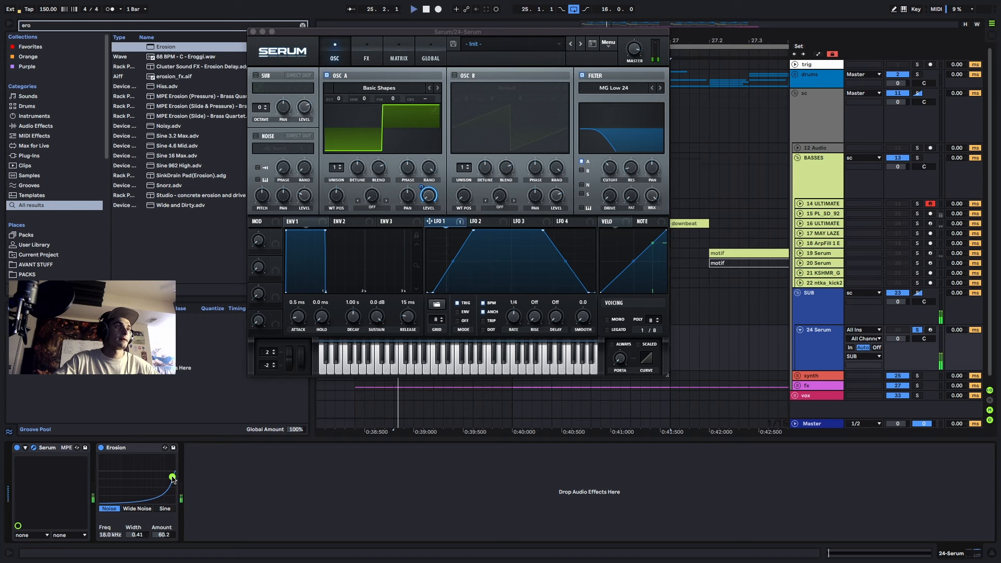
pyautogui.click(253, 32)
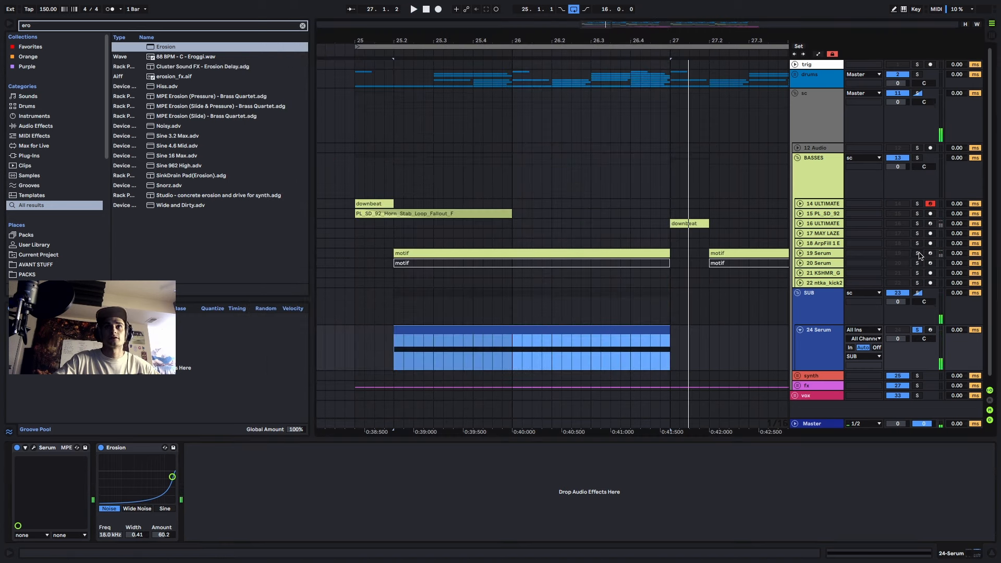
# - Balance the sub against soloed track 19 by setting track 24's volume to 1.7 dB, and clear the solos
pyautogui.click(822, 425)
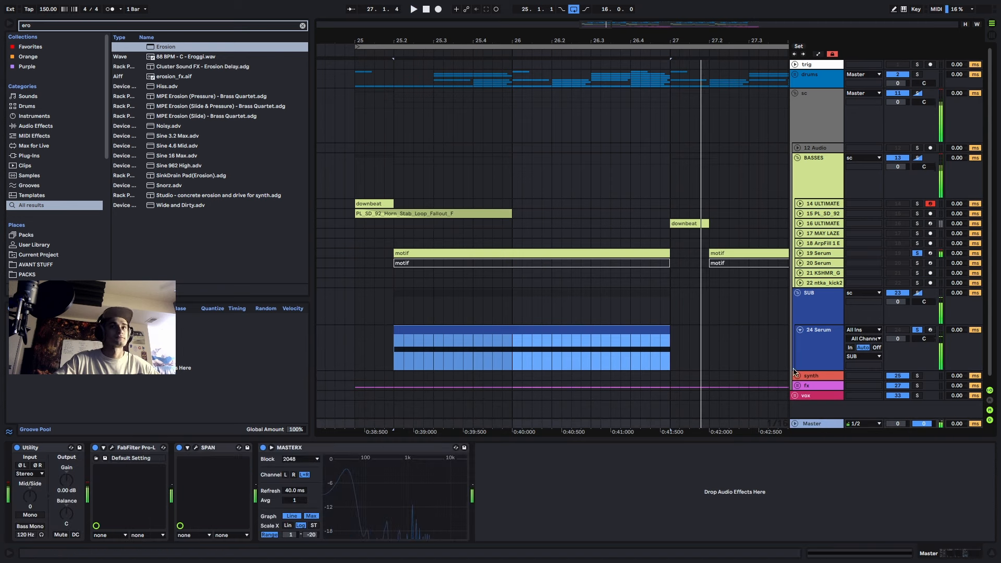
pyautogui.moveTo(898, 338); pyautogui.dragTo(897, 334)
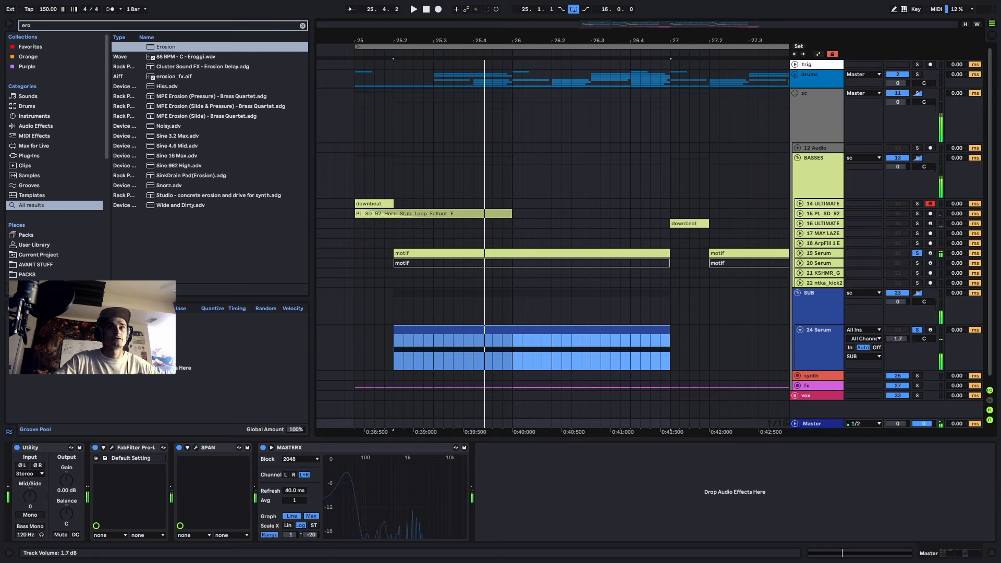
pyautogui.scroll(9, 897, 339)
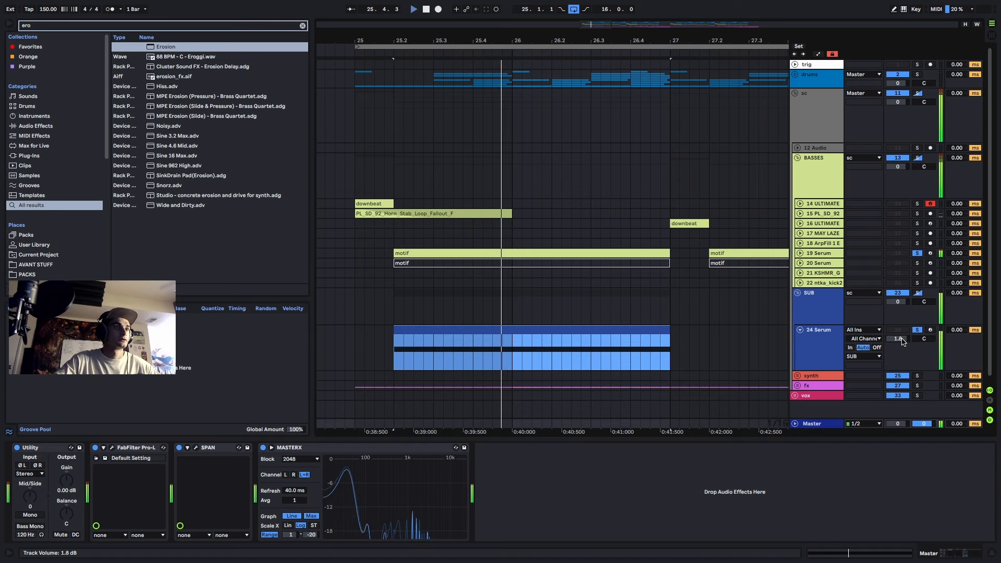
pyautogui.moveTo(898, 339); pyautogui.dragTo(897, 344)
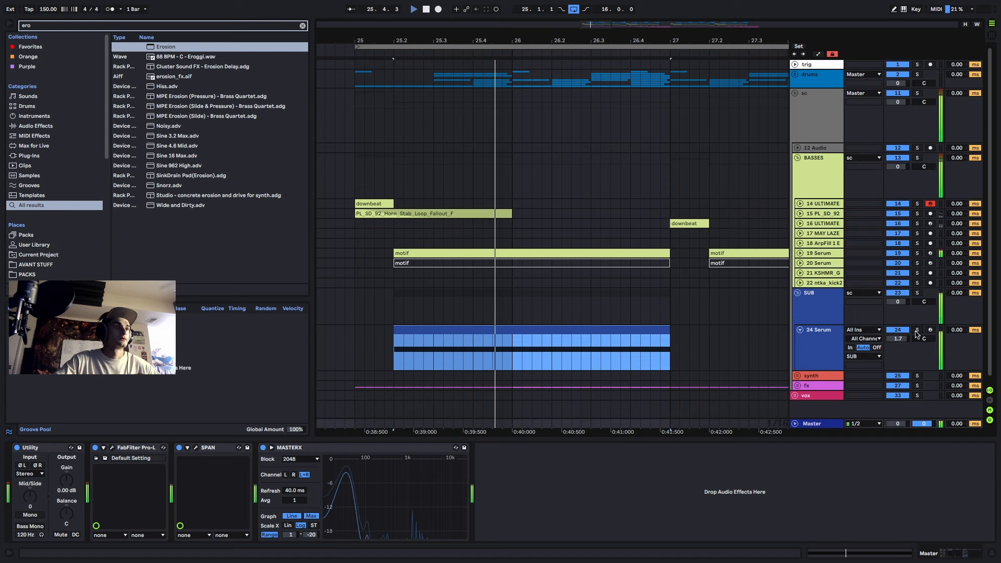
pyautogui.click(353, 336)
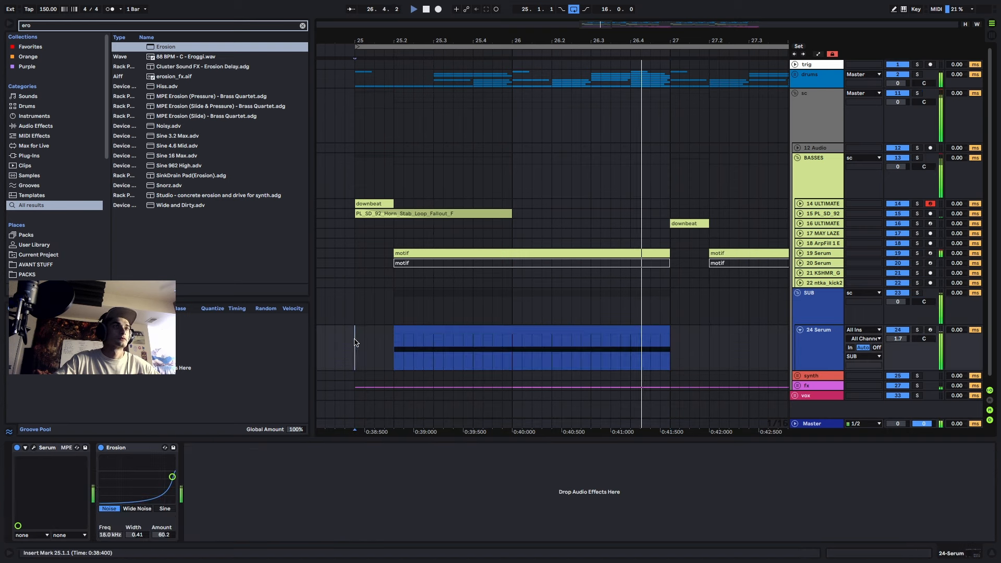
# - Automate the sub Serum's LFO1 Rate on track 24 to 1/8 between 26.2 and 26.3
pyautogui.click(515, 330)
pyautogui.press('a')
pyautogui.click(33, 447)
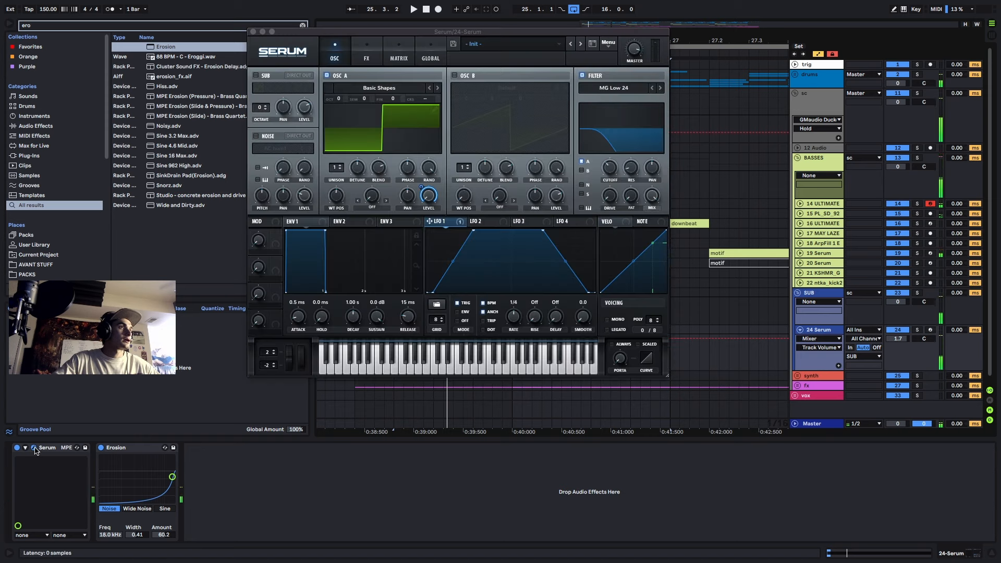
pyautogui.click(514, 317)
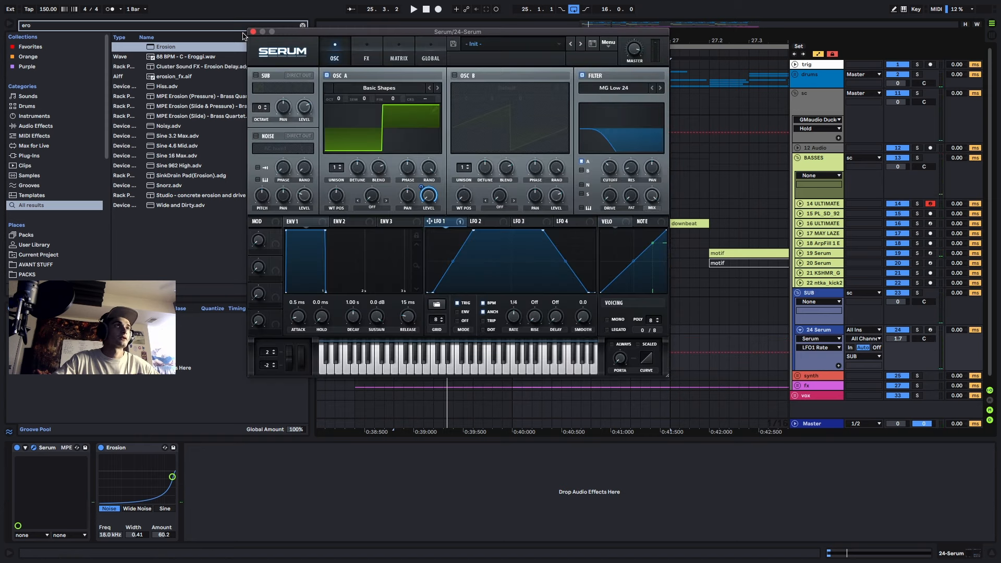
pyautogui.click(253, 32)
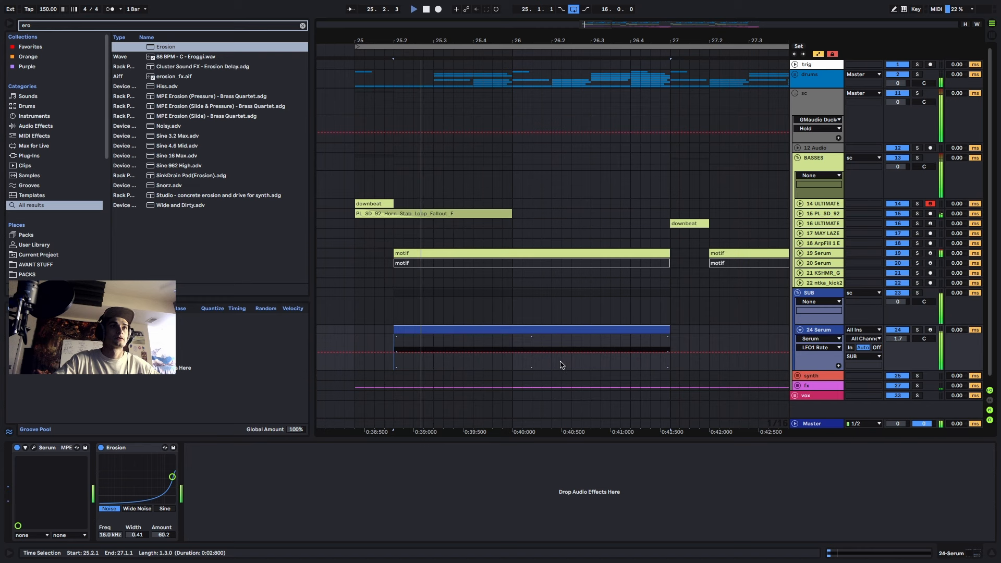
pyautogui.moveTo(553, 364); pyautogui.dragTo(571, 348)
pyautogui.press('space')
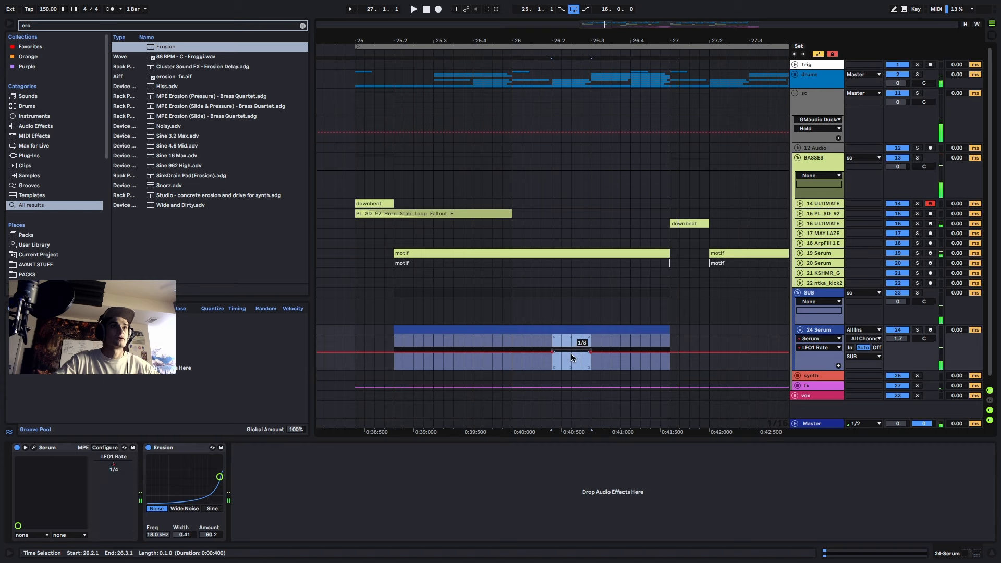
# - Try to copy the sub clip on track 24 so that it starts at 27.2
pyautogui.click(558, 332)
pyautogui.press('space')
pyautogui.press('-')
pyautogui.press('-')
pyautogui.press('-')
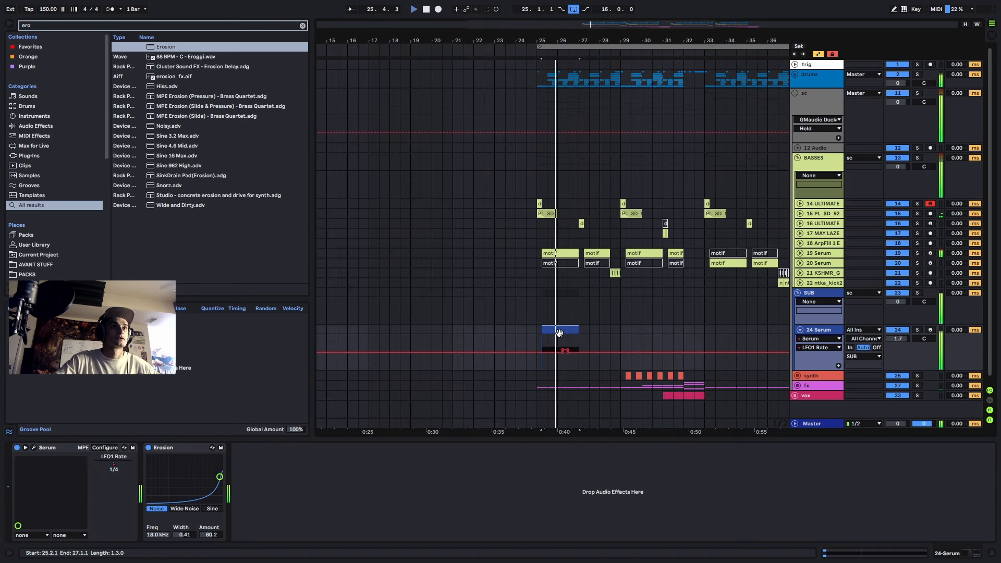
pyautogui.press('+')
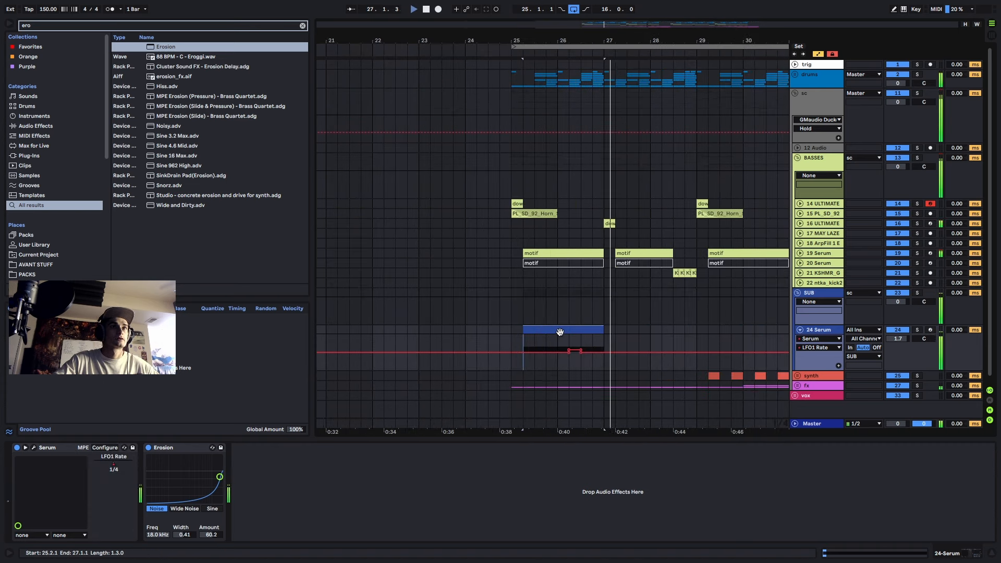
pyautogui.moveTo(559, 332); pyautogui.dragTo(697, 333)
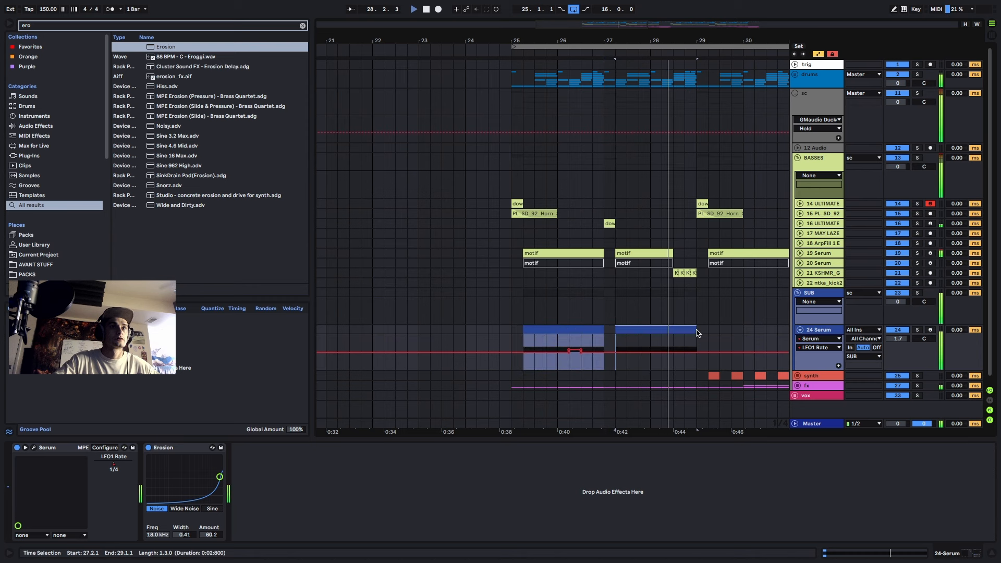
pyautogui.press('space')
pyautogui.press('Delete')
# - Copy the sub clip with its LFO1 Rate automation to 27.2, ending with the motif above it, and play it back
pyautogui.click(550, 327)
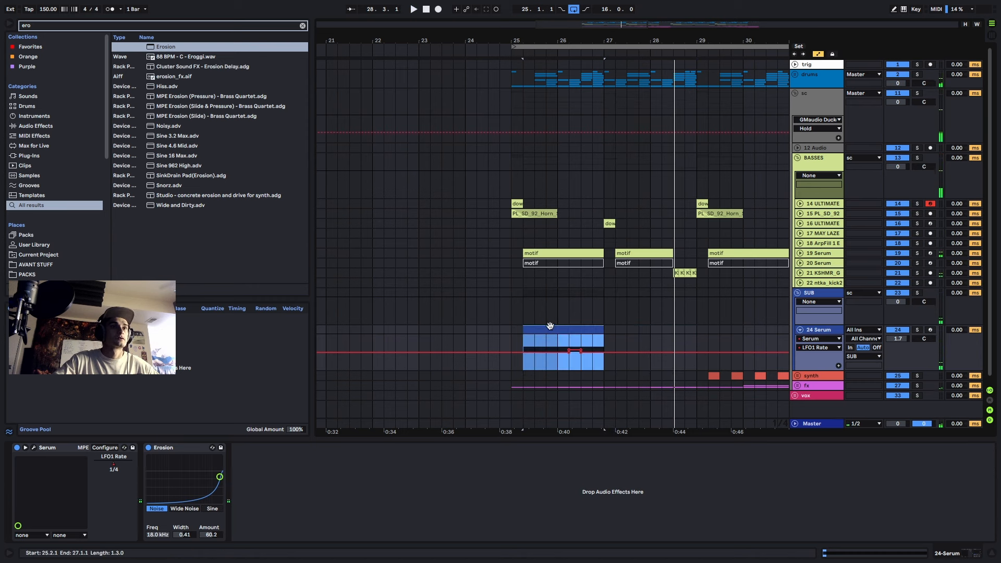
pyautogui.moveTo(550, 327); pyautogui.dragTo(673, 330)
pyautogui.click(538, 327)
pyautogui.press('space')
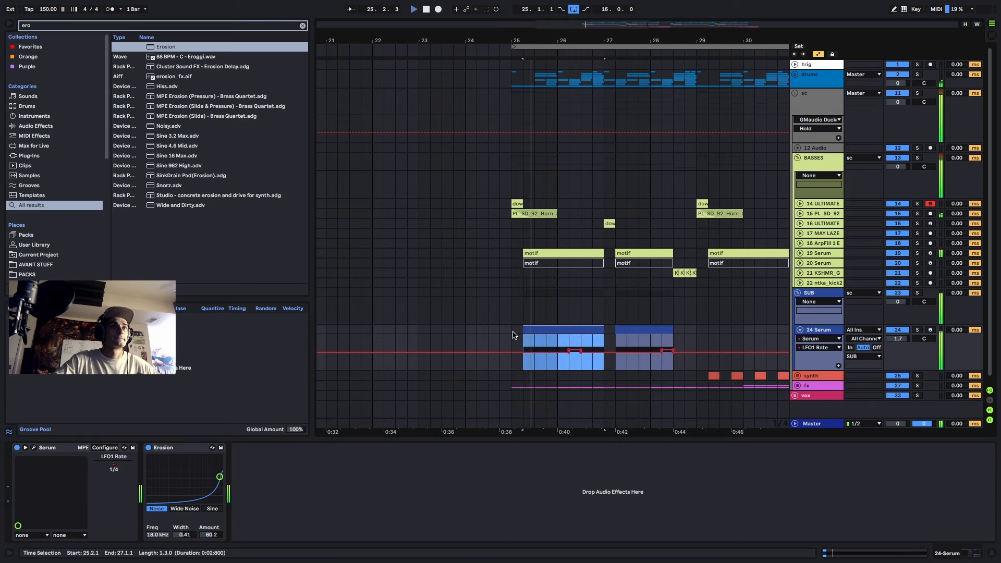
pyautogui.keyDown('ctrl'); pyautogui.scroll(-3, 588, 313); pyautogui.keyUp('ctrl')
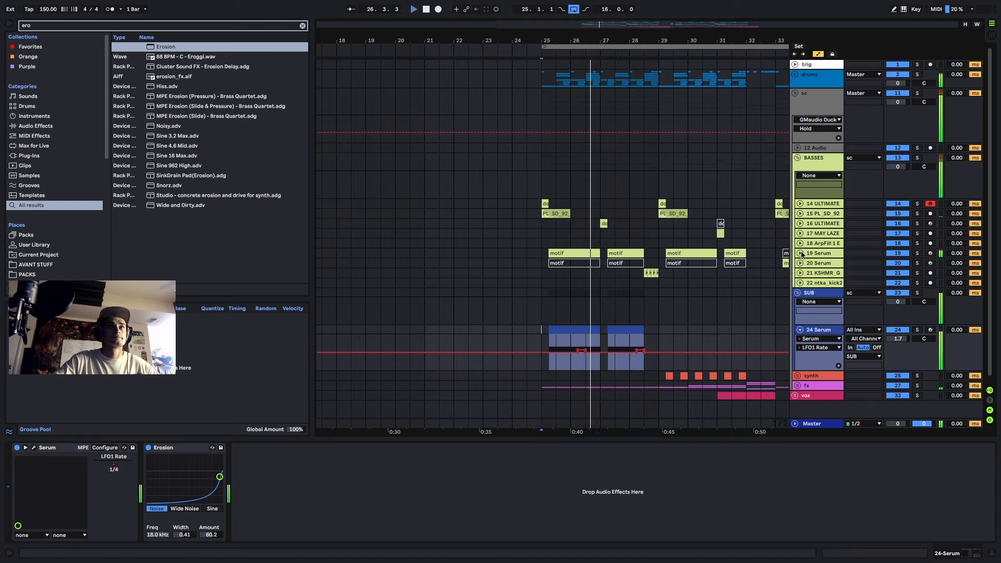
# - Duplicate the sub section from bars 25–29 to bars 29–33 and remove the copy's content after bar 32
pyautogui.moveTo(659, 334); pyautogui.dragTo(542, 329)
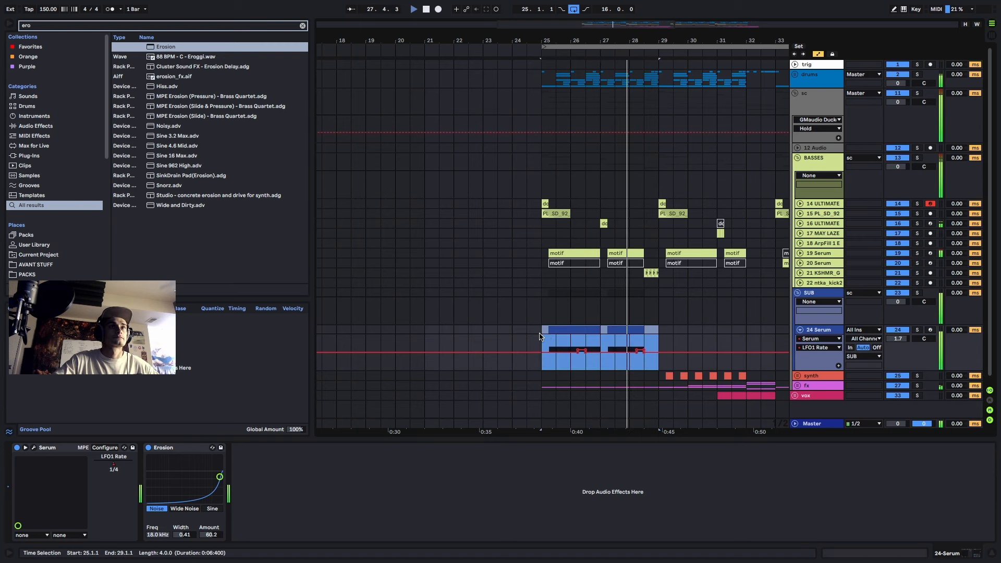
pyautogui.keyDown('ctrl'); pyautogui.scroll(-2, 612, 326); pyautogui.keyUp('ctrl')
pyautogui.hotkey('ctrl', 'd')
pyautogui.keyDown('ctrl'); pyautogui.scroll(2, 612, 325); pyautogui.keyUp('ctrl')
pyautogui.moveTo(697, 329); pyautogui.dragTo(669, 329)
pyautogui.hotkey('ctrl', 'd')
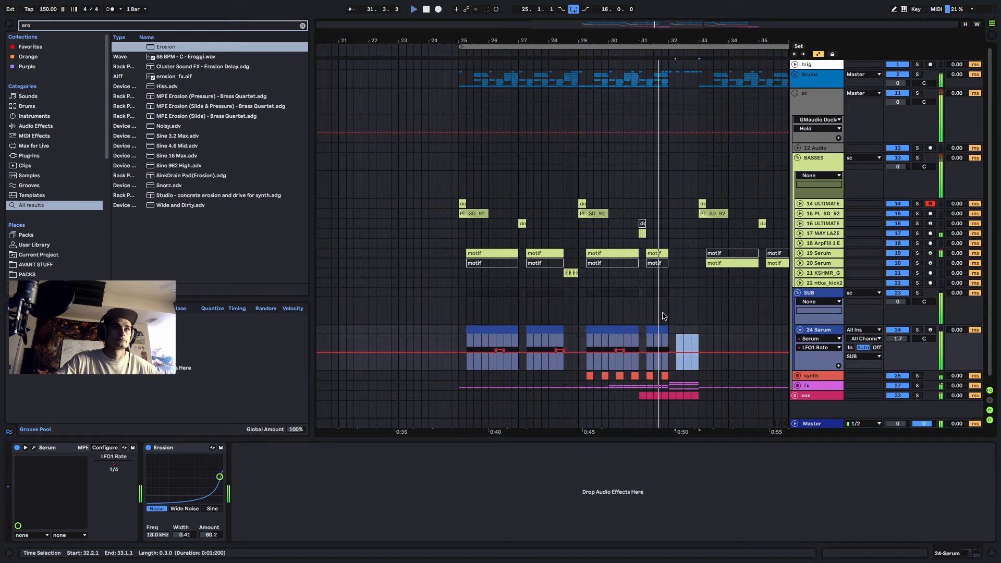
# - Unfold track 20 Serum, hide the automation lanes, and play the second drop's motif clip from 33.2
pyautogui.keyDown('ctrl'); pyautogui.scroll(-3, 641, 312); pyautogui.keyUp('ctrl')
pyautogui.keyDown('ctrl'); pyautogui.scroll(2, 620, 315); pyautogui.keyUp('ctrl')
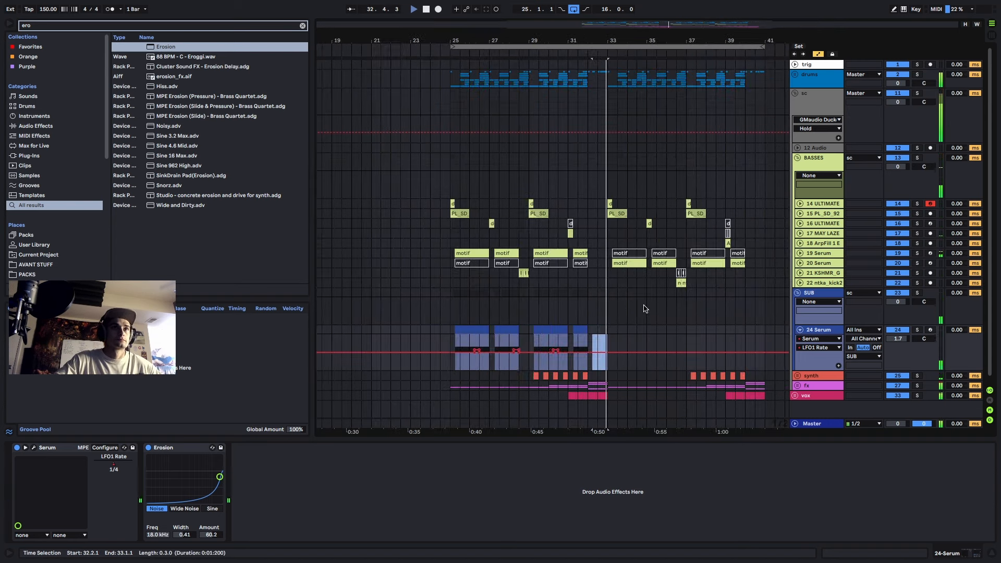
pyautogui.click(633, 262)
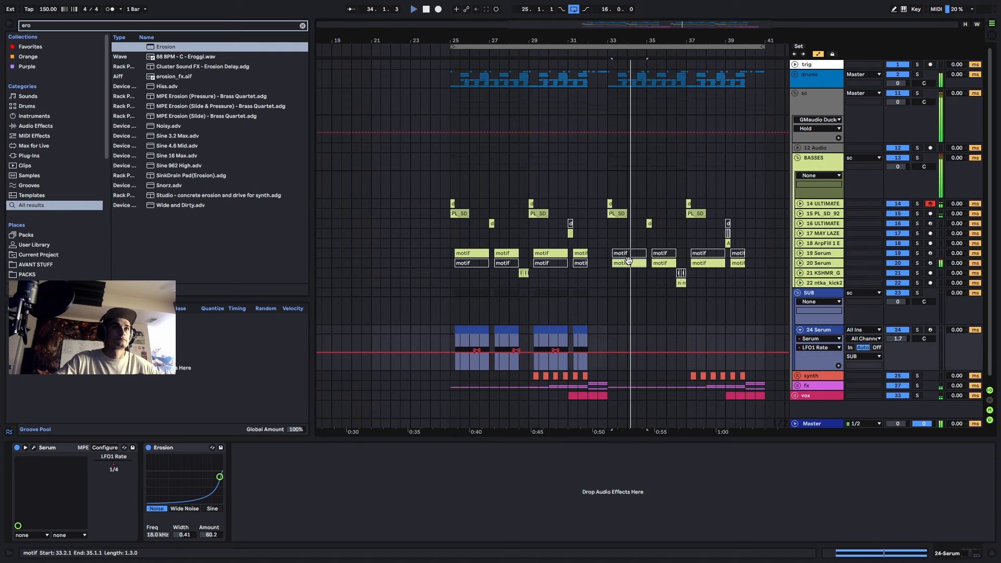
pyautogui.click(799, 263)
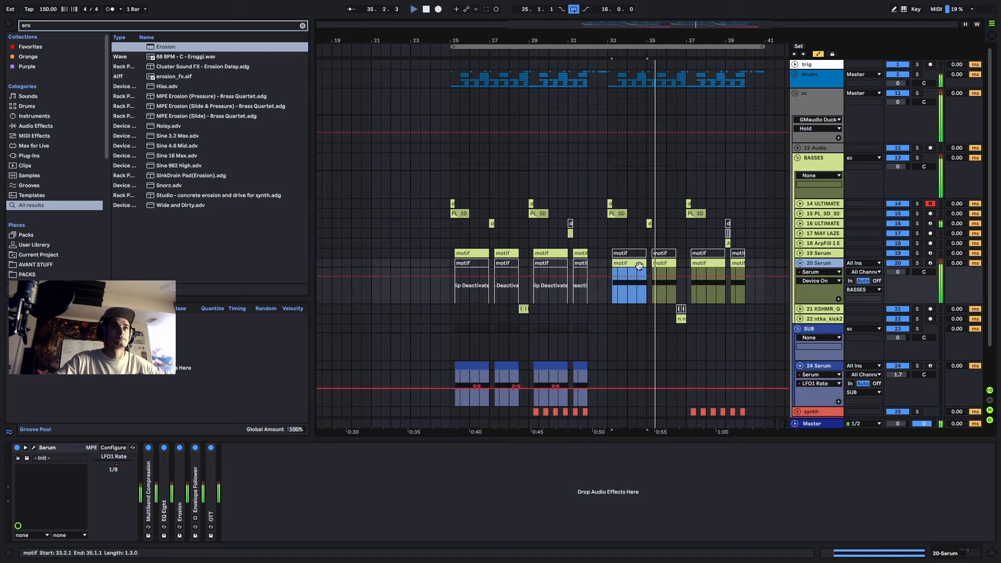
pyautogui.press('a')
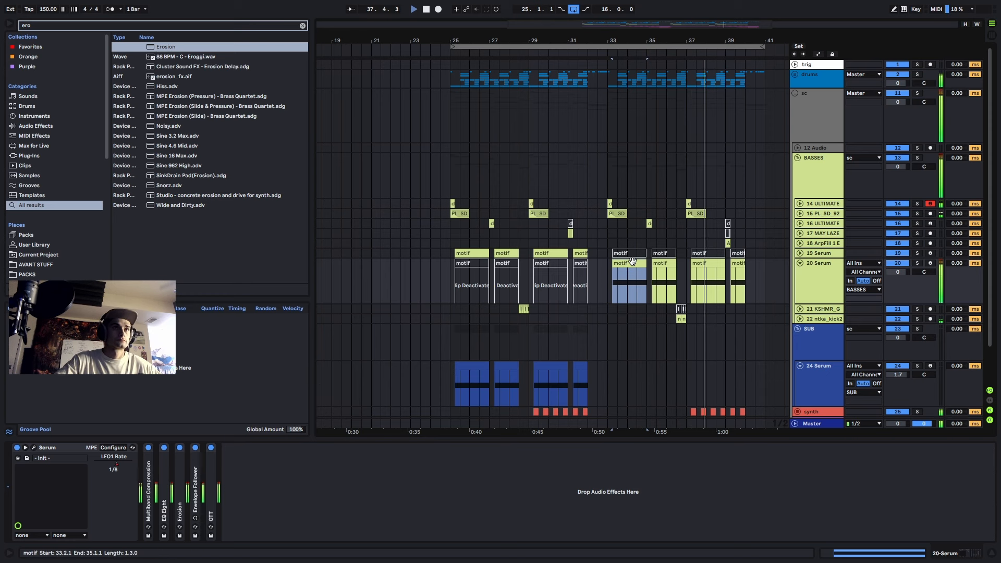
pyautogui.press('space')
pyautogui.press('space')
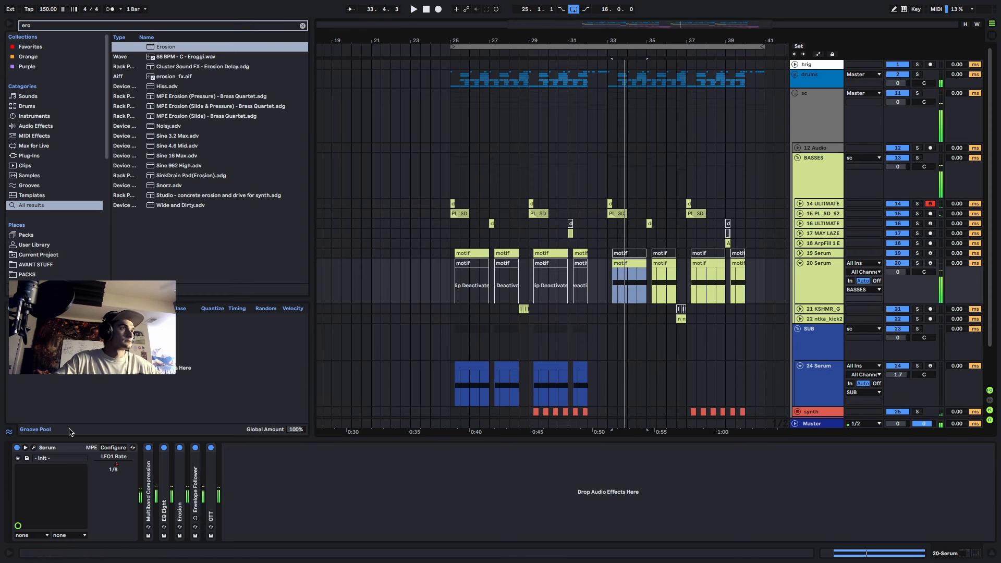
# - Copy the first sub clip on track 24 to 33.2, beneath the second drop's first motif clip
pyautogui.scroll(-2, 615, 290)
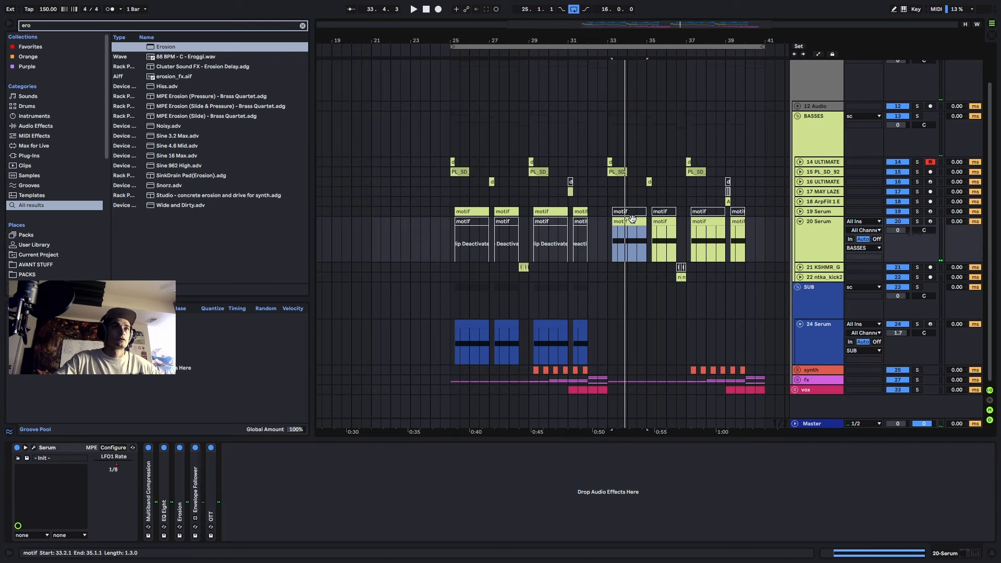
pyautogui.click(802, 325)
pyautogui.moveTo(461, 325); pyautogui.dragTo(619, 327)
pyautogui.click(818, 227)
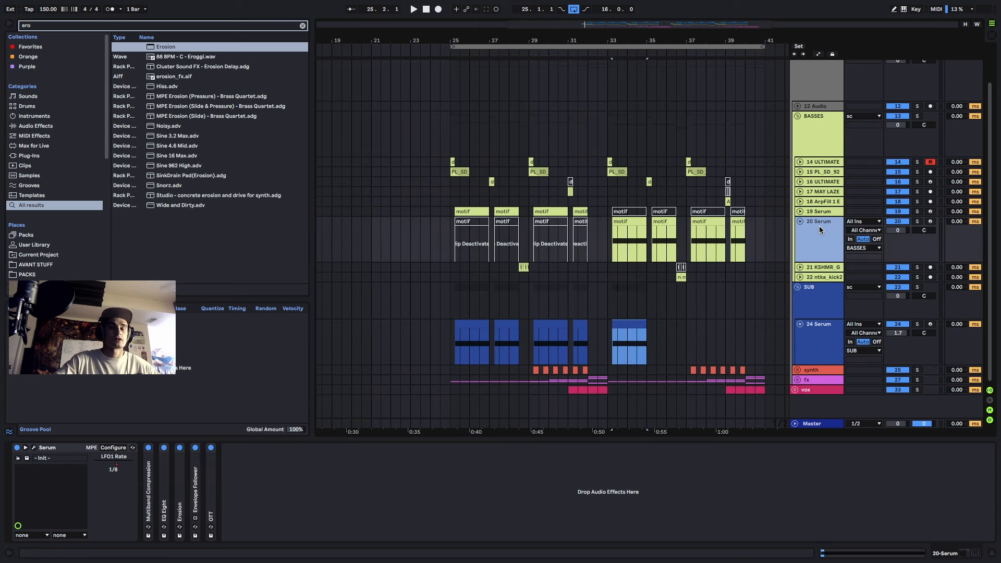
pyautogui.hotkey('ctrl', 'f')
pyautogui.write('eq')
pyautogui.click(171, 56)
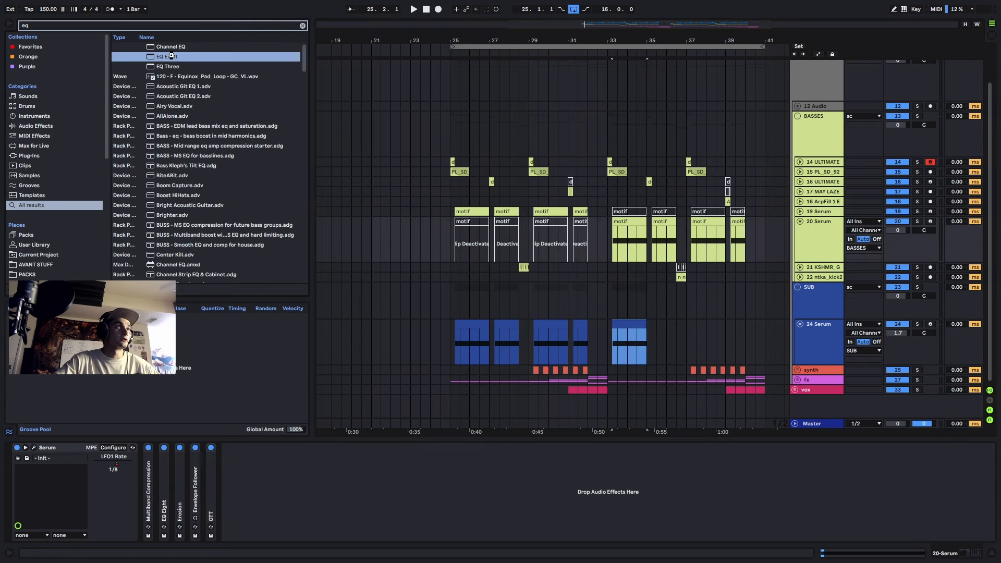
pyautogui.moveTo(282, 451); pyautogui.dragTo(281, 451)
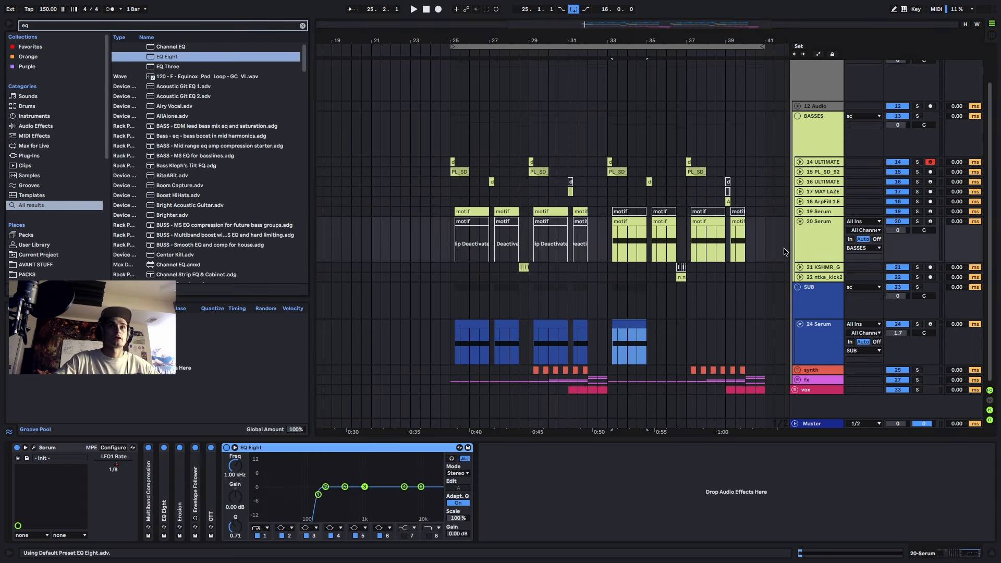
# - Enable EQ Eight's band 8 as a high cut at about 14 kHz on track 20 Serum while the second drop plays
pyautogui.press('space')
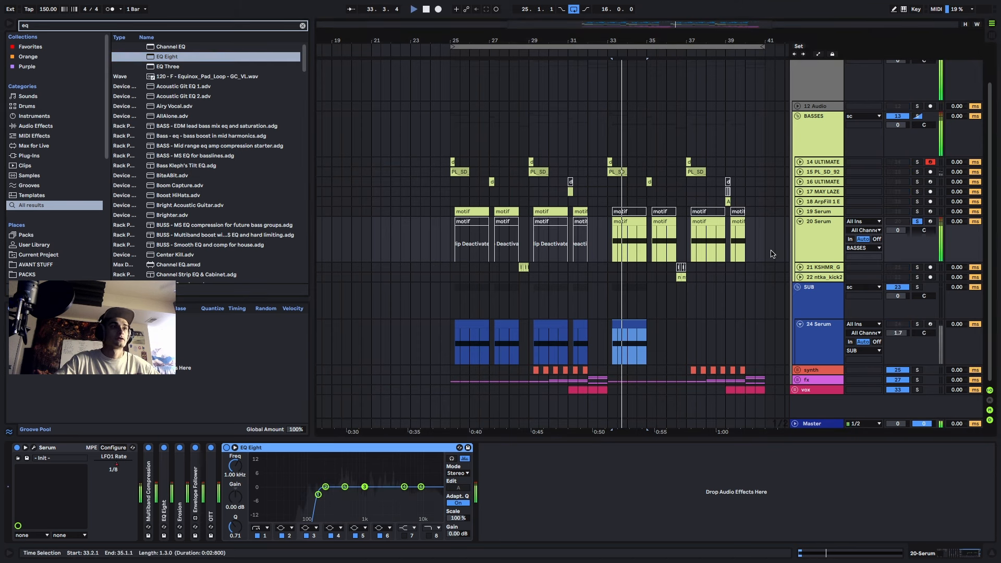
pyautogui.click(429, 535)
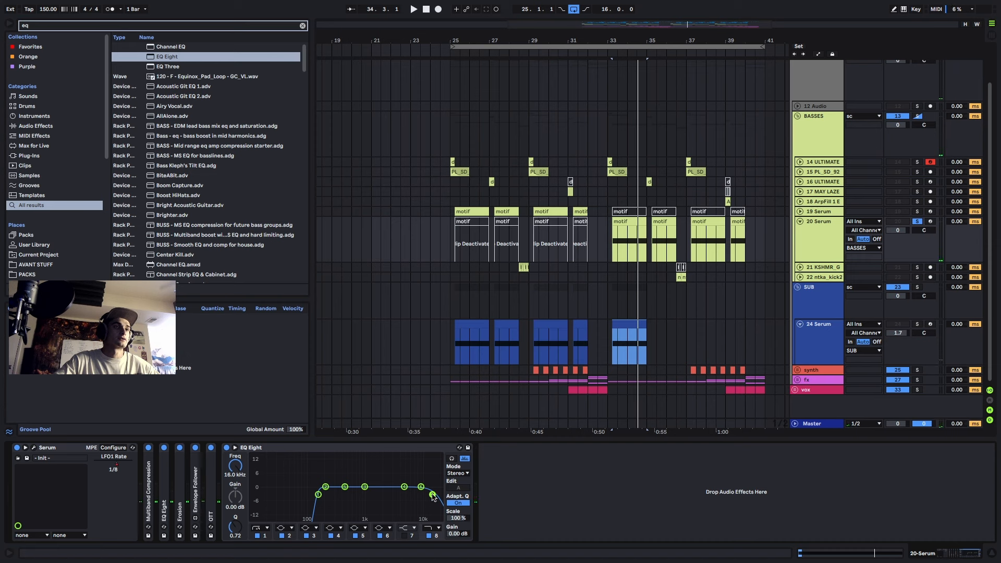
pyautogui.moveTo(433, 496); pyautogui.dragTo(428, 494)
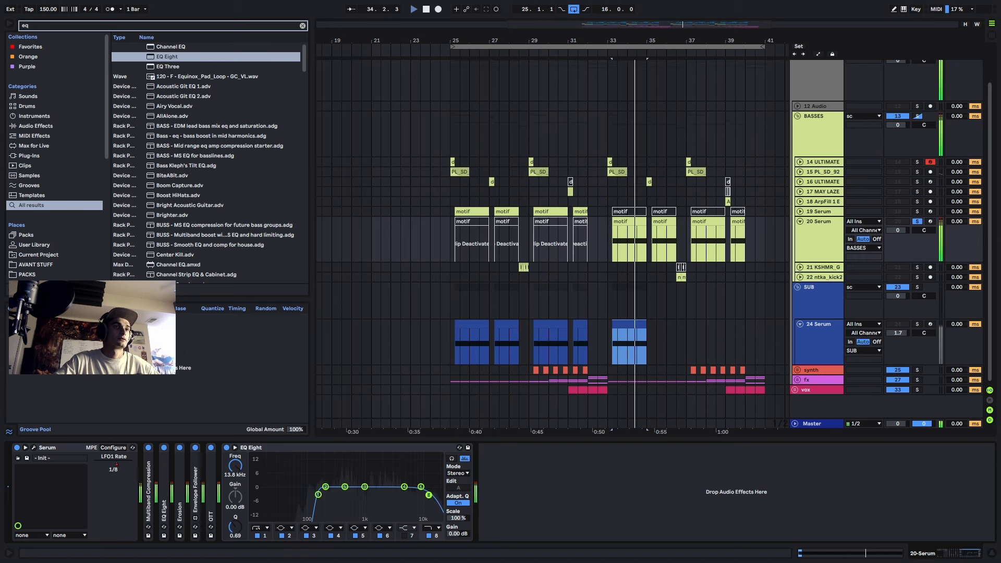
# - Show automation on track 24 Serum and hold LFO1 Rate flat at 1/8 across the copied sub clip from 33.2 to 35.1
pyautogui.click(639, 323)
pyautogui.press('a')
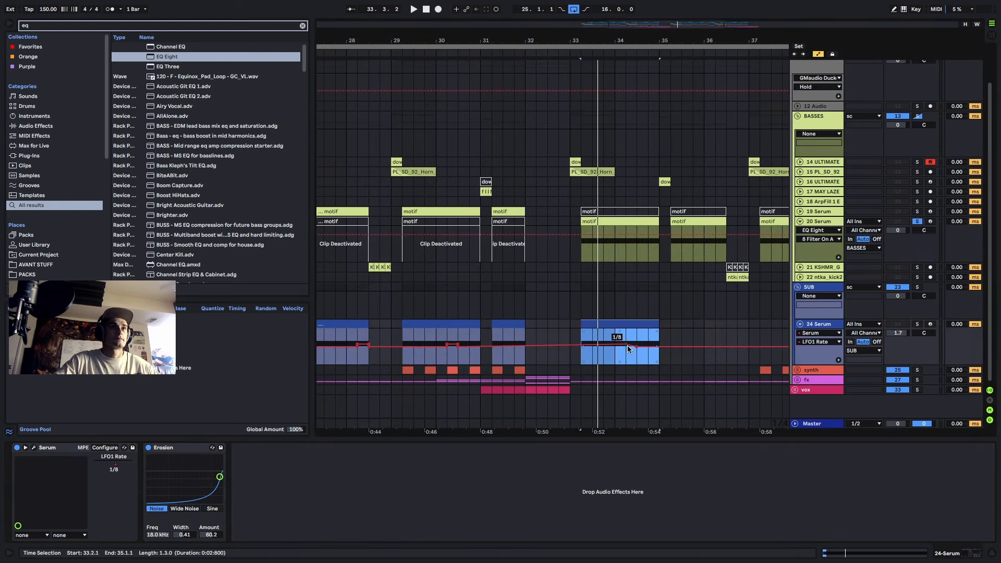
pyautogui.moveTo(627, 345)
pyautogui.mouseDown()
pyautogui.moveTo(658, 355)
pyautogui.moveTo(630, 354)
pyautogui.mouseUp()
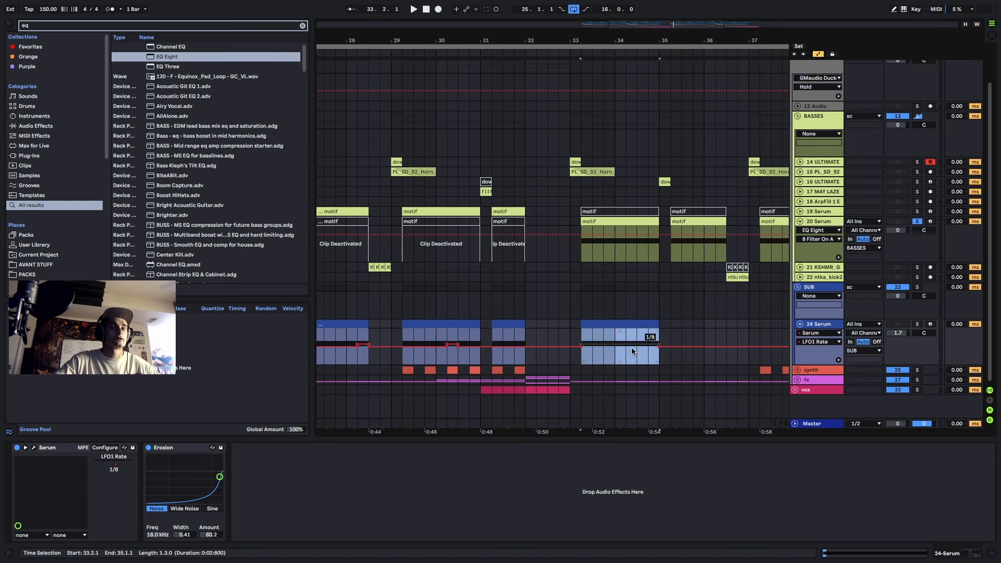
pyautogui.press('space')
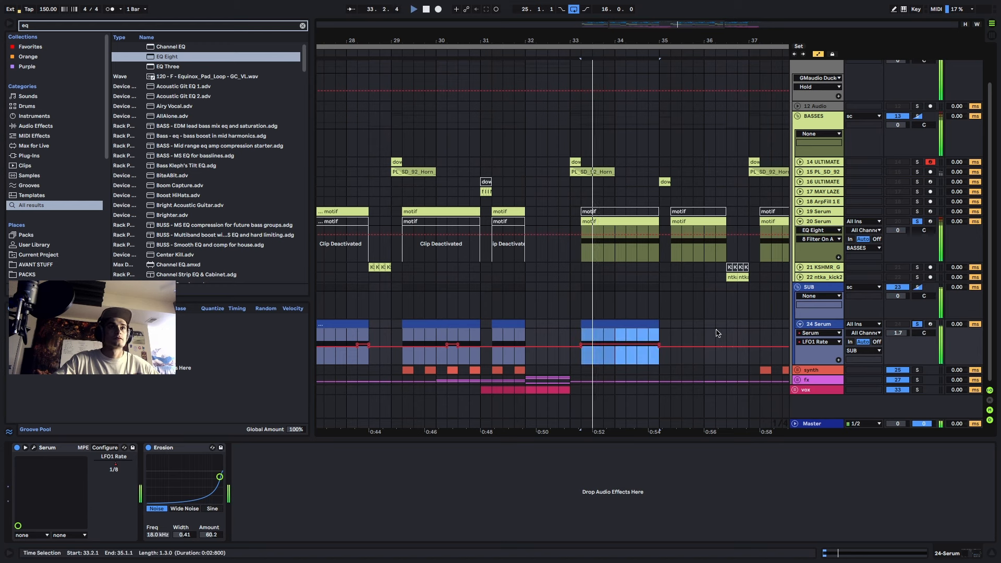
# - Automate LFO1 Rate to 1/2 from 34.4.1 to 35.1.1 on the copied sub clip and play it back
pyautogui.scroll(3, 625, 331)
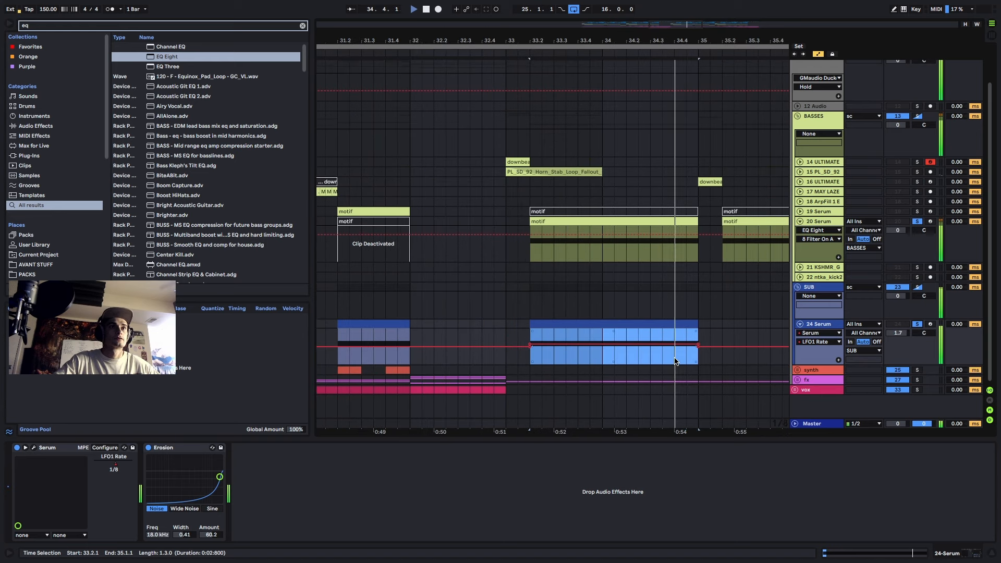
pyautogui.press('space')
pyautogui.moveTo(676, 360)
pyautogui.mouseDown()
pyautogui.moveTo(690, 360)
pyautogui.moveTo(685, 350)
pyautogui.mouseUp()
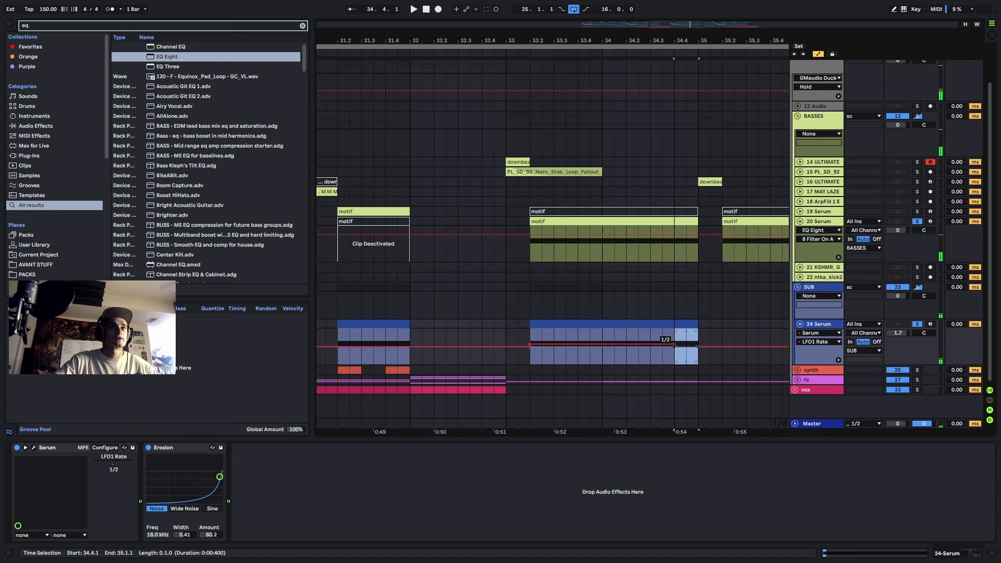
pyautogui.click(666, 323)
pyautogui.press('space')
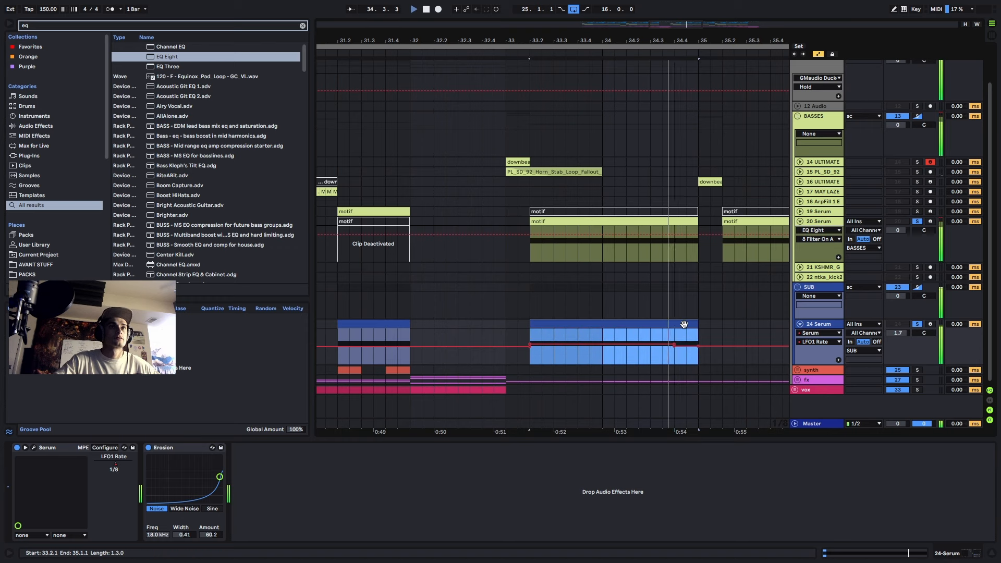
# - Copy the sub clip to 35.2 and shorten it to match the second drop's second motif clip
pyautogui.scroll(-5, 701, 350)
pyautogui.moveTo(690, 322)
pyautogui.mouseDown()
pyautogui.moveTo(734, 325)
pyautogui.moveTo(671, 323)
pyautogui.mouseUp()
pyautogui.scroll(3, 720, 324)
pyautogui.click(695, 324)
pyautogui.press('space')
pyautogui.press('space')
# - Duplicate the sub section from bars 33–37 to bars 37–41, including its LFO1 Rate automation
pyautogui.scroll(-1, 722, 326)
pyautogui.scroll(-4, 722, 325)
pyautogui.hotkey('ctrl', 'd')
pyautogui.scroll(5, 761, 314)
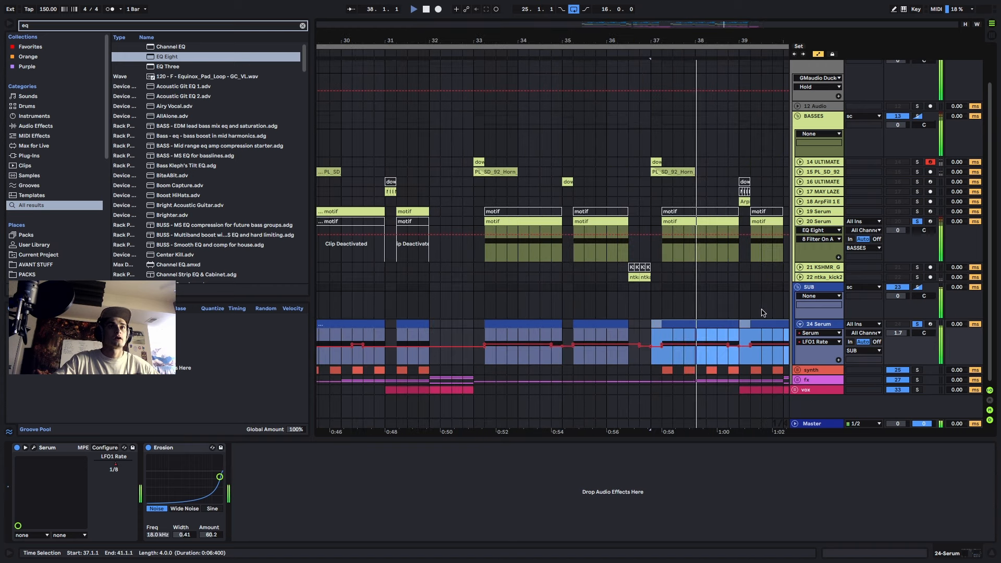
# - Shorten the final sub clip starting at 39.2 so it ends at 40.1, matching the last motif clip
pyautogui.click(762, 322)
pyautogui.scroll(-5, 724, 322)
pyautogui.scroll(5, 739, 323)
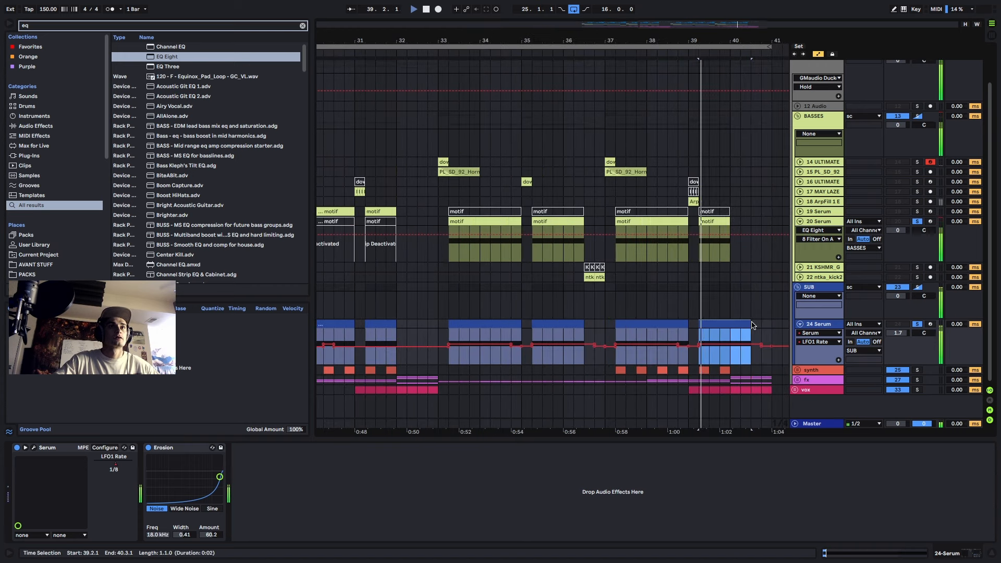
pyautogui.moveTo(751, 328); pyautogui.dragTo(733, 328)
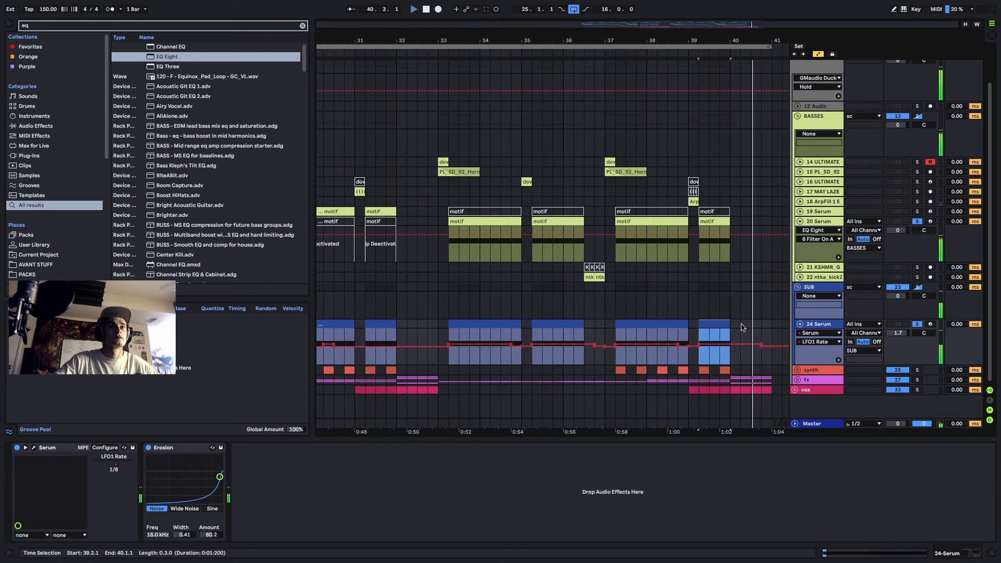
# - Turn off the solo on the bass and sub tracks and hide the automation lanes
pyautogui.scroll(-5, 733, 327)
pyautogui.click(918, 325)
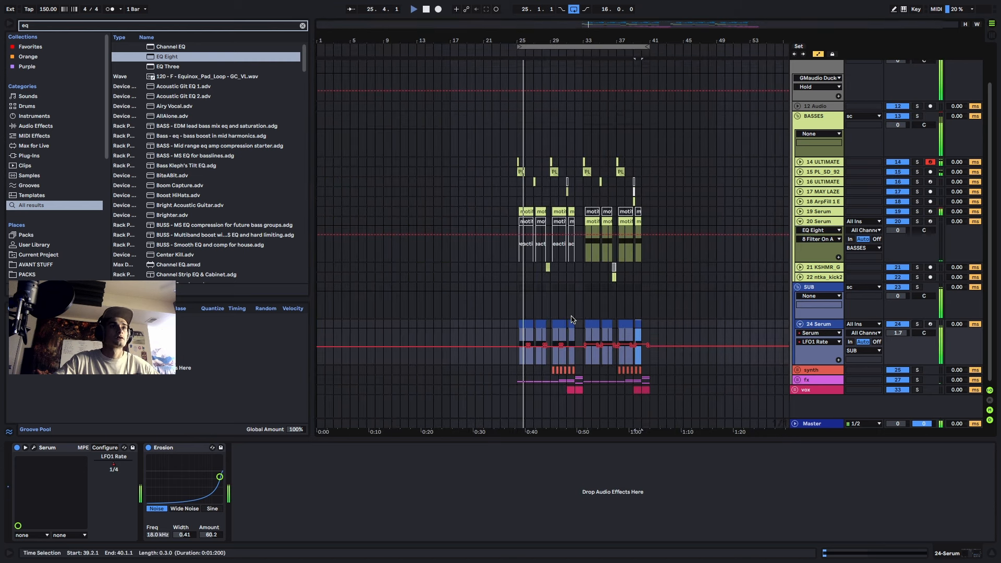
pyautogui.press('a')
pyautogui.scroll(2, 515, 330)
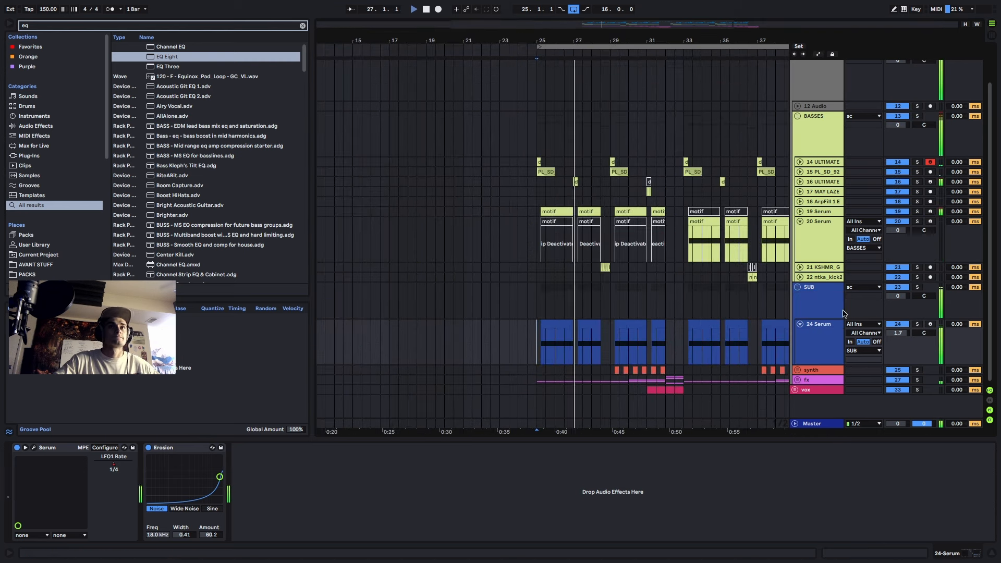
# - Fold track 24 Serum, the SUB group and track 20 Serum while the full mix plays
pyautogui.click(799, 324)
pyautogui.click(799, 287)
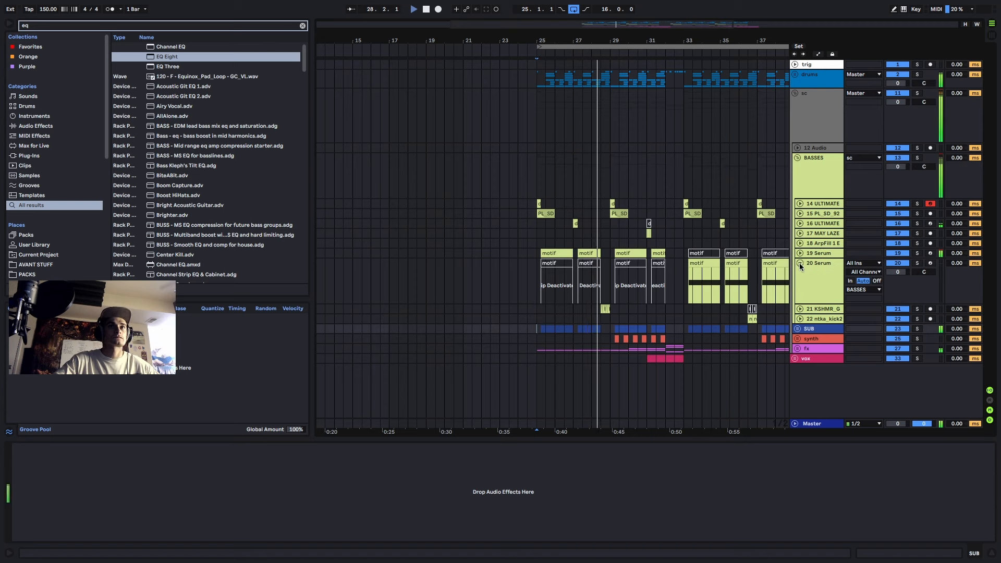
pyautogui.scroll(2, 603, 263)
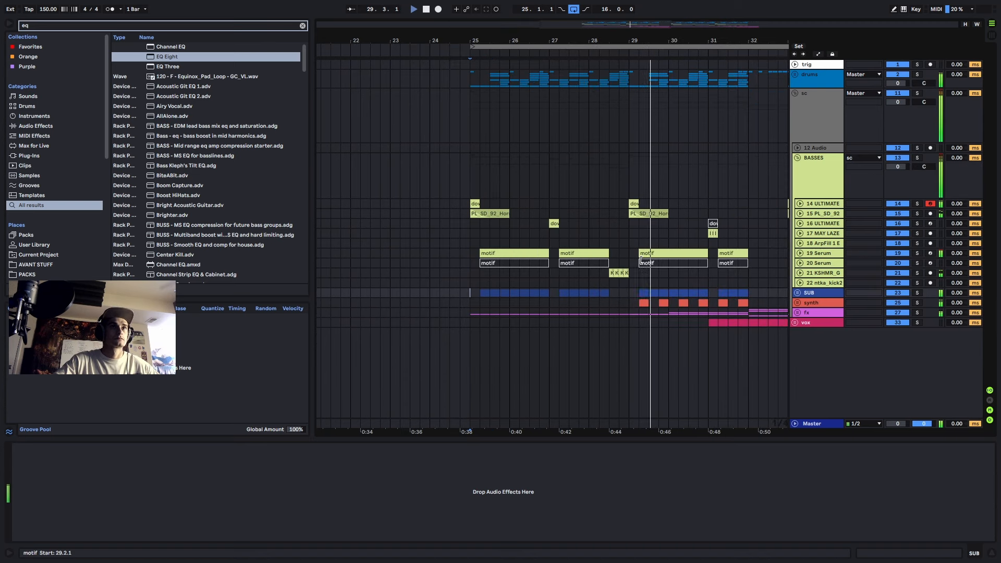
pyautogui.scroll(-2, 641, 262)
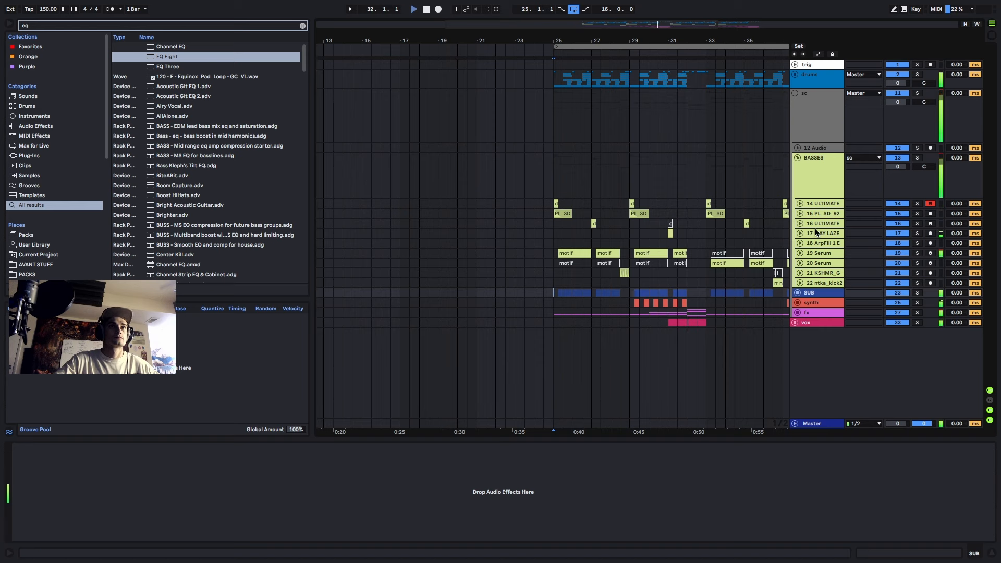
# - Play the second drop from 33.2 and check tracks 17 MAY LAZER and 20 Serum unfolded, folding both again
pyautogui.doubleClick(811, 234)
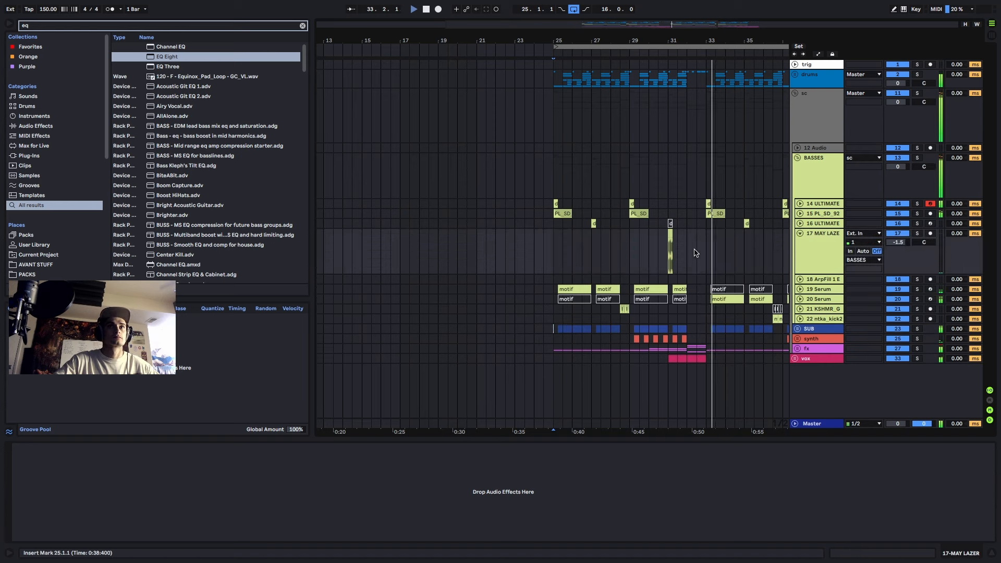
pyautogui.scroll(-3, 629, 246)
pyautogui.scroll(4, 574, 246)
pyautogui.click(811, 298)
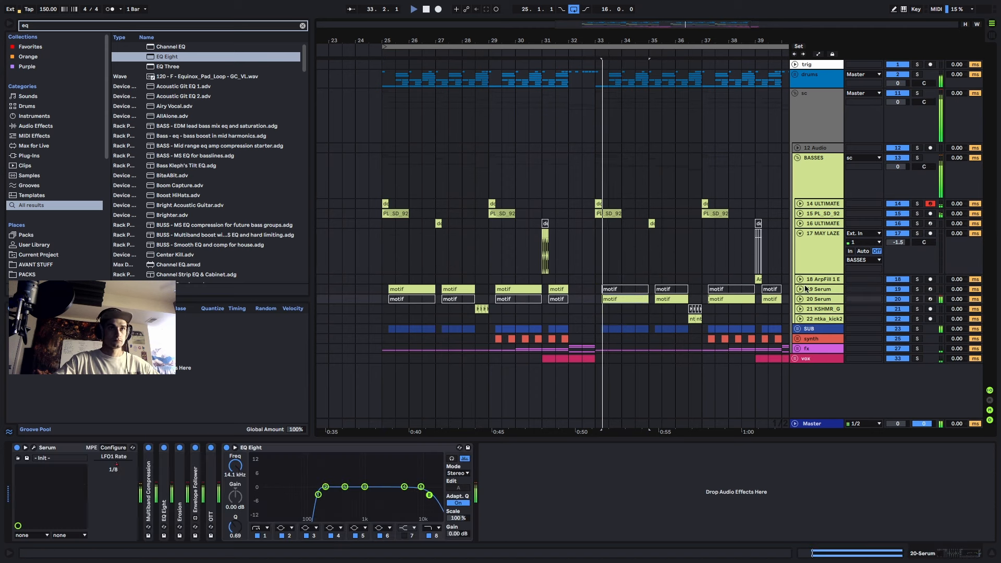
pyautogui.doubleClick(811, 298)
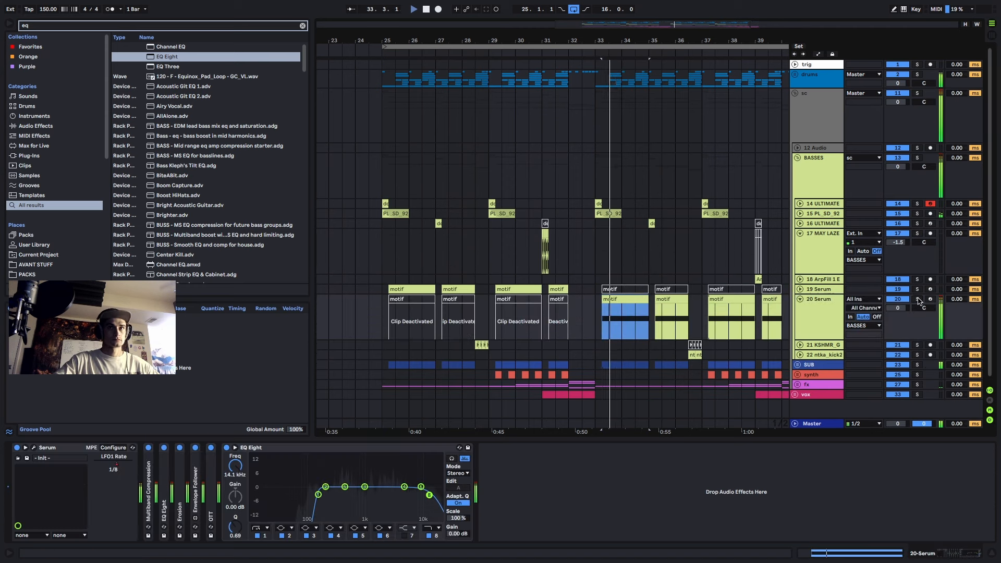
pyautogui.click(800, 295)
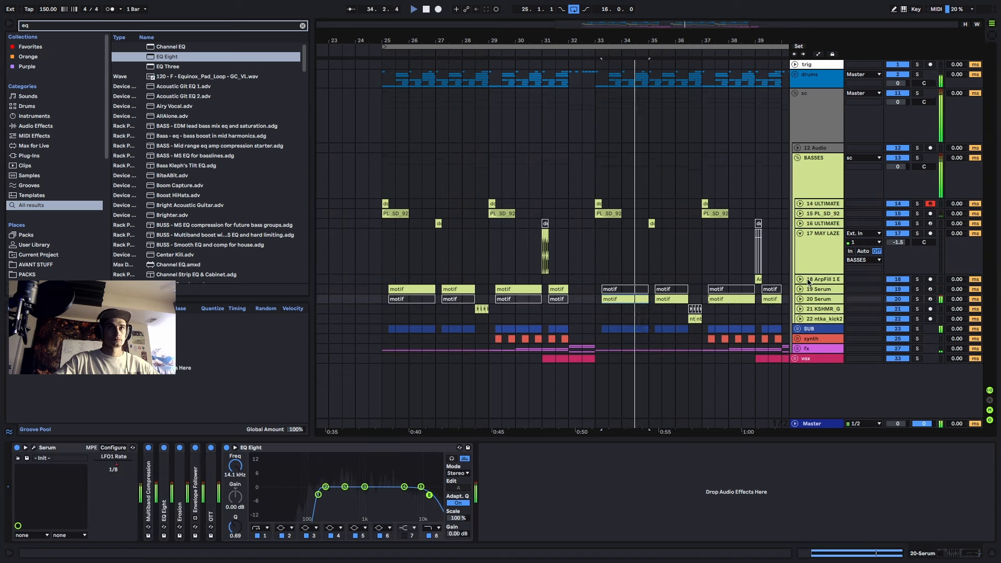
pyautogui.click(799, 232)
# - Insert a MIDI track below 20 Serum and load the "funky bass sesh ntka cleeean wobble" rack onto it
pyautogui.click(809, 264)
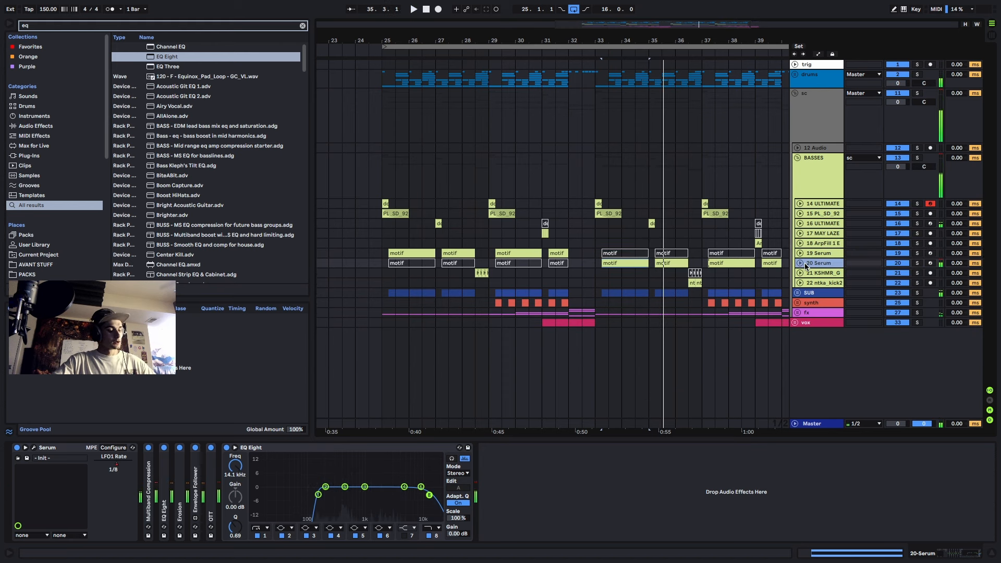
pyautogui.hotkey('ctrl', 'shift', 't')
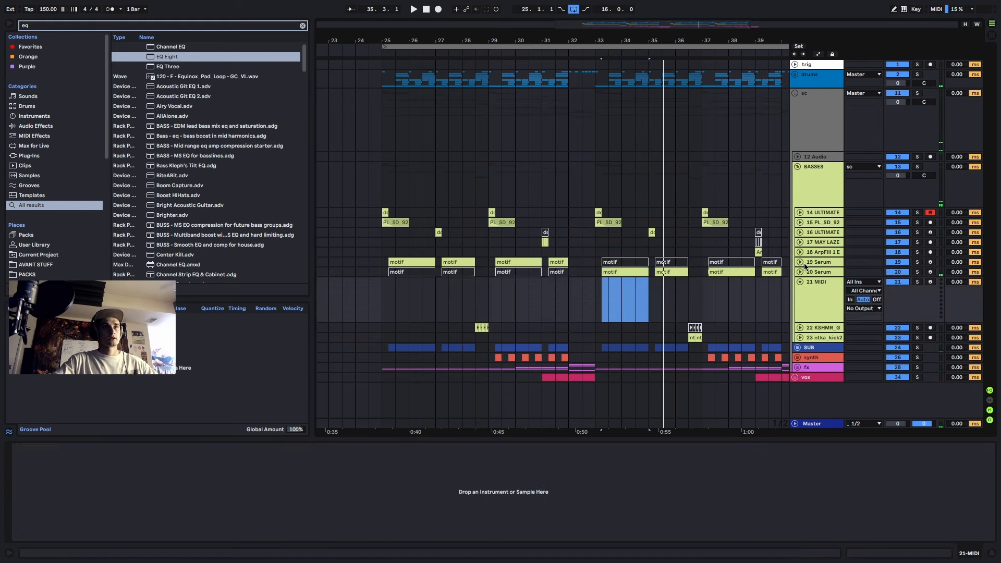
pyautogui.hotkey('ctrl', 'f')
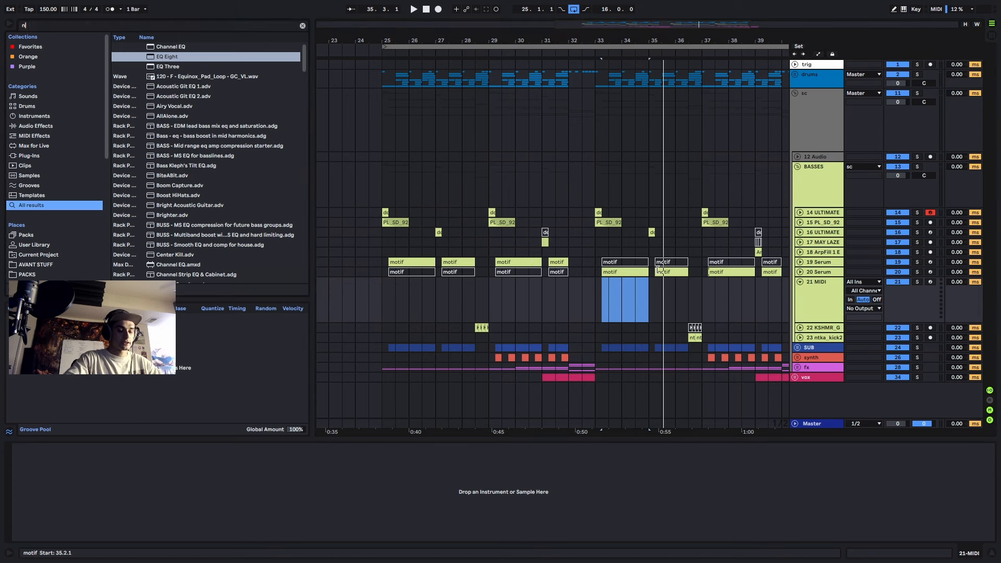
pyautogui.write('ntka funk')
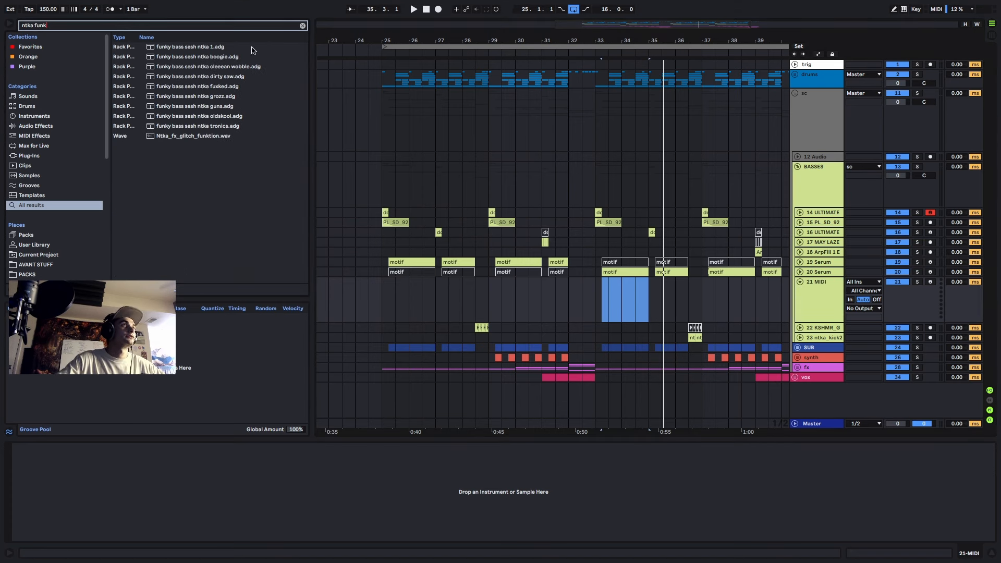
pyautogui.click(230, 67)
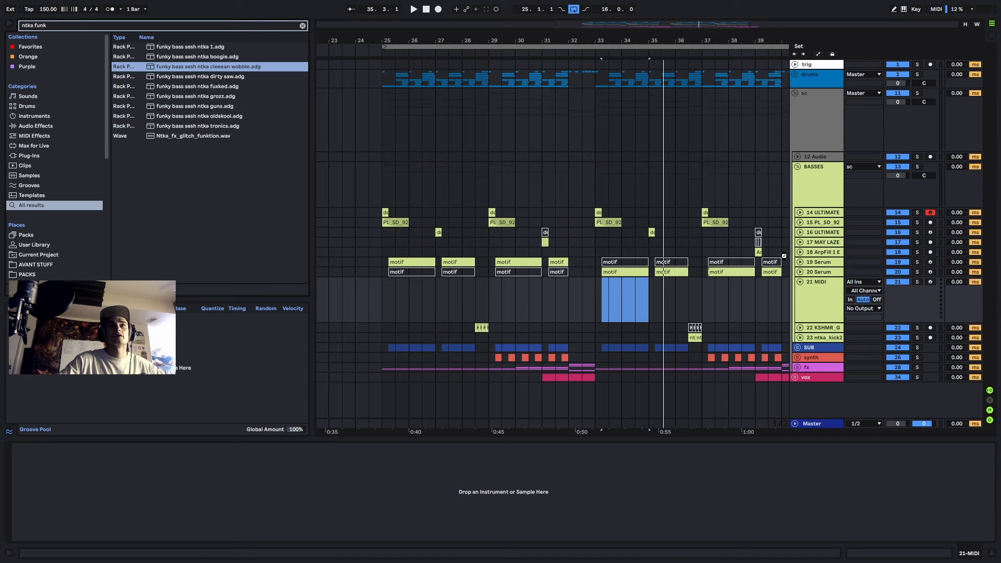
pyautogui.moveTo(784, 256); pyautogui.dragTo(816, 285)
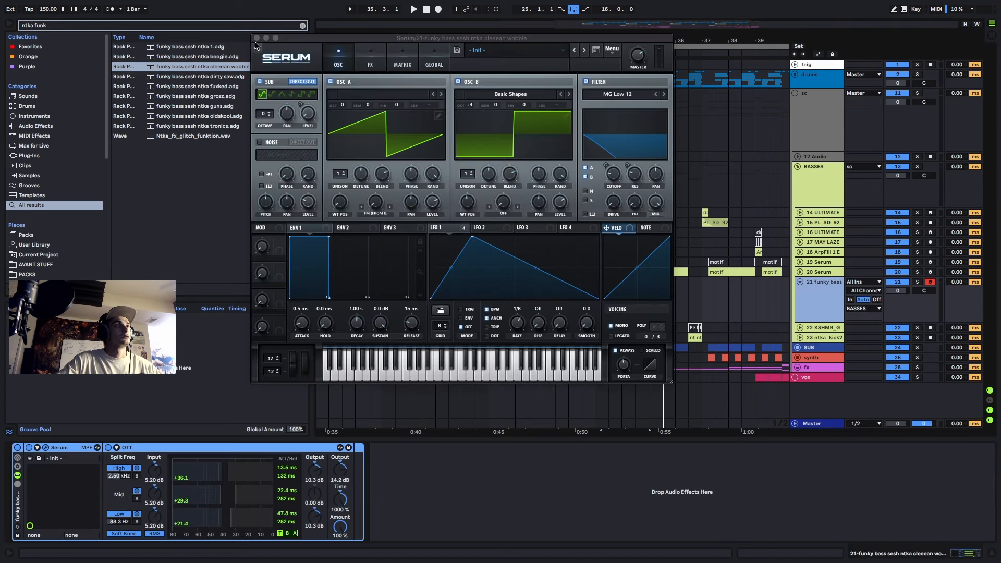
pyautogui.click(256, 38)
# - Copy track 20's motif clip at 33.2 onto the new funky bass track and play it soloed
pyautogui.moveTo(625, 272); pyautogui.dragTo(621, 295)
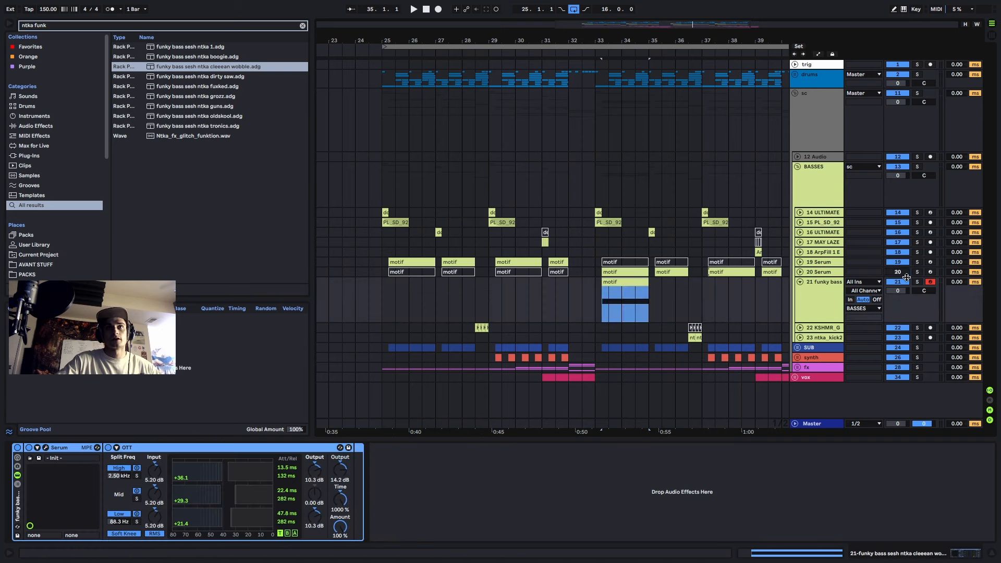
pyautogui.click(917, 281)
pyautogui.press('space')
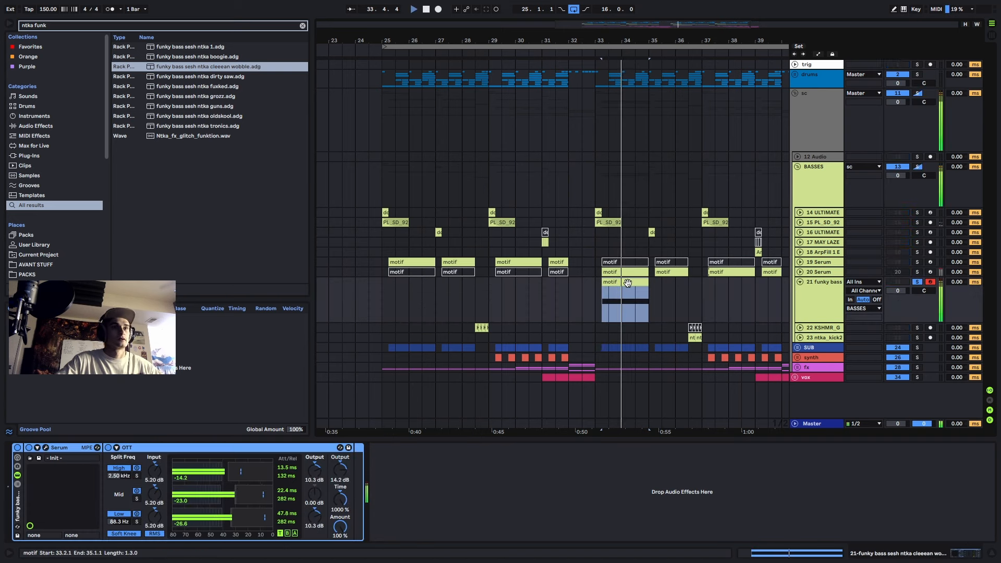
# - Inspect the LFO 1 modulation in the funky bass track's Serum patch while auditioning the sound
pyautogui.click(46, 449)
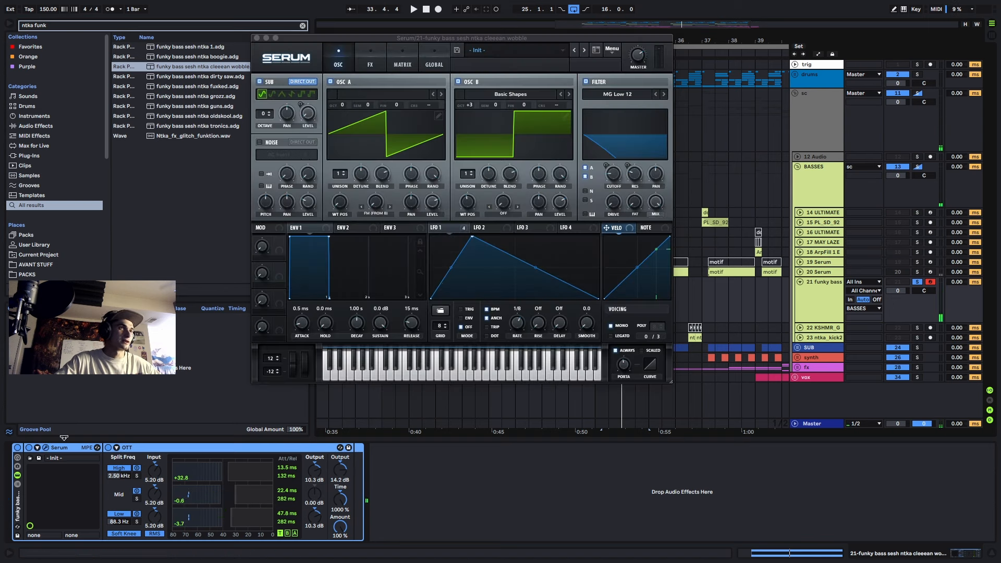
pyautogui.press('space')
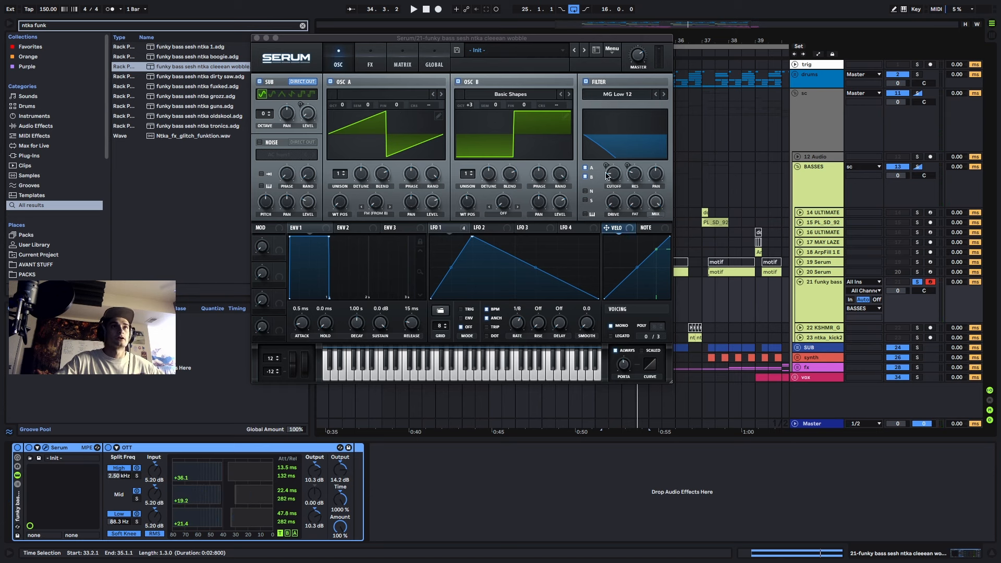
pyautogui.click(455, 234)
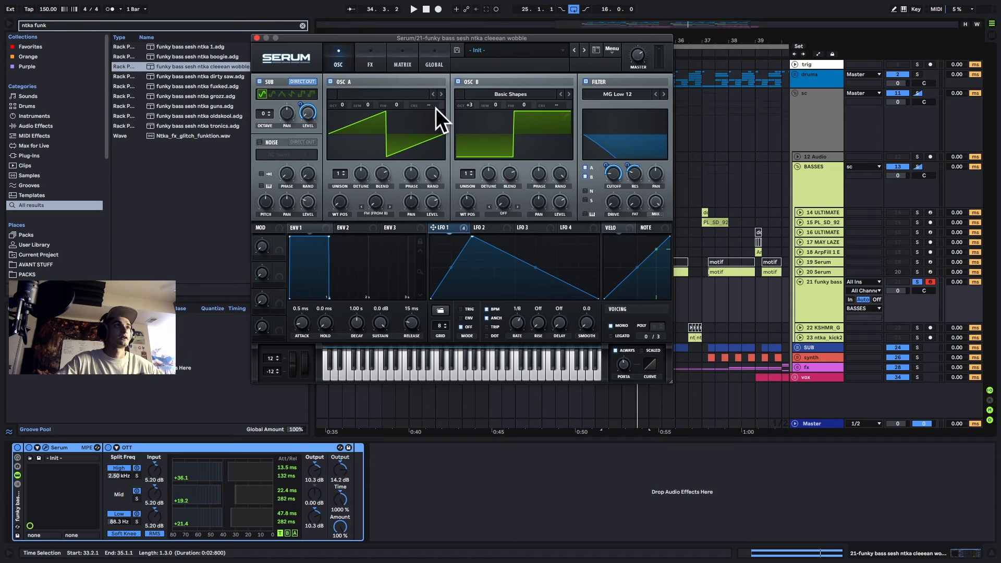
pyautogui.press('space')
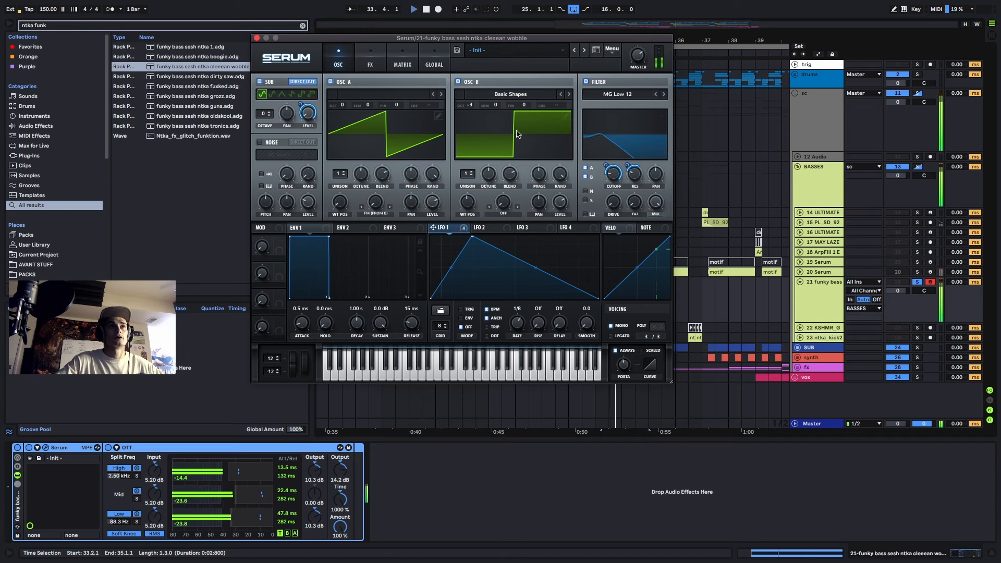
pyautogui.click(257, 38)
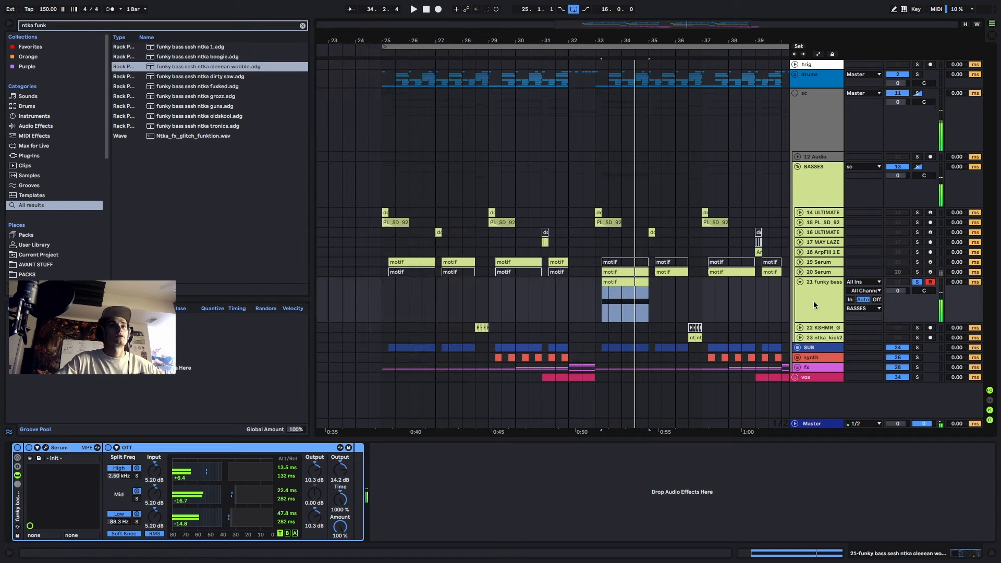
# - Deactivate track 20 Serum's motif clips across the second drop, from 33.2 to 41.1
pyautogui.click(743, 270)
pyautogui.scroll(-5, 714, 279)
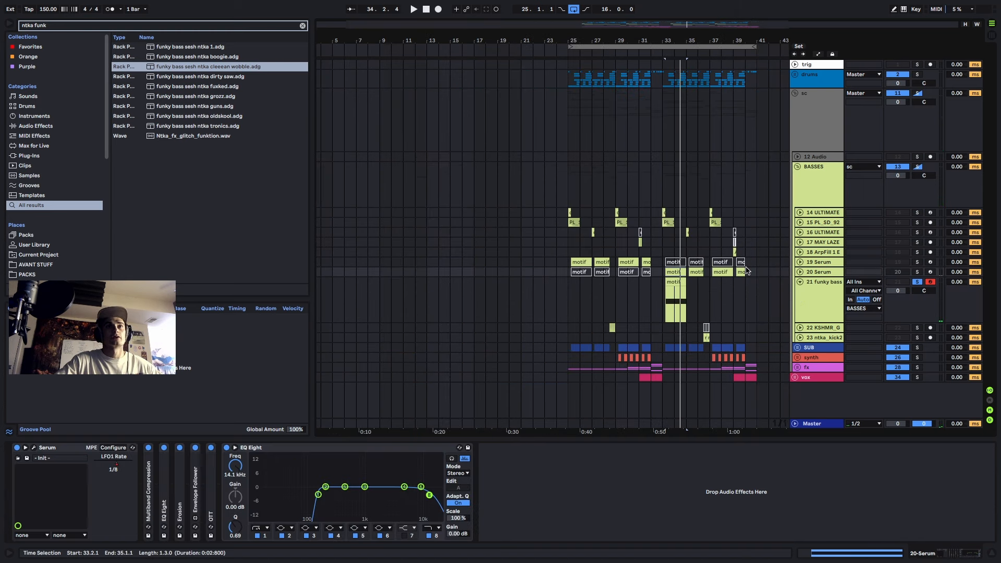
pyautogui.moveTo(754, 272); pyautogui.dragTo(669, 272)
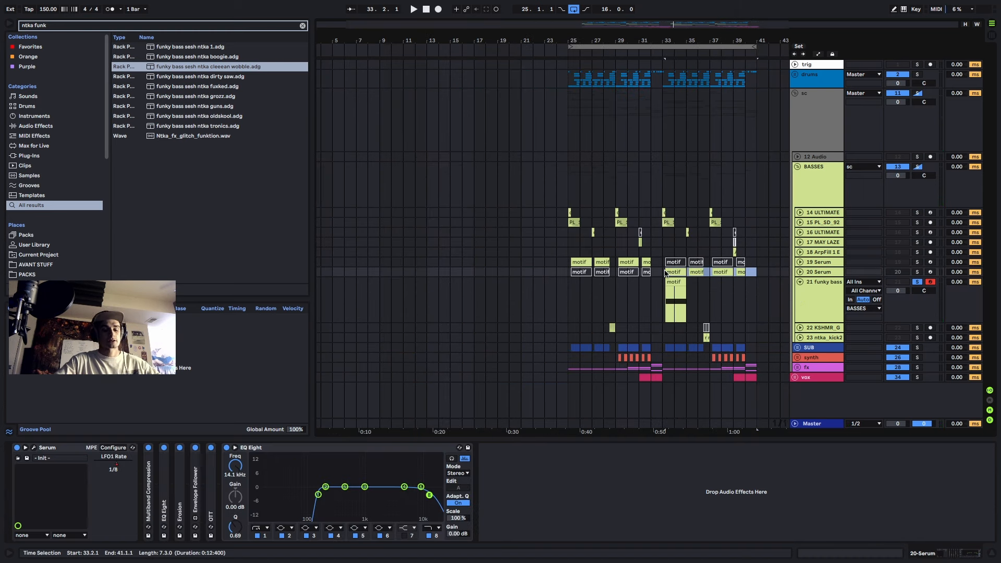
# - Add an EQ Eight after OTT on the funky bass track and play its motif from 33.2
pyautogui.click(673, 284)
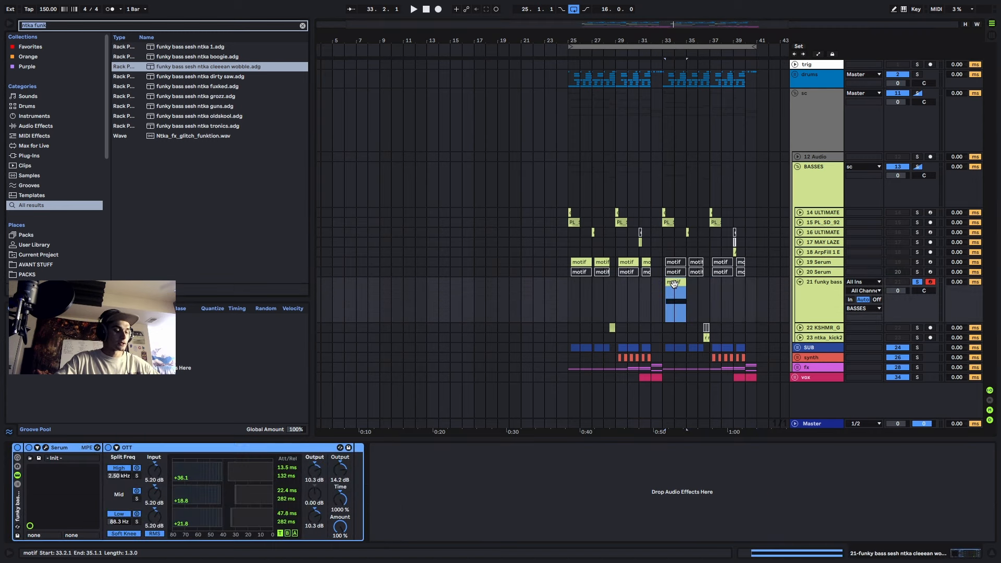
pyautogui.write('eq')
pyautogui.doubleClick(175, 59)
pyautogui.press('space')
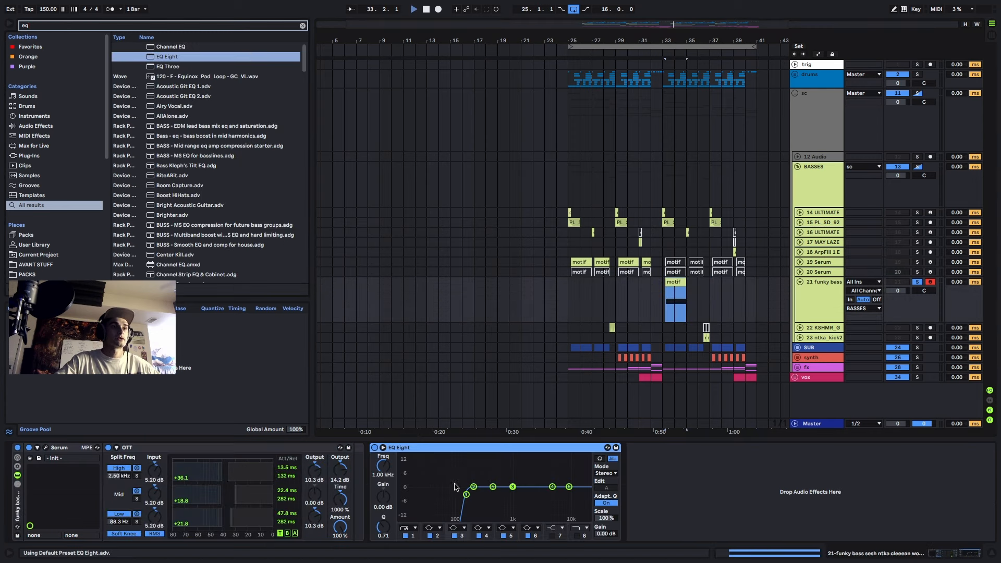
# - Unsolo the funky bass track and play the second drop from 33.1 in the full mix
pyautogui.click(917, 281)
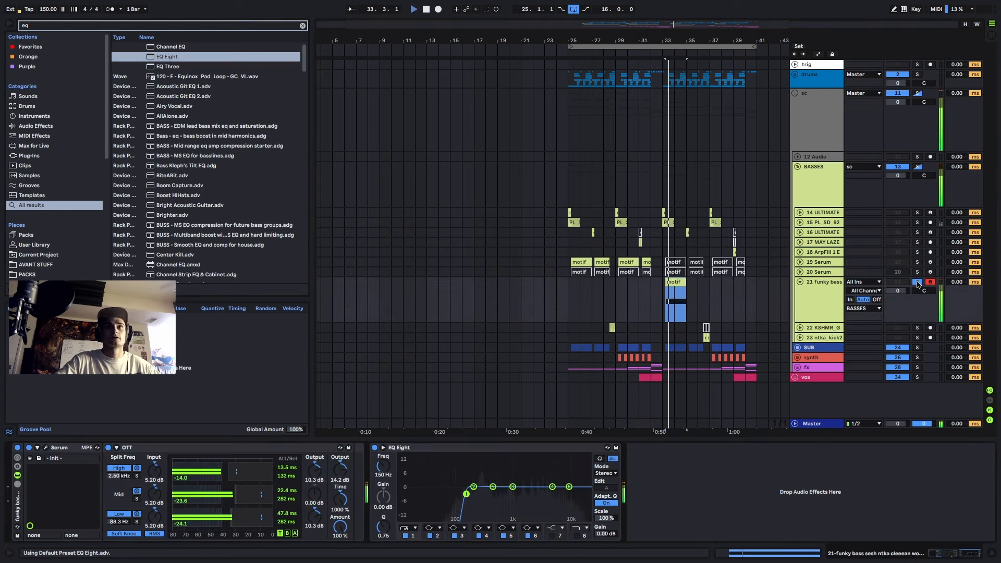
pyautogui.scroll(5, 715, 288)
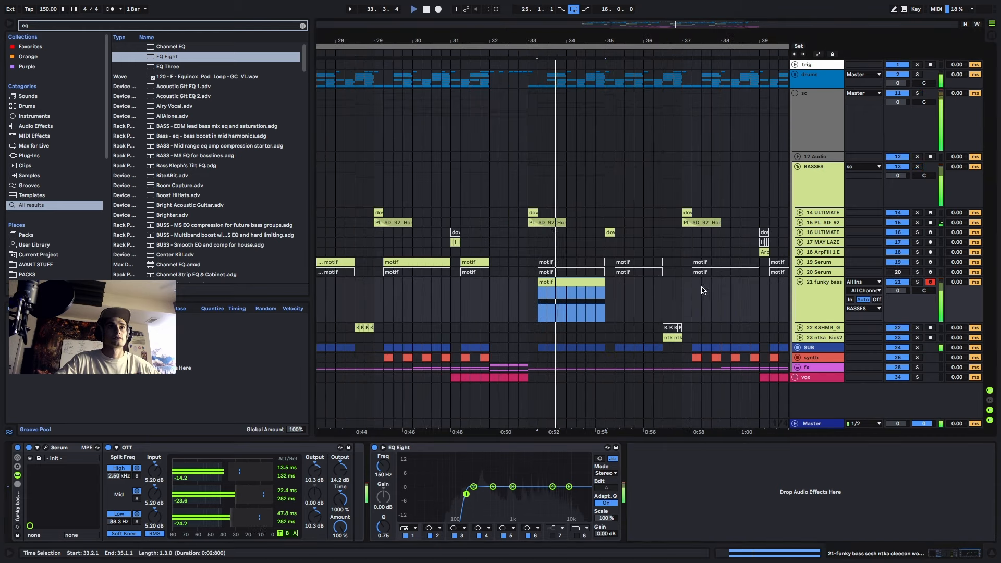
pyautogui.click(533, 297)
pyautogui.scroll(3, 547, 293)
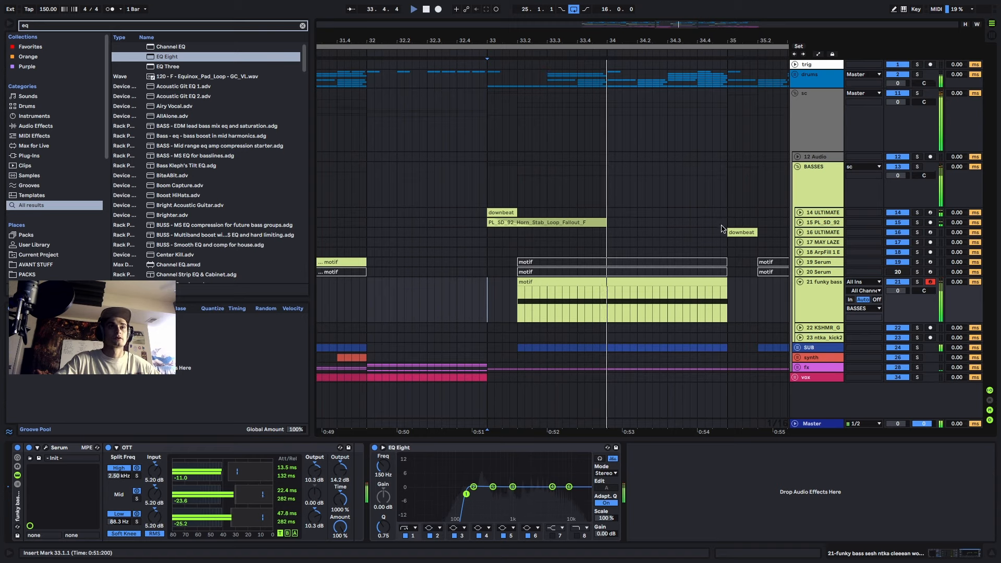
pyautogui.scroll(-2, 583, 269)
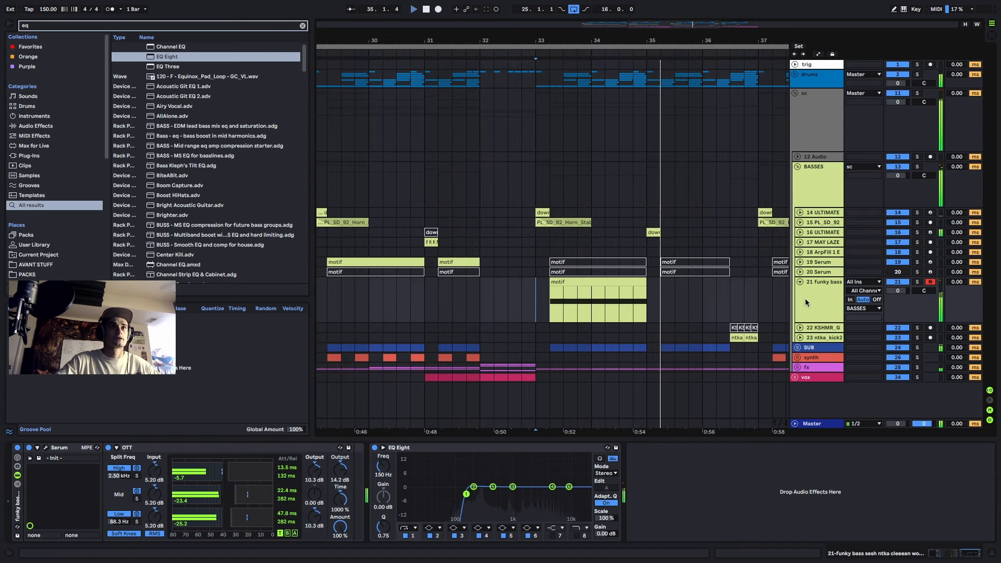
# - Show automation and bring up Serum's LFO1 Rate envelope on the funky bass track
pyautogui.click(614, 281)
pyautogui.press('a')
pyautogui.press('space')
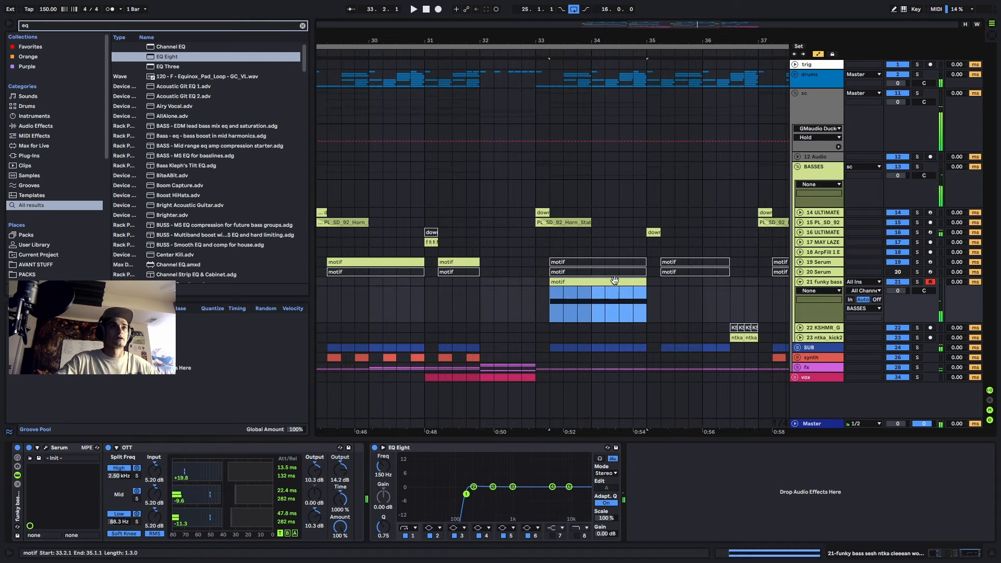
pyautogui.click(46, 448)
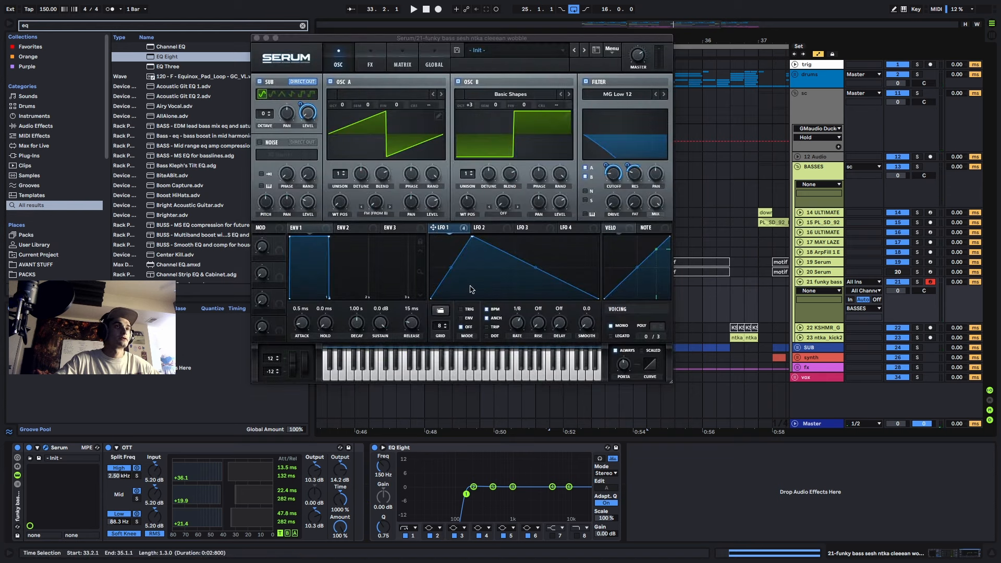
pyautogui.click(516, 327)
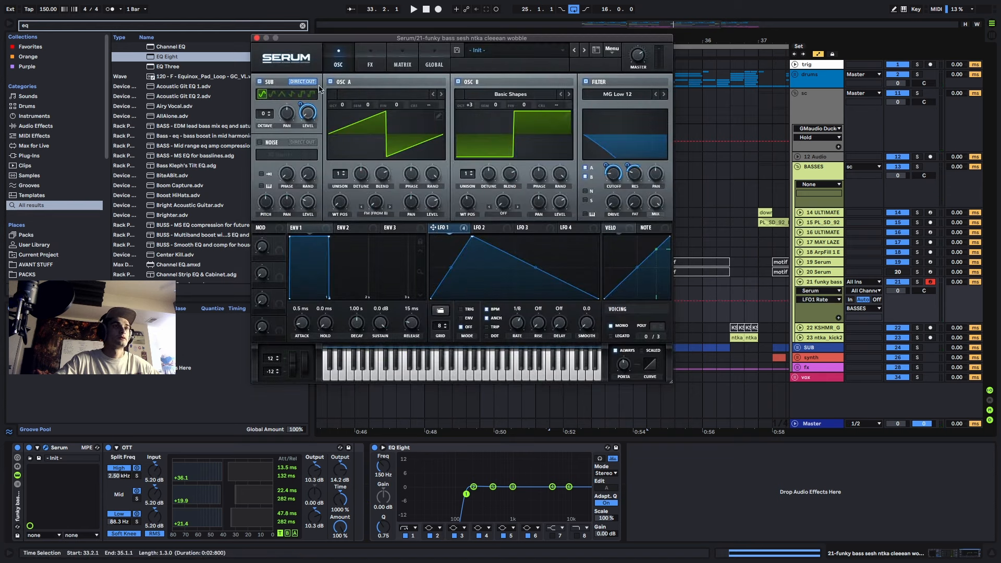
pyautogui.click(257, 38)
# - Change the LFO1 Rate automation over the last beat of the funky bass motif, from 34.4 to 35.1
pyautogui.press('space')
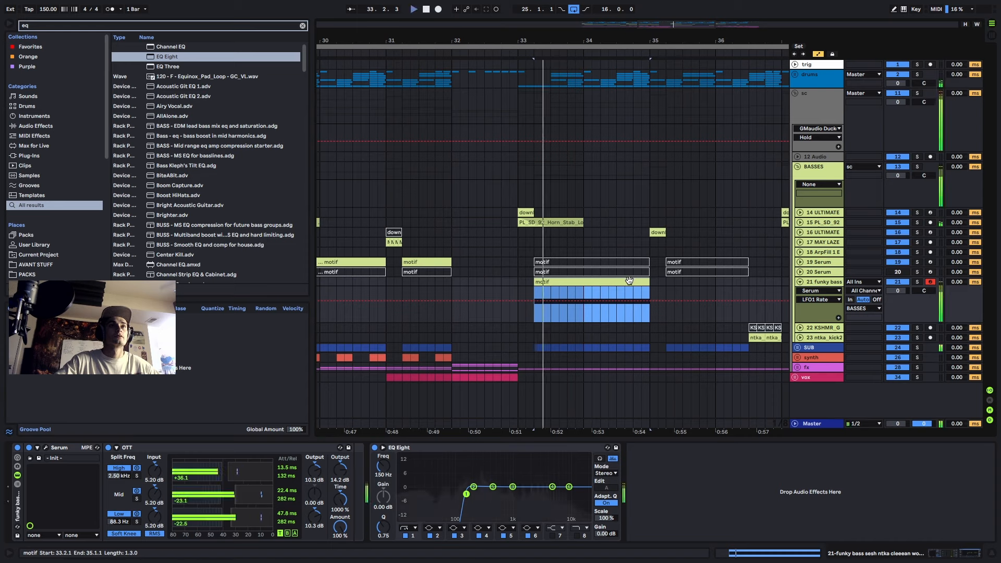
pyautogui.click(640, 310)
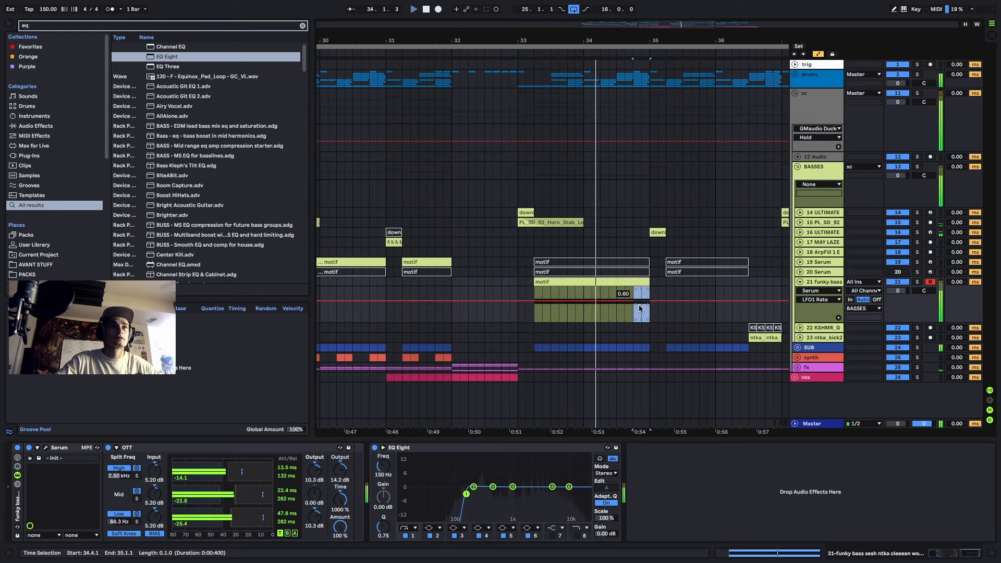
pyautogui.moveTo(639, 308); pyautogui.dragTo(581, 285)
# - Duplicate the funky bass motif with its automation across the second drop and trim the last clip to match track 20's
pyautogui.press('-')
pyautogui.press('-')
pyautogui.hotkey('ctrl', 'd')
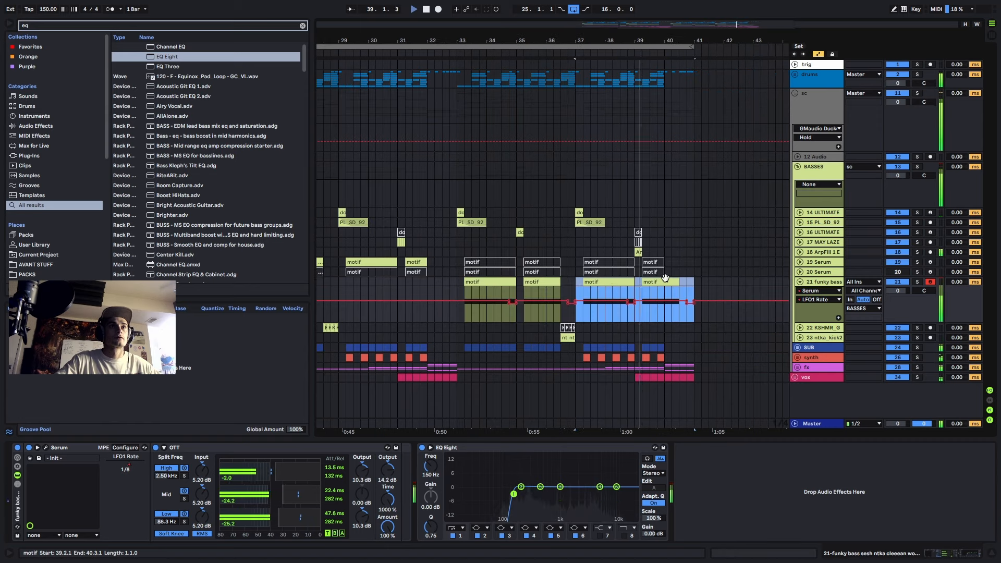
pyautogui.moveTo(687, 282); pyautogui.dragTo(658, 301)
# - Play both drops from 25.1 and hide the automation lanes
pyautogui.press('-')
pyautogui.press('-')
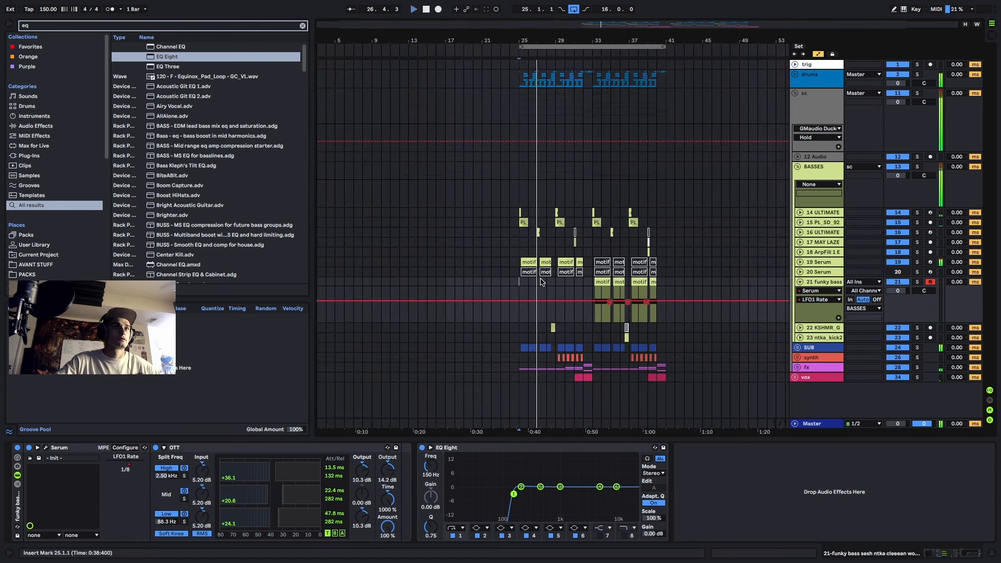
pyautogui.press('a')
pyautogui.press('+')
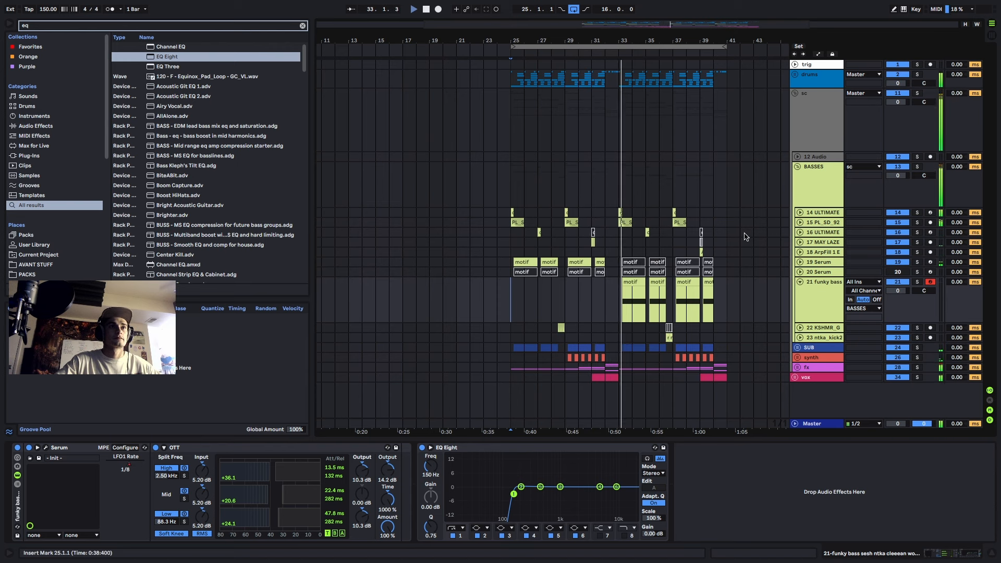
# - Solo the funky bass motif at 33.2 and view its mid and side spectrum in SPAN on the Master
pyautogui.click(635, 282)
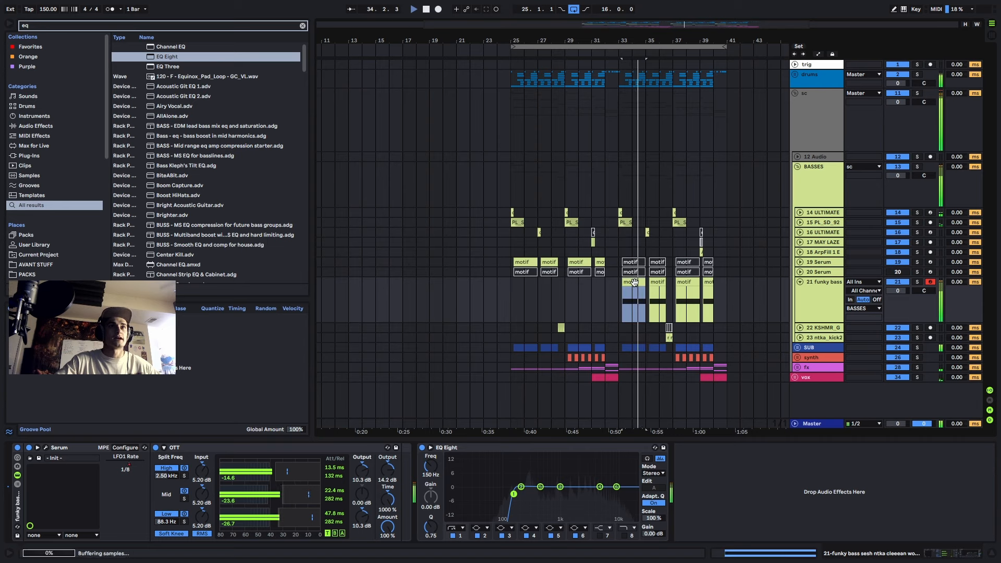
pyautogui.click(916, 282)
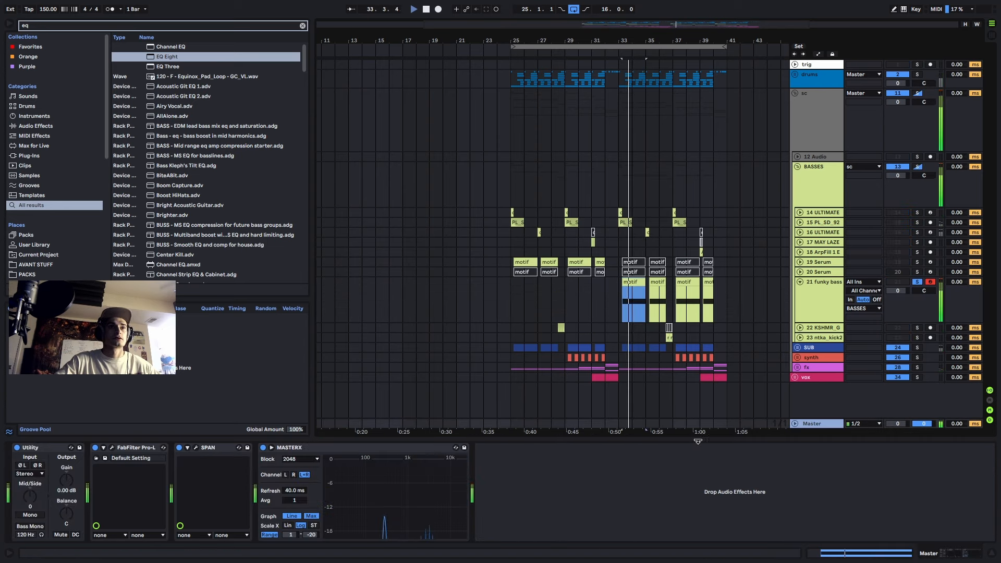
pyautogui.click(195, 448)
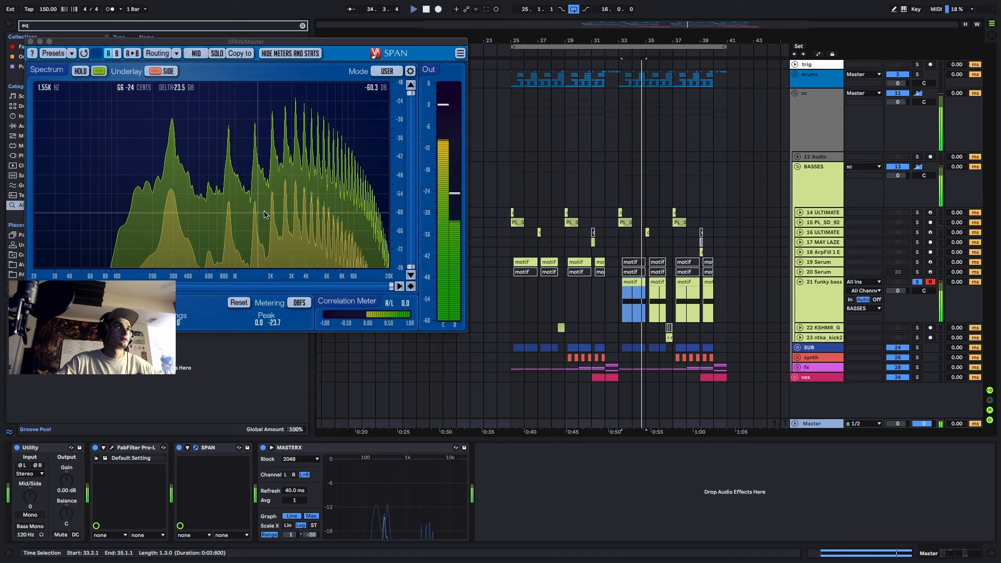
# - Add the Ntka-Mid_Side Controls rack after EQ Eight on the funky bass track and set Boost Sides to 61
pyautogui.click(634, 280)
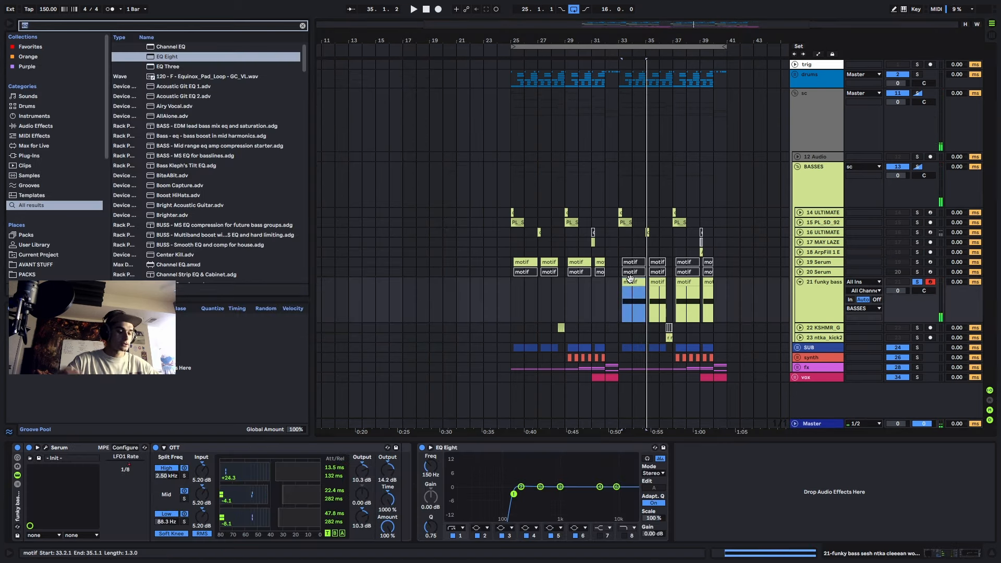
pyautogui.write('mid side nt')
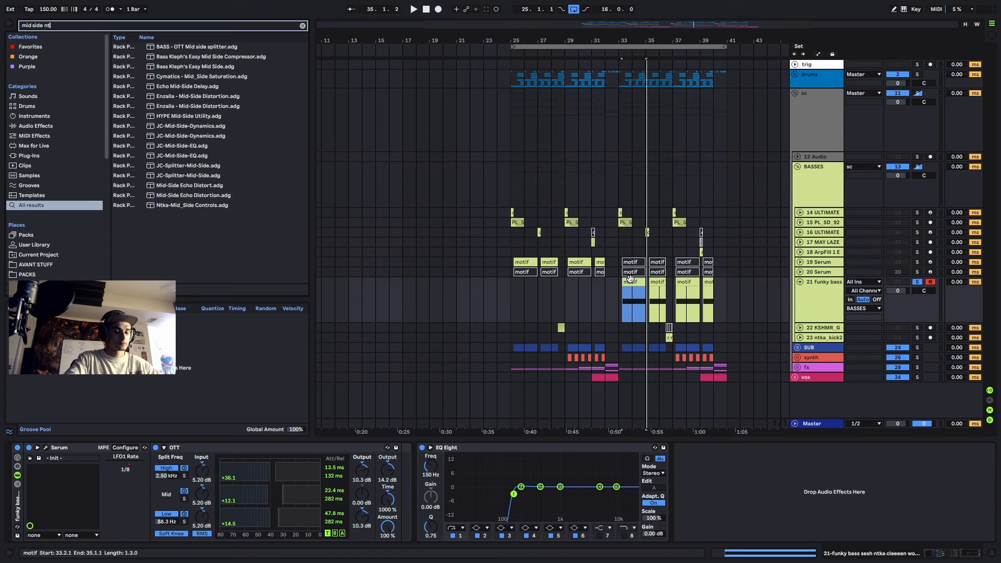
pyautogui.doubleClick(183, 47)
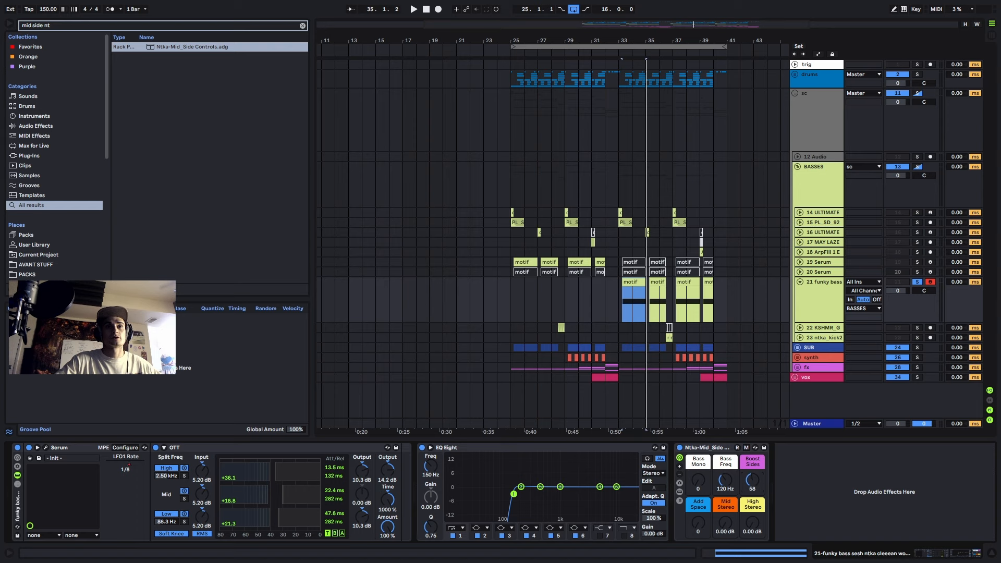
pyautogui.press('space')
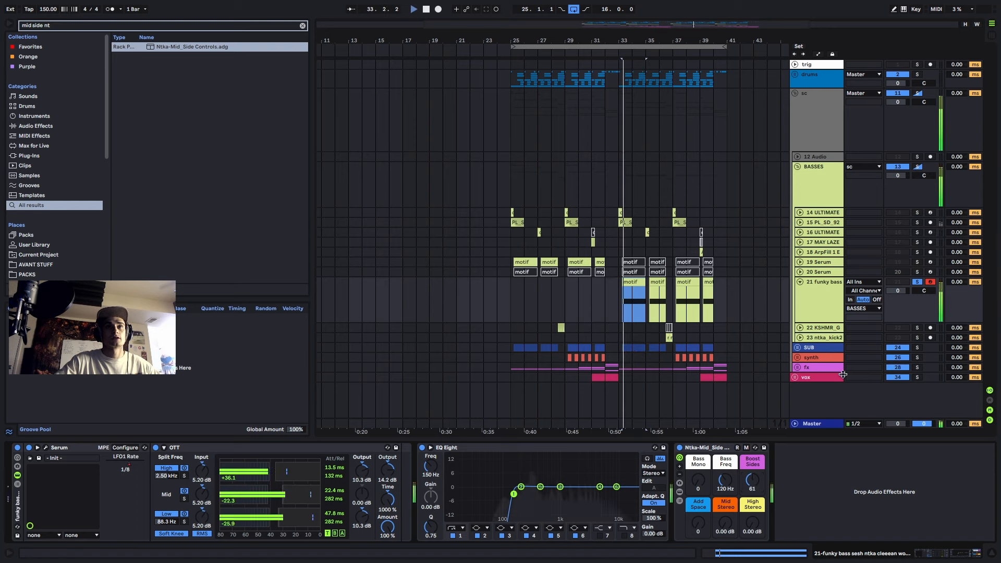
# - Raise Boost Sides further on the funky bass track, comparing the side level in the Master's SPAN before and after
pyautogui.click(812, 423)
pyautogui.press('space')
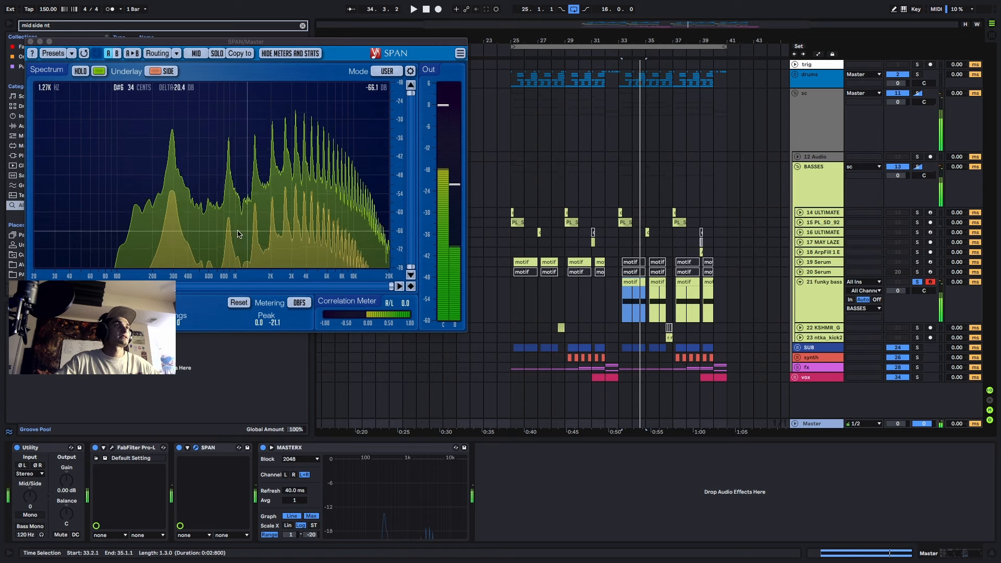
pyautogui.click(833, 299)
pyautogui.moveTo(750, 480); pyautogui.dragTo(750, 481)
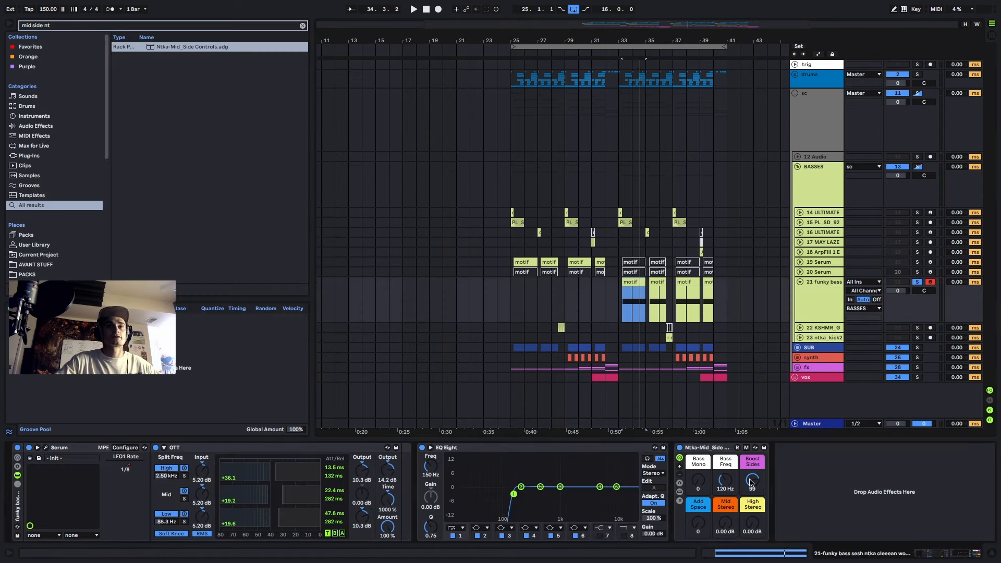
pyautogui.click(816, 425)
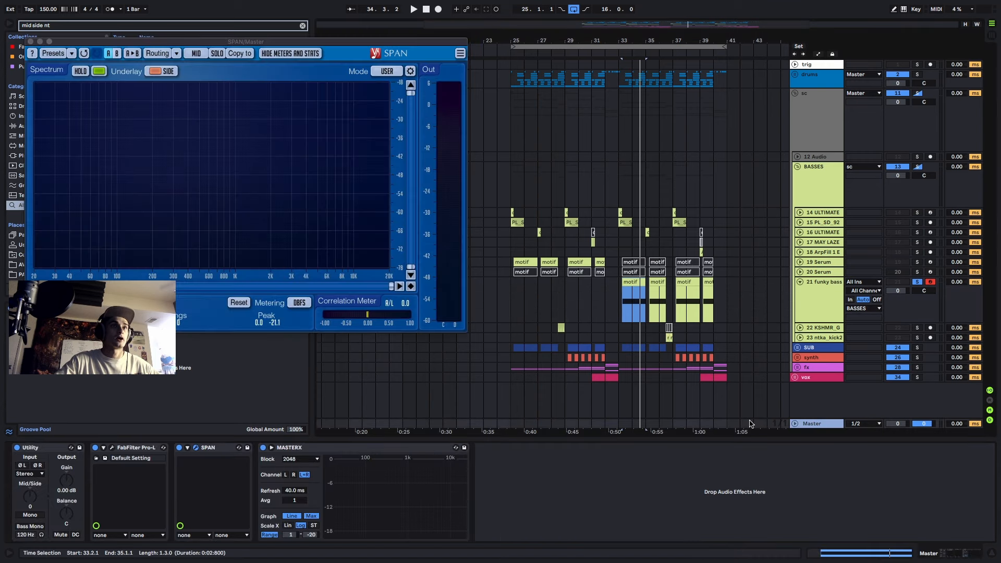
pyautogui.press('space')
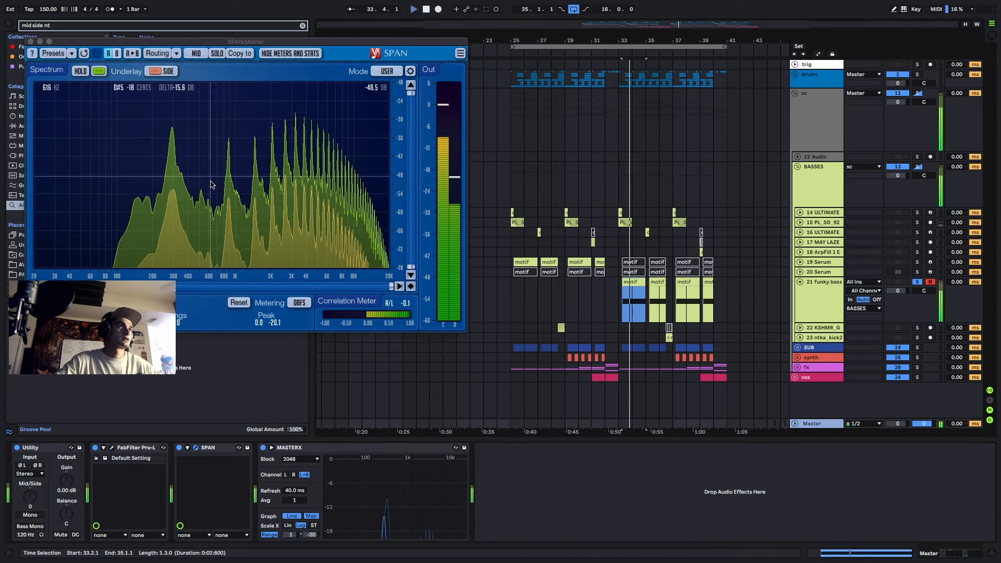
# - Set Boost Sides to 127, Mid Stereo to 3.39 dB and High Stereo to 2.83 dB, checking the spectrum in SPAN
pyautogui.click(829, 299)
pyautogui.press('space')
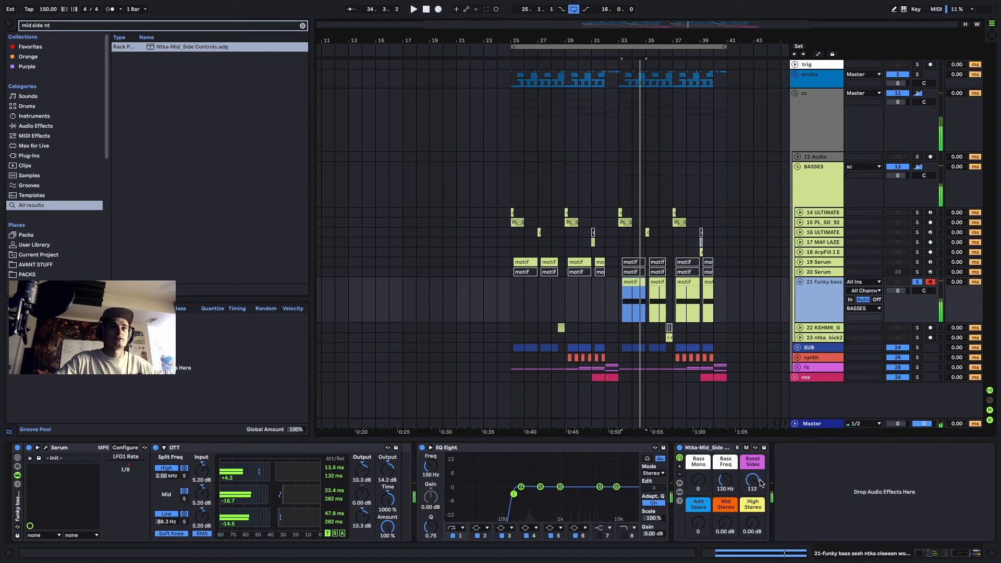
pyautogui.click(780, 413)
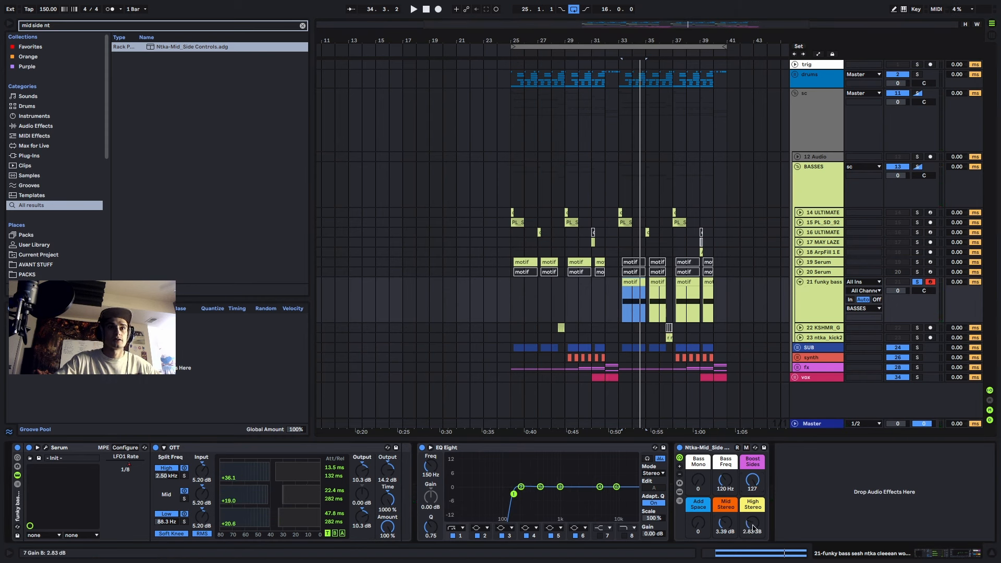
pyautogui.click(810, 423)
pyautogui.press('space')
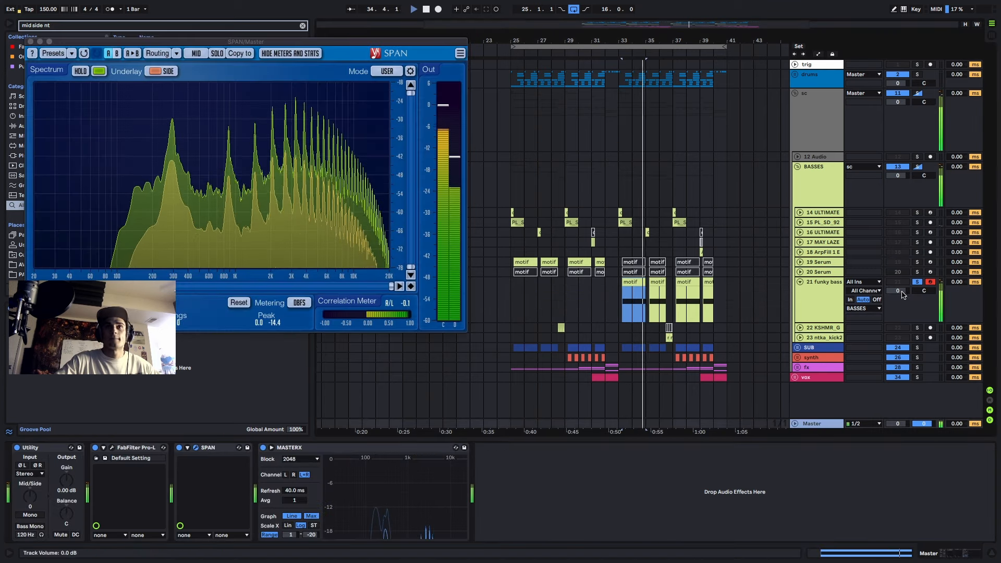
# - Unsolo the funky bass track and play the full mix from 33.1, and again from 25.1
pyautogui.click(917, 281)
pyautogui.click(618, 295)
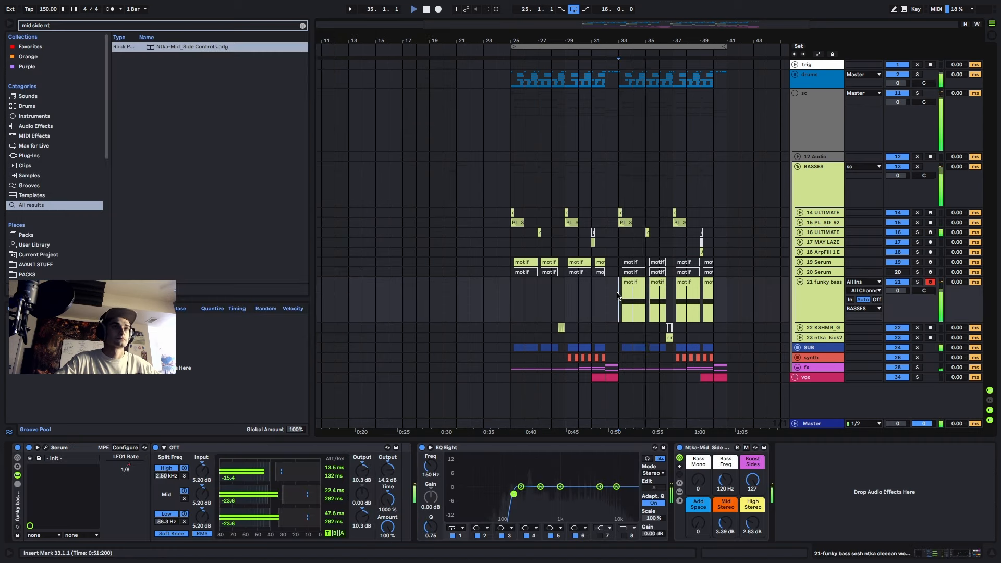
pyautogui.scroll(1, 632, 289)
pyautogui.scroll(4, 633, 290)
pyautogui.click(633, 283)
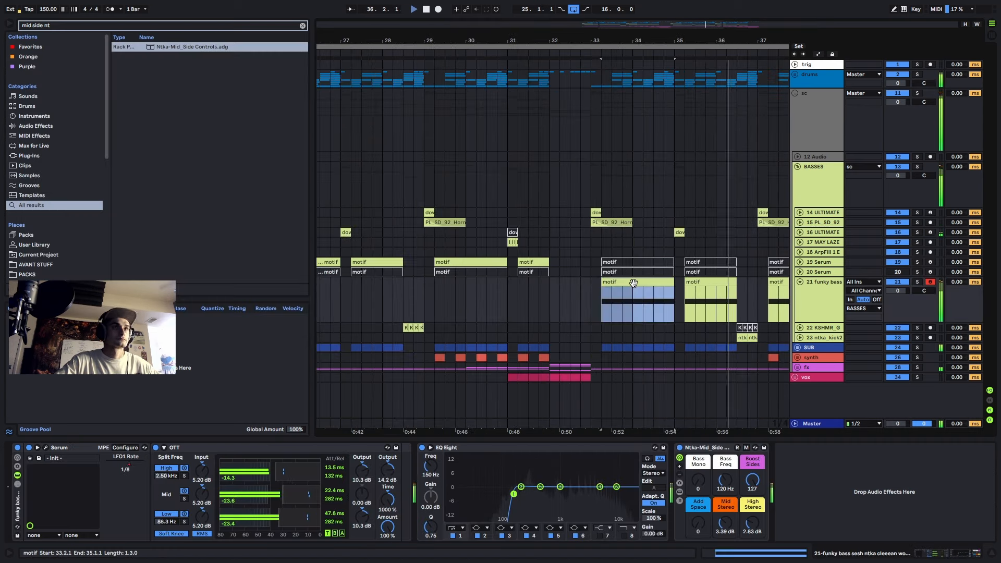
pyautogui.scroll(-4, 634, 272)
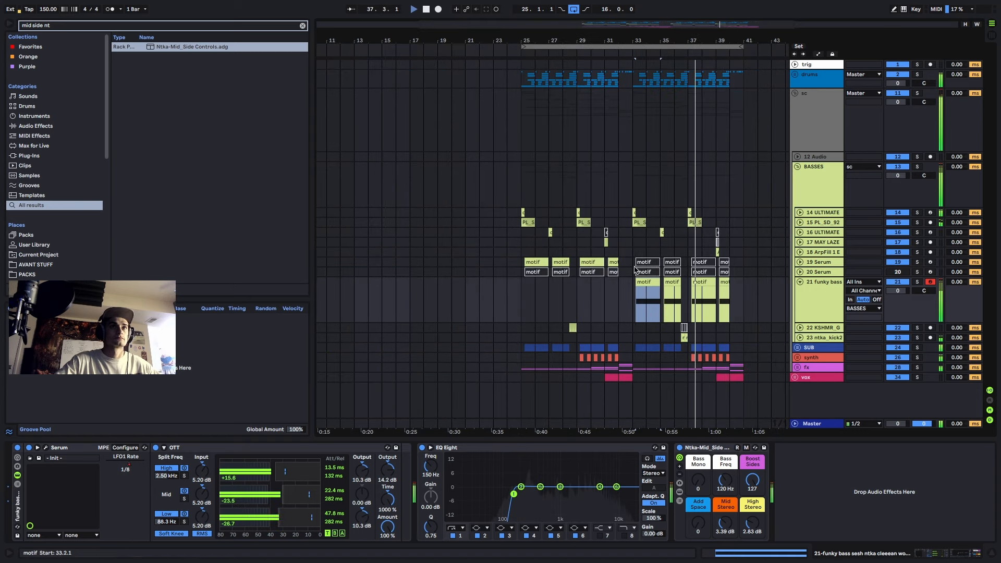
pyautogui.click(523, 295)
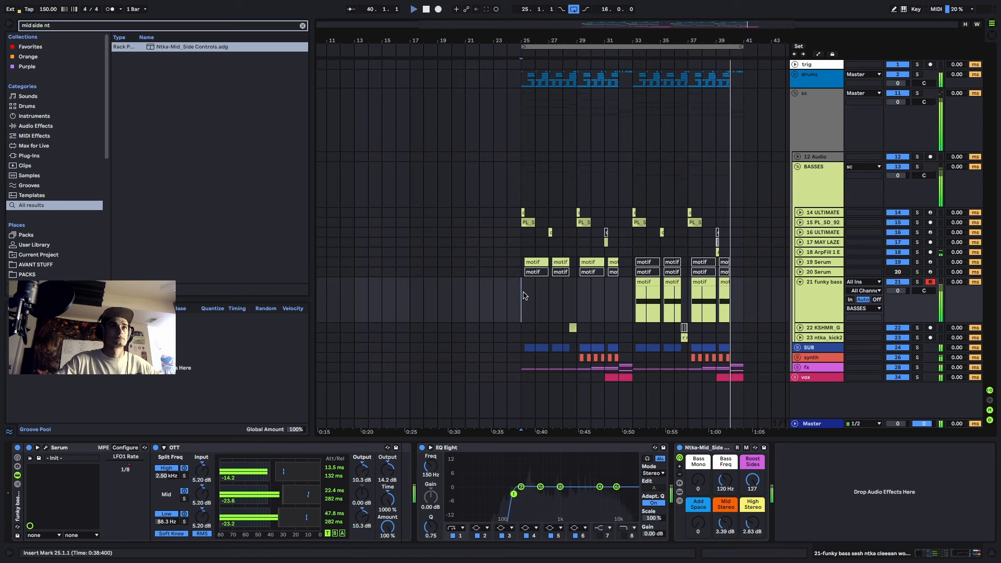
pyautogui.moveTo(523, 295); pyautogui.dragTo(740, 295)
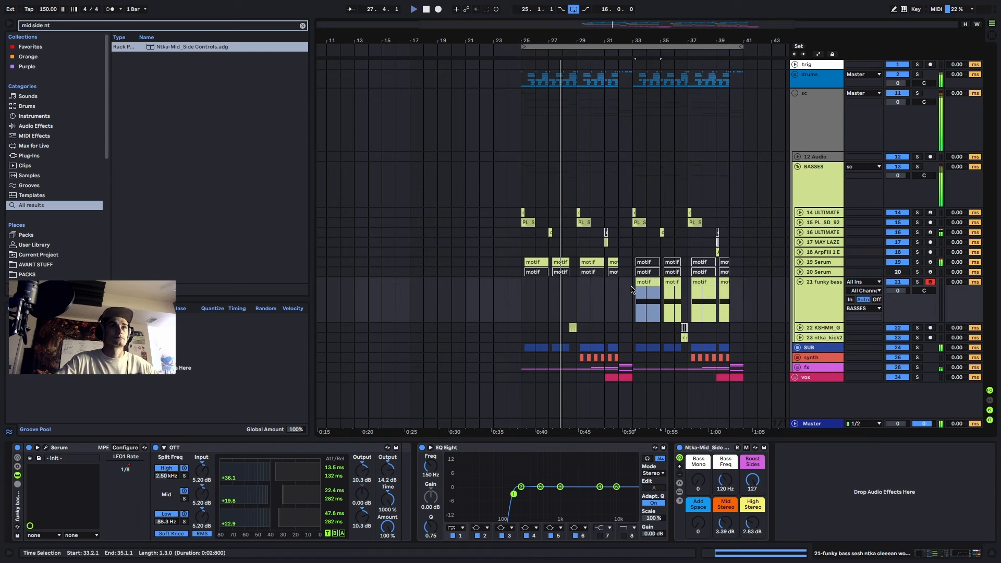
# - Stop playback, then freeze and flatten track 14, the first ULTIMATE HARMONIC BASS track, to audio
pyautogui.scroll(3, 648, 282)
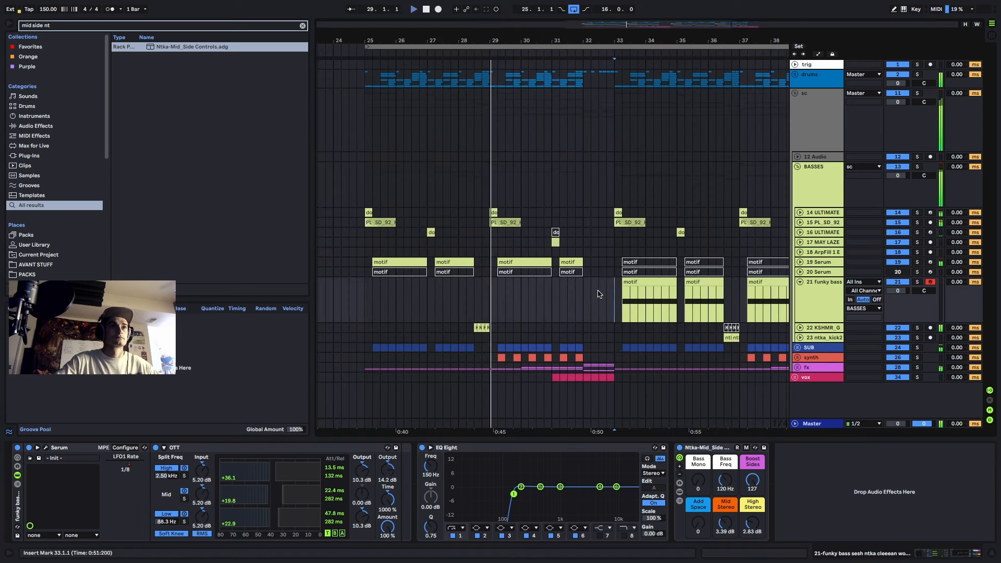
pyautogui.scroll(-3, 568, 297)
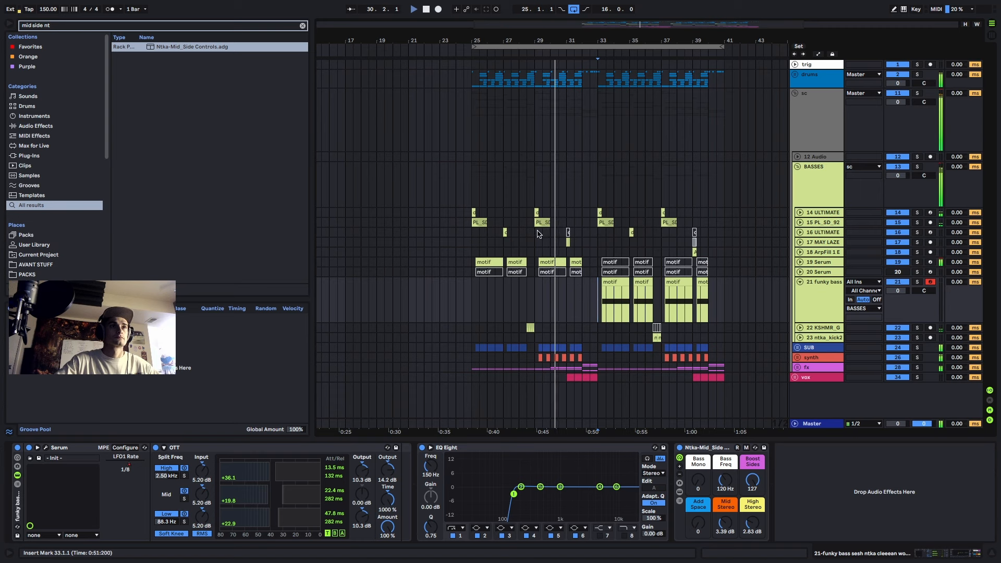
pyautogui.press('space')
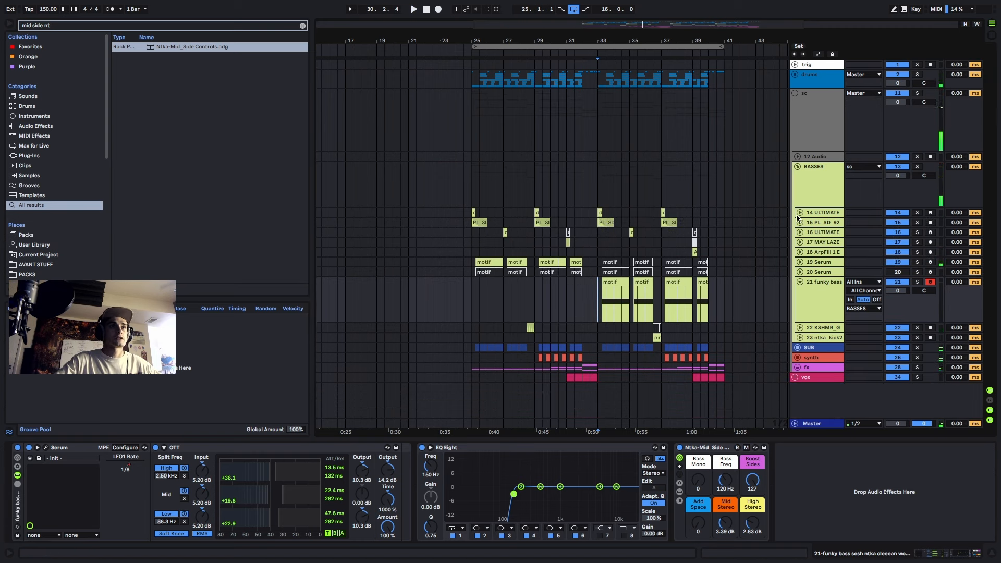
pyautogui.click(799, 213)
pyautogui.rightClick(820, 240)
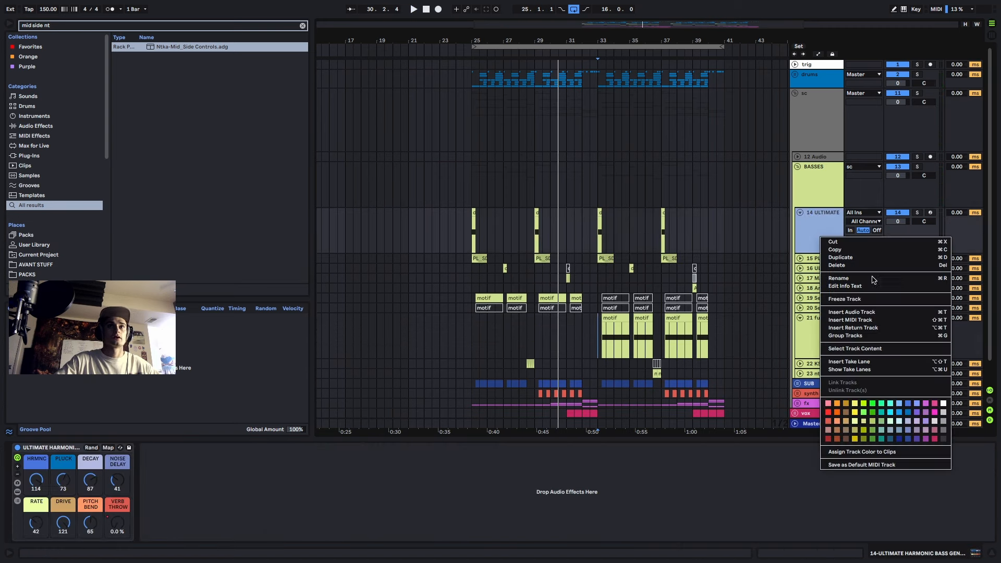
pyautogui.click(866, 299)
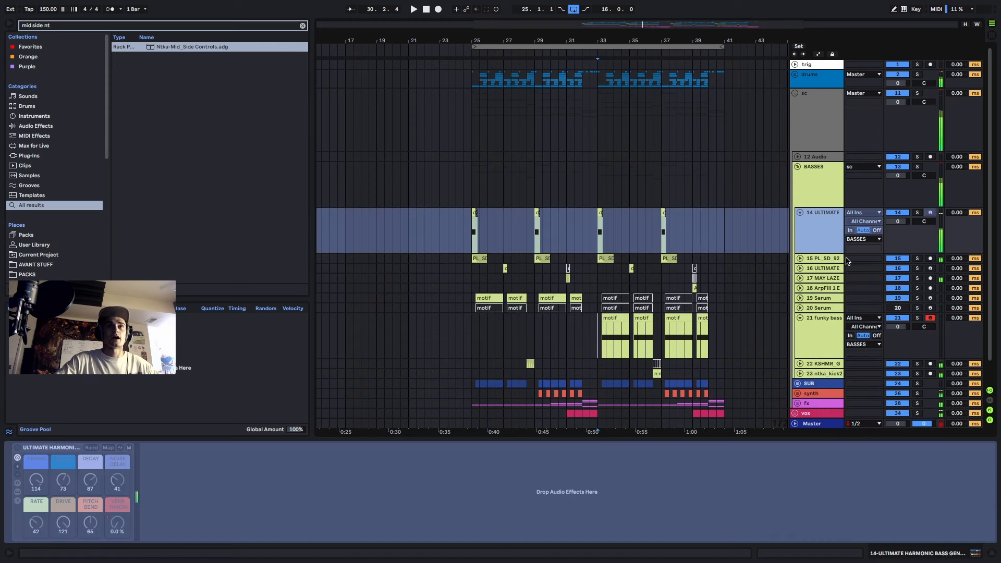
pyautogui.rightClick(827, 247)
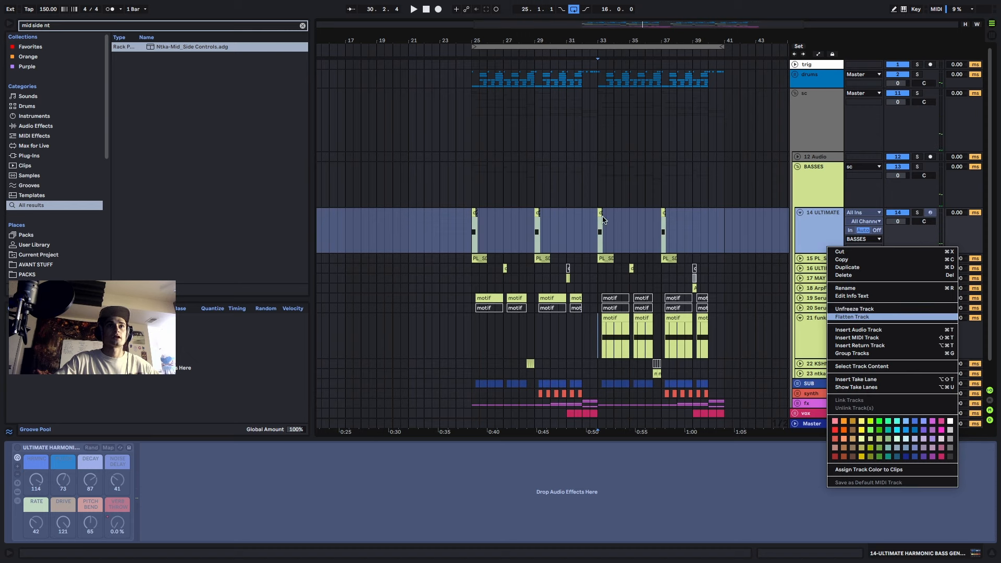
# - Delete the audio tails after 25.2.1, 29.2.1, 33.2.1 and 37.2.1 on the flattened track 14
pyautogui.click(480, 232)
pyautogui.scroll(5, 480, 235)
pyautogui.moveTo(489, 231); pyautogui.dragTo(467, 231)
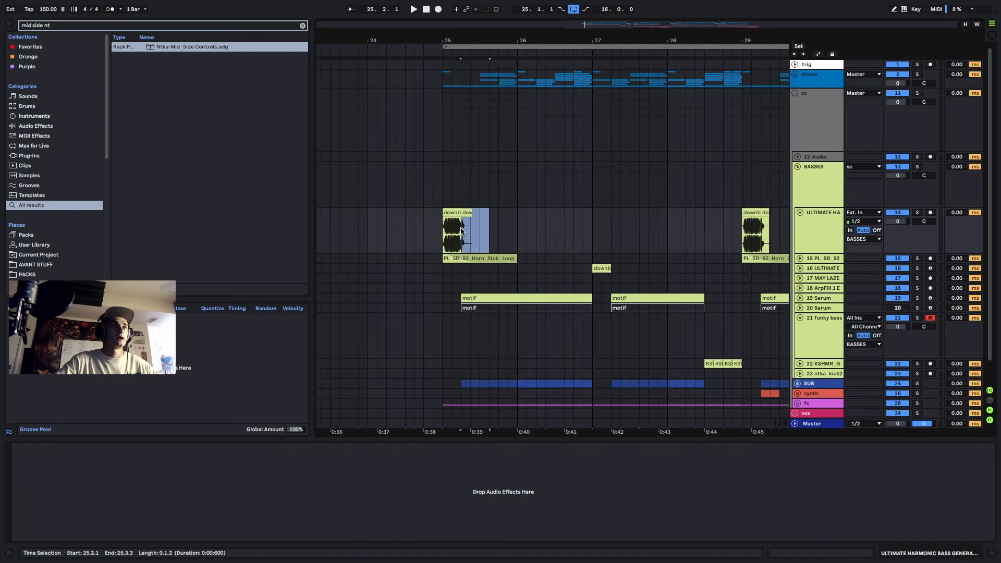
pyautogui.scroll(-5, 528, 225)
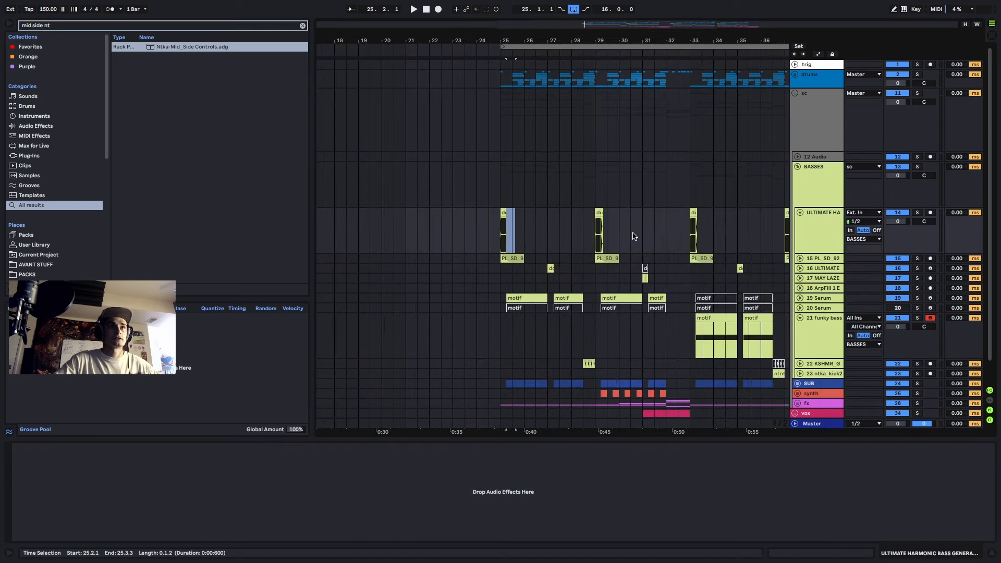
pyautogui.moveTo(629, 232); pyautogui.dragTo(603, 229)
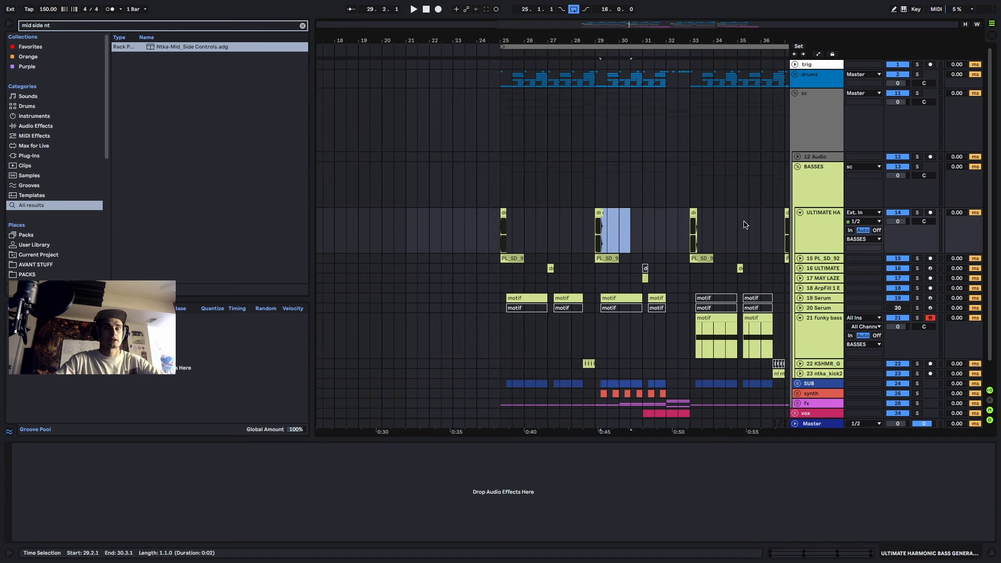
pyautogui.moveTo(749, 224); pyautogui.dragTo(709, 225)
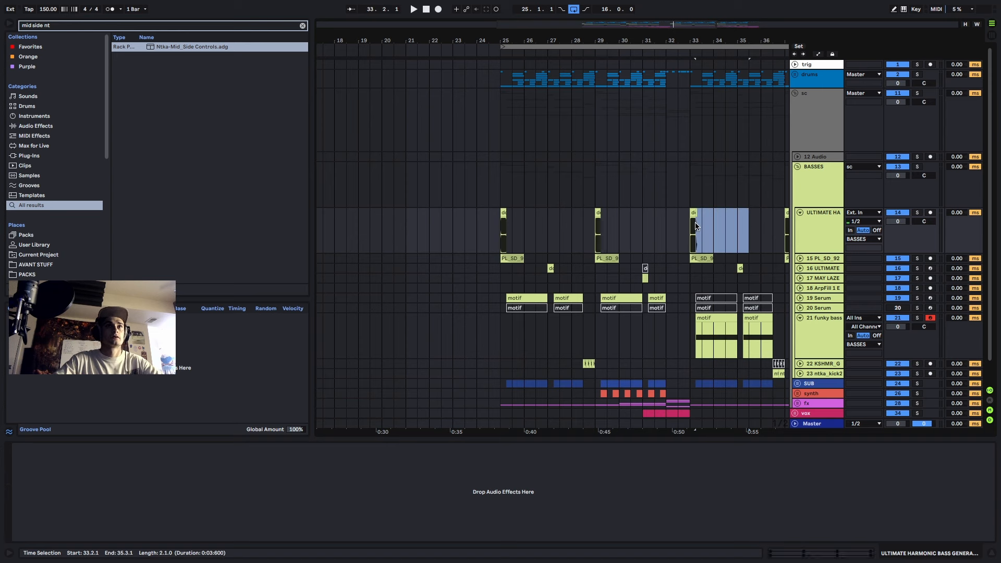
pyautogui.scroll(-4, 742, 219)
pyautogui.scroll(6, 618, 219)
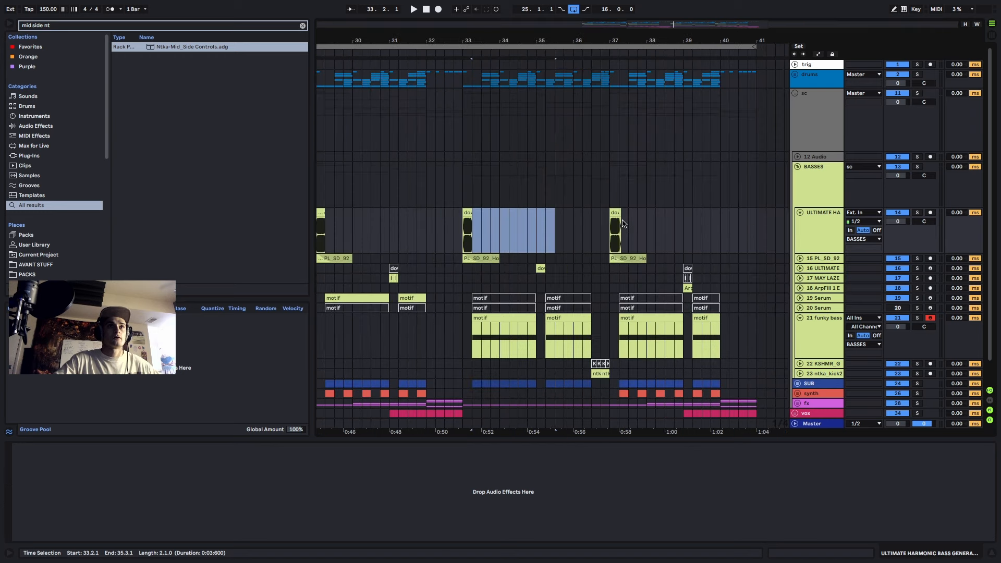
pyautogui.click(618, 215)
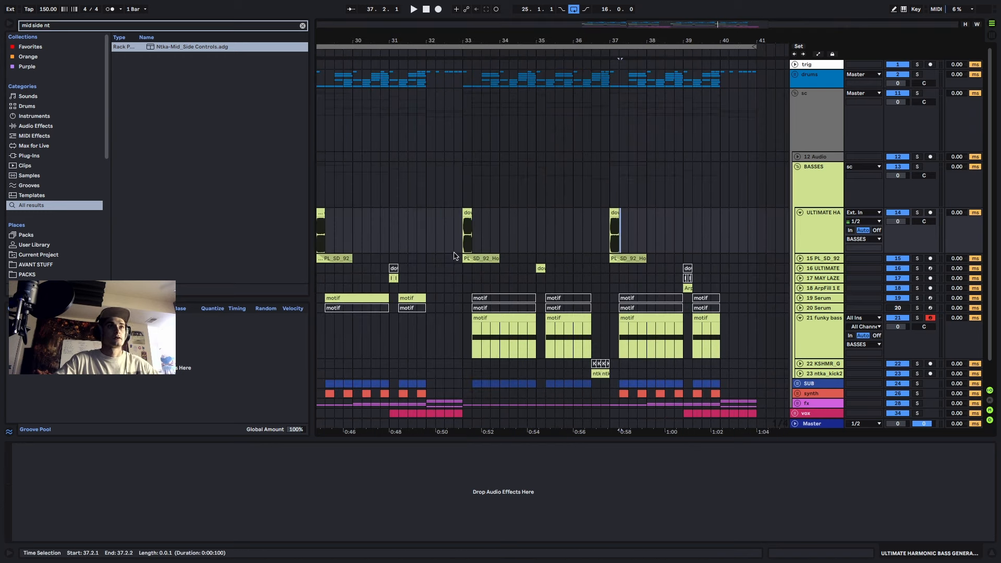
# - Freeze and flatten track 16, the second ULTIMATE HARMONIC BASS track, to audio
pyautogui.scroll(-3, 453, 256)
pyautogui.scroll(3, 624, 268)
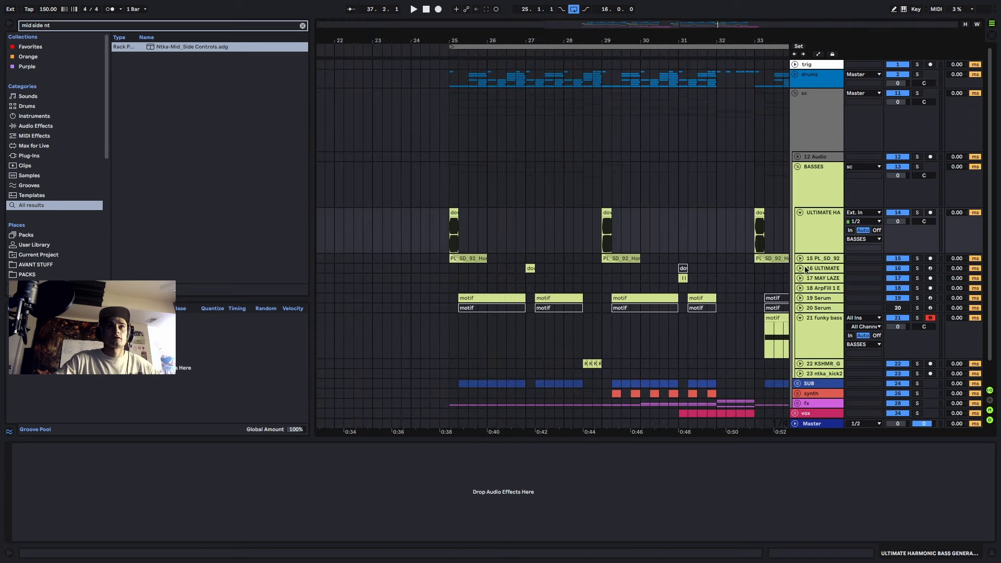
pyautogui.click(801, 268)
pyautogui.rightClick(816, 272)
pyautogui.click(865, 336)
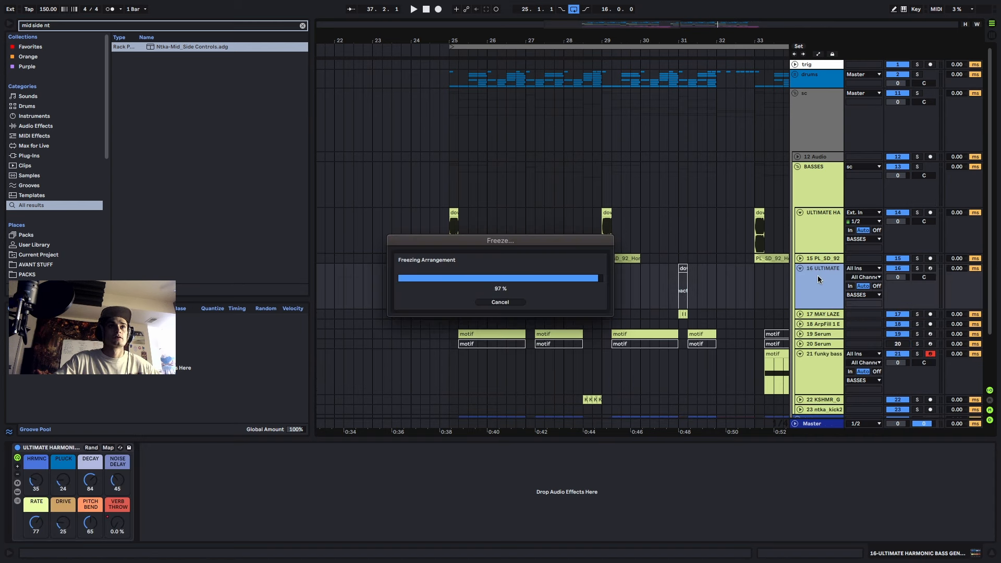
pyautogui.rightClick(816, 286)
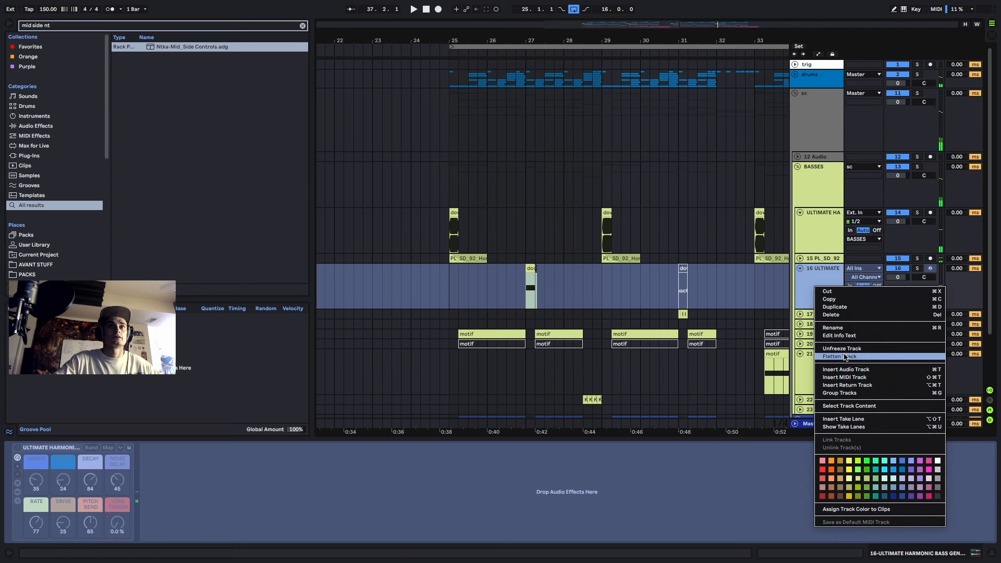
# - Delete the audio tails after 27.2.1 and 35.2.1 on the flattened track 16
pyautogui.moveTo(620, 286); pyautogui.dragTo(556, 292)
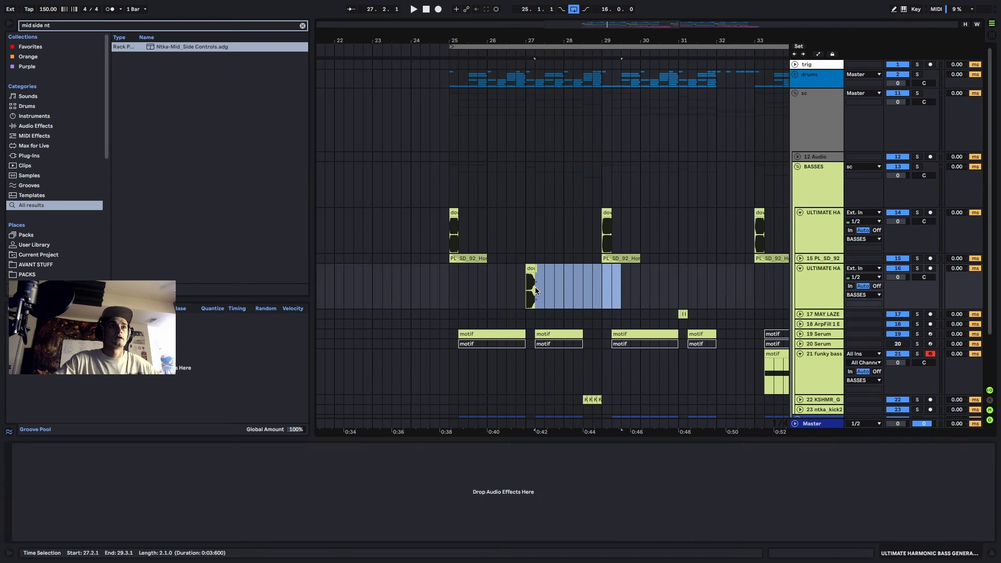
pyautogui.scroll(-4, 572, 297)
pyautogui.moveTo(699, 286); pyautogui.dragTo(662, 286)
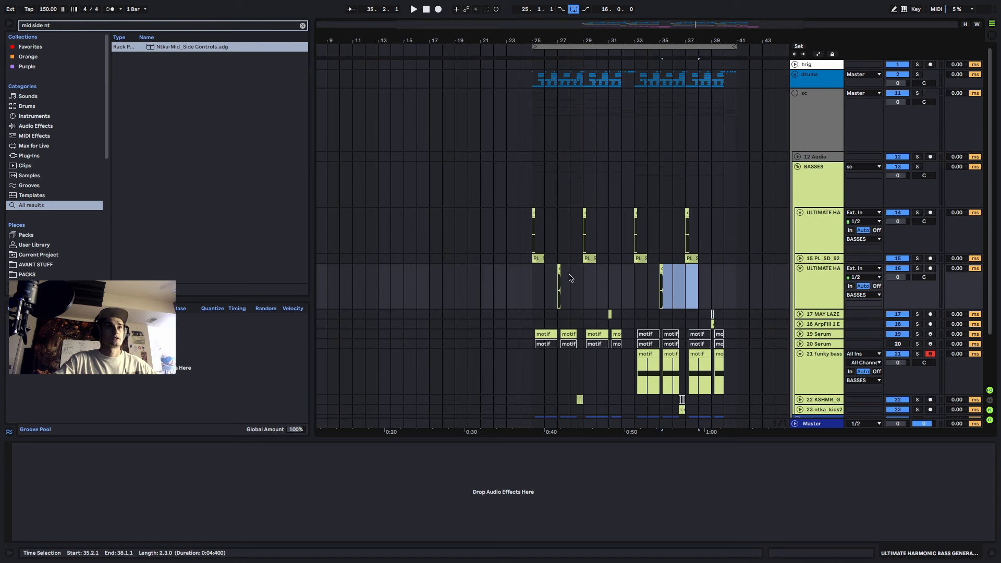
# - Play the arrangement from 25.1.1 and check how the trimmed bass clips lead into the motif clips through both drop halves
pyautogui.click(532, 285)
pyautogui.press('space')
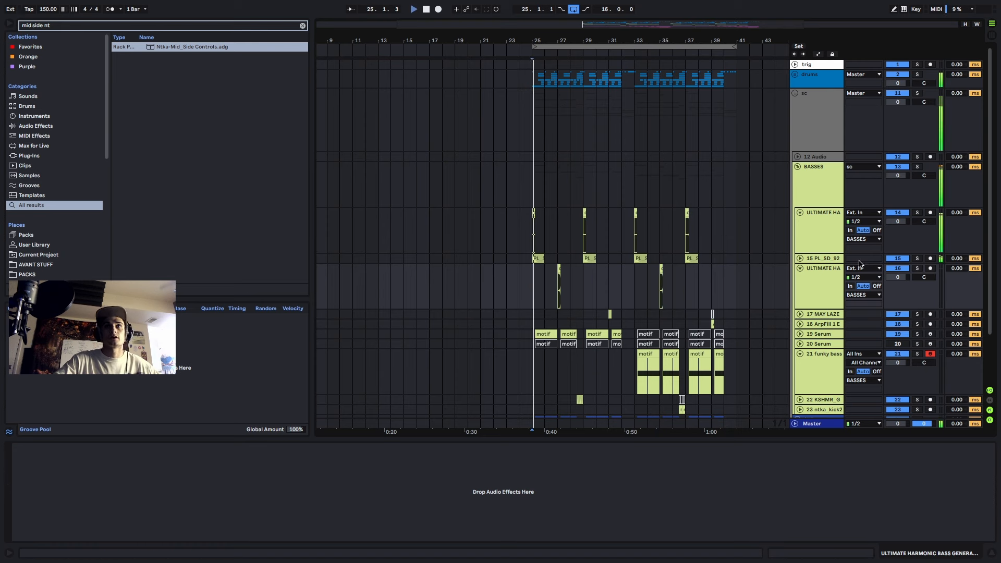
pyautogui.scroll(4, 545, 291)
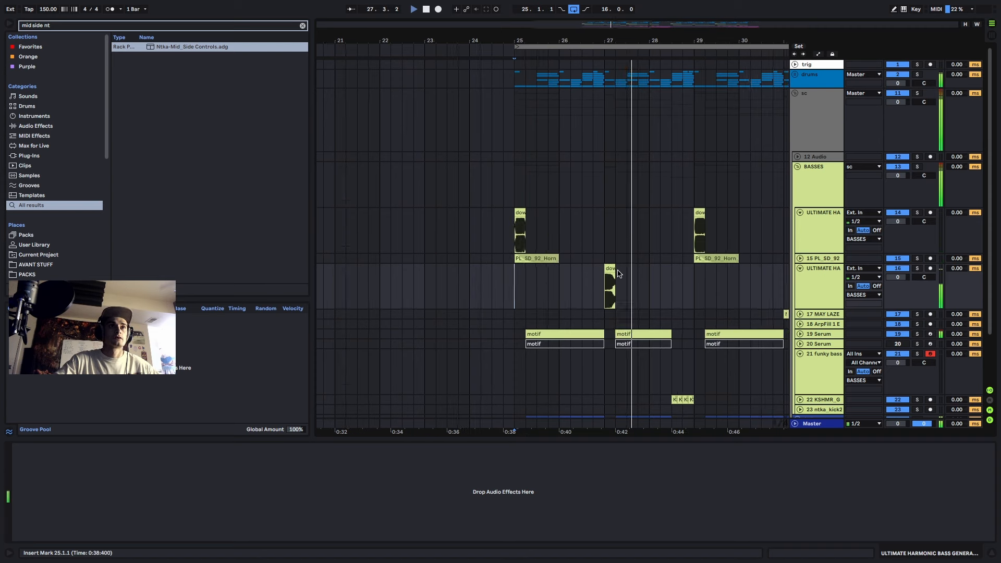
pyautogui.scroll(5, 612, 277)
pyautogui.scroll(-10, 613, 277)
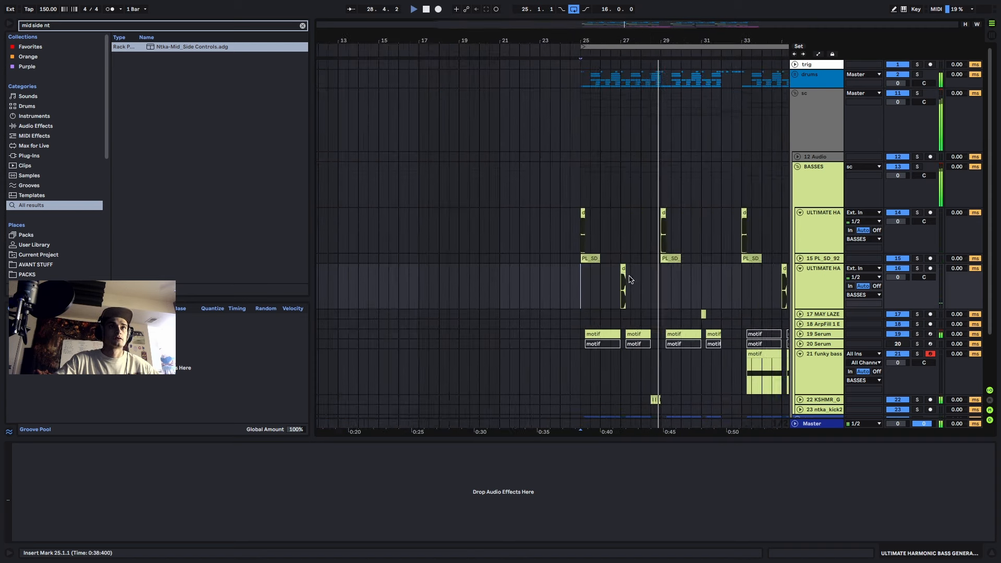
pyautogui.scroll(8, 549, 306)
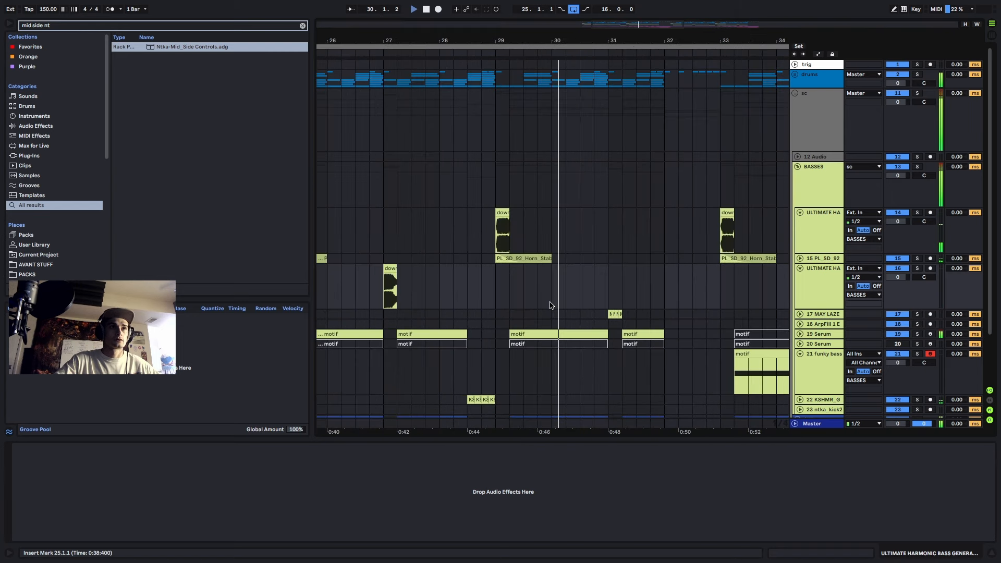
pyautogui.scroll(4, 523, 306)
pyautogui.scroll(-7, 523, 306)
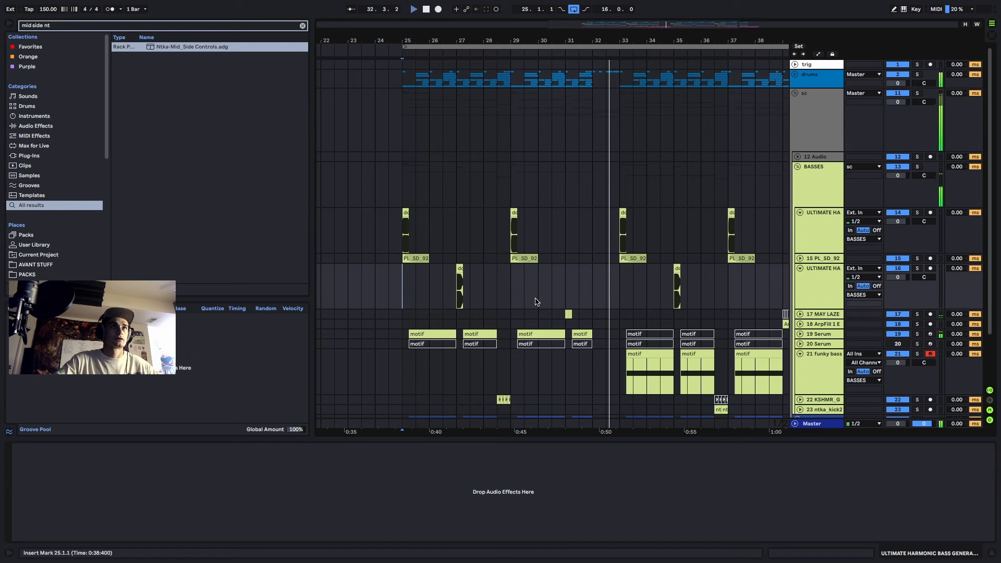
pyautogui.scroll(-3, 537, 301)
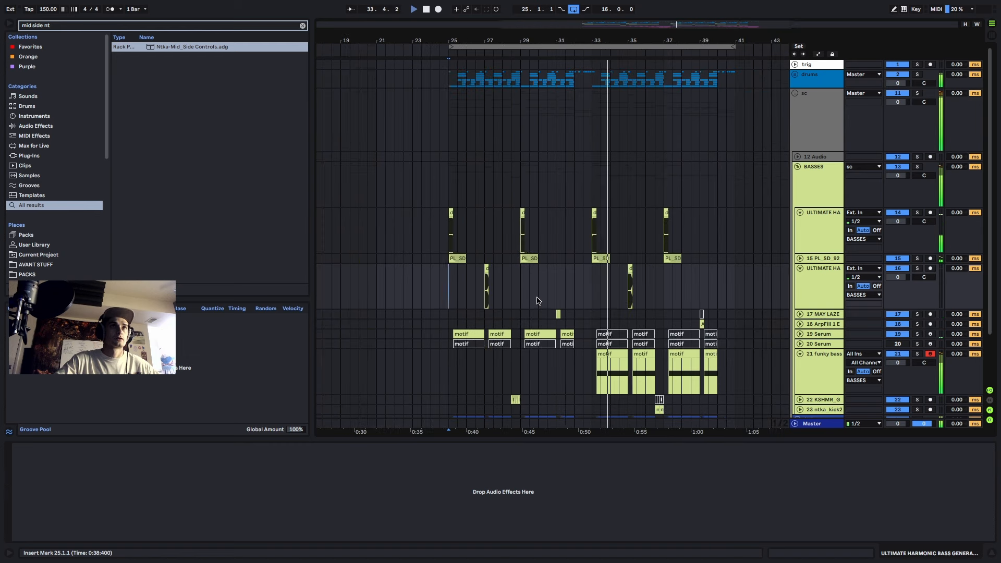
pyautogui.scroll(-3, 662, 290)
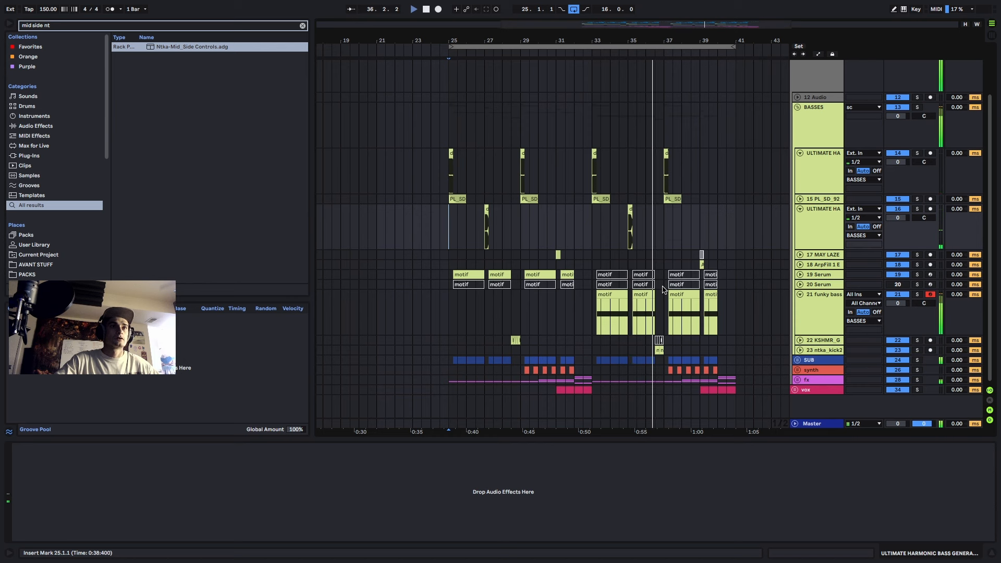
# - Fold the open bass tracks and the BASSES group, stop playback, and delete the 12 Audio track
pyautogui.click(799, 293)
pyautogui.click(799, 209)
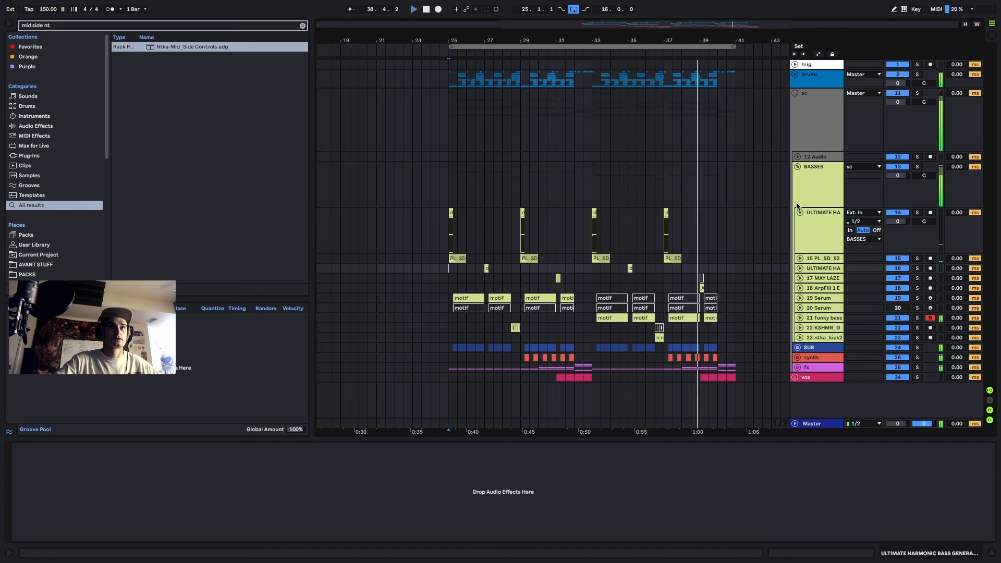
pyautogui.click(799, 211)
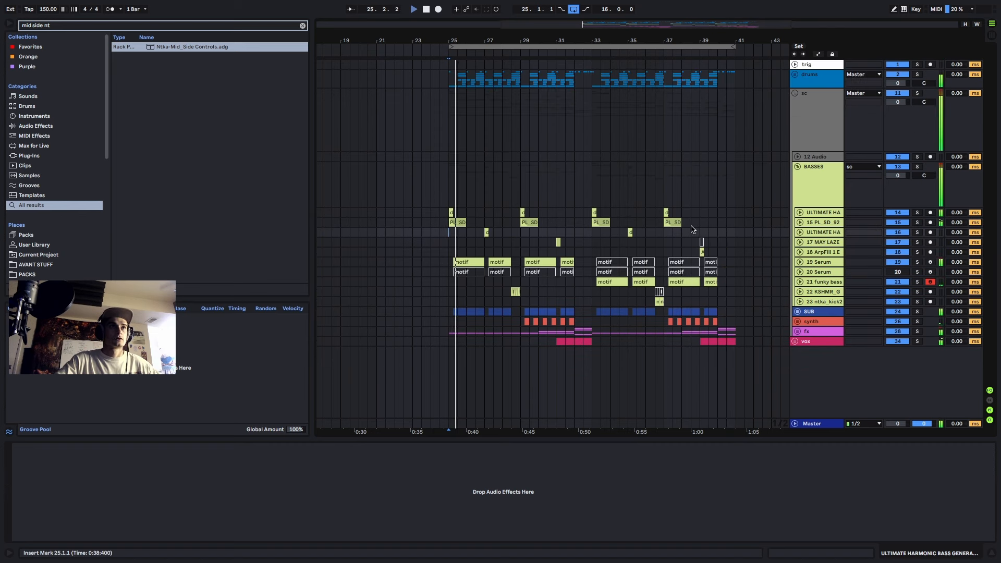
pyautogui.click(799, 168)
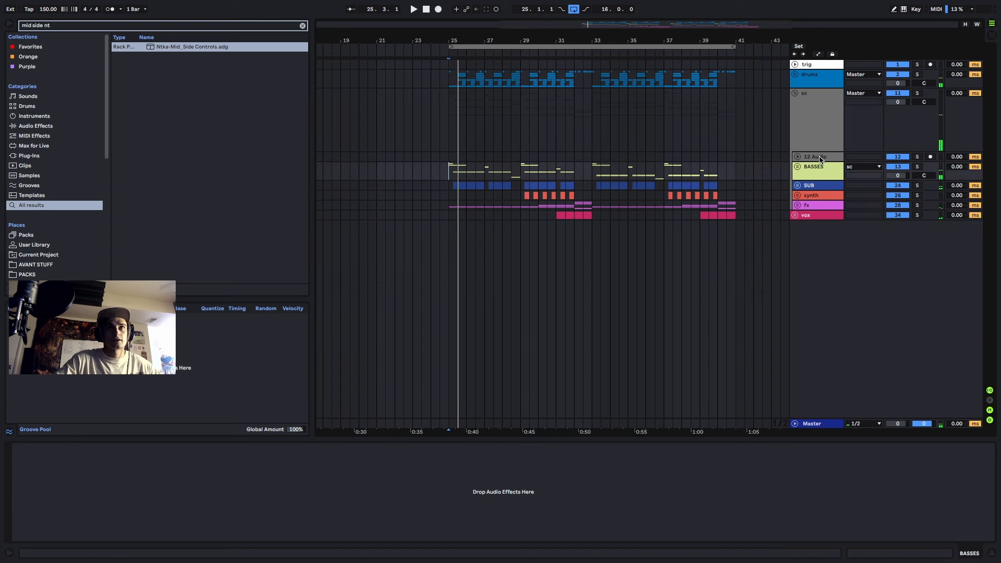
pyautogui.press('Delete')
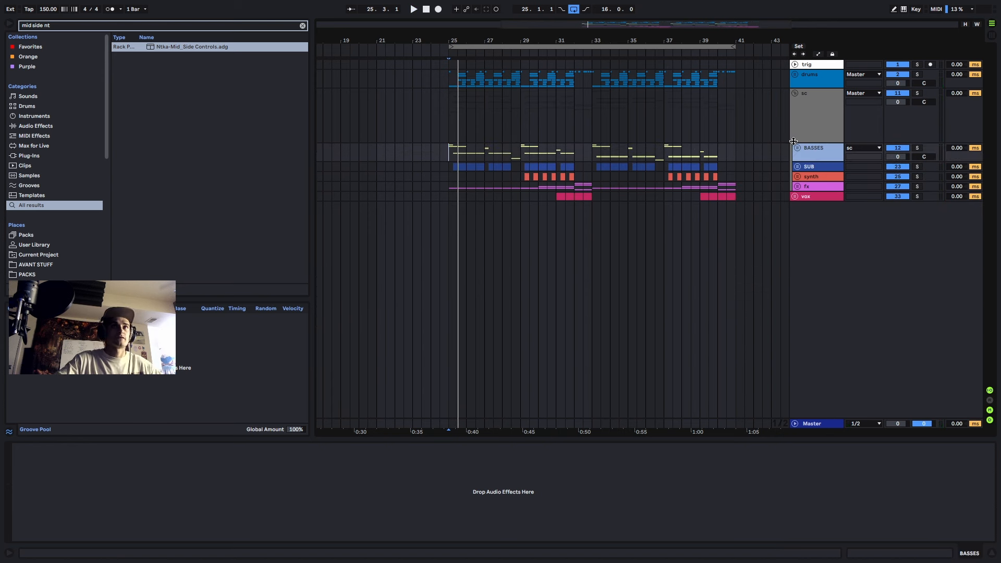
# - Select the whole drop from 25.1.1 to 41.1.1 across all tracks including the Master, and close the SPAN window
pyautogui.click(805, 126)
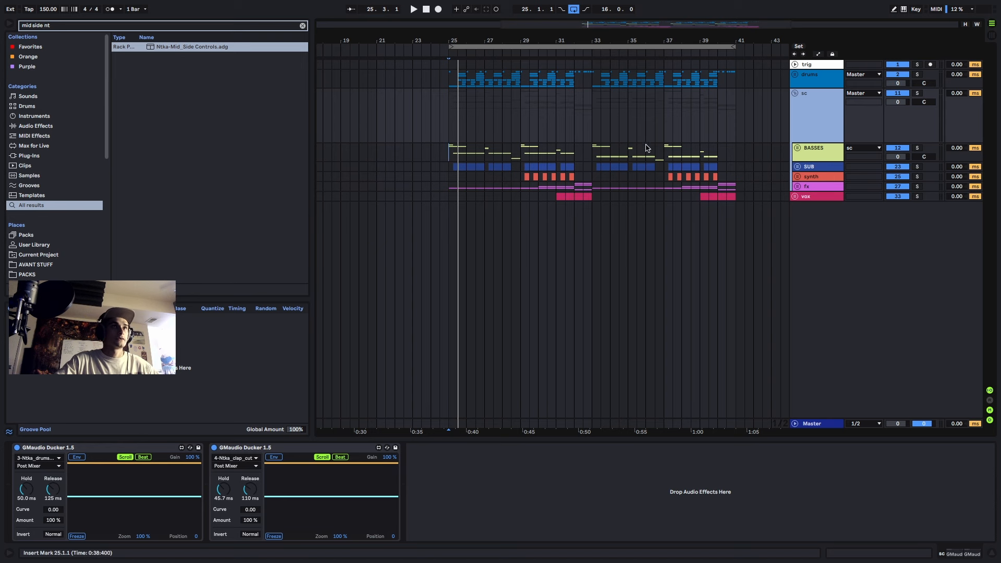
pyautogui.moveTo(446, 116); pyautogui.dragTo(731, 219)
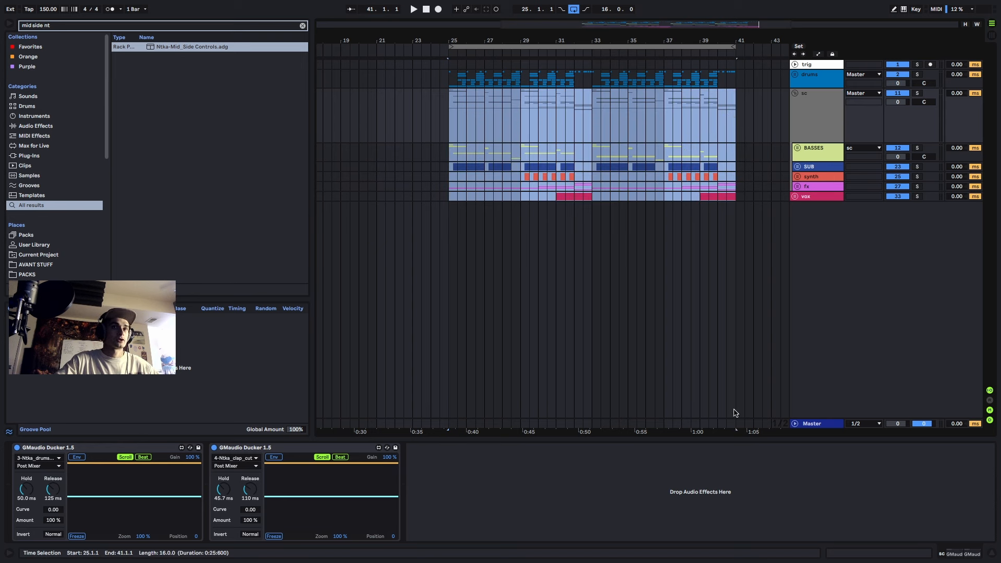
pyautogui.moveTo(735, 413); pyautogui.dragTo(733, 425)
pyautogui.click(736, 69)
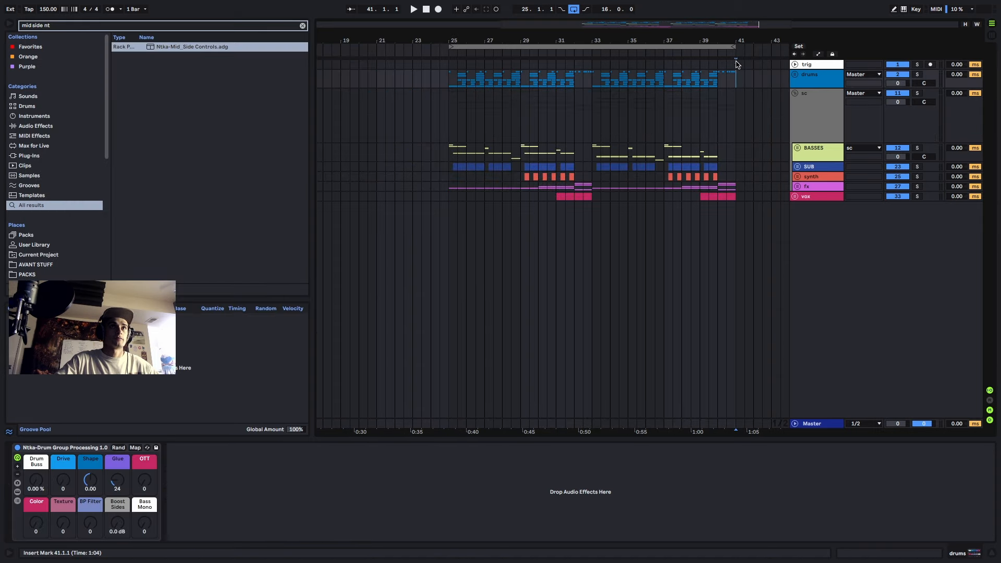
pyautogui.moveTo(736, 64); pyautogui.dragTo(455, 462)
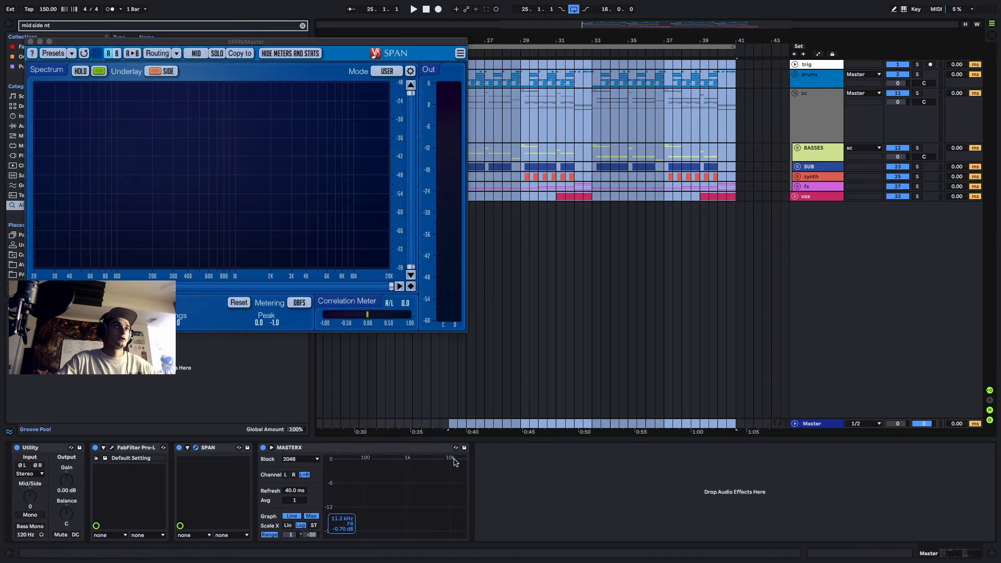
pyautogui.click(30, 42)
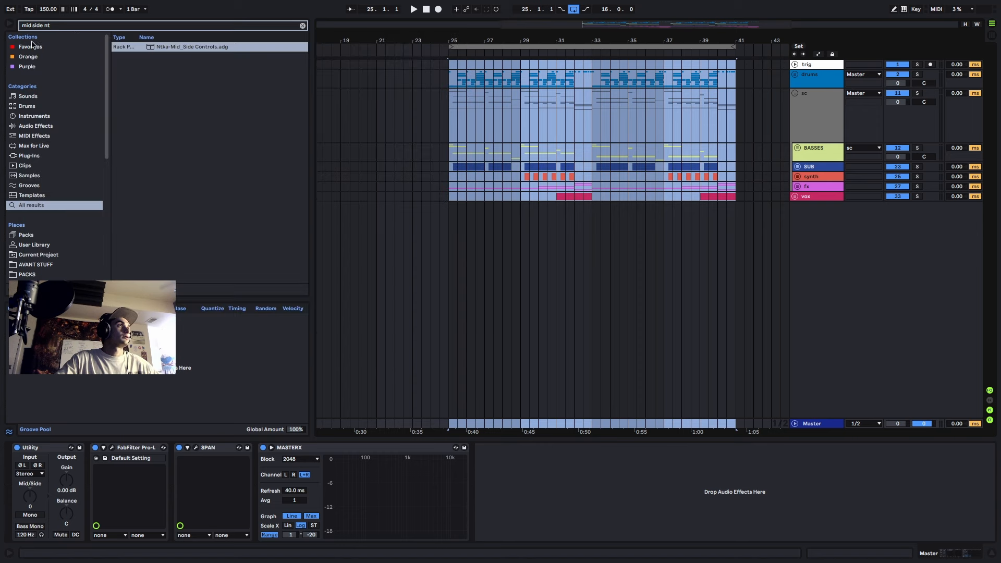
# - Turn on playback following in the arrangement and play the drop from 25.1.1
pyautogui.scroll(5, 449, 120)
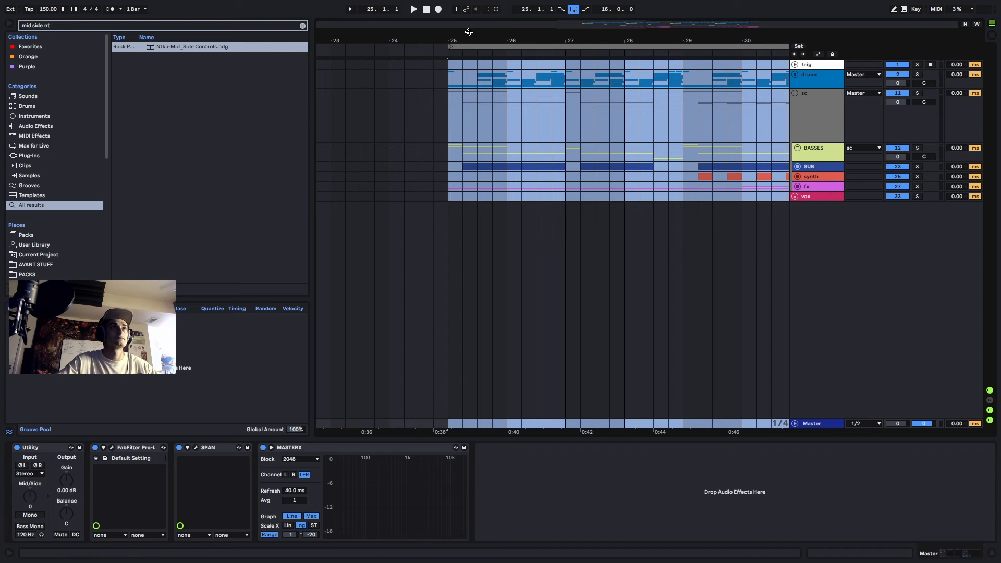
pyautogui.click(351, 10)
pyautogui.press('space')
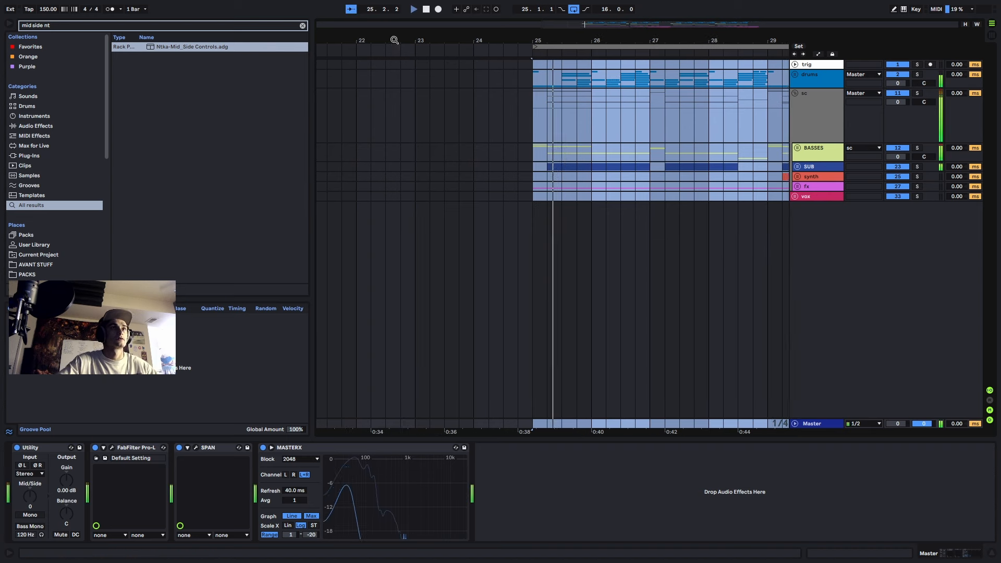